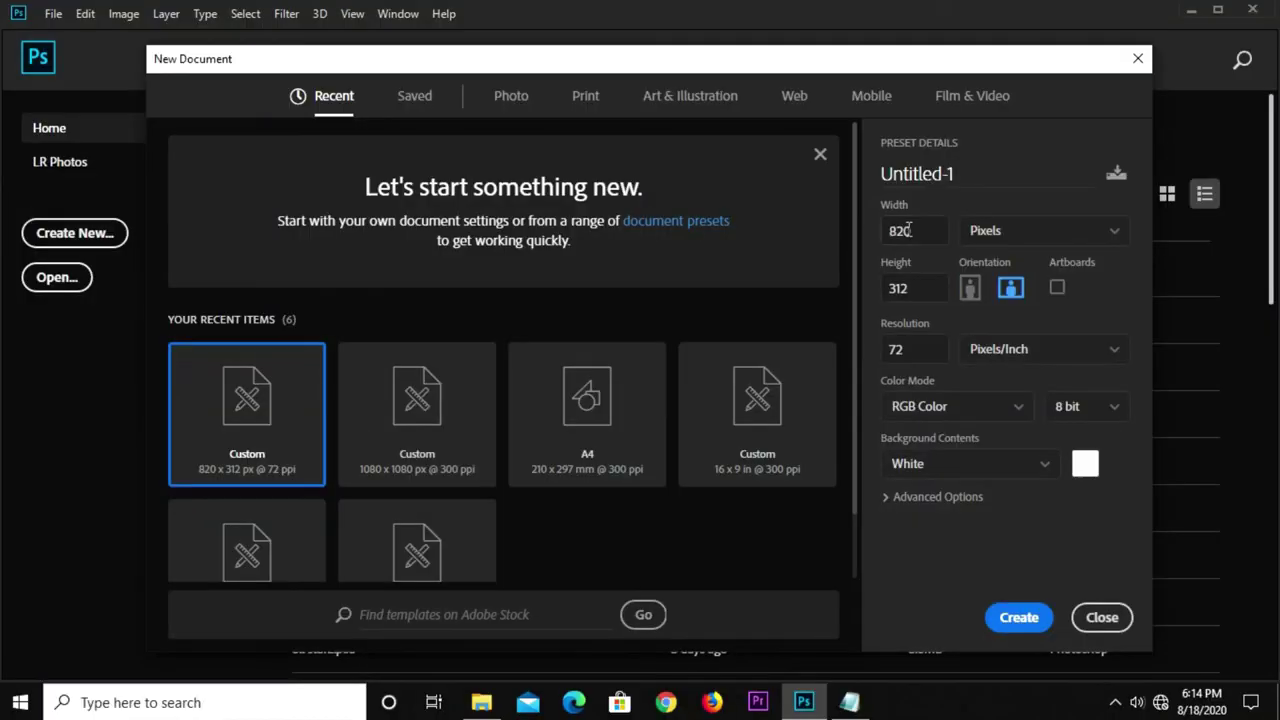
Create an 820 × 312 px, 72 ppi document and view it at 100%.
click(908, 229)
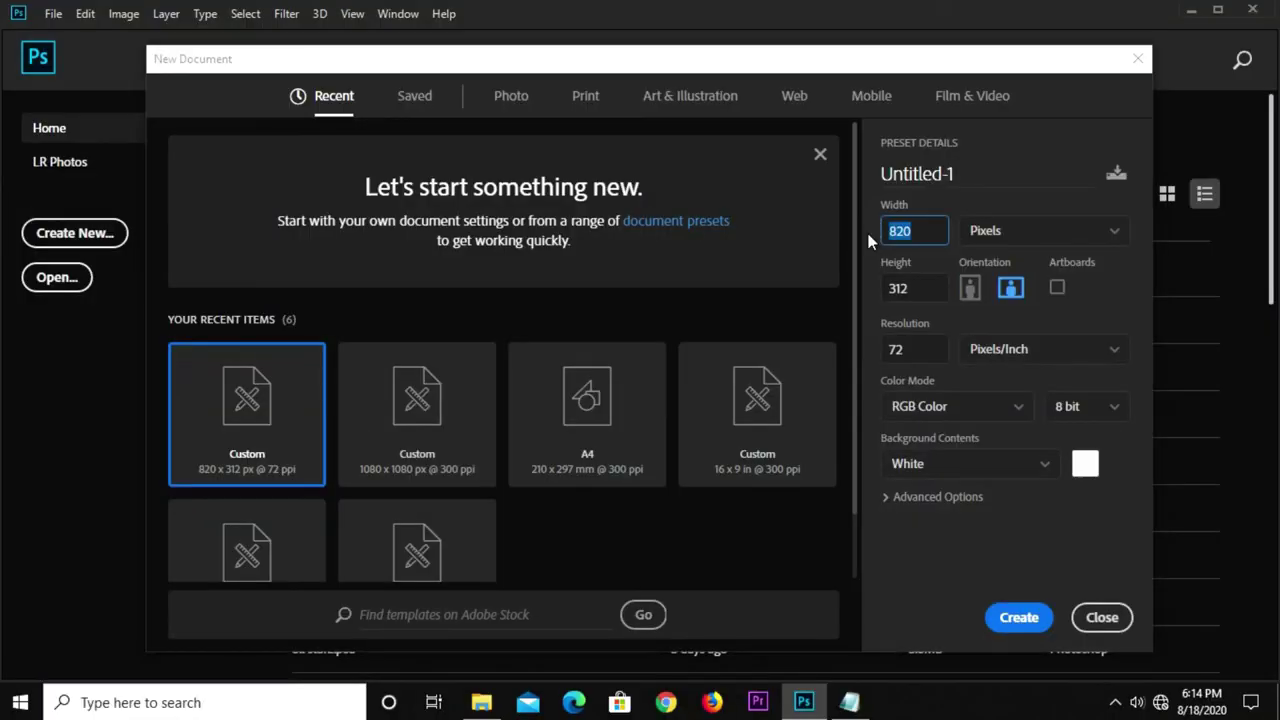
click(912, 290)
click(900, 349)
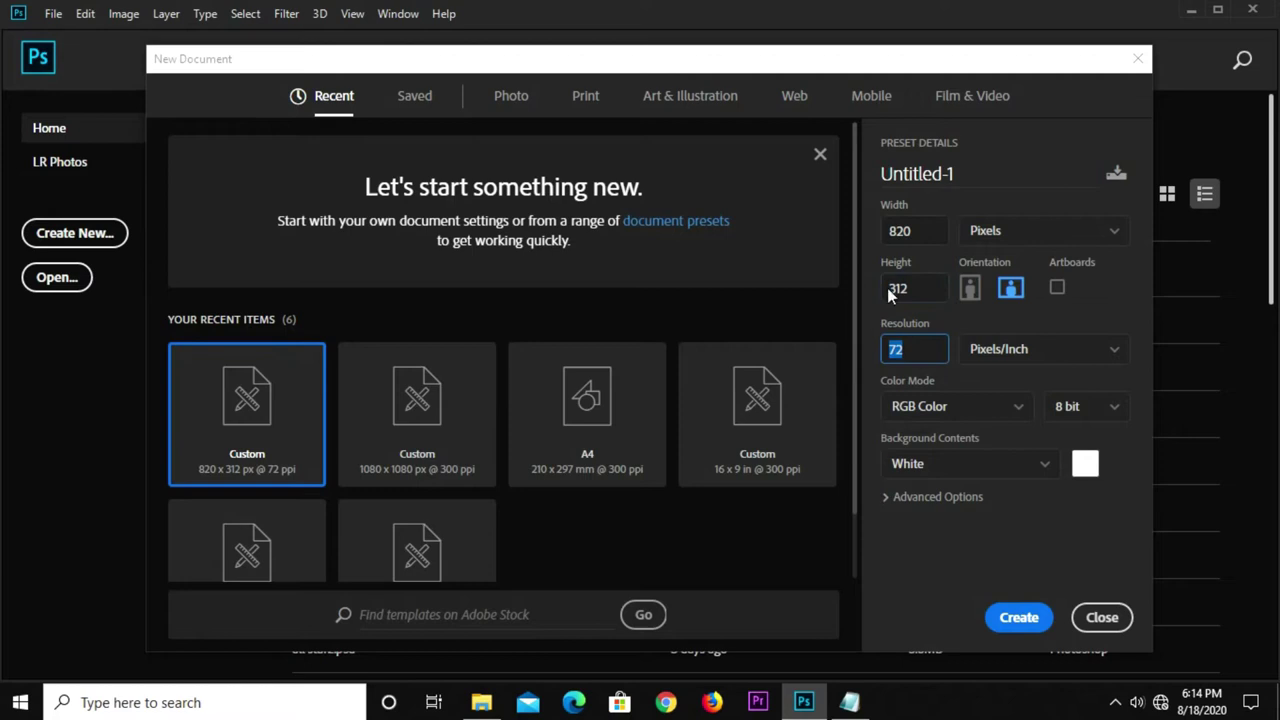
click(1015, 617)
key(ctrl+1)
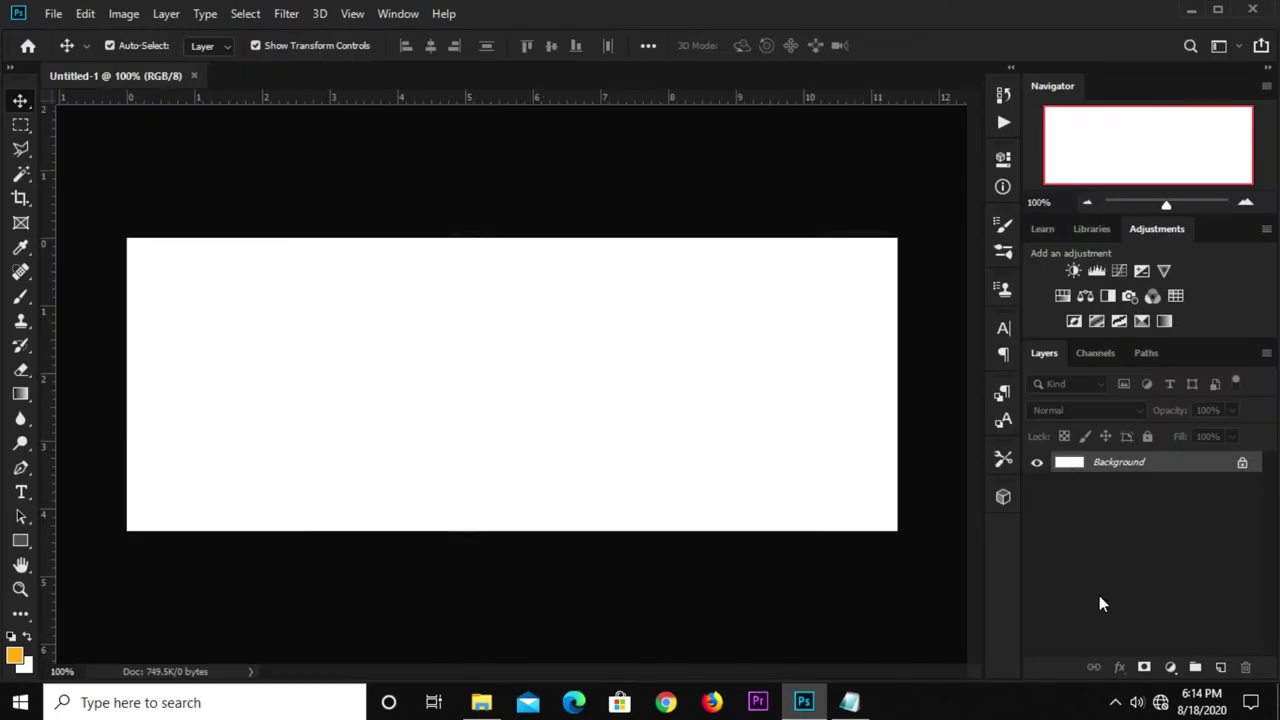
Add a #000000 Solid Color fill layer, then begin opening spaghetti resources.psd.
click(1171, 667)
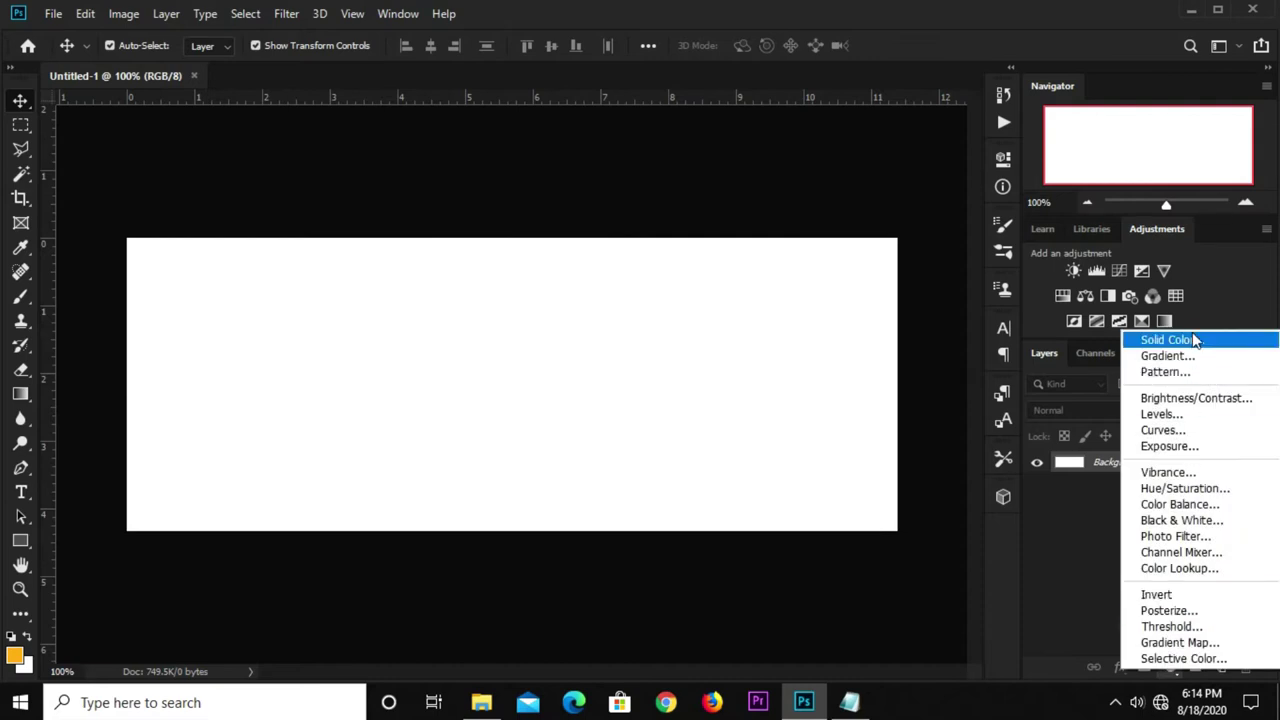
click(1195, 340)
click(733, 525)
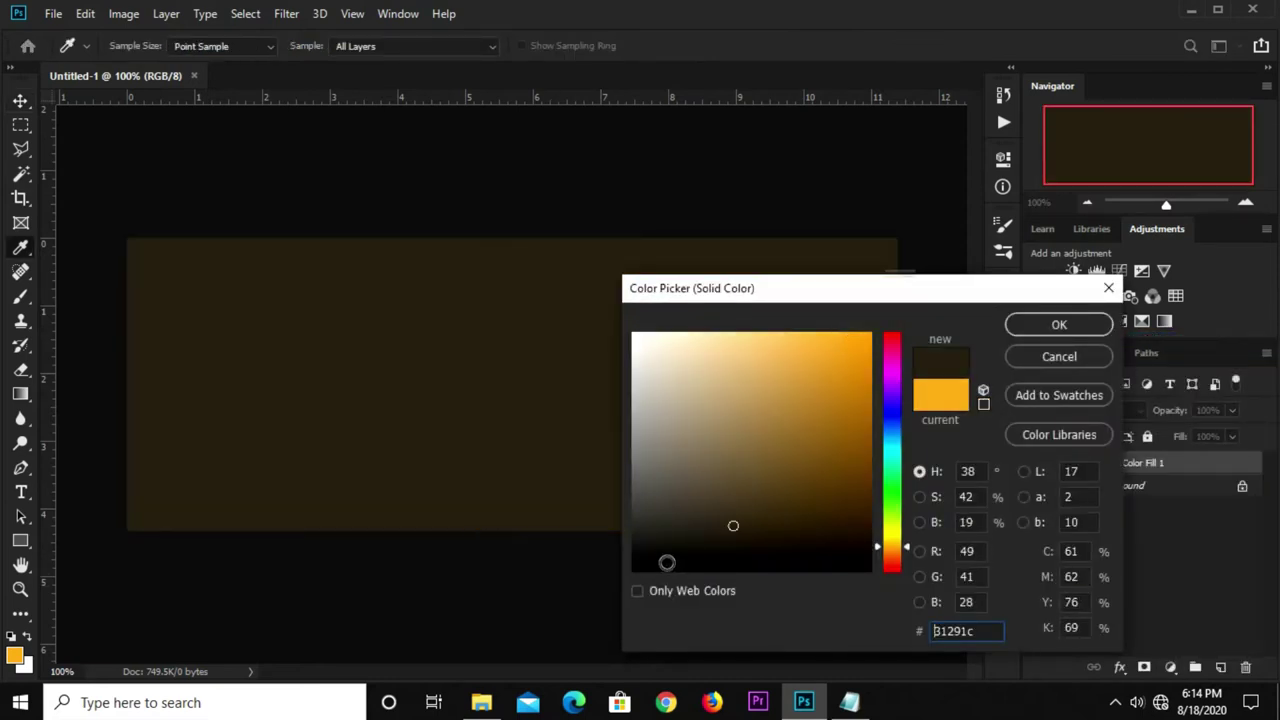
drag(667, 563, 603, 586)
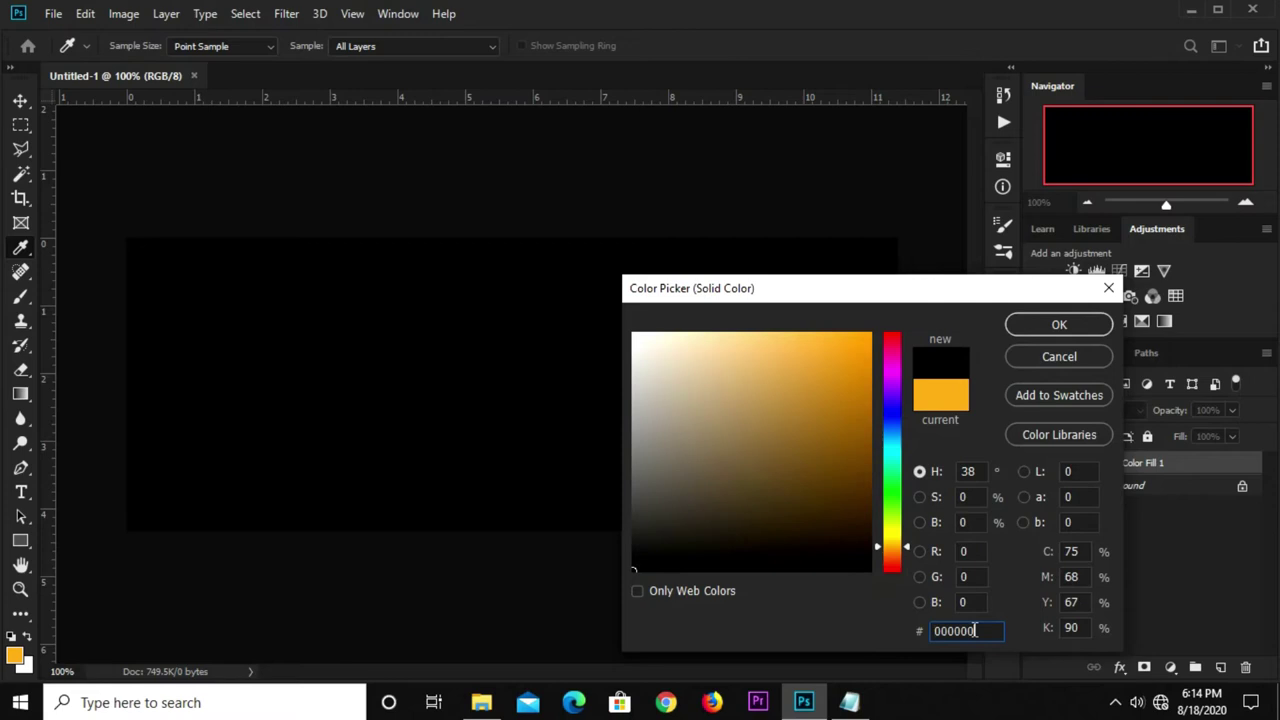
click(1045, 327)
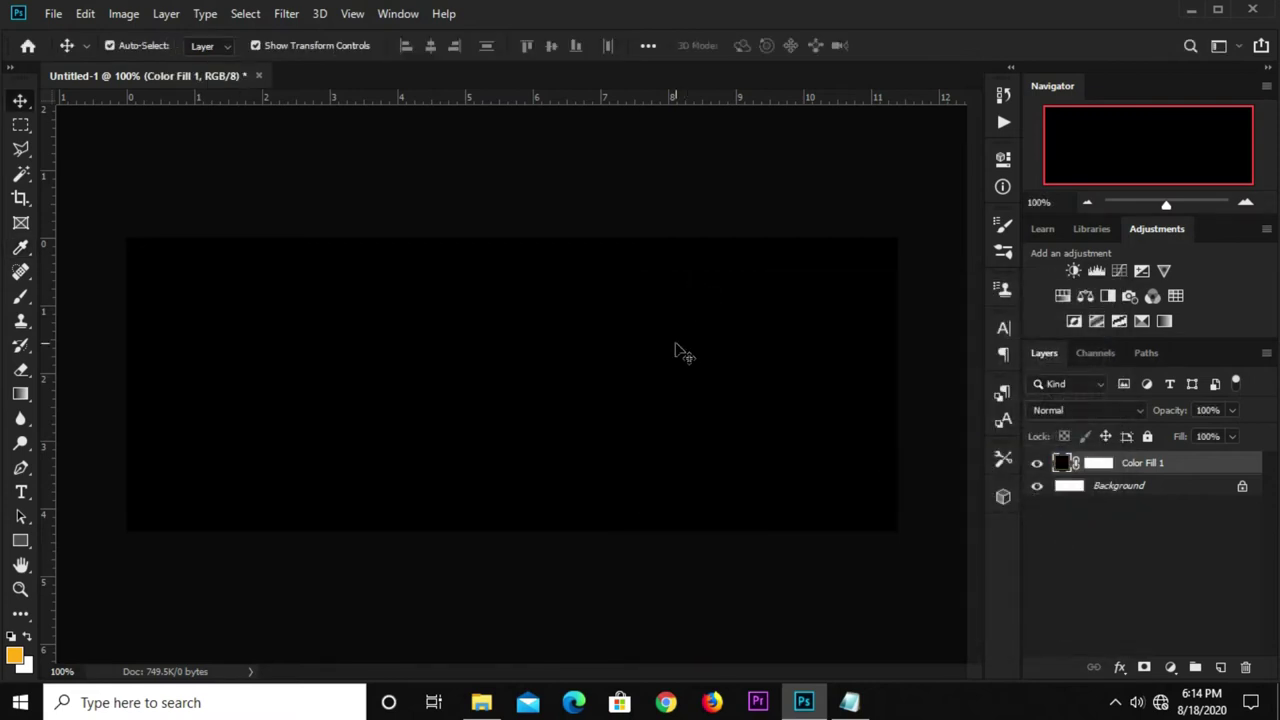
click(53, 13)
mouse_move(89, 124)
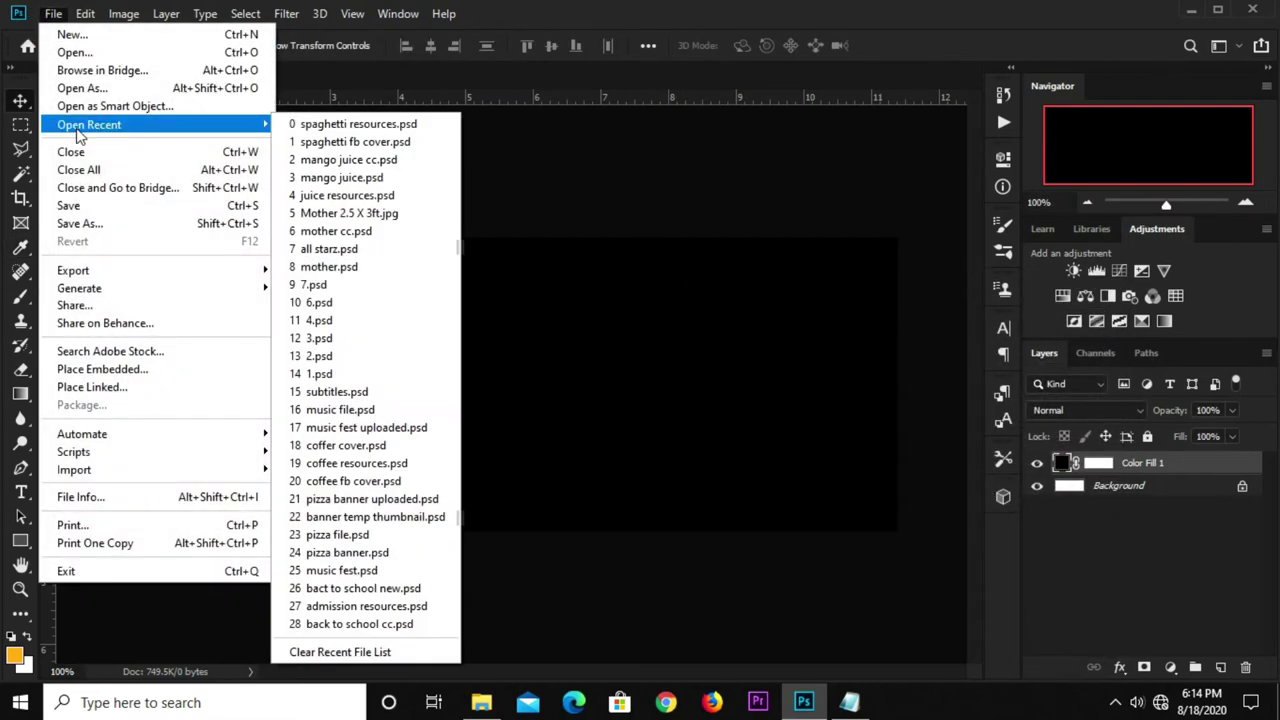
In spaghetti resources.psd, reveal the black wooden planks layer and drag it into Untitled-1.
click(301, 125)
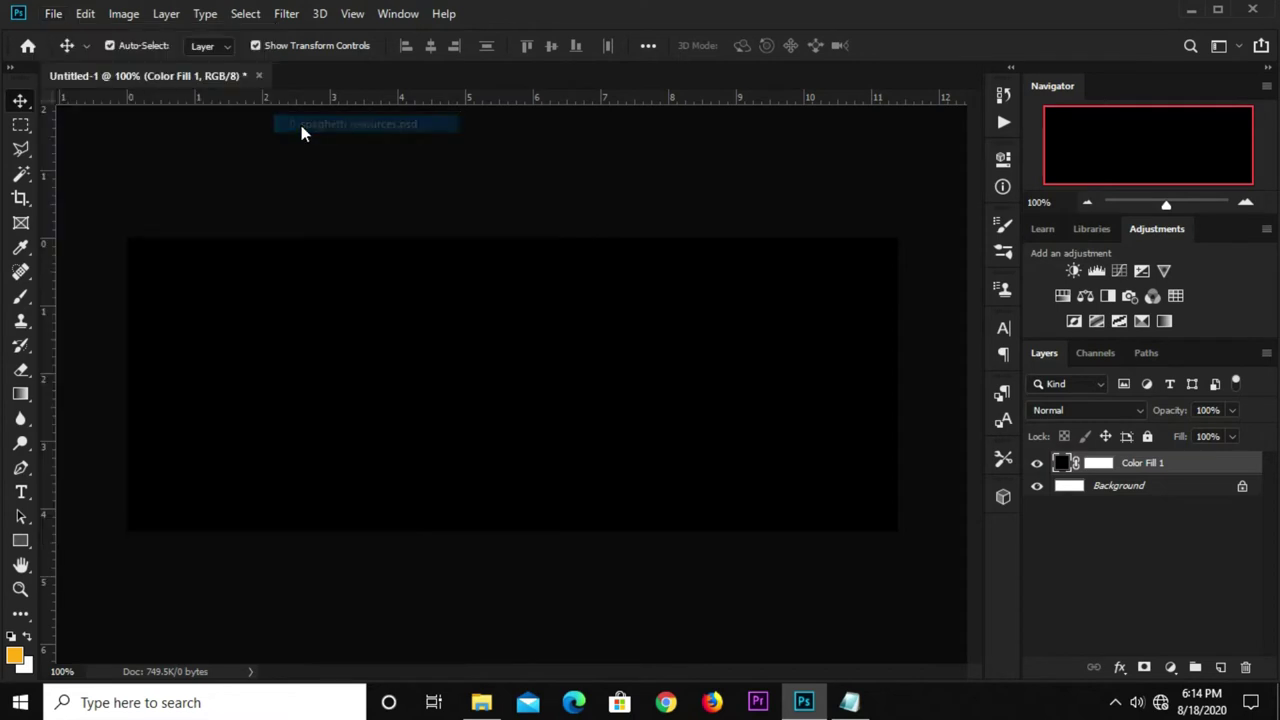
click(536, 399)
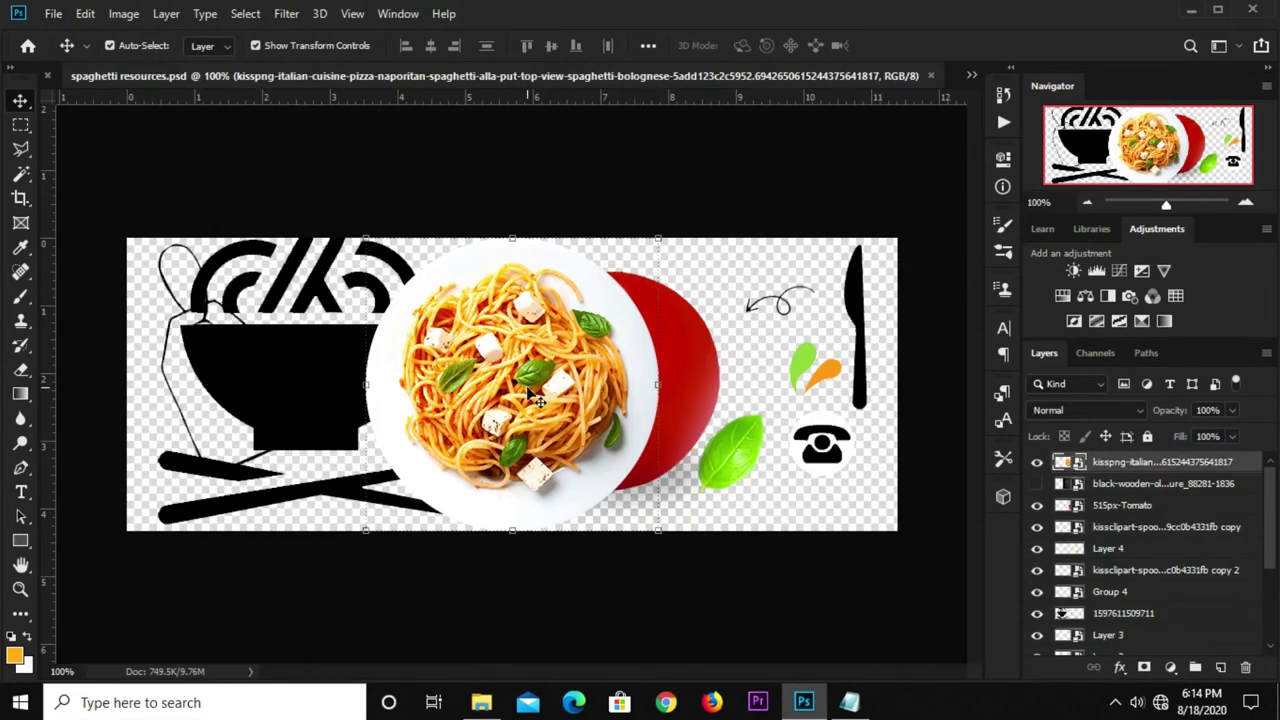
click(1037, 484)
click(698, 337)
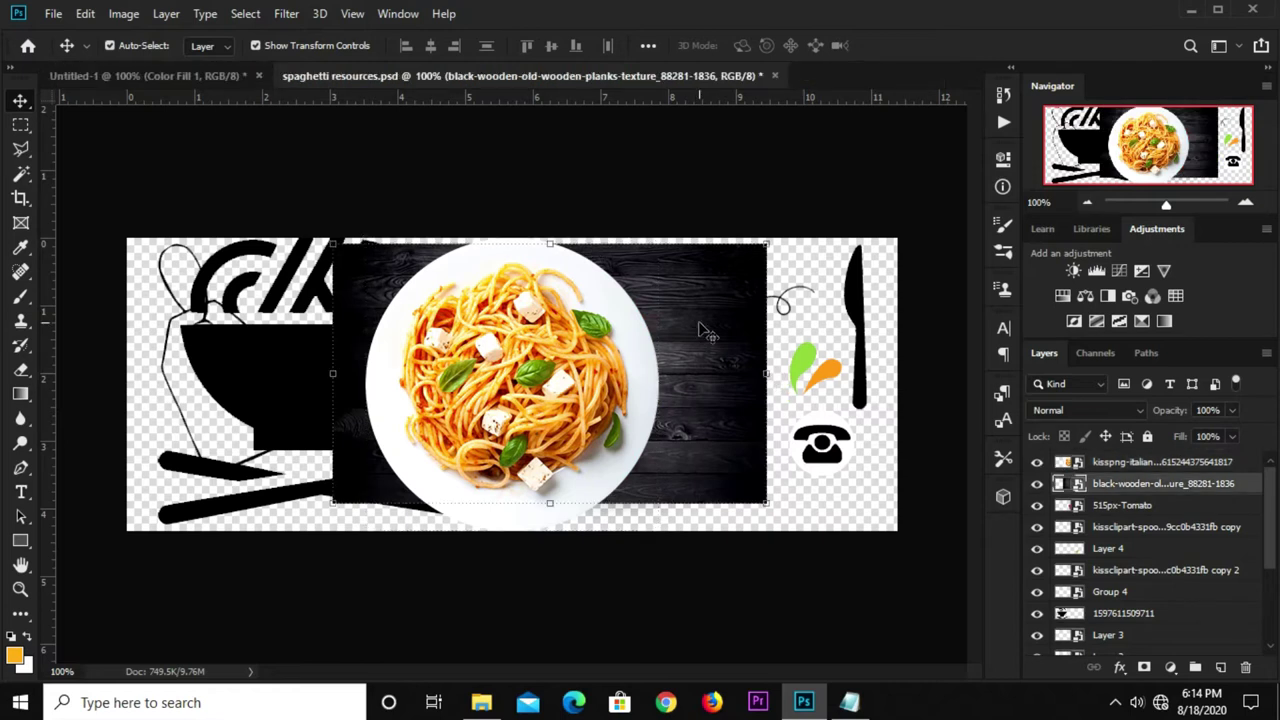
click(171, 76)
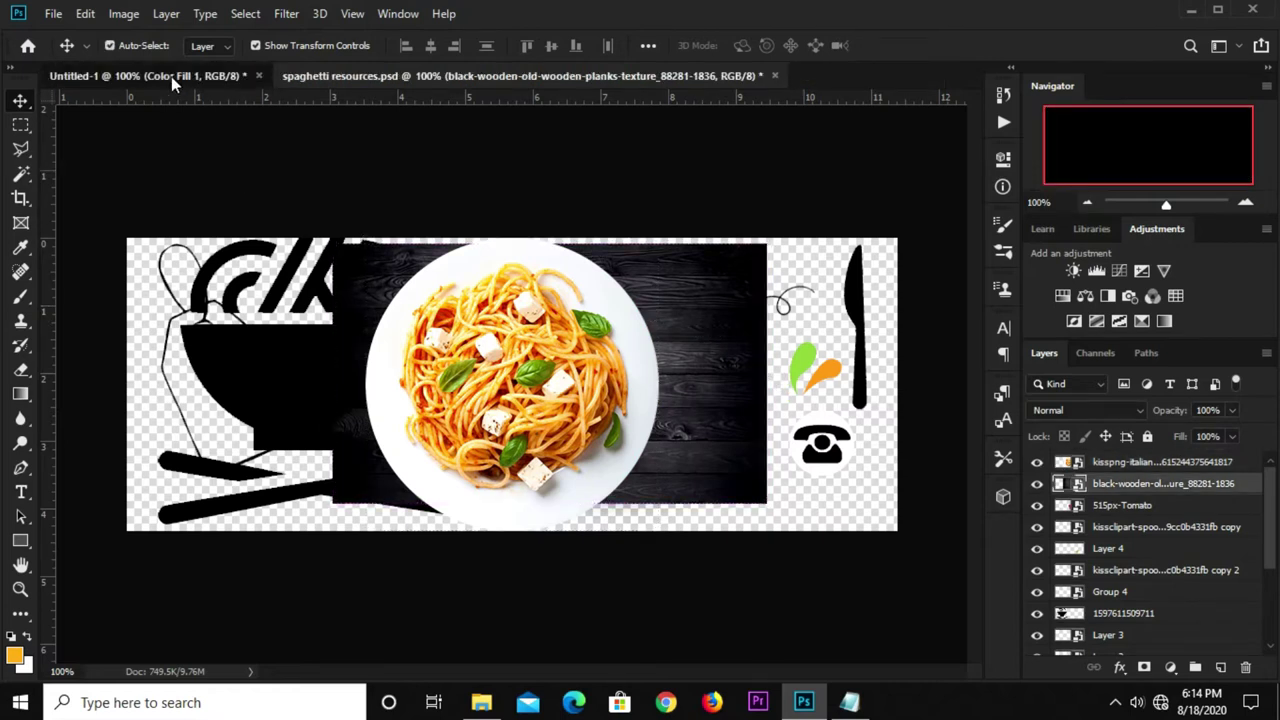
drag(171, 76, 491, 328)
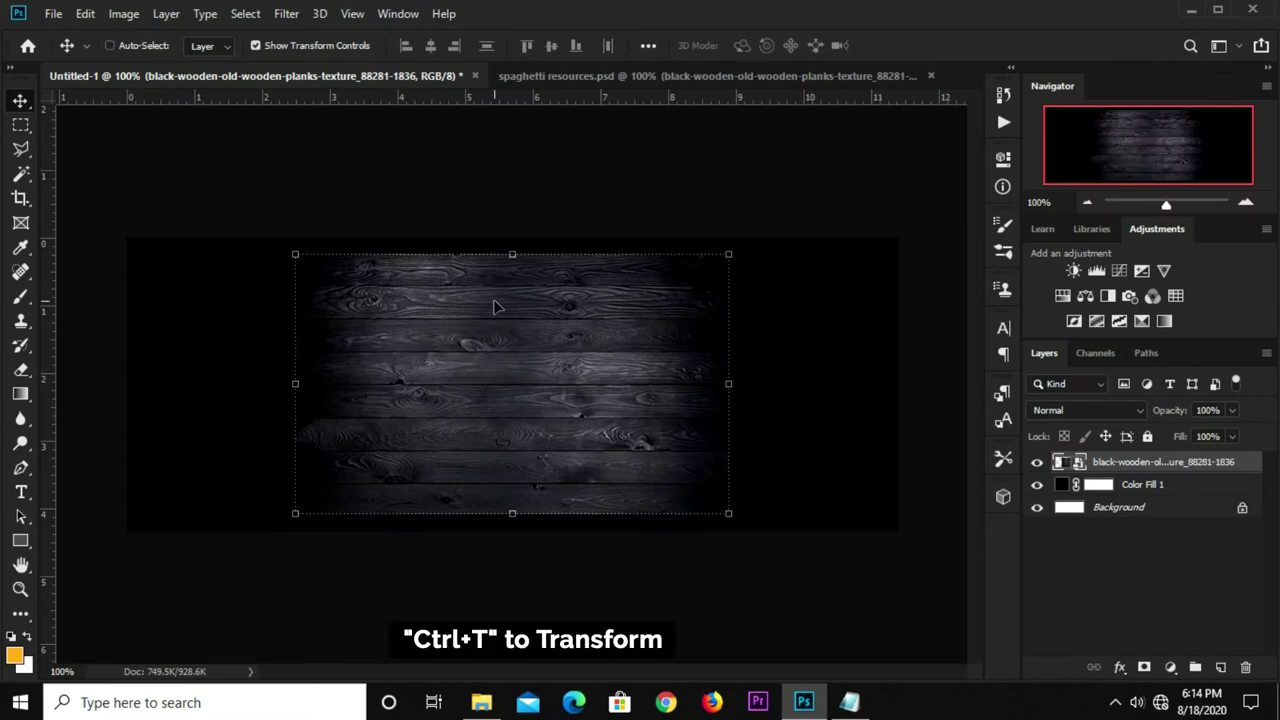
Scale the planks past the canvas edges and move them beneath Color Fill 1.
key(ctrl+t)
drag(512, 254, 512, 144)
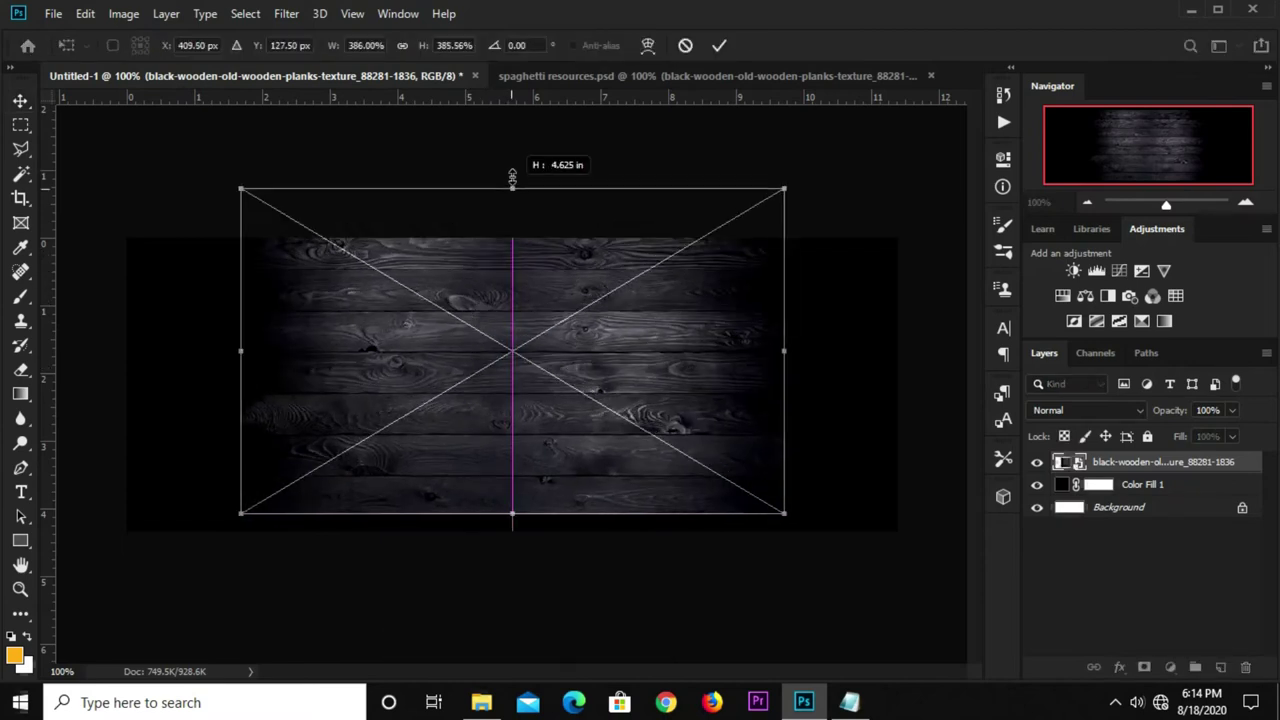
drag(512, 513, 523, 640)
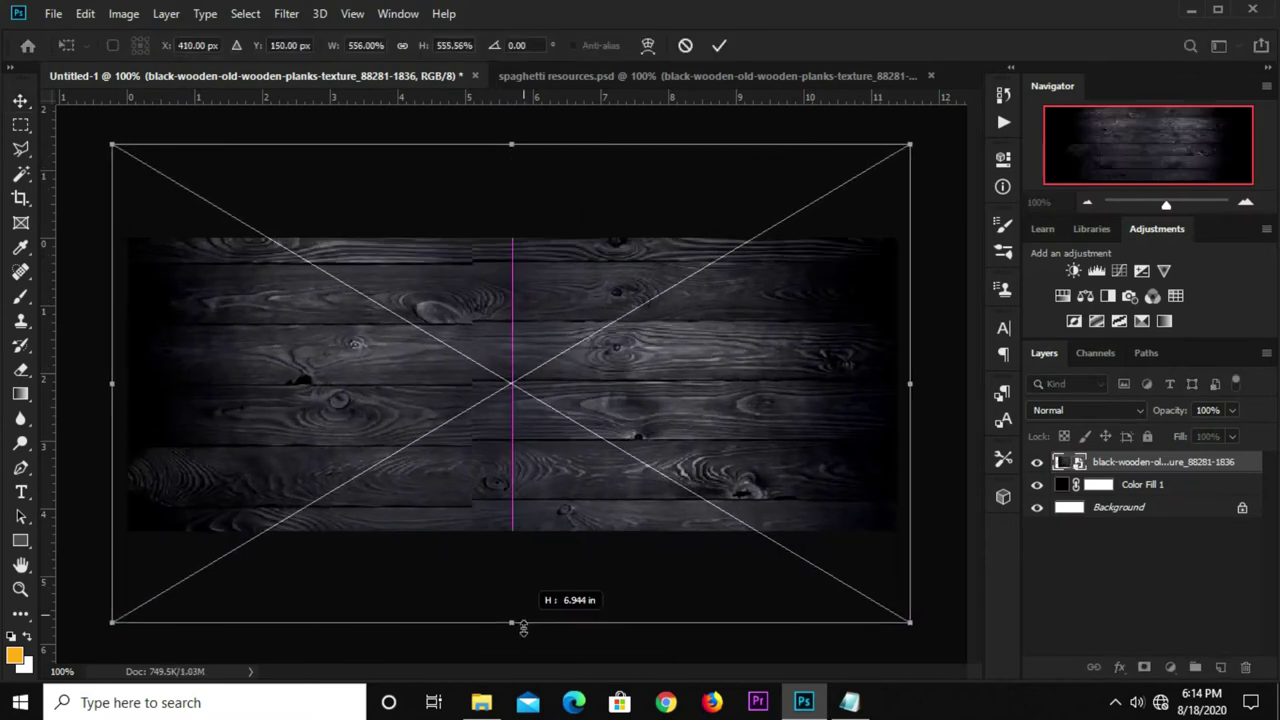
click(718, 45)
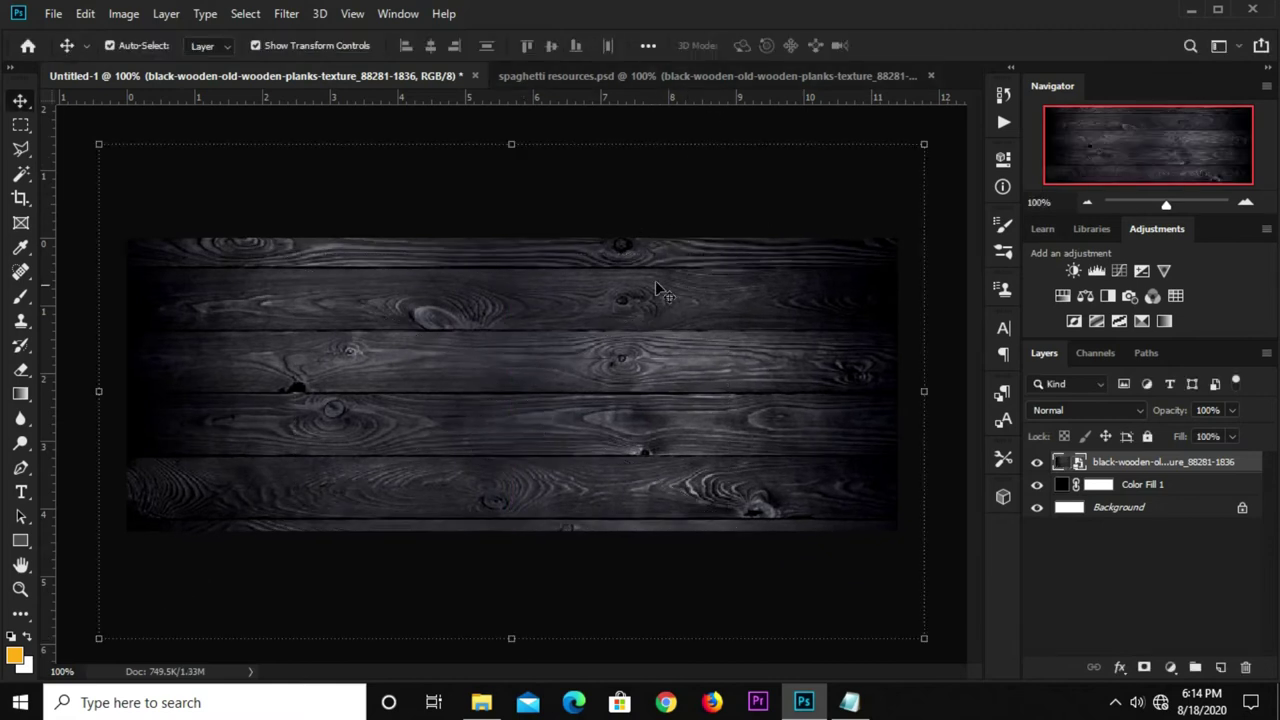
drag(1132, 462, 1127, 492)
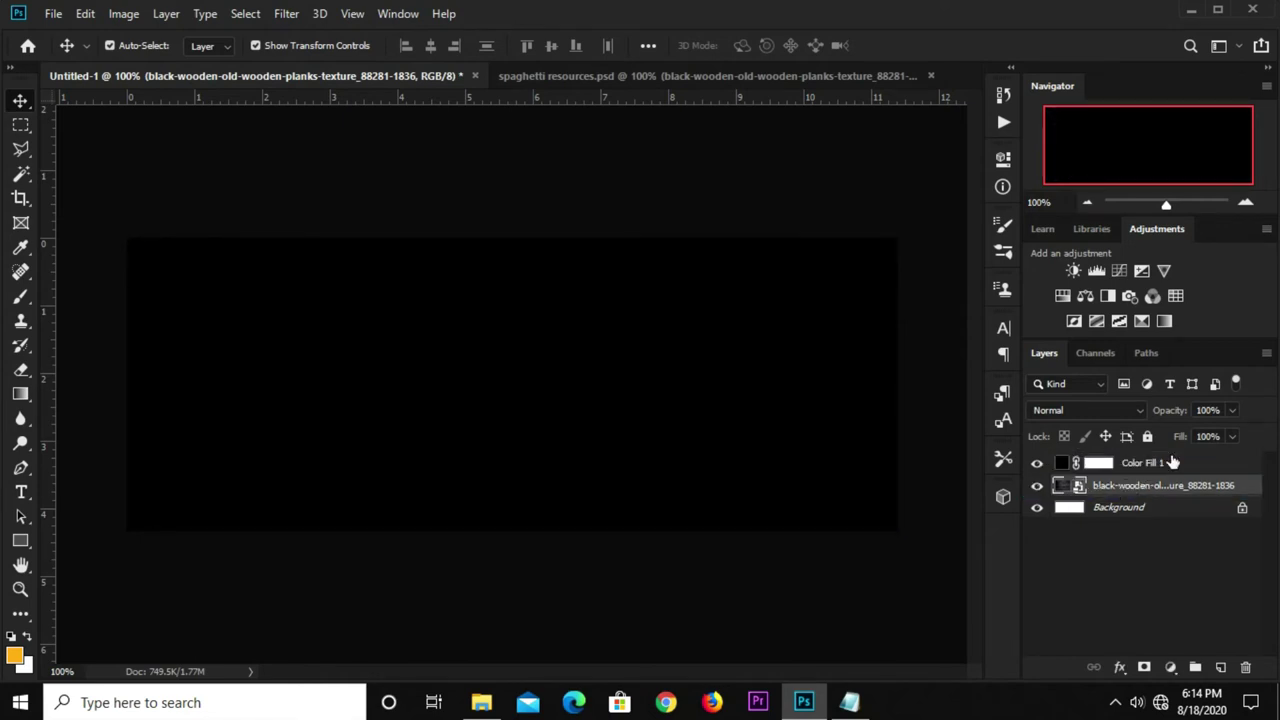
Set Color Fill 1 to Soft Light blend mode at 64% opacity.
click(1120, 463)
click(1070, 410)
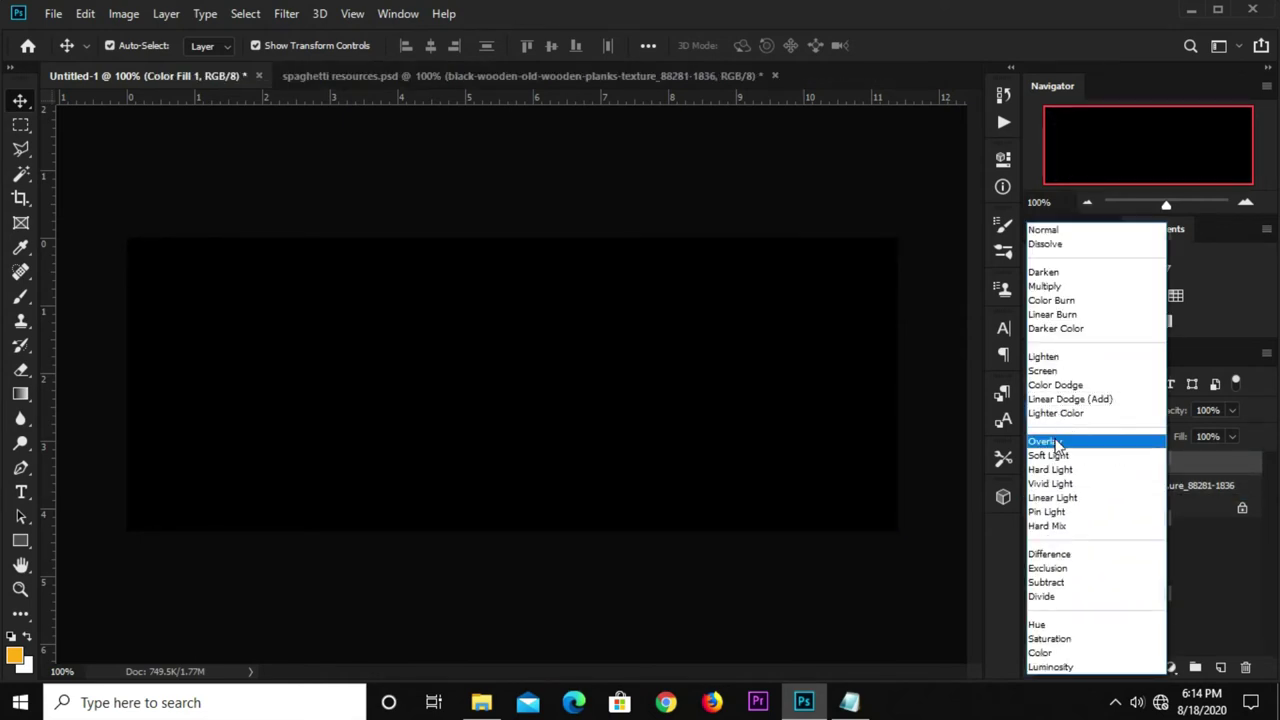
click(1057, 452)
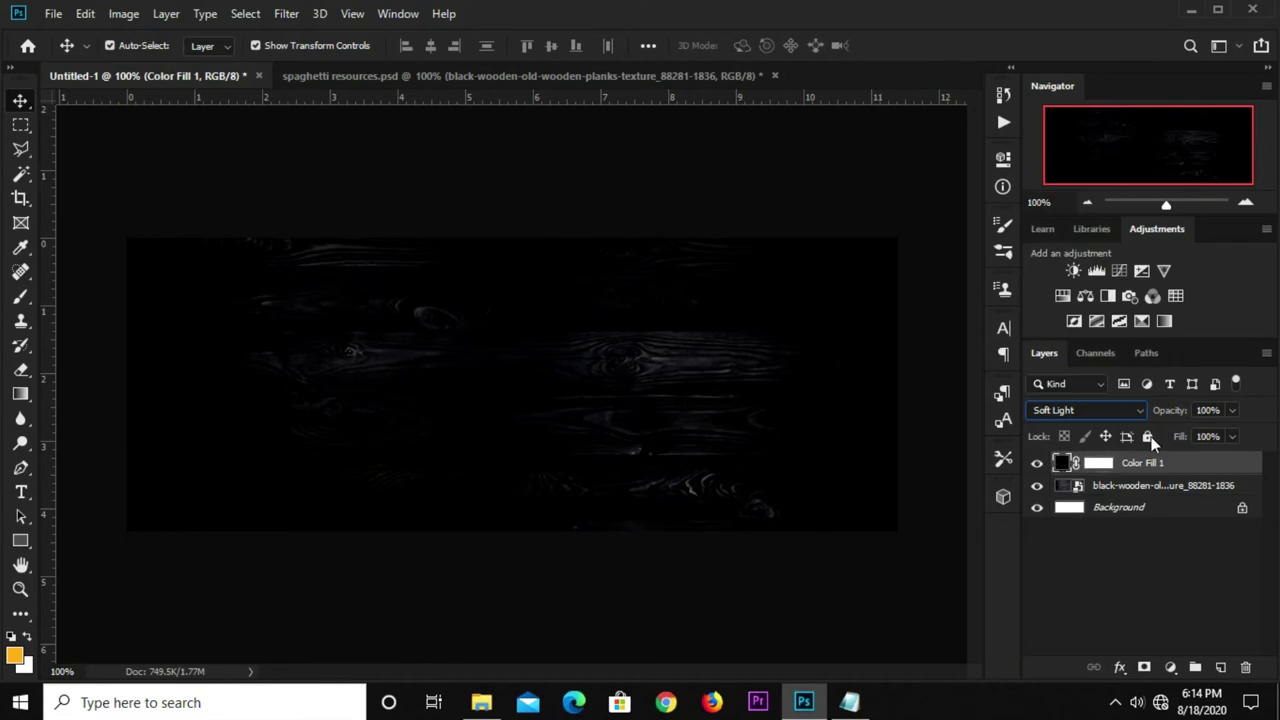
click(1232, 410)
drag(1236, 432, 1202, 436)
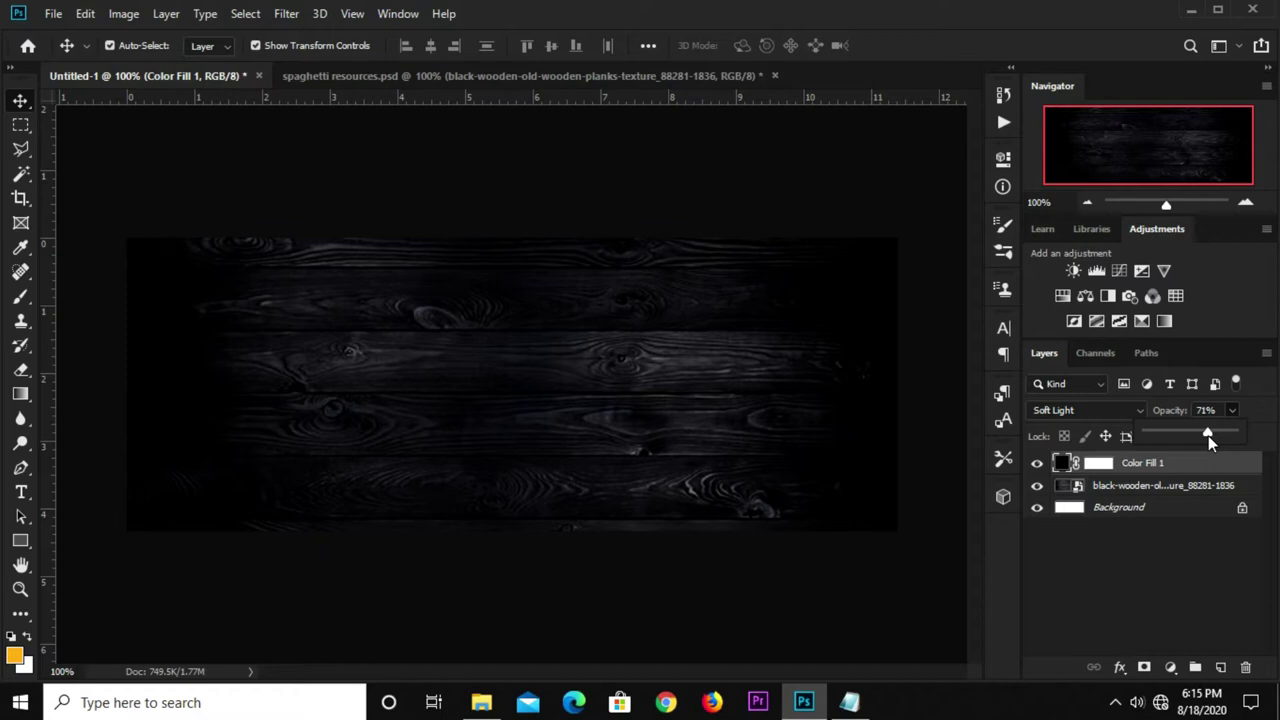
click(686, 180)
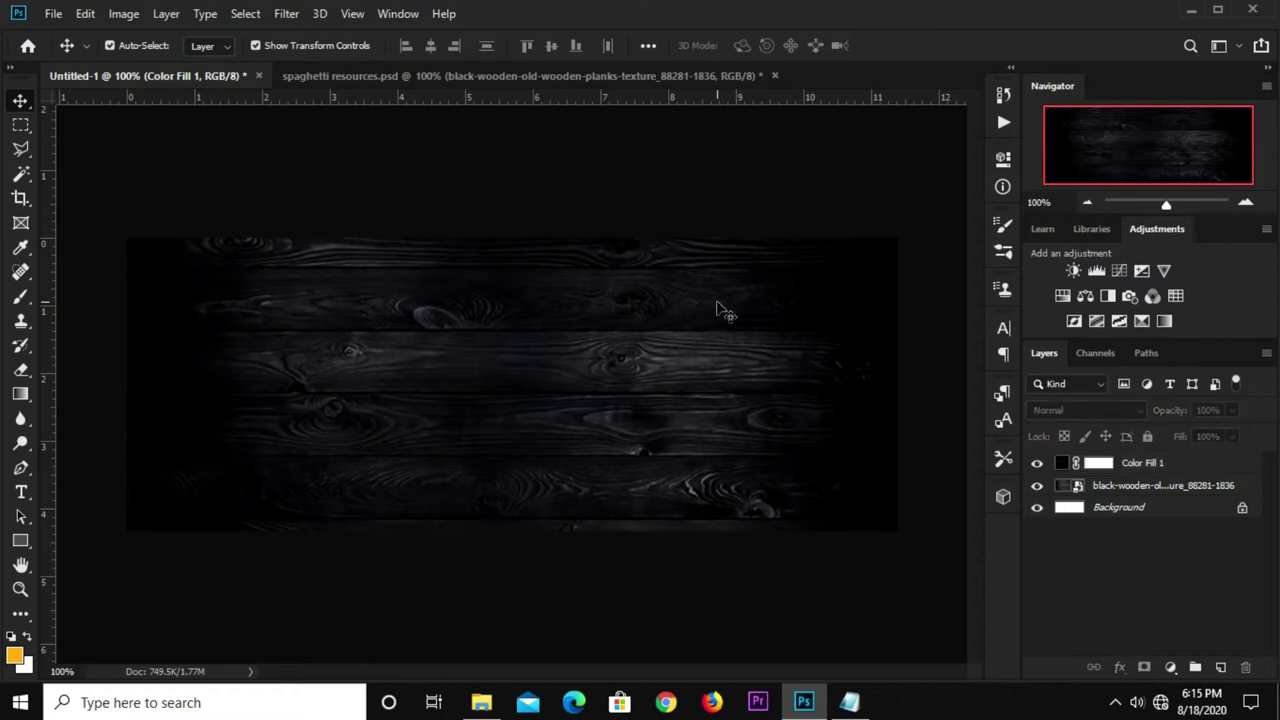
Paint the fill layer's mask with a black brush at 22% opacity over both sides.
click(1110, 466)
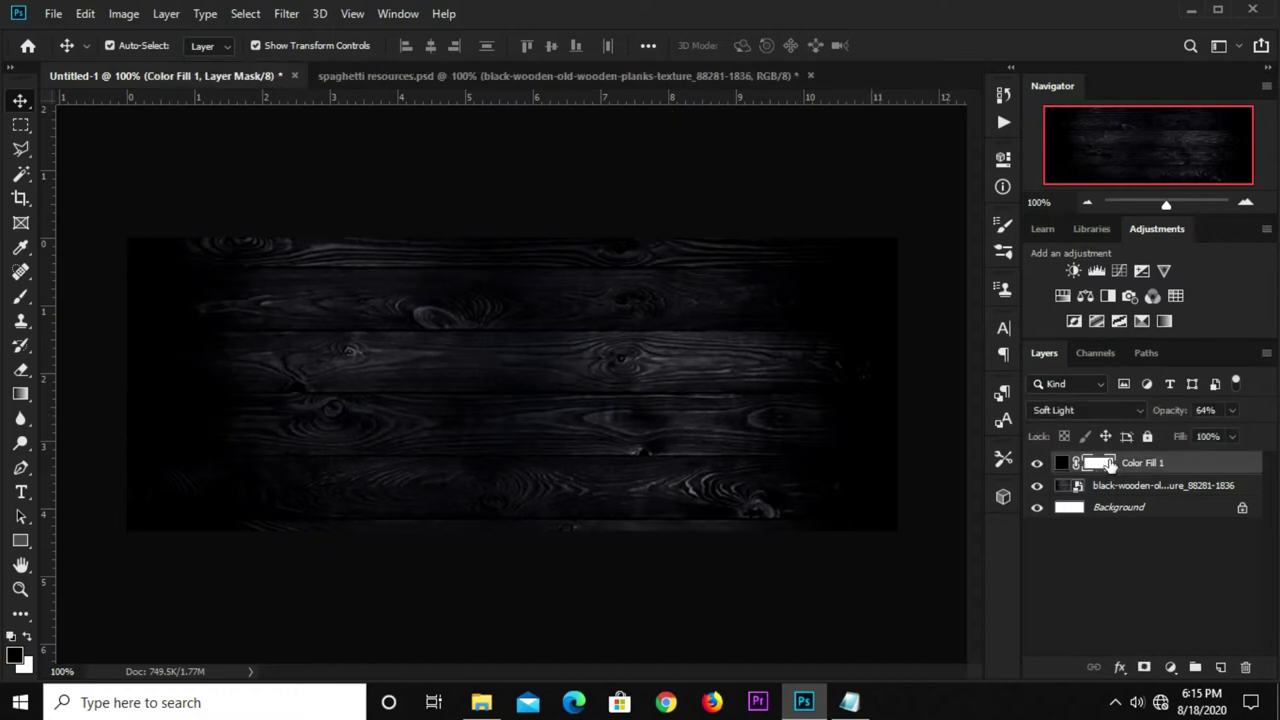
click(20, 296)
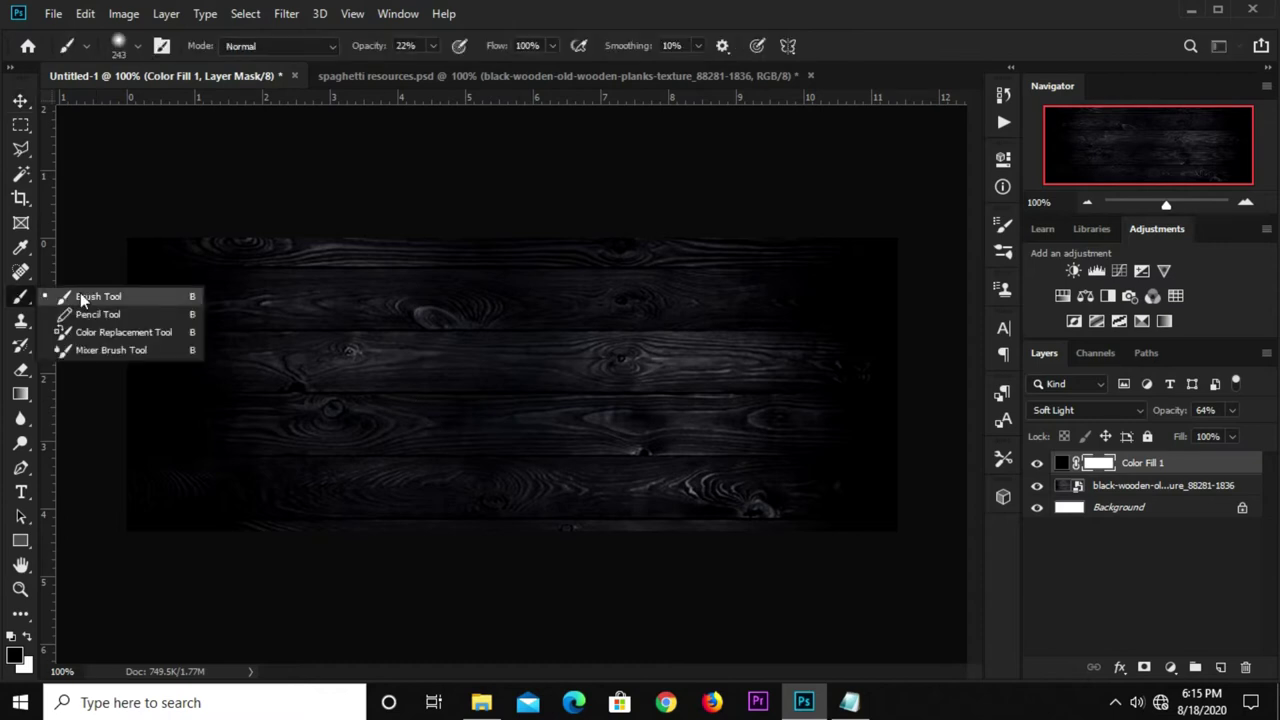
click(12, 656)
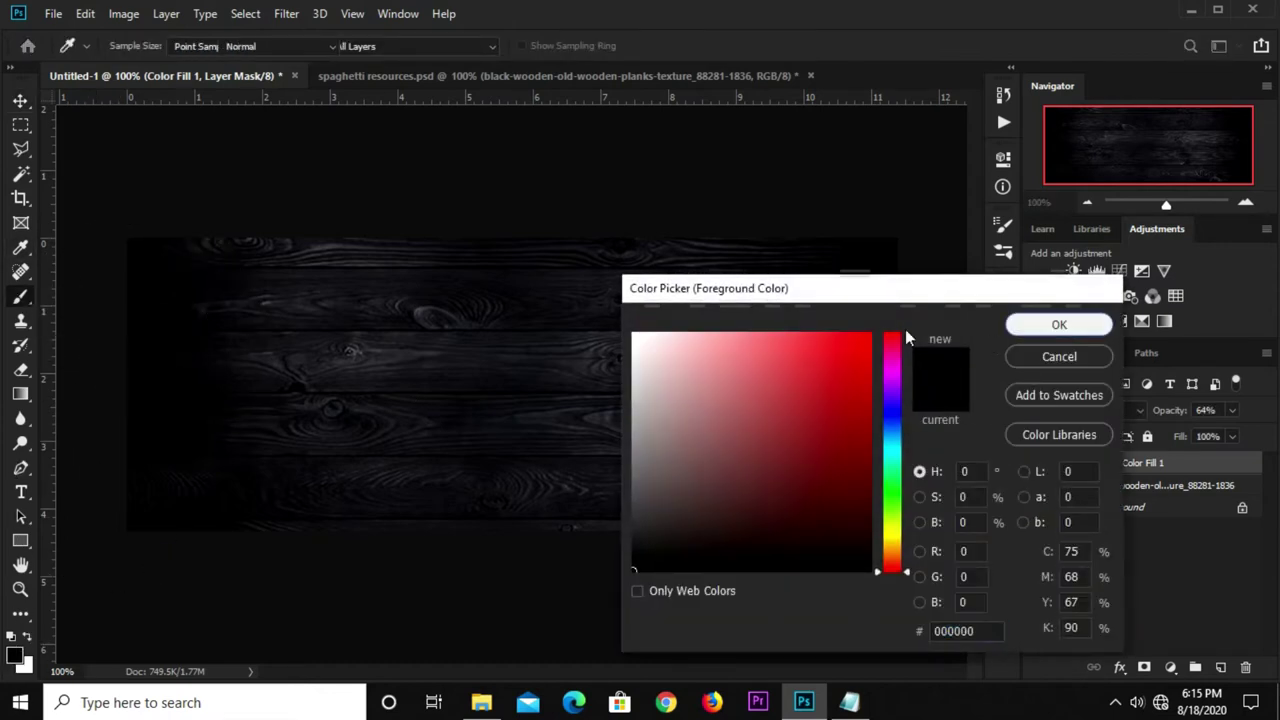
click(1058, 329)
click(402, 46)
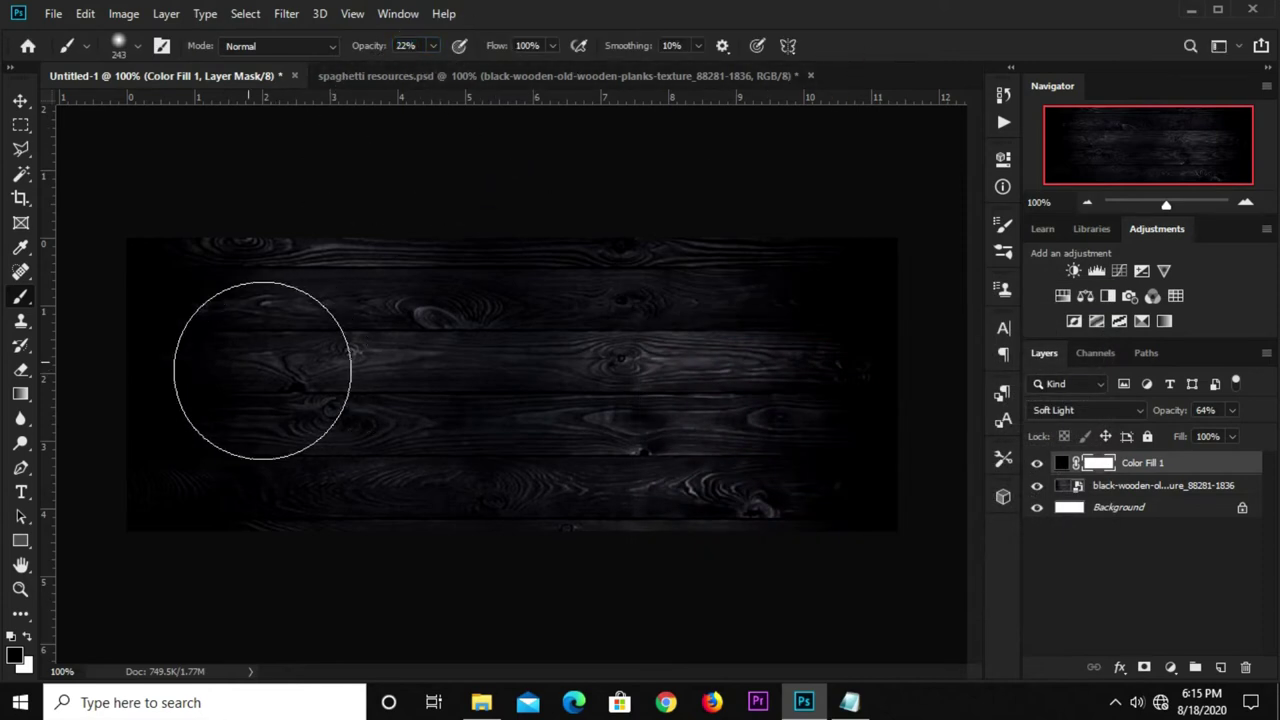
drag(257, 371, 169, 429)
mouse_move(552, 231)
mouse_down()
mouse_move(514, 409)
mouse_move(831, 309)
mouse_move(843, 500)
mouse_move(555, 507)
mouse_up()
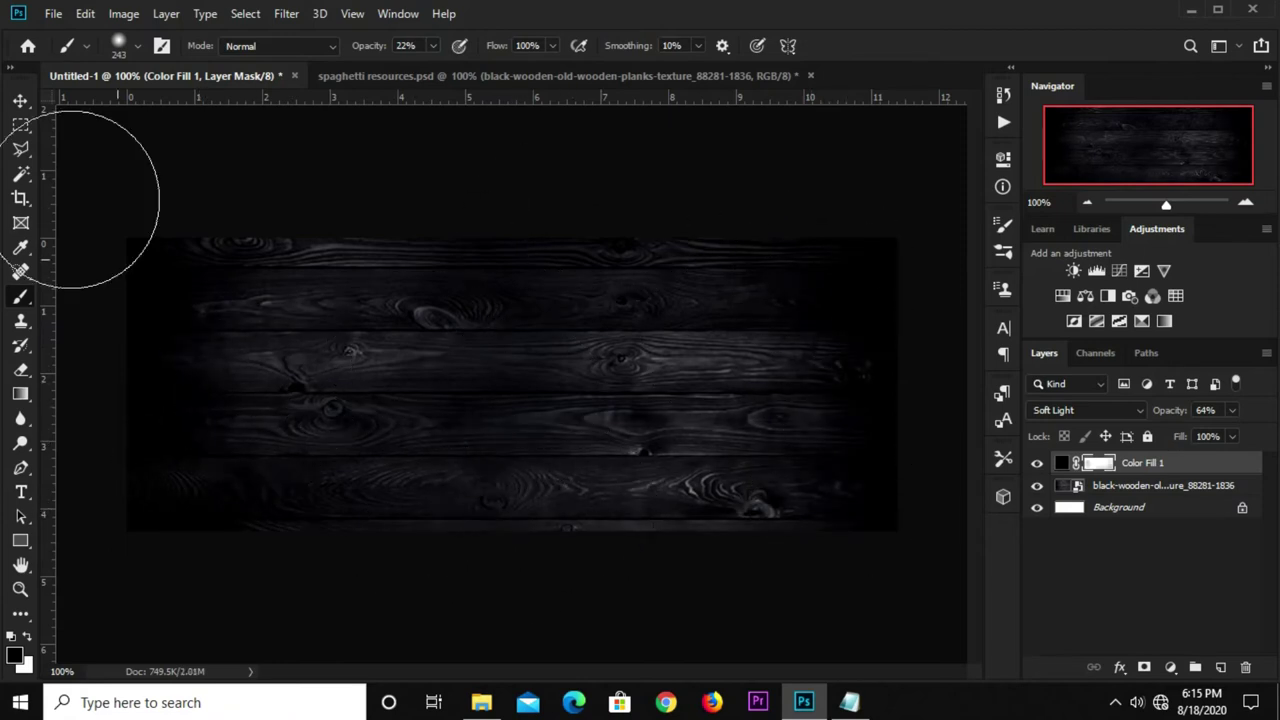
click(20, 100)
click(308, 210)
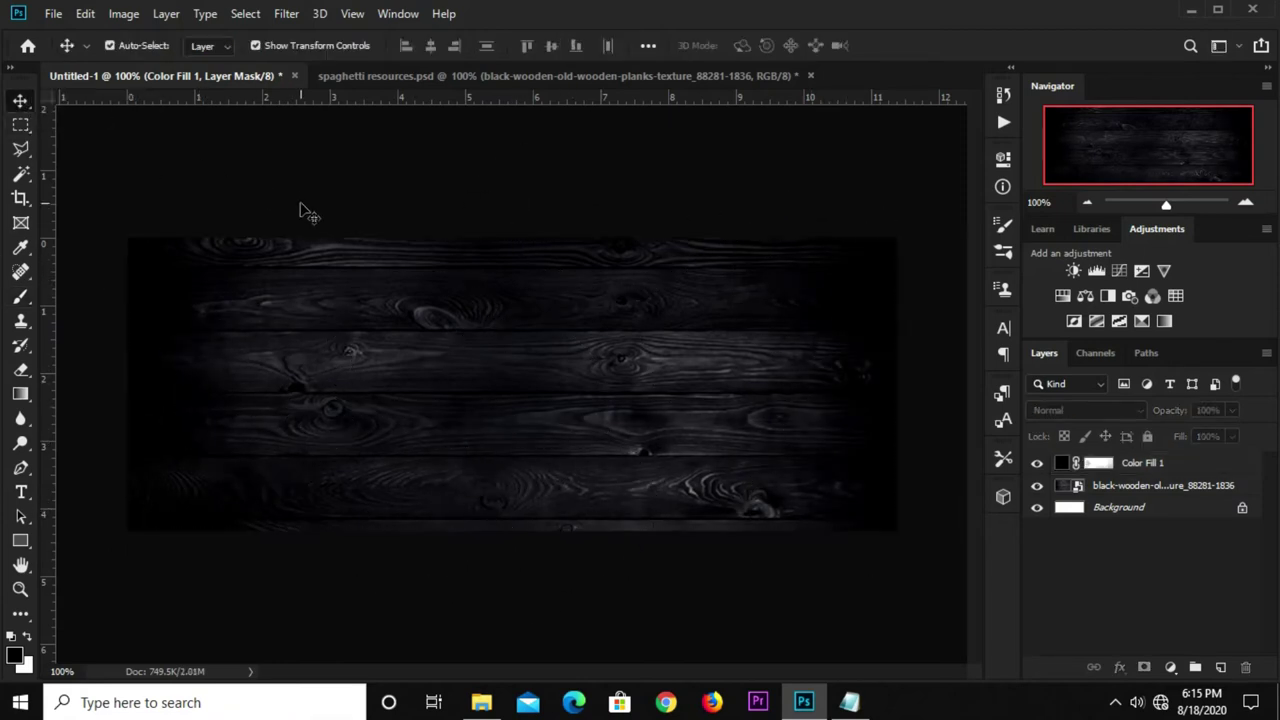
Copy the spaghetti plate from the resources file and paste it into Untitled-1.
click(405, 77)
click(526, 381)
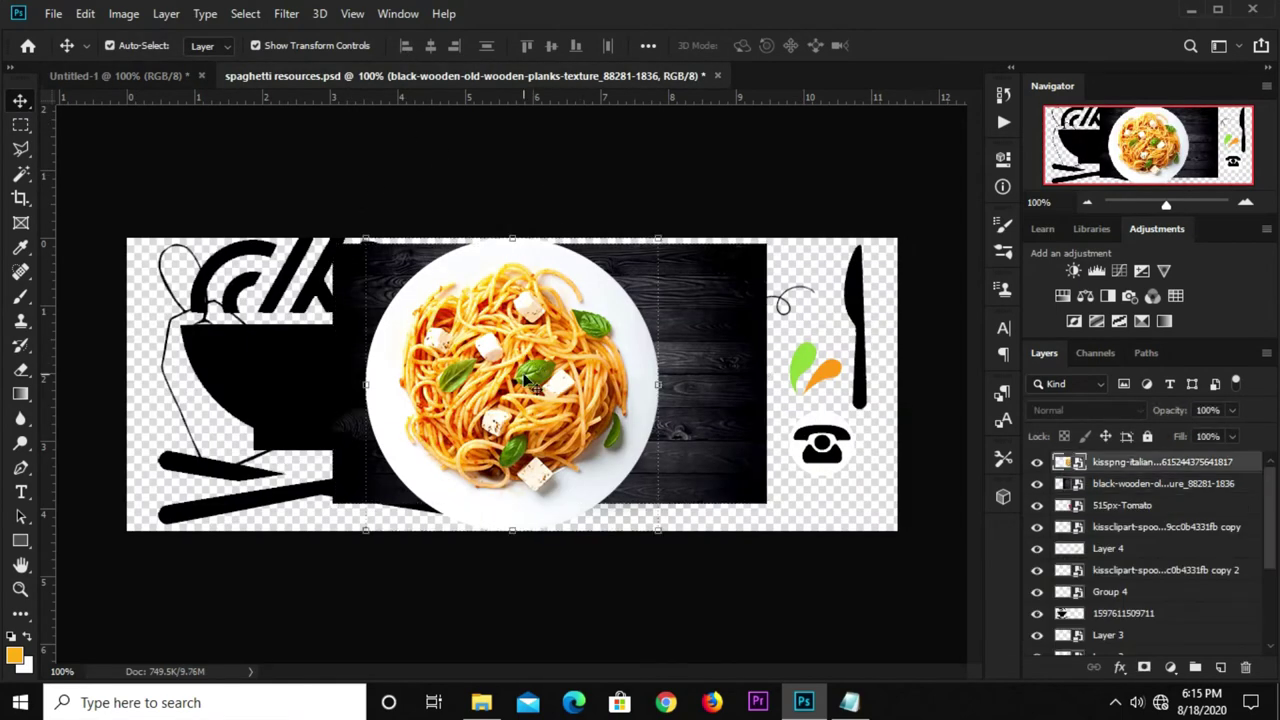
drag(525, 378, 458, 396)
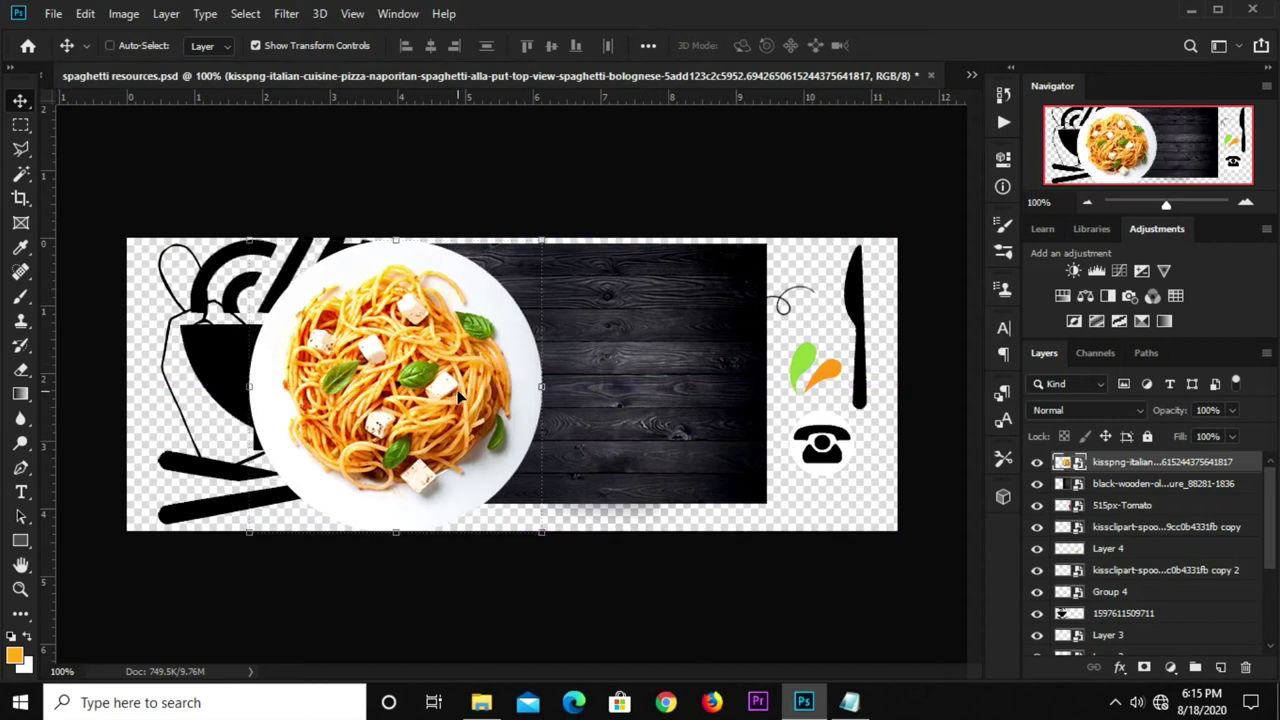
key(ctrl+c)
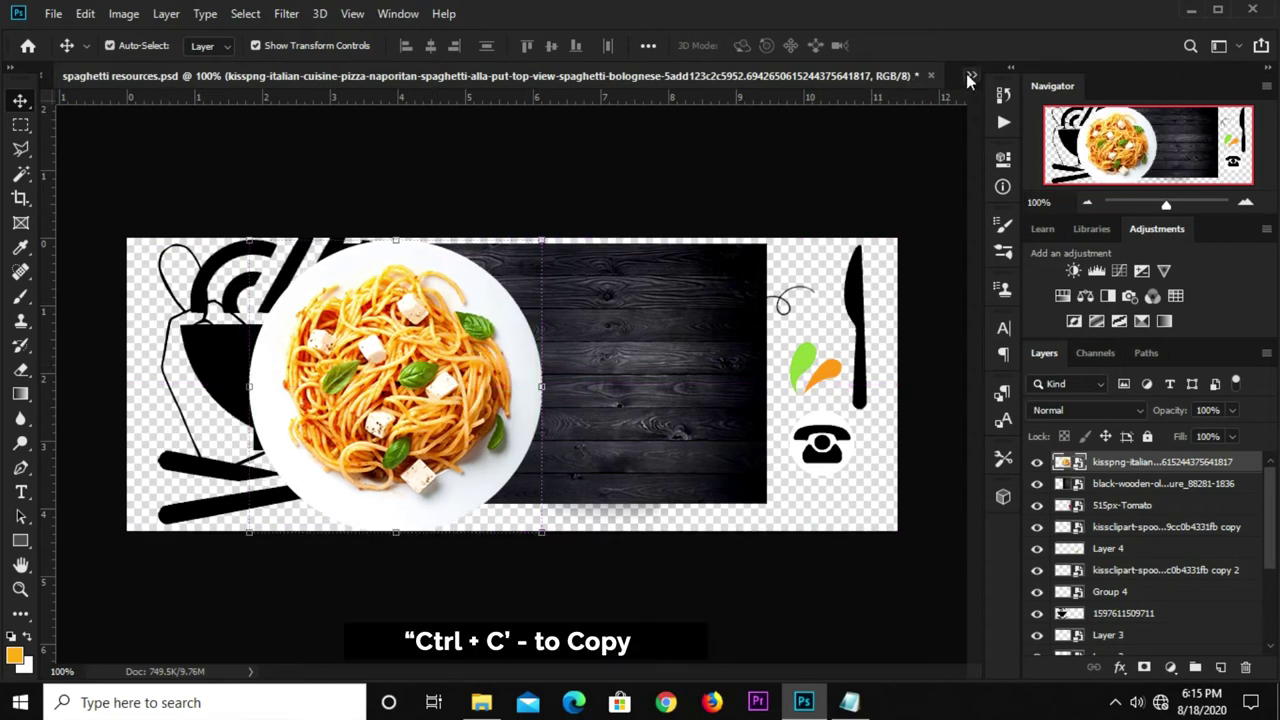
click(967, 75)
click(1000, 78)
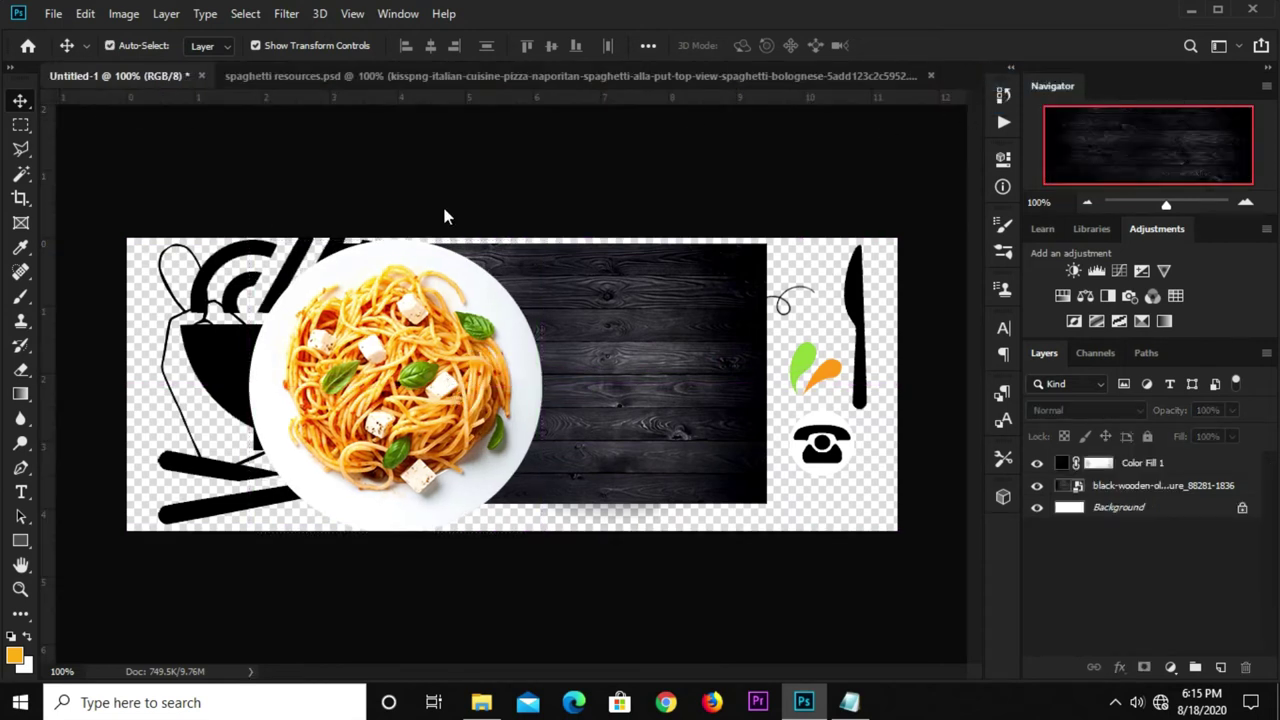
key(ctrl+v)
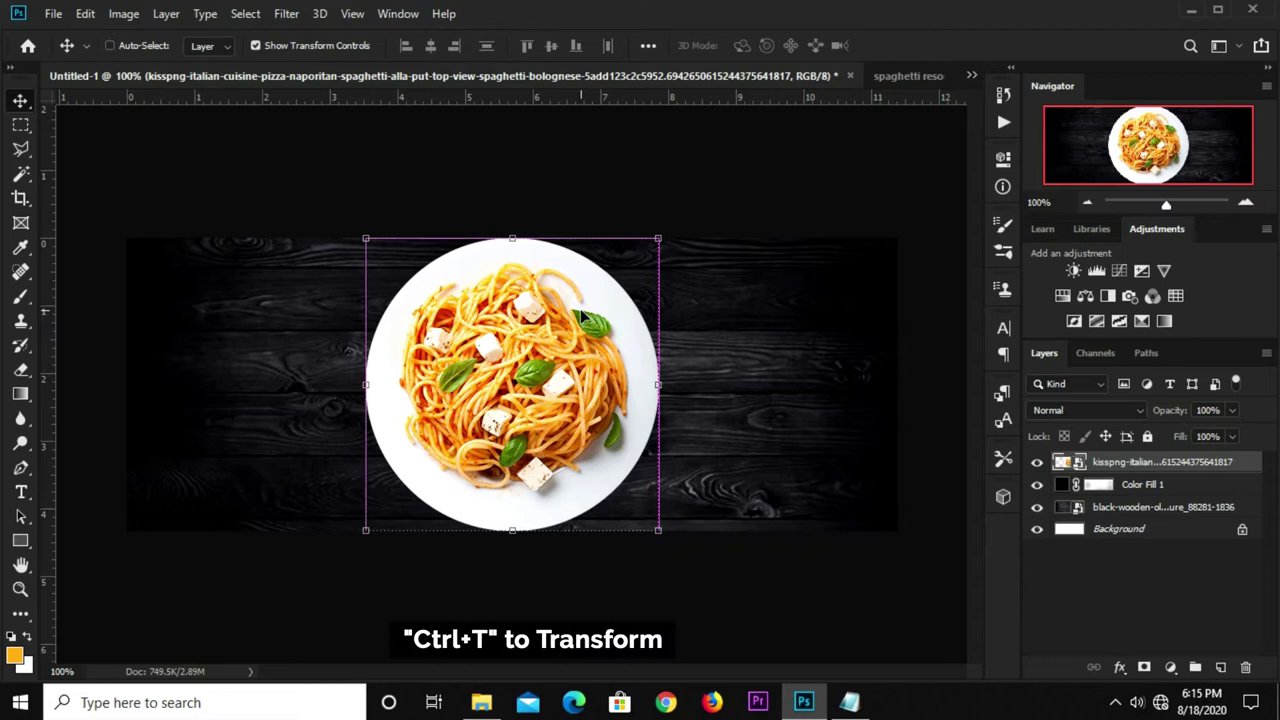
Scale the plate to about 29%, centre it, then return to spaghetti resources.
key(ctrl+t)
drag(507, 233, 507, 318)
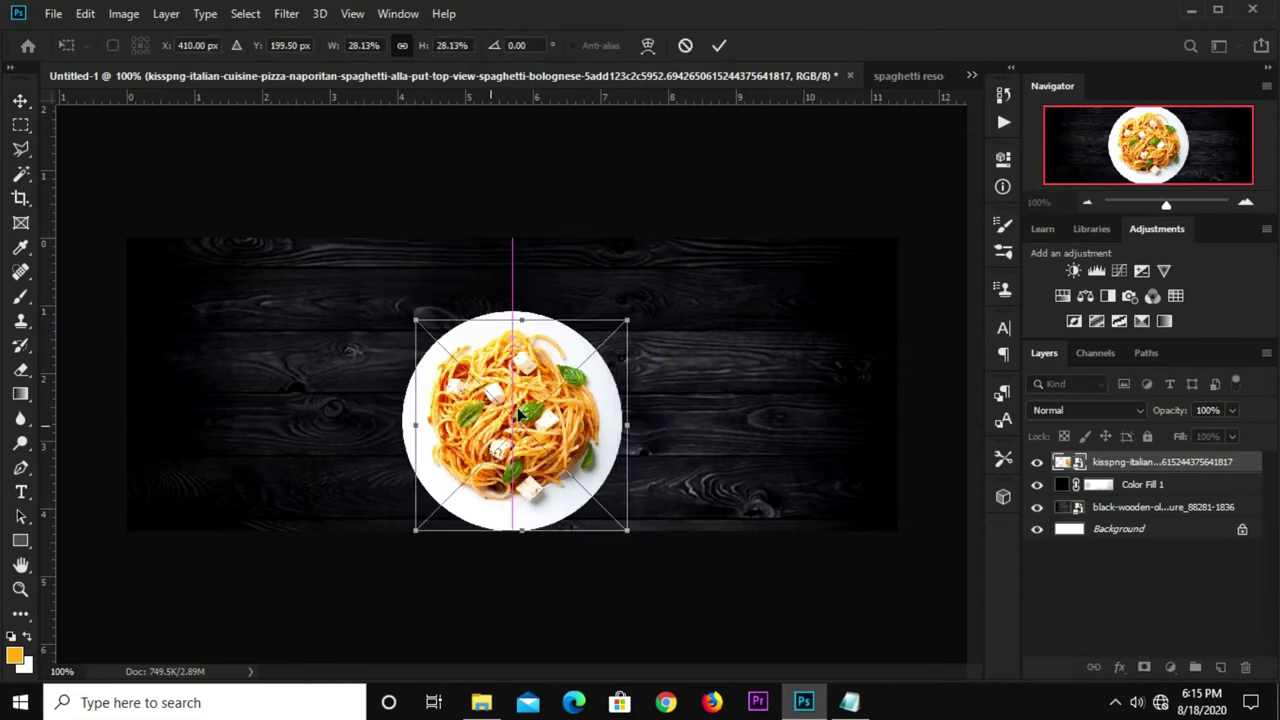
drag(492, 425, 557, 387)
key(Return)
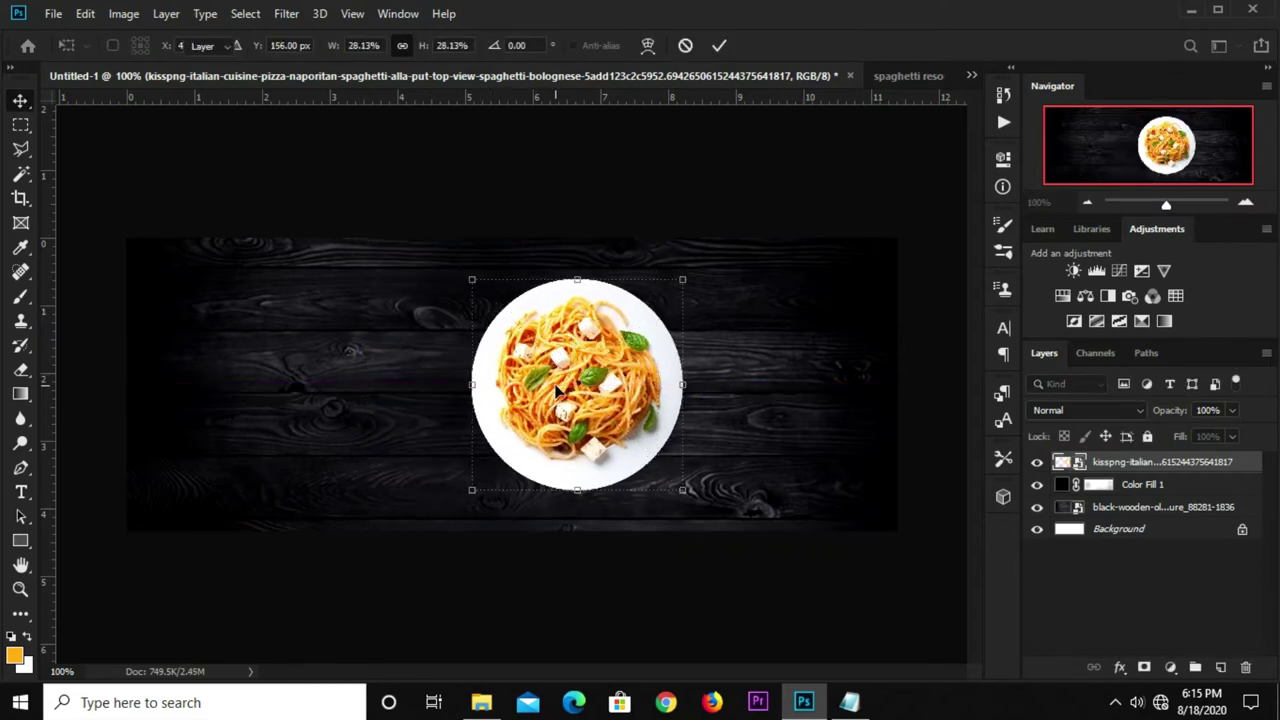
key(ctrl+t)
mouse_move(471, 490)
mouse_down()
mouse_move(457, 516)
mouse_move(444, 500)
mouse_up()
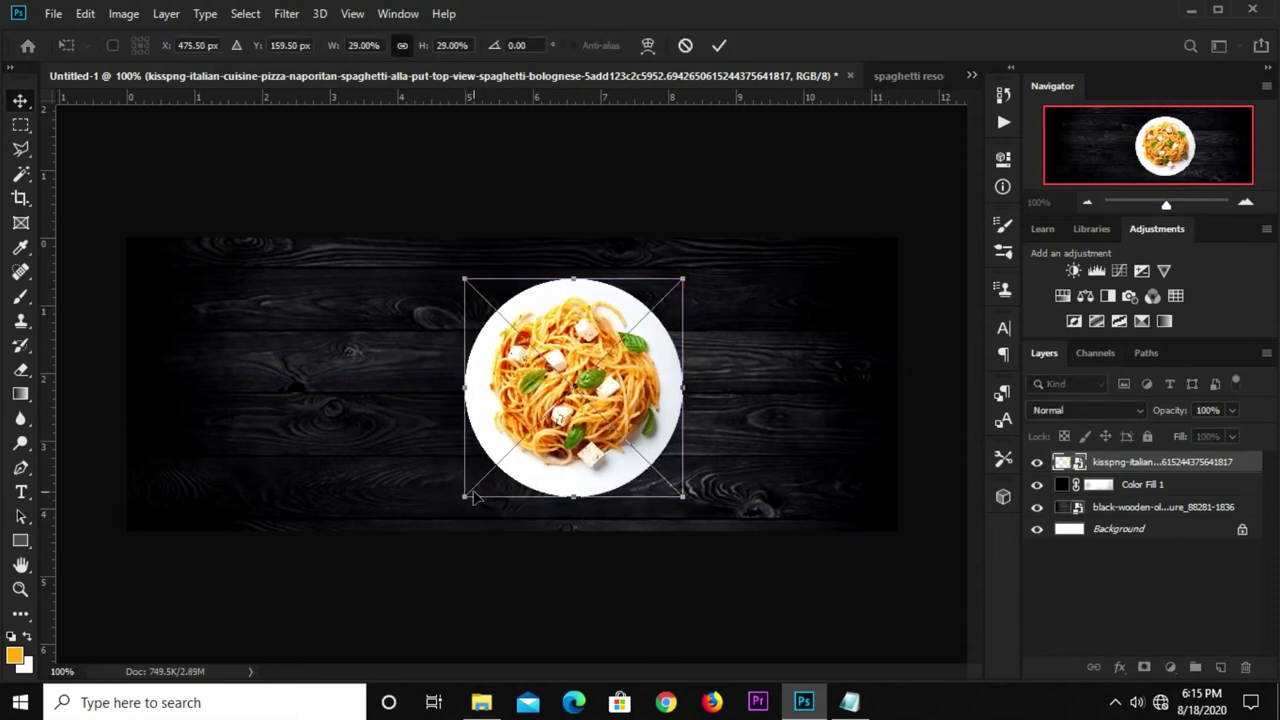
key(Return)
click(610, 197)
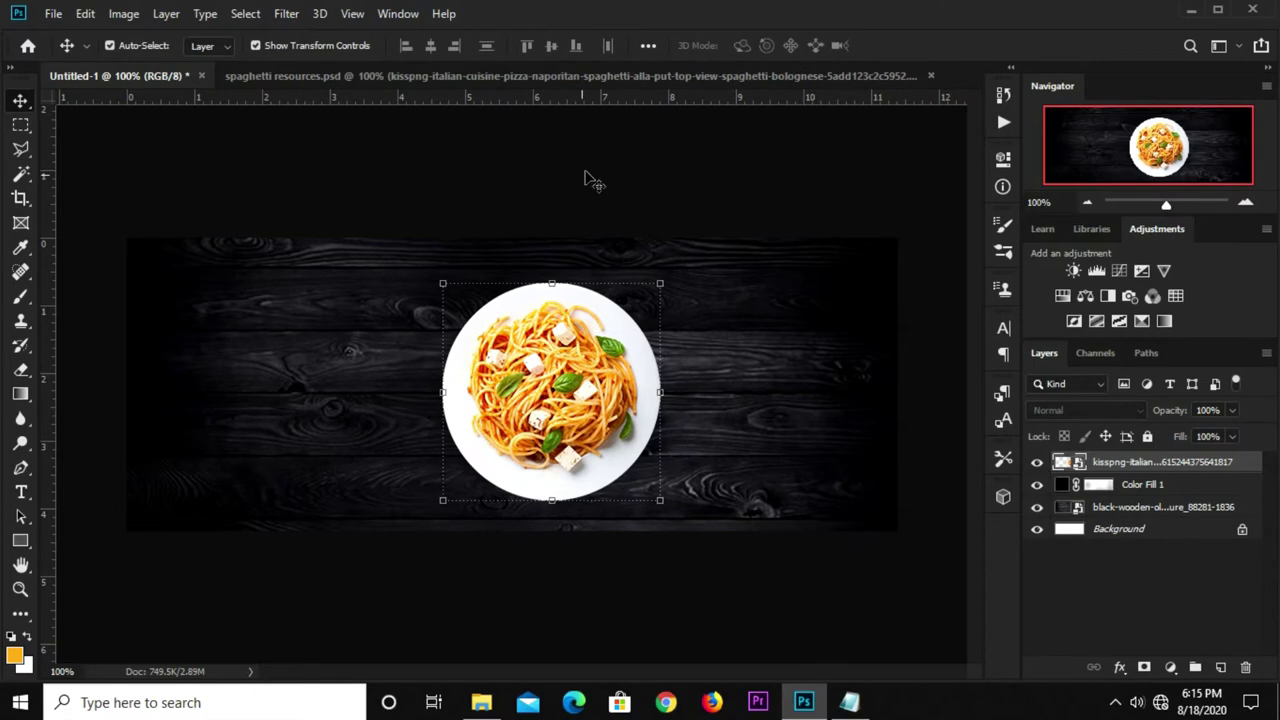
click(811, 80)
Hide the plate in the resources file and paste the bowl logo over the cover plate's left side.
click(662, 192)
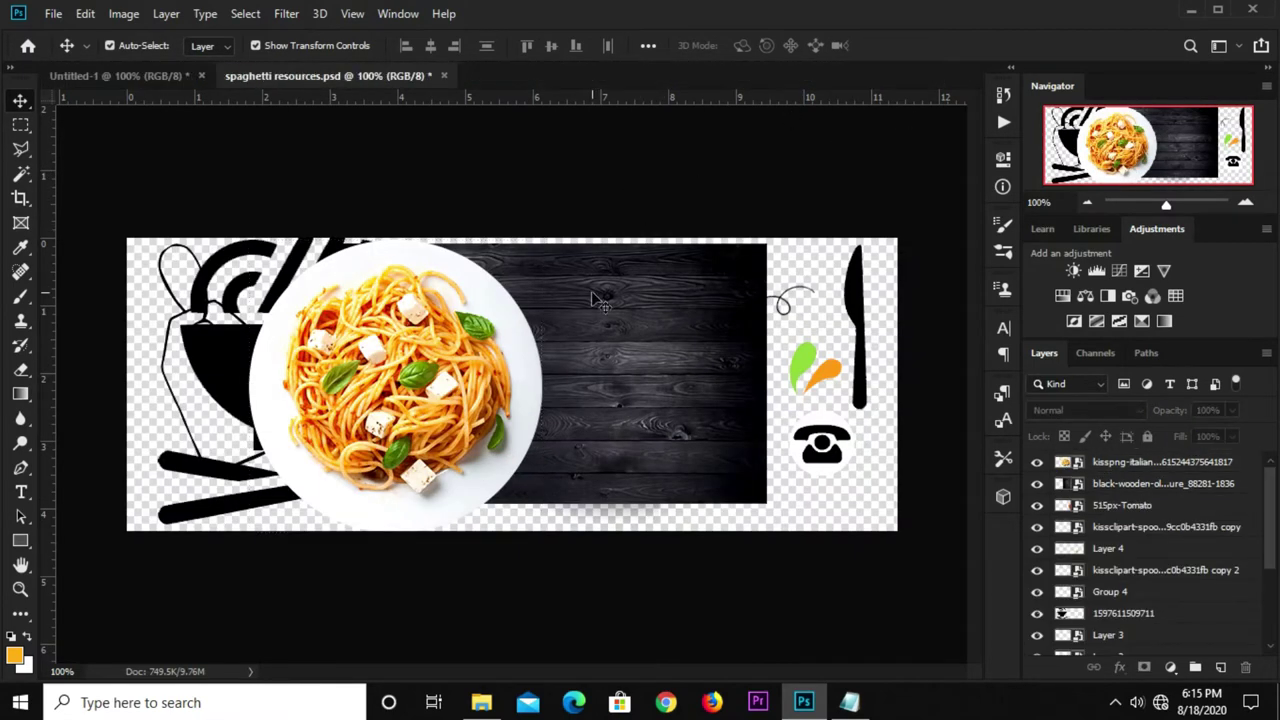
click(412, 400)
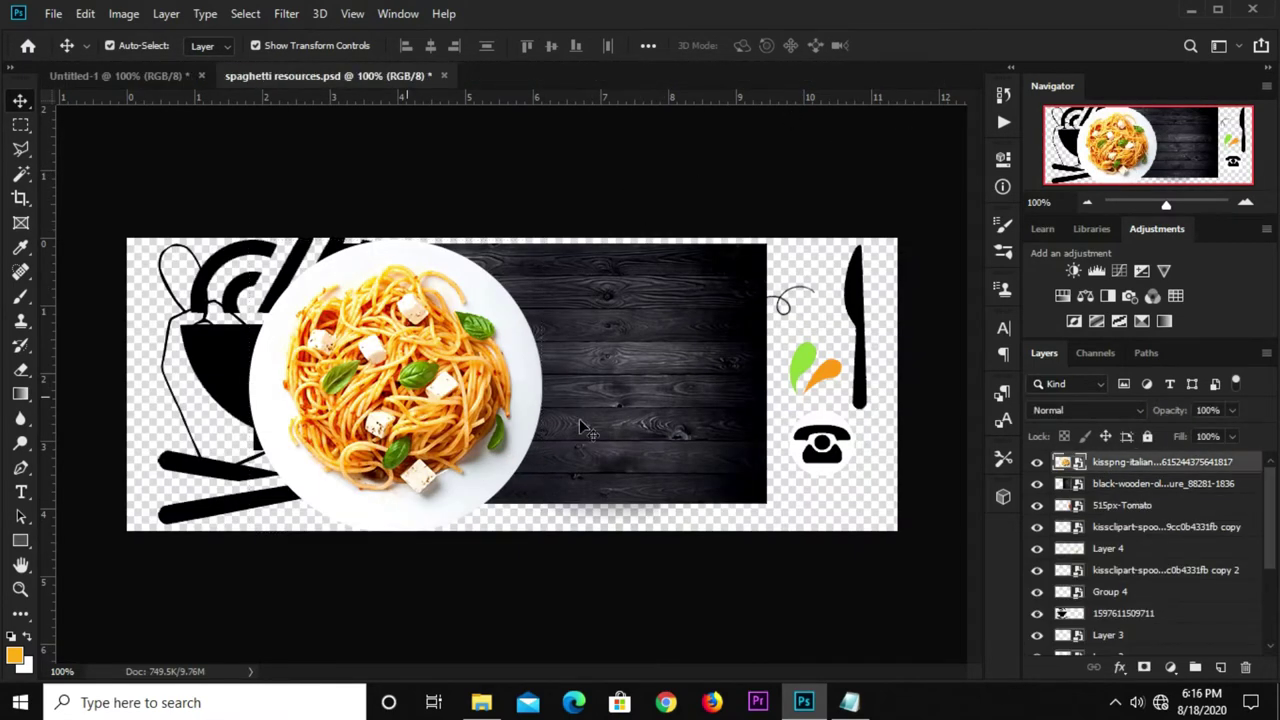
click(1035, 463)
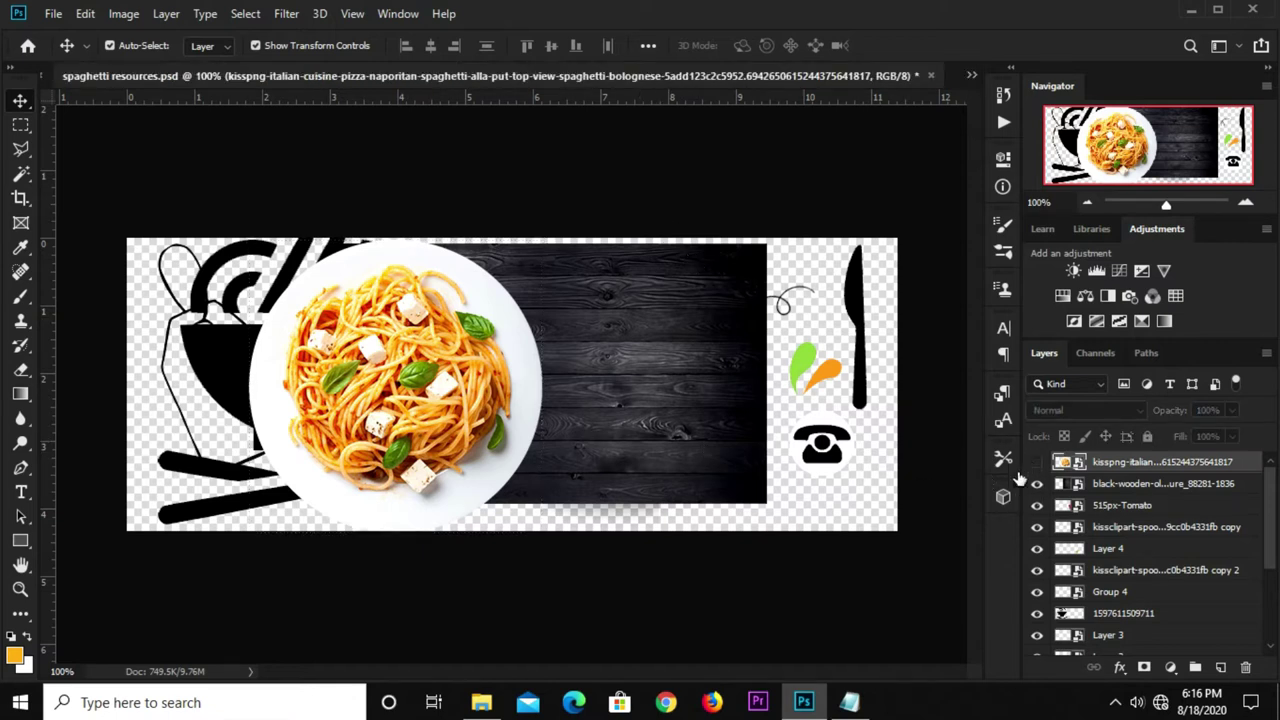
click(706, 566)
ctrl+click(320, 390)
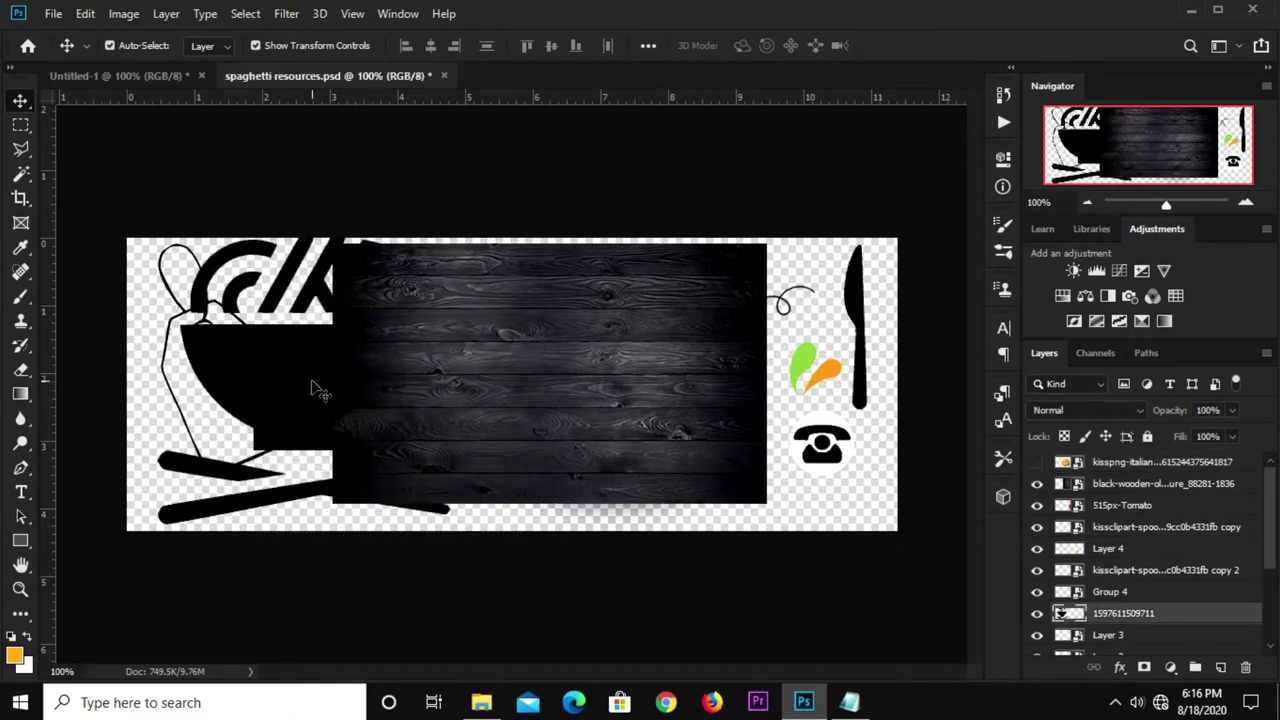
drag(300, 383, 265, 410)
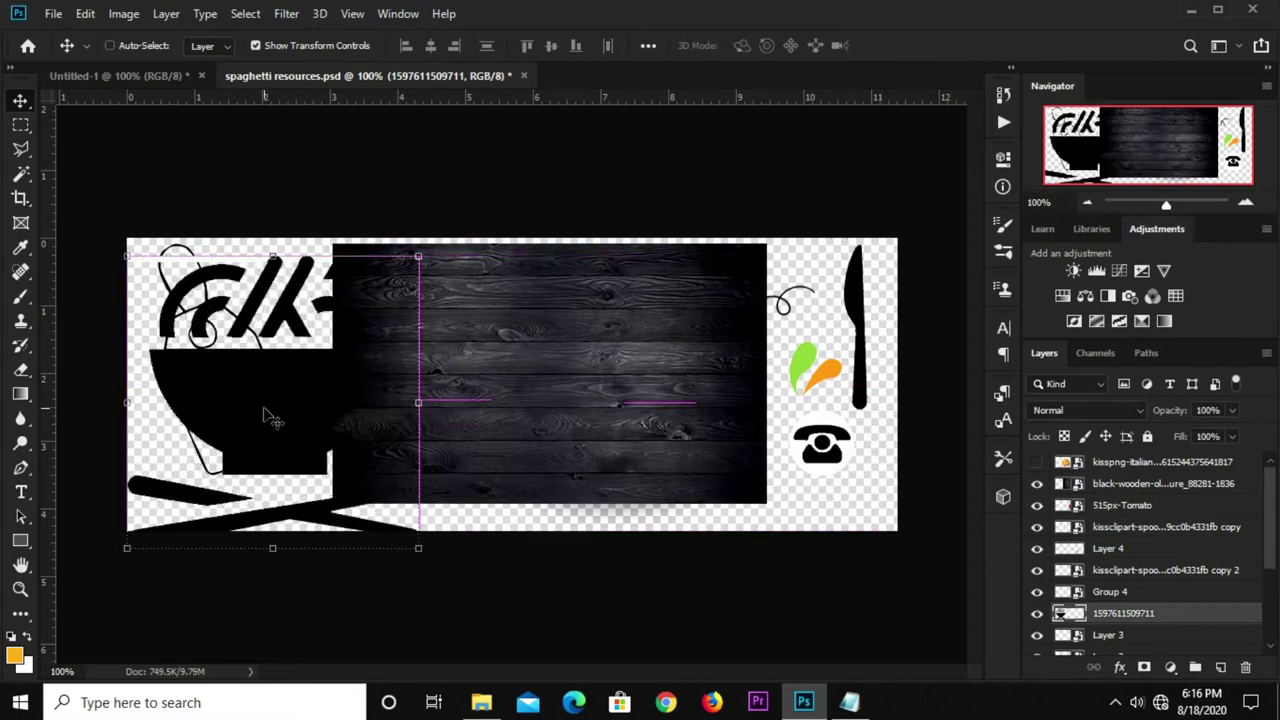
click(115, 75)
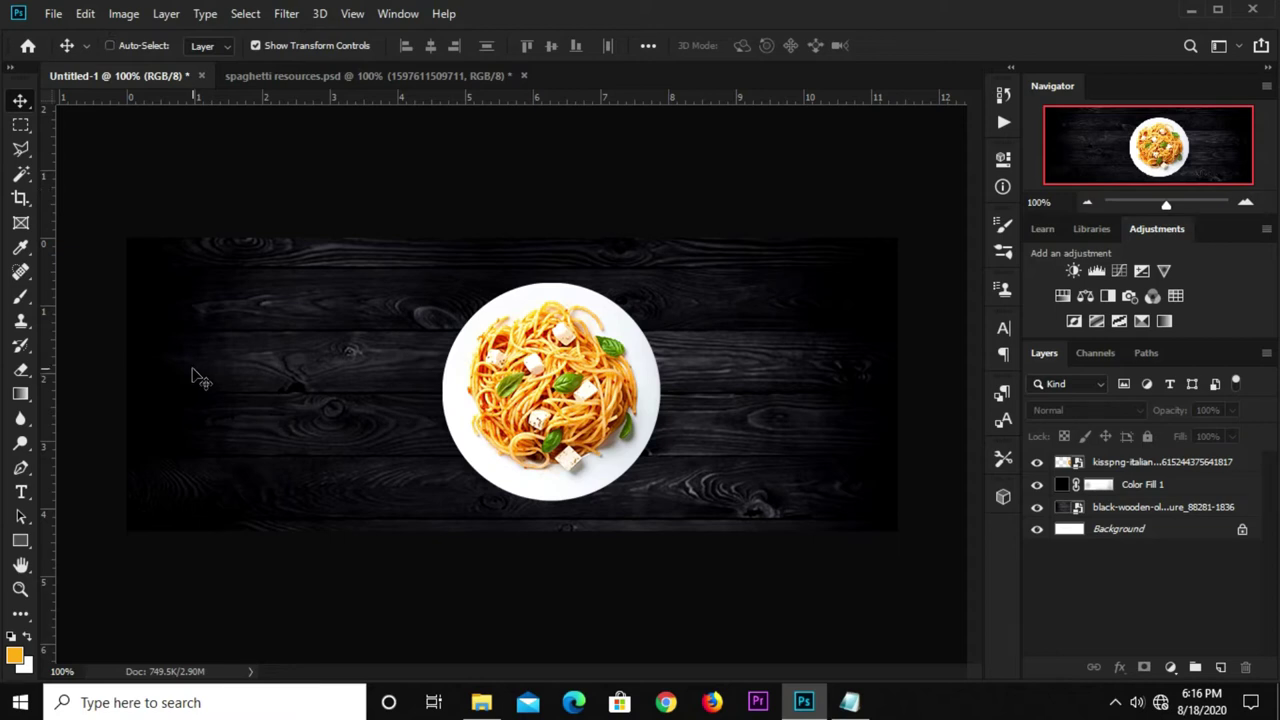
key(ctrl+v)
drag(400, 385, 385, 381)
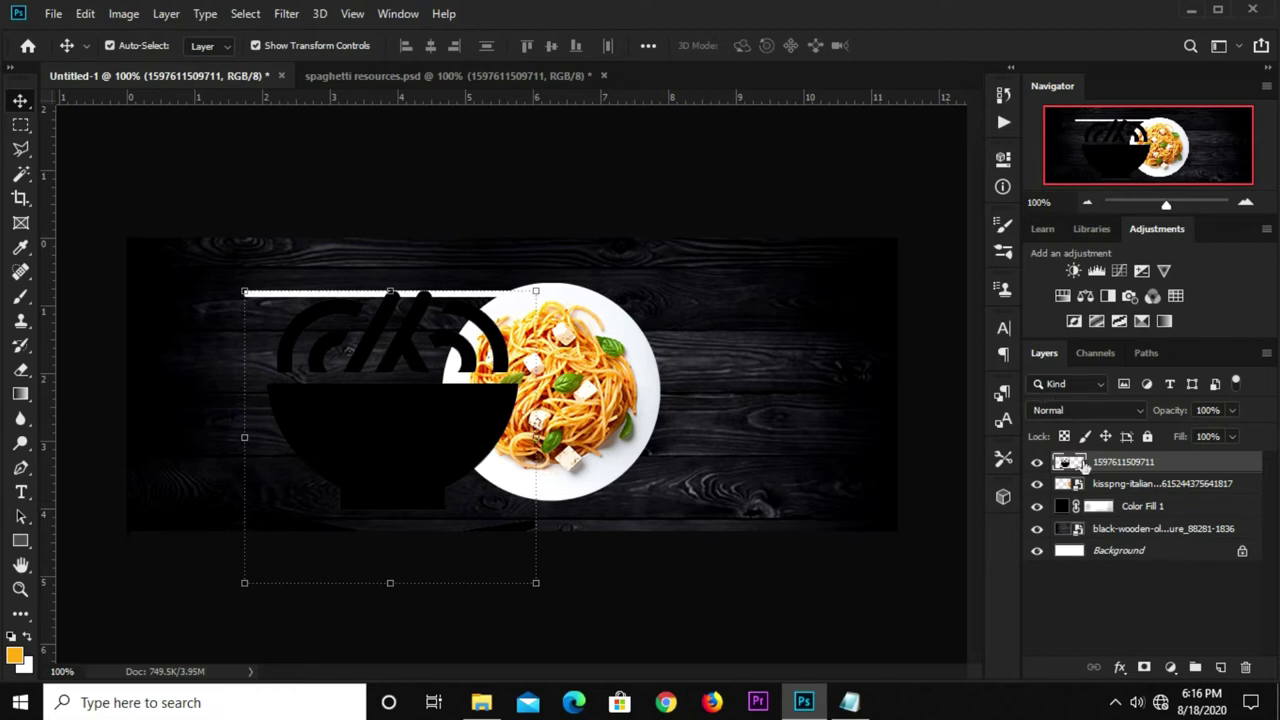
Magic Wand-select and delete the logo's thin white top line, then nudge the logo up.
click(20, 173)
click(76, 176)
click(24, 176)
click(86, 192)
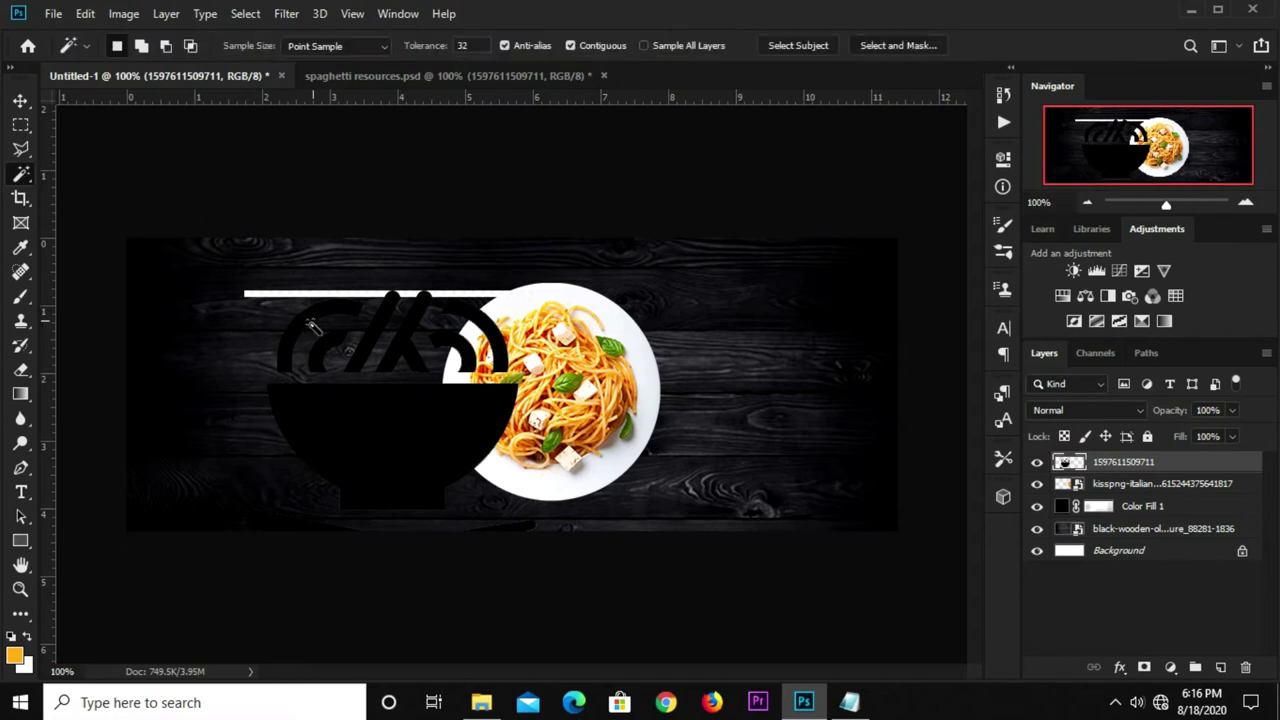
click(321, 296)
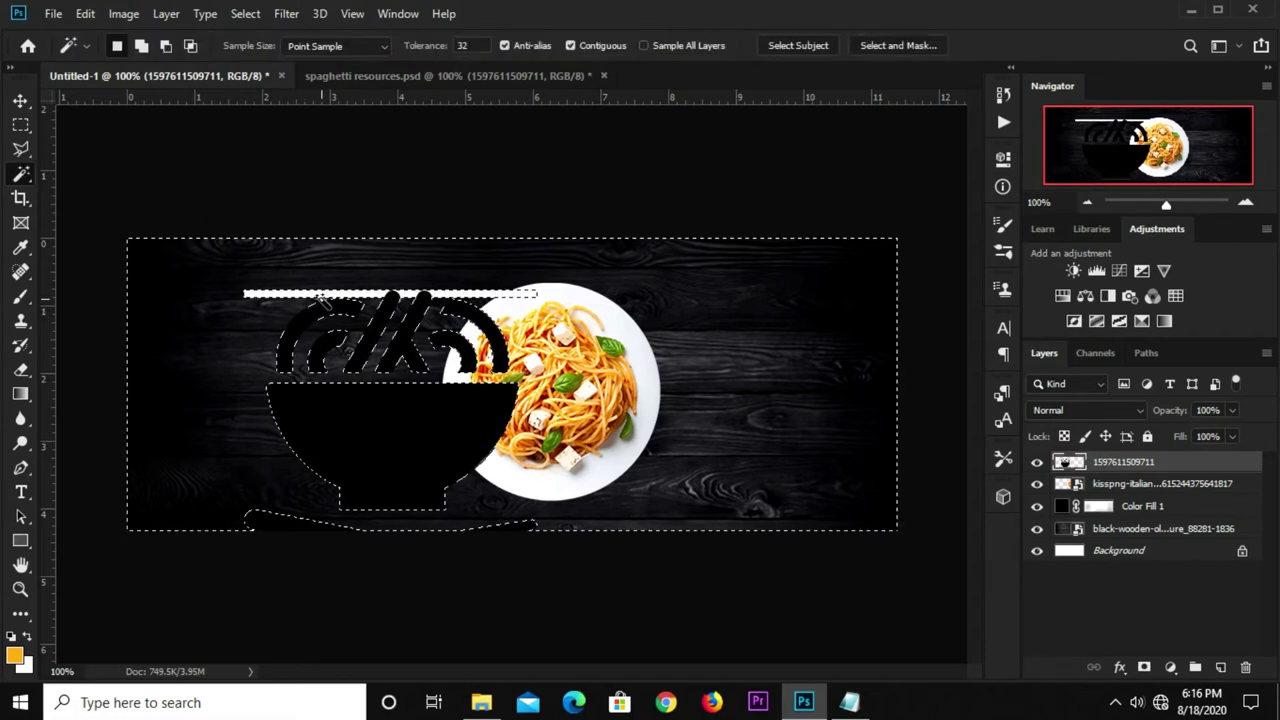
click(327, 295)
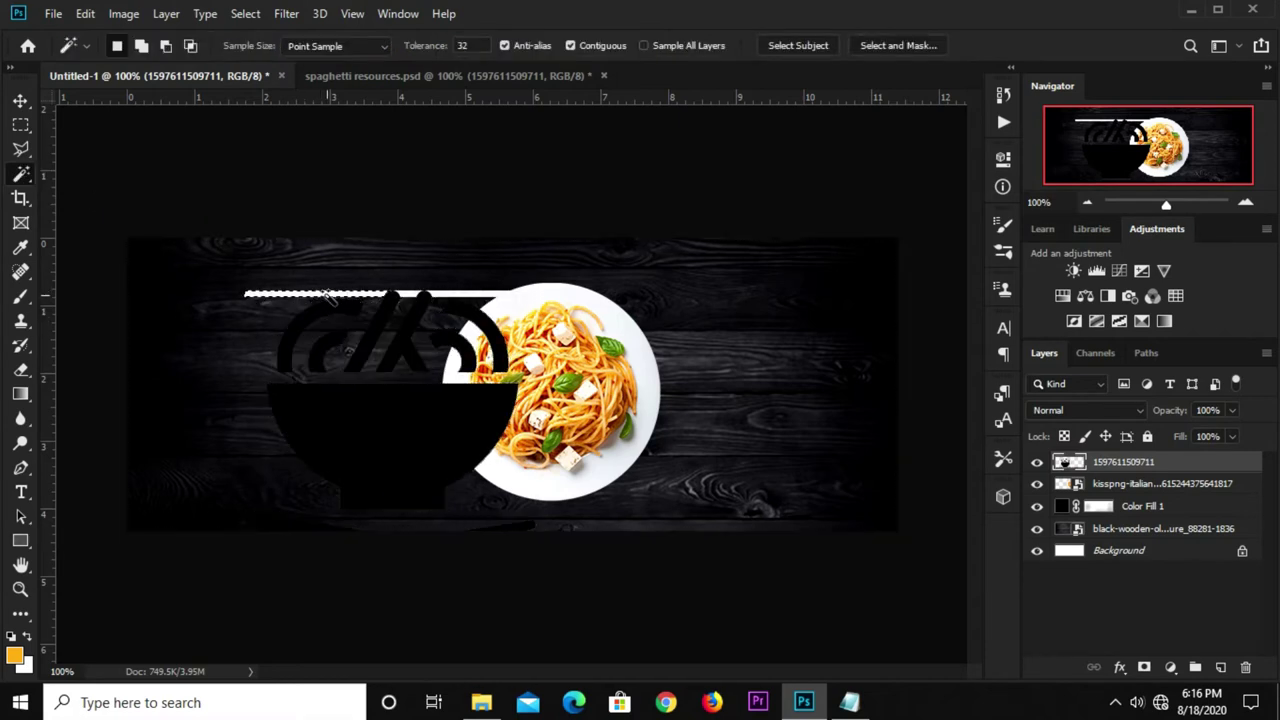
key(Delete)
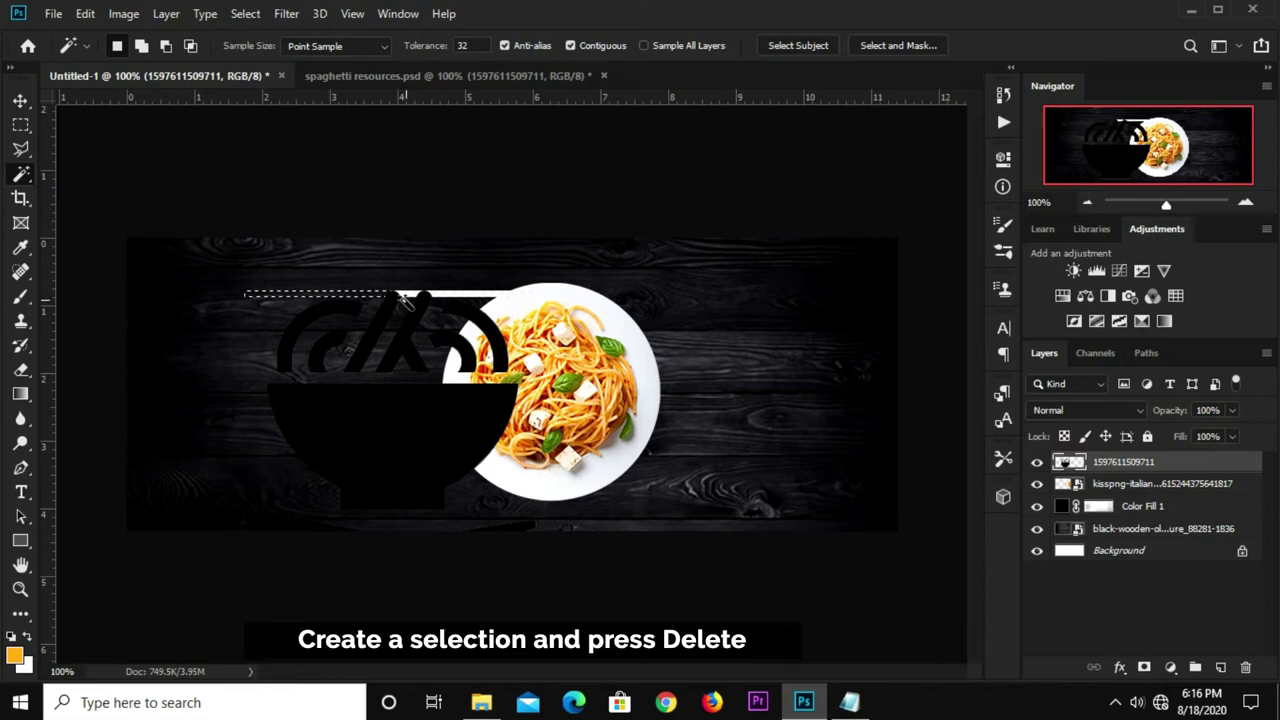
click(410, 293)
key(ctrl+d)
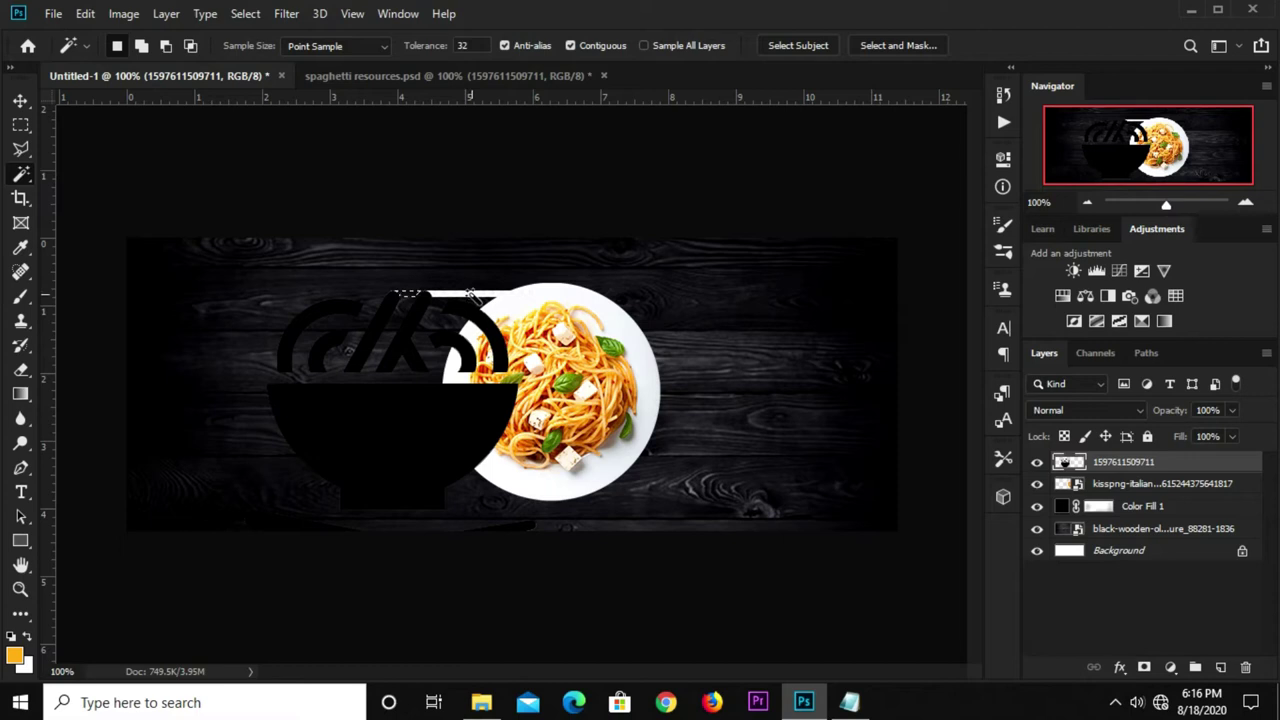
click(467, 293)
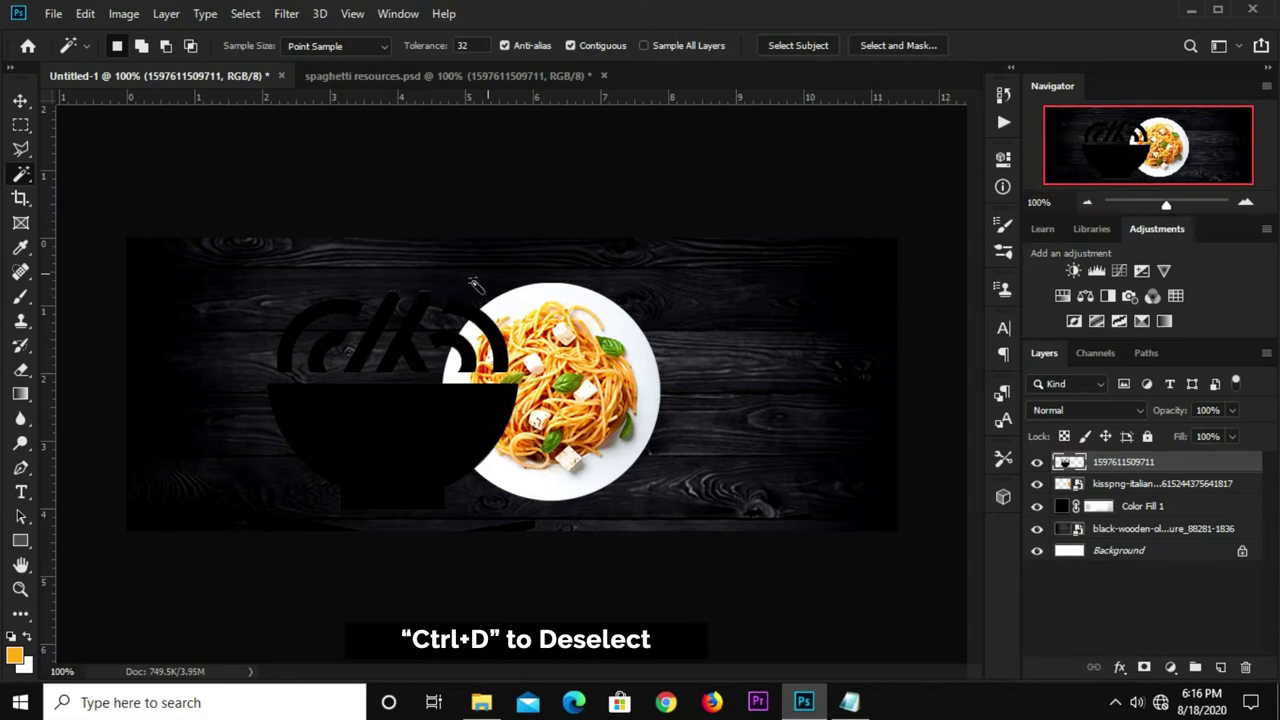
key(ctrl+d)
key(v)
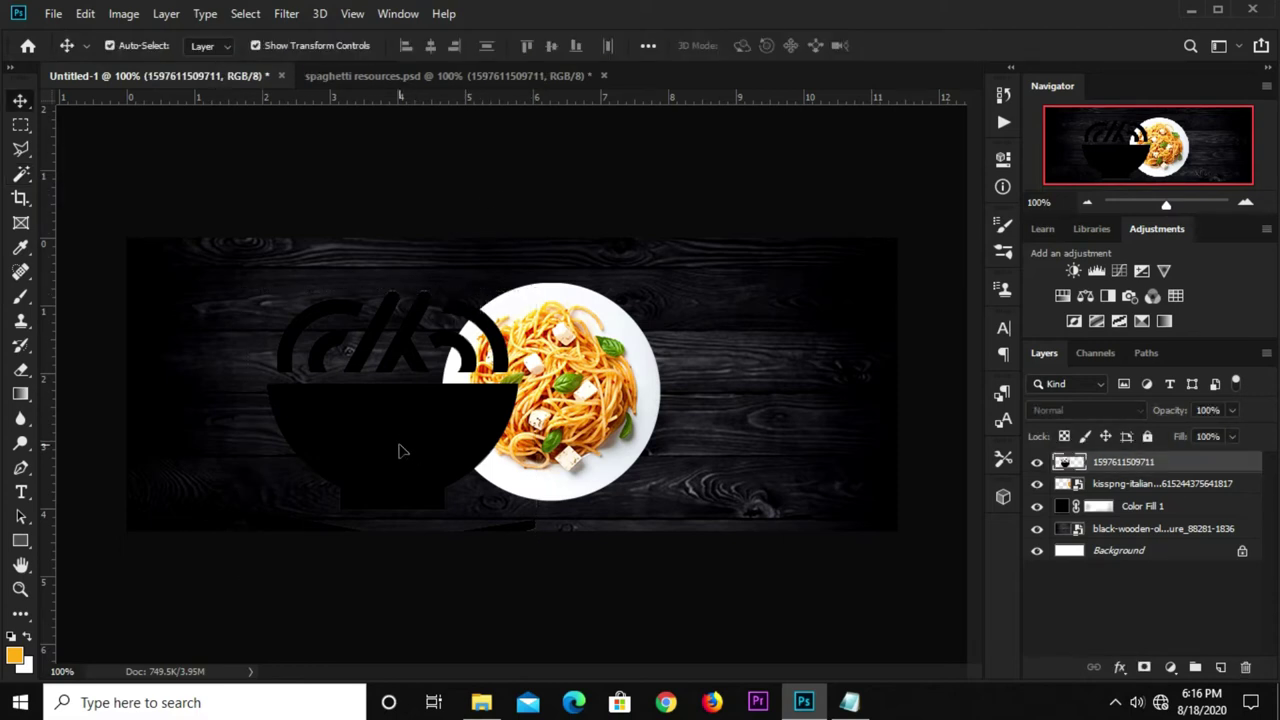
drag(398, 451, 400, 401)
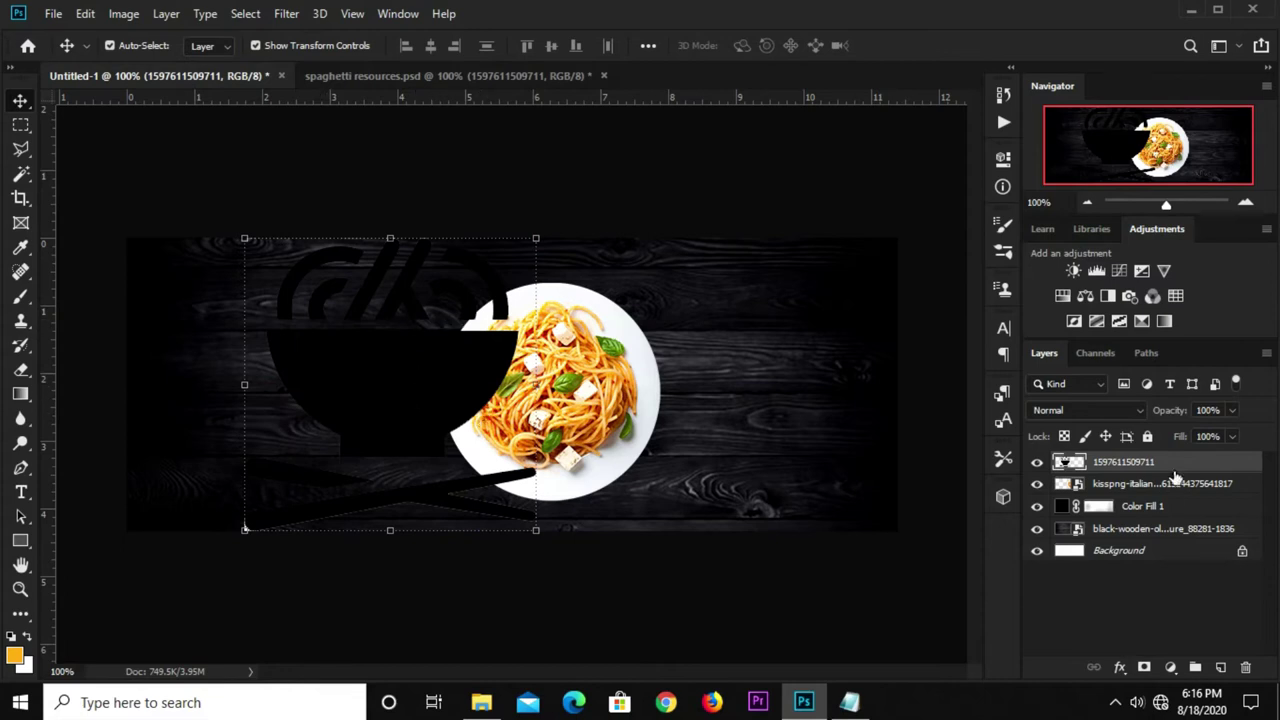
Make the bowl logo a smart object with a white Color Overlay, then hide it.
right_click(1170, 470)
click(985, 259)
click(1121, 667)
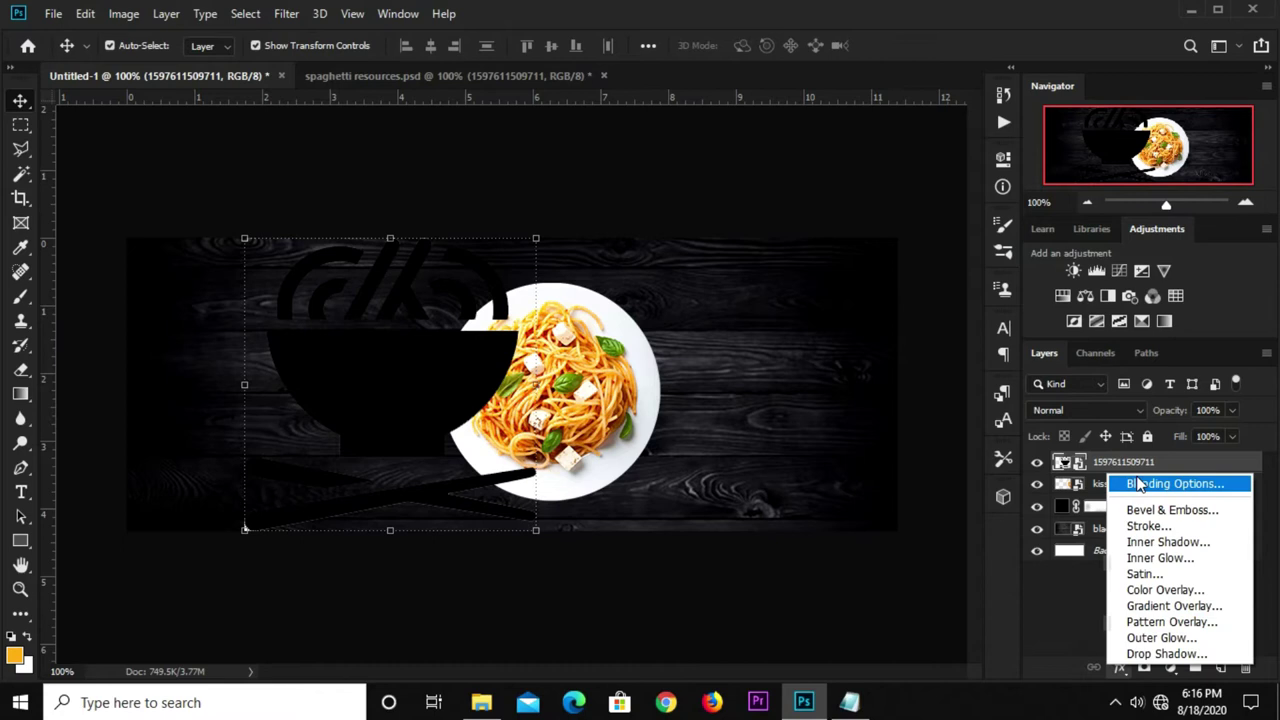
click(1138, 484)
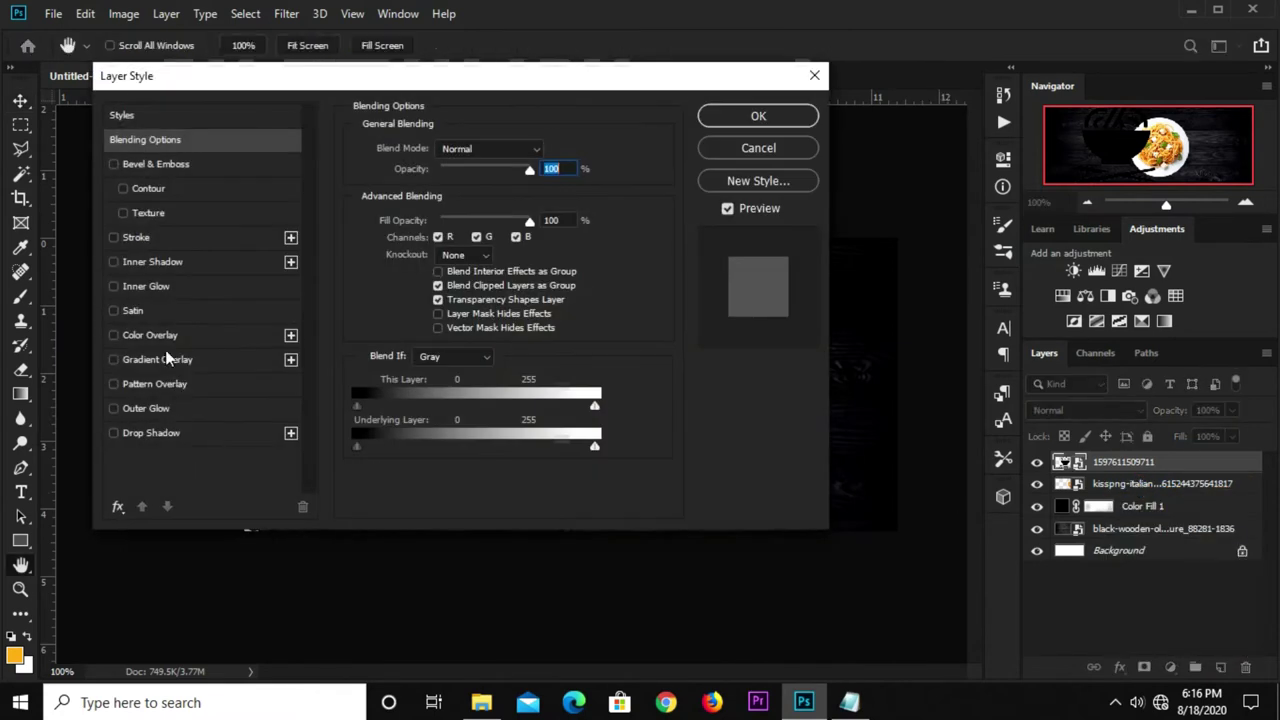
click(160, 336)
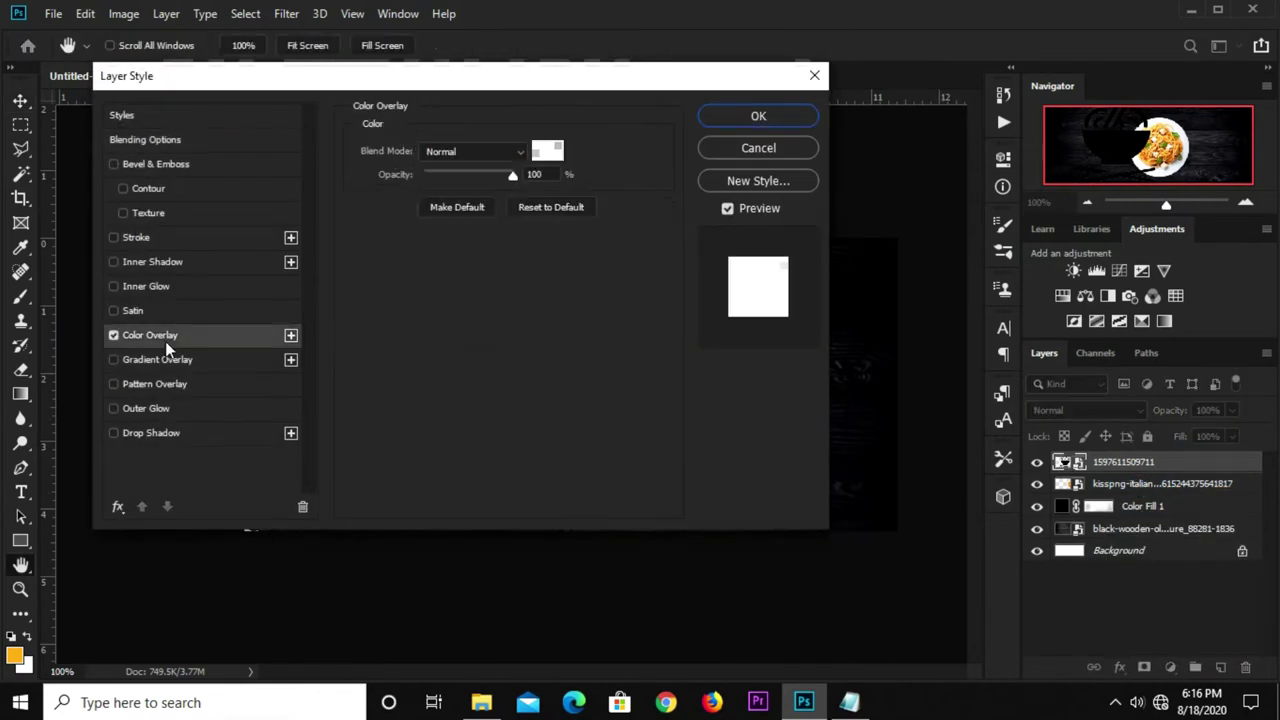
click(548, 152)
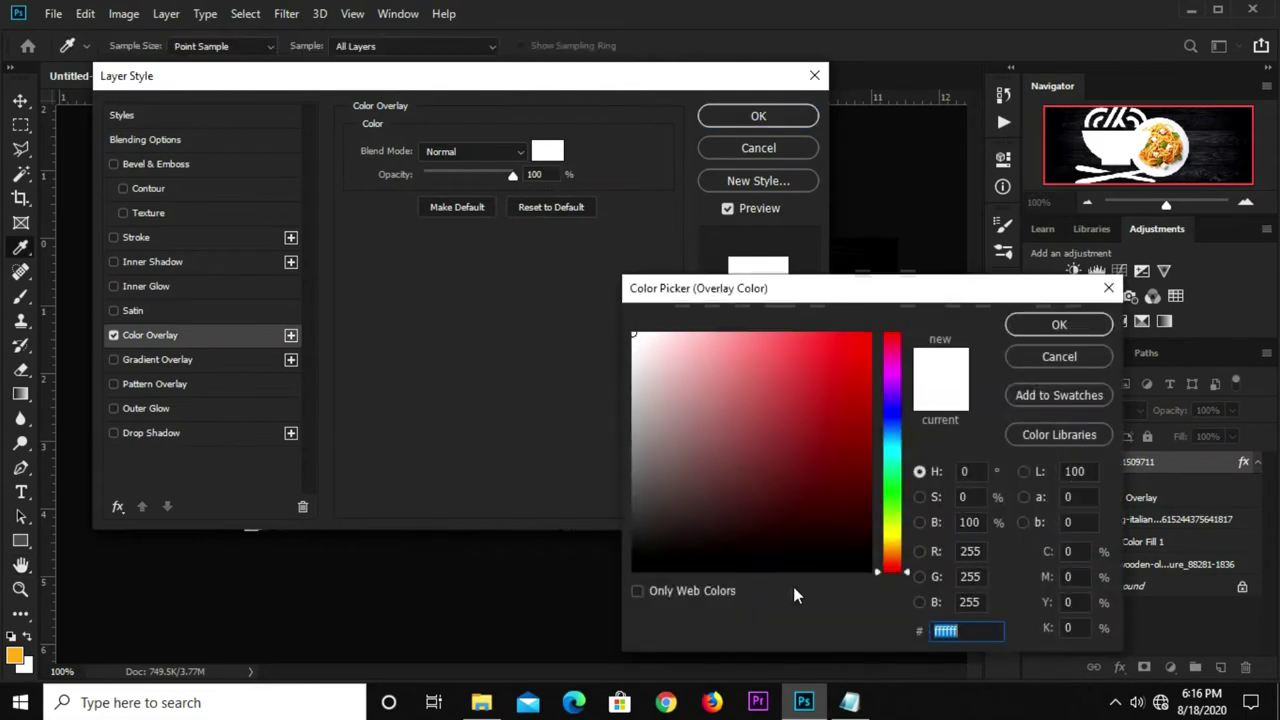
click(1059, 324)
click(795, 121)
drag(326, 360, 552, 375)
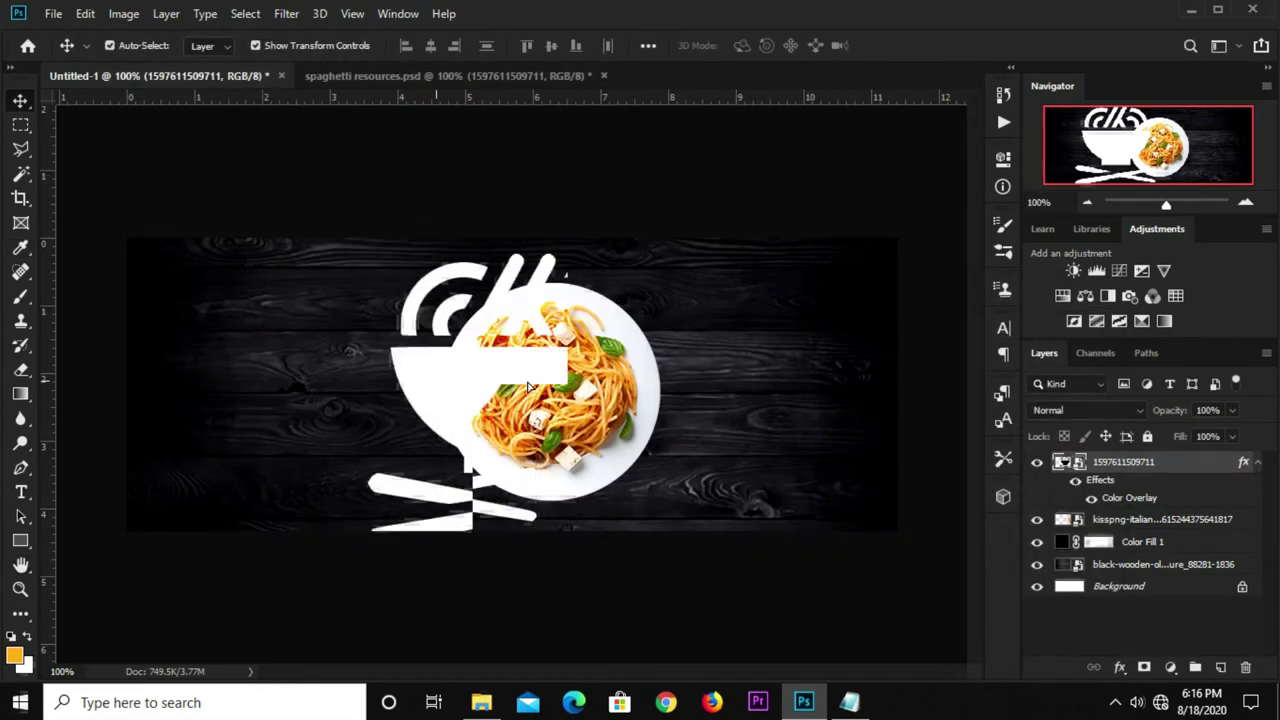
click(1037, 462)
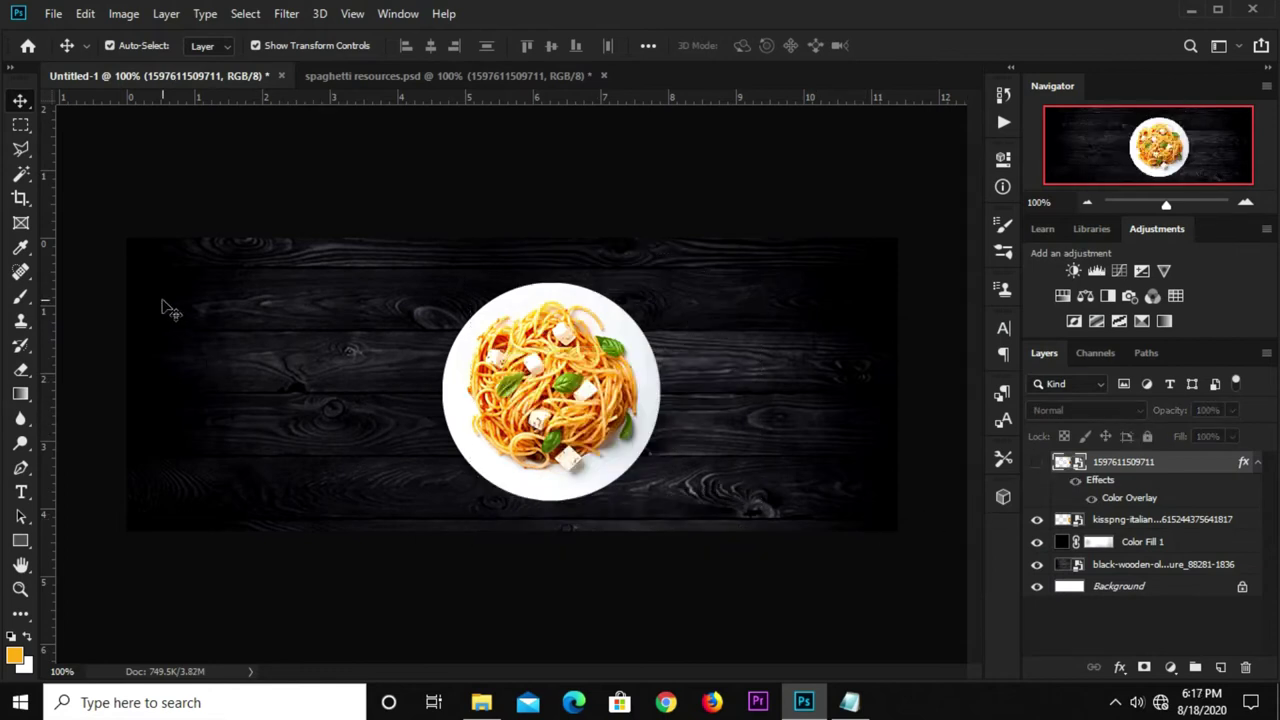
Draw a white-filled circle in the cover's upper-left corner with the Ellipse tool.
click(22, 540)
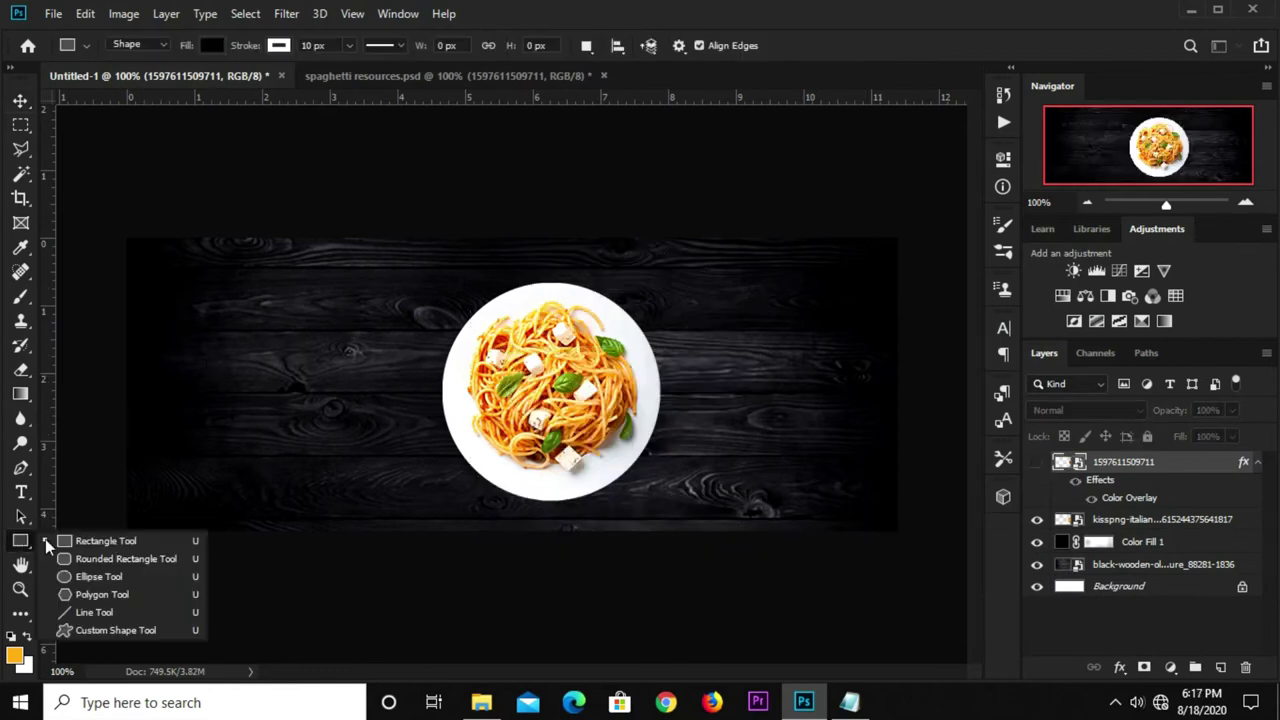
click(77, 579)
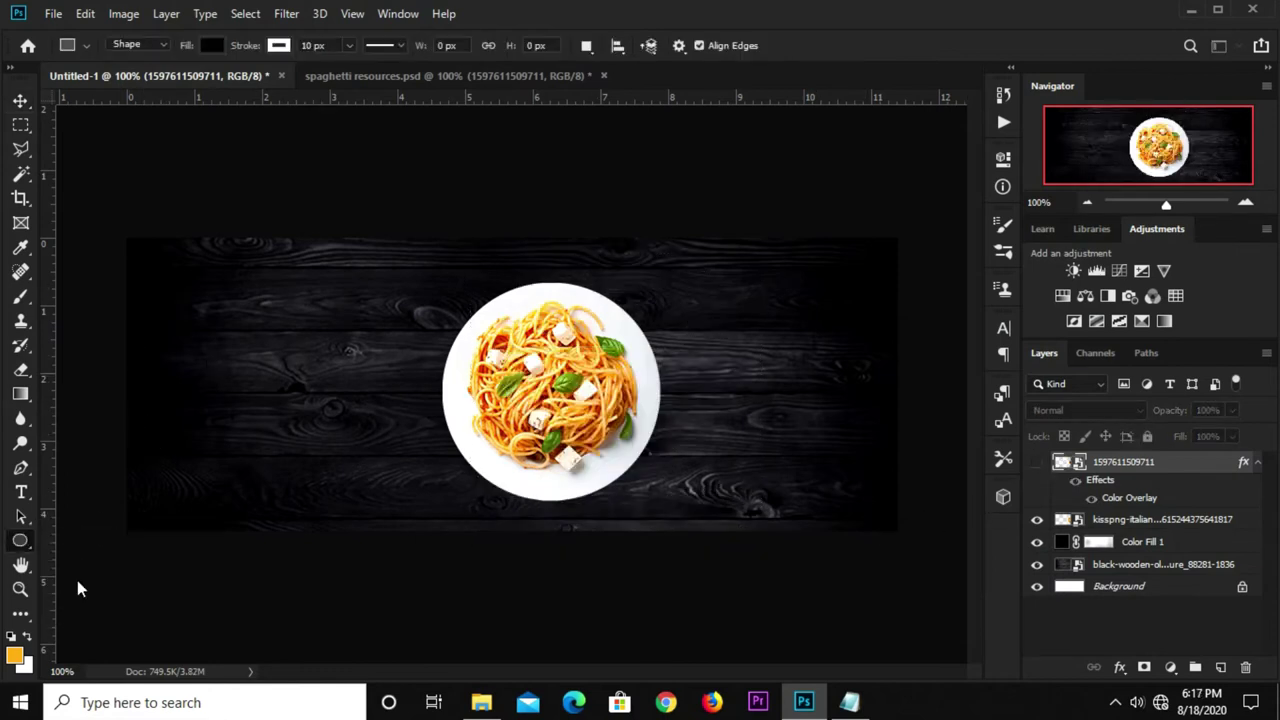
click(210, 47)
click(157, 143)
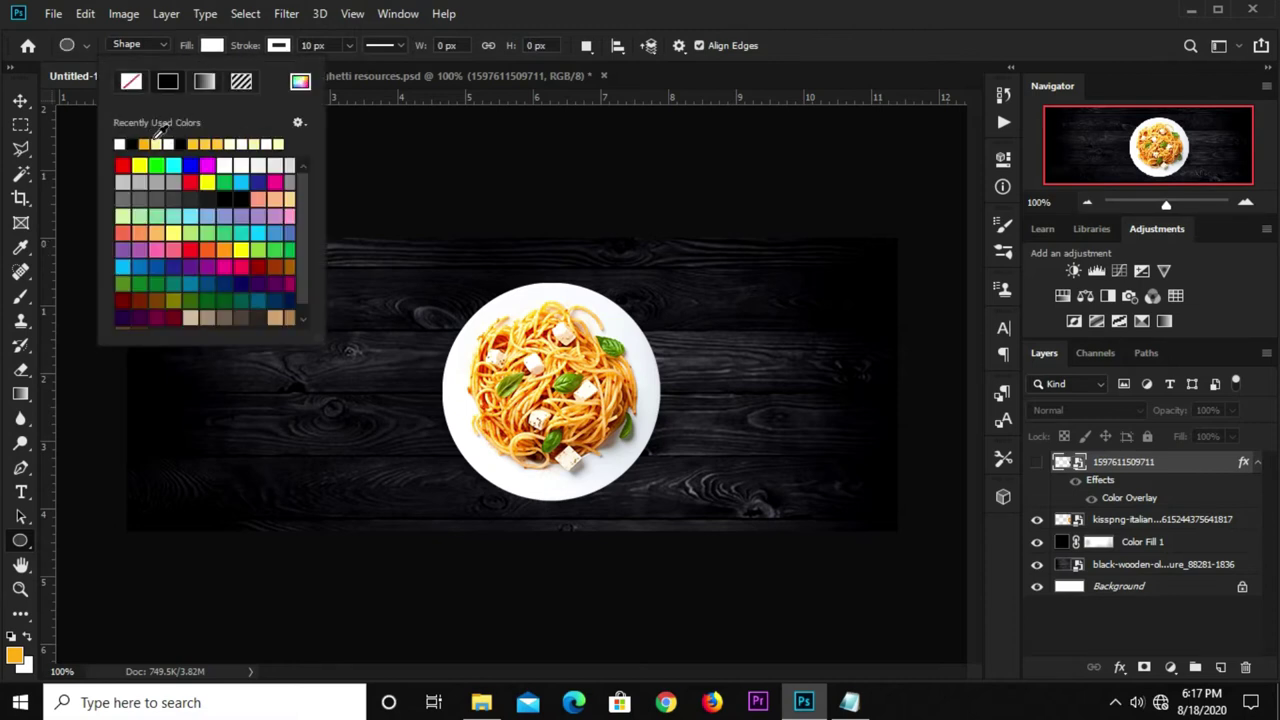
click(811, 42)
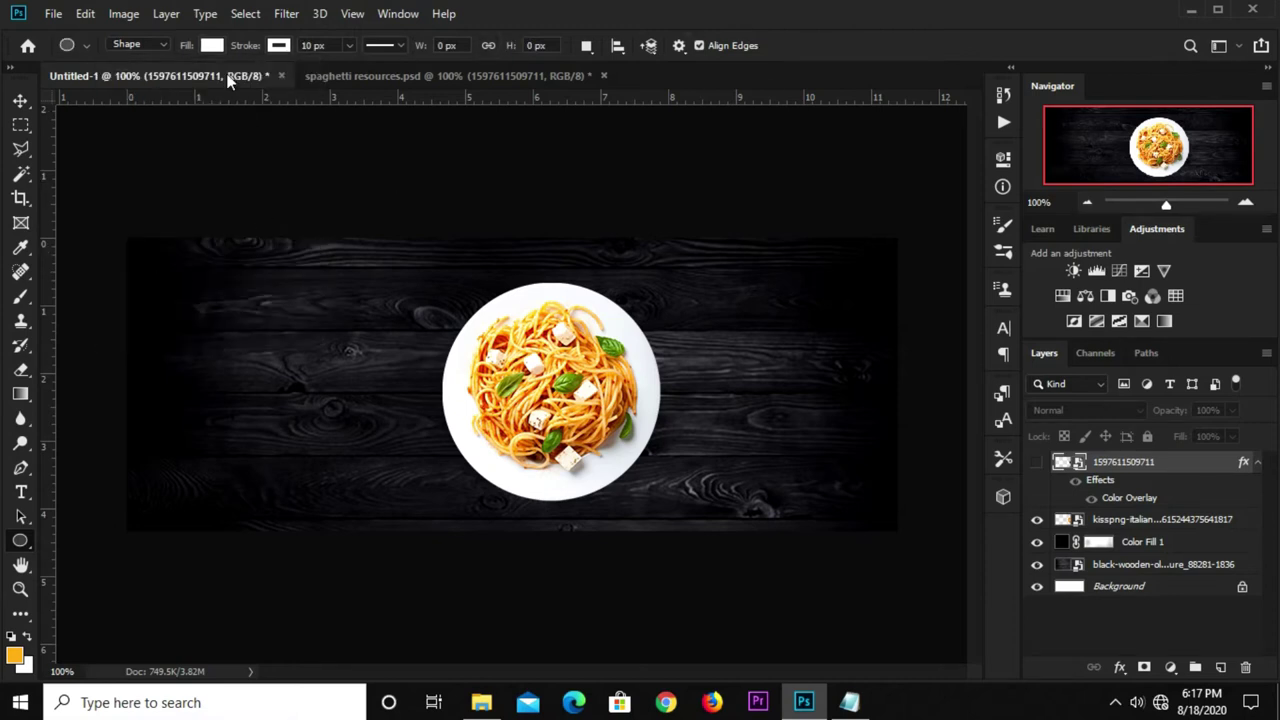
click(211, 47)
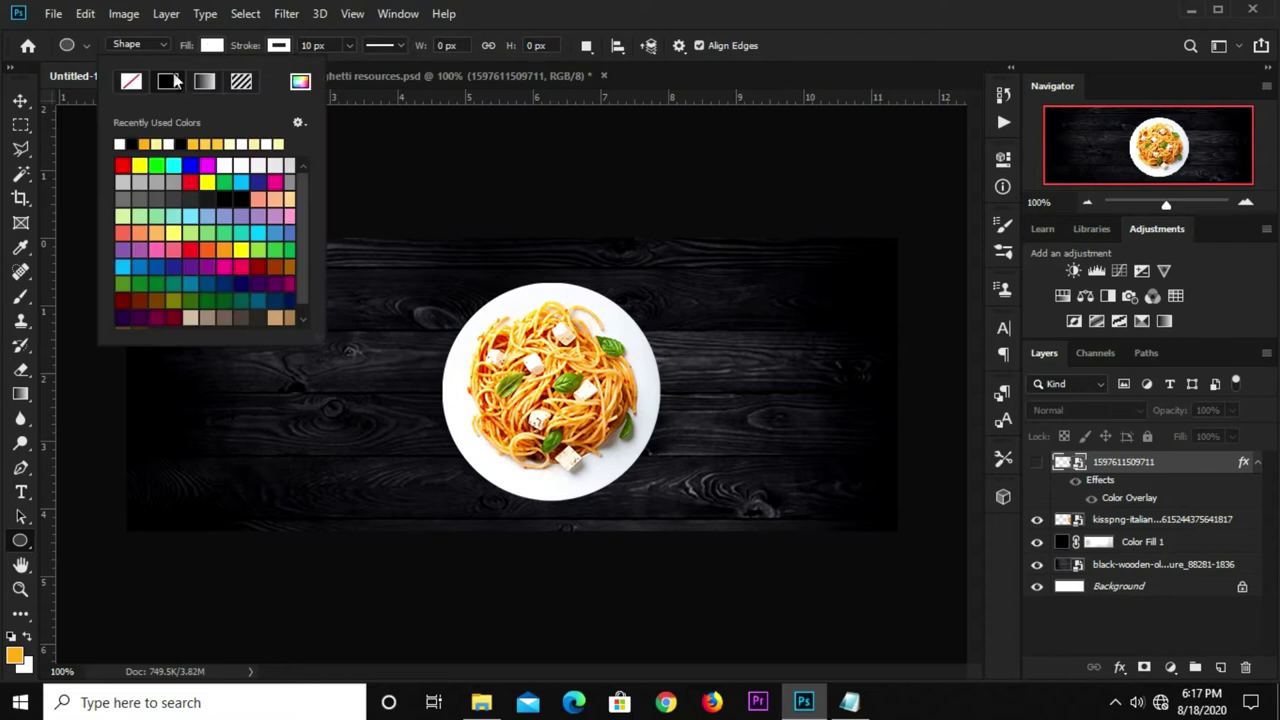
click(279, 46)
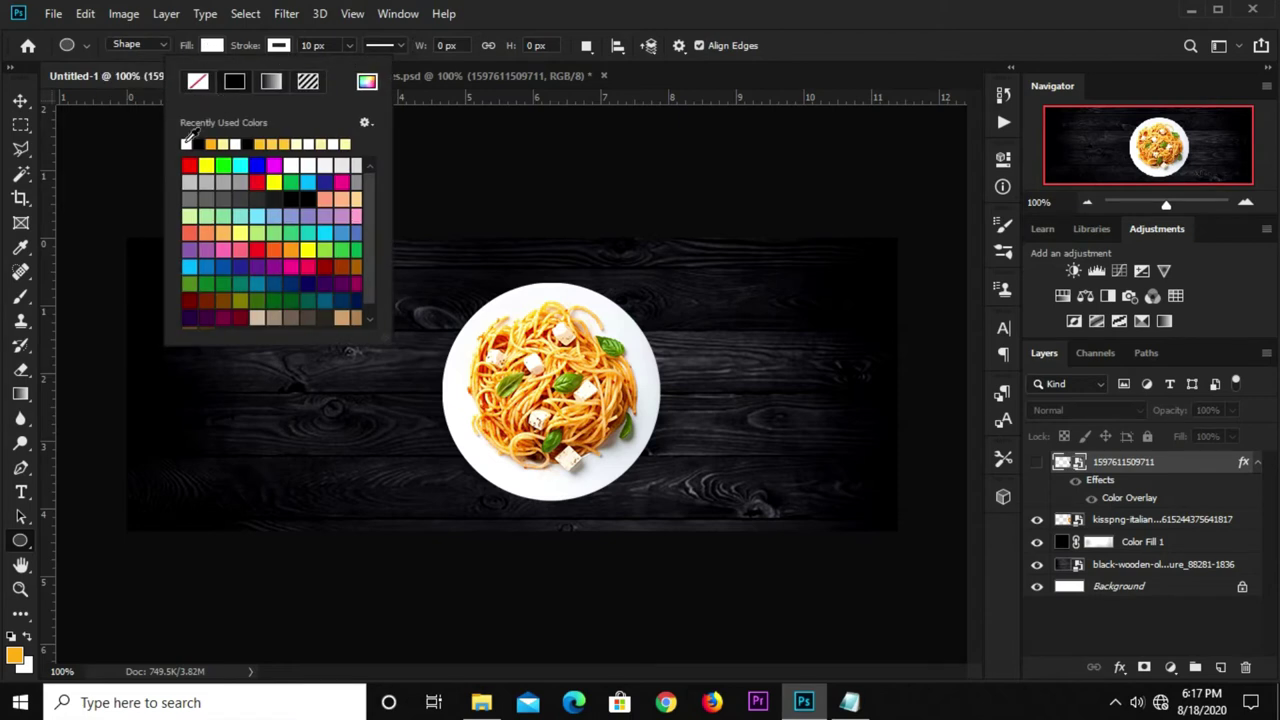
click(790, 36)
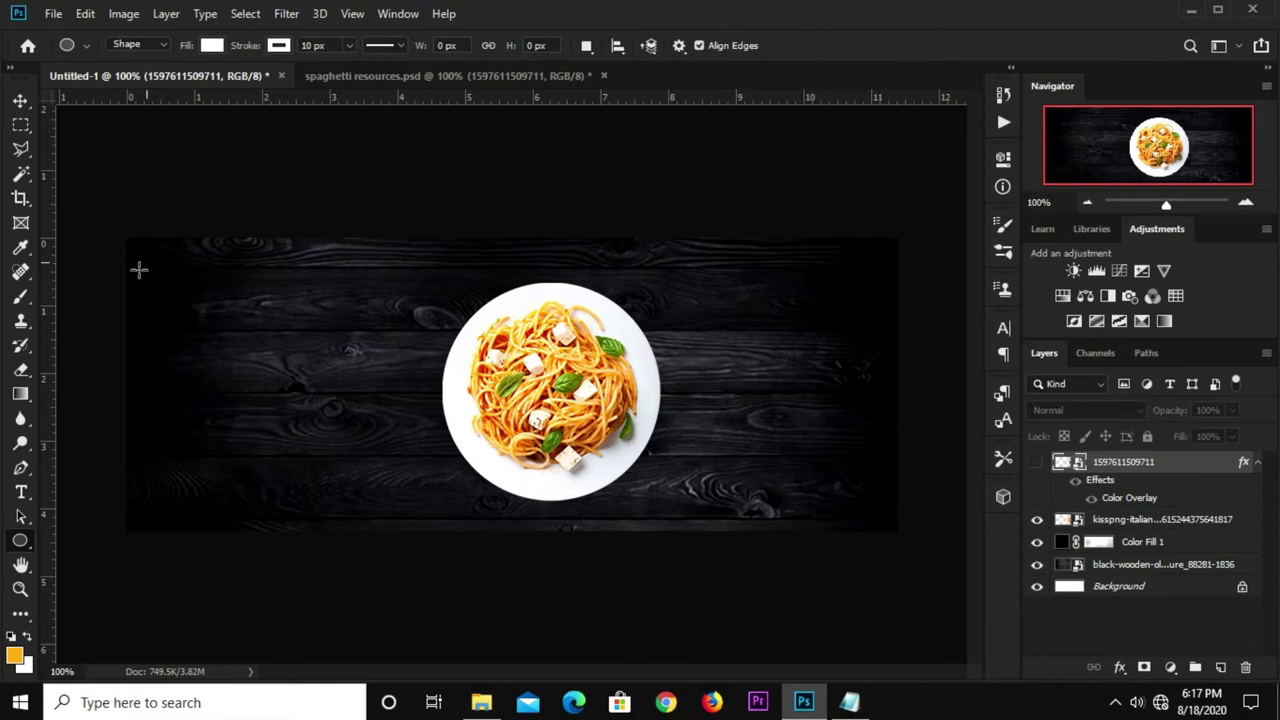
drag(153, 260, 252, 362)
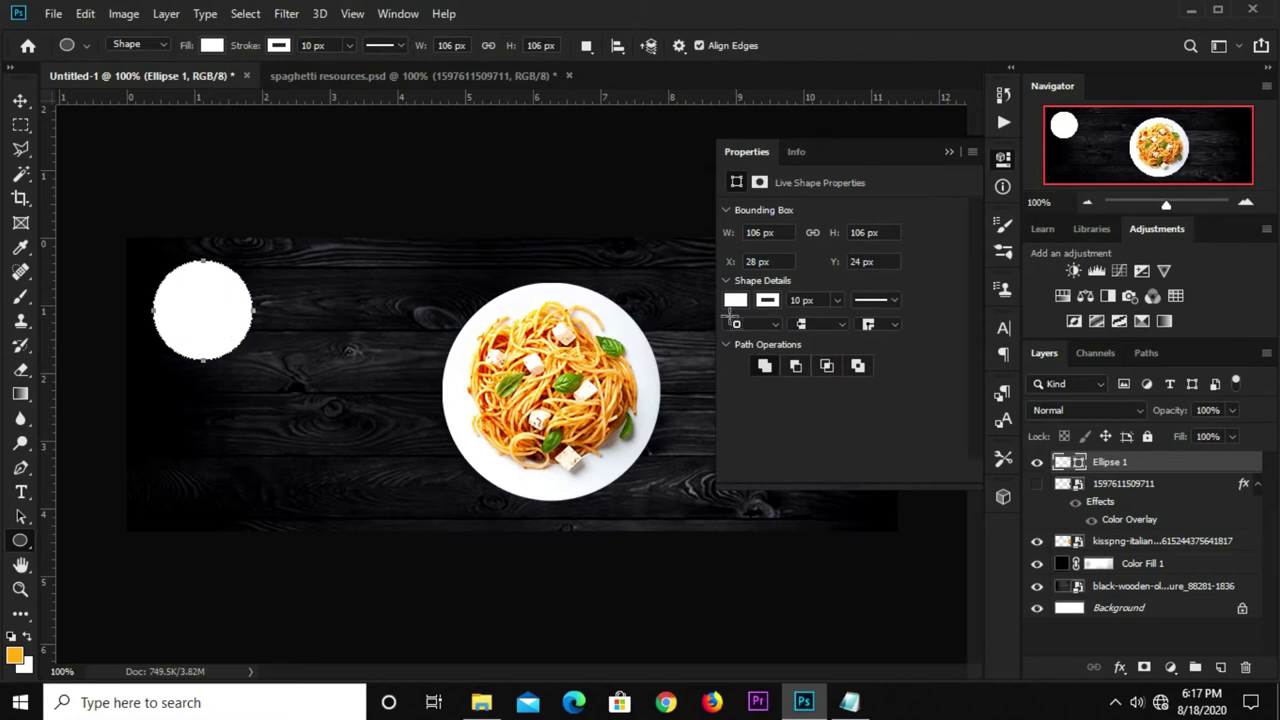
Give the circle no fill and a 3 px white stroke.
click(738, 304)
click(749, 336)
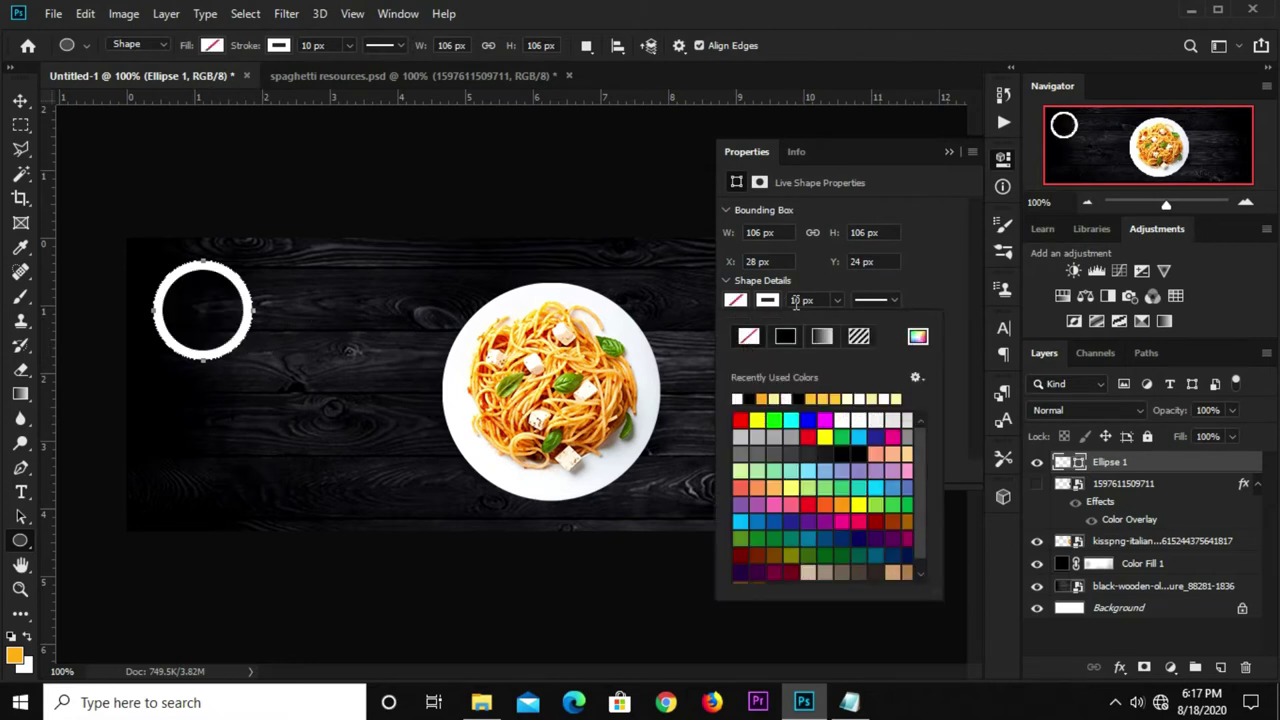
click(785, 300)
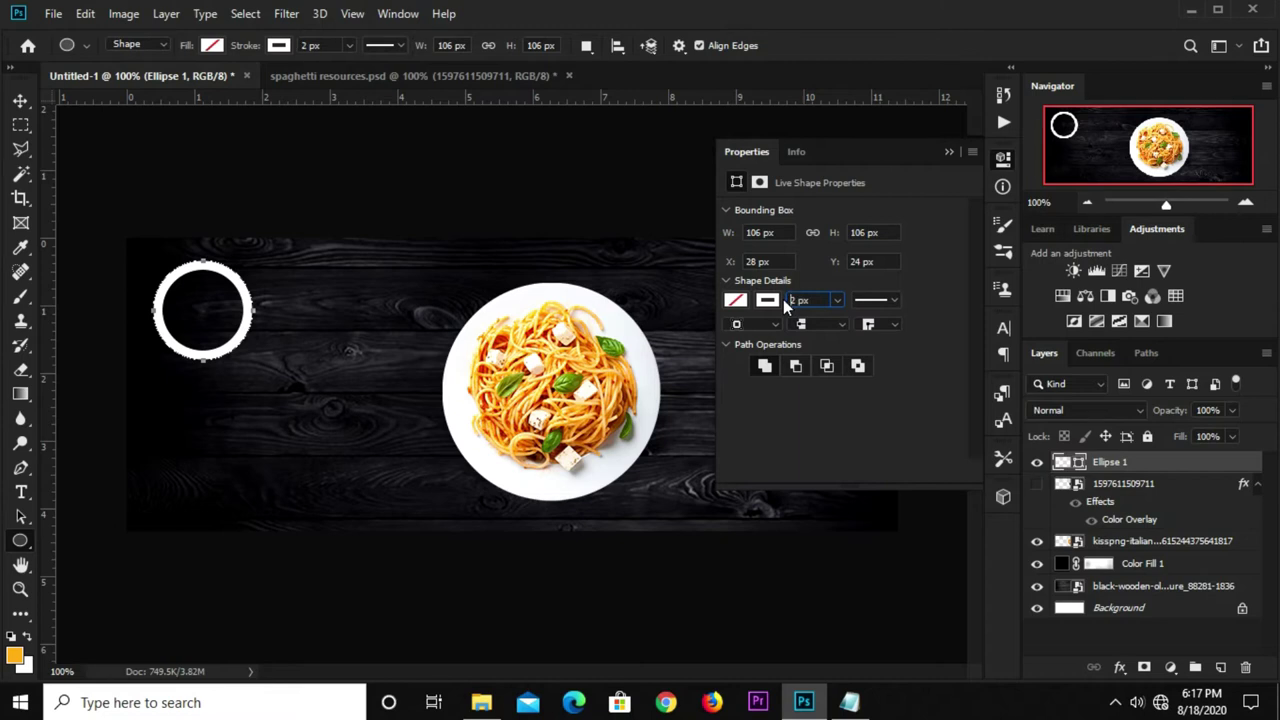
key(Return)
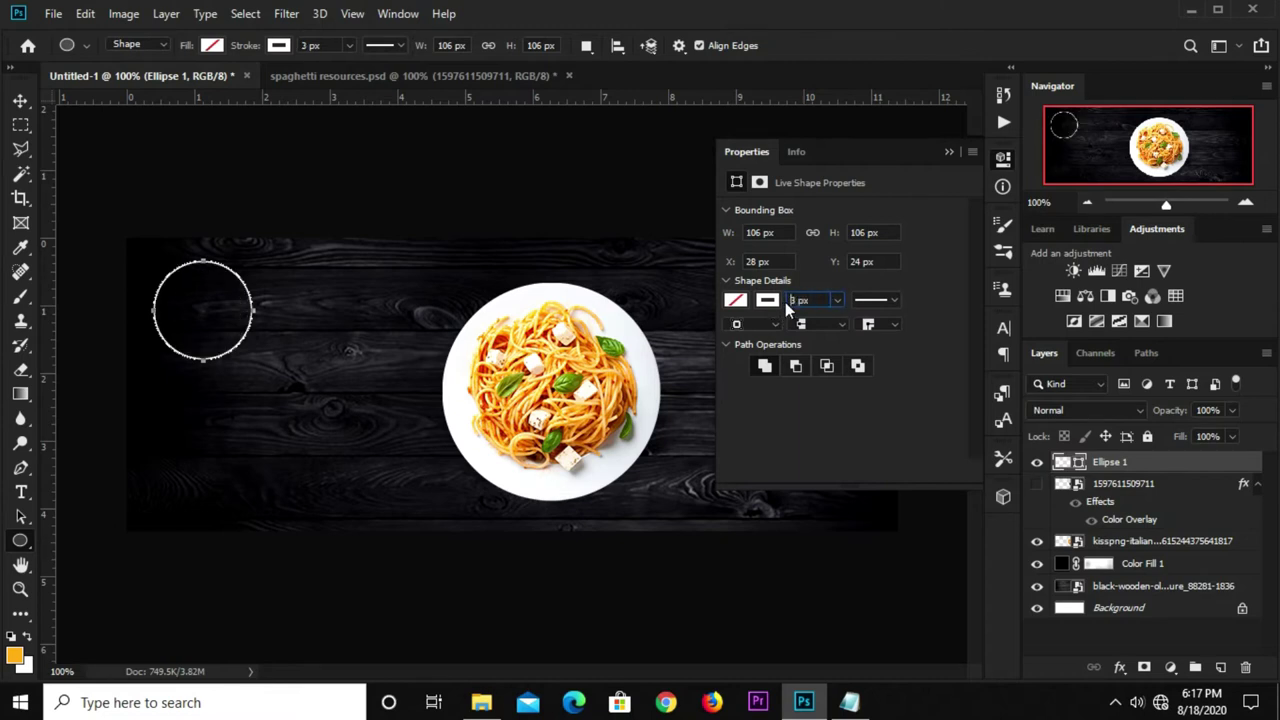
click(950, 152)
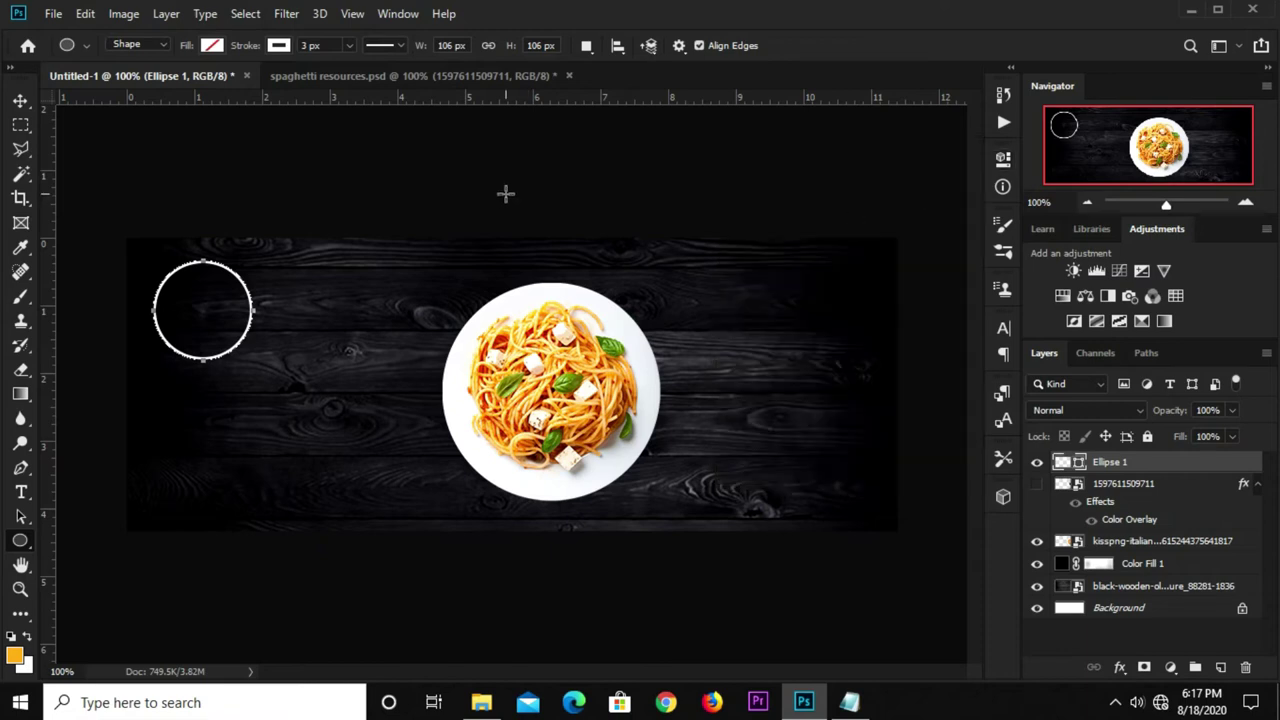
key(v)
click(363, 200)
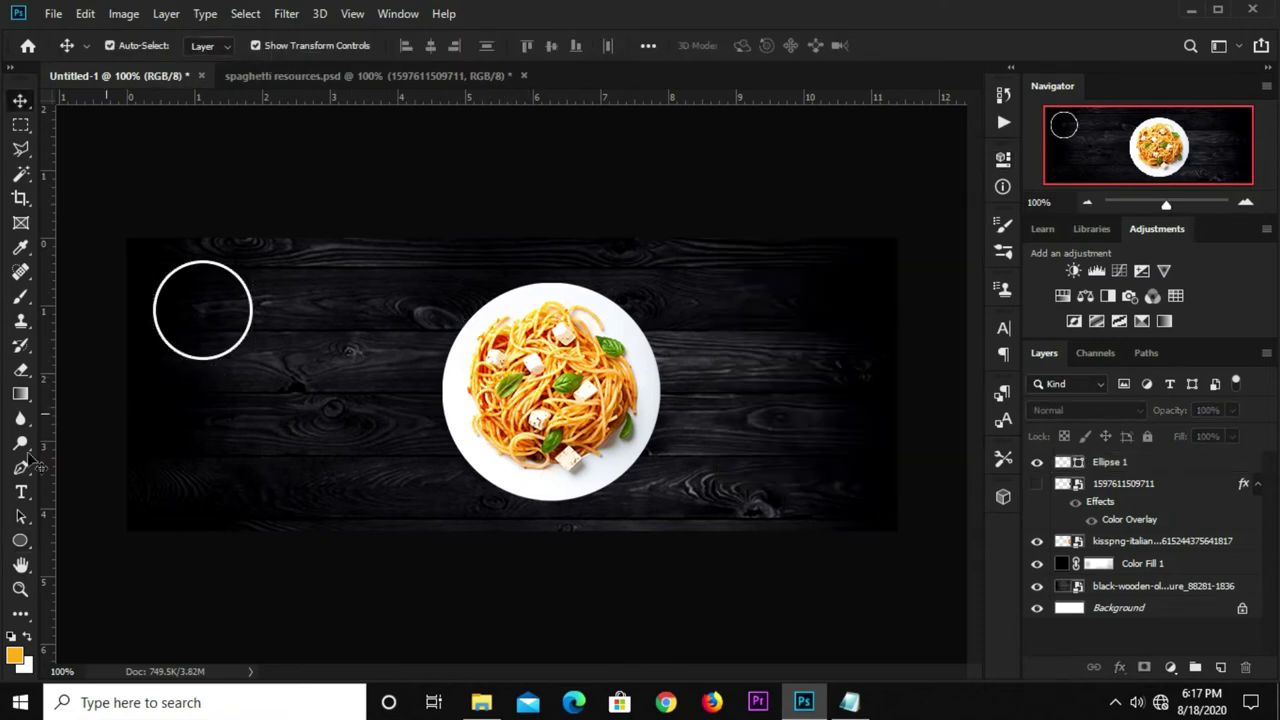
Add a white text layer reading LOGO left of the plate.
click(21, 492)
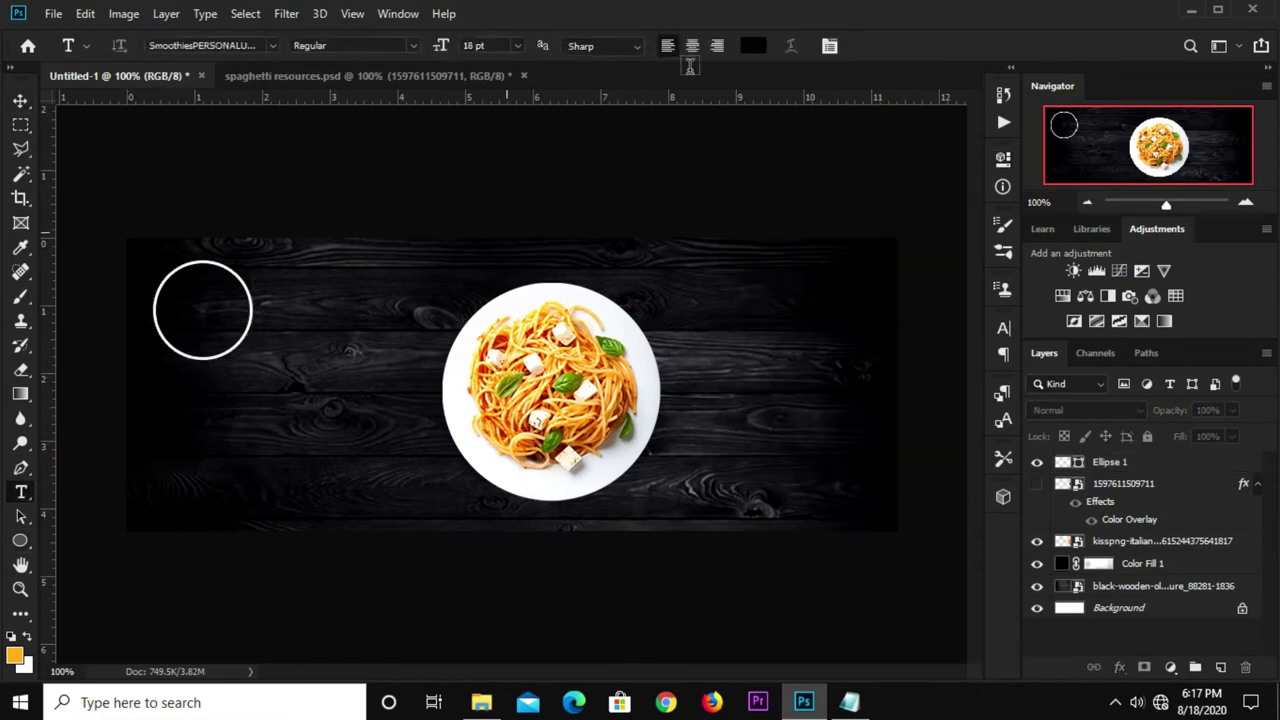
click(753, 45)
click(626, 323)
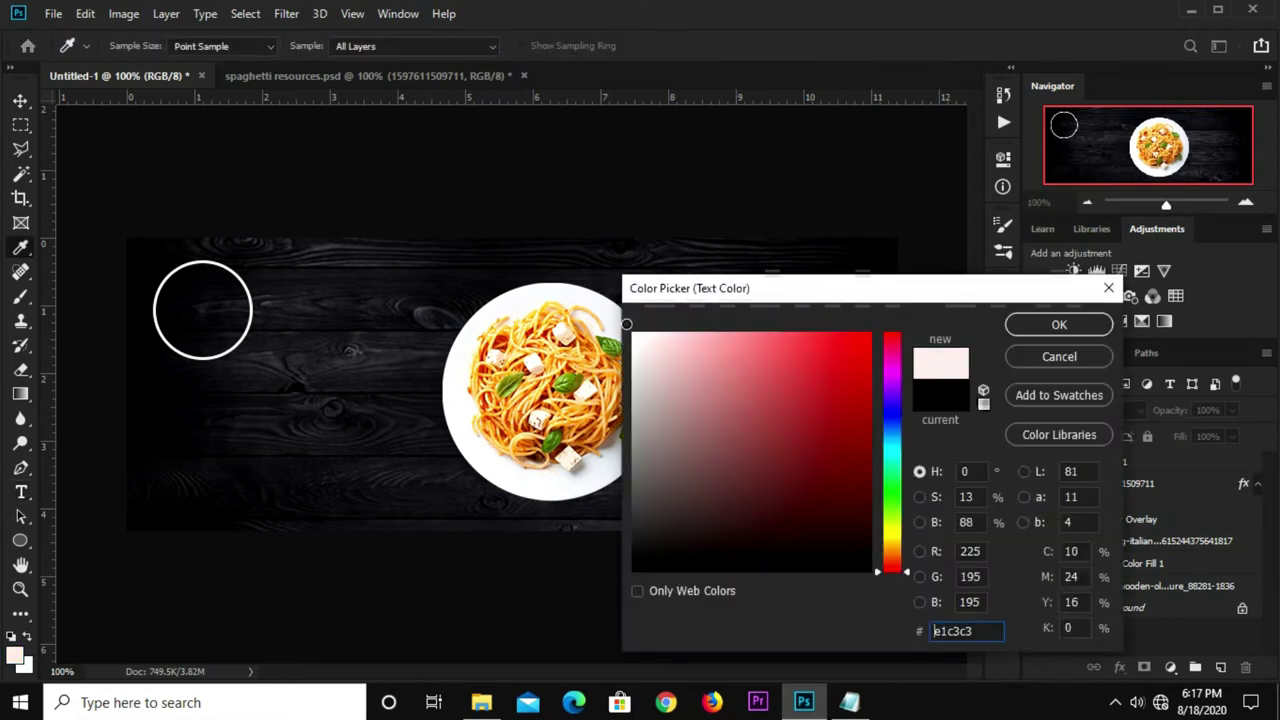
click(1059, 325)
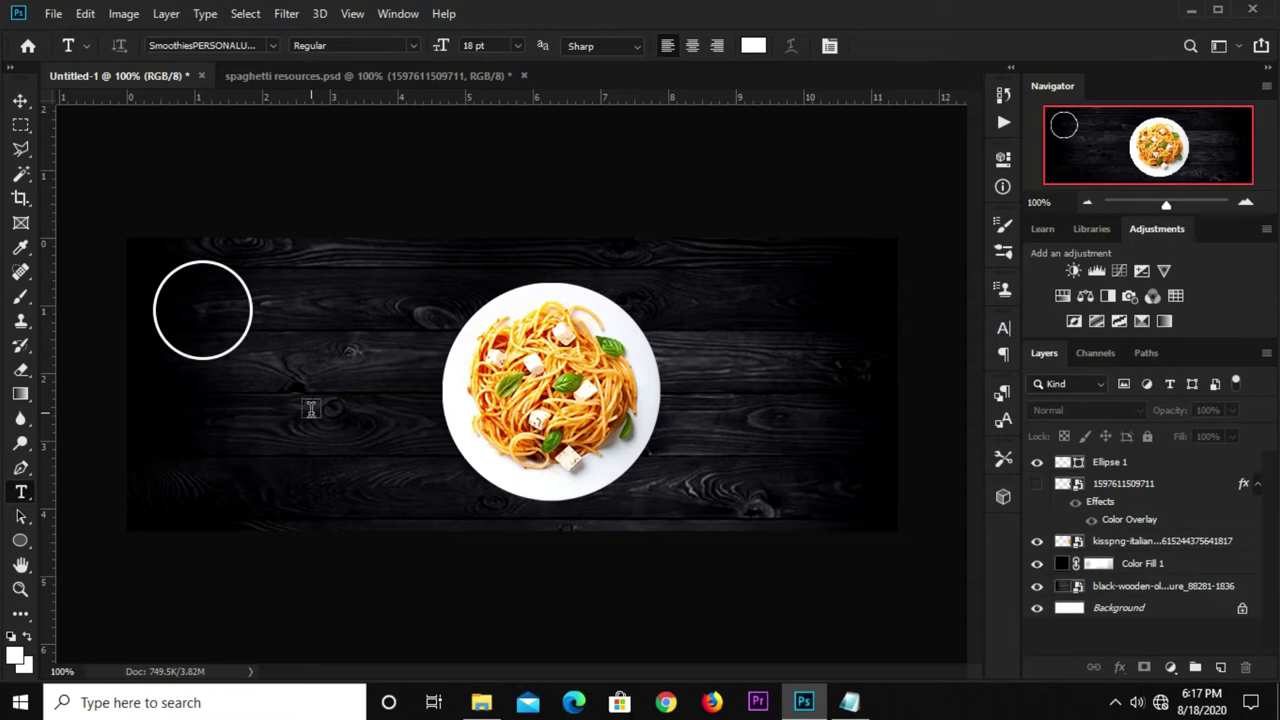
click(311, 409)
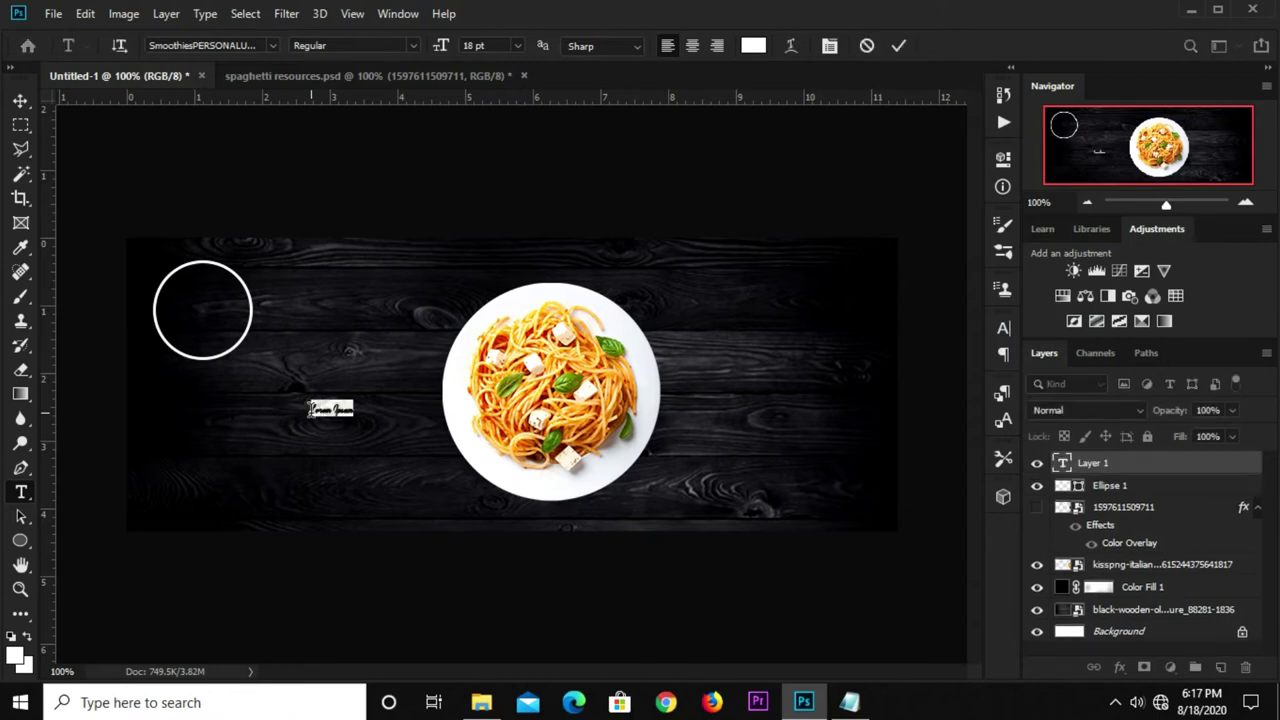
text(Pasta)
click(900, 50)
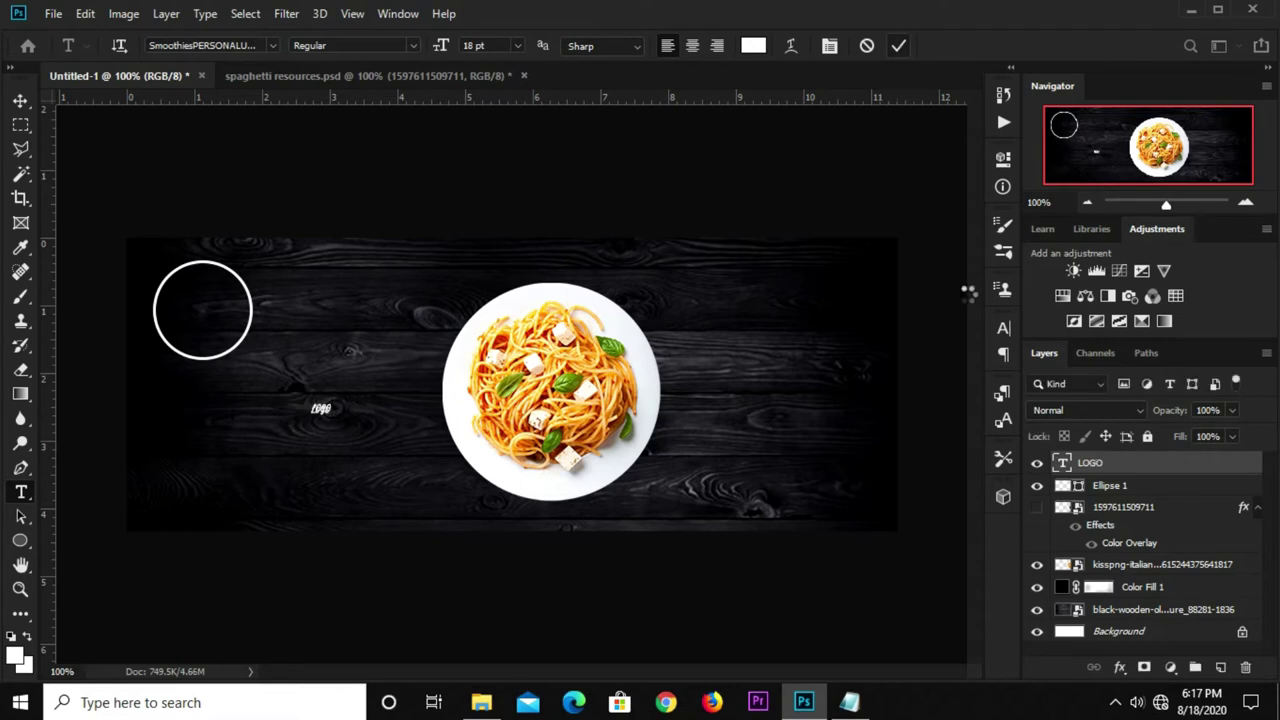
Set the LOGO text font to Raleway Bold.
click(1002, 335)
click(888, 354)
click(891, 353)
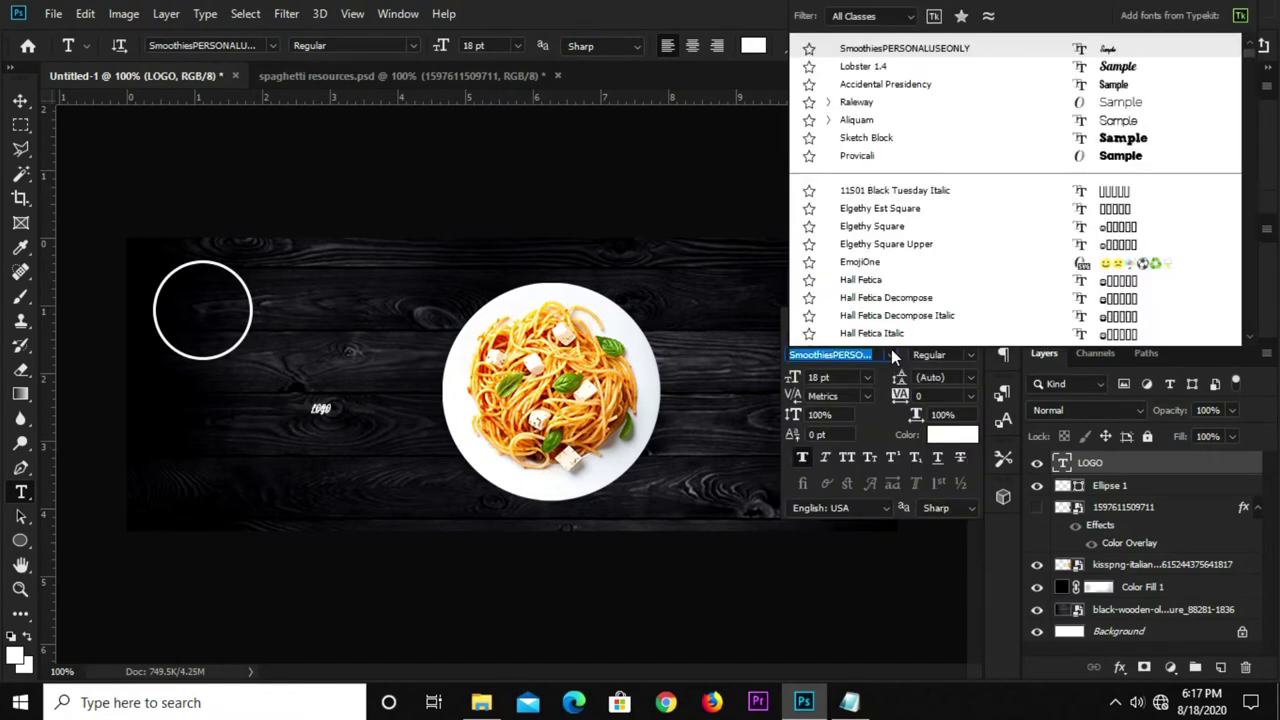
click(872, 105)
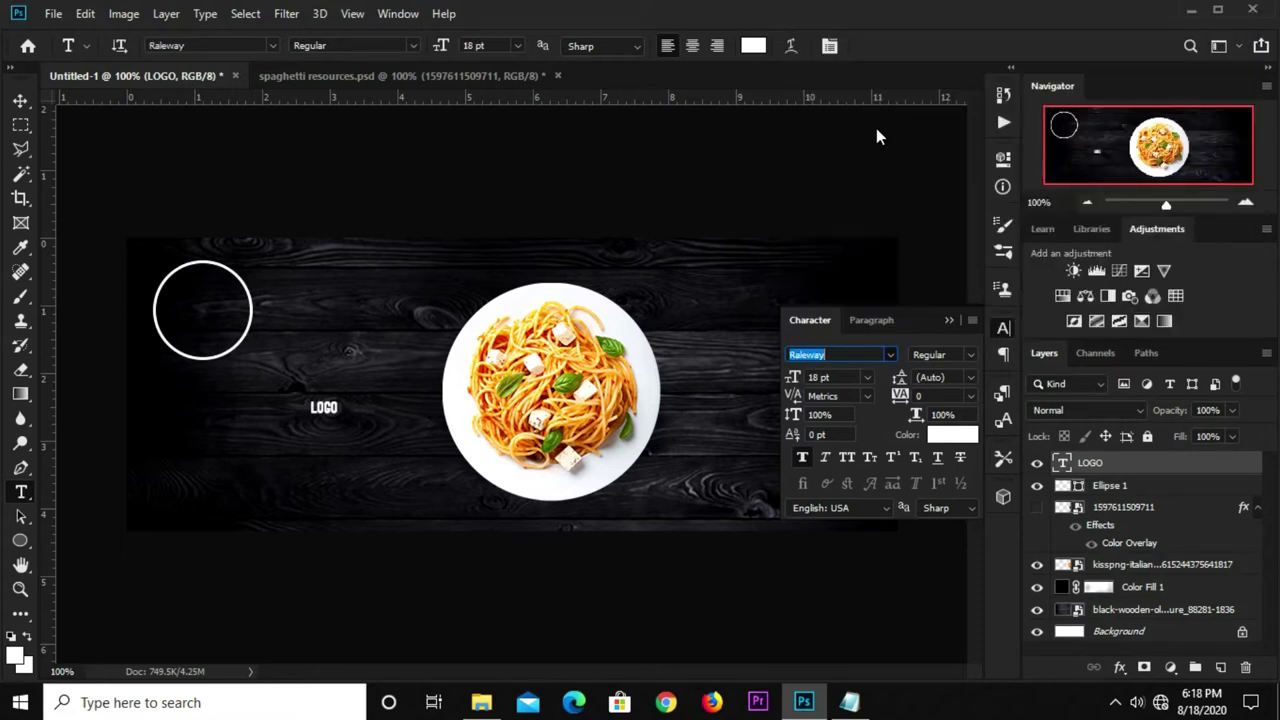
click(948, 321)
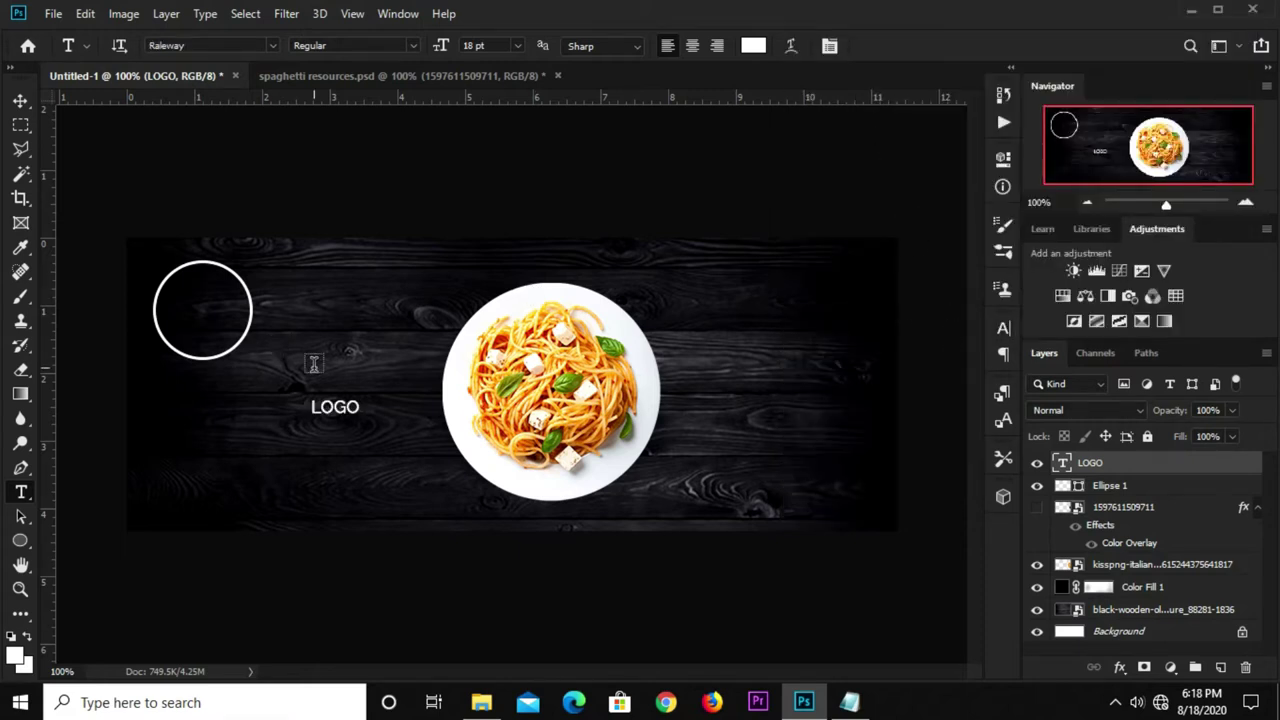
key(v)
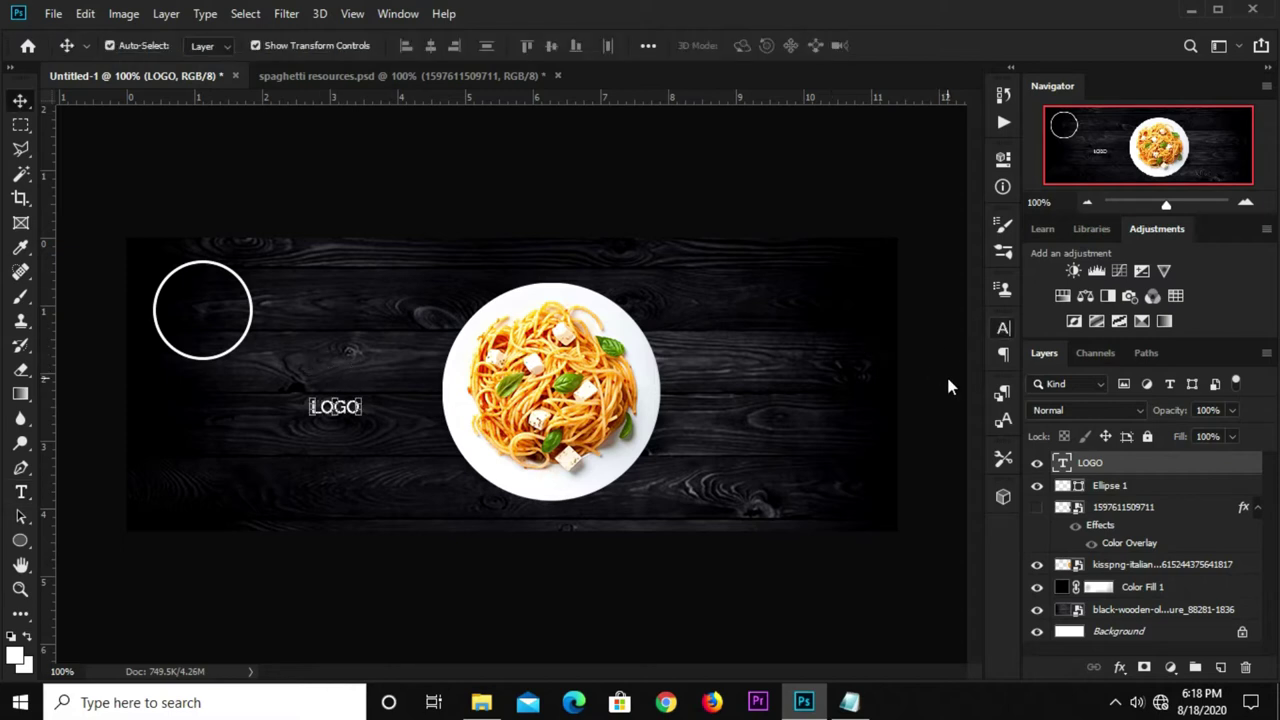
click(1003, 327)
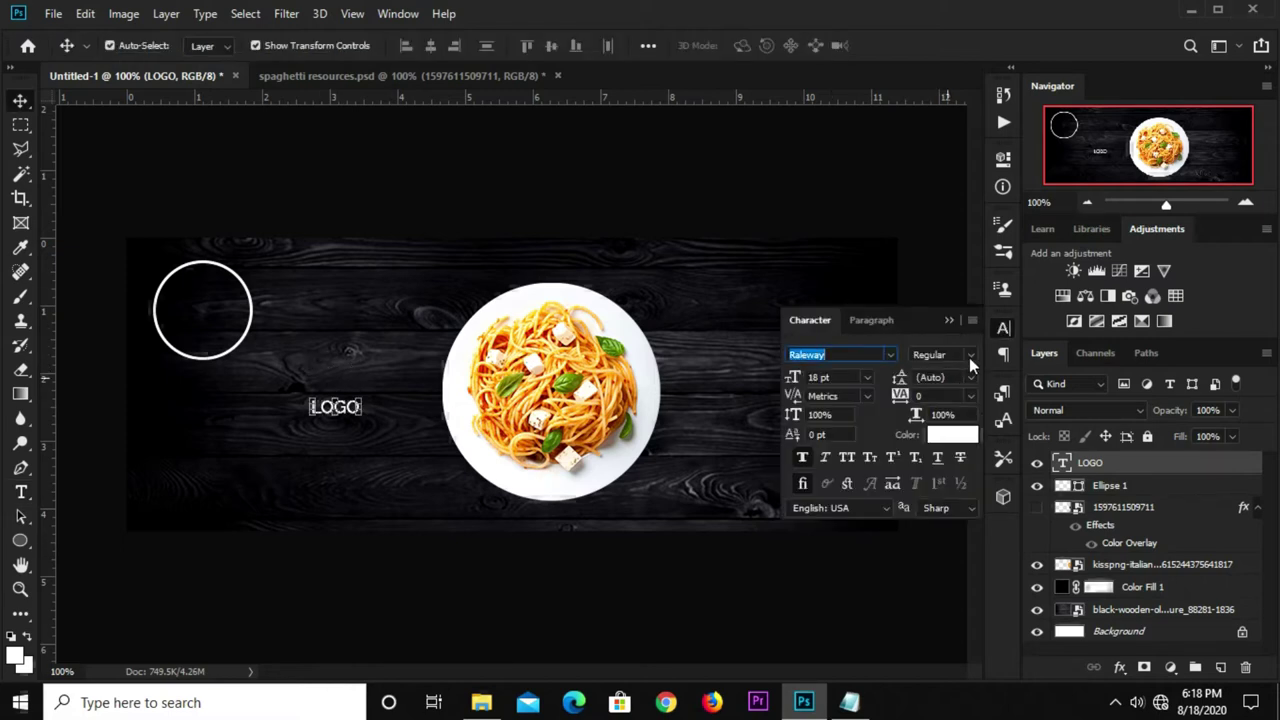
click(969, 356)
click(968, 556)
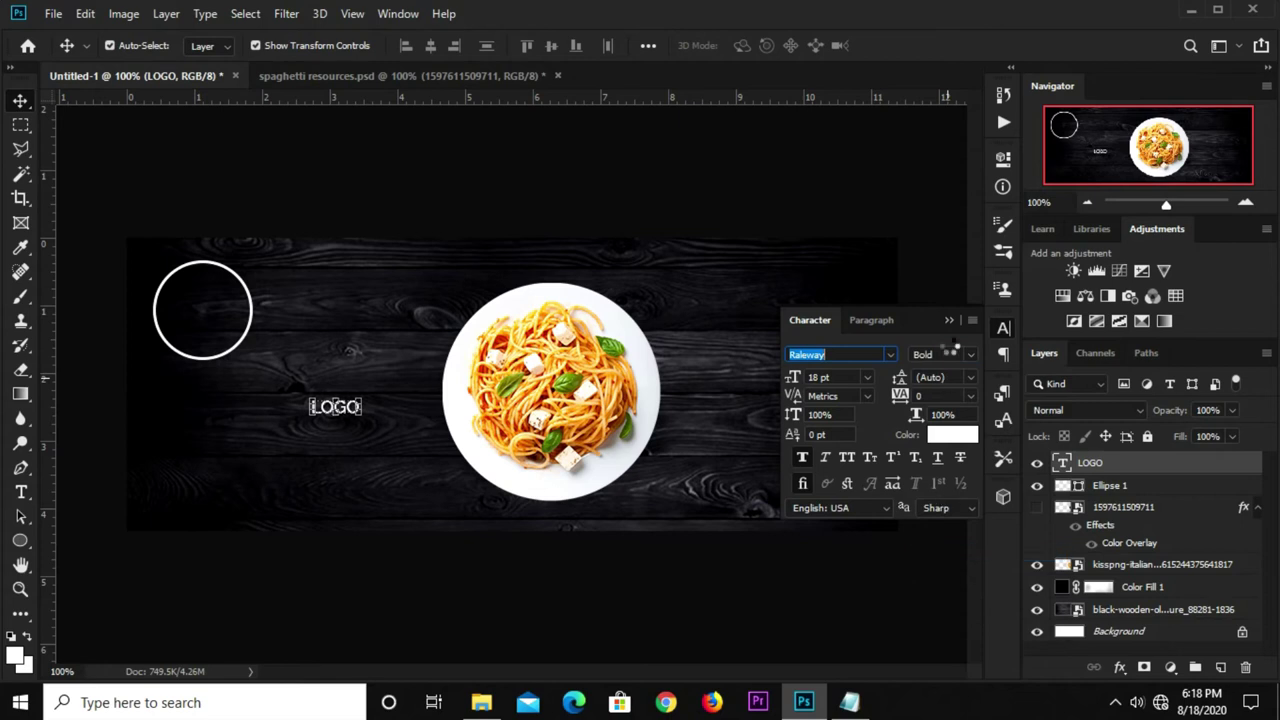
click(948, 321)
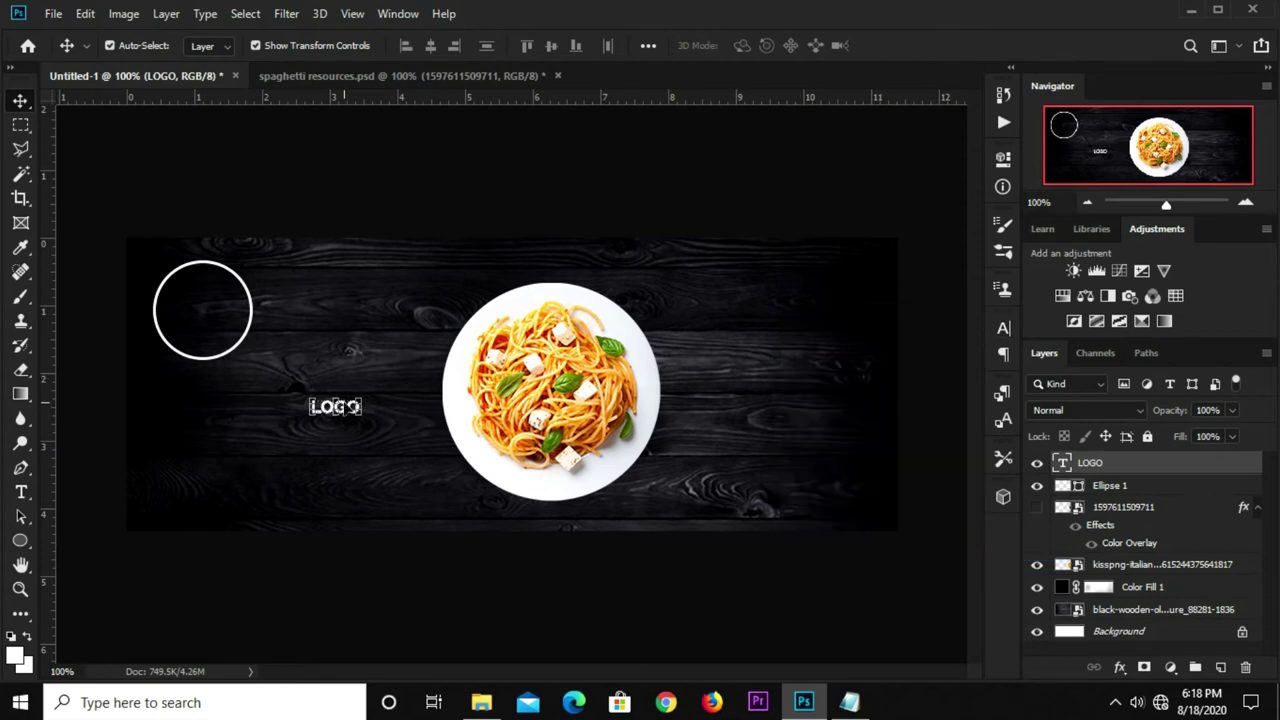
Move the LOGO text into the white ring and enlarge it to 141%.
drag(345, 405, 203, 323)
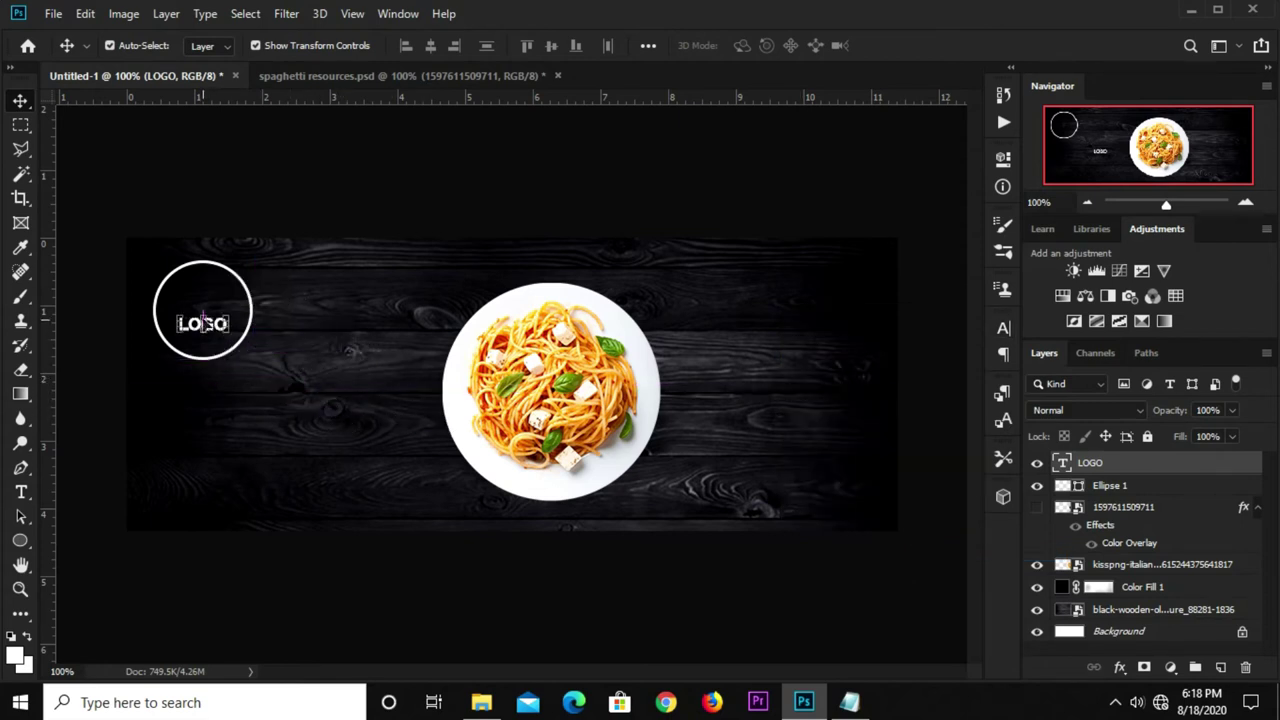
key(ctrl+t)
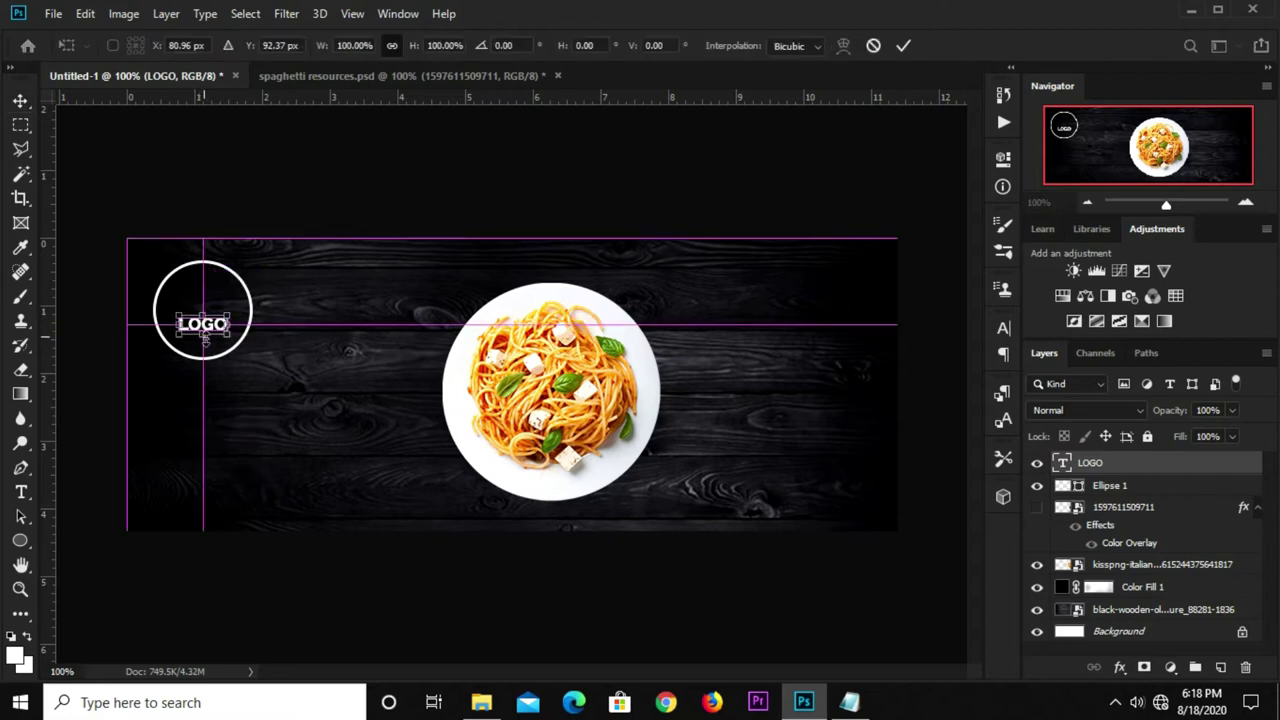
drag(203, 336, 206, 344)
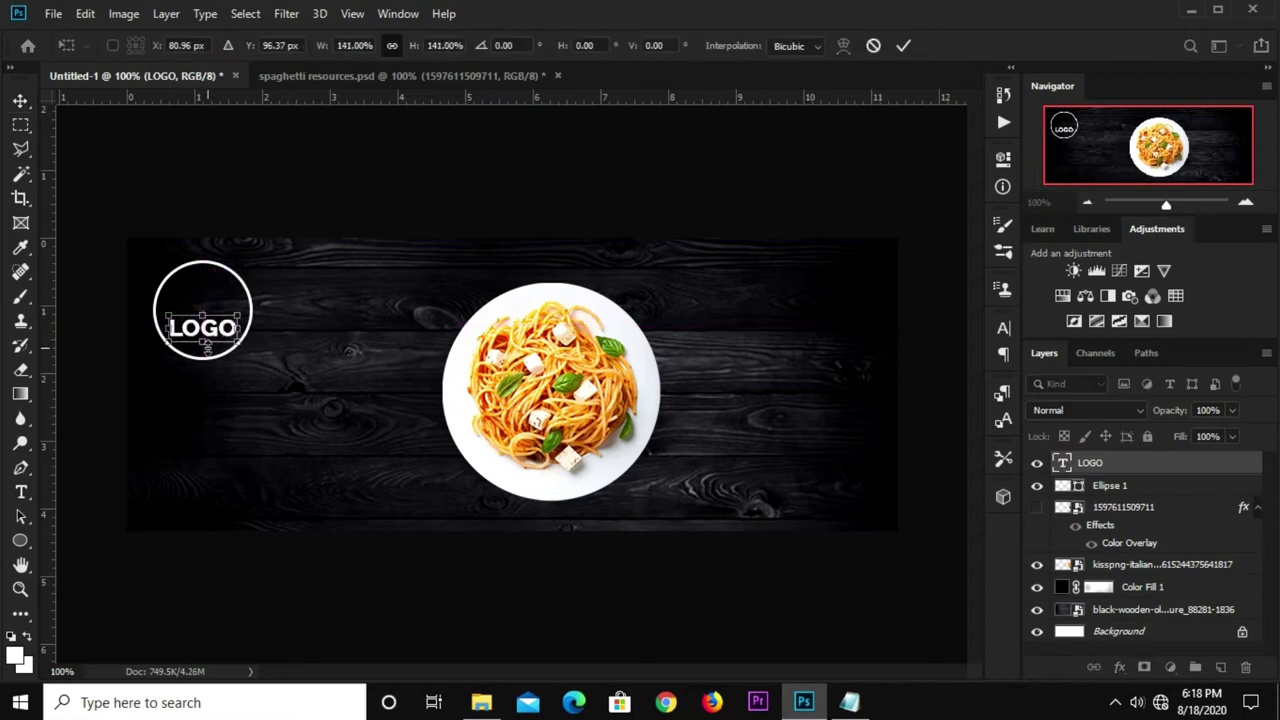
key(Return)
click(288, 565)
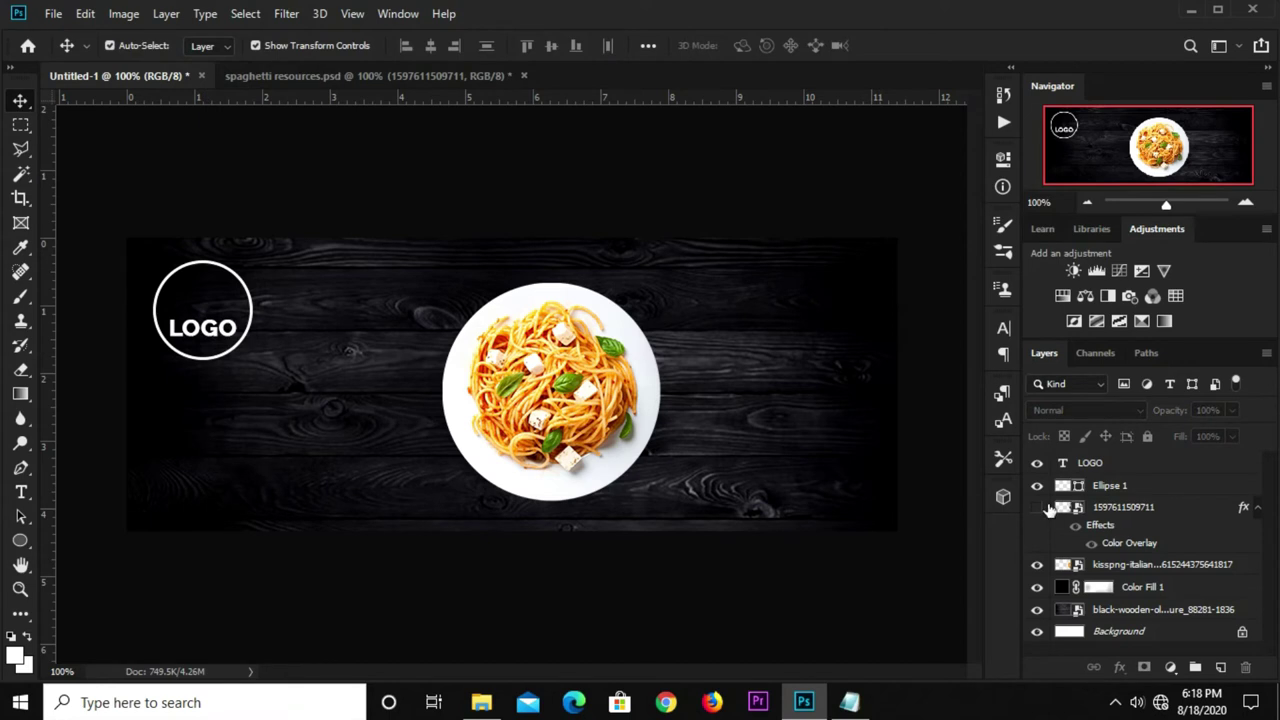
Show the white bowl graphic and scale it to 15.38% inside the ring above LOGO.
click(1037, 507)
click(616, 410)
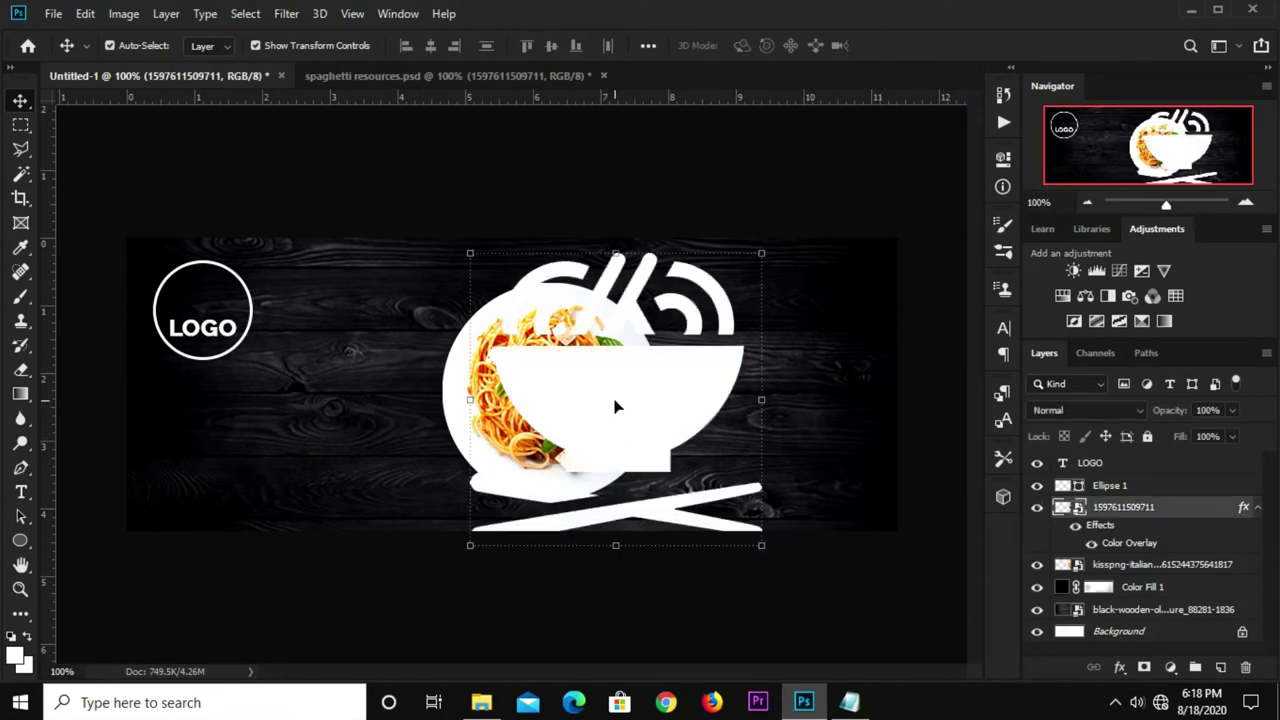
key(ctrl+t)
mouse_move(616, 253)
mouse_down()
mouse_move(616, 507)
mouse_move(253, 262)
mouse_move(202, 264)
mouse_move(198, 291)
mouse_up()
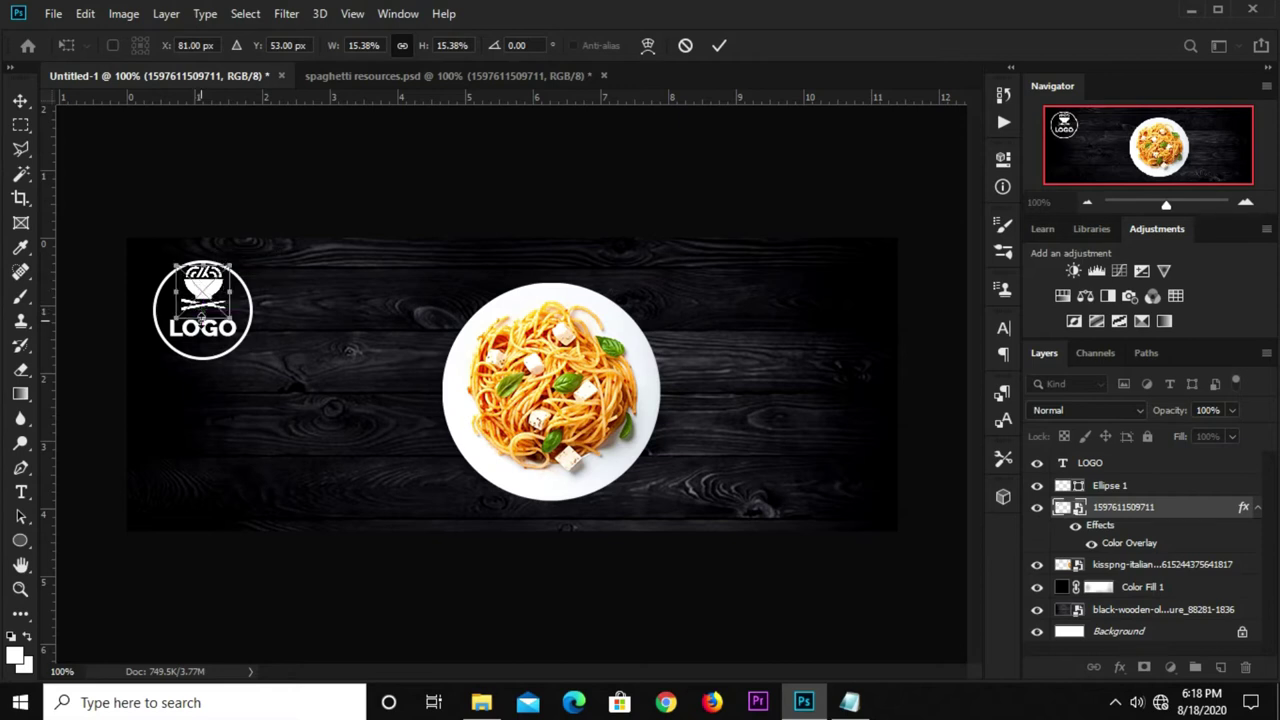
key(Return)
click(205, 330)
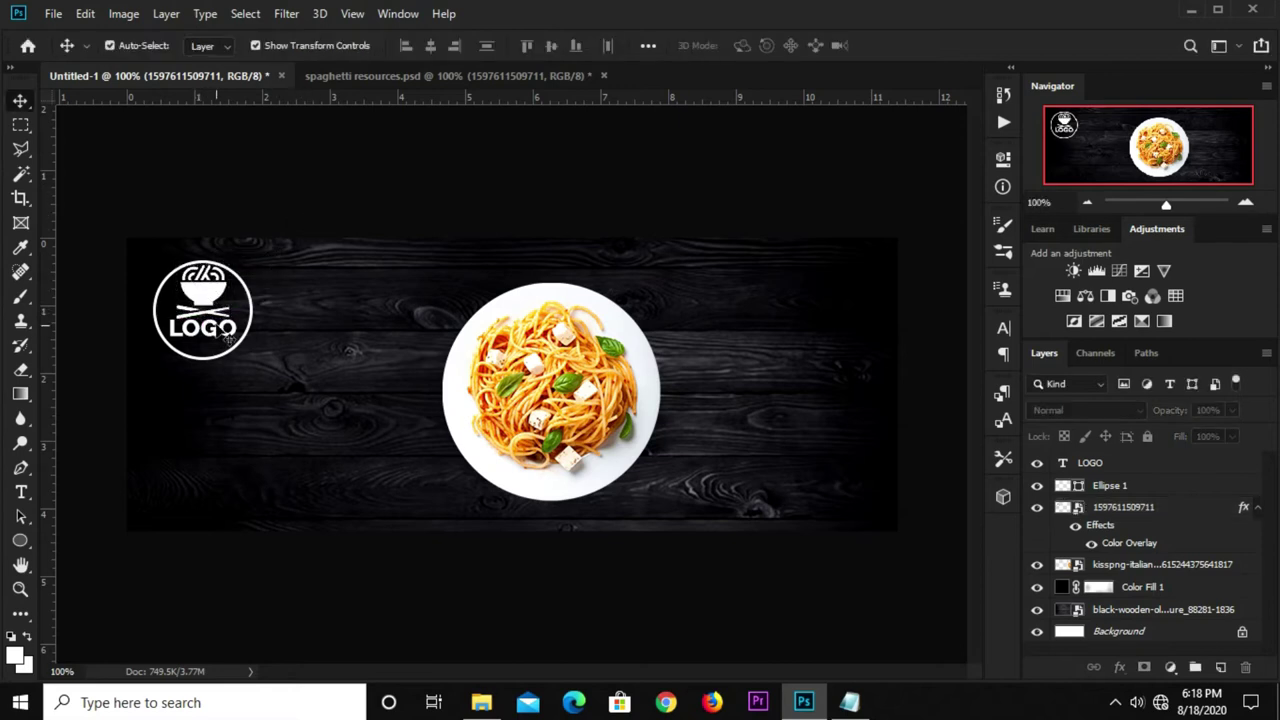
click(201, 317)
Scale the LOGO text to about 84% so it sits beneath the bowl inside the ring.
drag(201, 317, 203, 324)
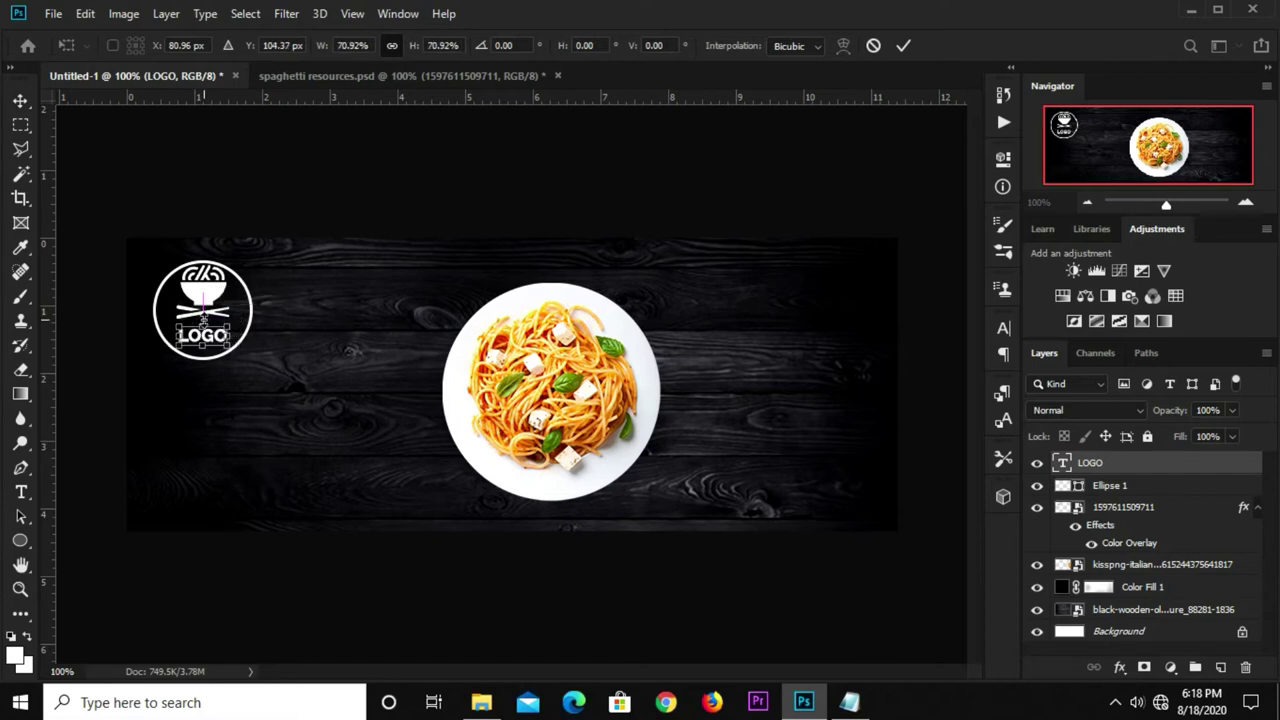
scroll(204, 344, up, 1)
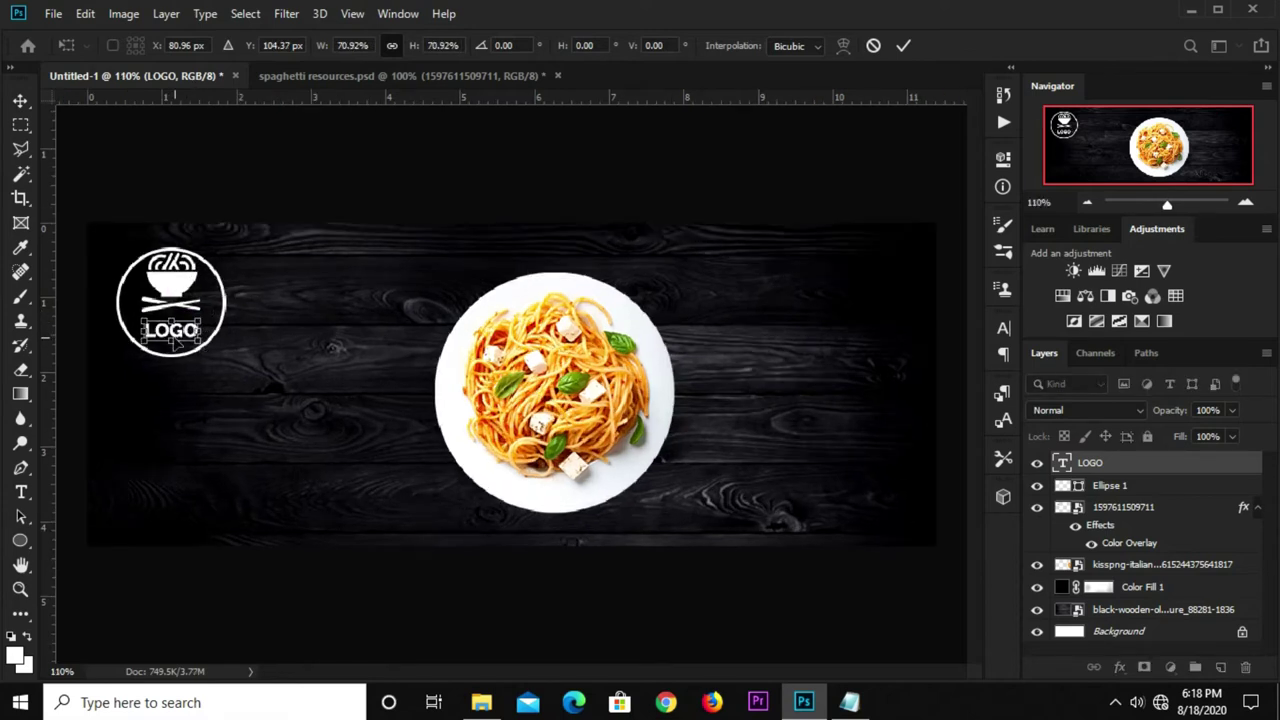
mouse_move(170, 349)
mouse_down()
mouse_move(177, 373)
mouse_move(175, 337)
mouse_up()
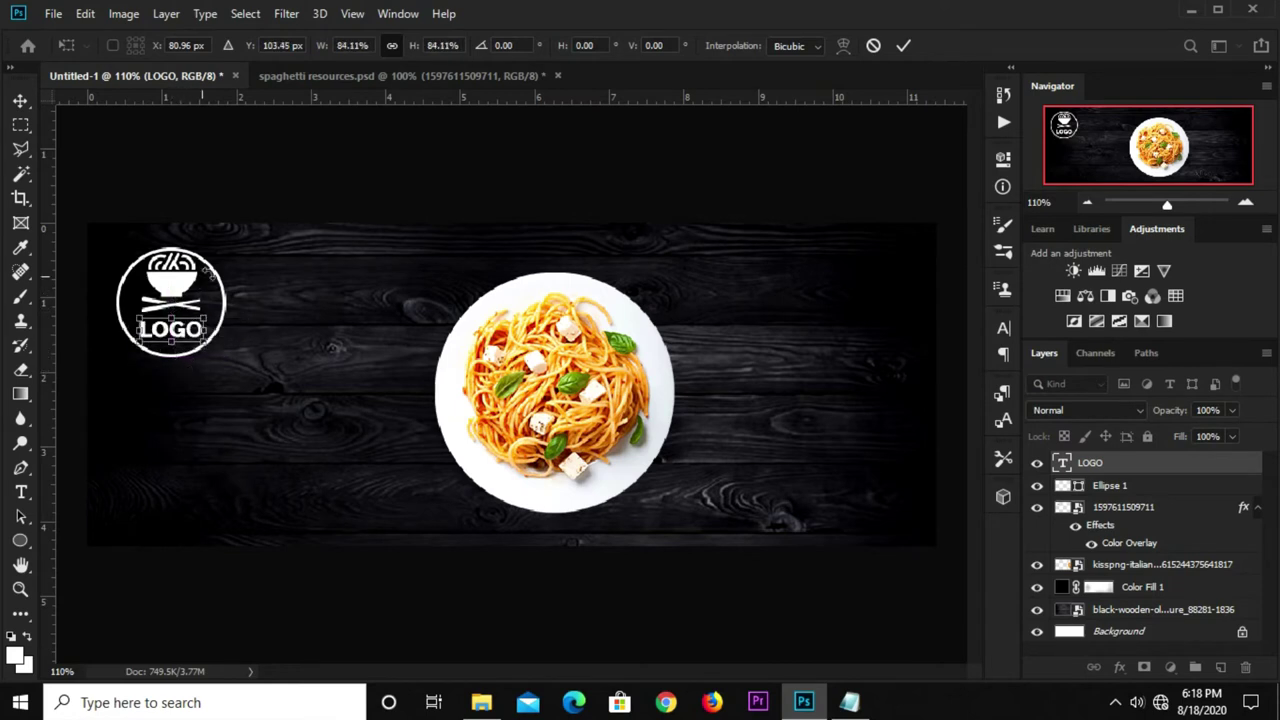
key(Return)
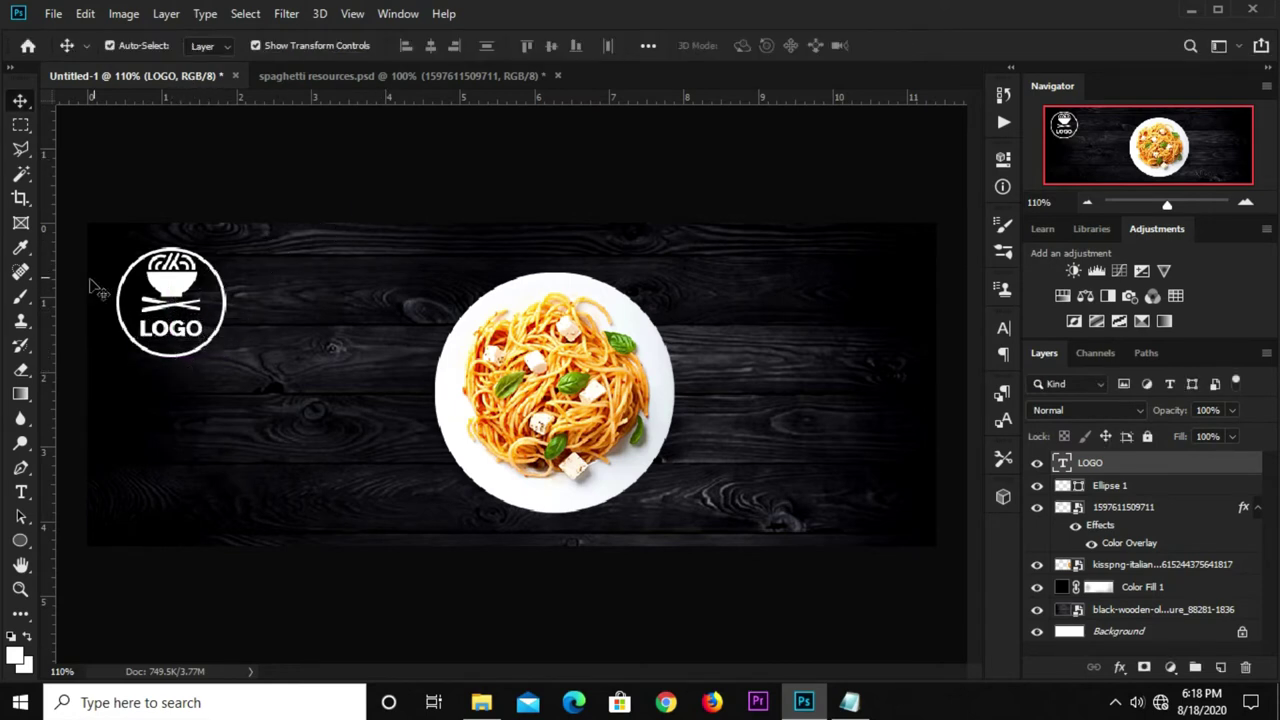
click(167, 288)
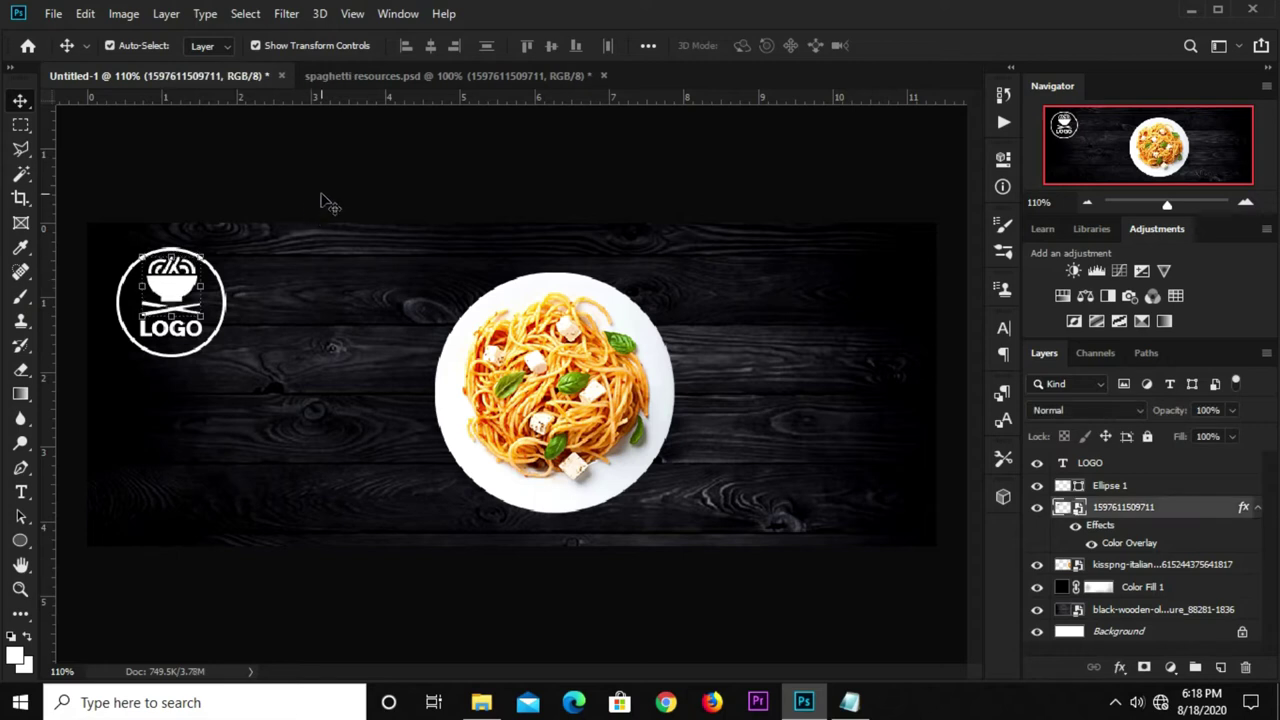
Group the LOGO, Ellipse 1 and logo icon layers into Group 1.
click(447, 393)
click(1124, 565)
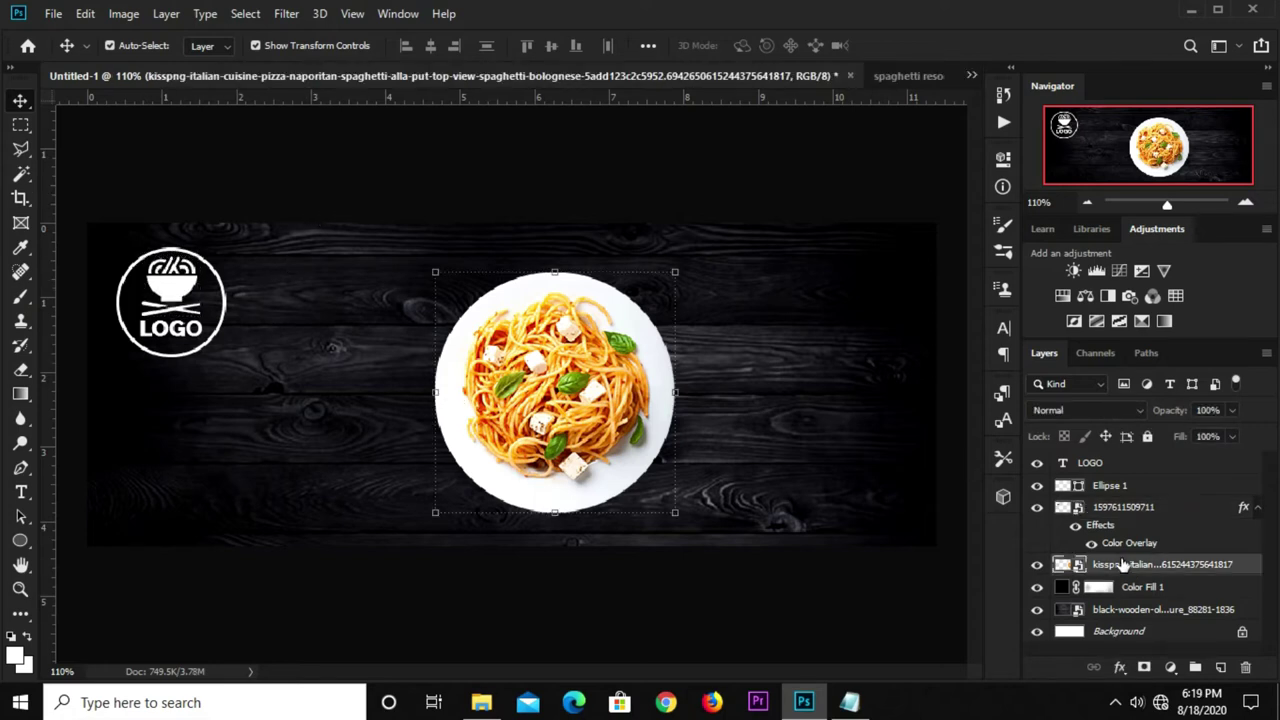
shift+click(1142, 465)
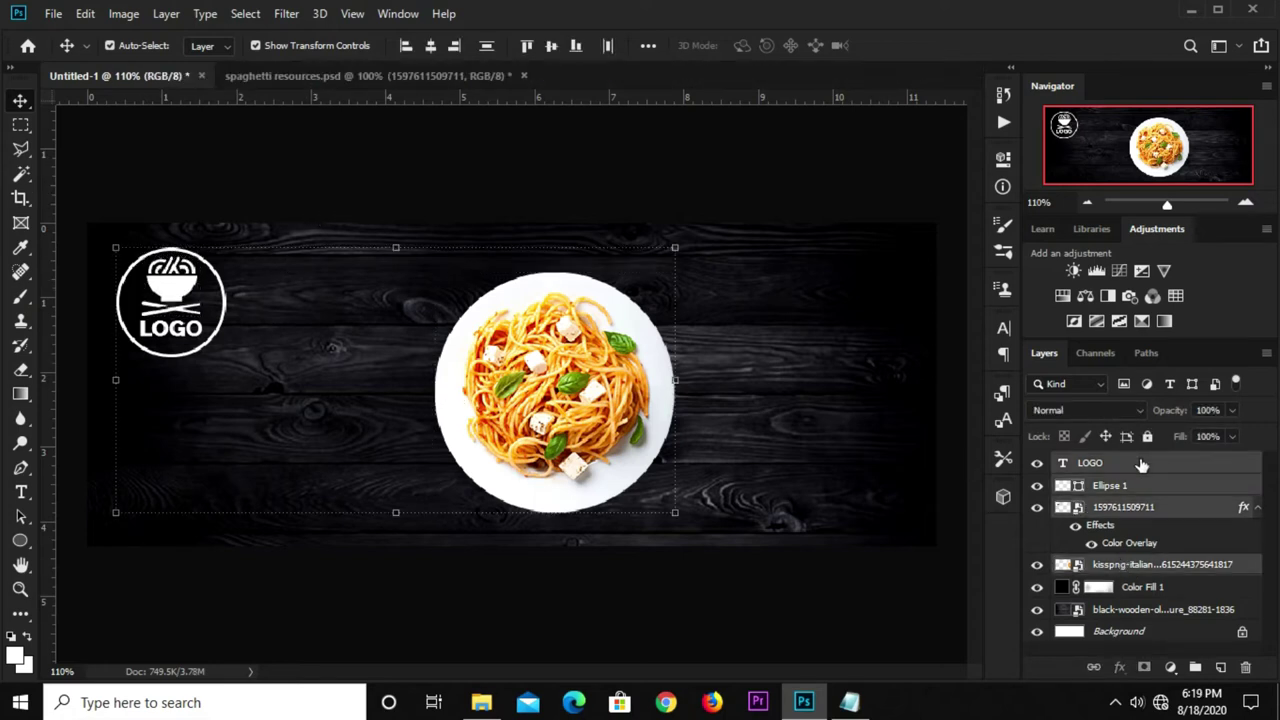
ctrl+click(1136, 516)
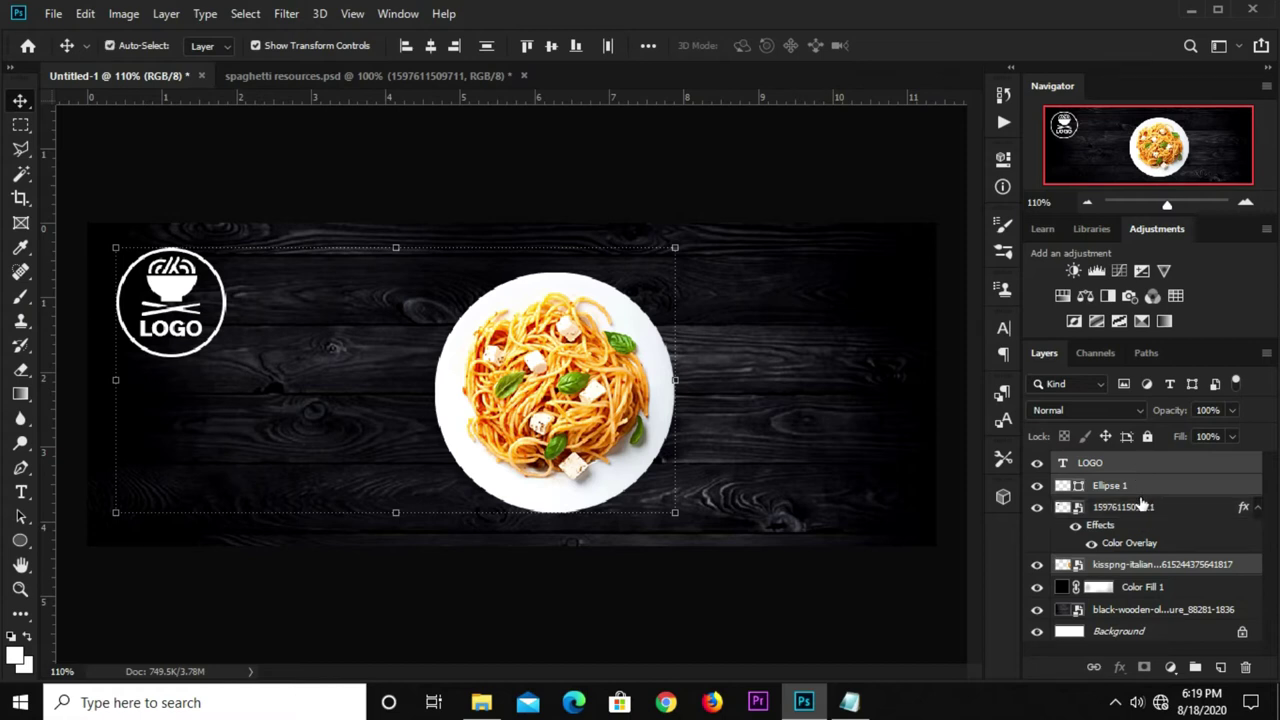
ctrl+click(1124, 565)
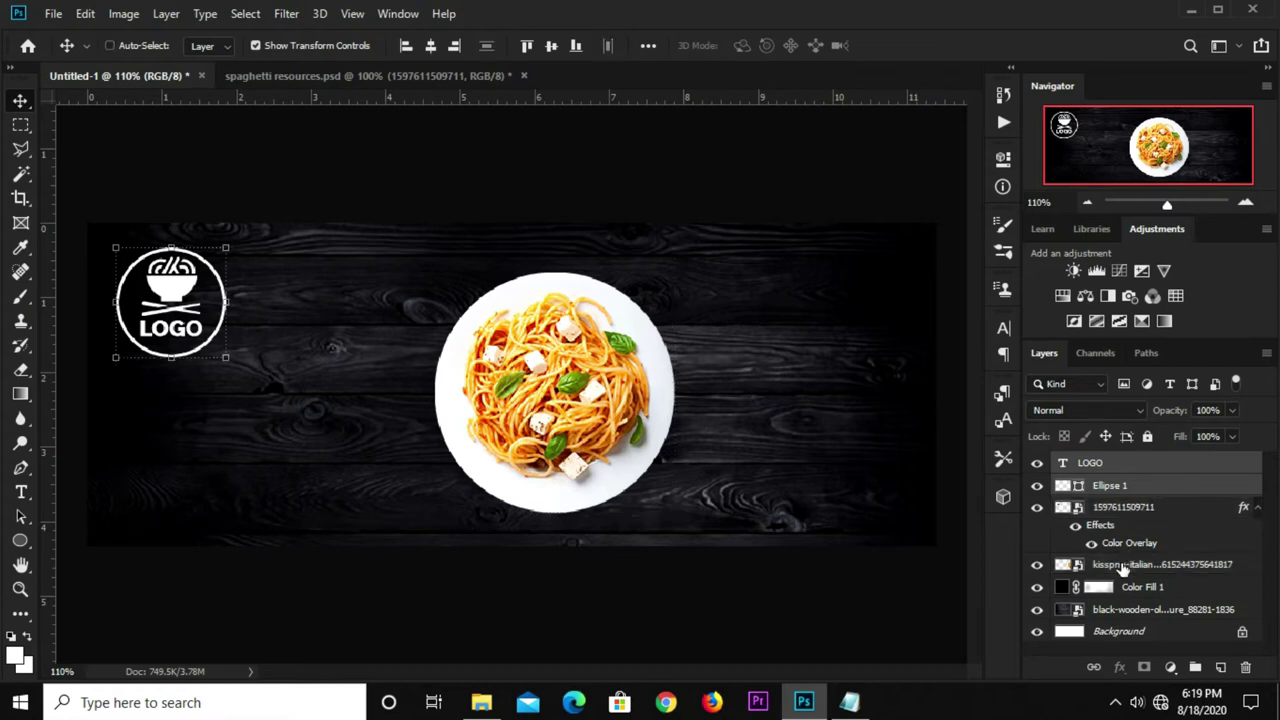
shift+click(1130, 510)
ctrl+click(1136, 468)
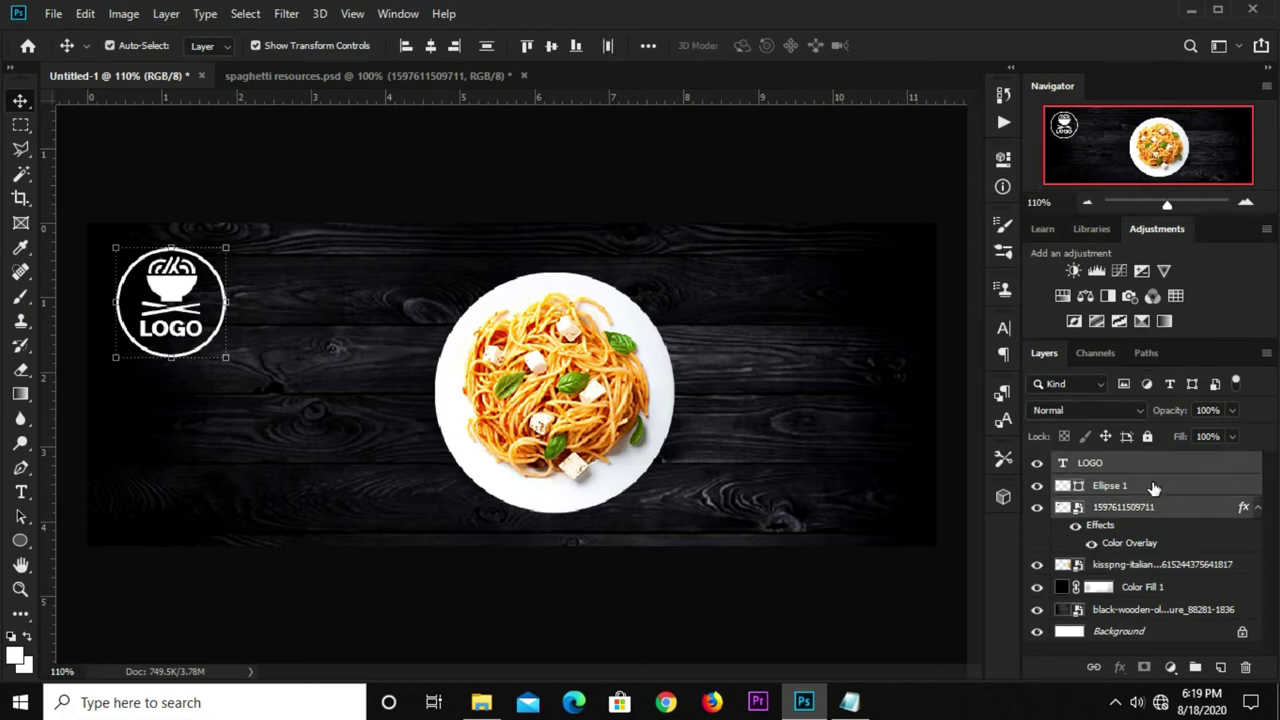
key(ctrl+g)
click(1036, 463)
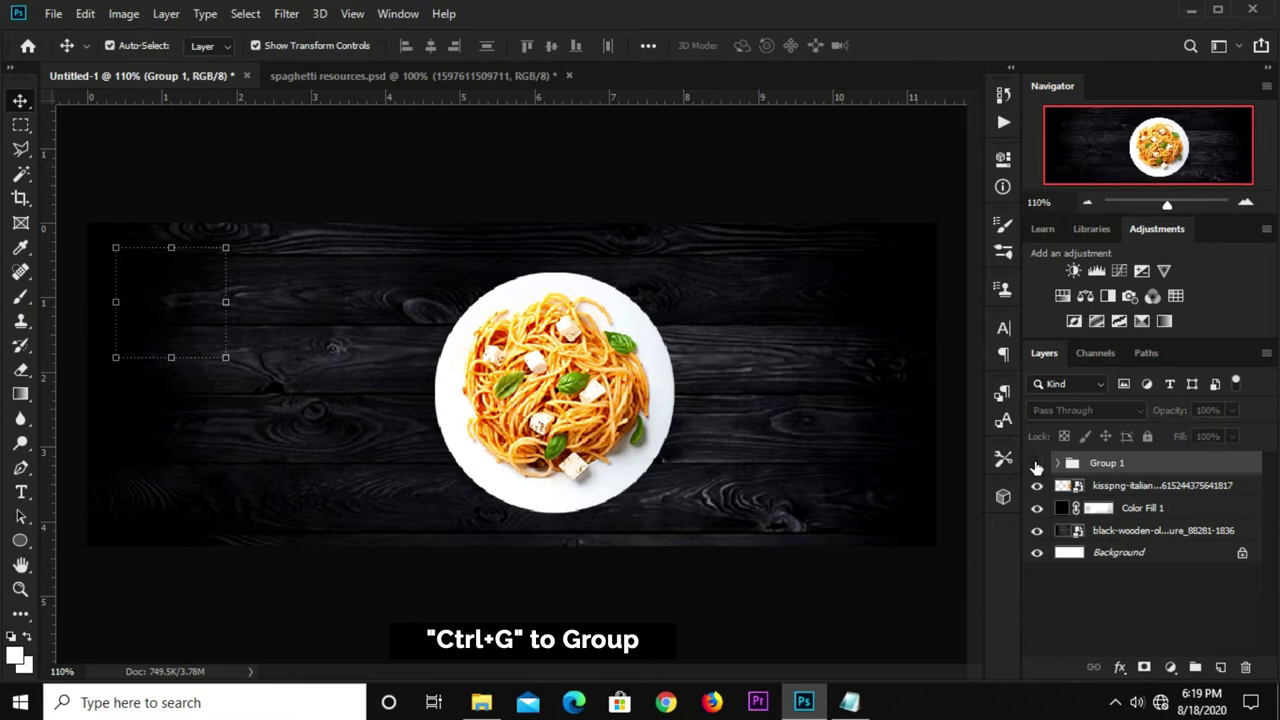
Shrink the logo group to 65.73% in the top-left corner and add a vertical guide at its left edge.
key(ctrl+t)
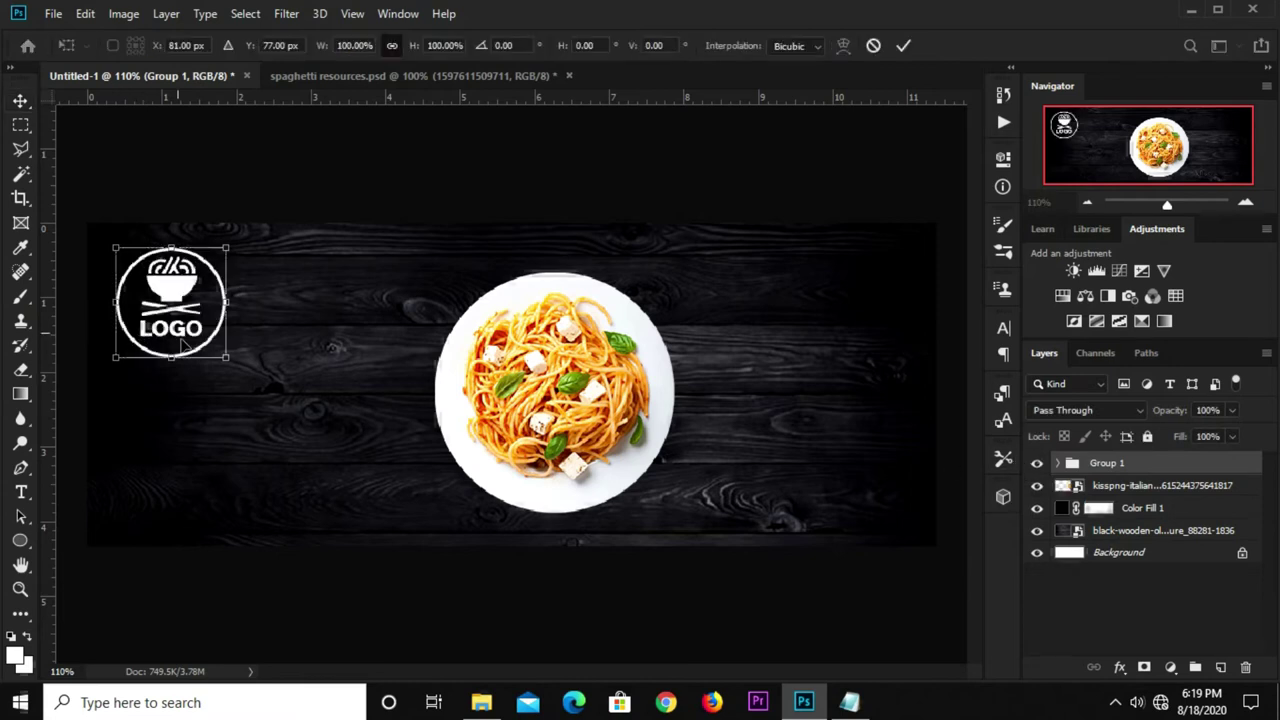
mouse_move(227, 357)
mouse_down()
mouse_move(189, 340)
mouse_move(166, 307)
mouse_up()
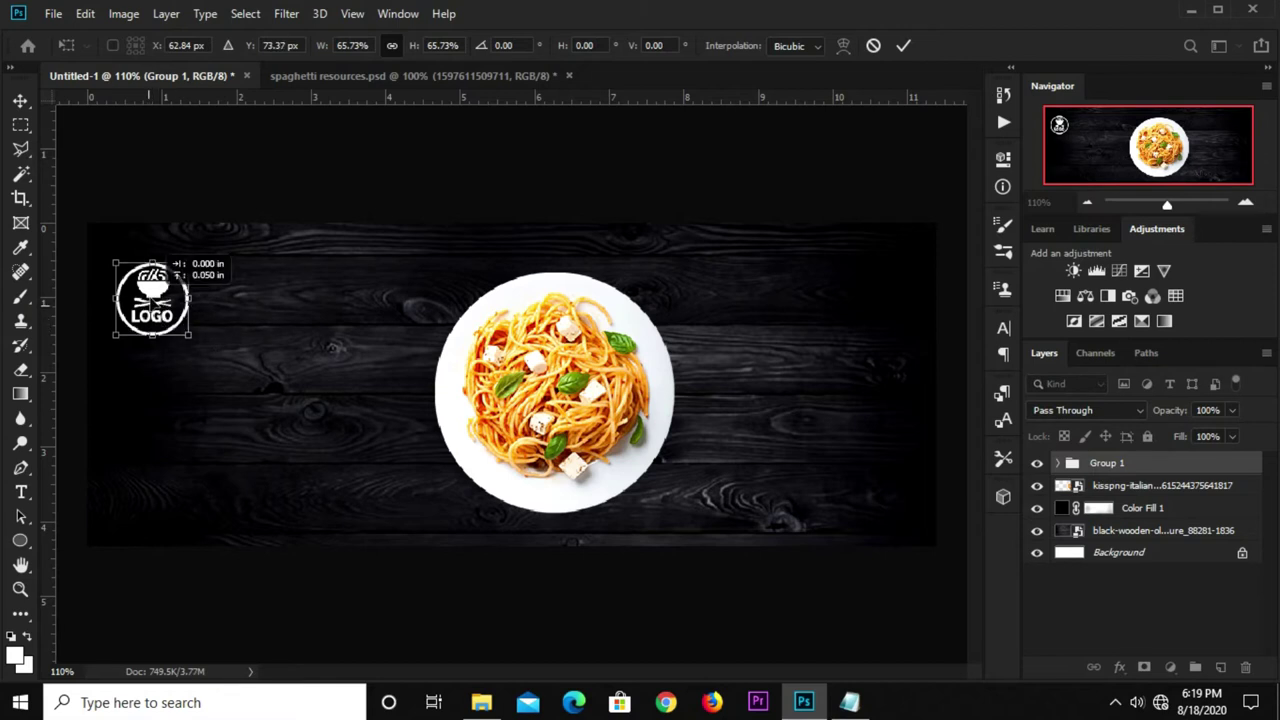
click(192, 220)
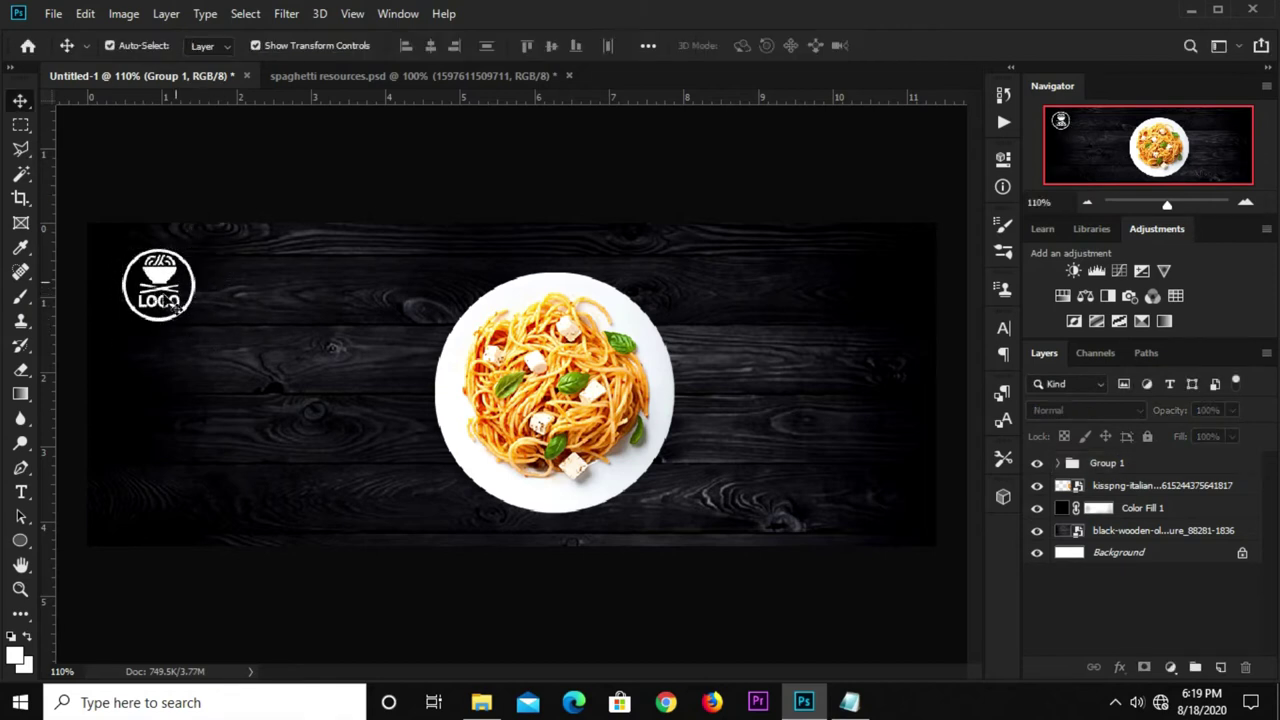
drag(44, 430, 120, 442)
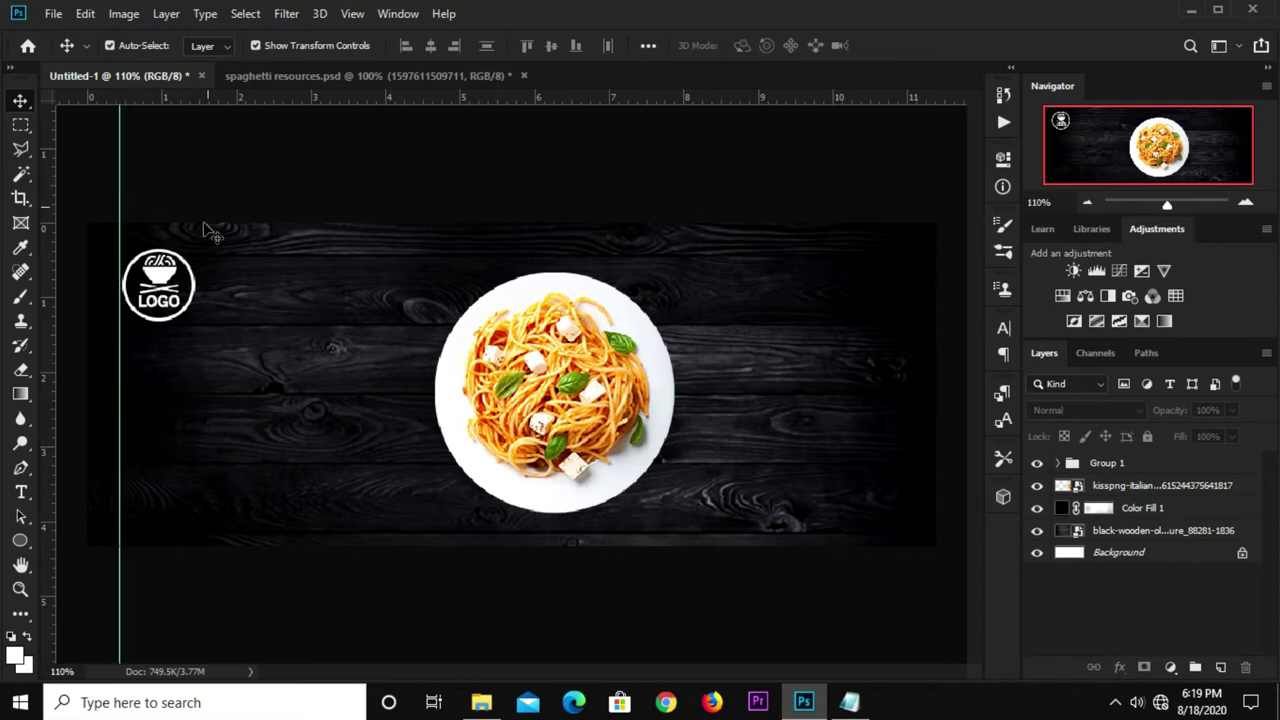
Align the kisspng spaghetti plate layer to the canvas's vertical centre.
click(212, 238)
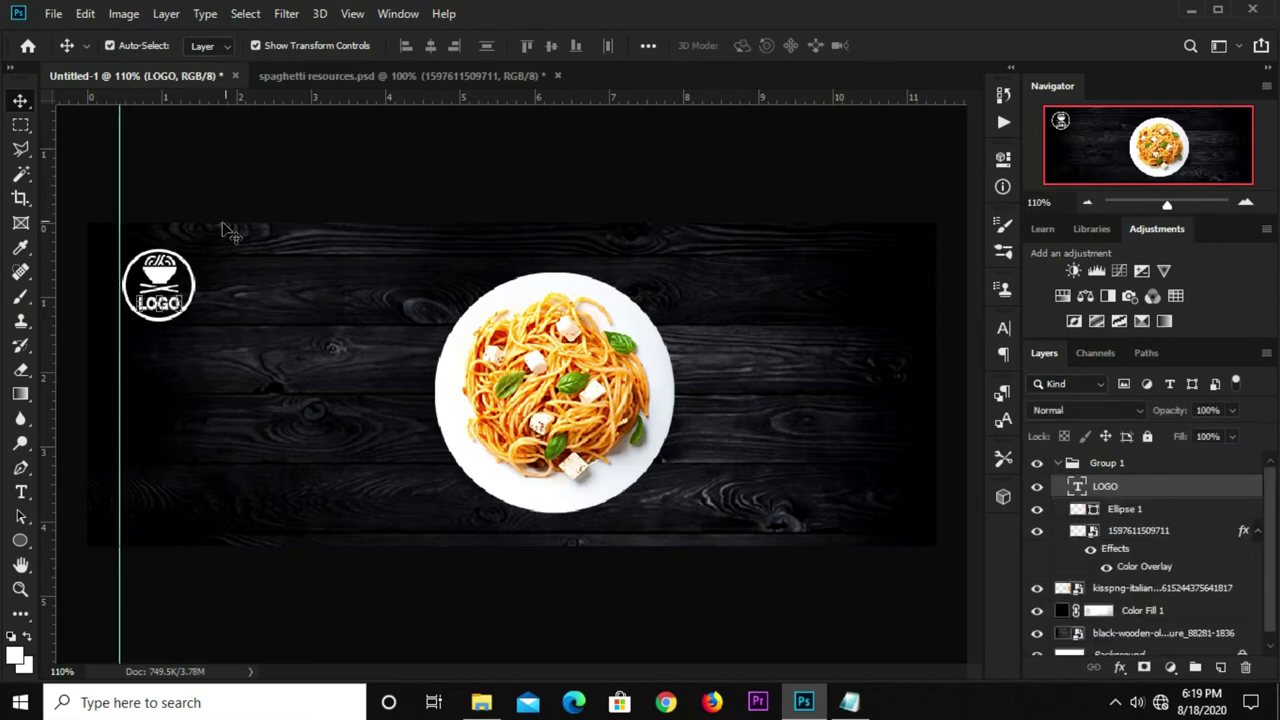
click(250, 407)
key(ctrl+minus)
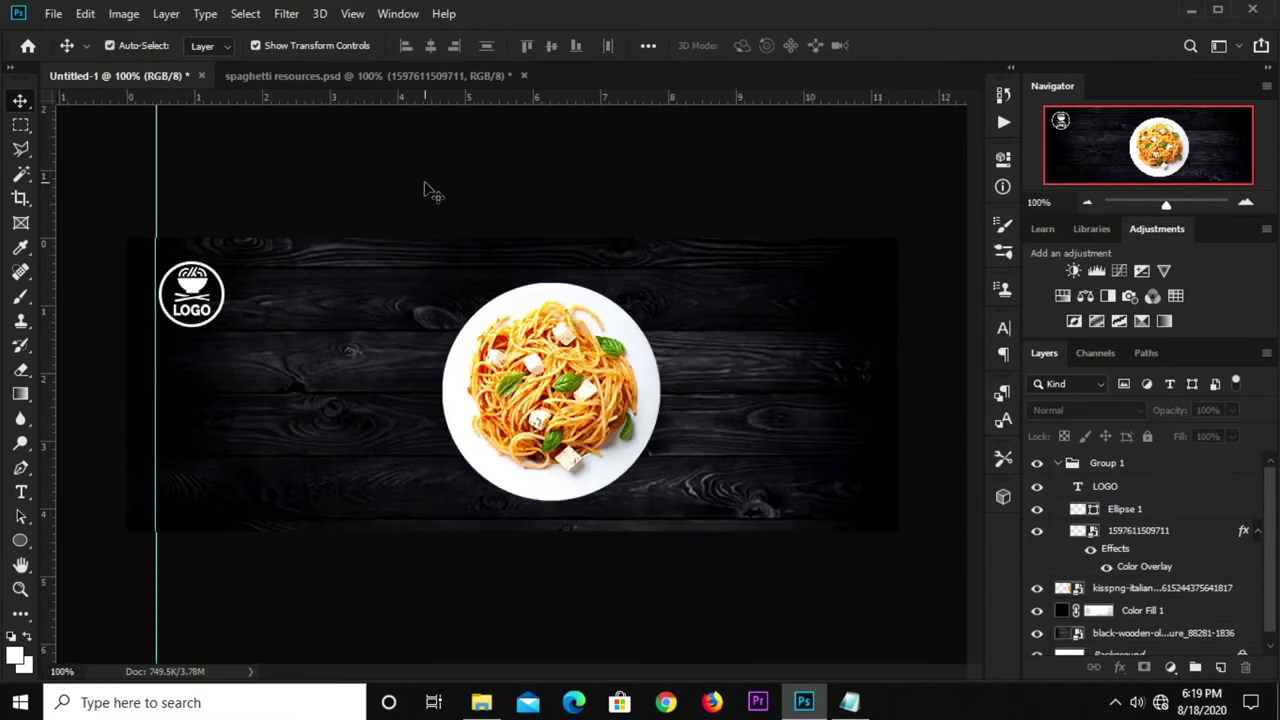
drag(520, 394, 527, 388)
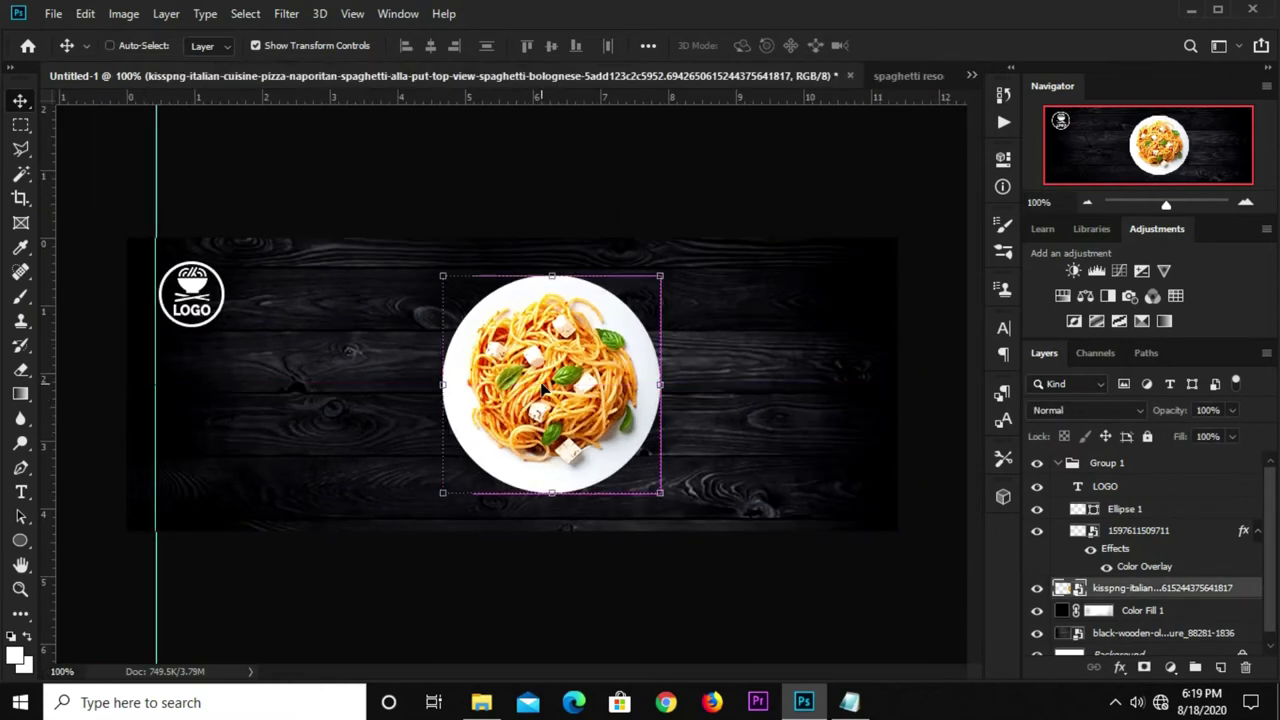
key(ctrl+a)
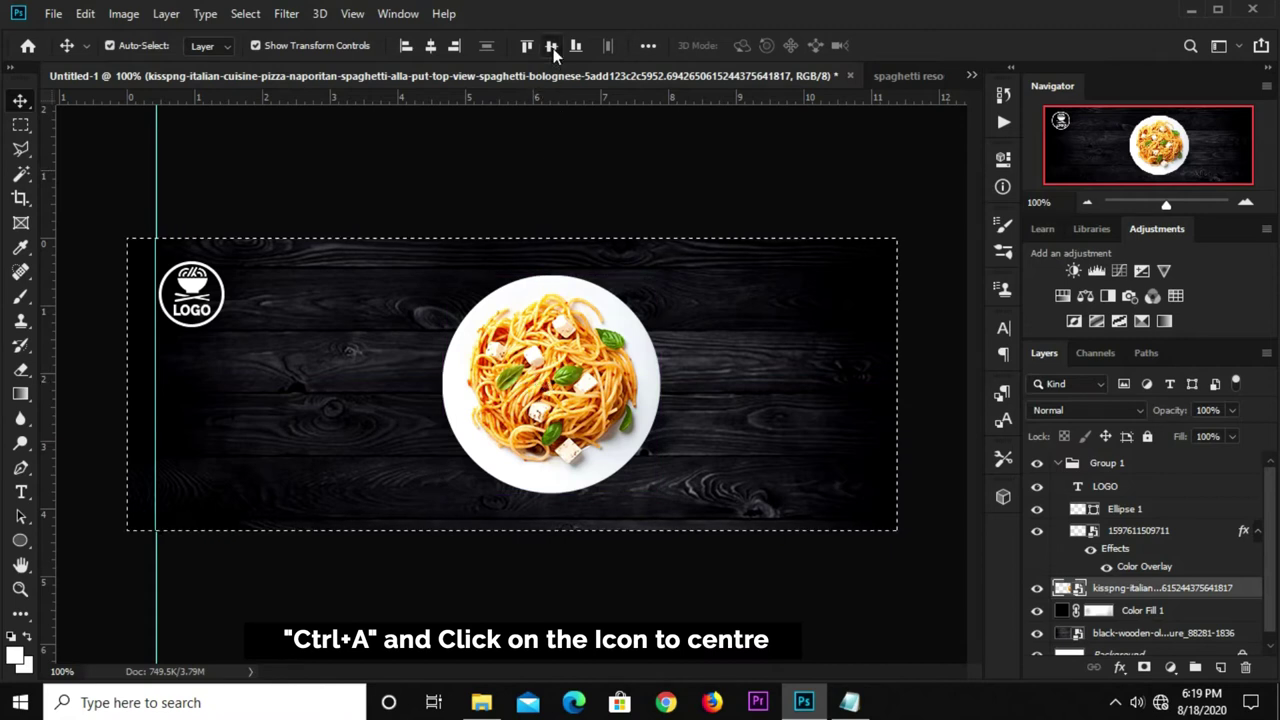
key(ctrl+d)
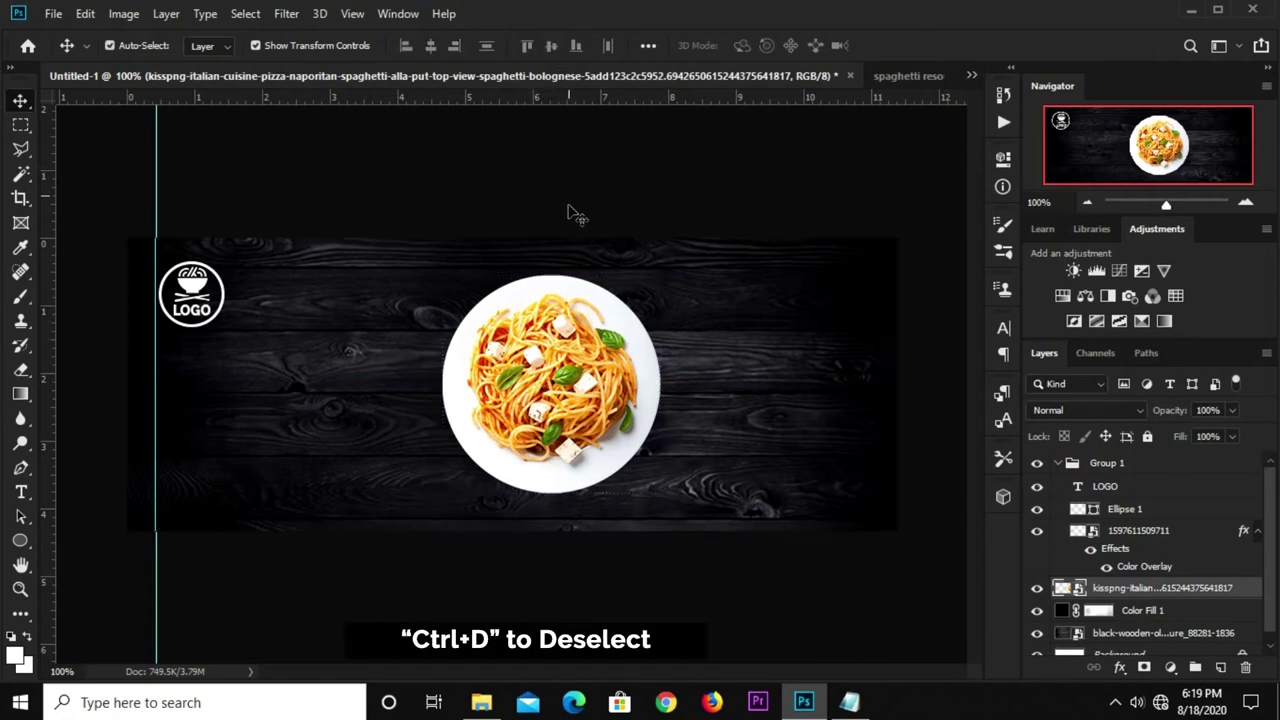
click(576, 212)
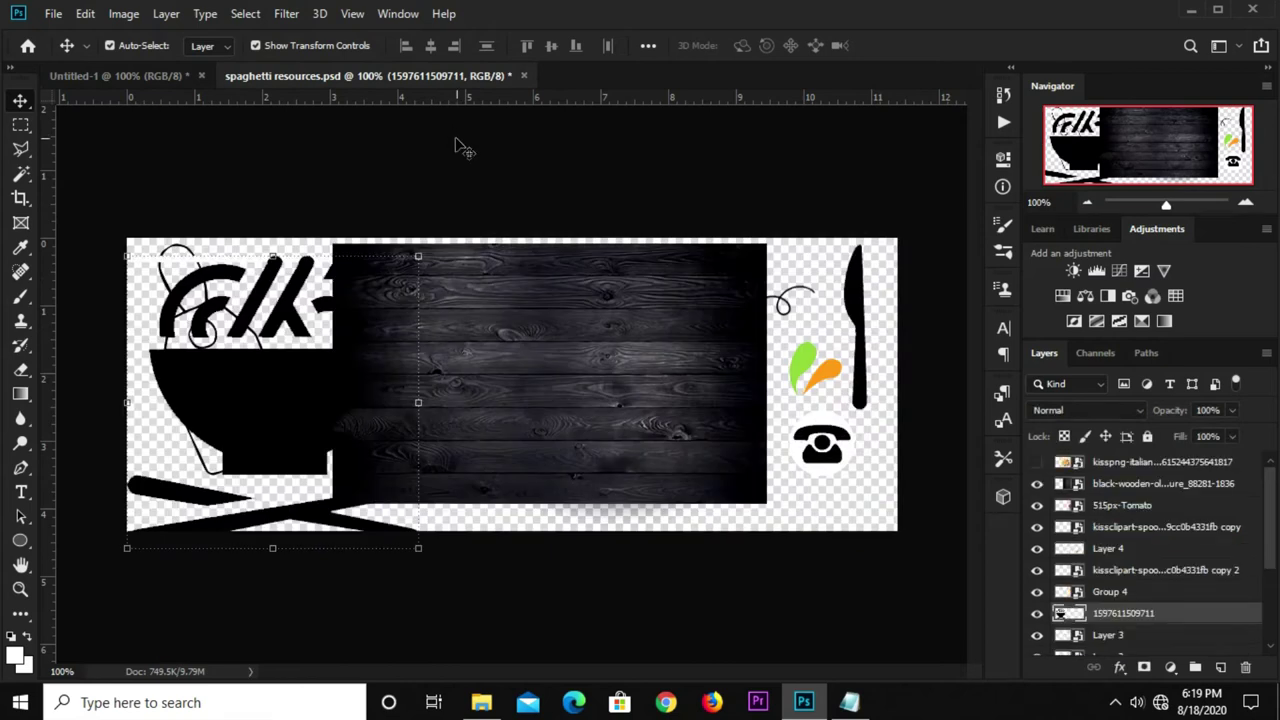
In spaghetti resources.psd, hide the wood layer and move the tomato aside to reveal the fork.
click(720, 338)
click(1037, 485)
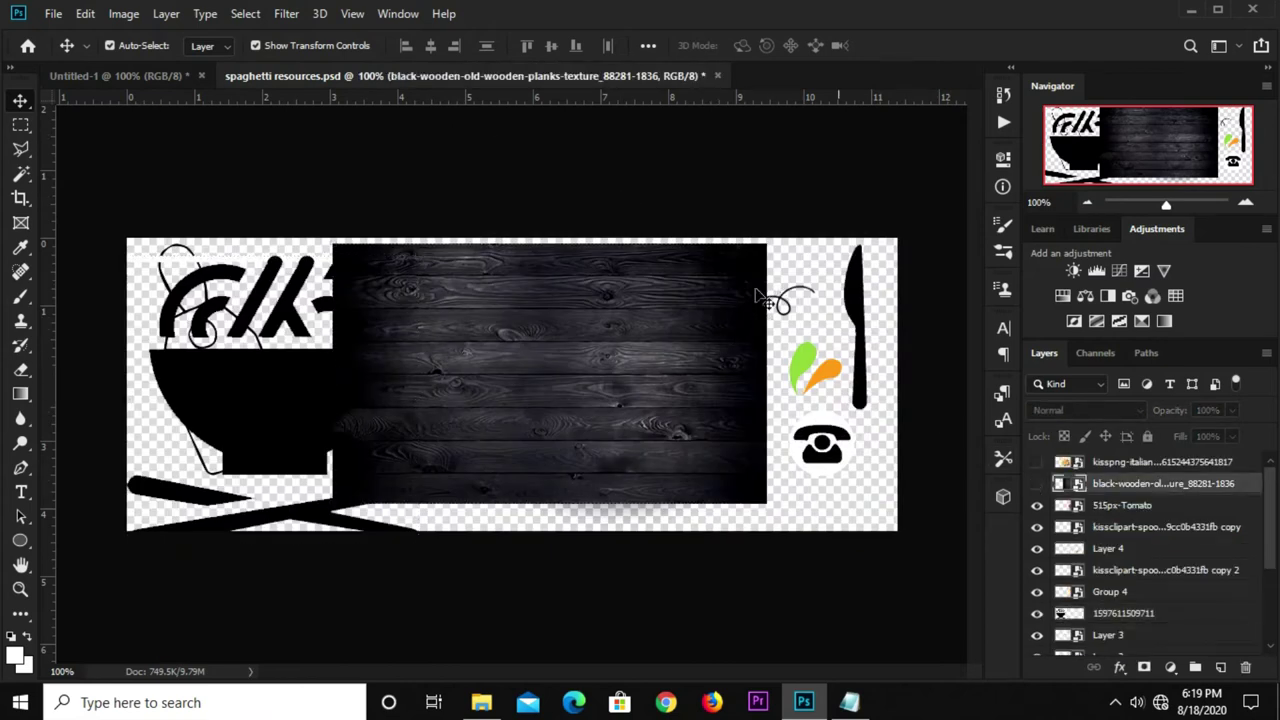
click(772, 195)
click(862, 326)
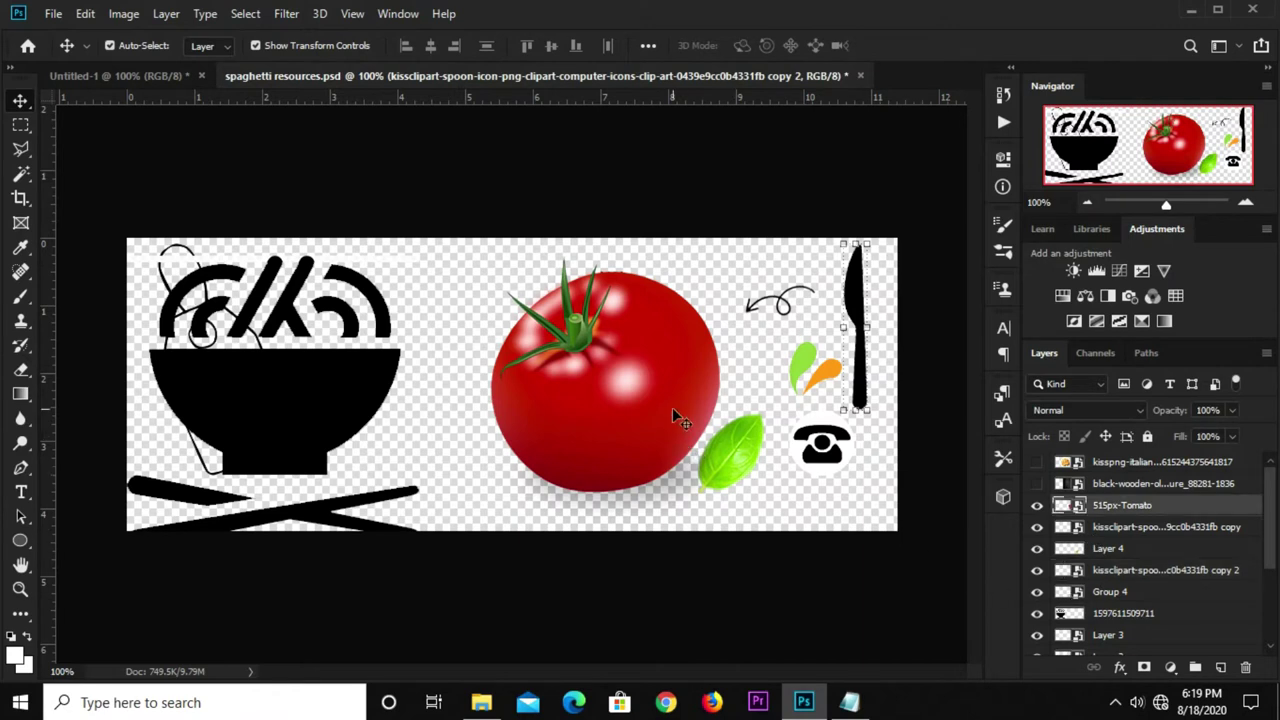
drag(675, 410, 380, 402)
Copy the fork and knife layers into the Untitled-1 cover.
click(614, 412)
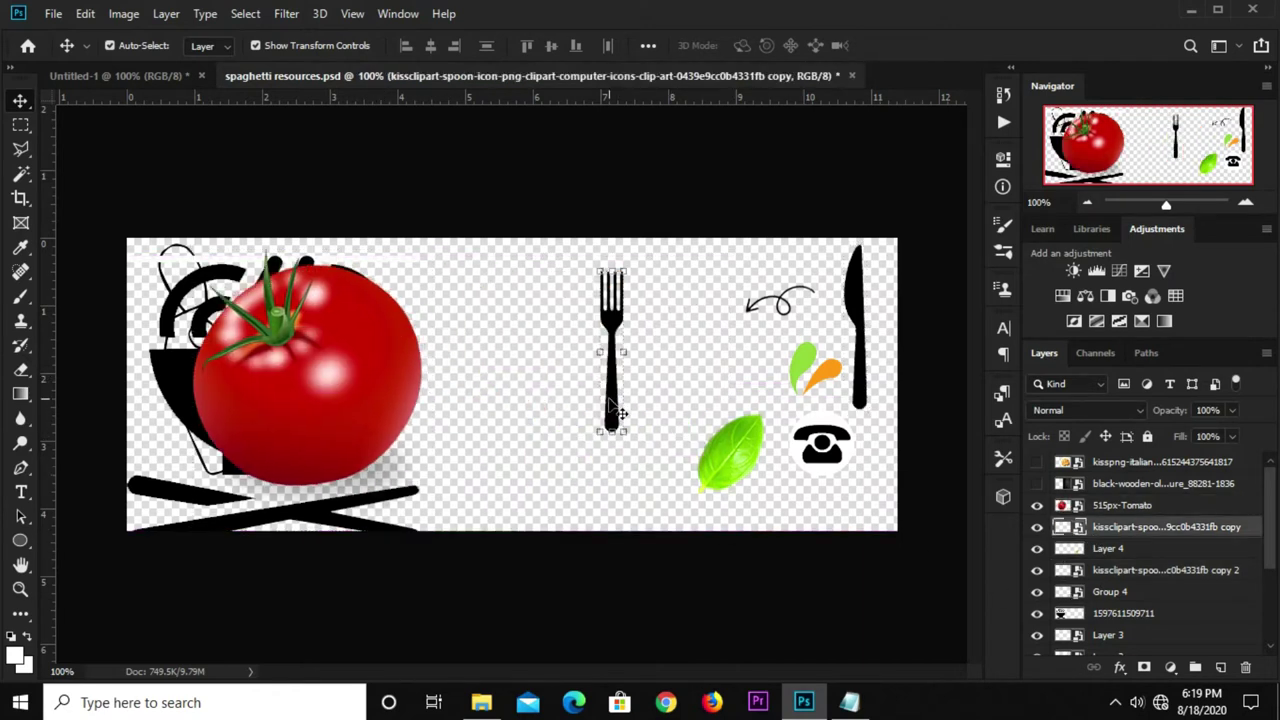
shift+click(862, 316)
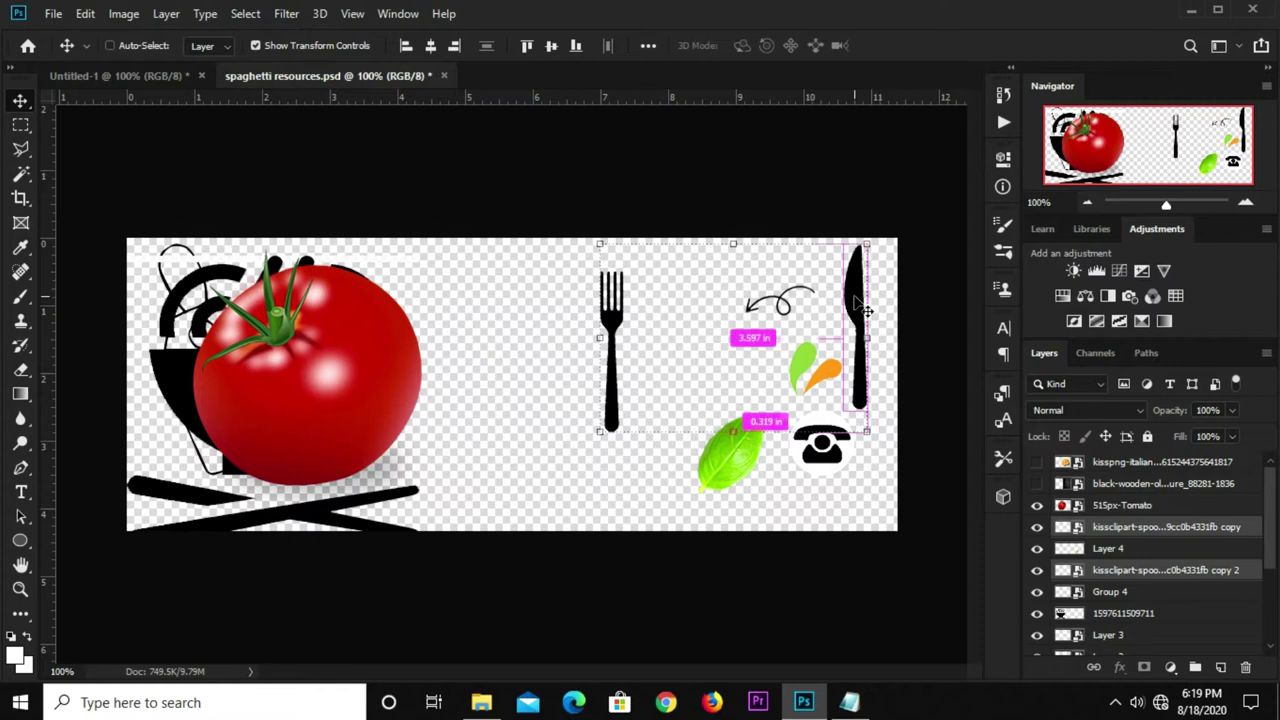
drag(958, 480, 510, 289)
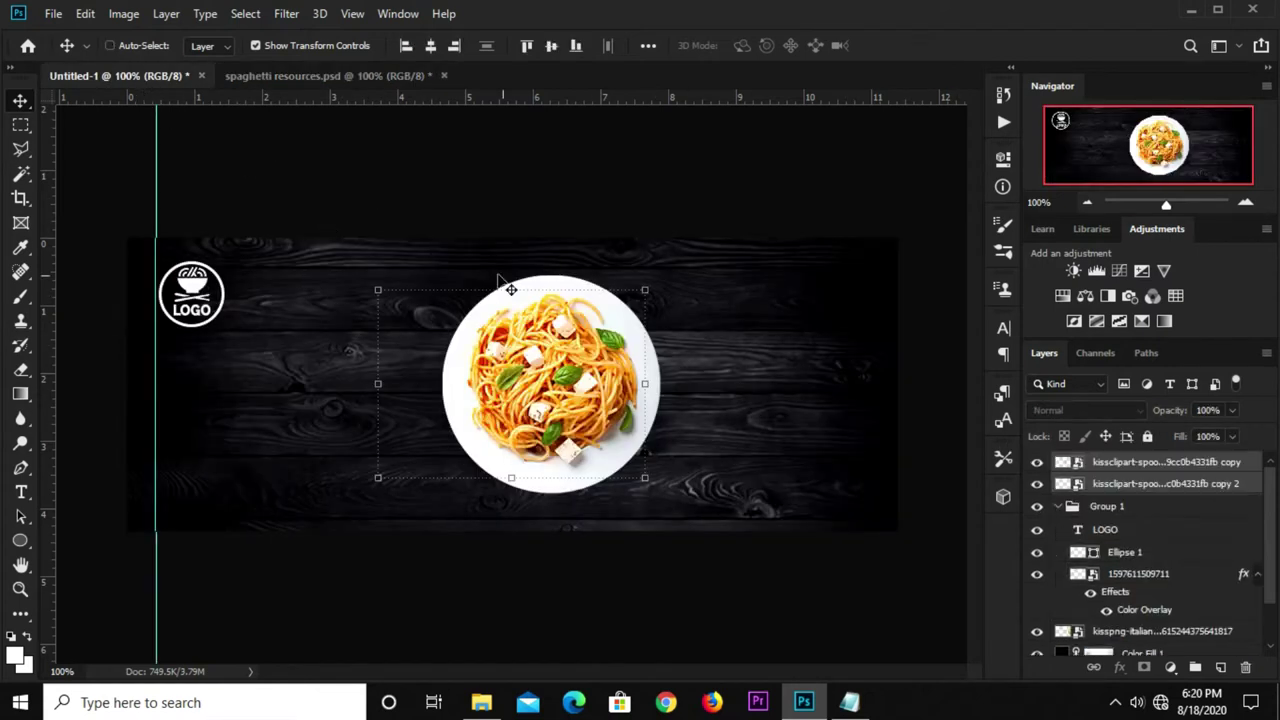
Add two horizontal guides, the second near the plate's bottom.
click(633, 188)
drag(621, 98, 607, 290)
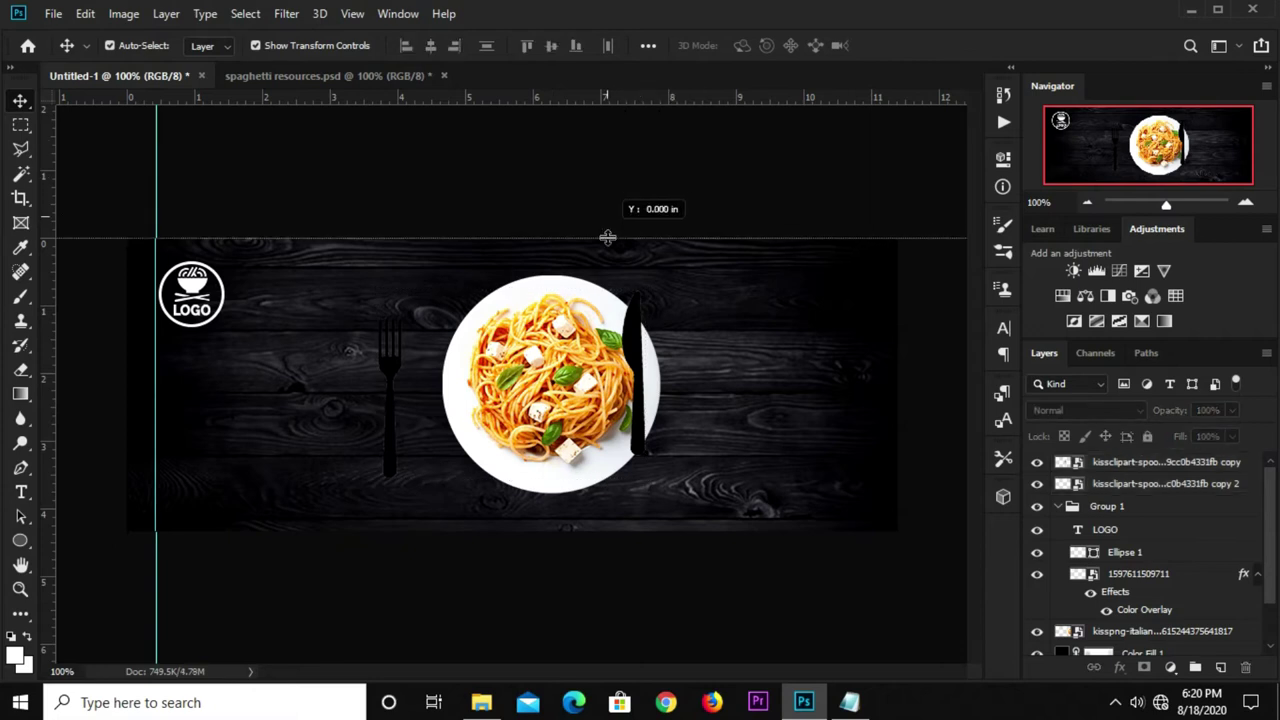
drag(643, 98, 602, 477)
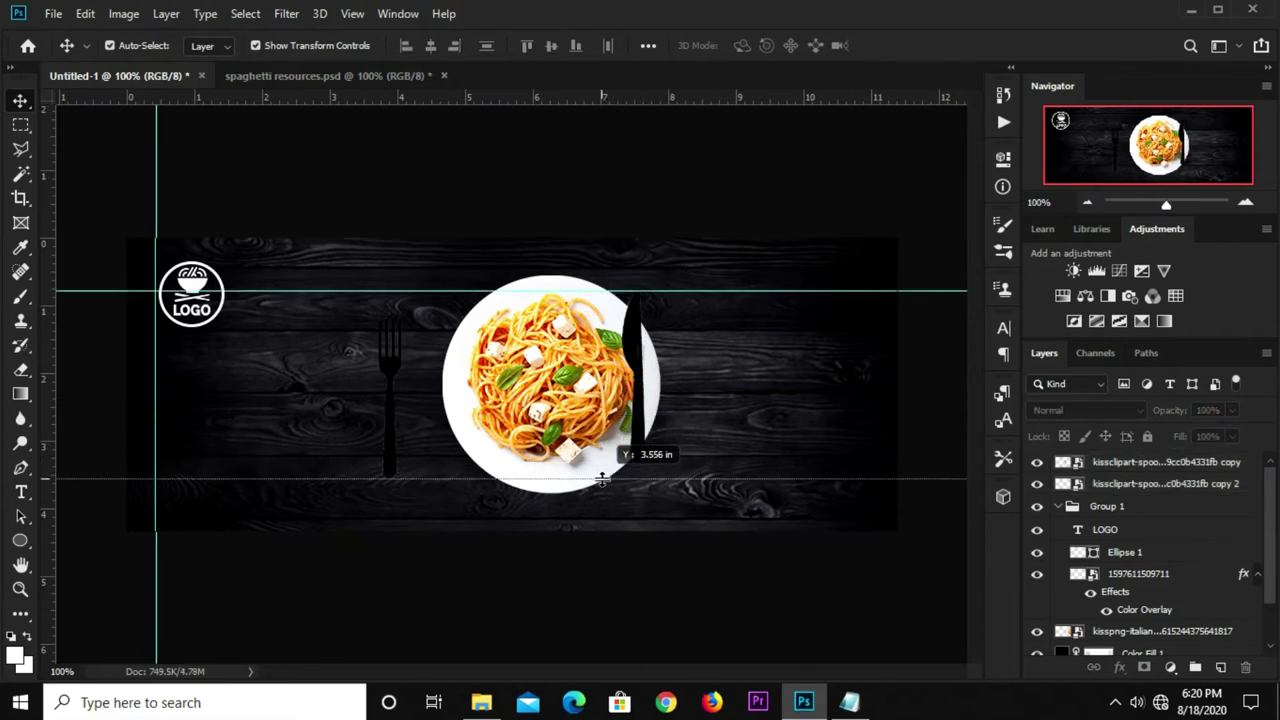
drag(602, 477, 600, 477)
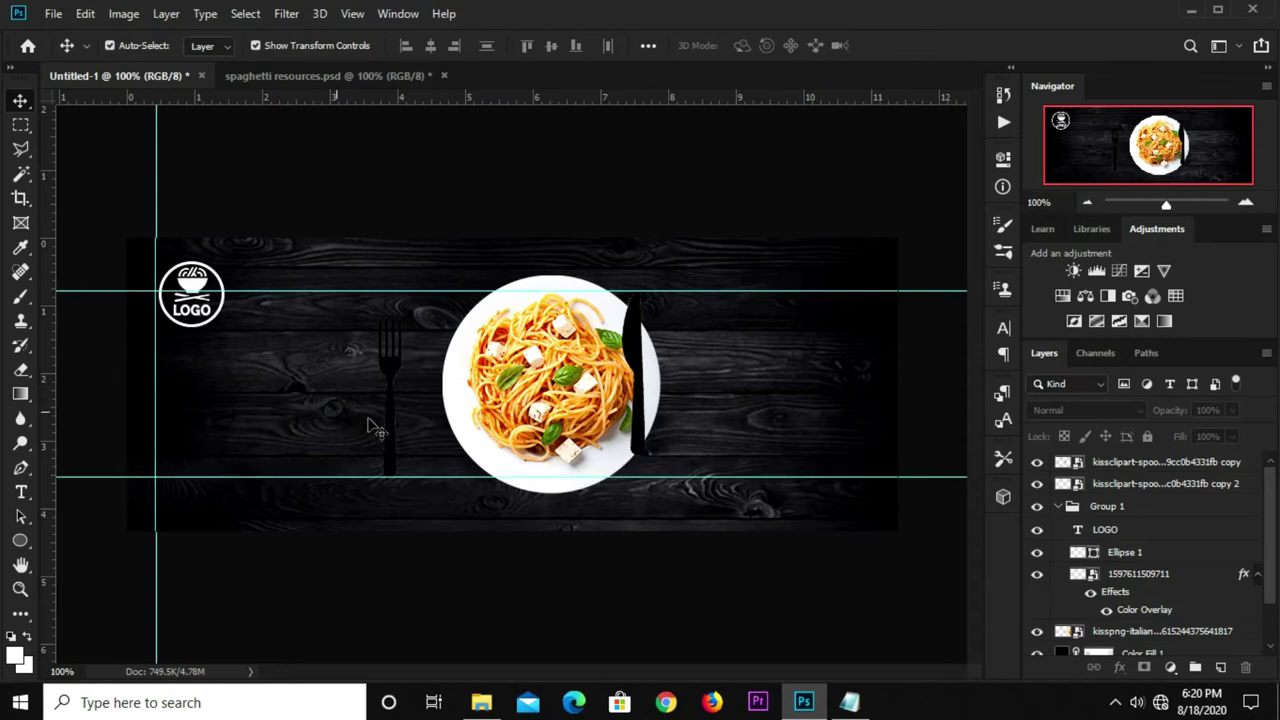
Place the fork left of the plate and the knife just to its right.
mouse_move(395, 450)
mouse_down()
mouse_move(683, 430)
mouse_move(424, 430)
mouse_up()
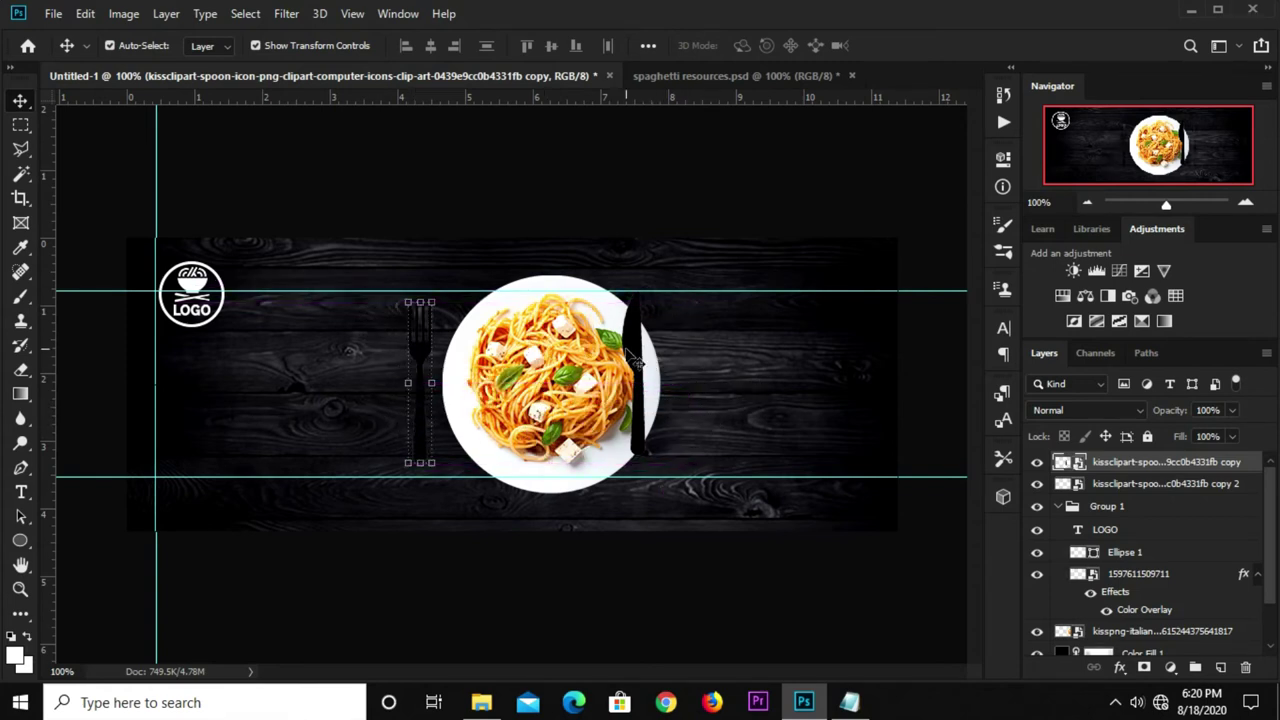
drag(632, 356, 675, 352)
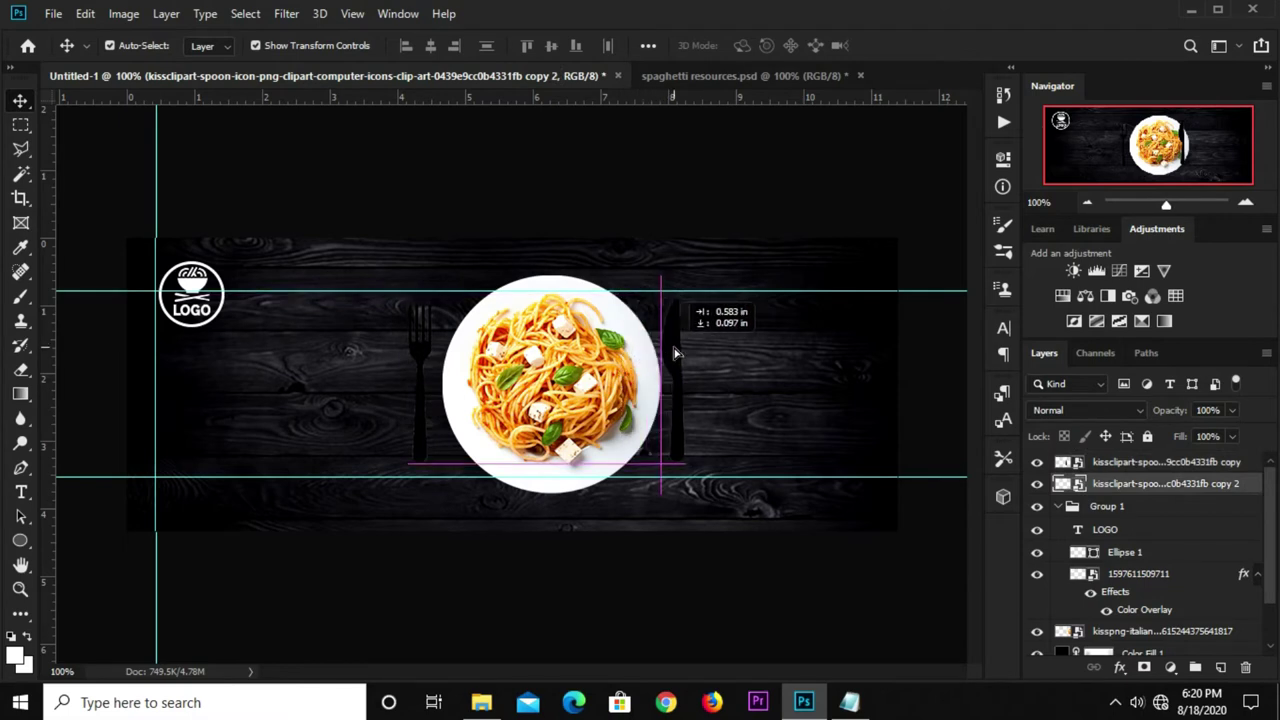
drag(675, 352, 686, 354)
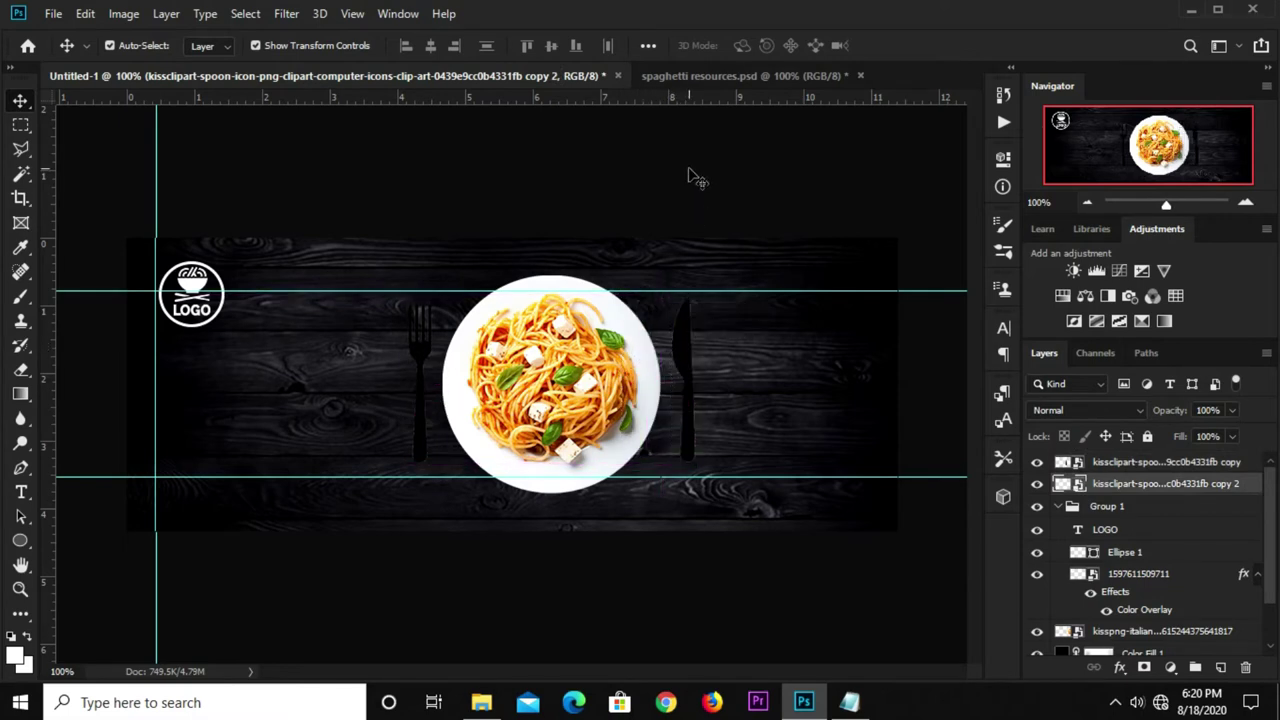
click(689, 172)
Try diagonal rotations on the knife and fork, cancelling both.
click(683, 455)
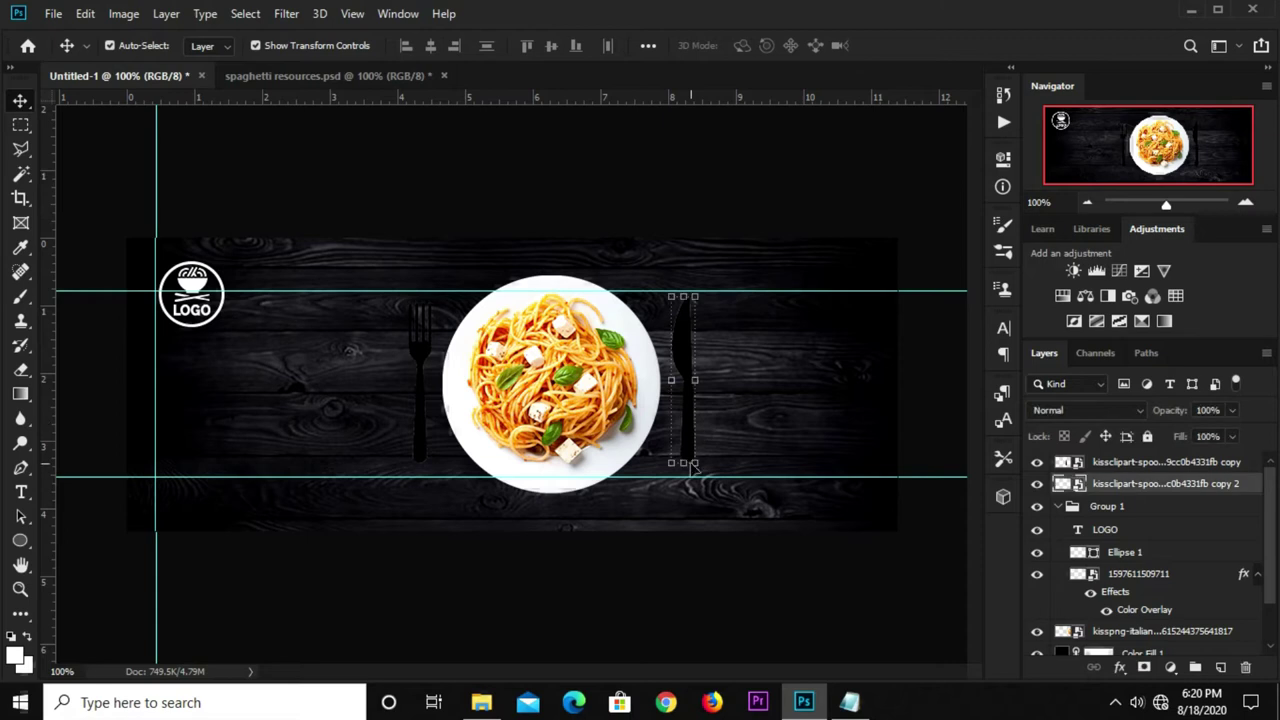
drag(676, 466, 686, 316)
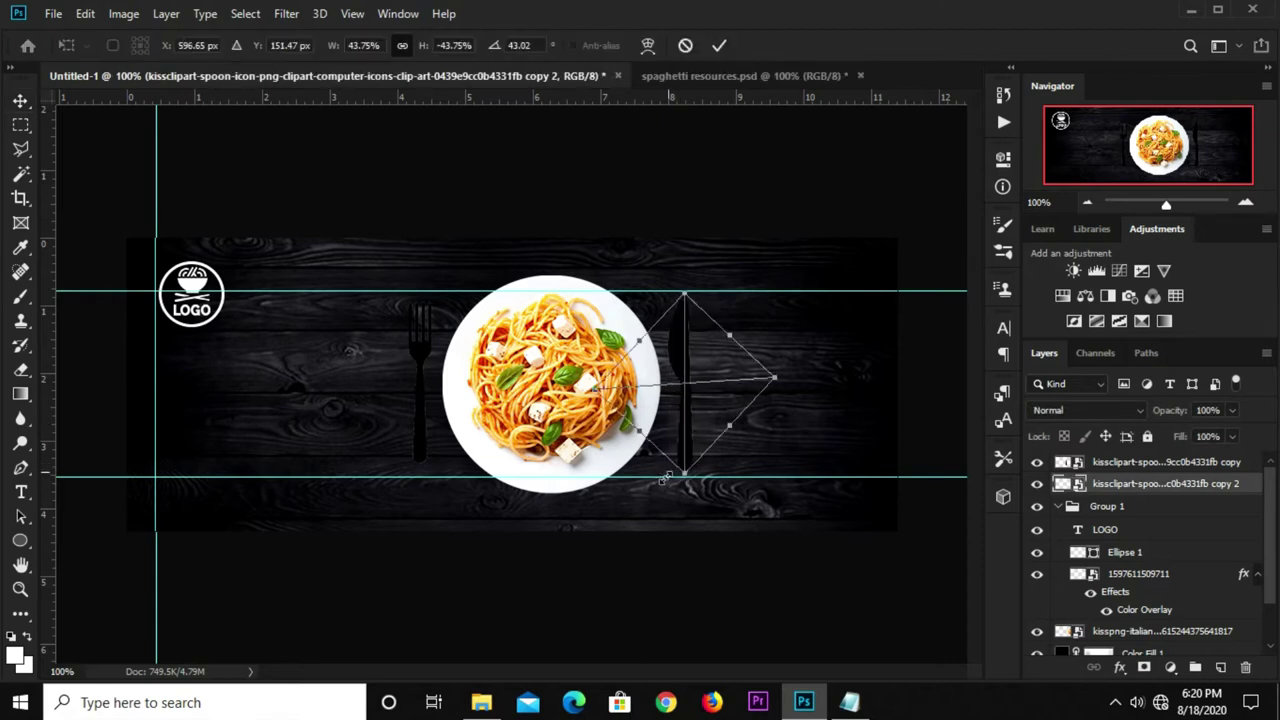
key(Escape)
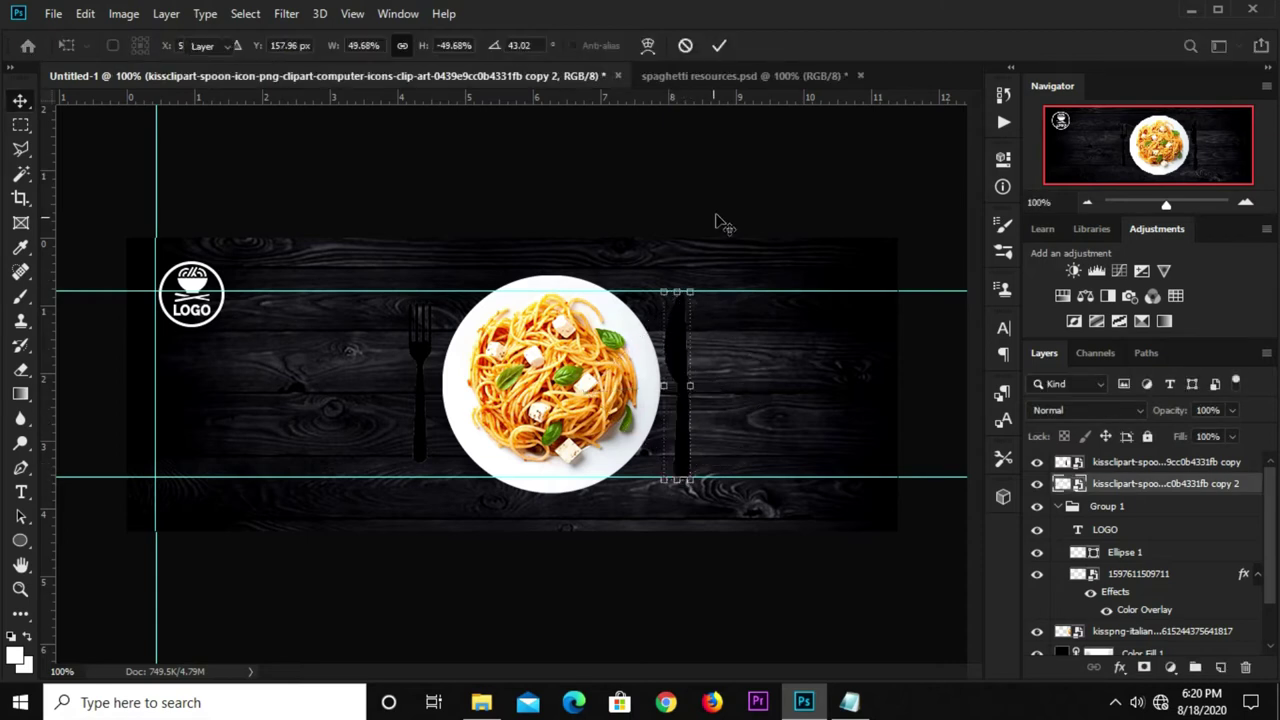
click(716, 218)
click(425, 355)
key(ctrl+t)
mouse_move(483, 327)
mouse_down()
mouse_move(428, 297)
mouse_move(420, 265)
mouse_up()
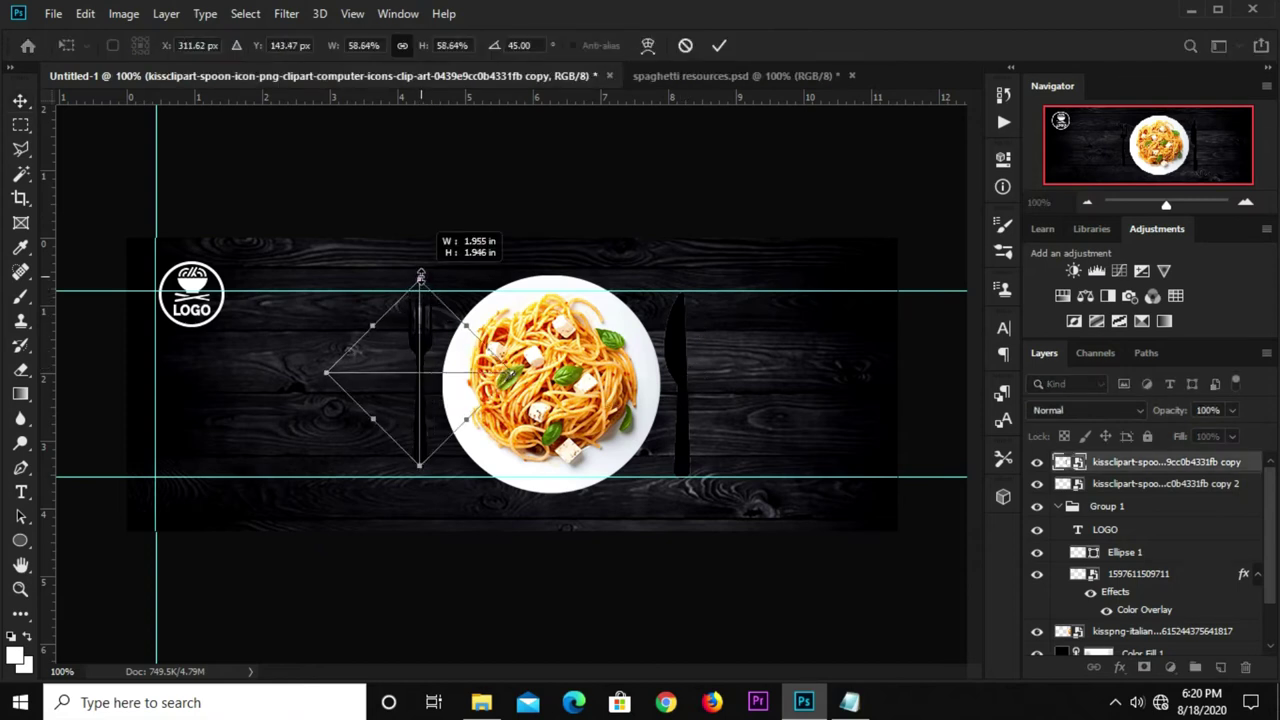
key(Escape)
Lock the Color Fill 1 layer completely.
click(436, 464)
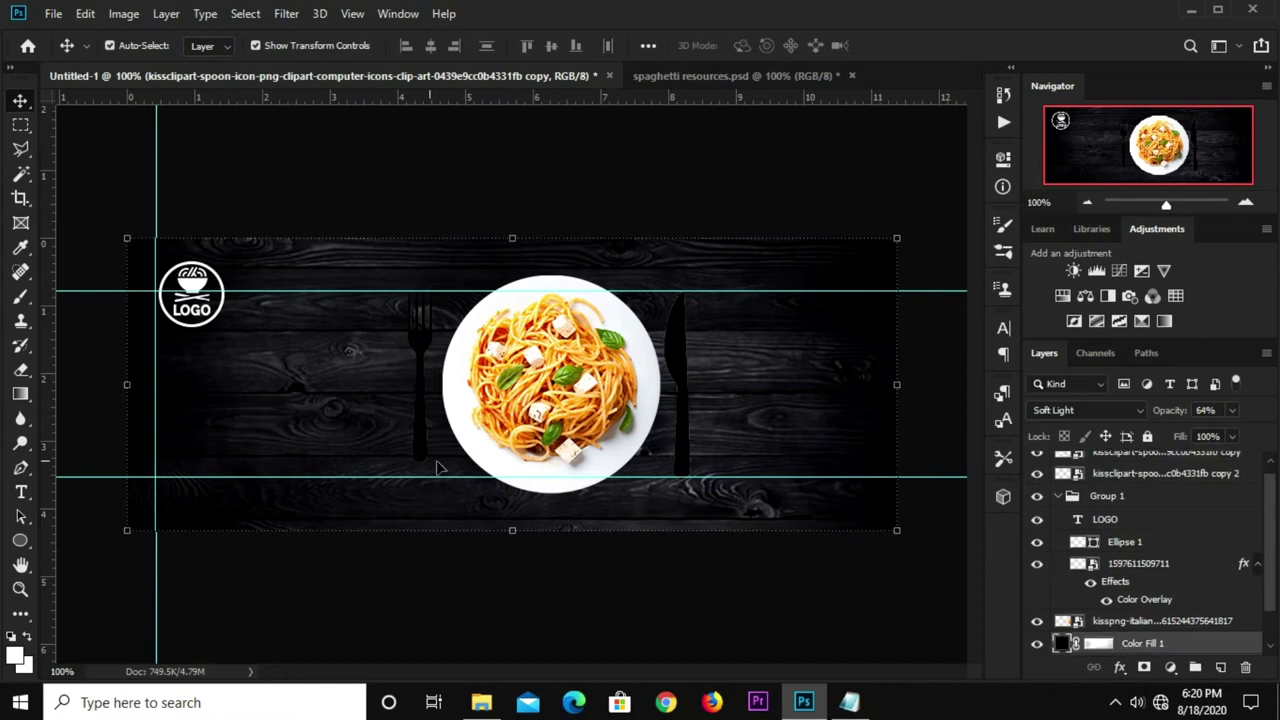
click(420, 435)
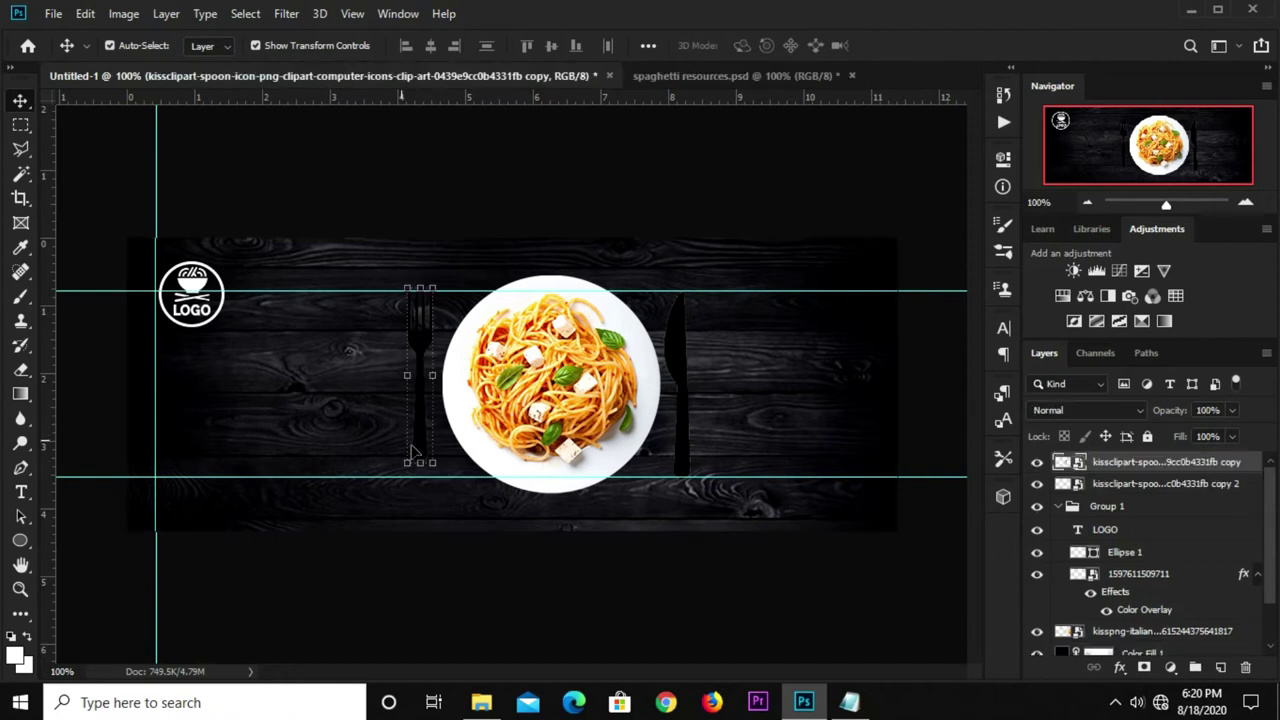
click(314, 450)
scroll(1220, 630, down, 1)
scroll(1220, 630, down, 1)
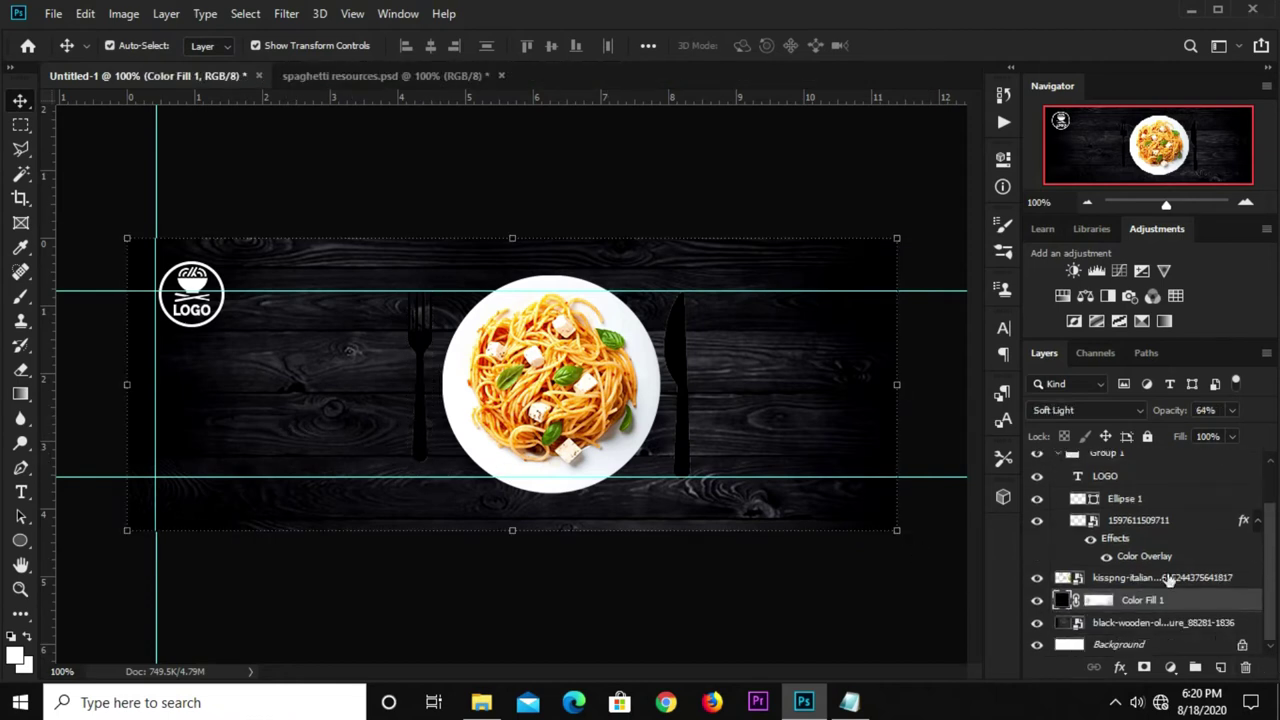
click(1148, 437)
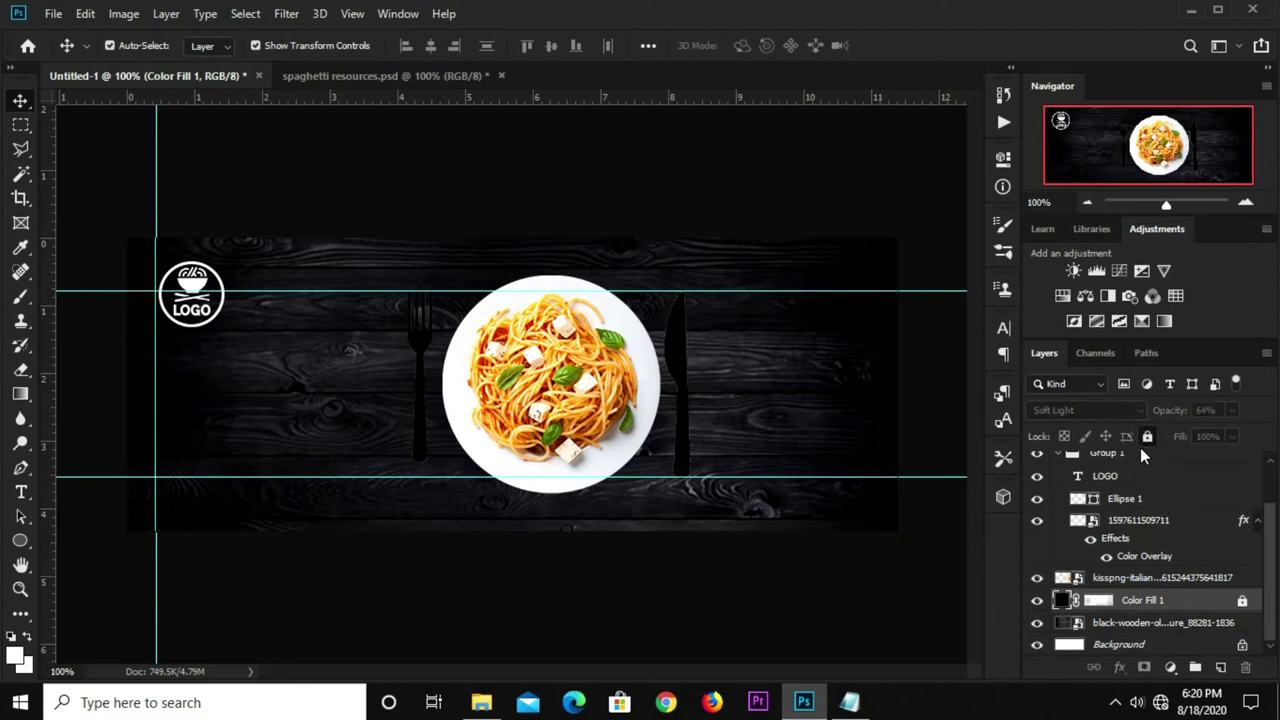
Select the knife, fork and plate layers together and nudge them right.
click(427, 455)
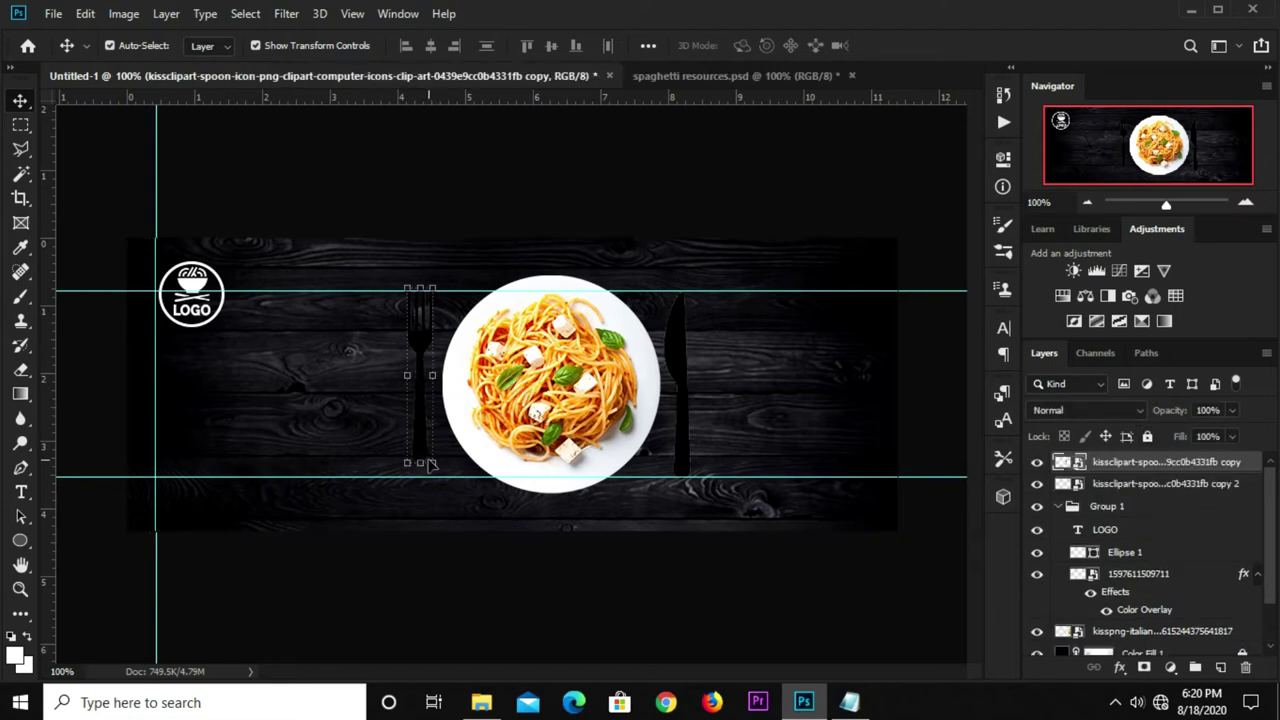
mouse_move(430, 465)
mouse_down()
mouse_move(437, 272)
mouse_move(422, 274)
mouse_up()
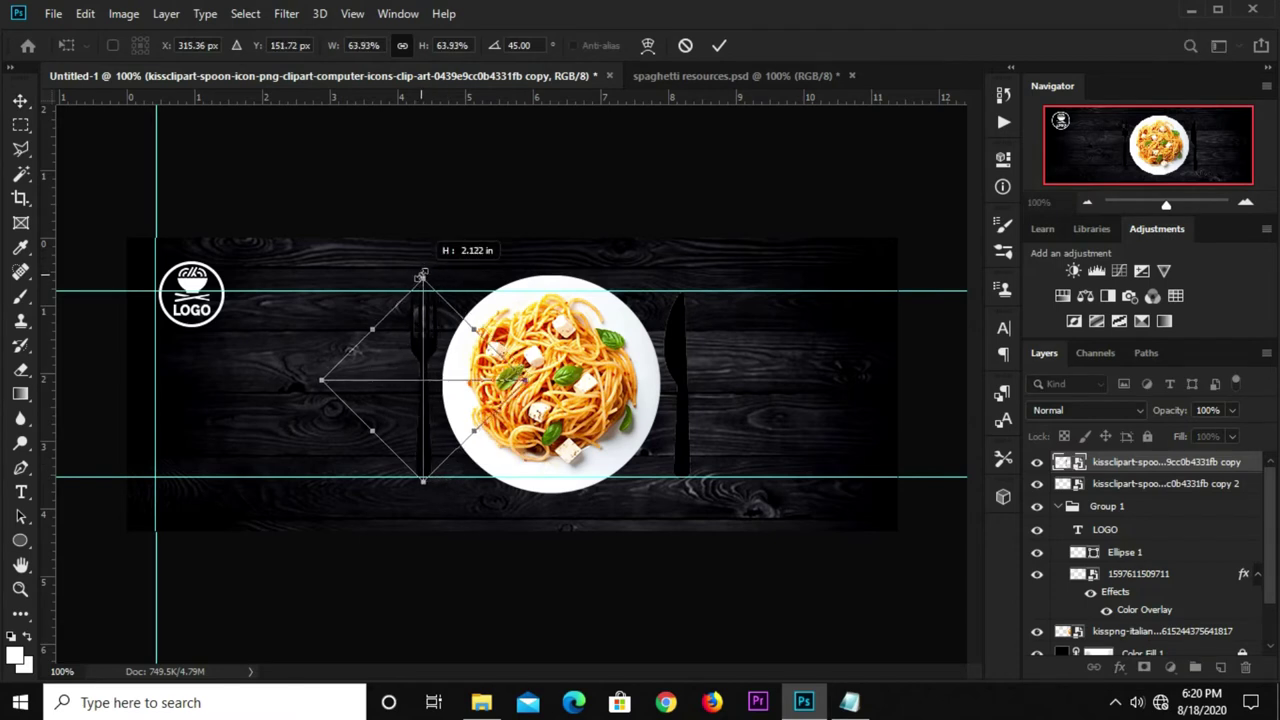
key(Escape)
click(534, 206)
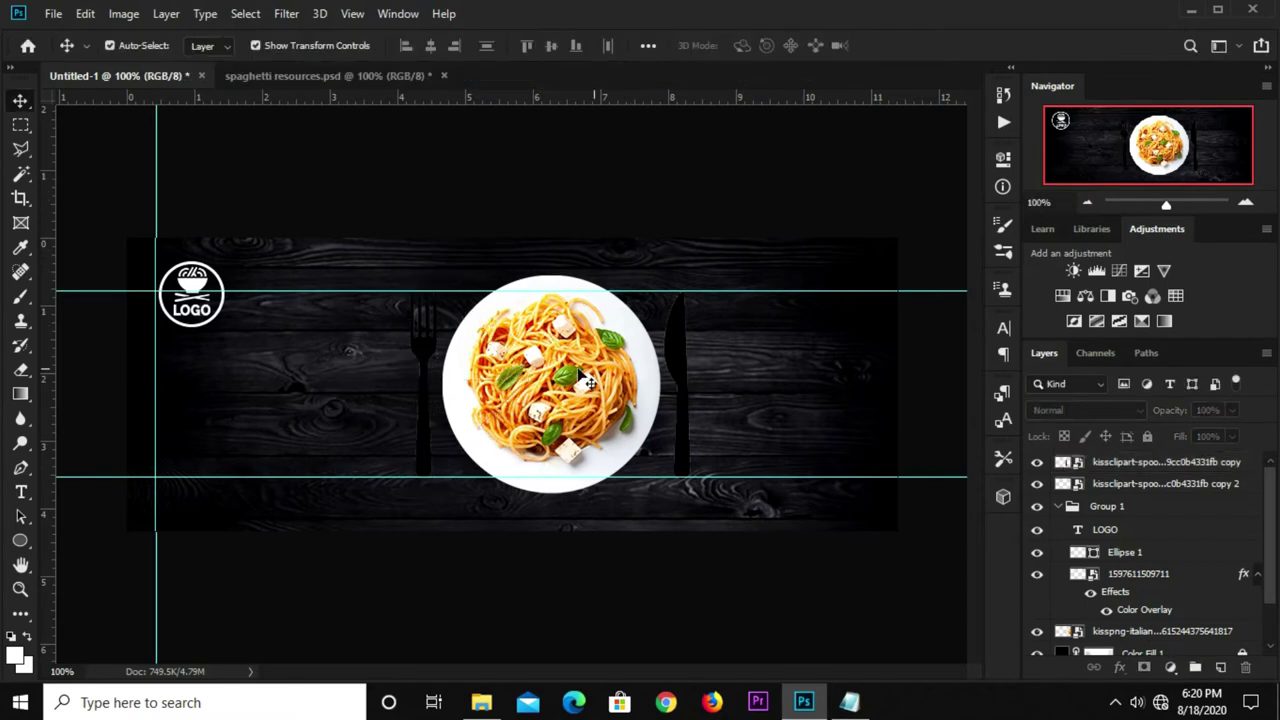
click(1127, 484)
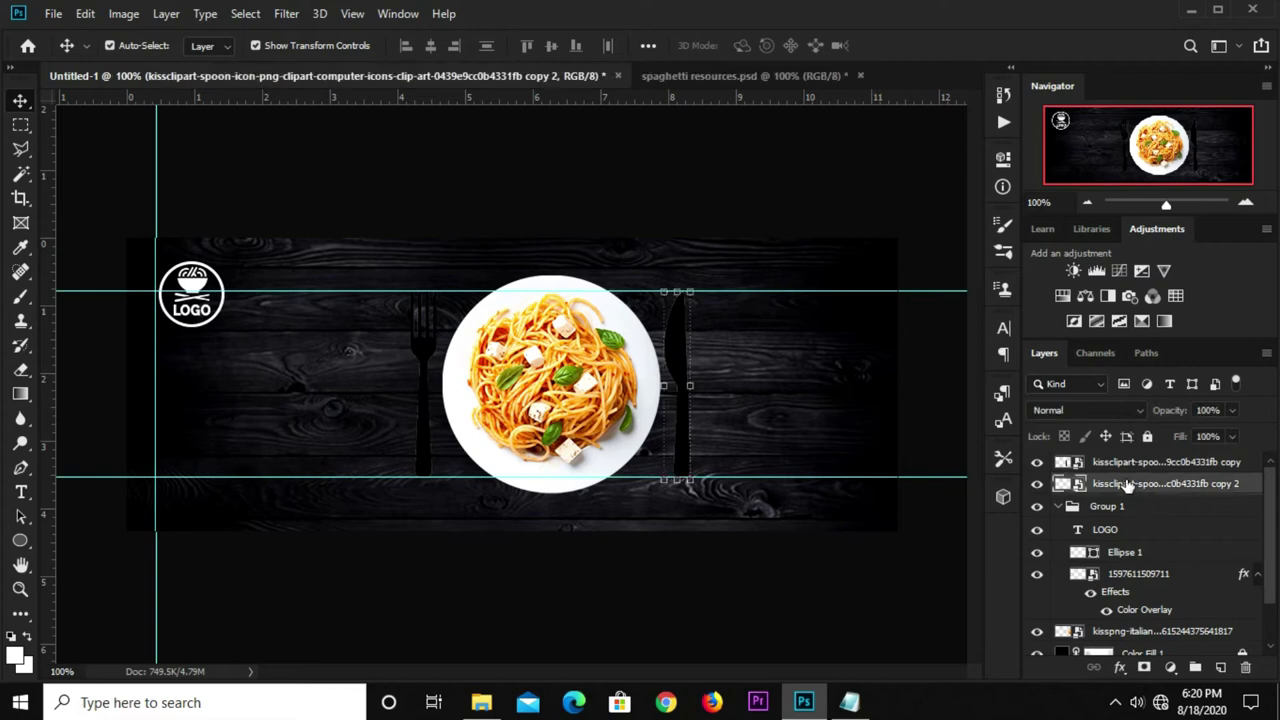
shift+click(1129, 466)
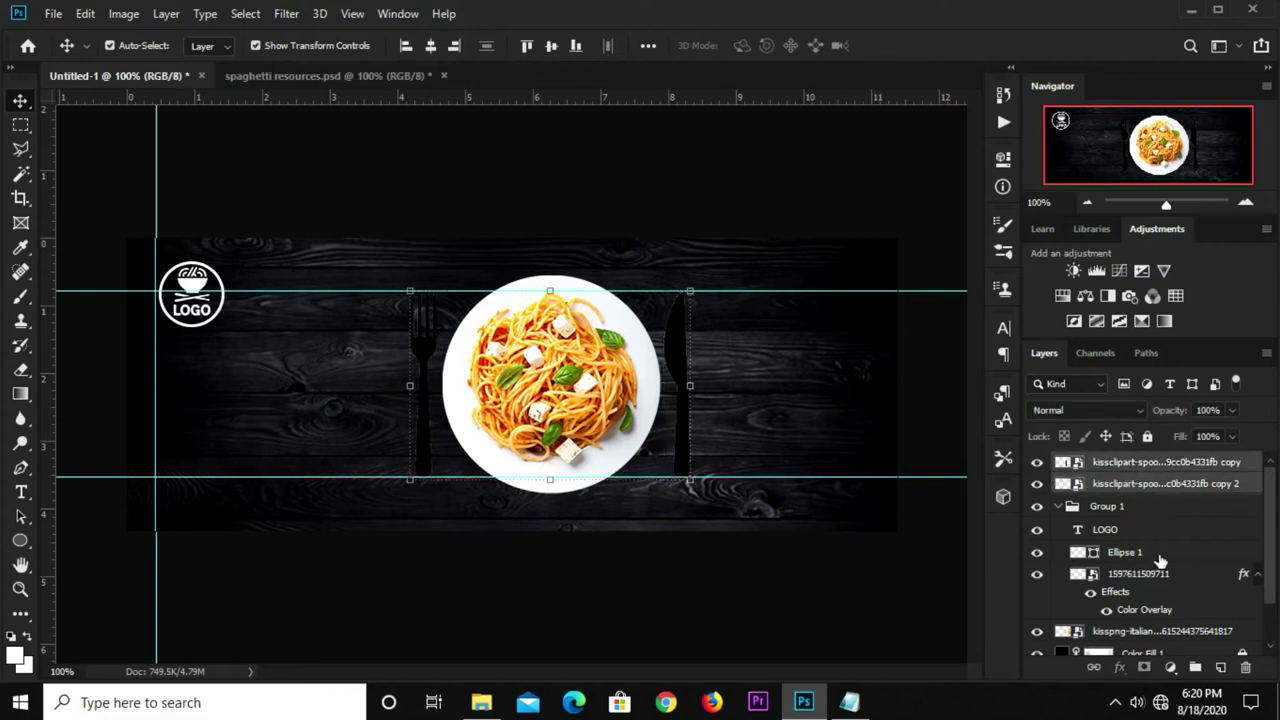
shift+click(1127, 636)
key(Right)
key(Right)
key(Right)
key(Right)
key(Right)
key(Right)
key(Right)
key(Right)
key(Right)
key(Right)
key(Right)
key(Right)
key(Right)
key(Right)
key(Right)
key(Right)
key(Right)
key(Right)
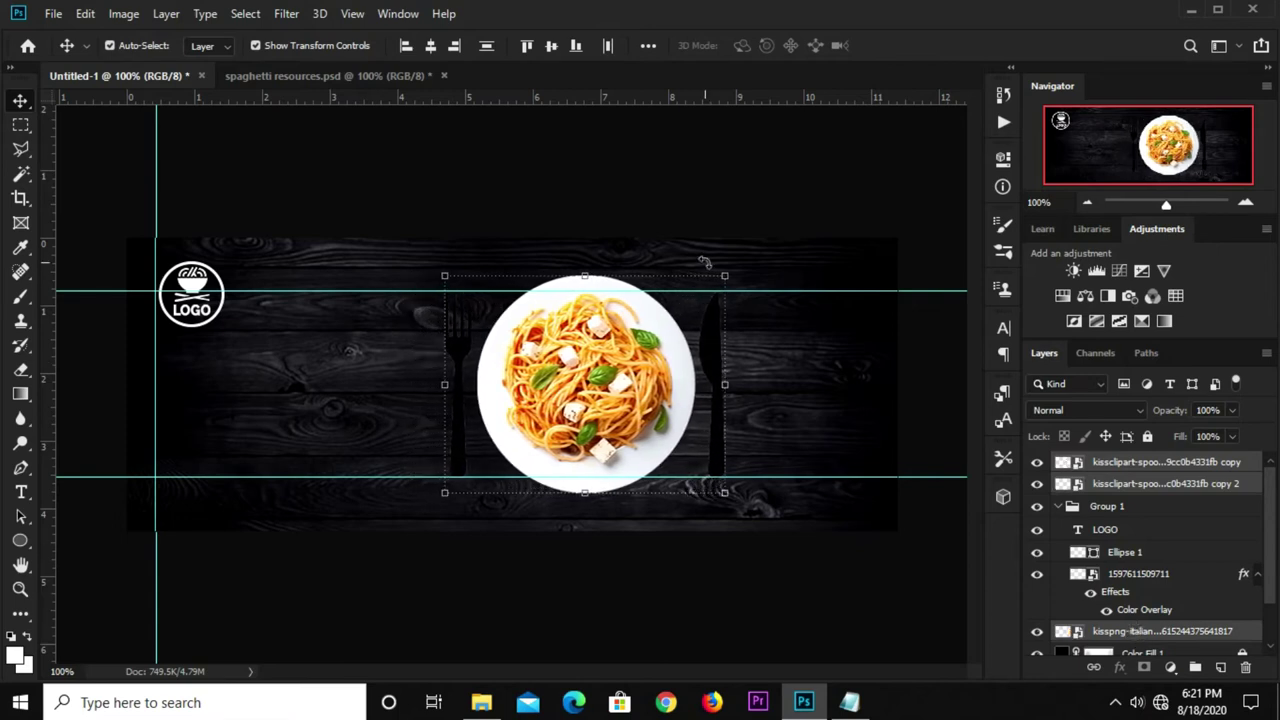
Give the knife layer a white Color Overlay layer style.
click(737, 262)
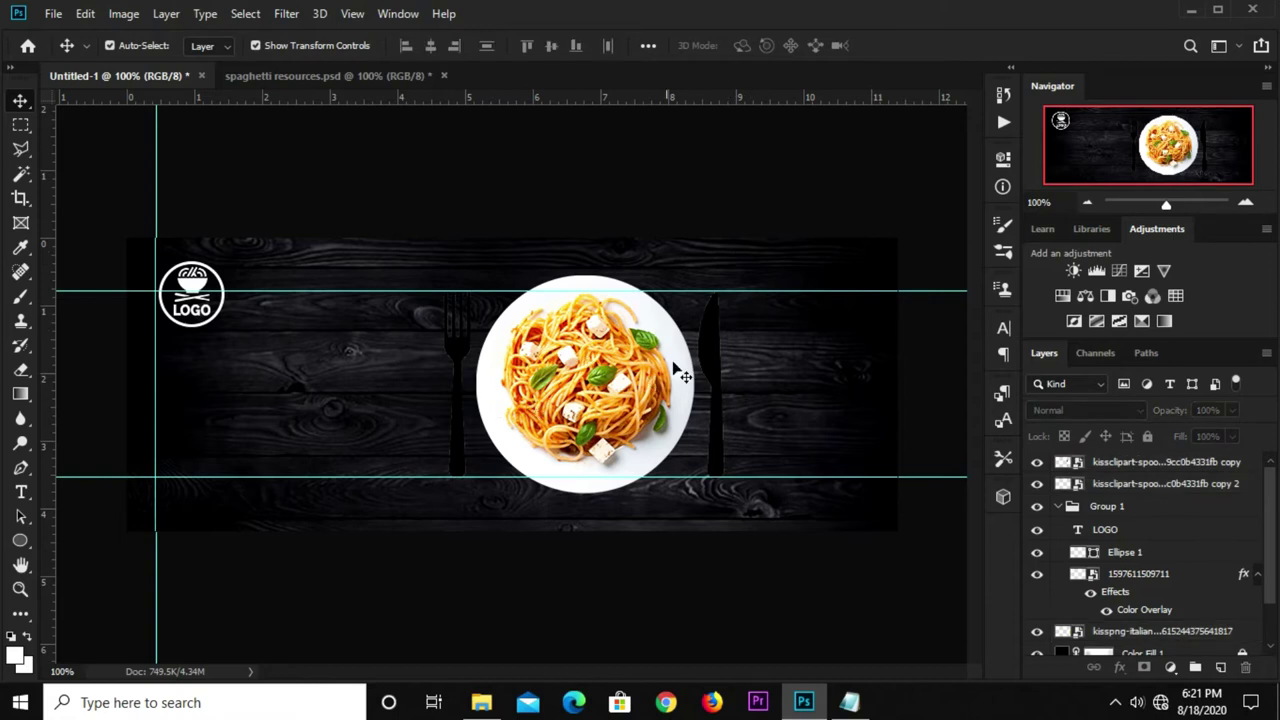
click(712, 360)
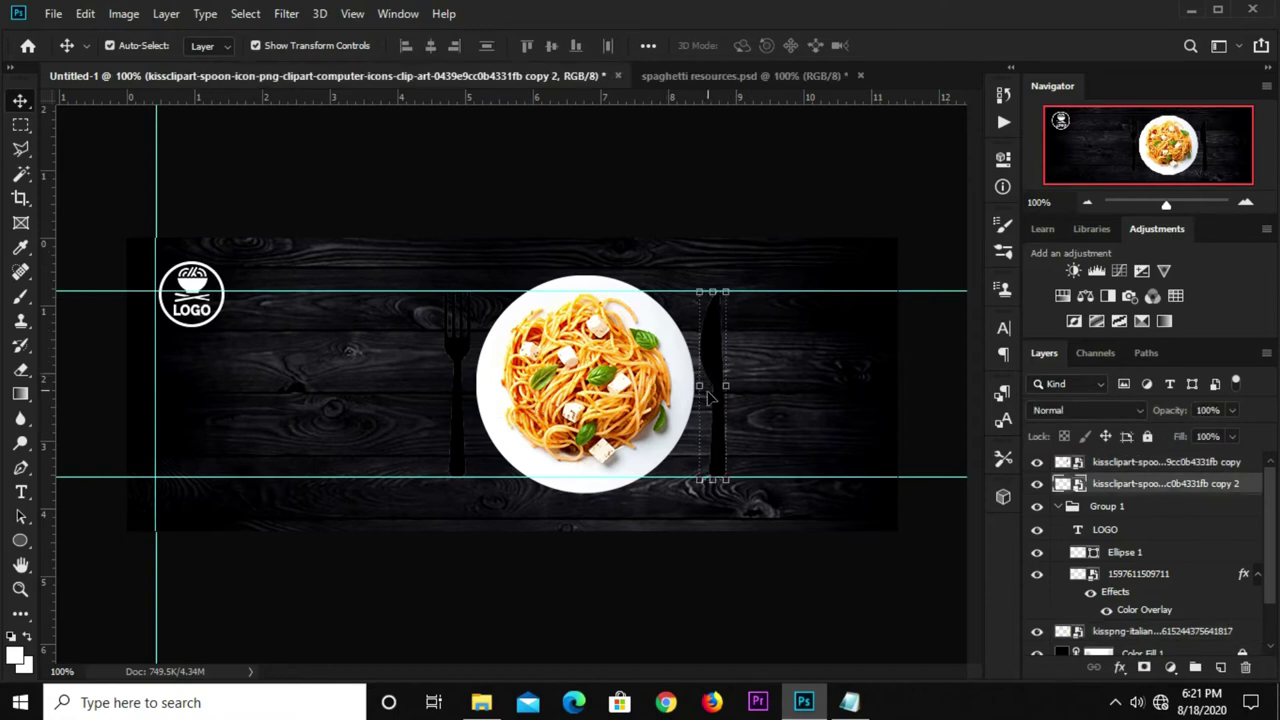
right_click(1120, 590)
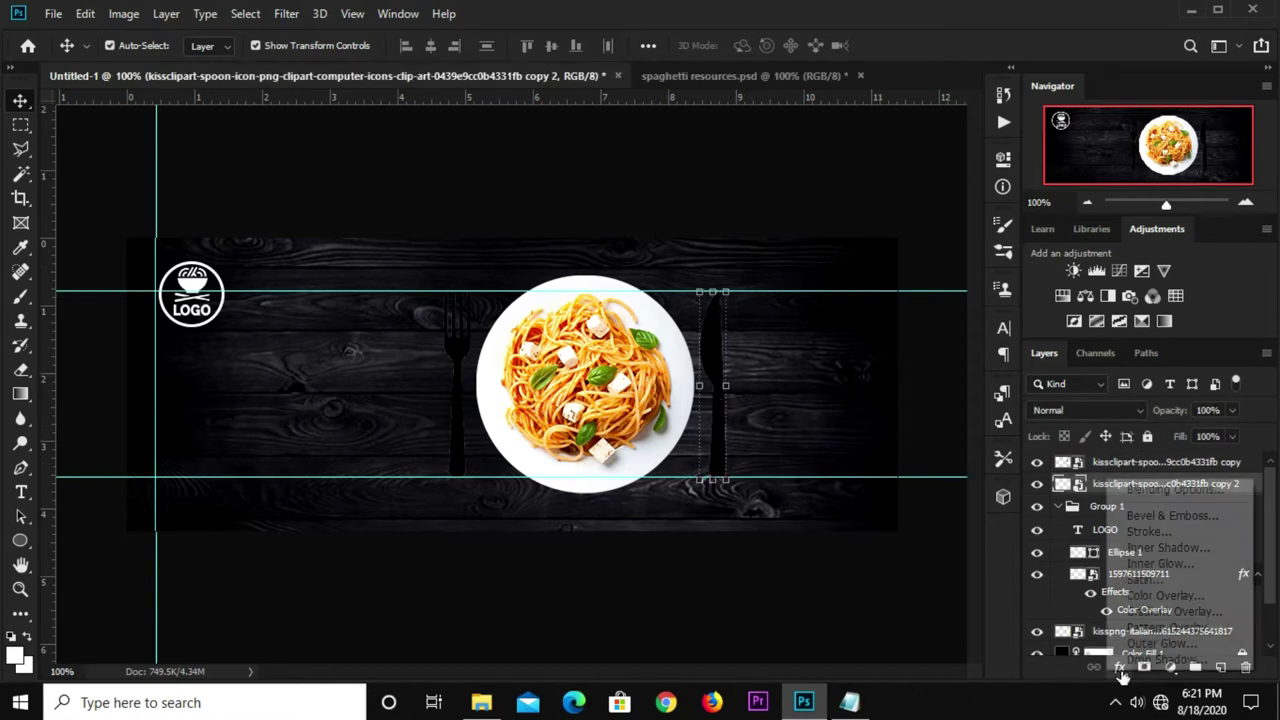
click(1132, 490)
double_click(1132, 490)
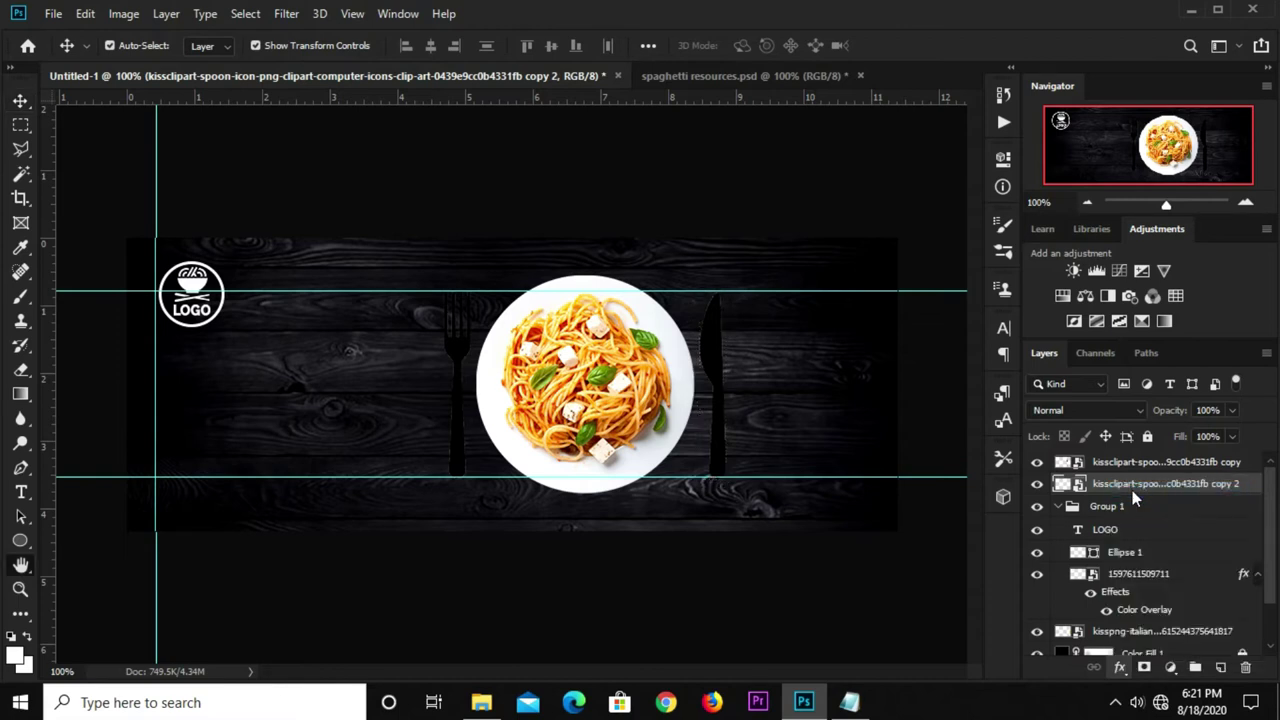
click(152, 338)
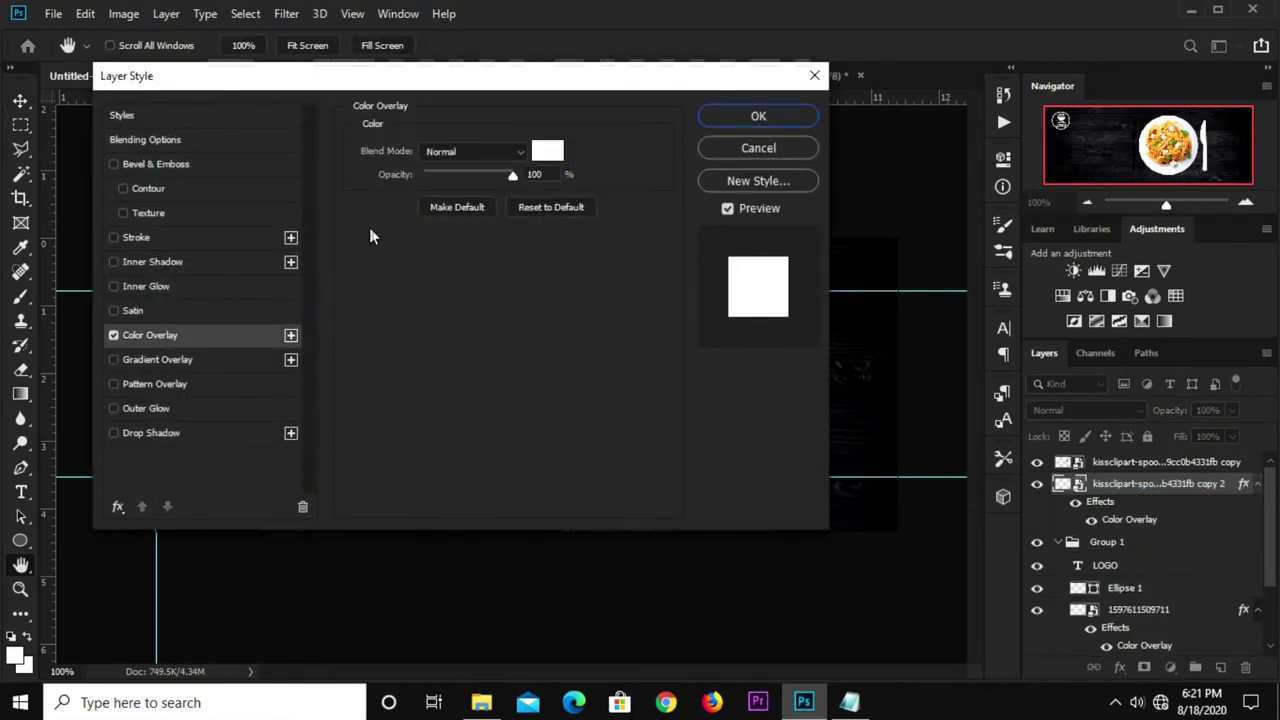
click(543, 152)
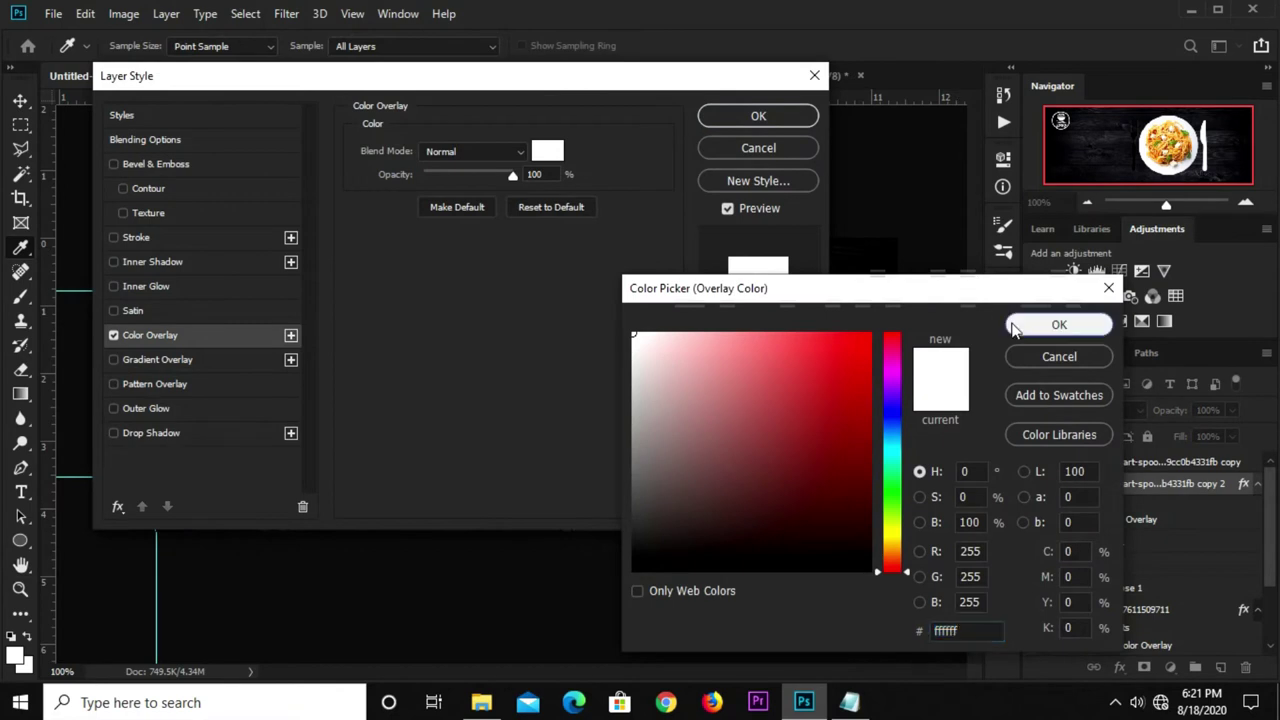
click(1059, 324)
click(750, 120)
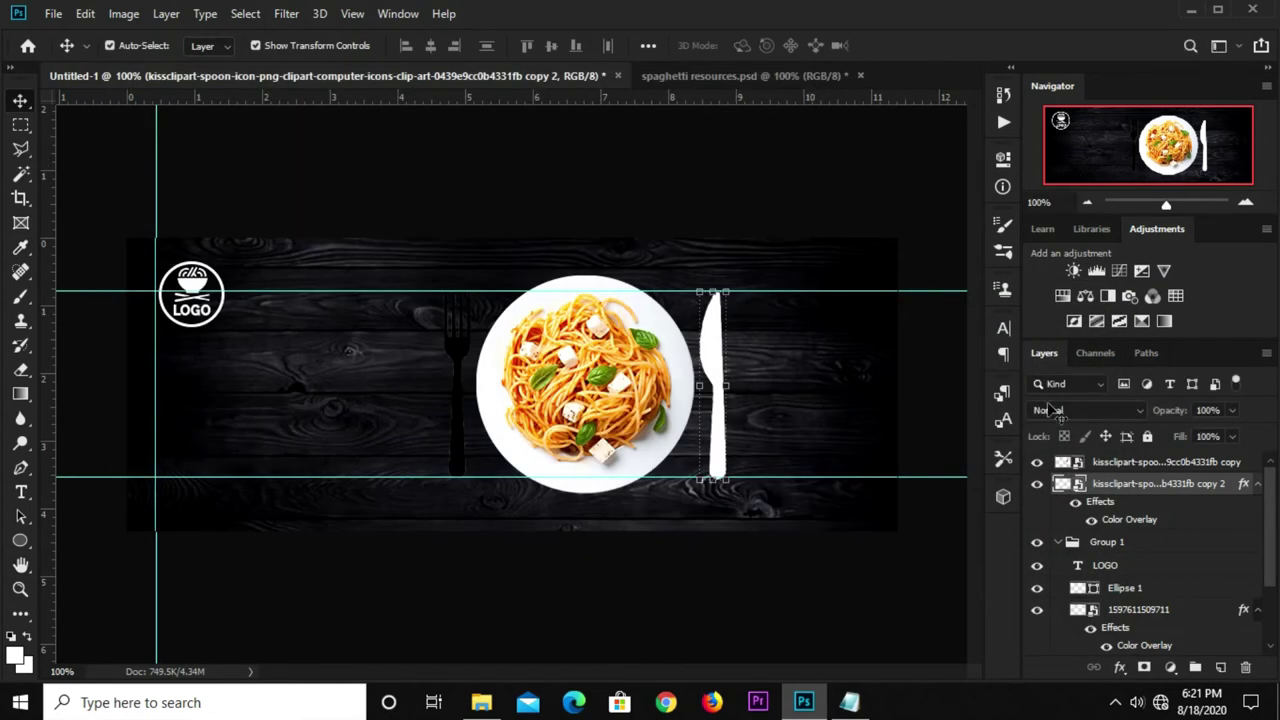
Copy the knife's layer style and paste it onto the fork.
right_click(1128, 497)
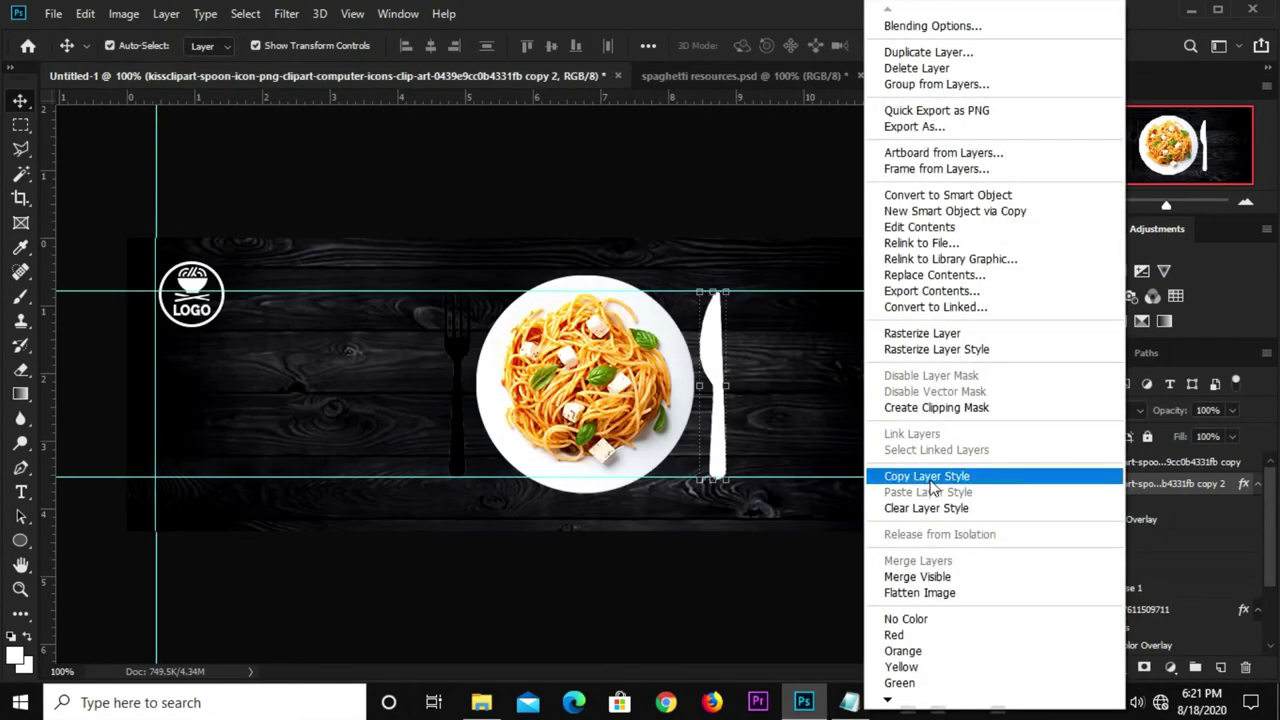
click(970, 478)
click(1100, 462)
right_click(1118, 462)
click(900, 492)
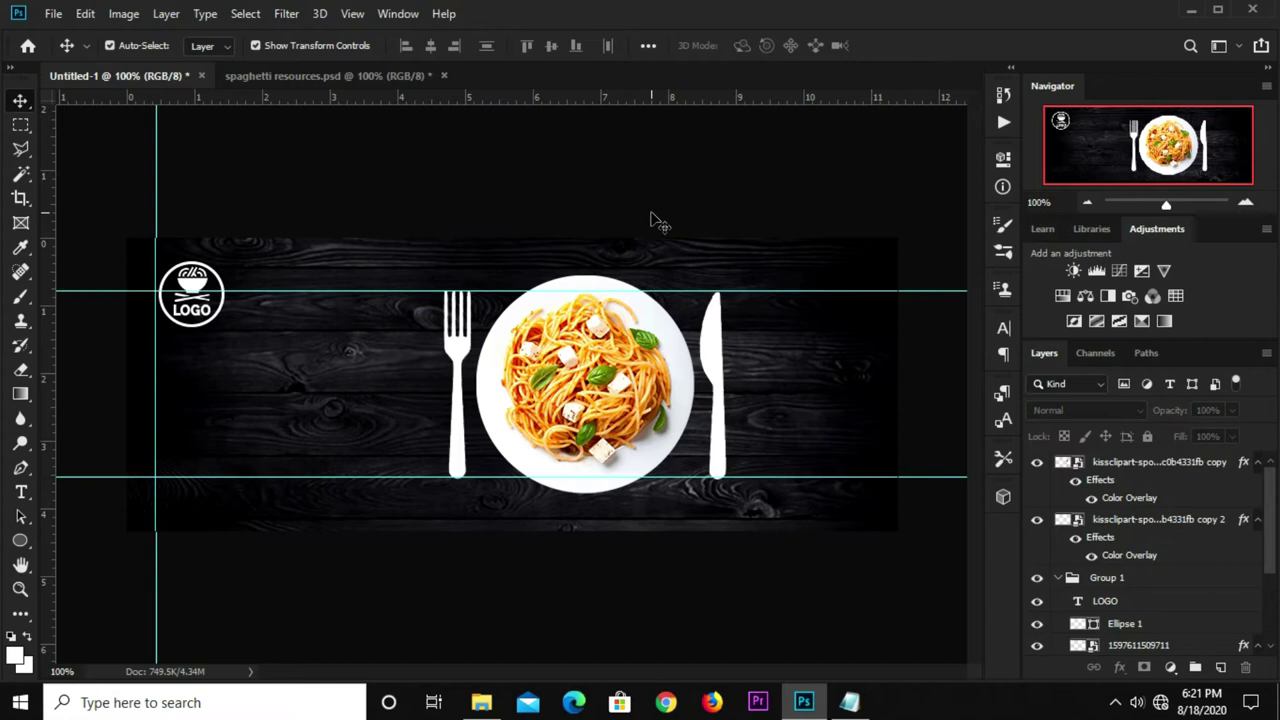
click(630, 432)
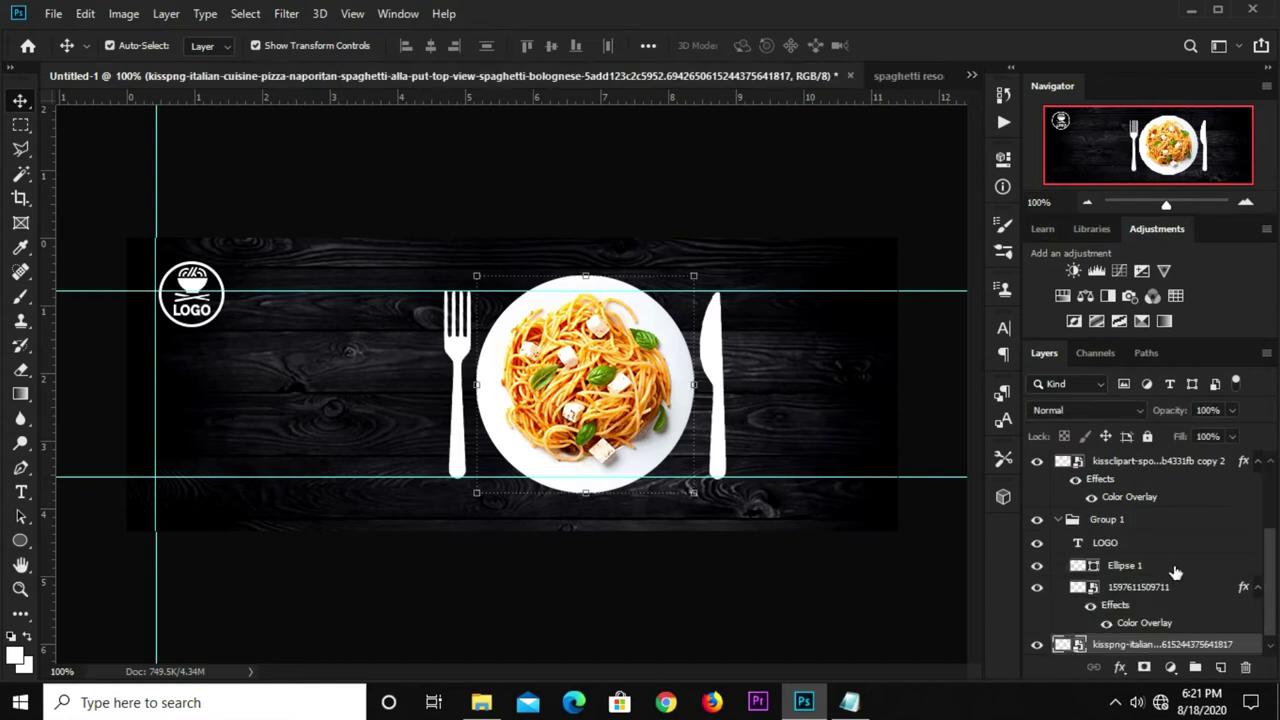
Add Layer 1 below the plate and paint a dark shadow around it with a 400 px brush.
scroll(1140, 585, down, 3)
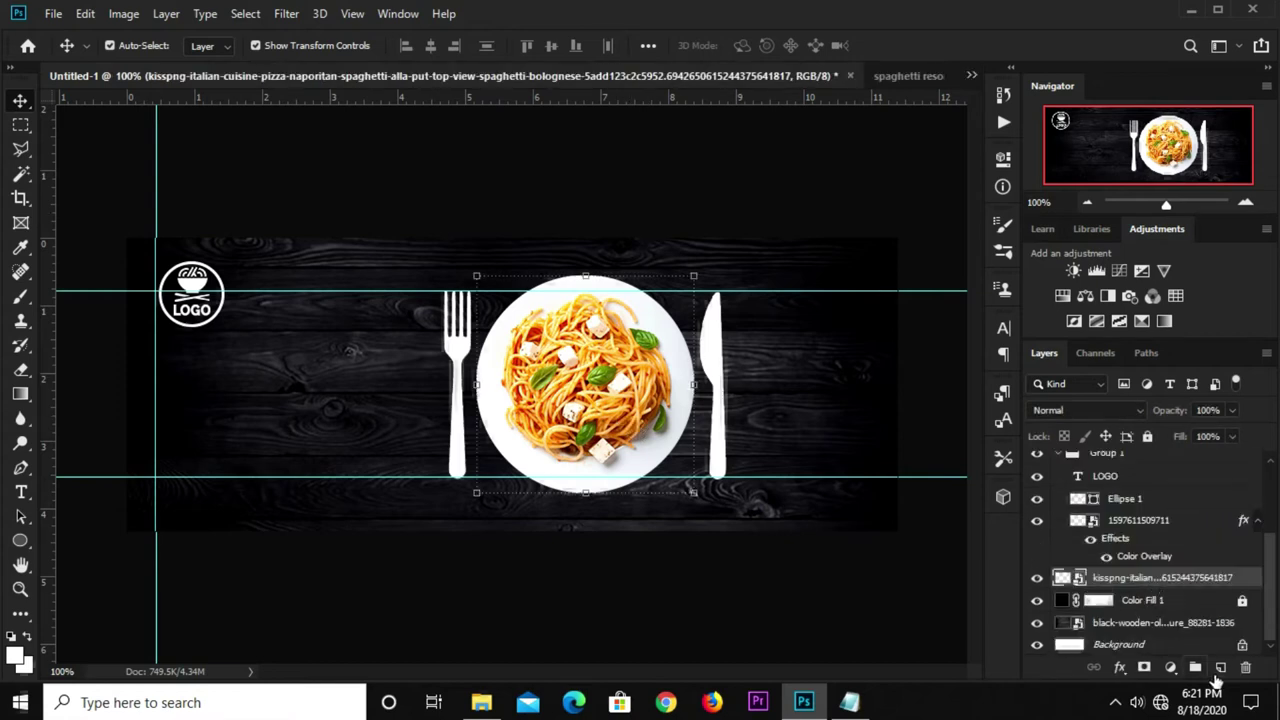
click(1220, 667)
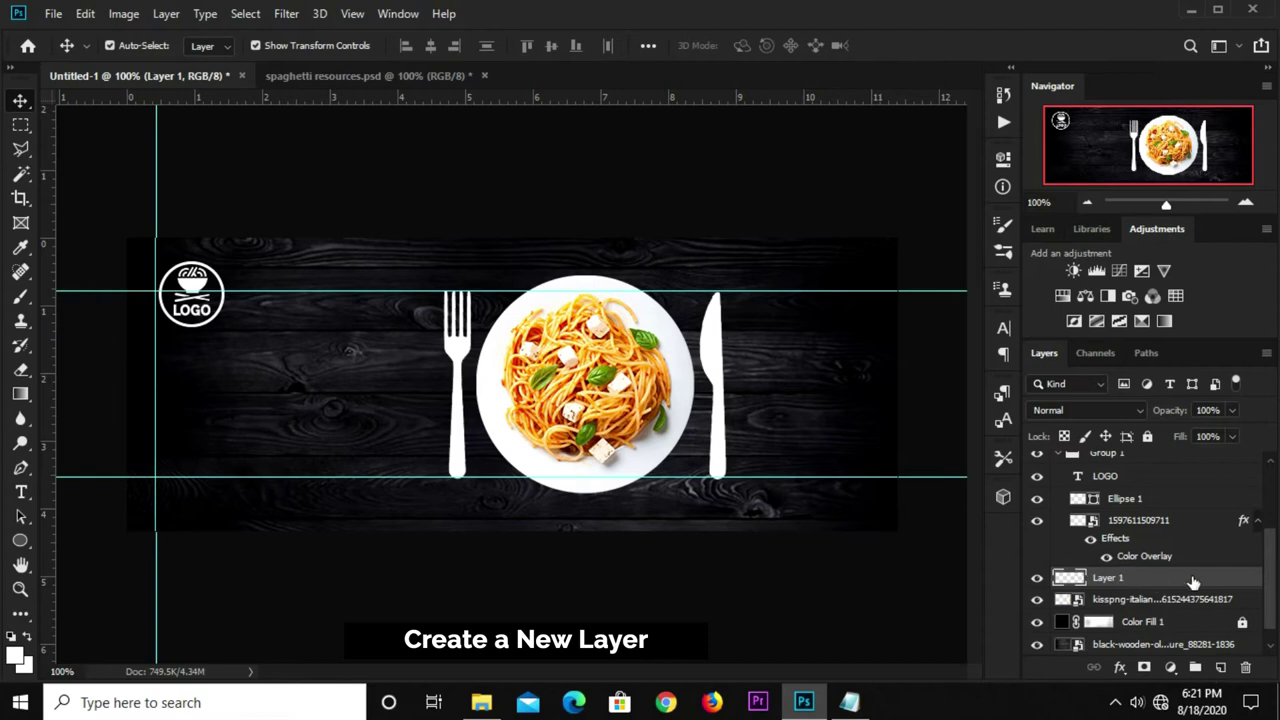
drag(1193, 582, 1180, 609)
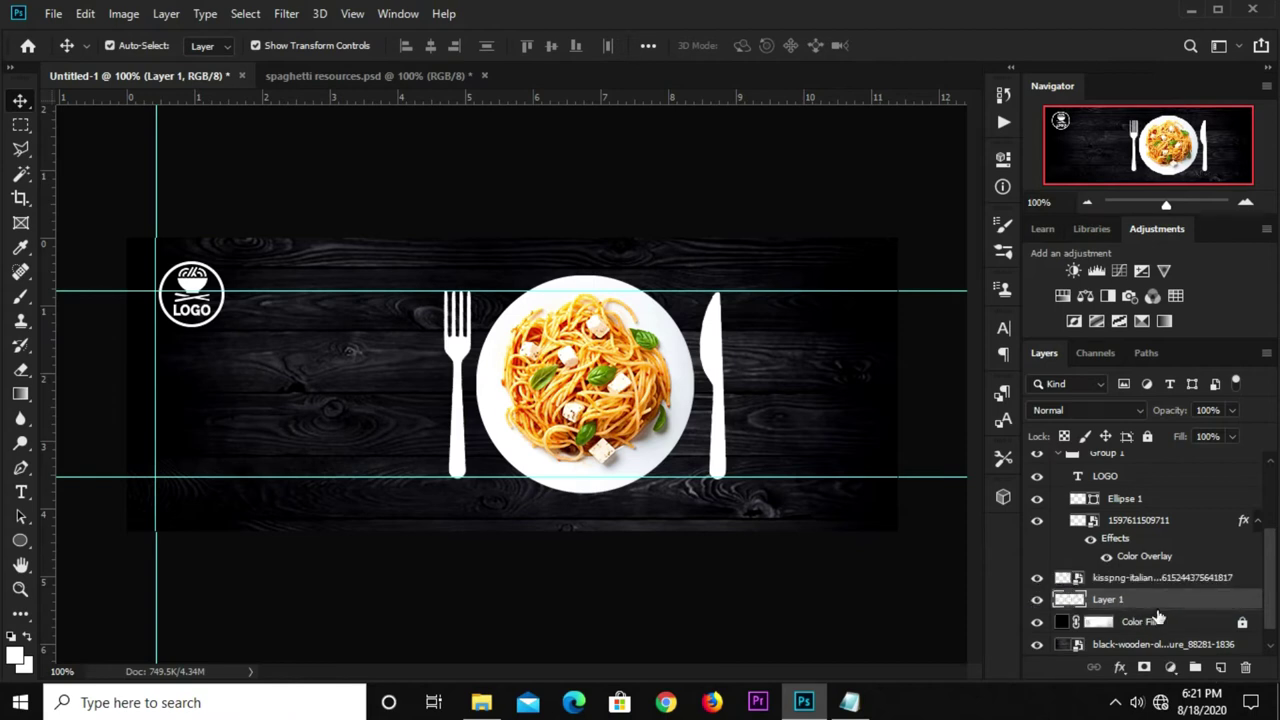
drag(22, 297, 84, 300)
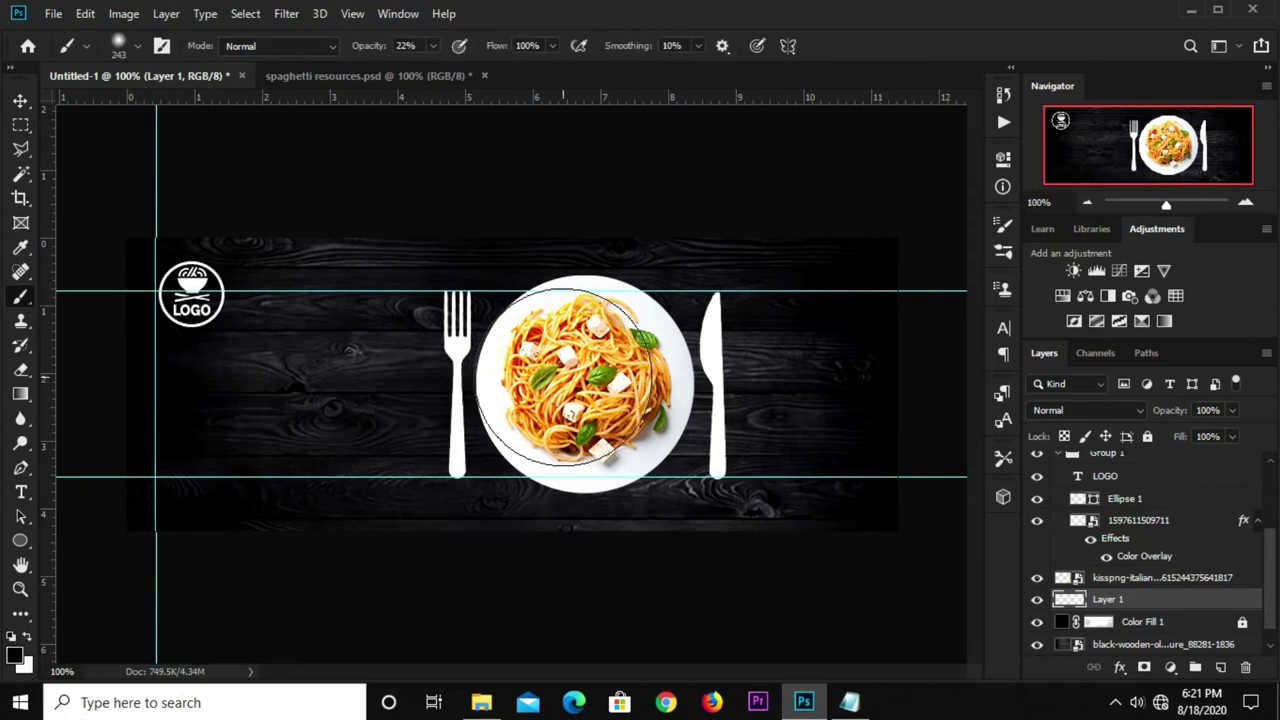
key(bracketright)
key(bracketright)
key(bracketright)
key(bracketright)
key(bracketright)
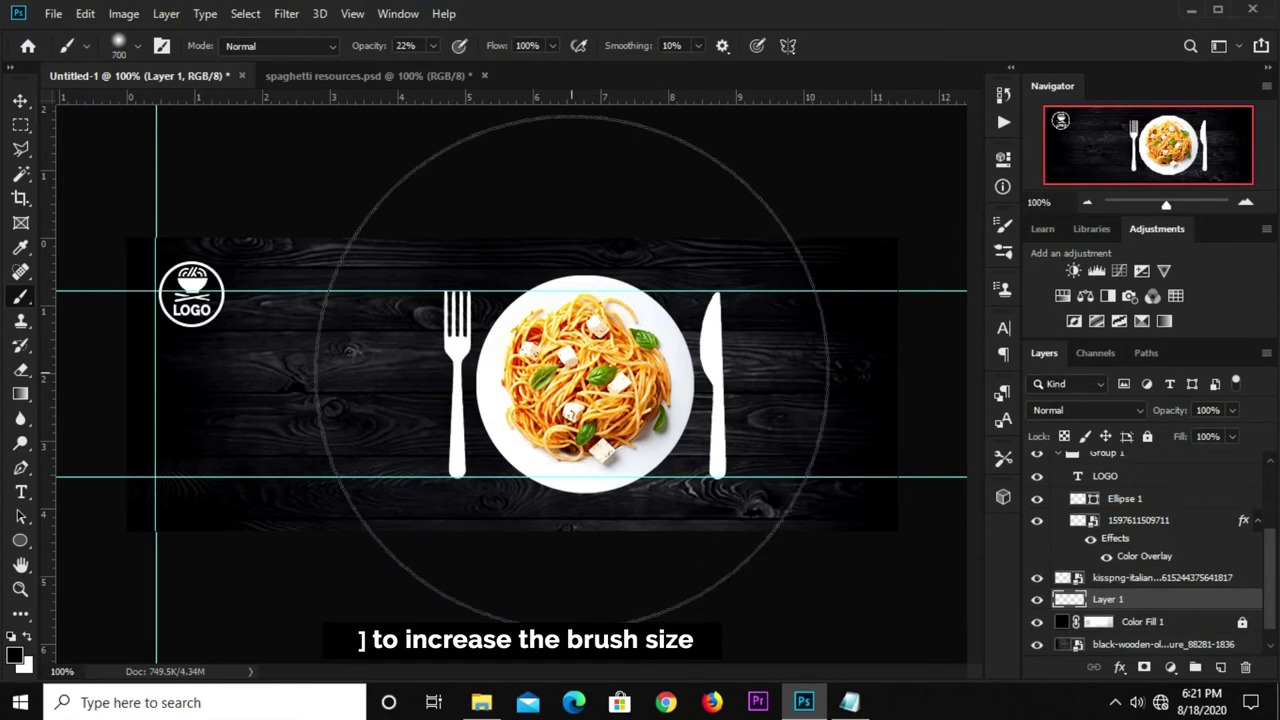
key(bracketleft)
key(bracketleft)
key(bracketright)
click(583, 382)
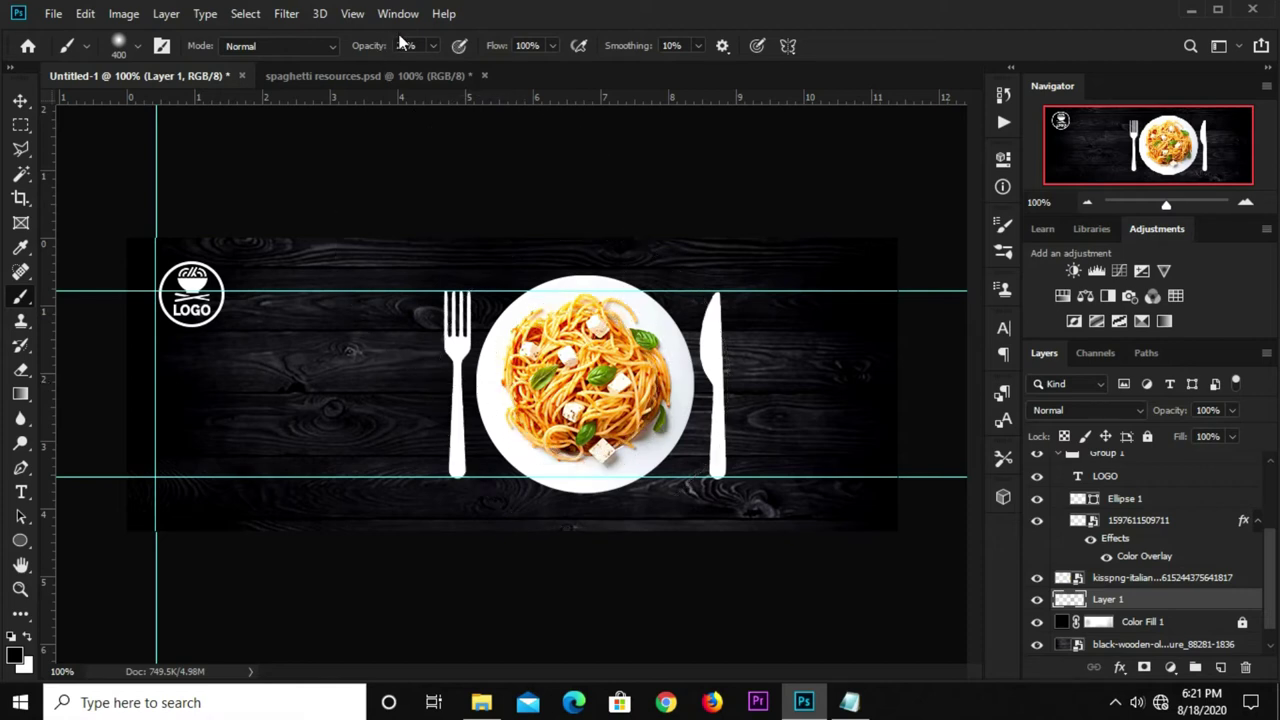
Darken the area below the plate and lower Layer 1's opacity to 86%.
click(431, 46)
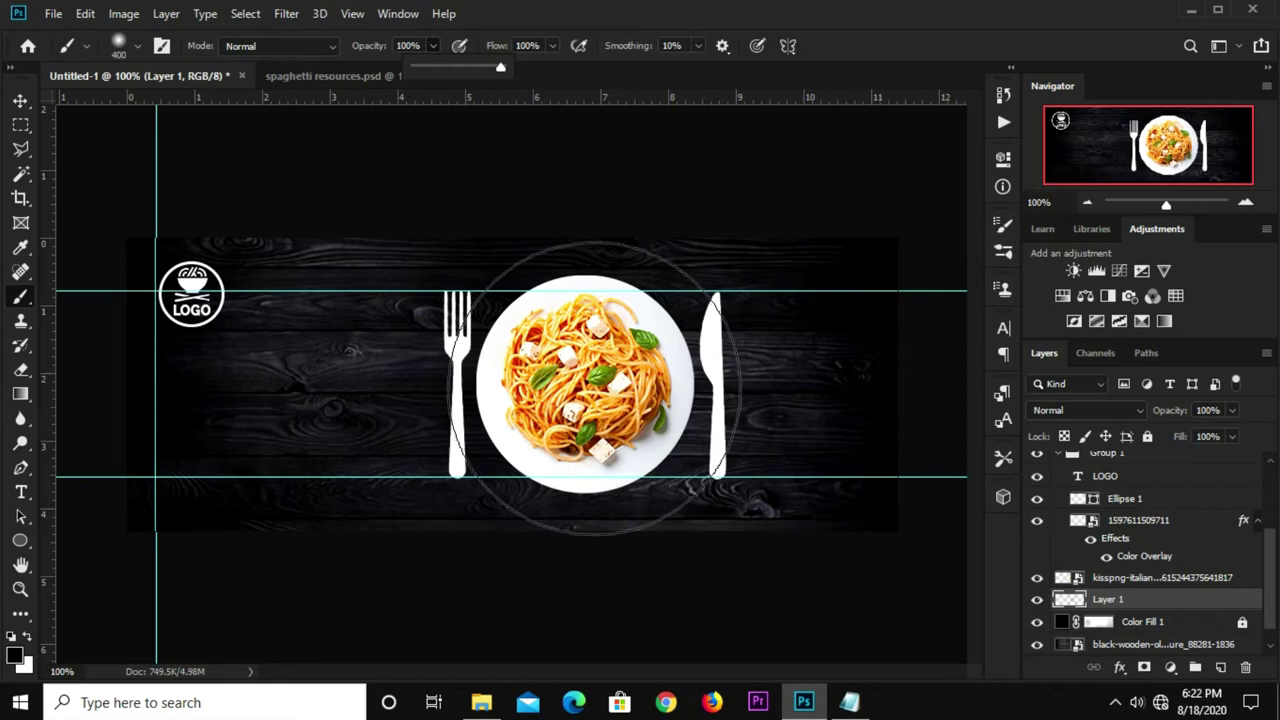
click(590, 384)
key(v)
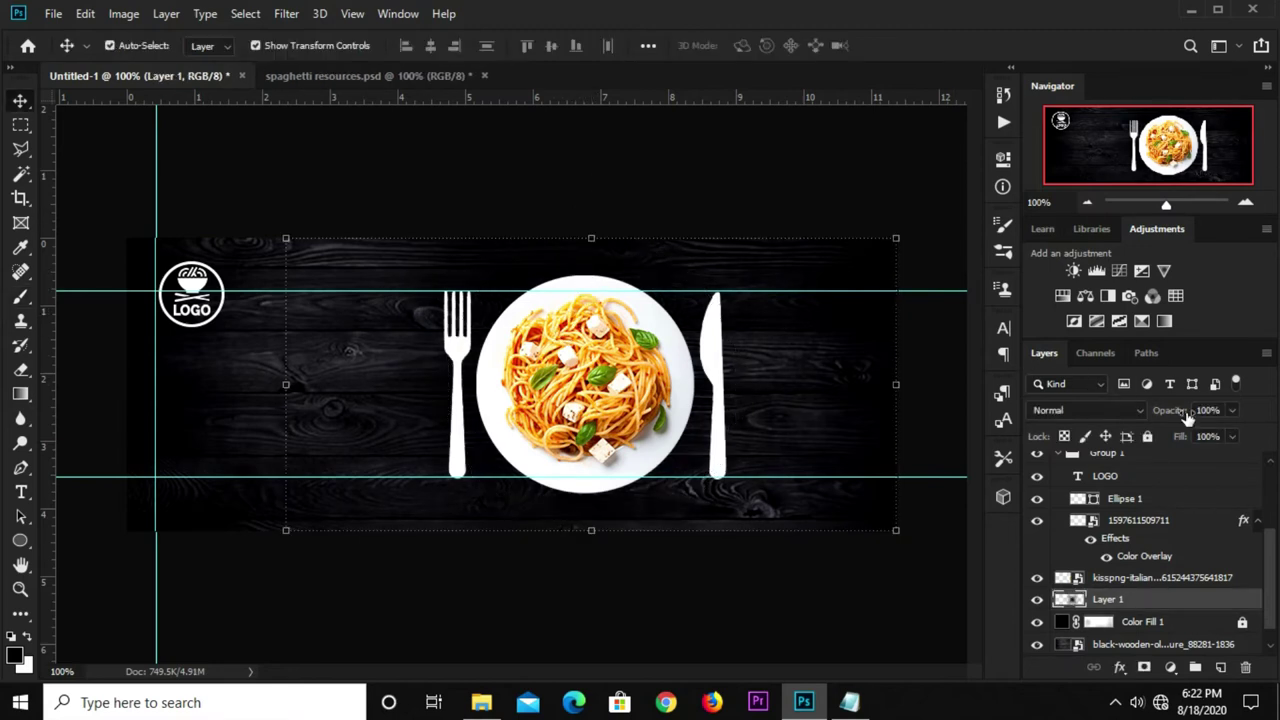
click(1231, 410)
drag(1228, 433, 1222, 437)
click(812, 190)
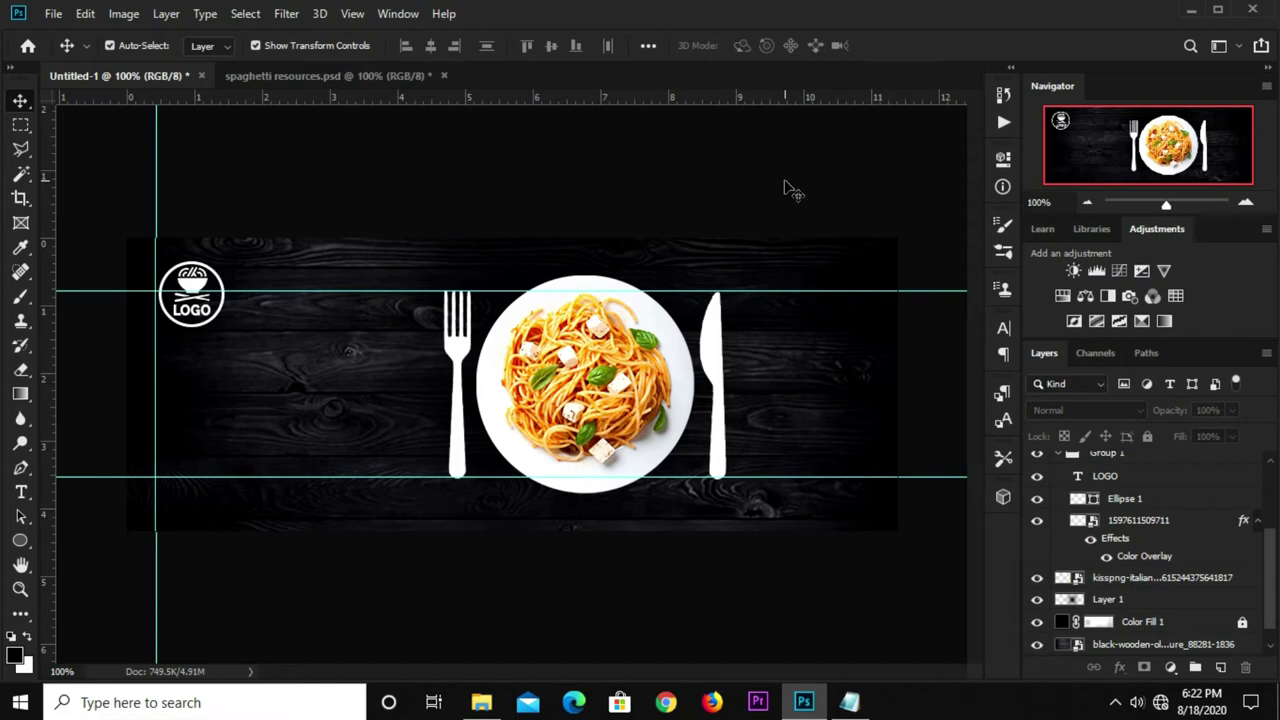
Copy the word 'Spaghetti' from the Notepad notes.
click(20, 492)
click(829, 666)
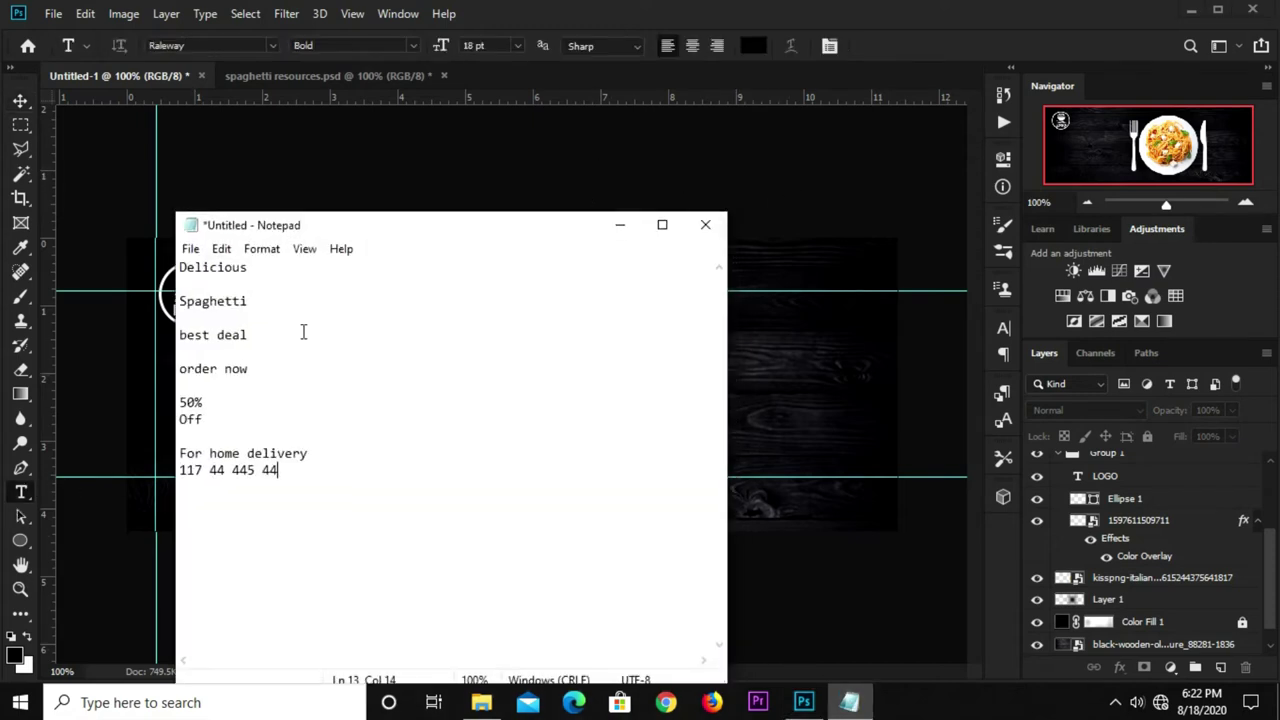
key(alt+Tab)
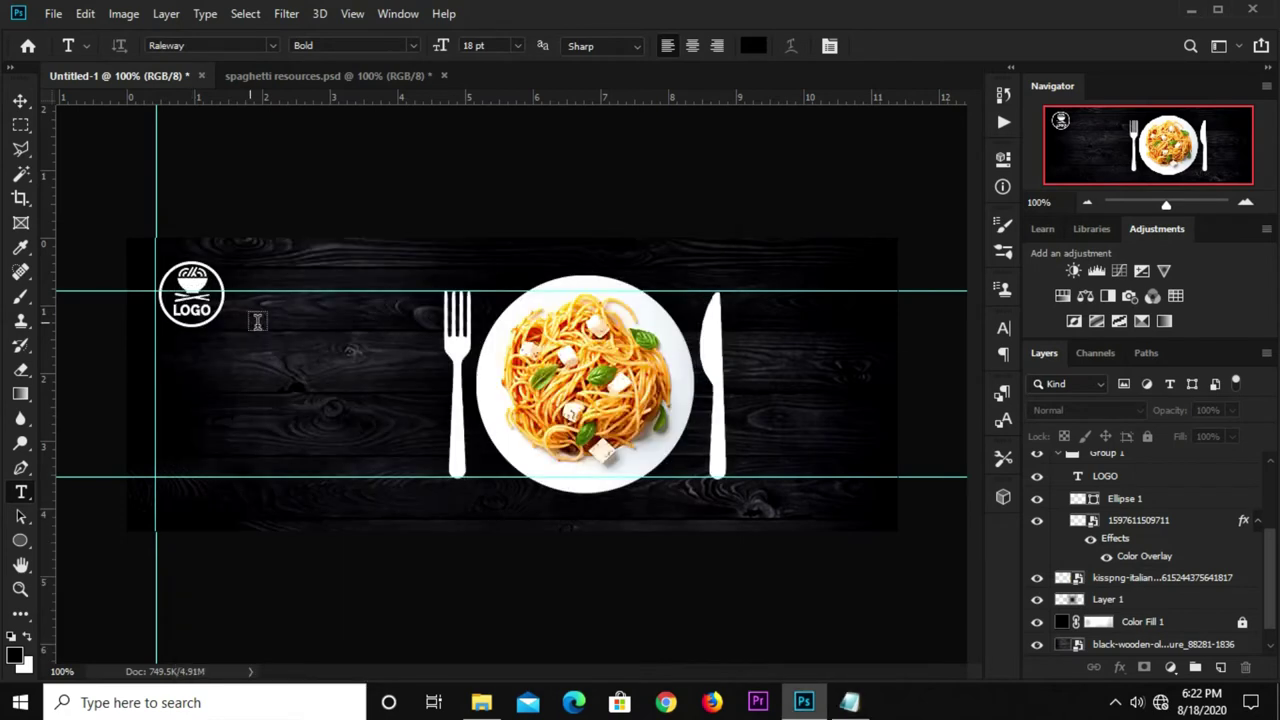
click(849, 702)
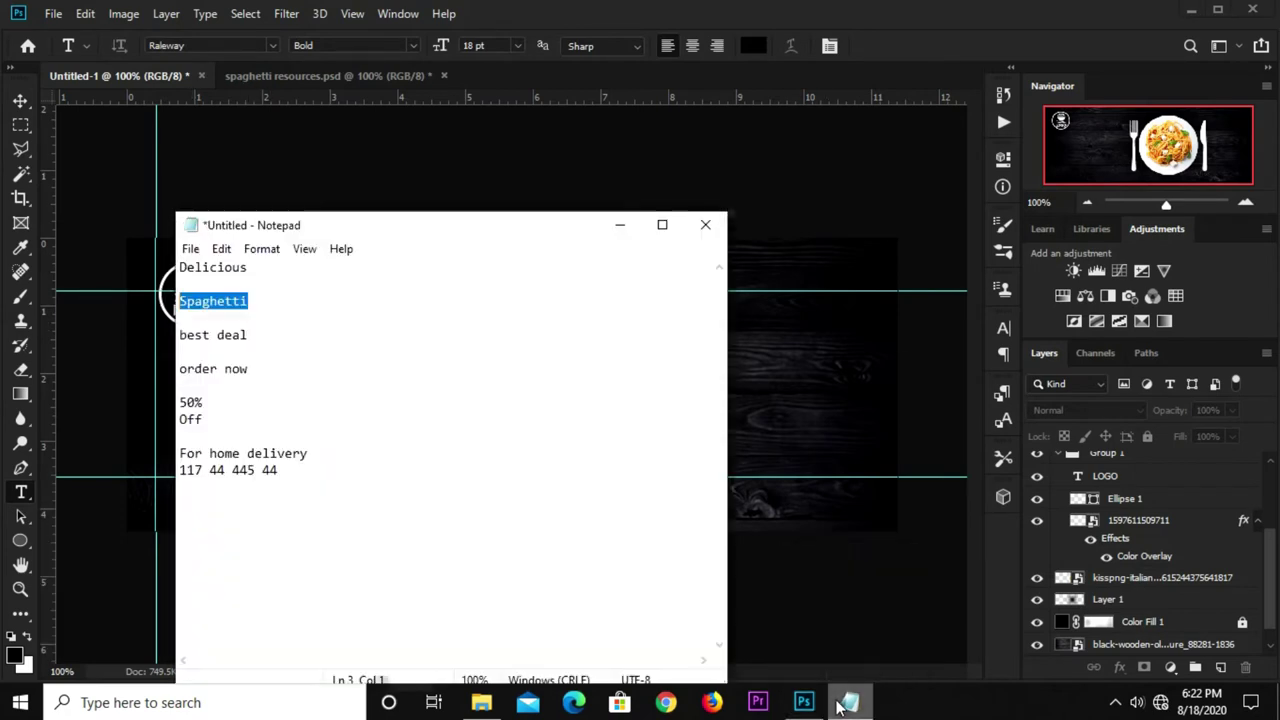
right_click(204, 291)
click(243, 354)
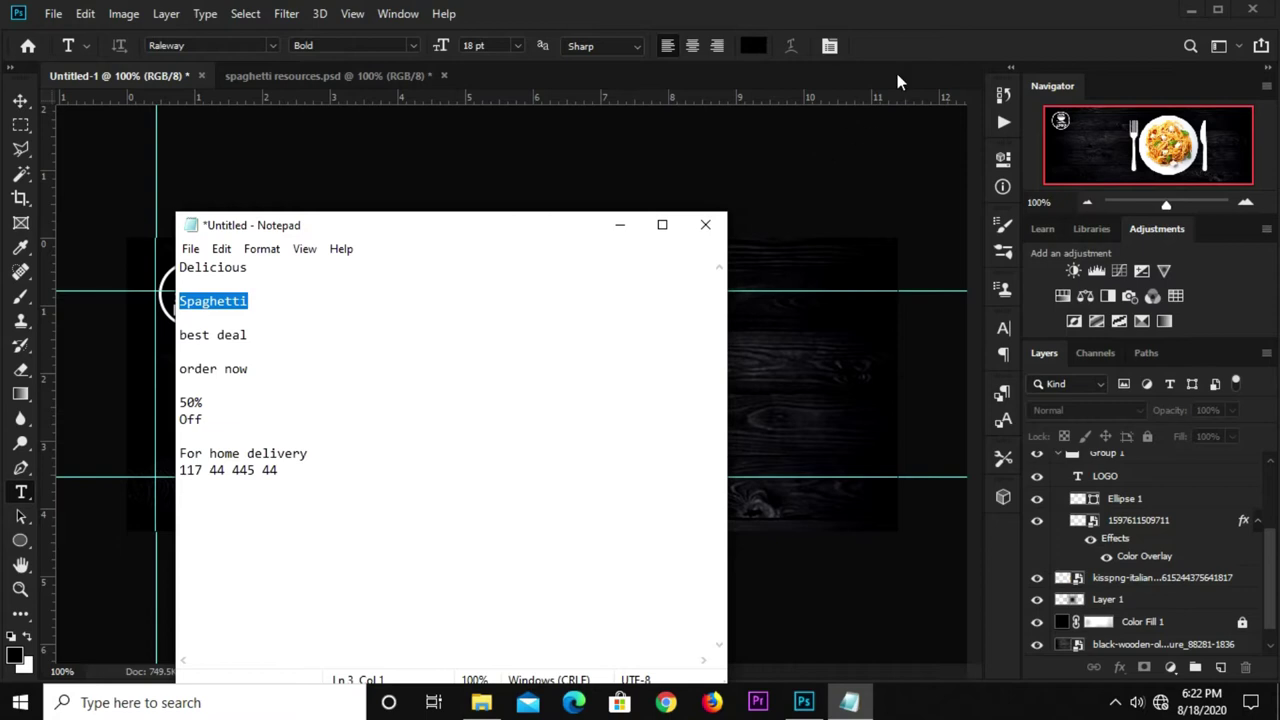
Paste 'Spaghetti' as a text layer below the logo and colour it #ffffff.
click(897, 80)
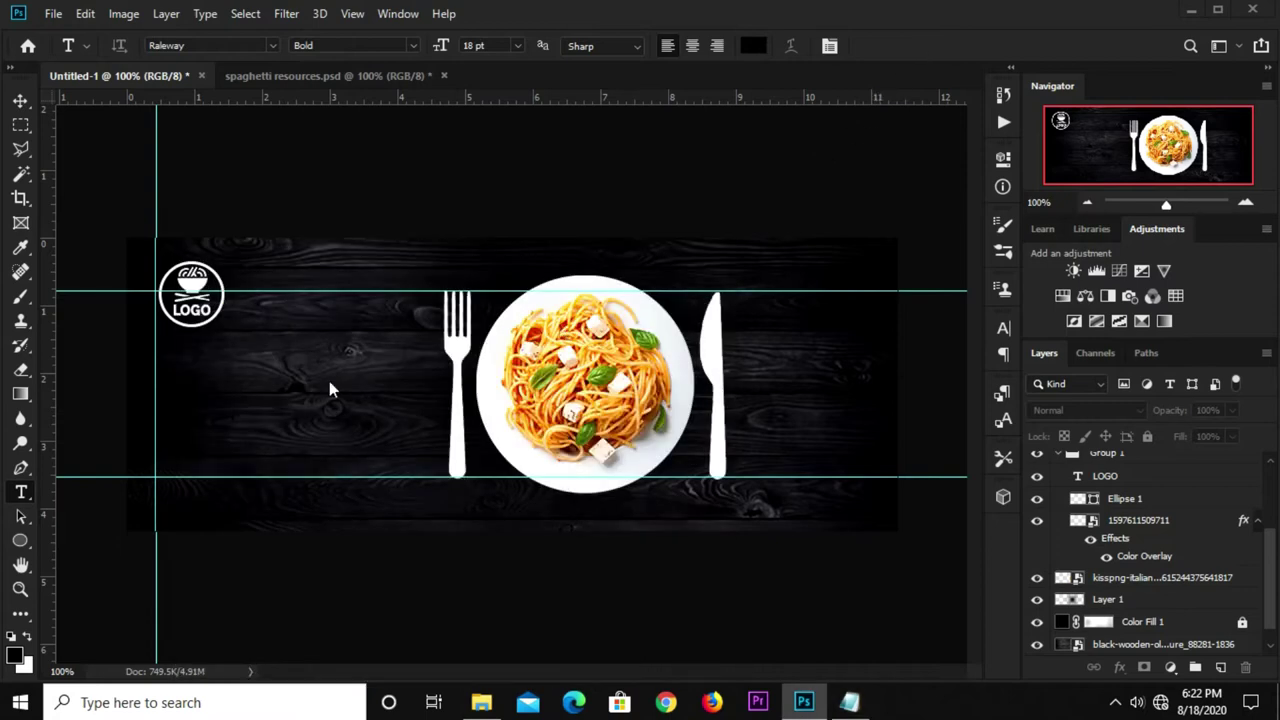
click(230, 345)
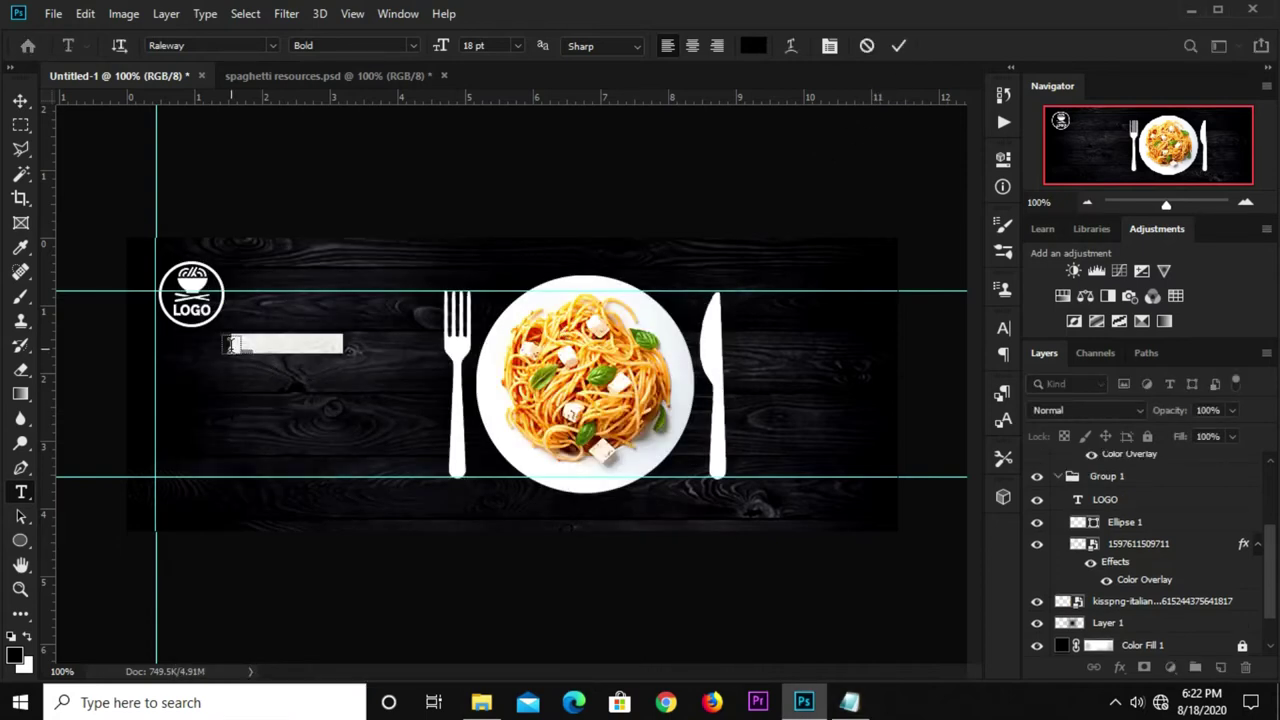
key(ctrl+v)
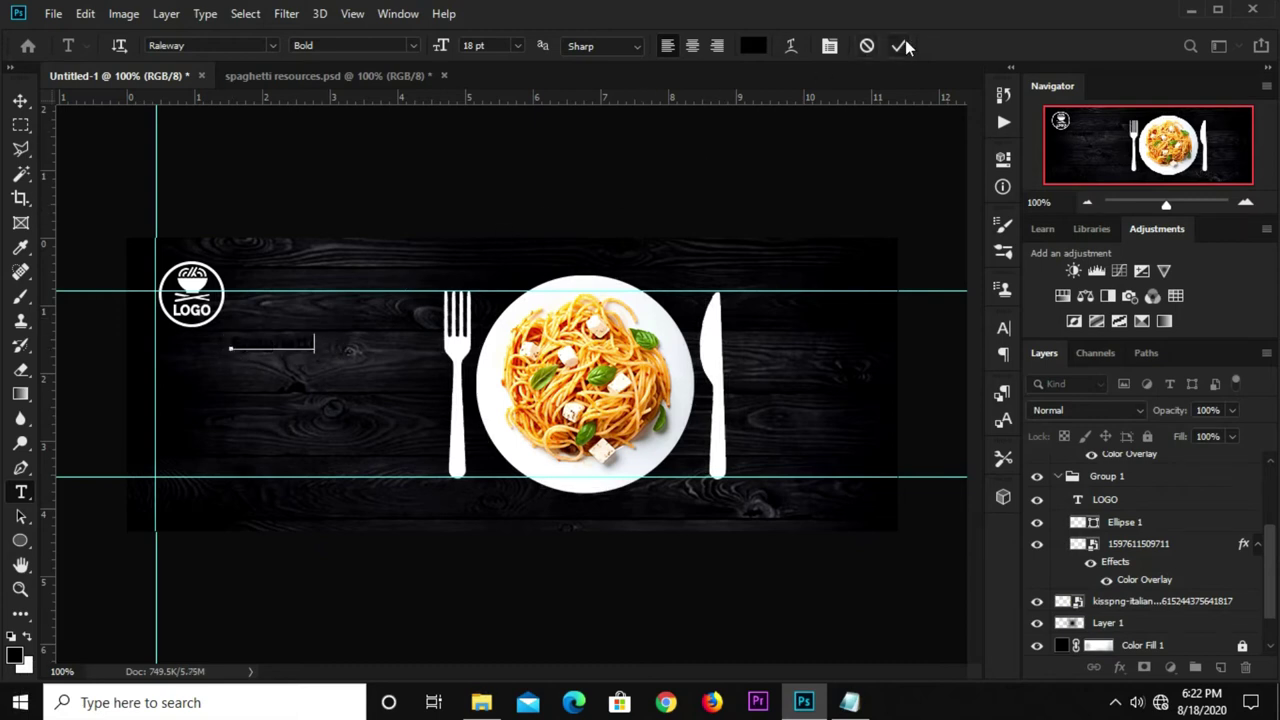
click(811, 146)
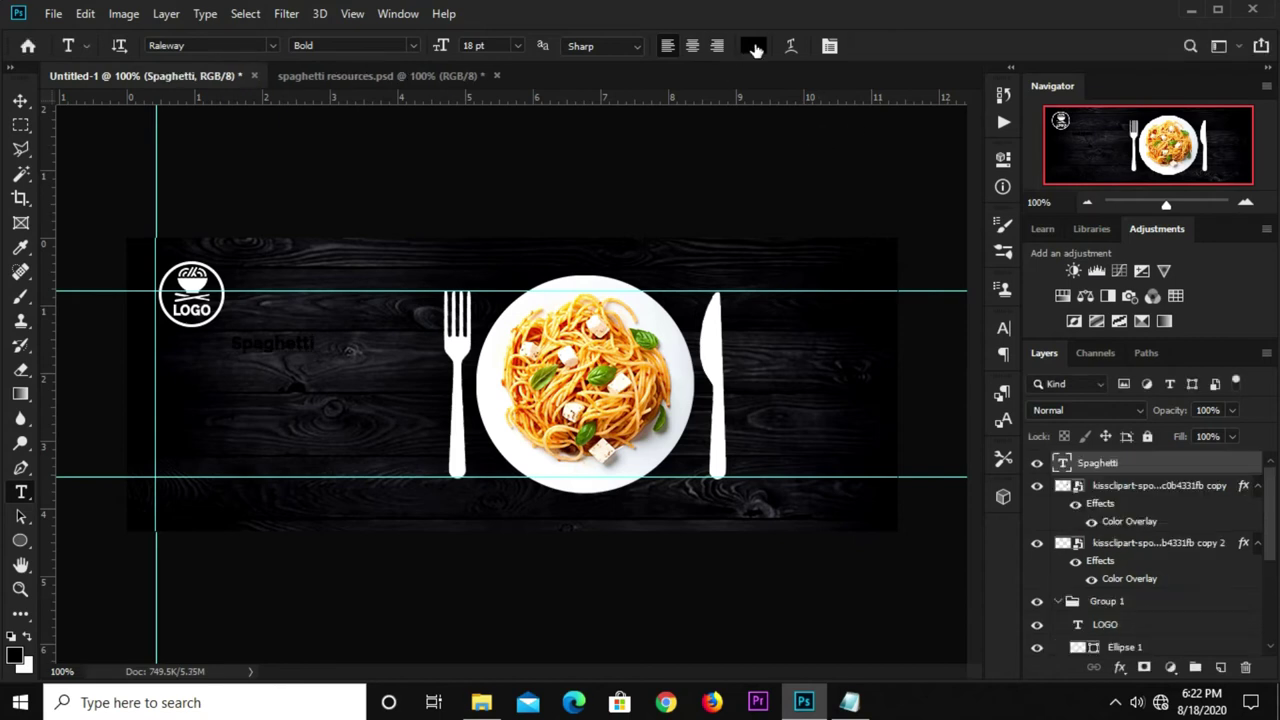
click(755, 46)
text(ffffff)
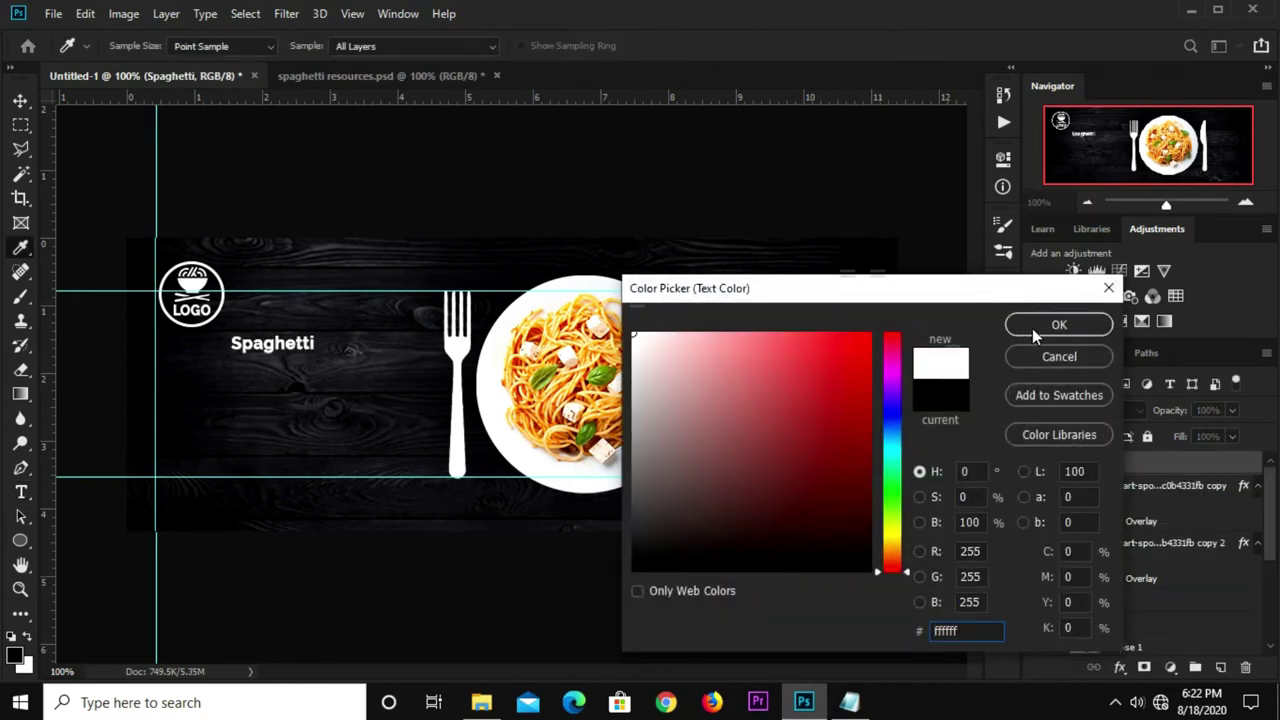
click(1040, 328)
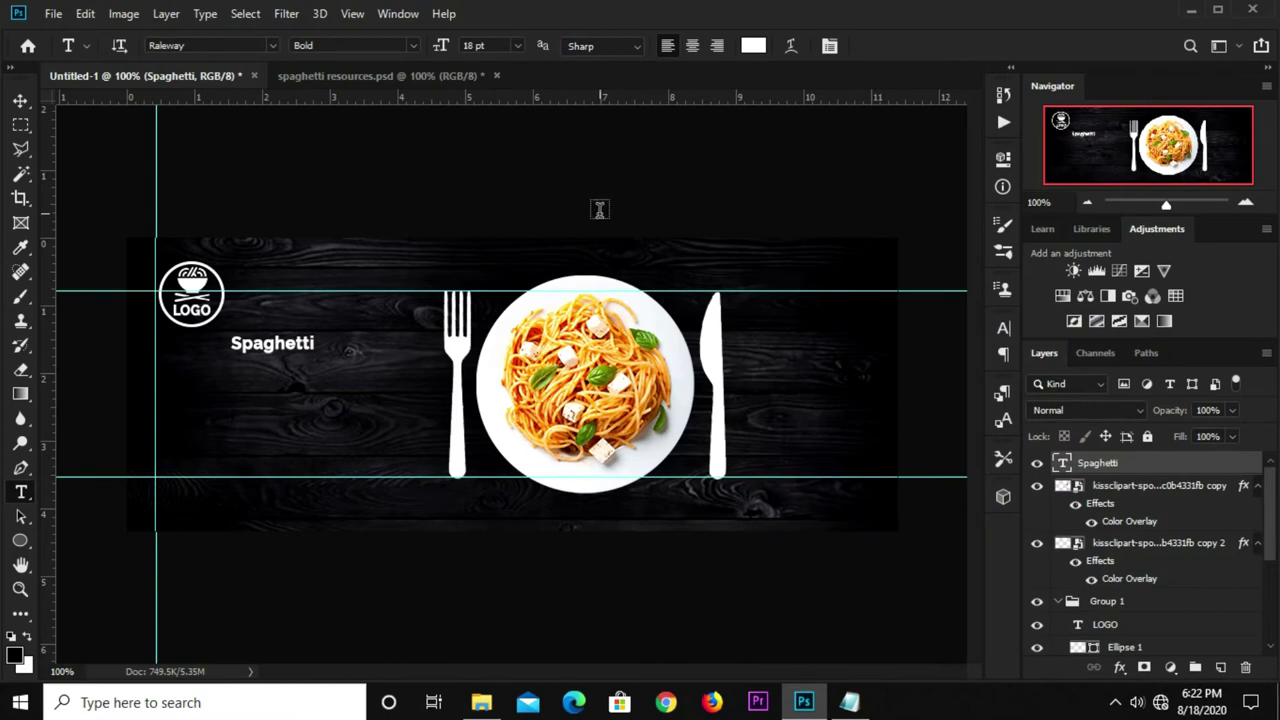
click(19, 104)
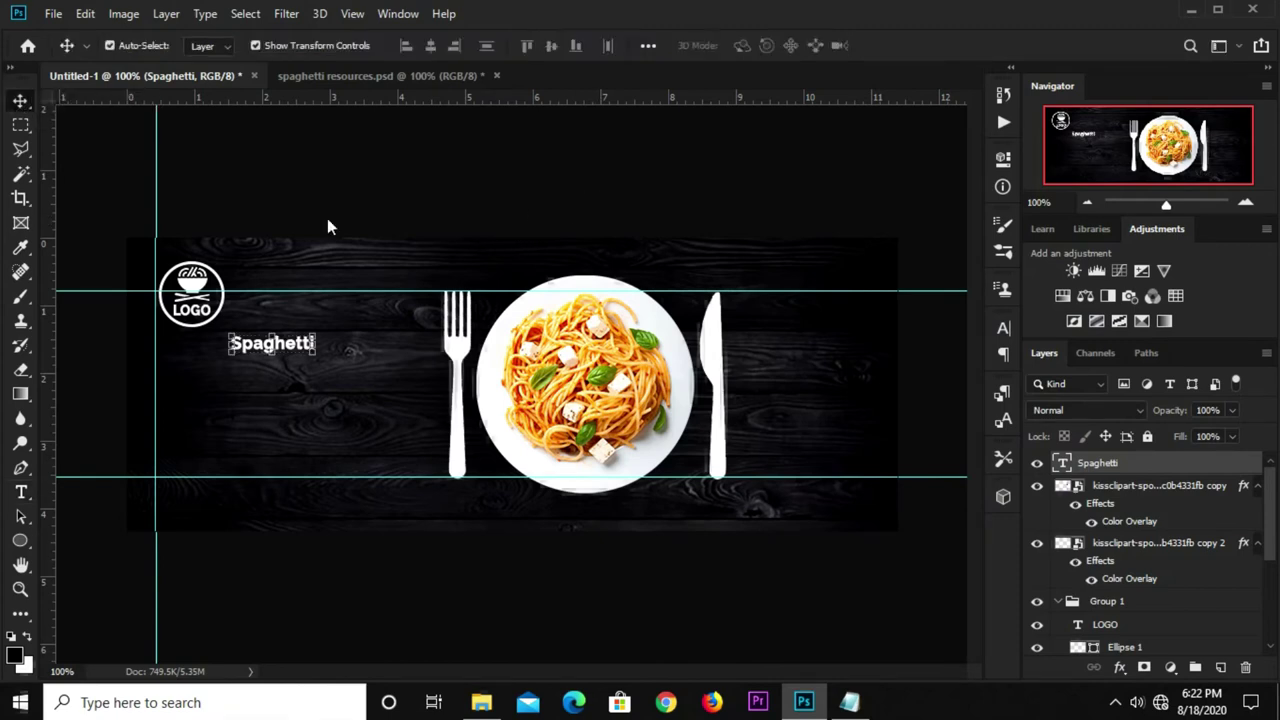
Set the Spaghetti text's font to SmoothiesPERSONALUSEONLY.
click(565, 207)
click(300, 345)
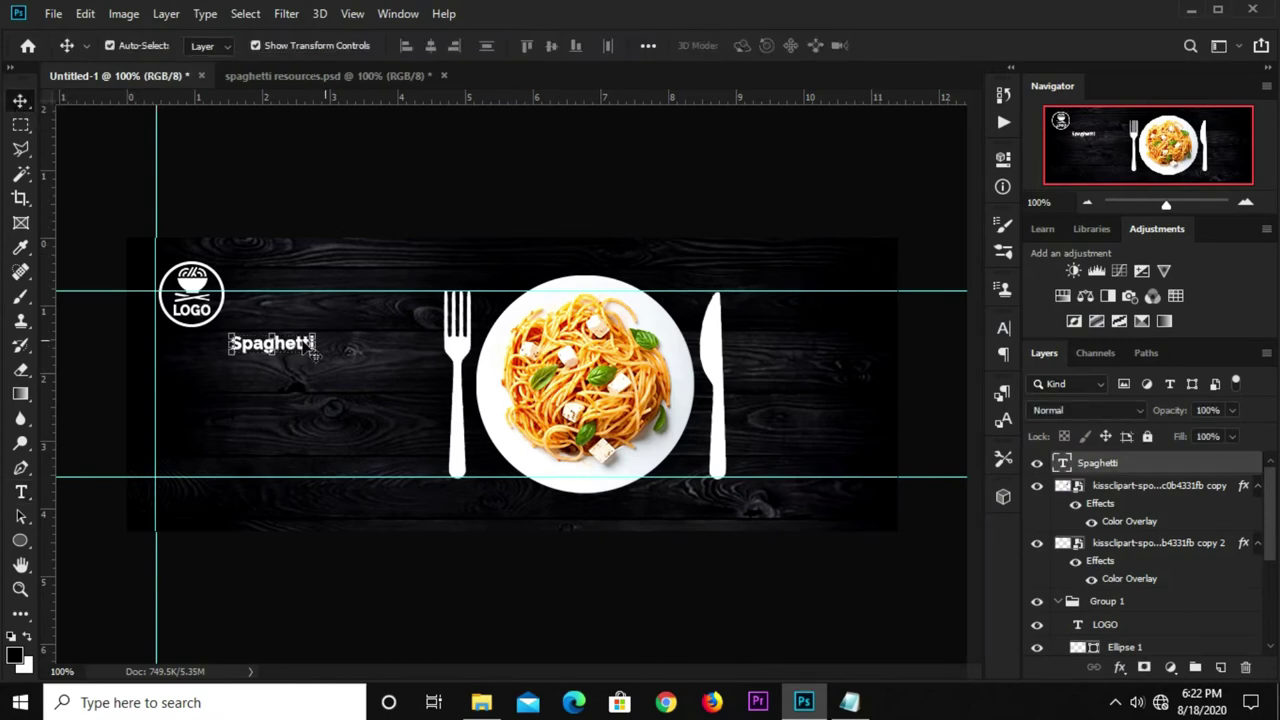
click(1004, 329)
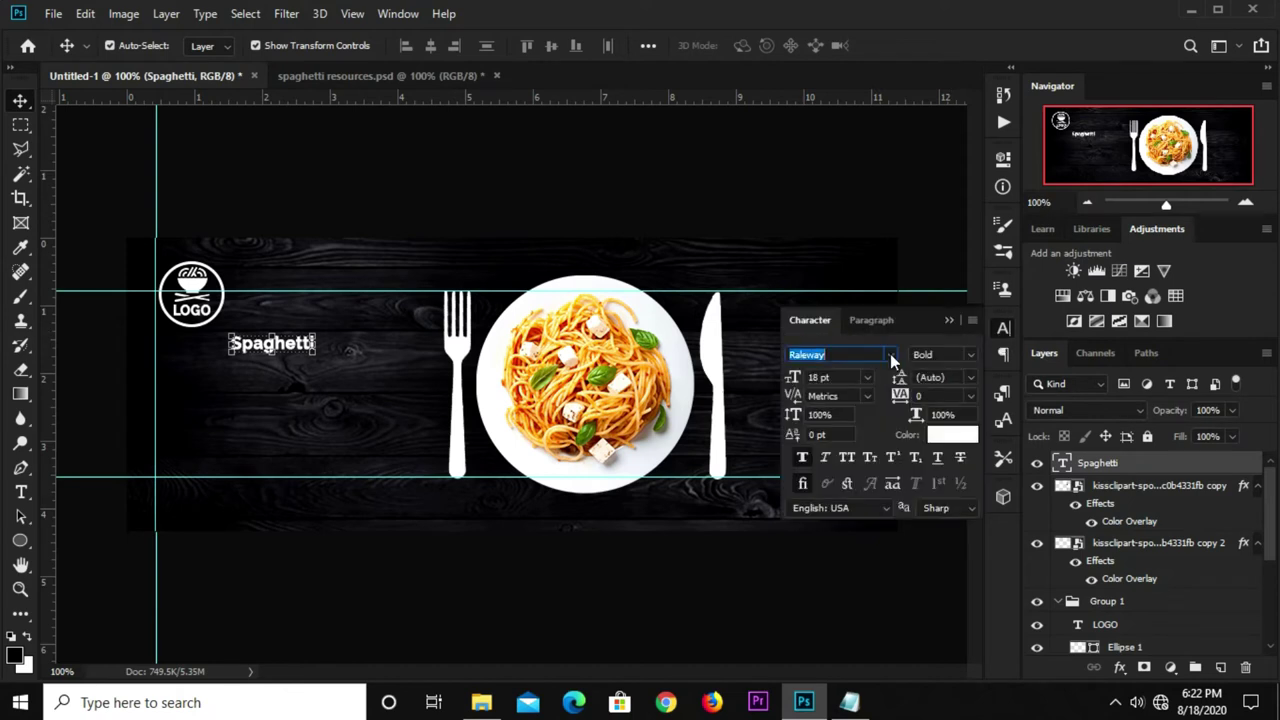
click(891, 357)
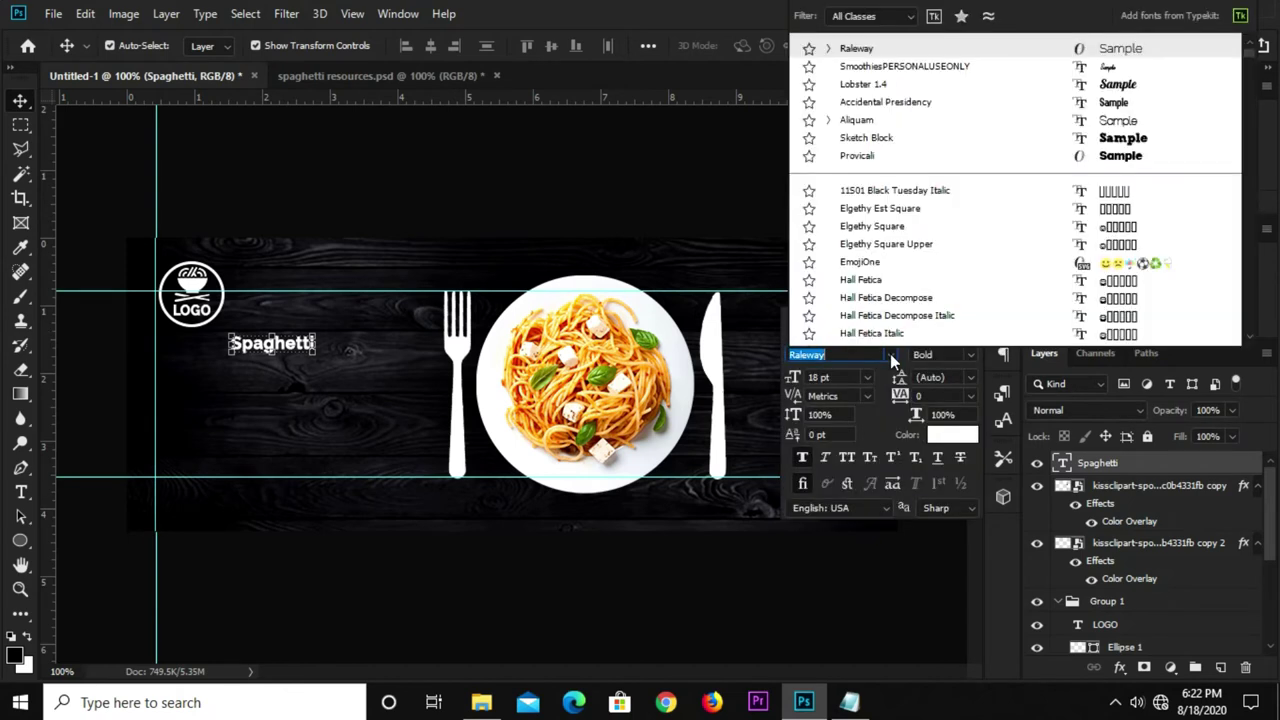
click(898, 68)
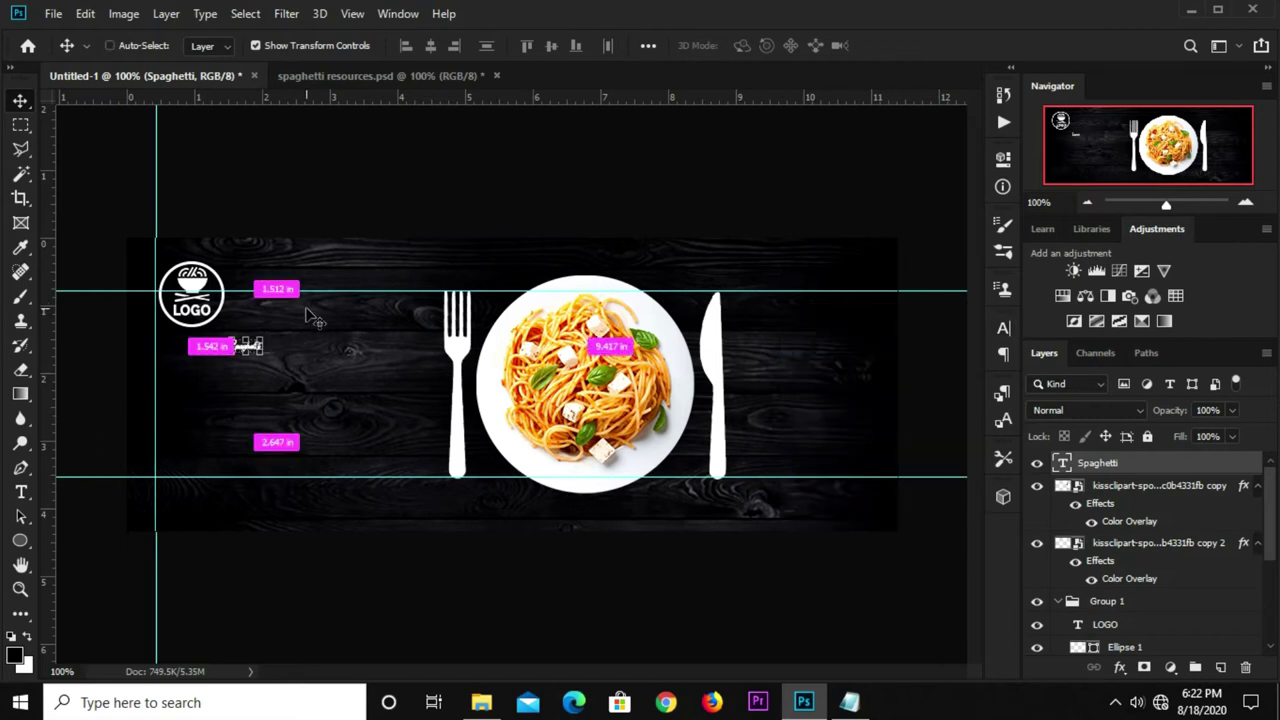
Enlarge the Spaghetti text under the logo and set its size to 126 pt.
key(ctrl+t)
drag(263, 354, 455, 458)
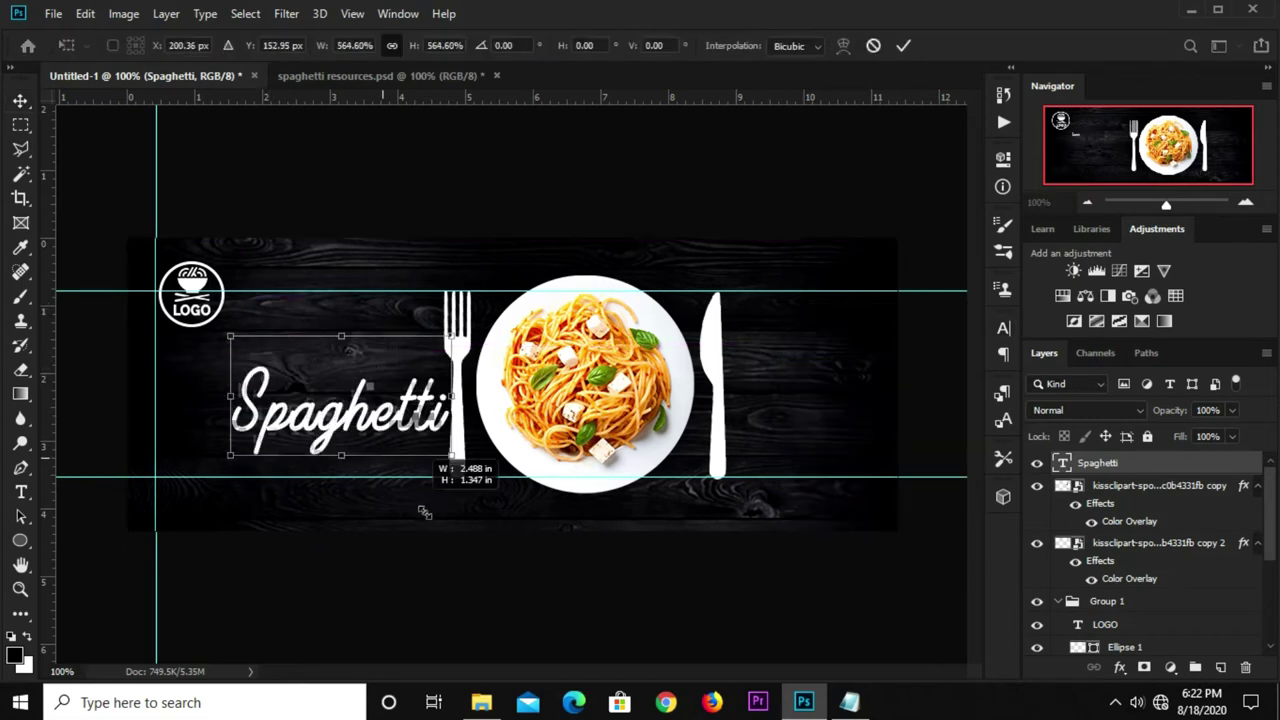
drag(383, 438, 328, 403)
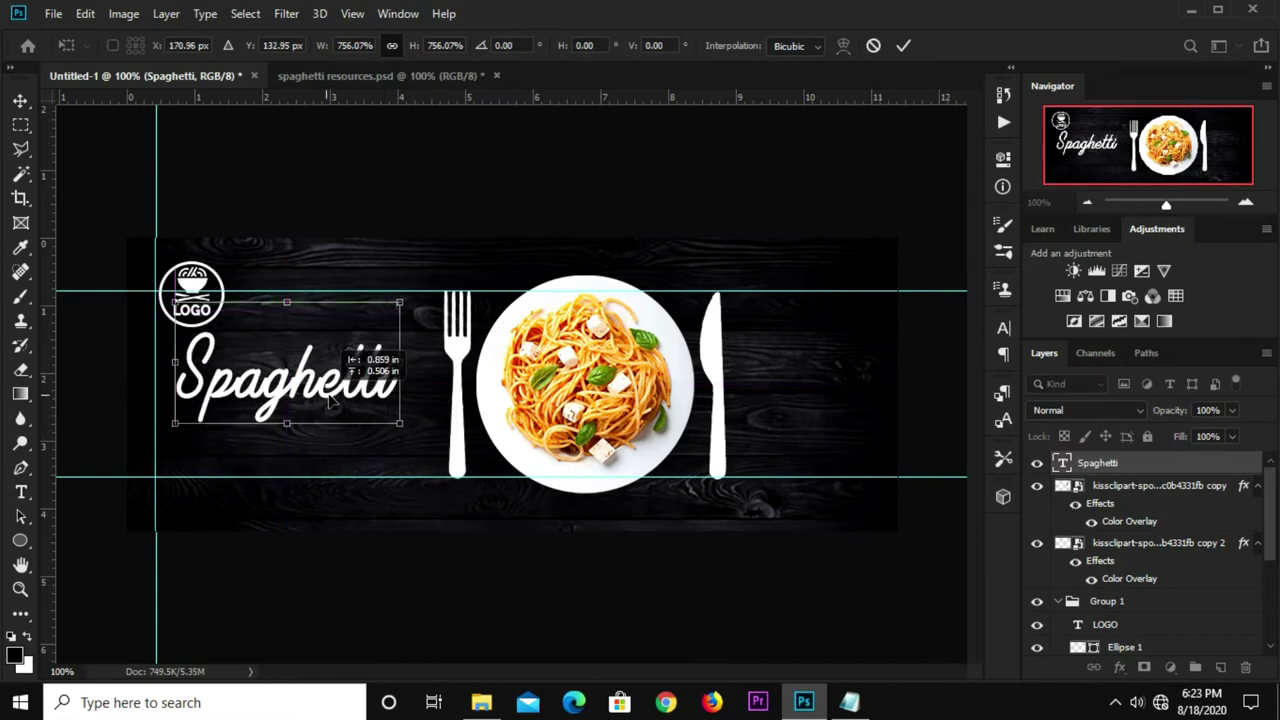
key(Return)
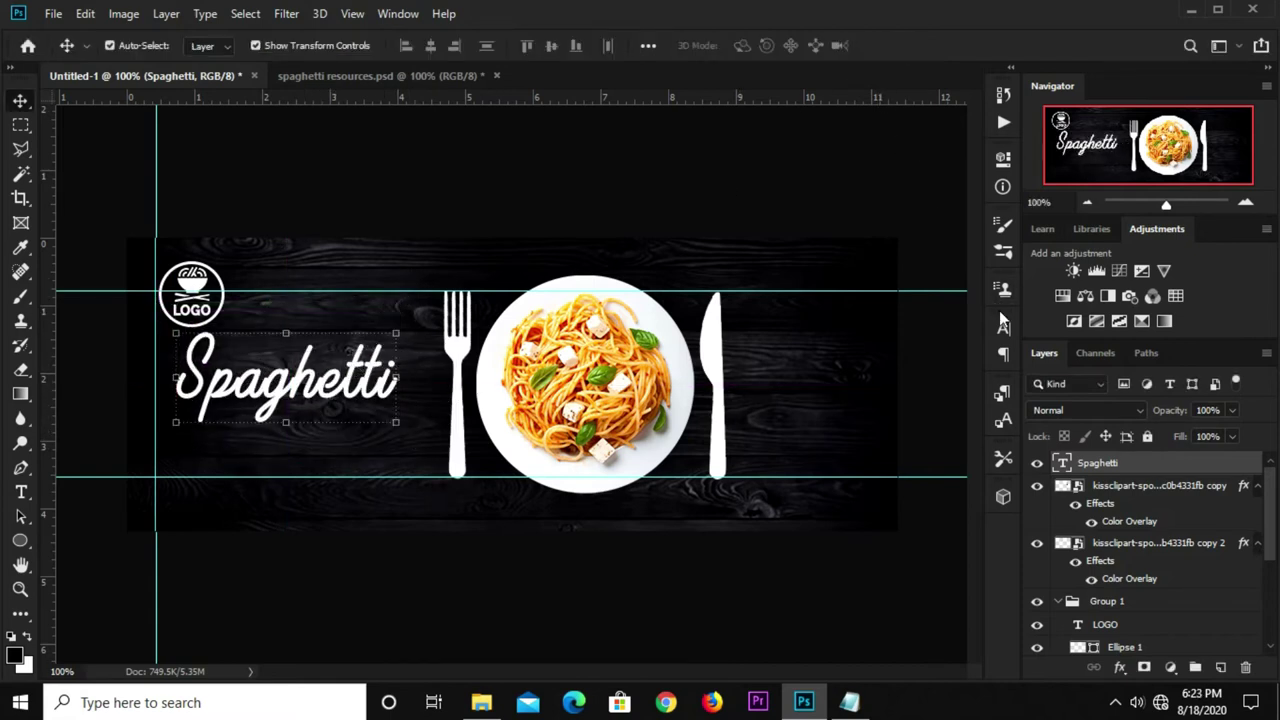
click(1003, 327)
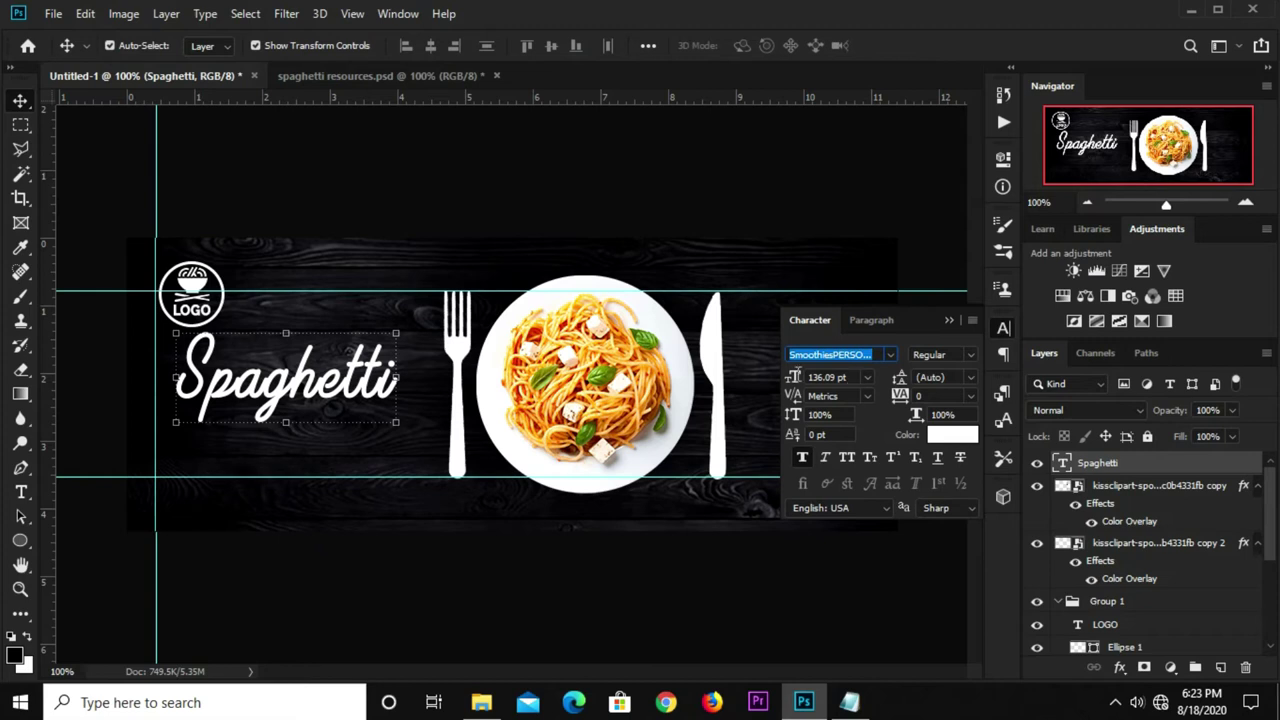
click(838, 377)
text(126)
key(Return)
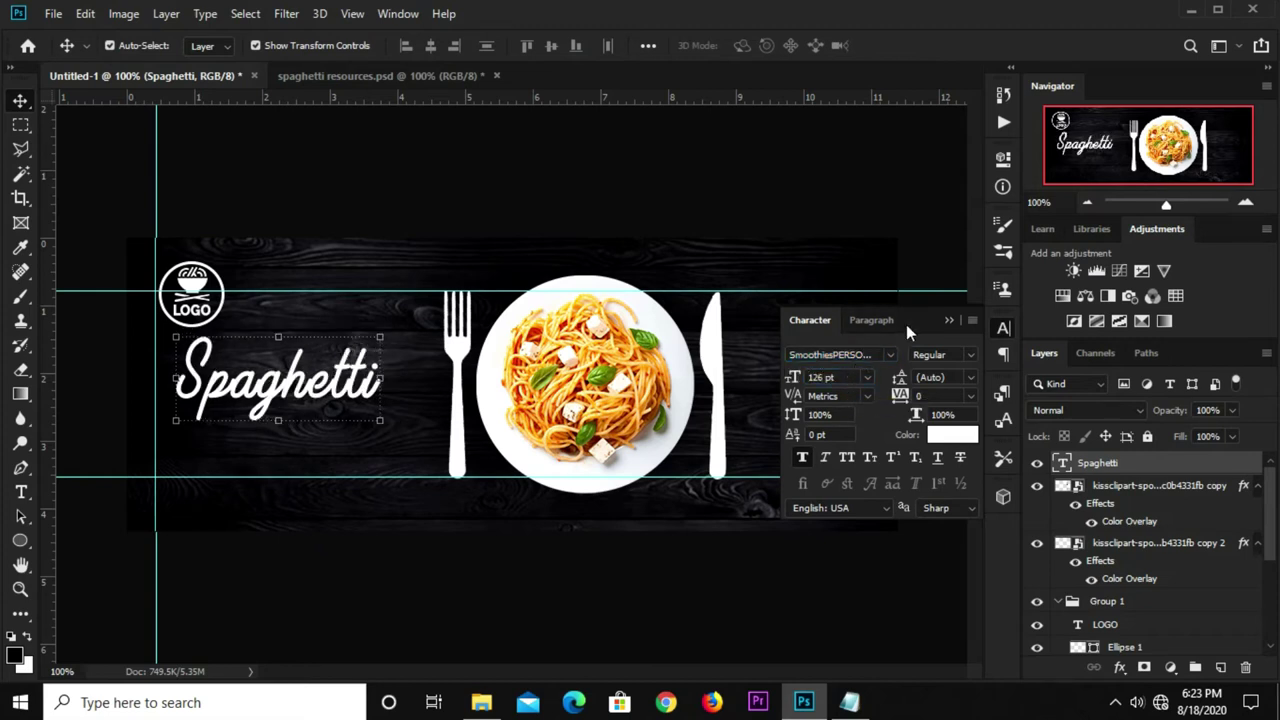
click(949, 321)
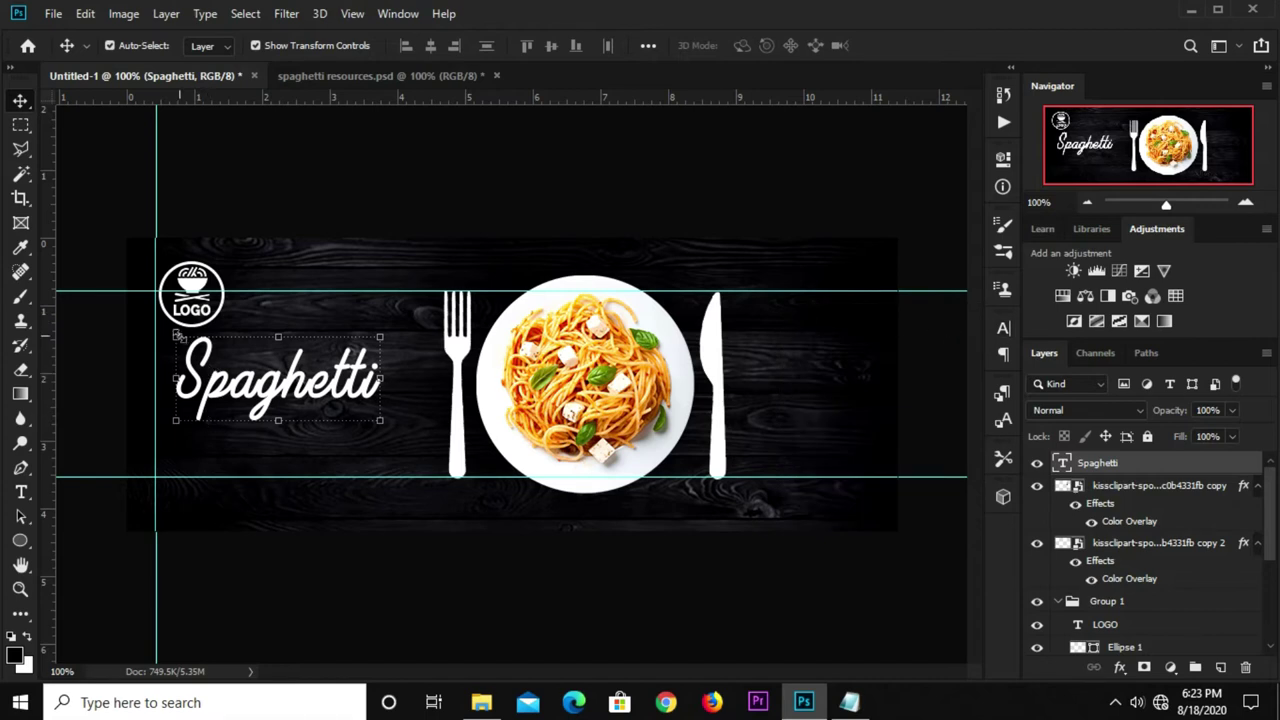
Shift the Spaghetti title slightly left and down beneath the logo.
drag(172, 418, 190, 411)
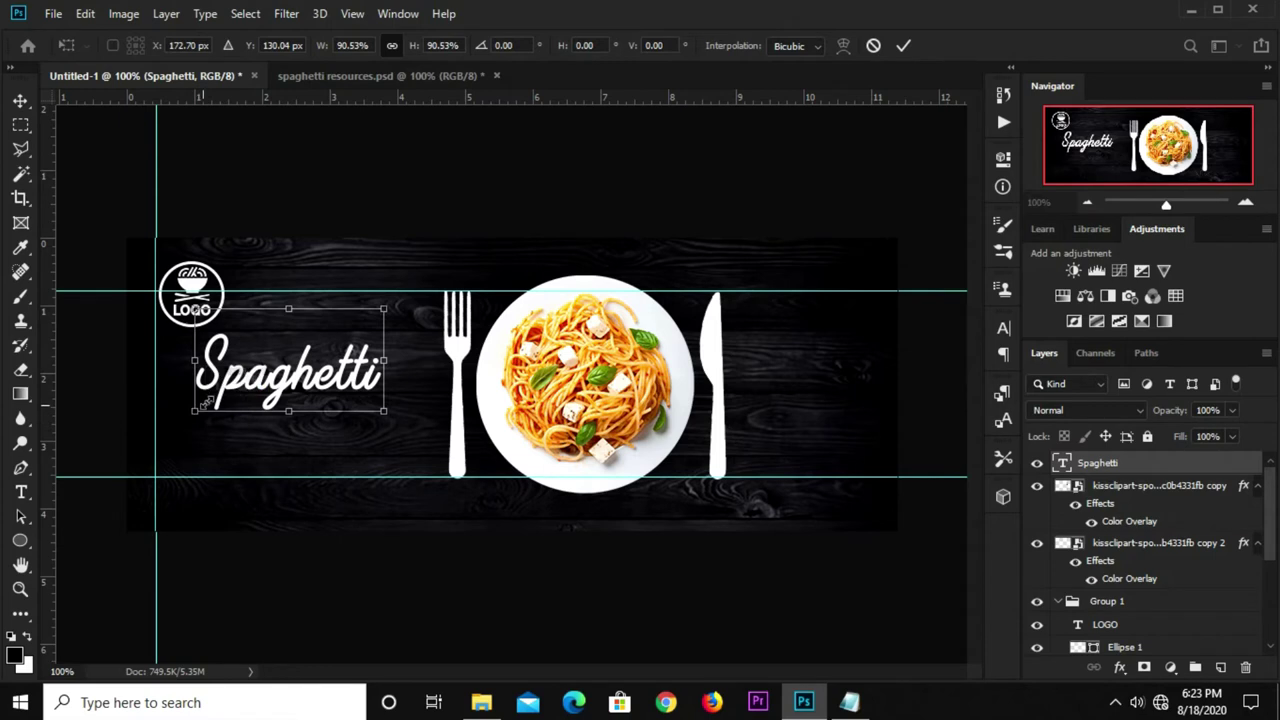
drag(218, 368, 216, 384)
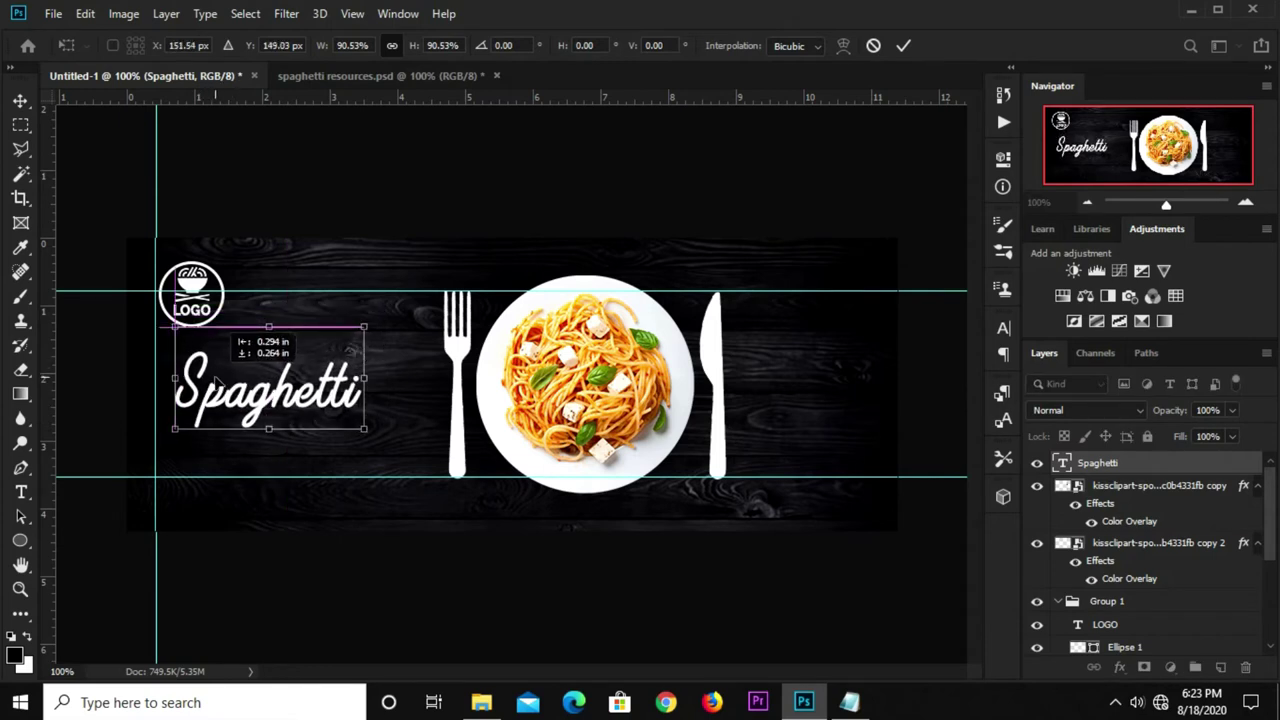
click(905, 46)
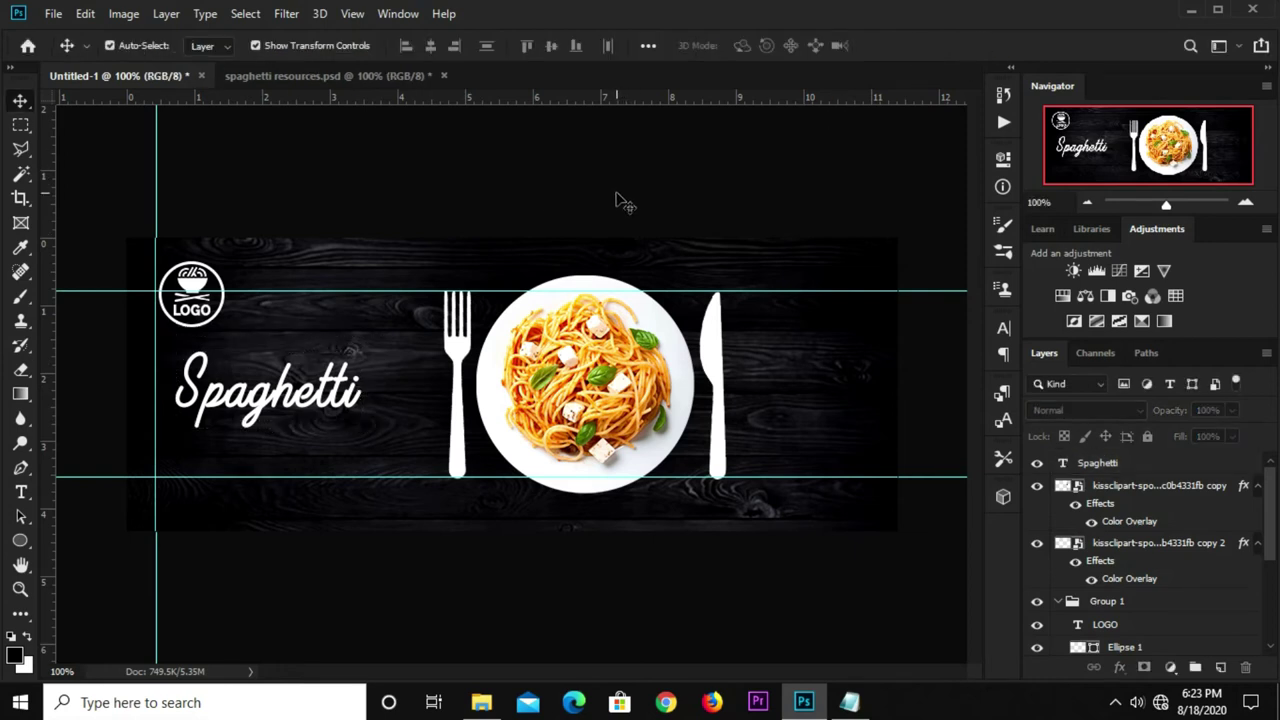
click(286, 397)
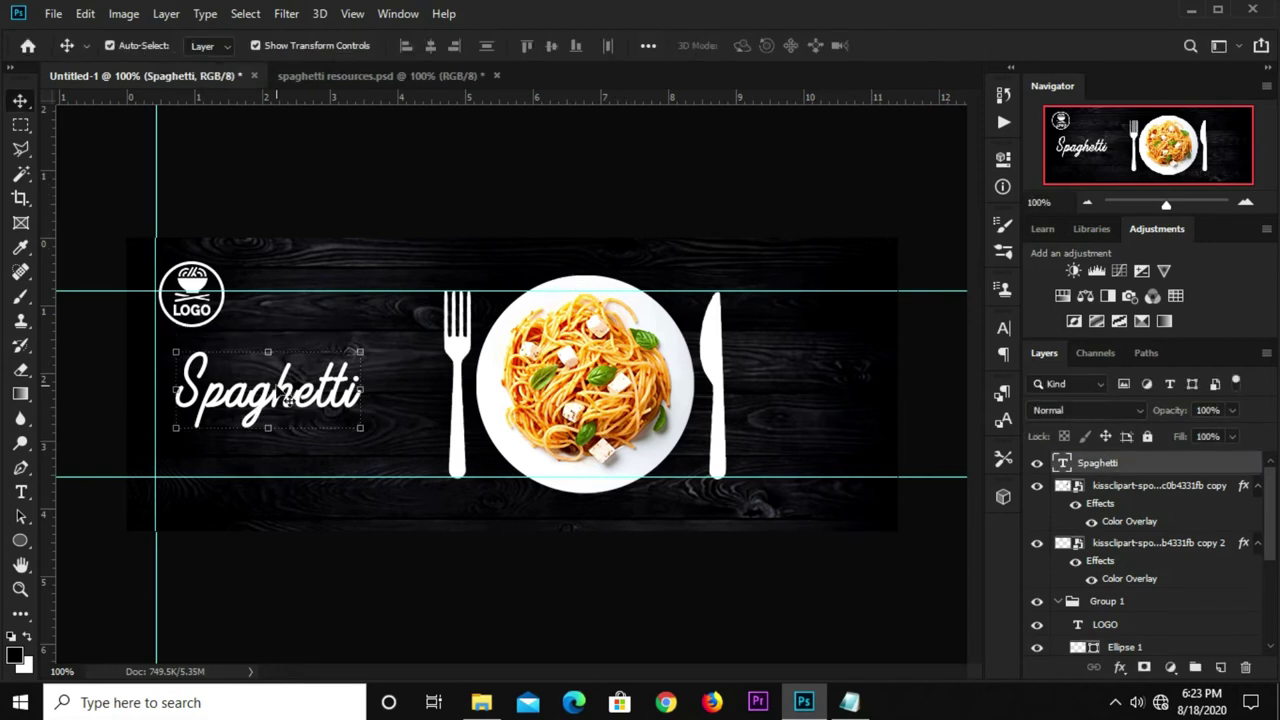
click(474, 190)
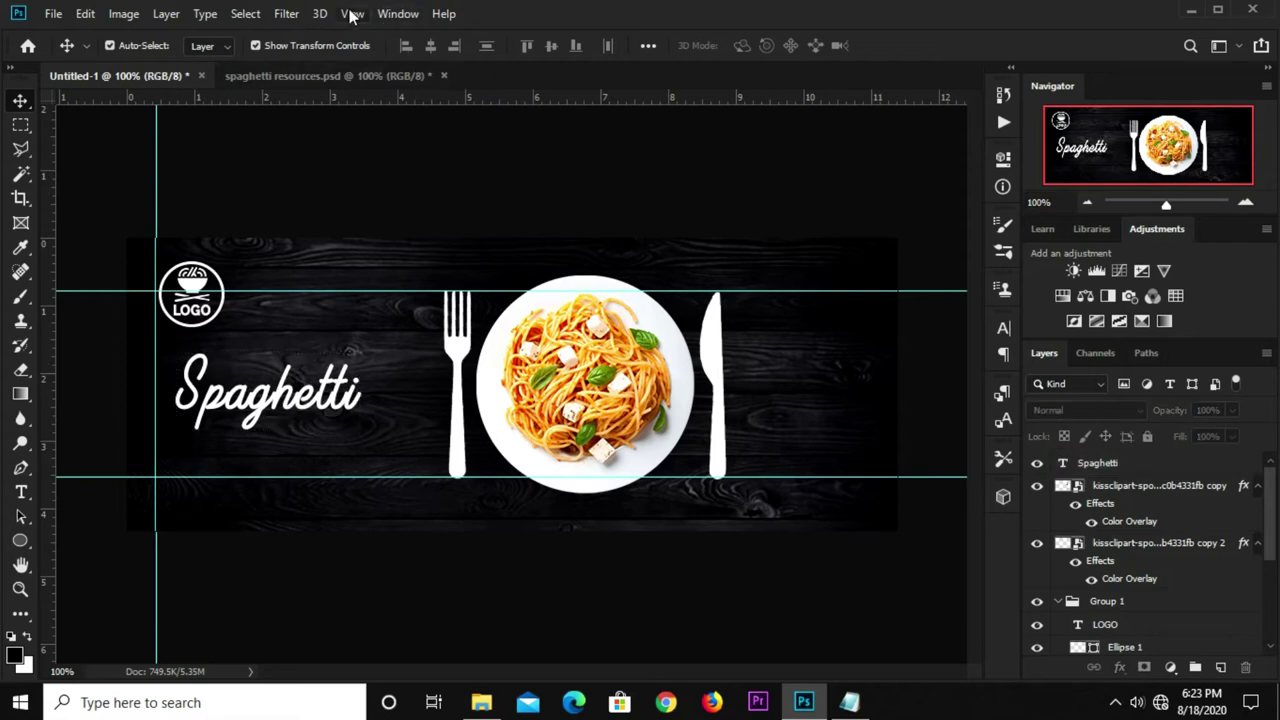
click(352, 14)
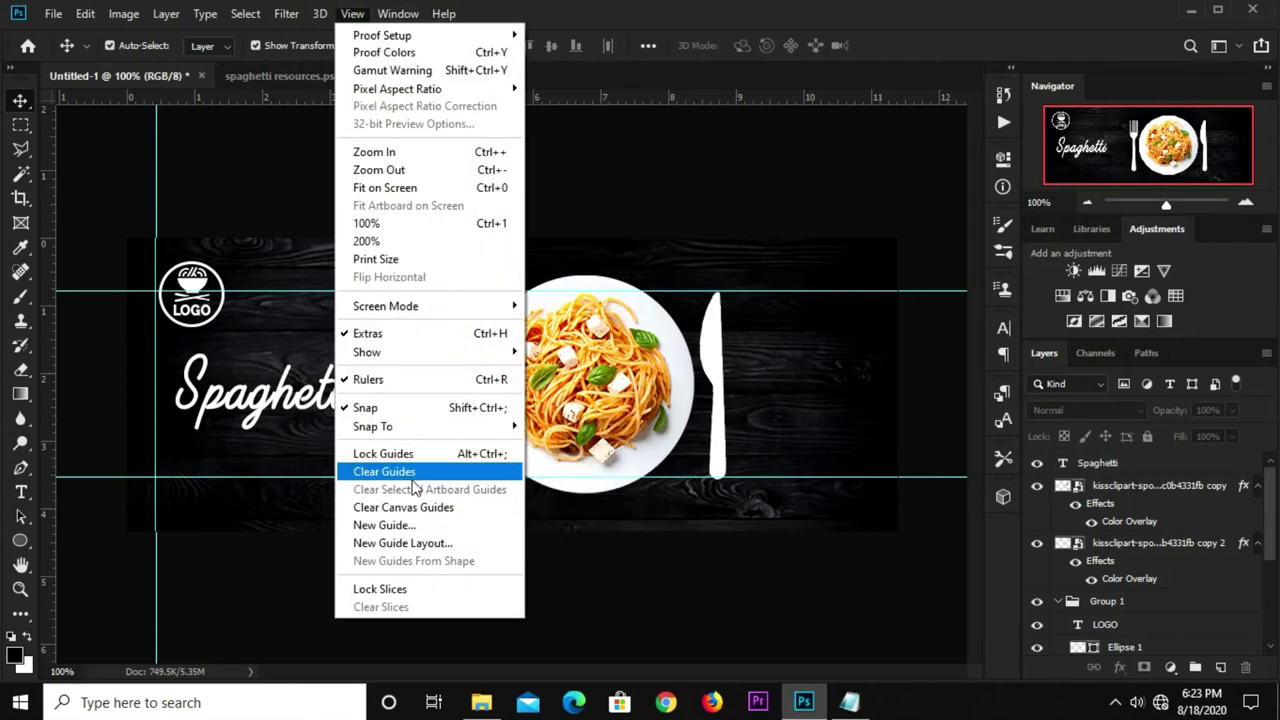
Clear all guides and group the logo's layers together.
click(384, 471)
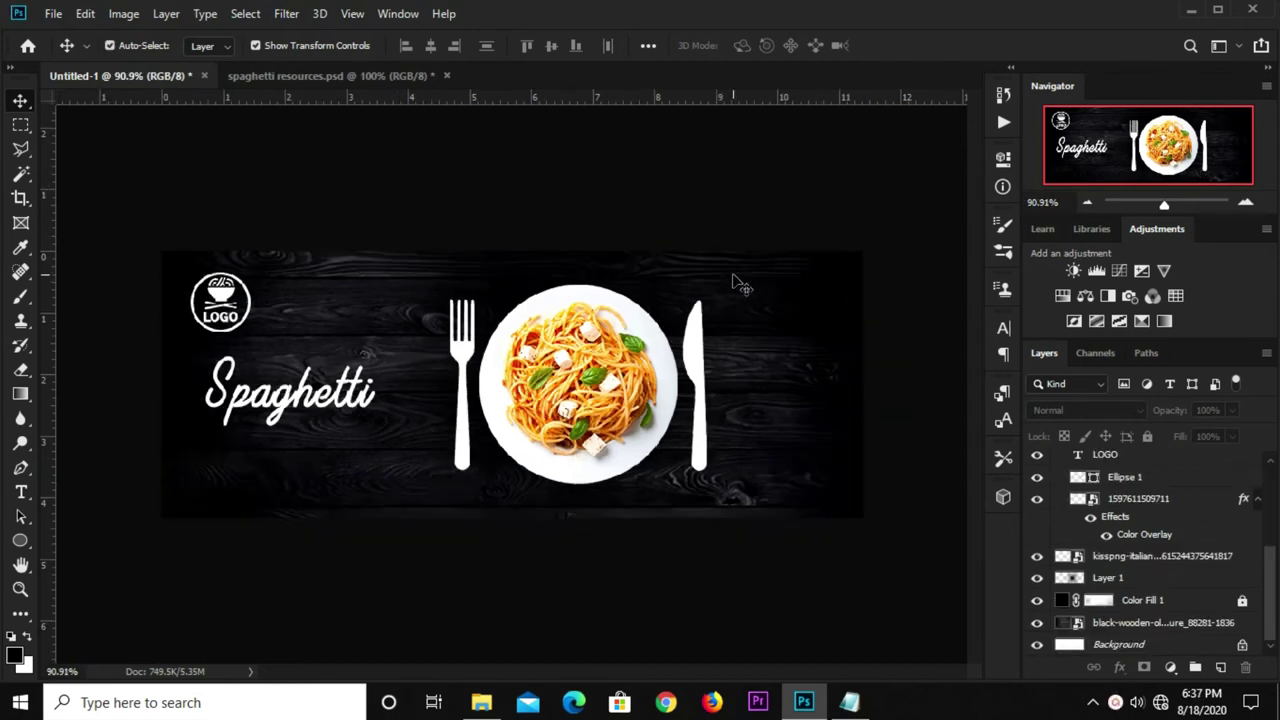
click(186, 300)
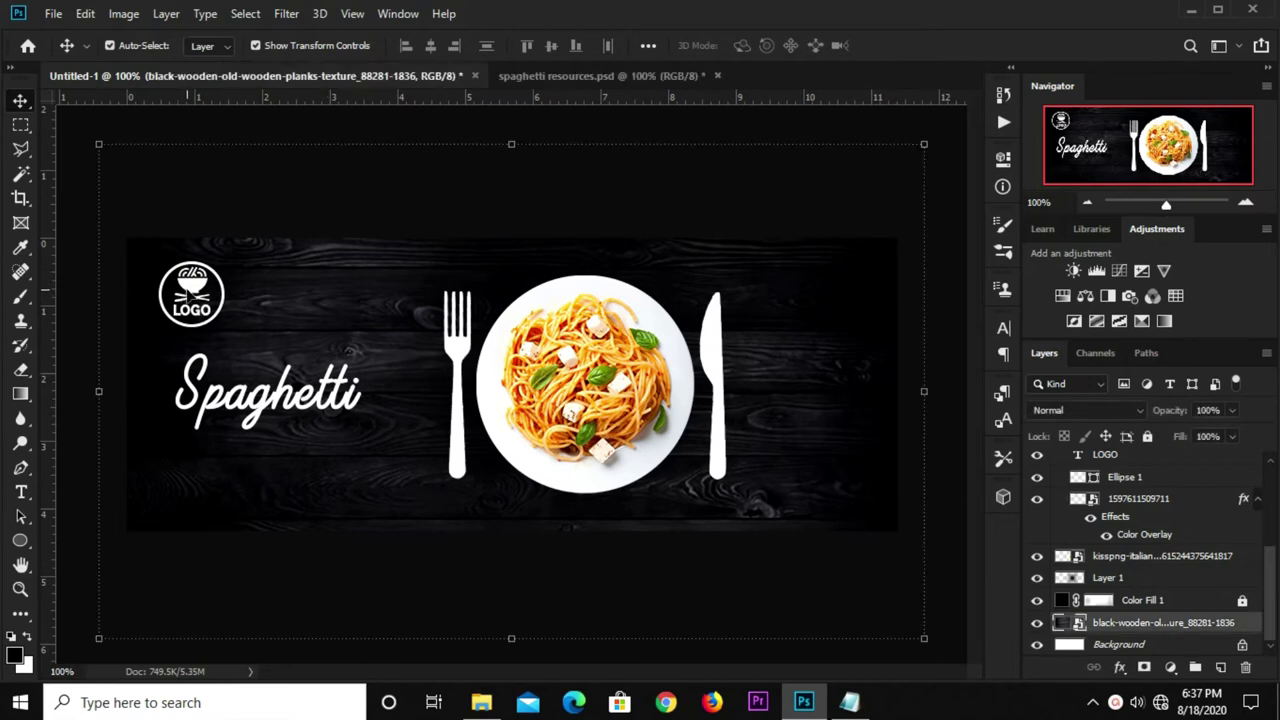
click(192, 298)
key(ctrl+g)
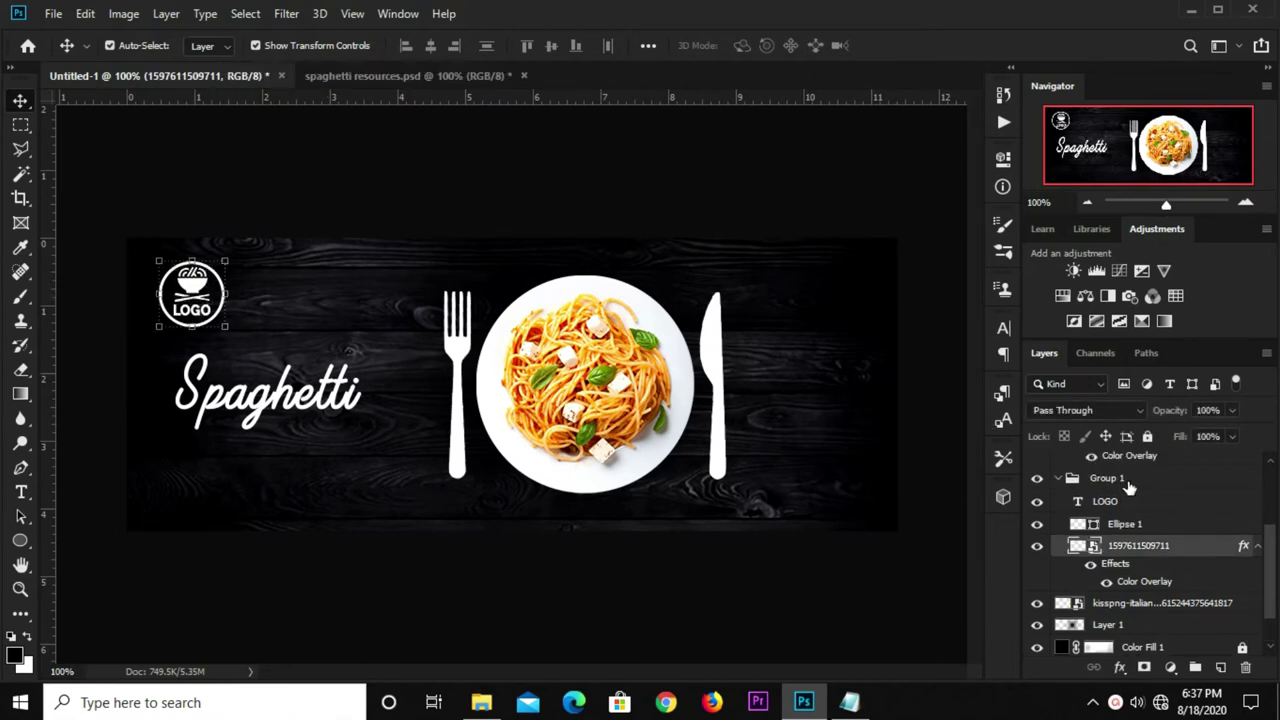
Scale the logo group down slightly, to about 88.52%.
key(ctrl+t)
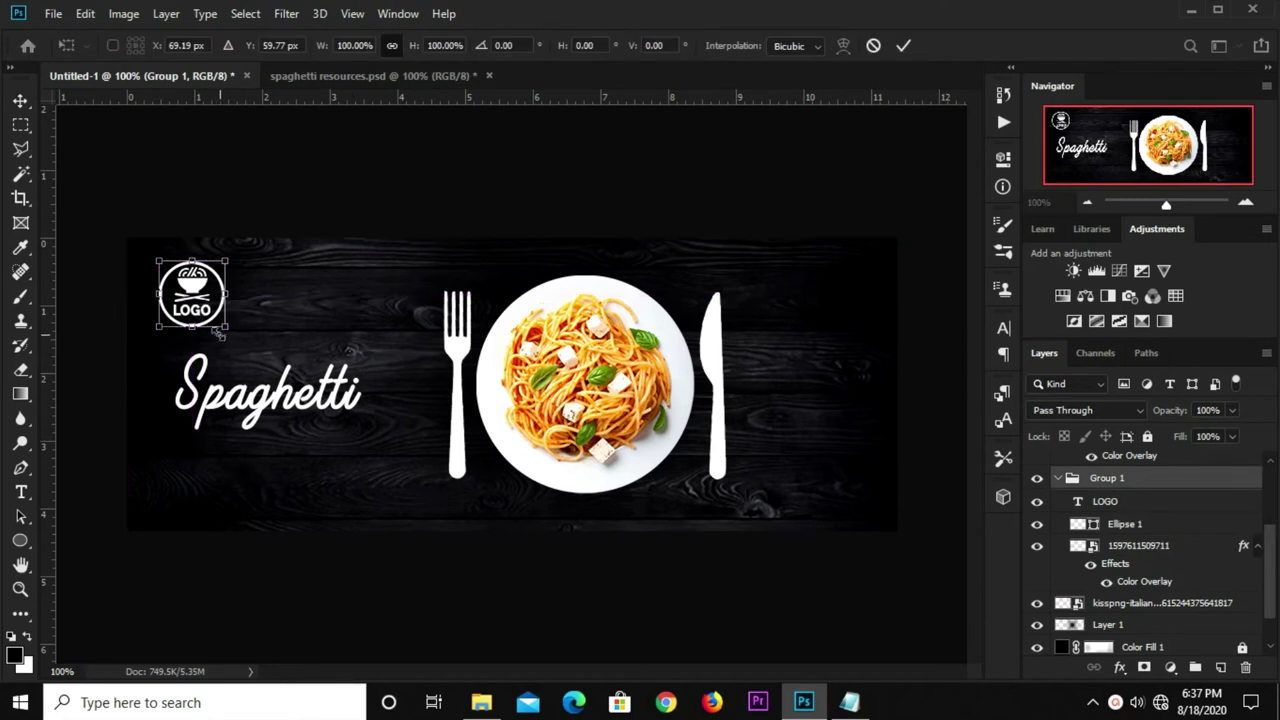
drag(224, 326, 214, 319)
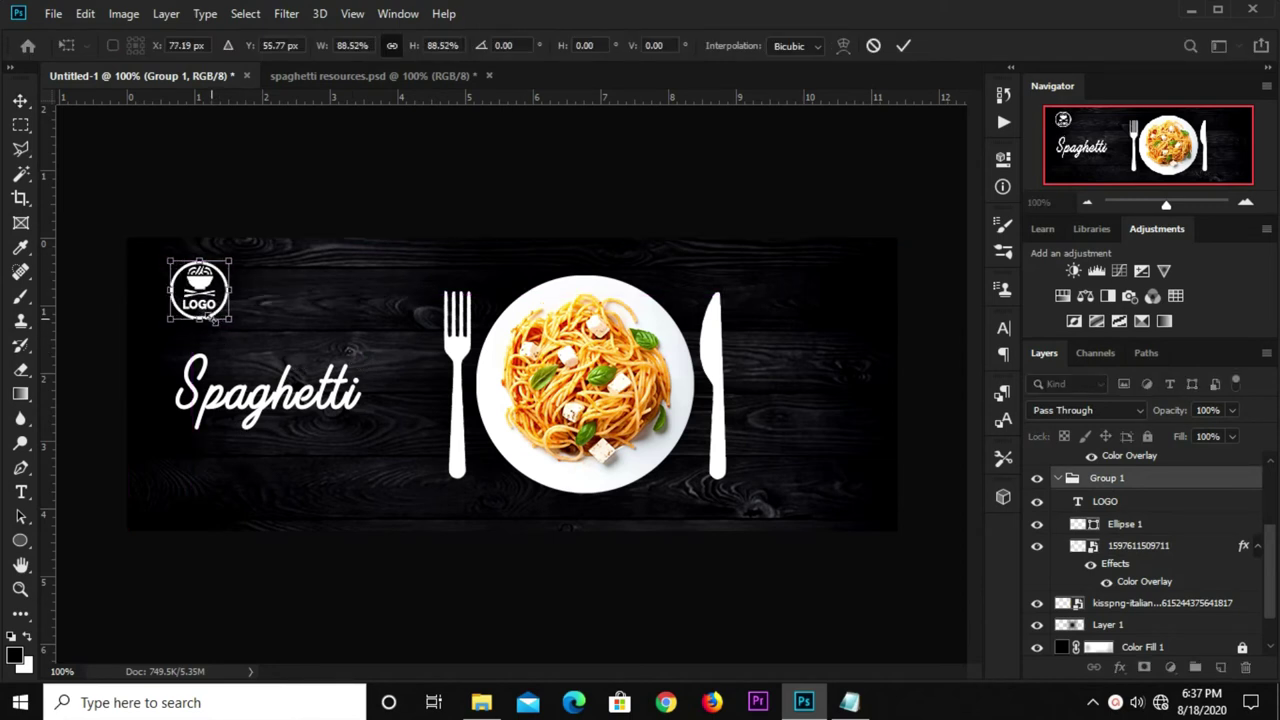
key(Return)
Shift the Spaghetti text slightly left, keeping it upright without rotation.
click(245, 402)
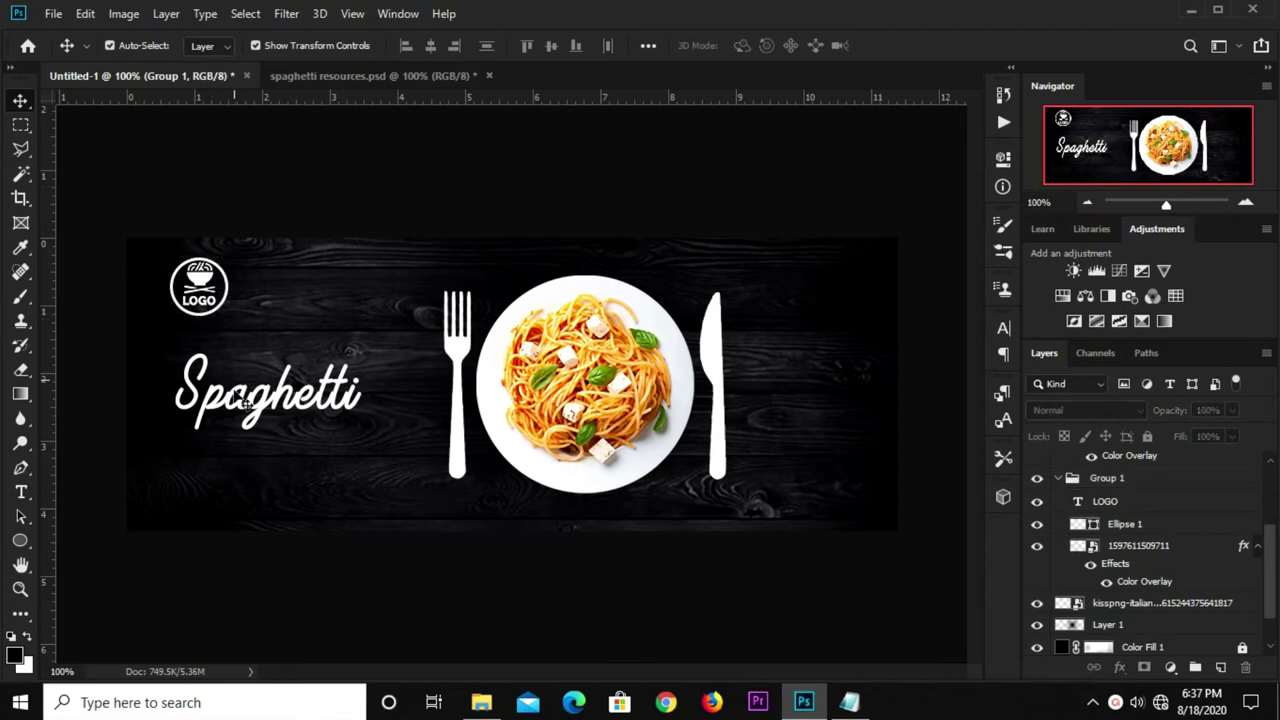
key(ctrl+t)
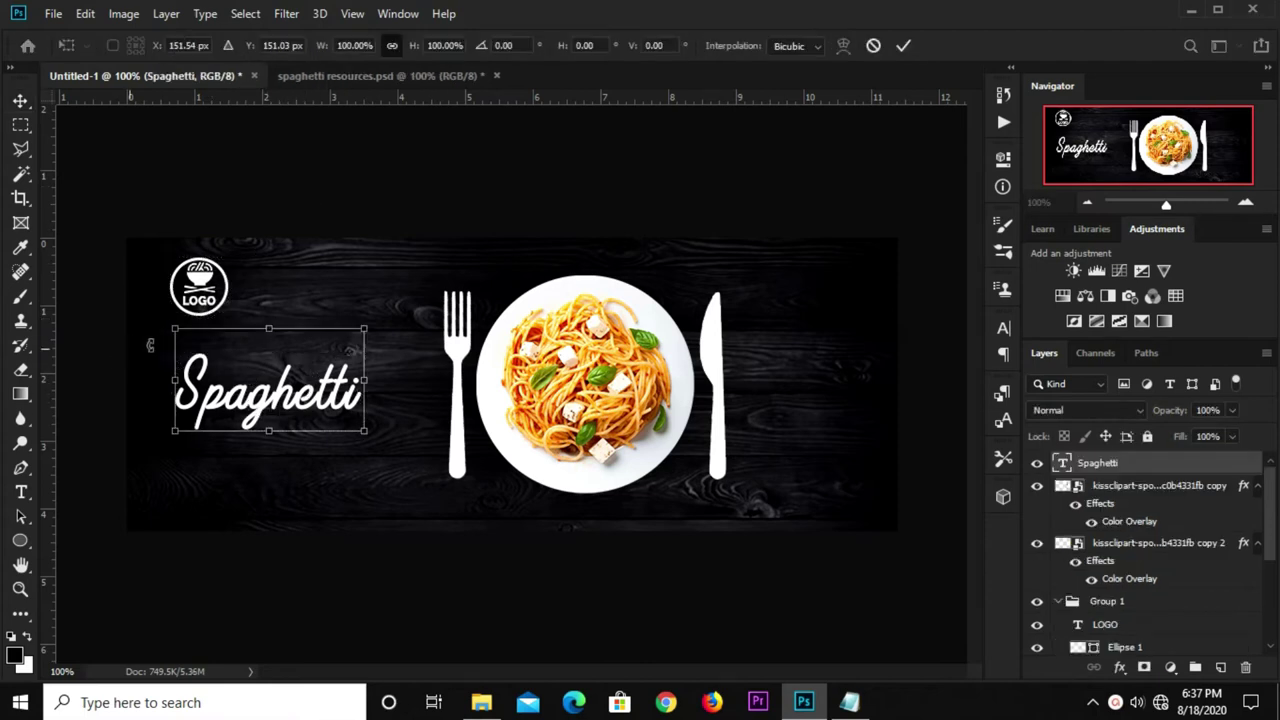
drag(172, 328, 167, 330)
key(Return)
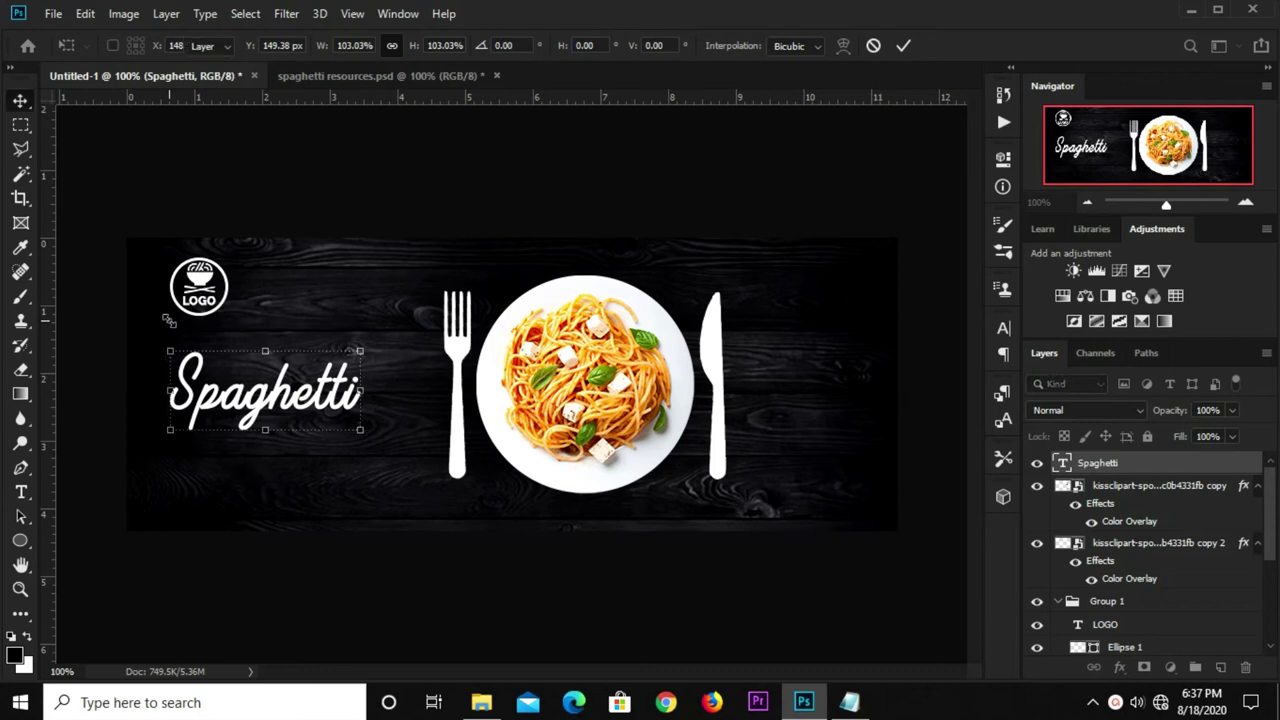
key(ctrl+t)
drag(378, 350, 380, 331)
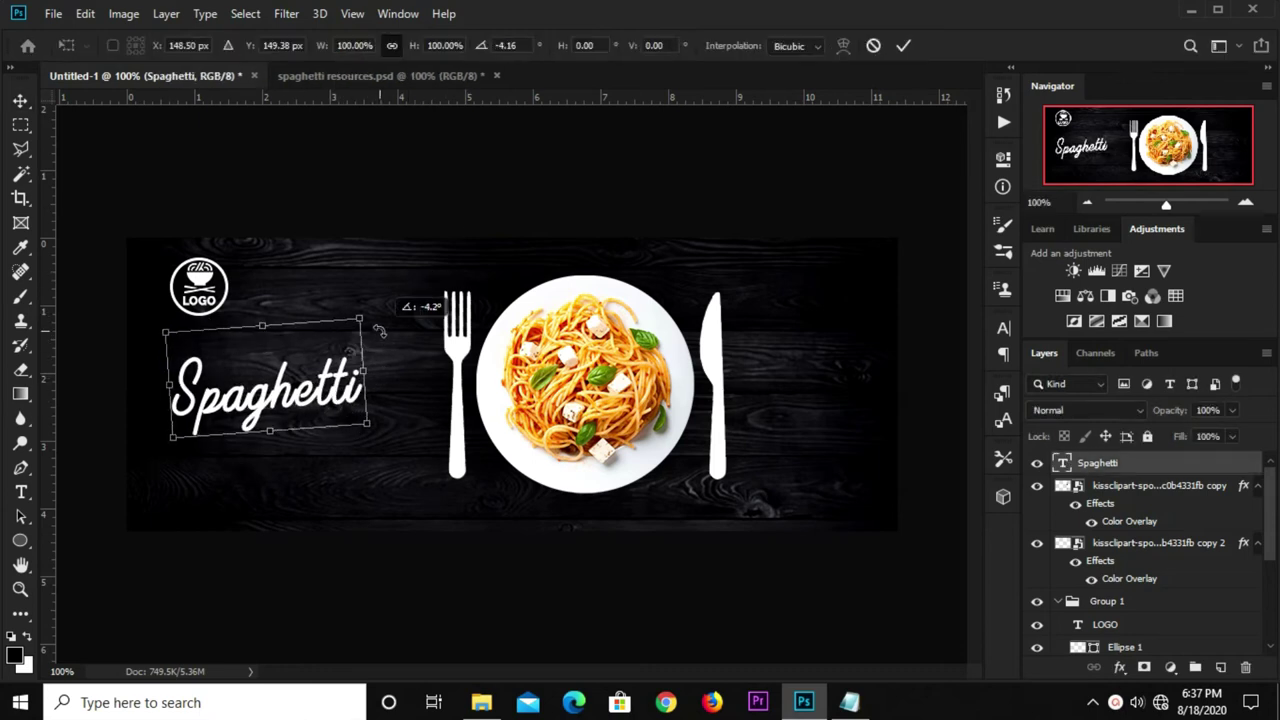
key(Escape)
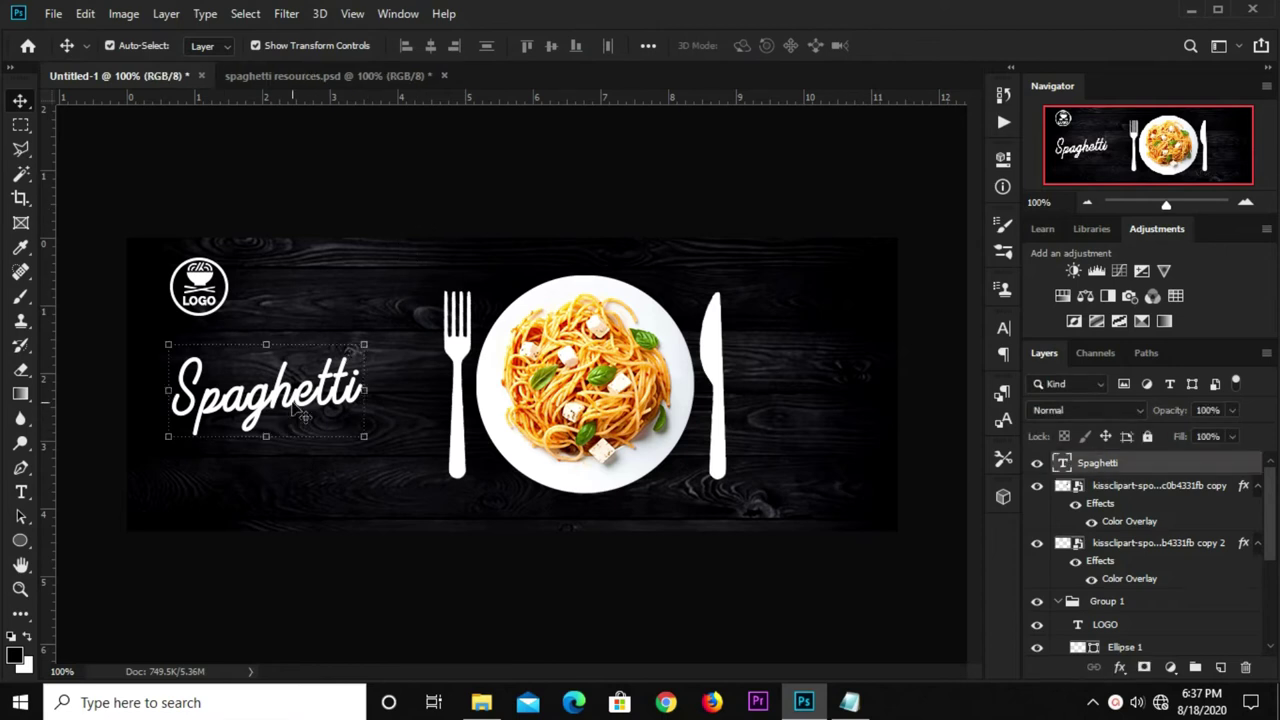
click(155, 598)
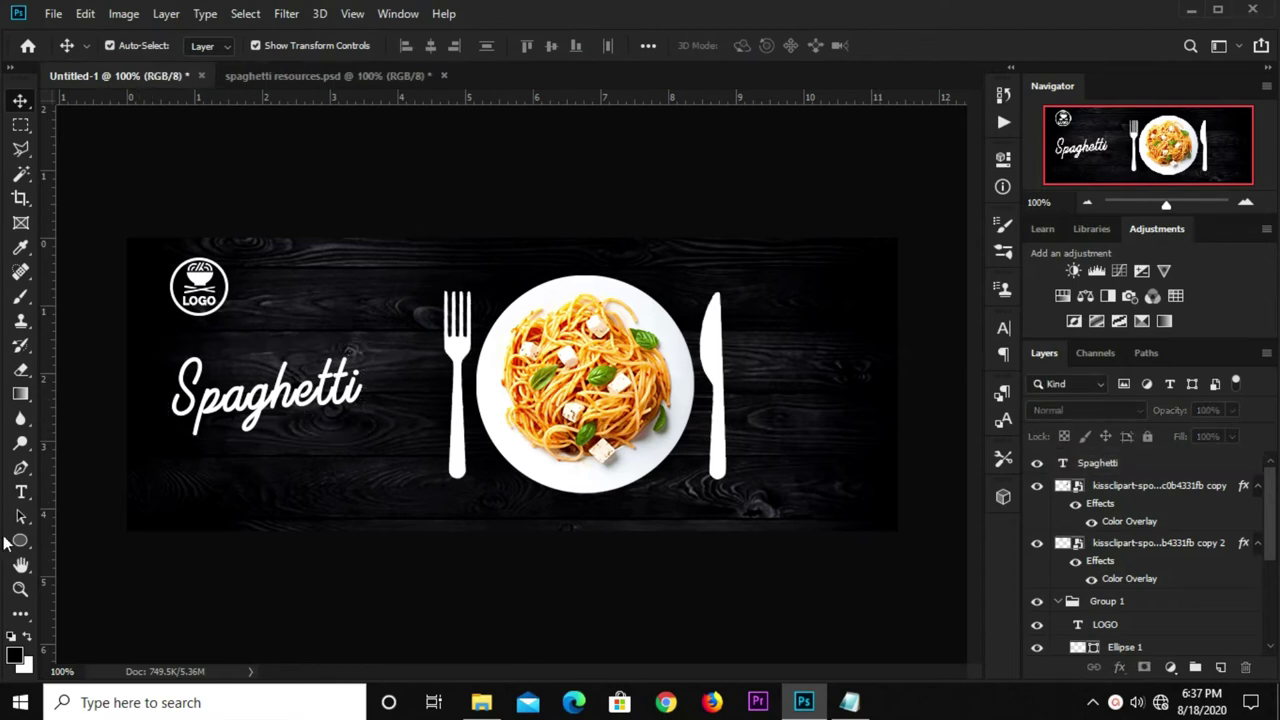
Draw a 109 × 30 px rectangle bar below the Spaghetti text with no outline.
right_click(20, 540)
click(100, 540)
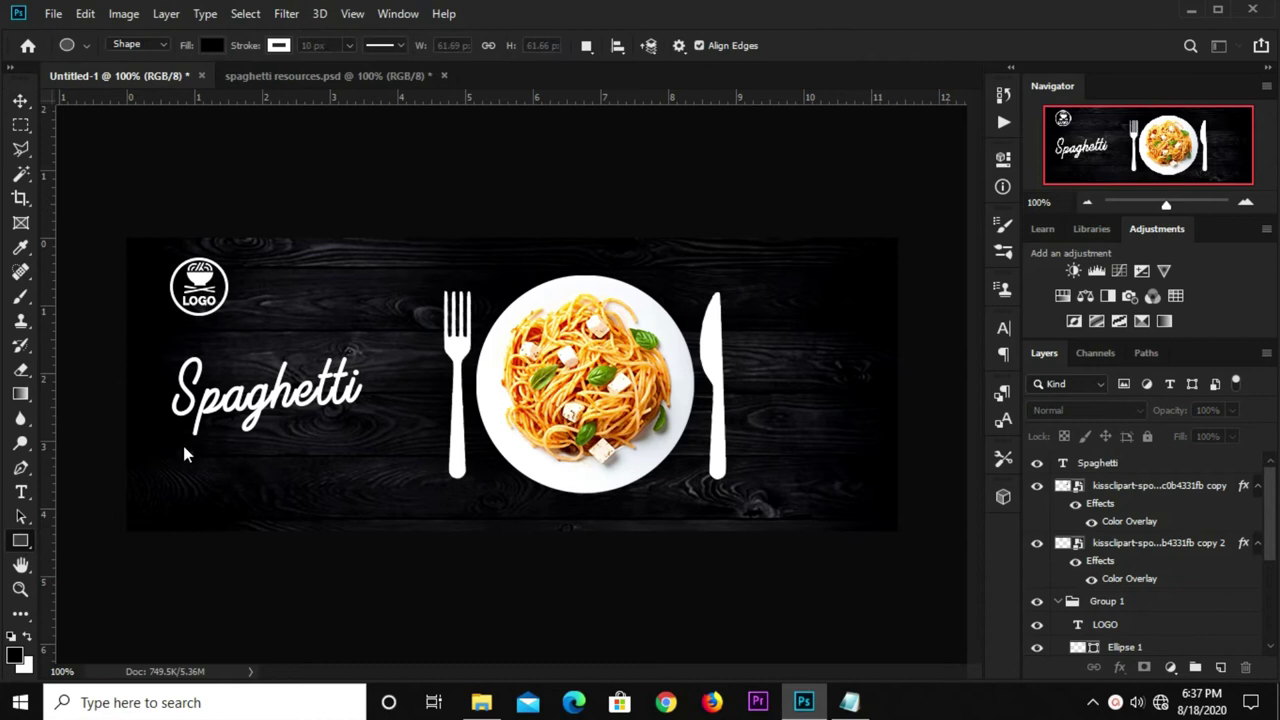
drag(269, 416, 373, 443)
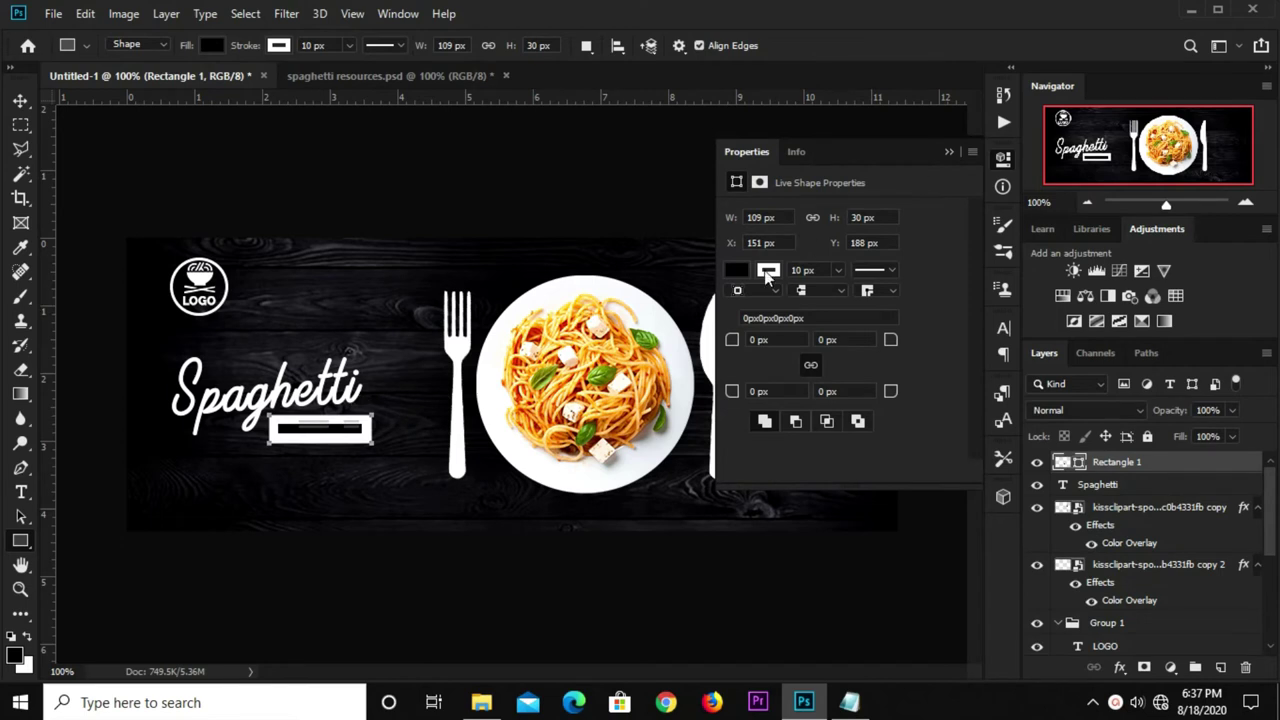
click(767, 272)
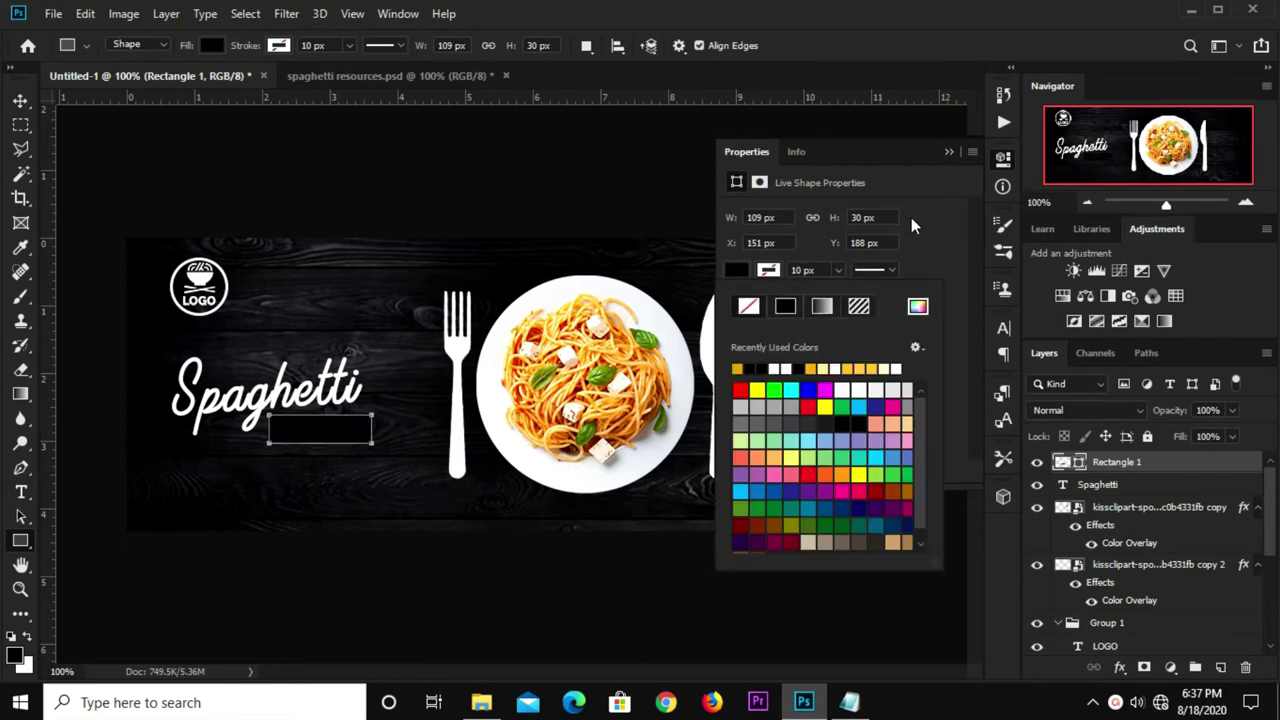
click(941, 181)
click(949, 153)
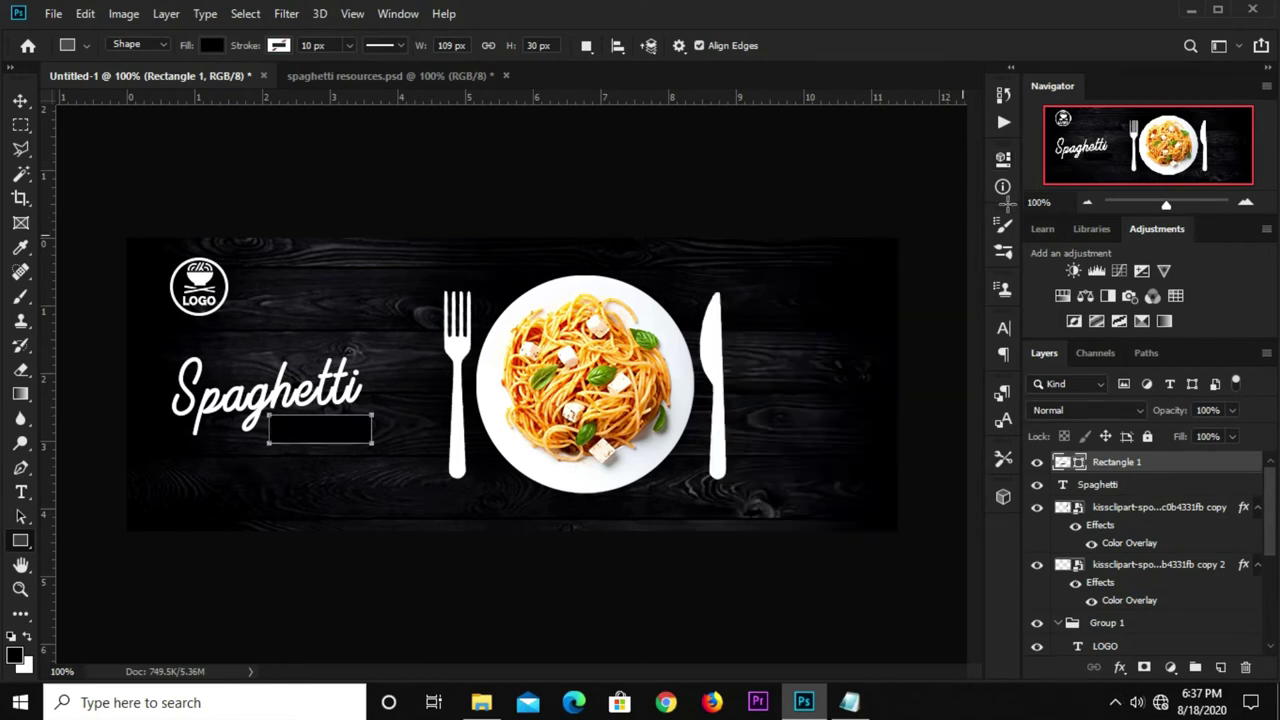
click(1003, 160)
Fill the bar with yellow de9d01, using the hex code from the notes.
click(742, 271)
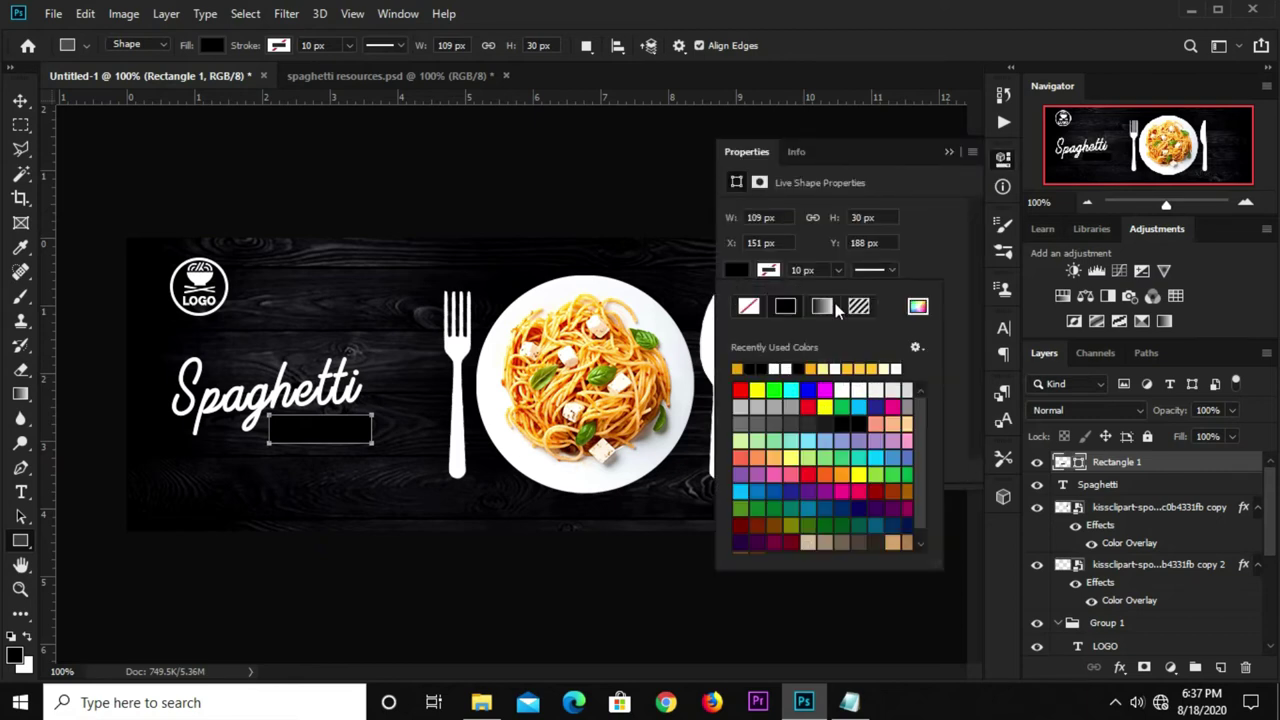
click(918, 307)
click(849, 702)
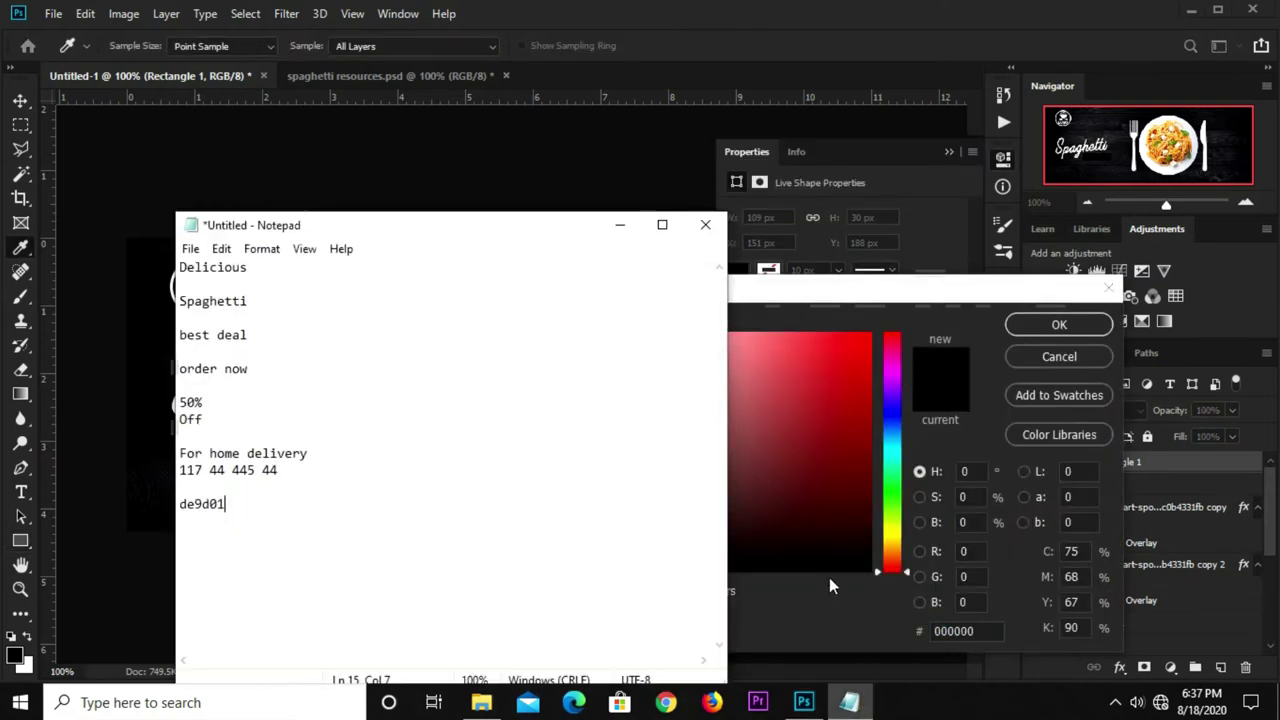
click(165, 505)
drag(243, 503, 150, 500)
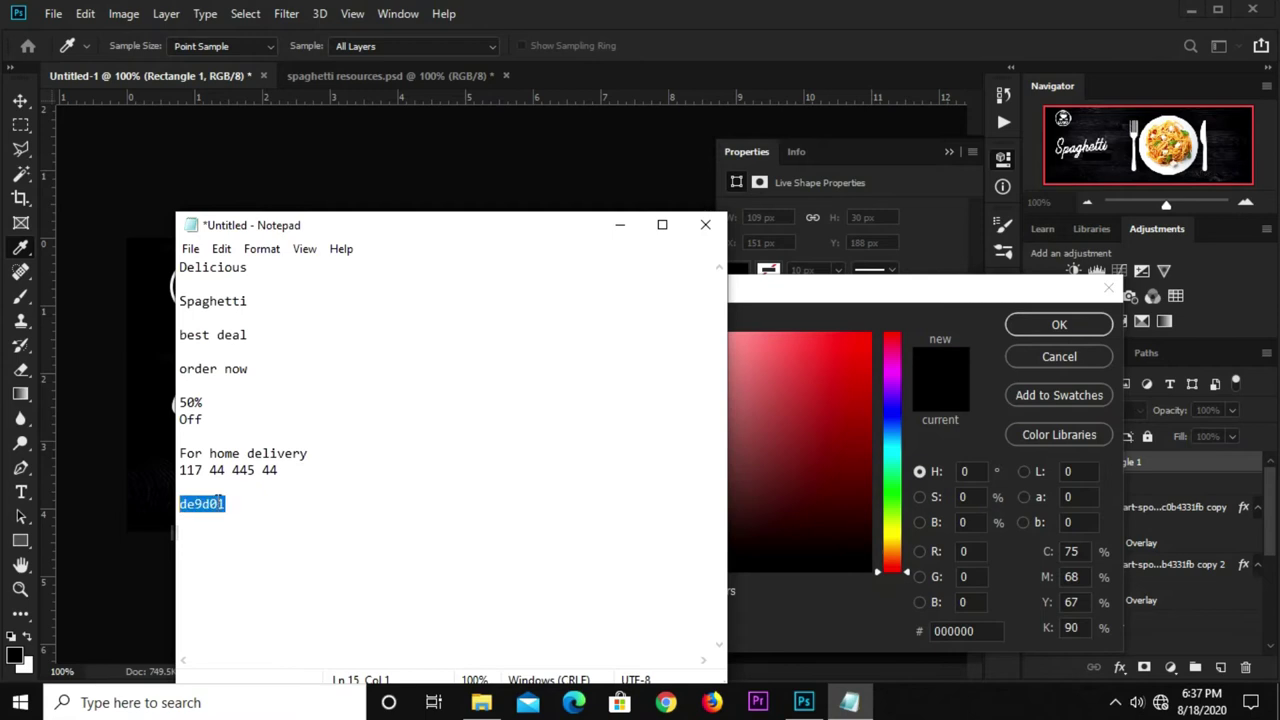
right_click(216, 504)
click(280, 278)
click(886, 630)
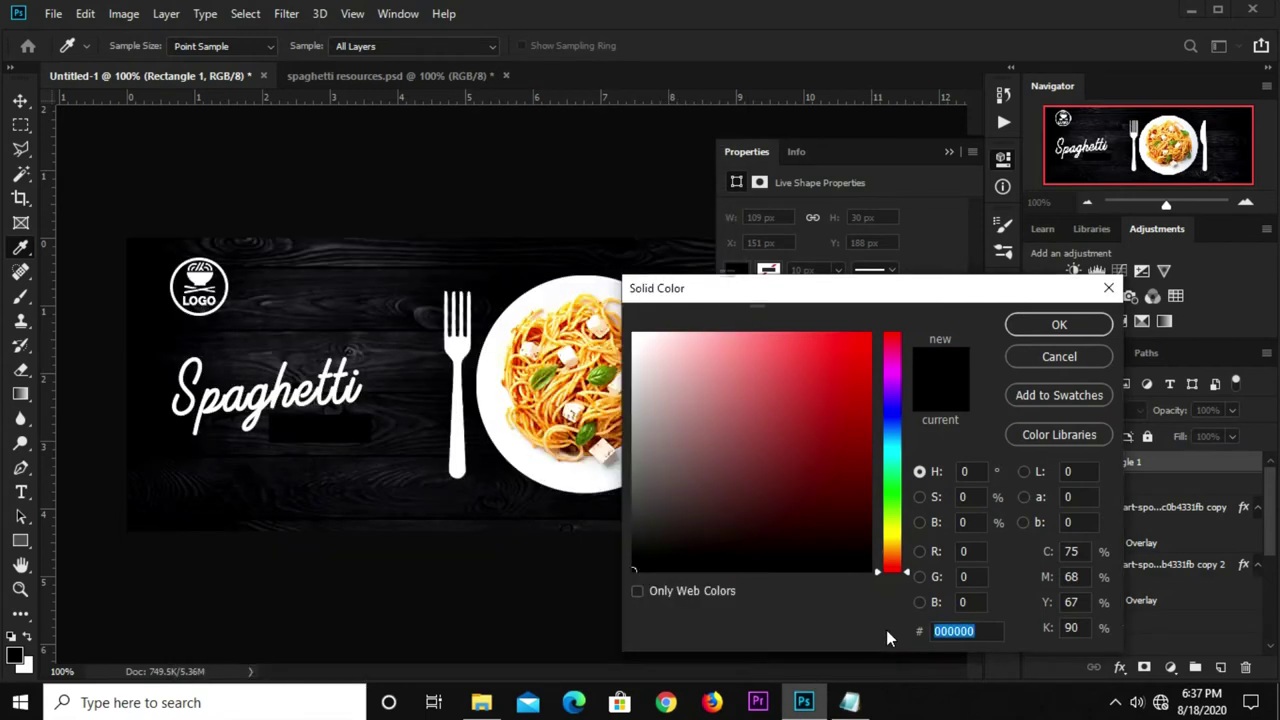
right_click(941, 635)
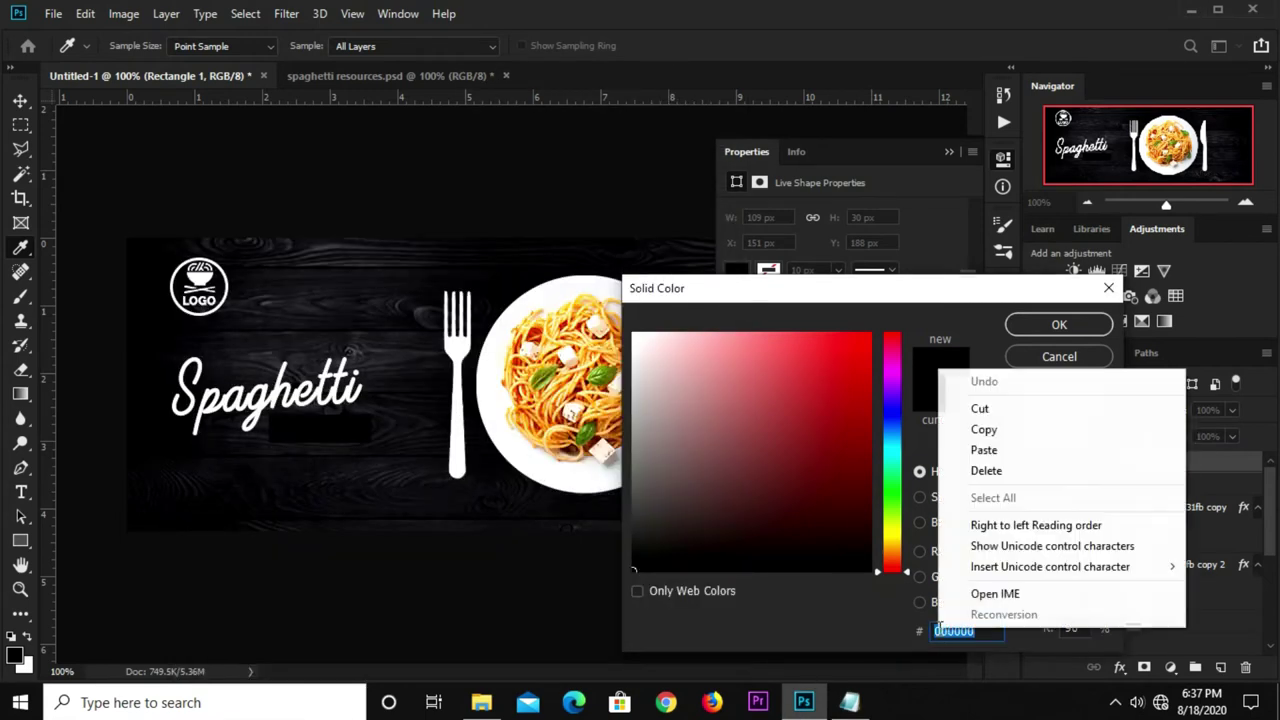
click(978, 449)
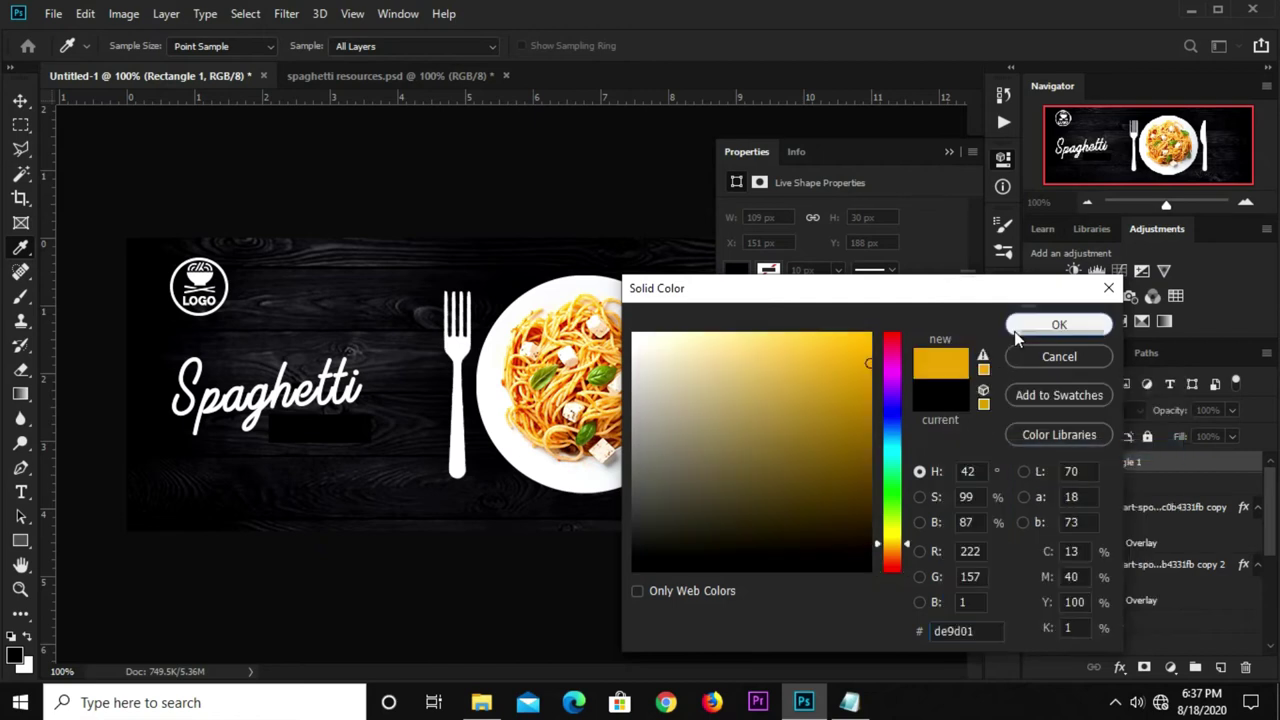
click(1059, 324)
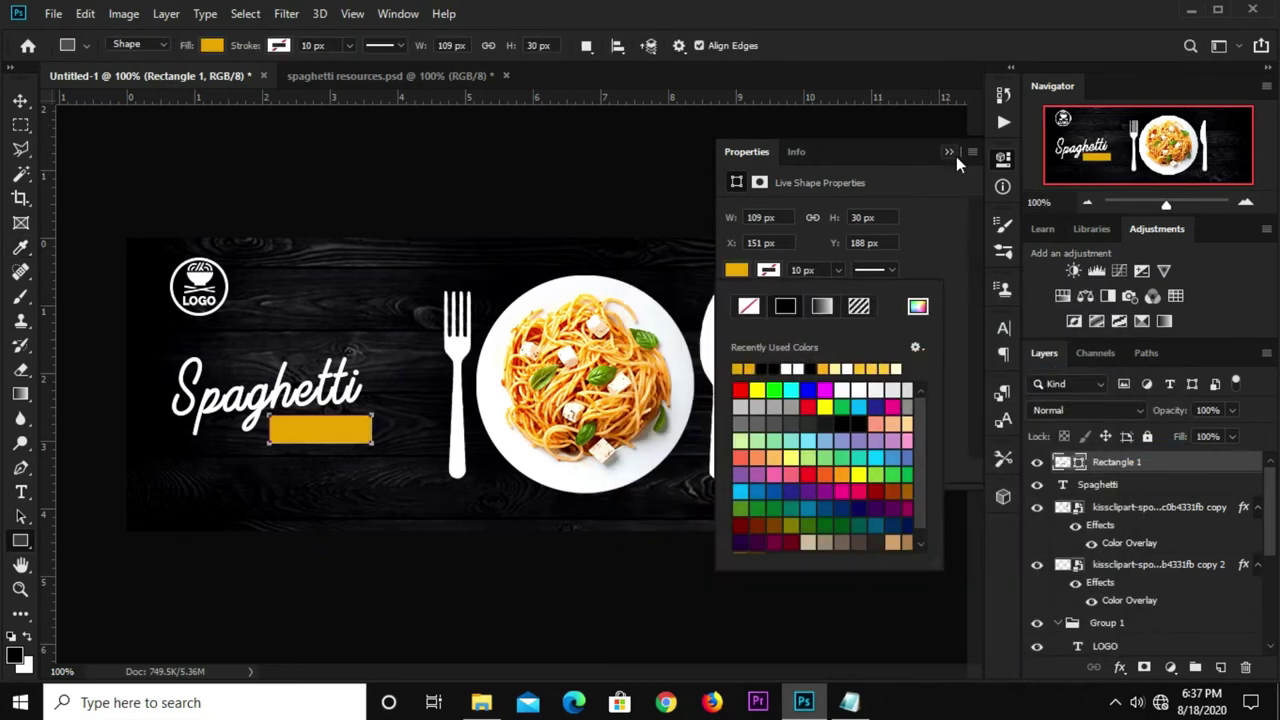
click(952, 153)
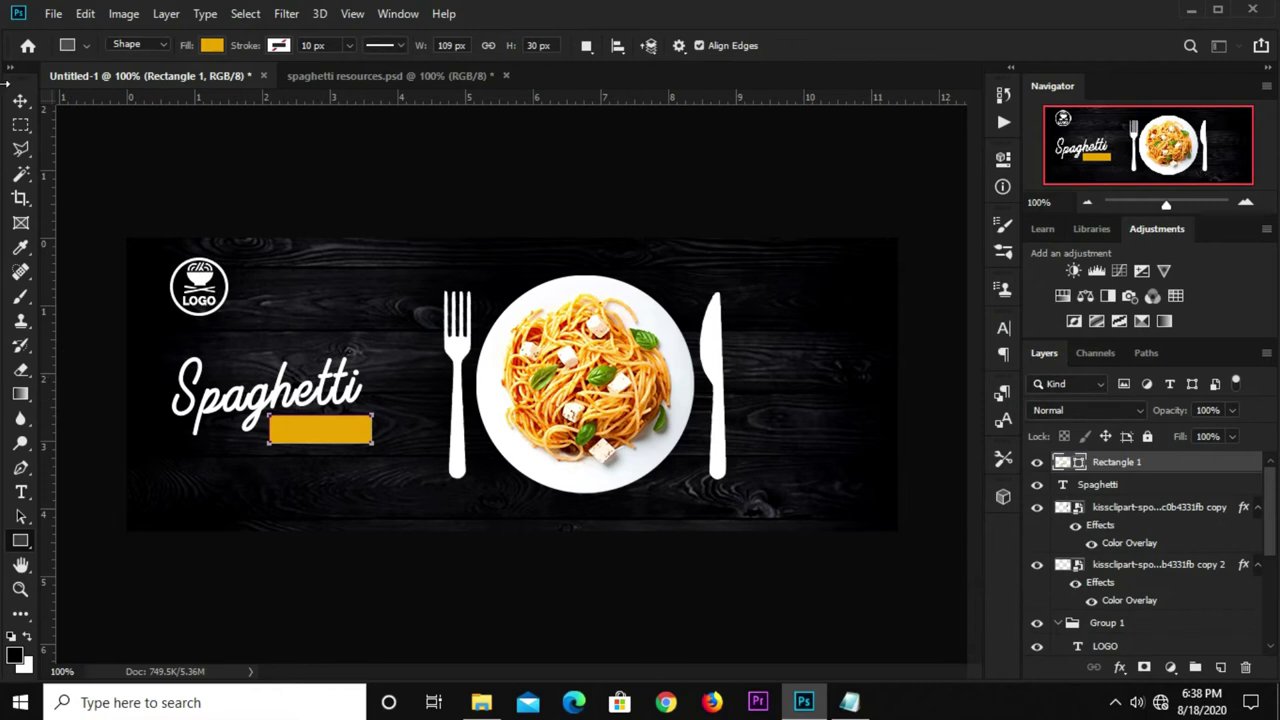
click(20, 100)
Nudge the yellow bar slightly into place under the Spaghetti title.
click(70, 96)
click(386, 206)
drag(321, 428, 347, 433)
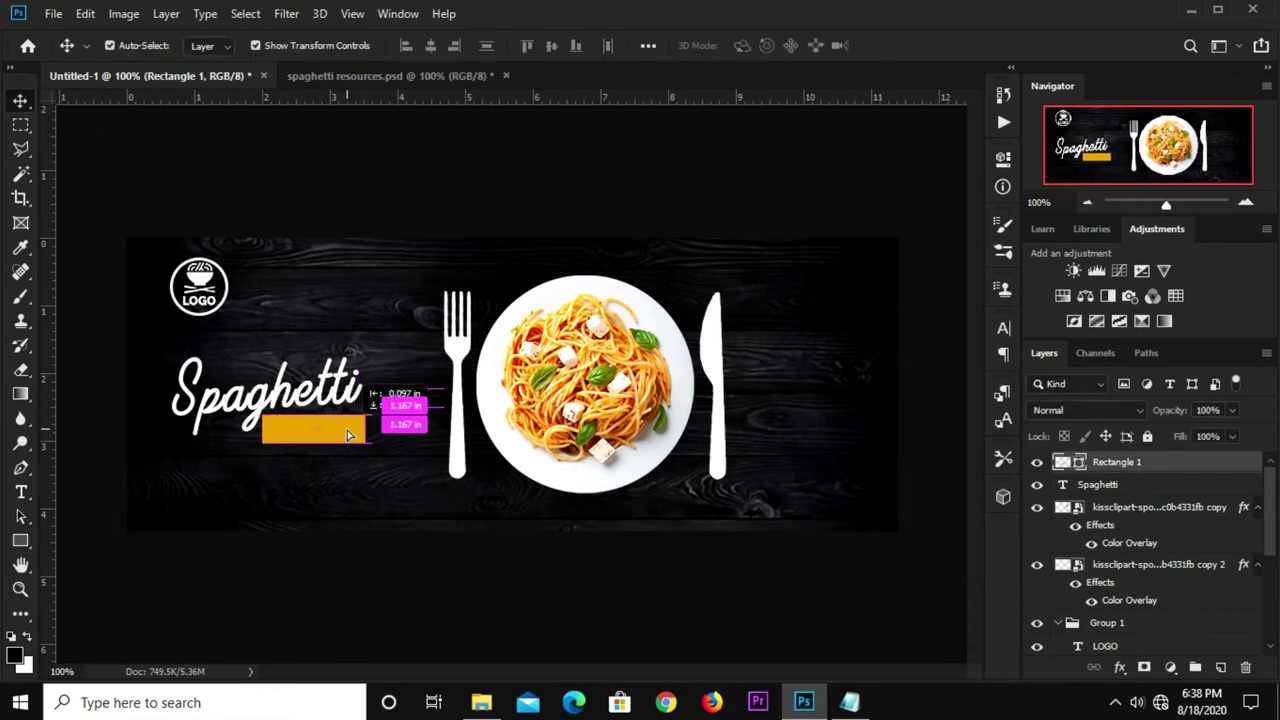
Drag the bar's right corners to slant it into a tapering strip with an angled bottom.
click(21, 468)
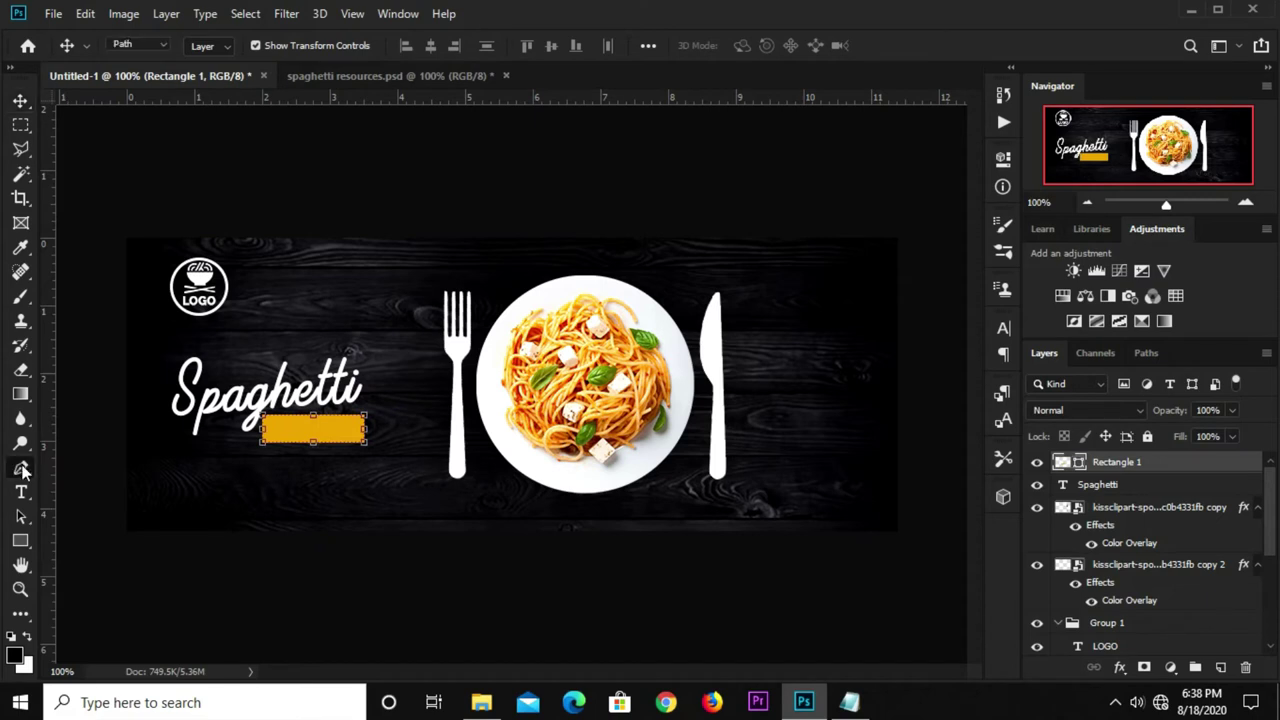
click(76, 526)
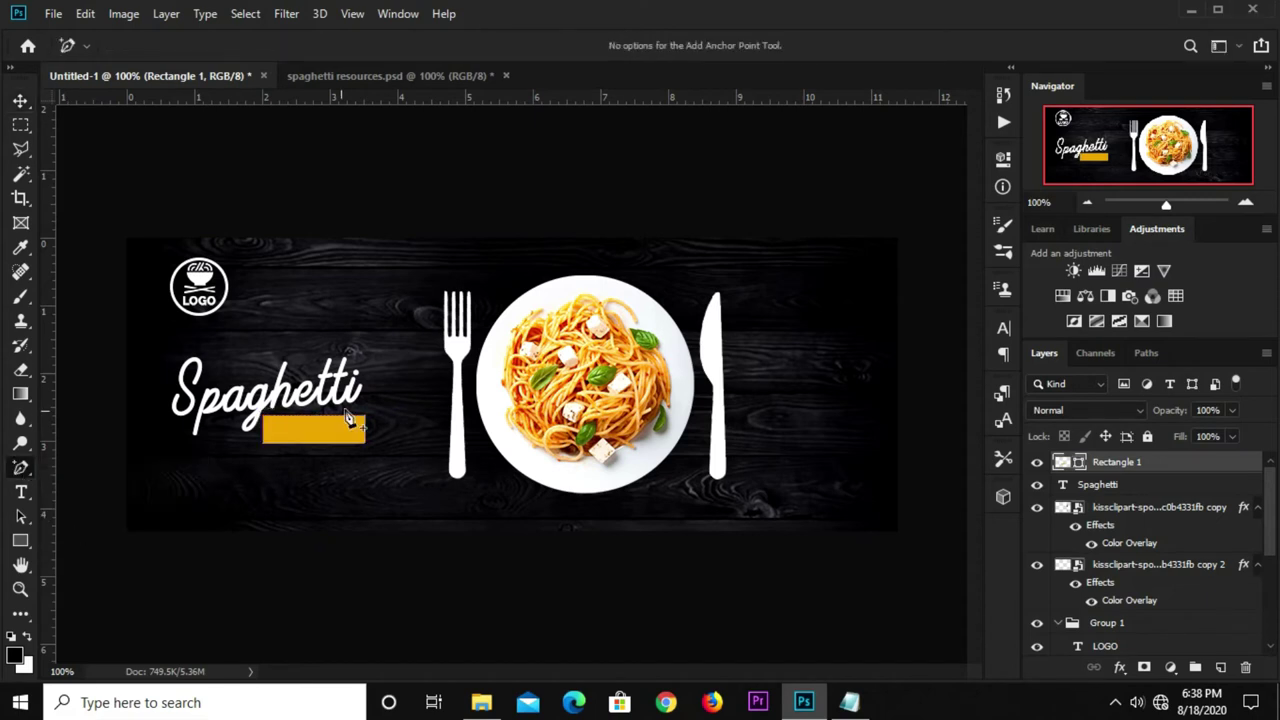
ctrl+click(364, 420)
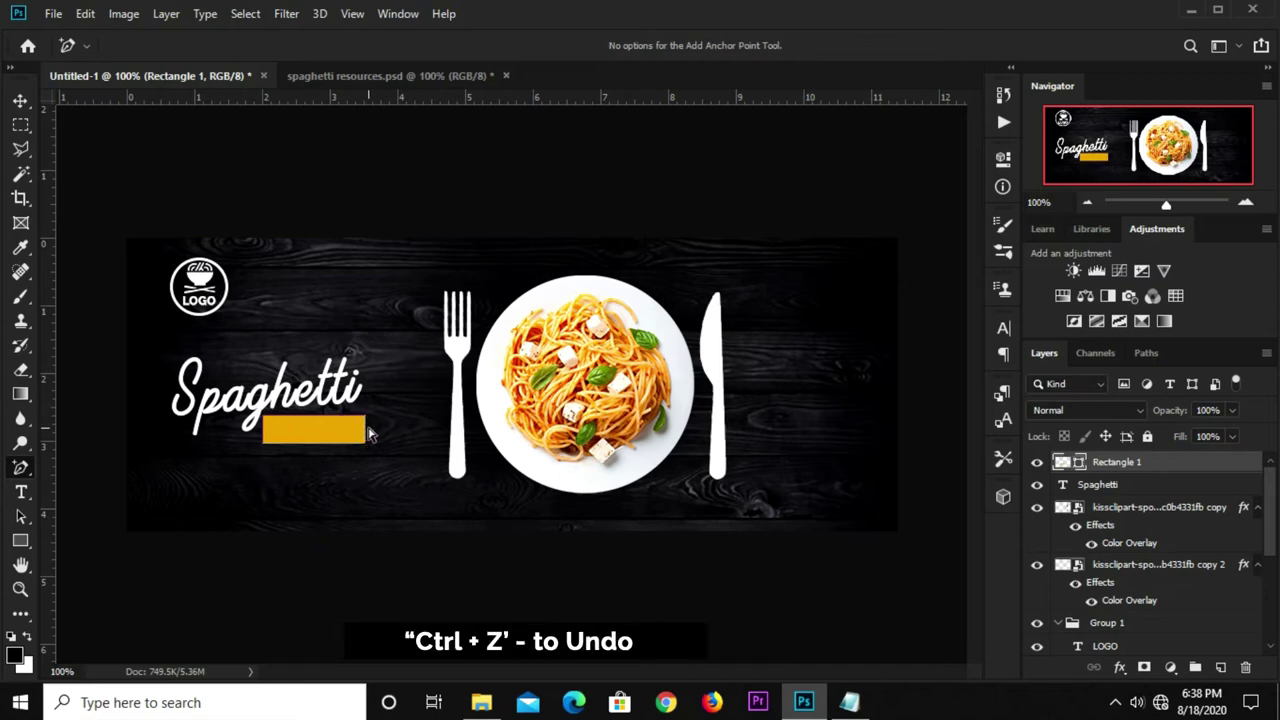
drag(372, 428, 362, 404)
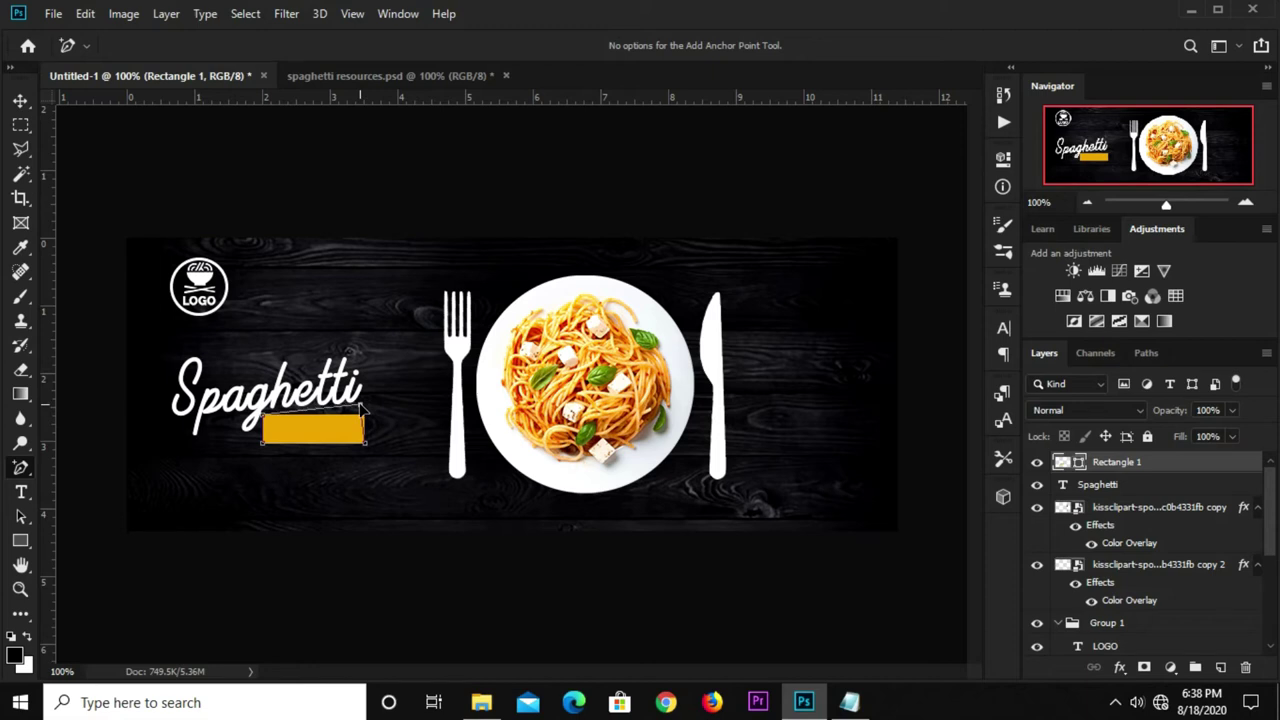
drag(361, 408, 370, 407)
click(579, 273)
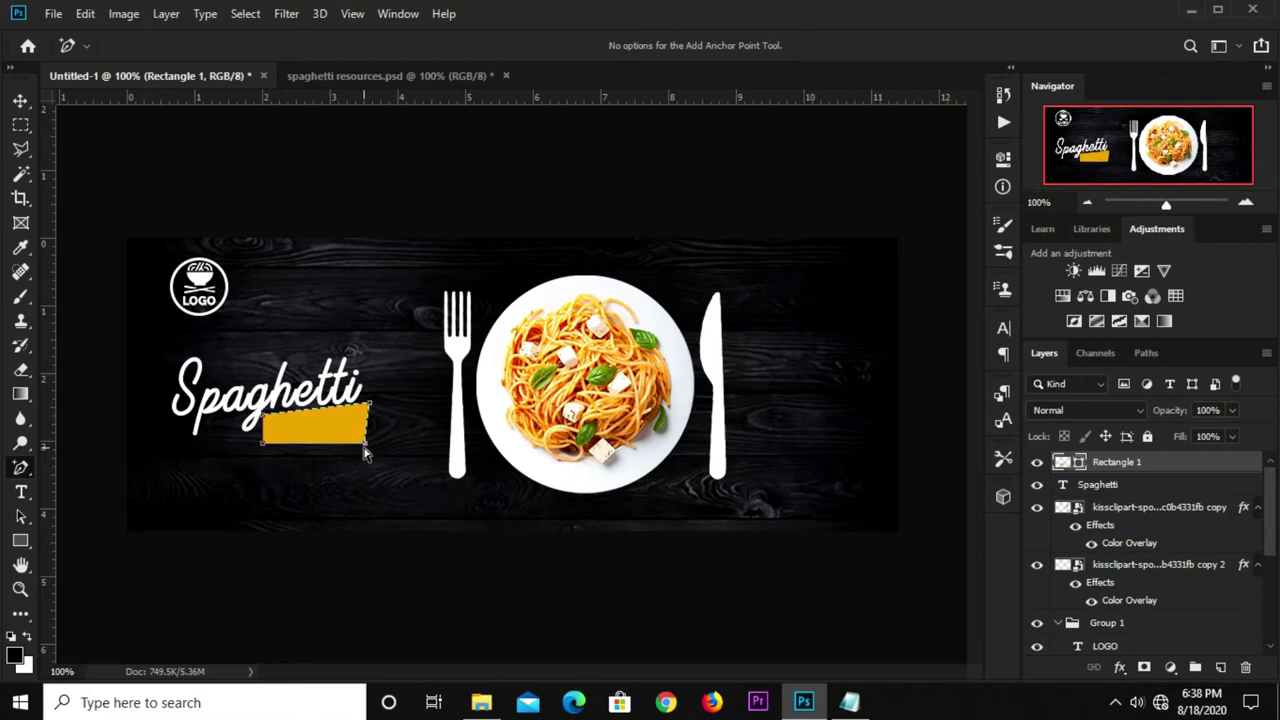
drag(364, 445, 351, 431)
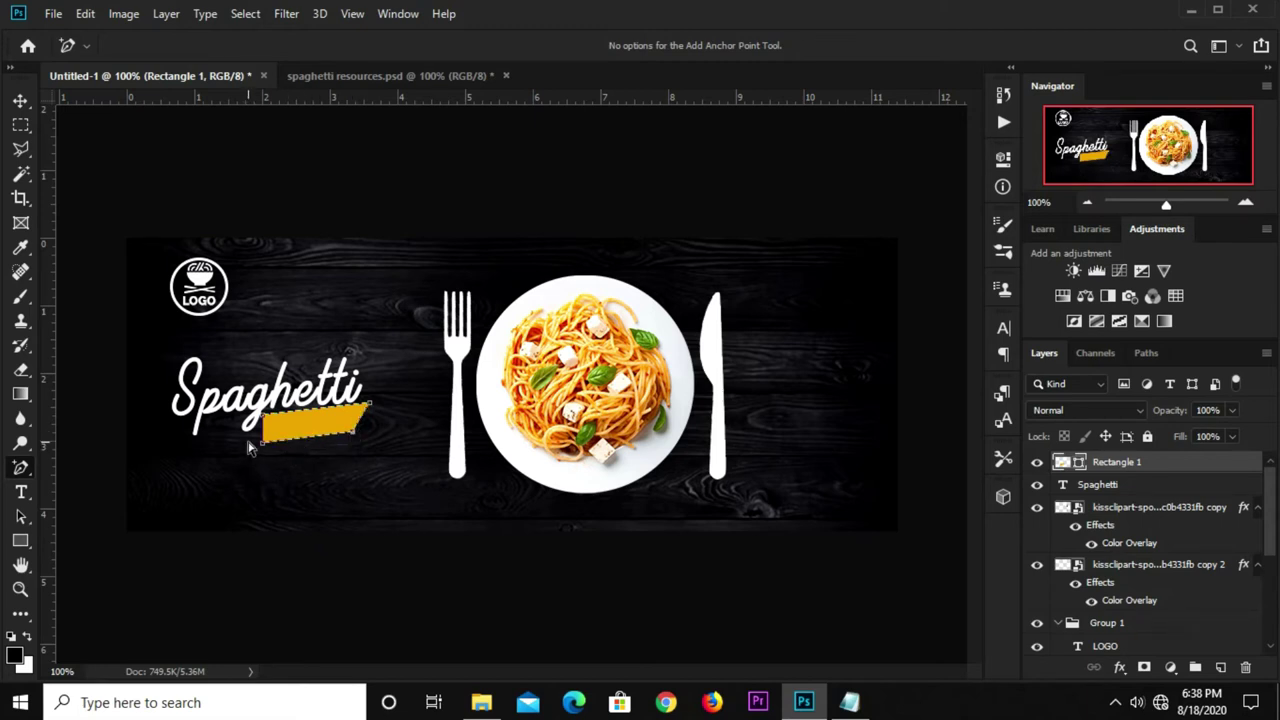
drag(264, 451, 264, 448)
click(21, 101)
Mask the Spaghetti text layer to a triangular Polygonal Lasso selection over the h.
click(348, 194)
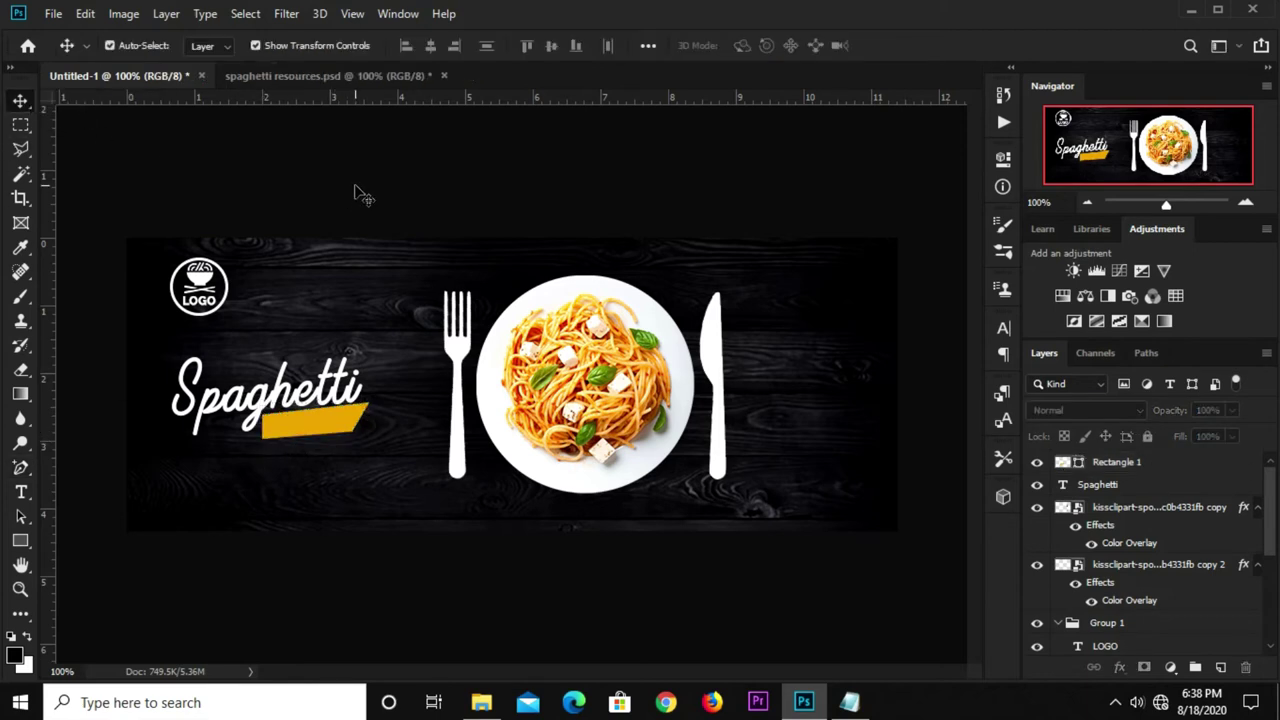
click(282, 384)
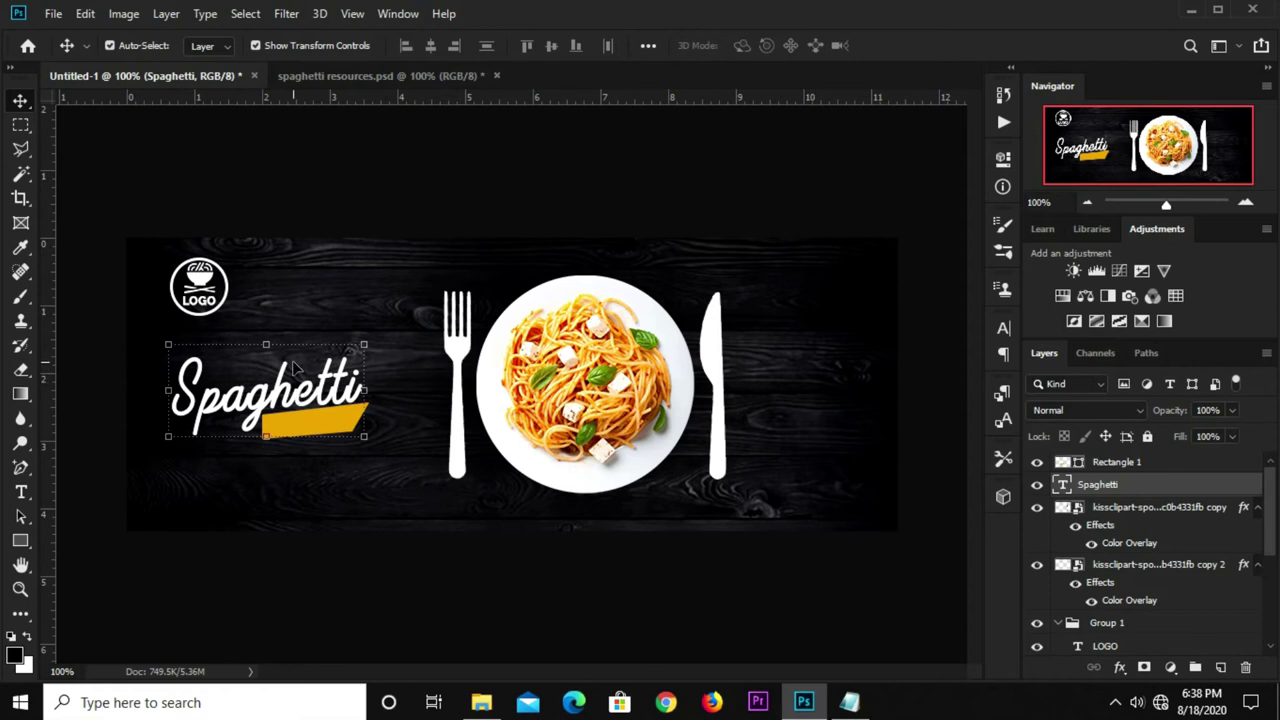
scroll(296, 366, up, 1)
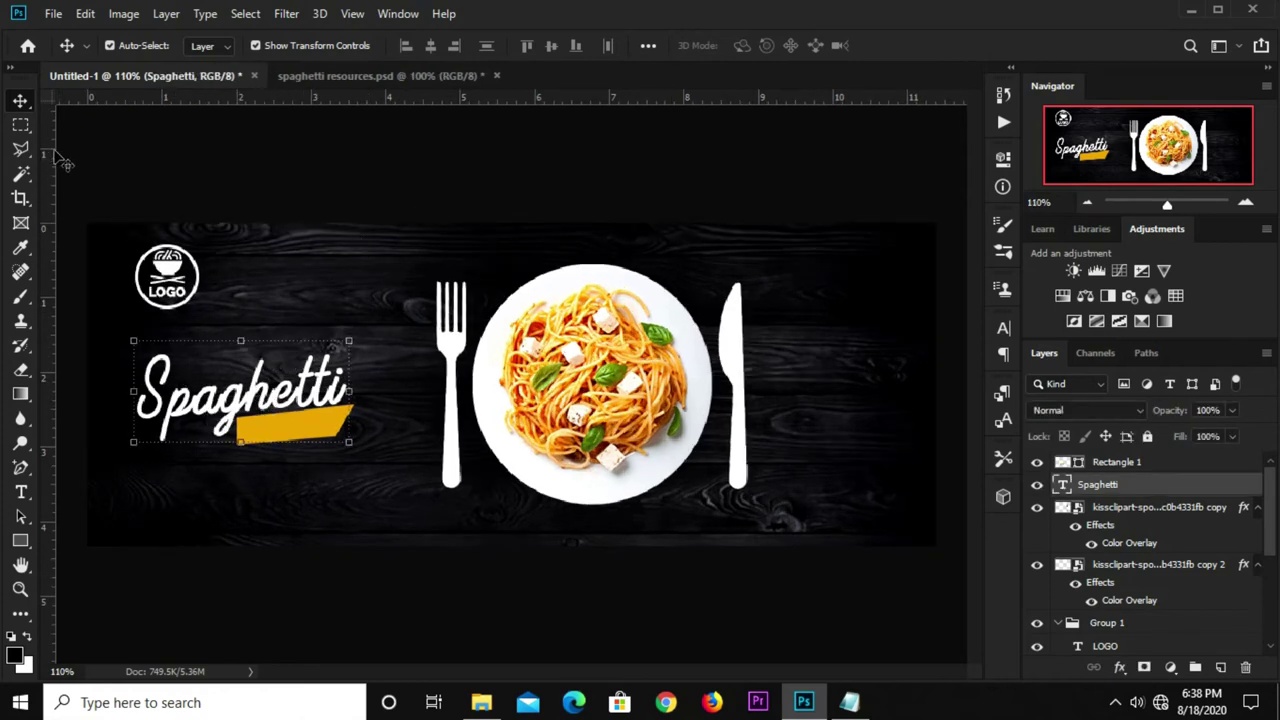
click(20, 150)
click(110, 168)
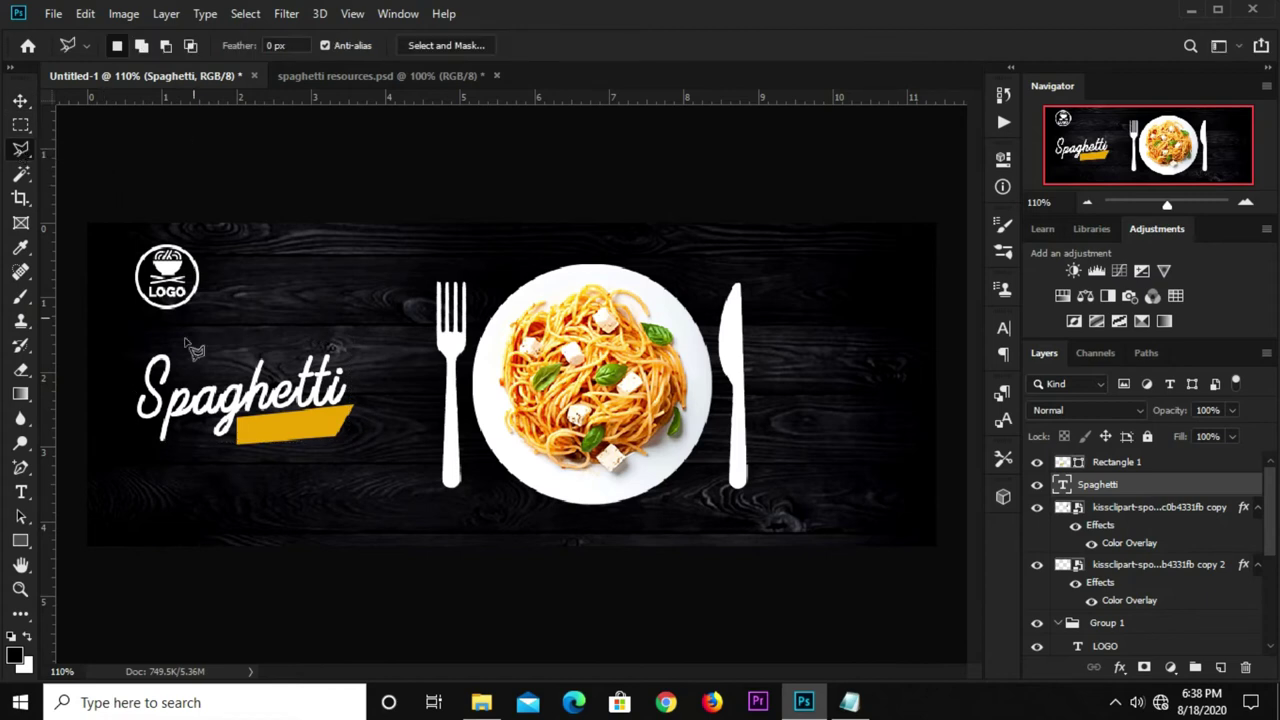
click(226, 362)
click(297, 340)
click(250, 263)
click(227, 361)
click(1144, 667)
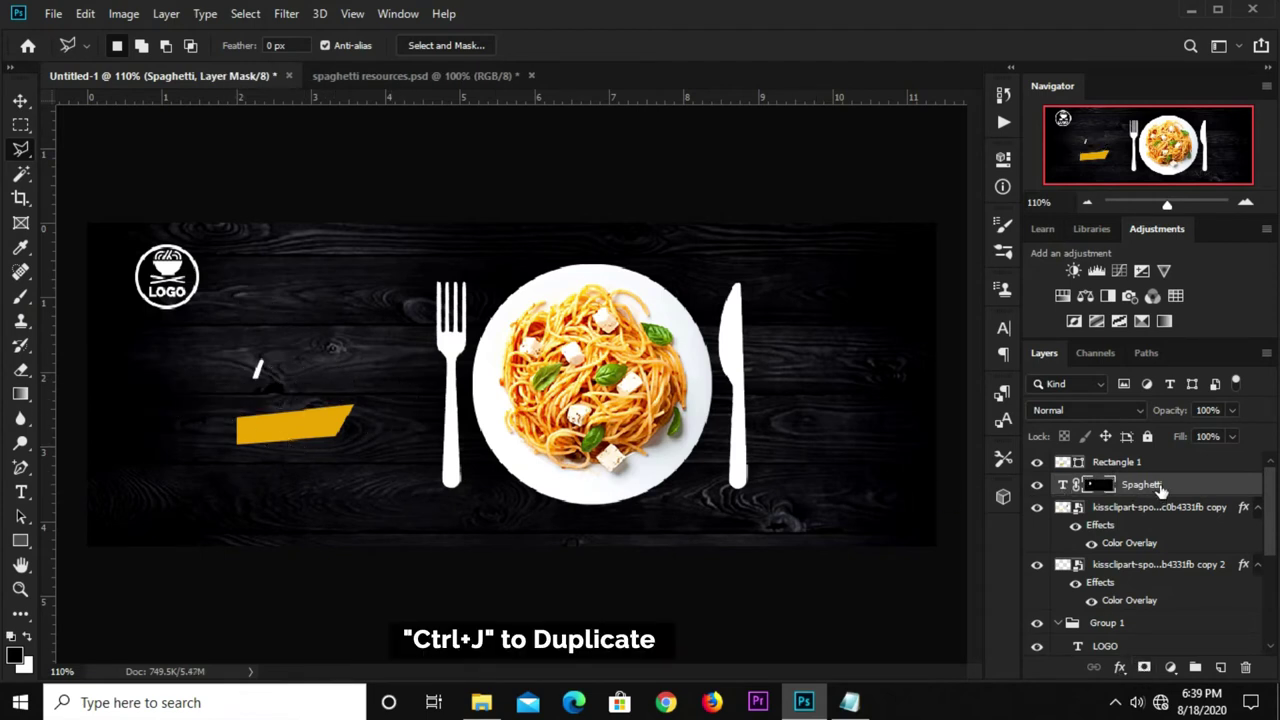
Duplicate the masked Spaghetti layer and invert the original's mask.
key(ctrl+j)
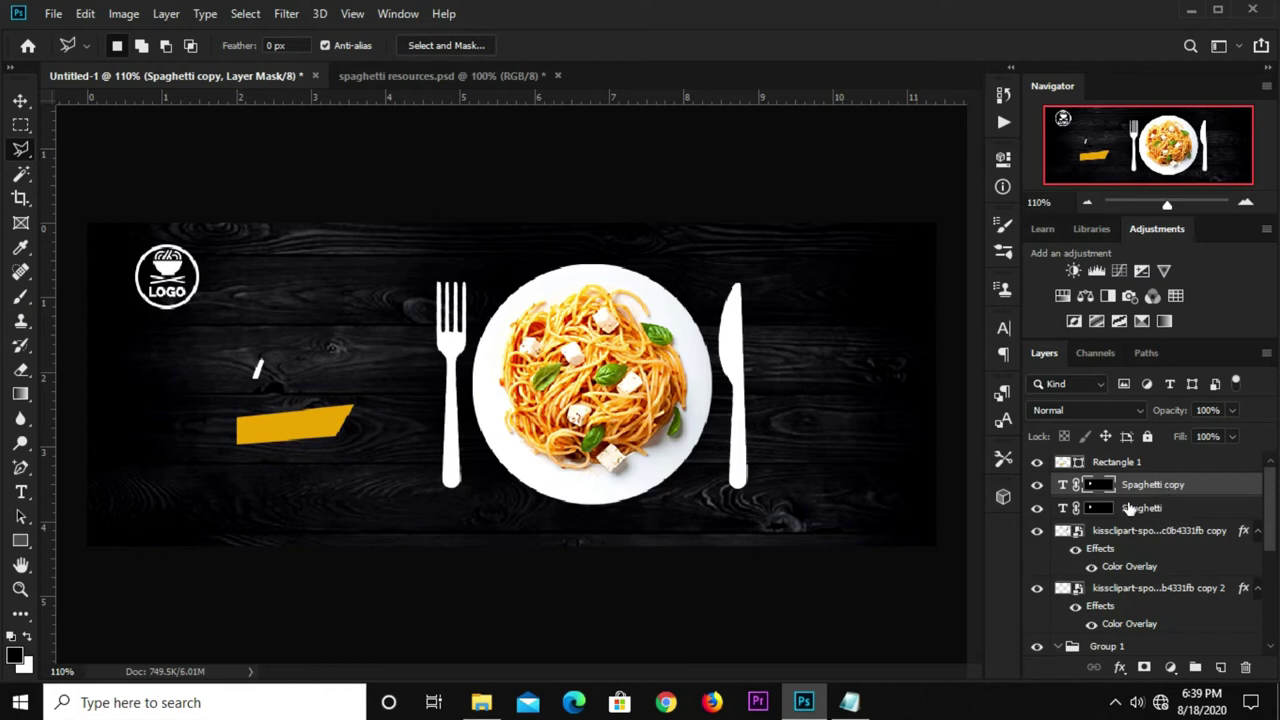
click(1129, 508)
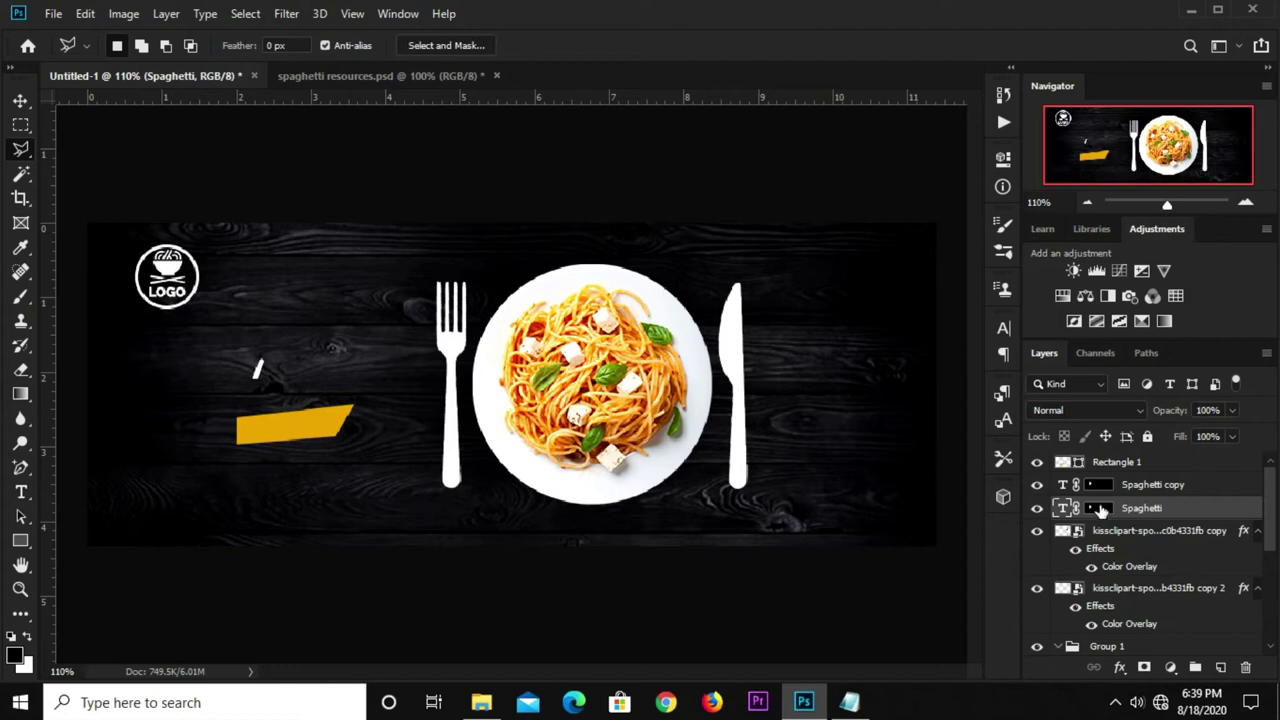
click(1101, 508)
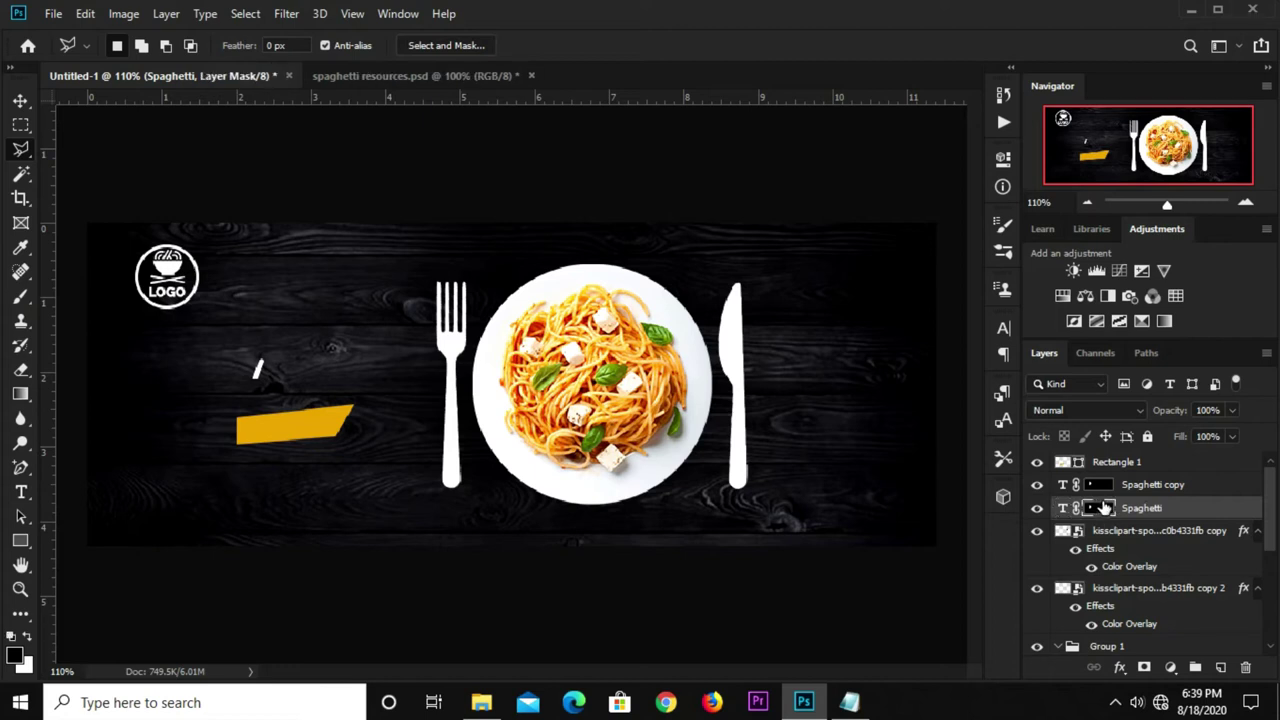
key(ctrl+i)
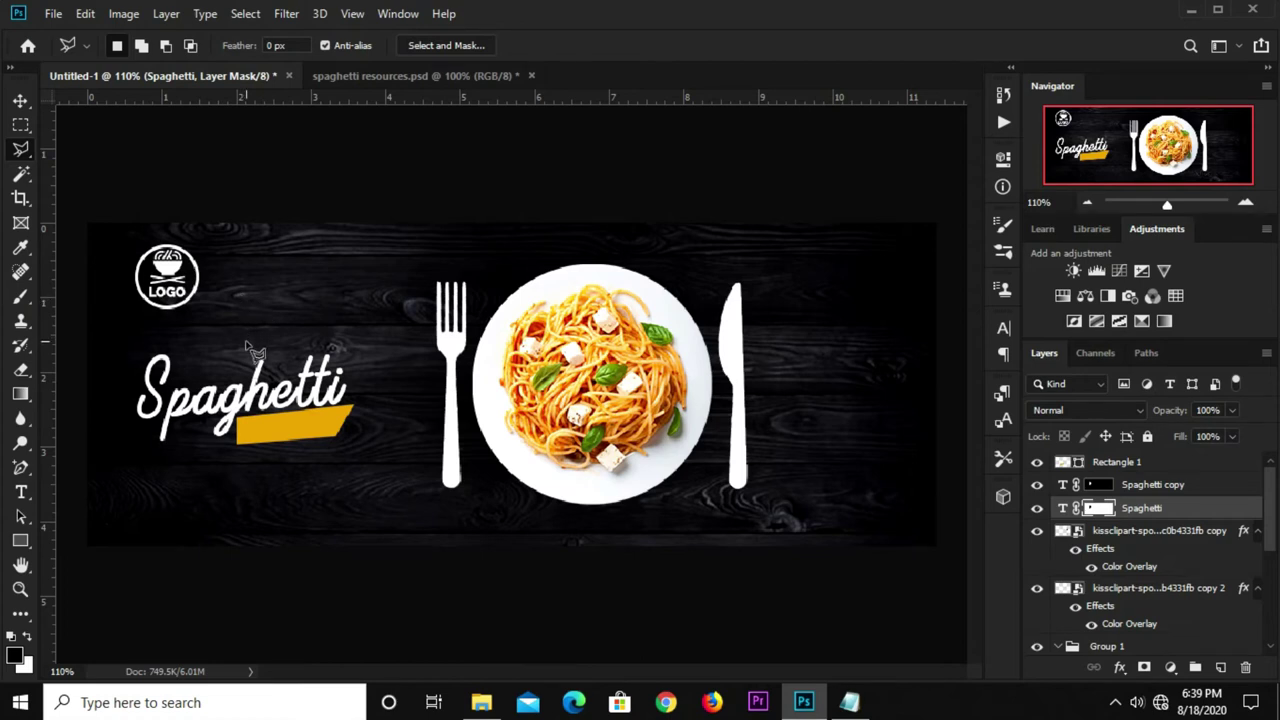
Move the Spaghetti copy's mask upward to lift the h's cut stroke above the title.
key(v)
click(283, 418)
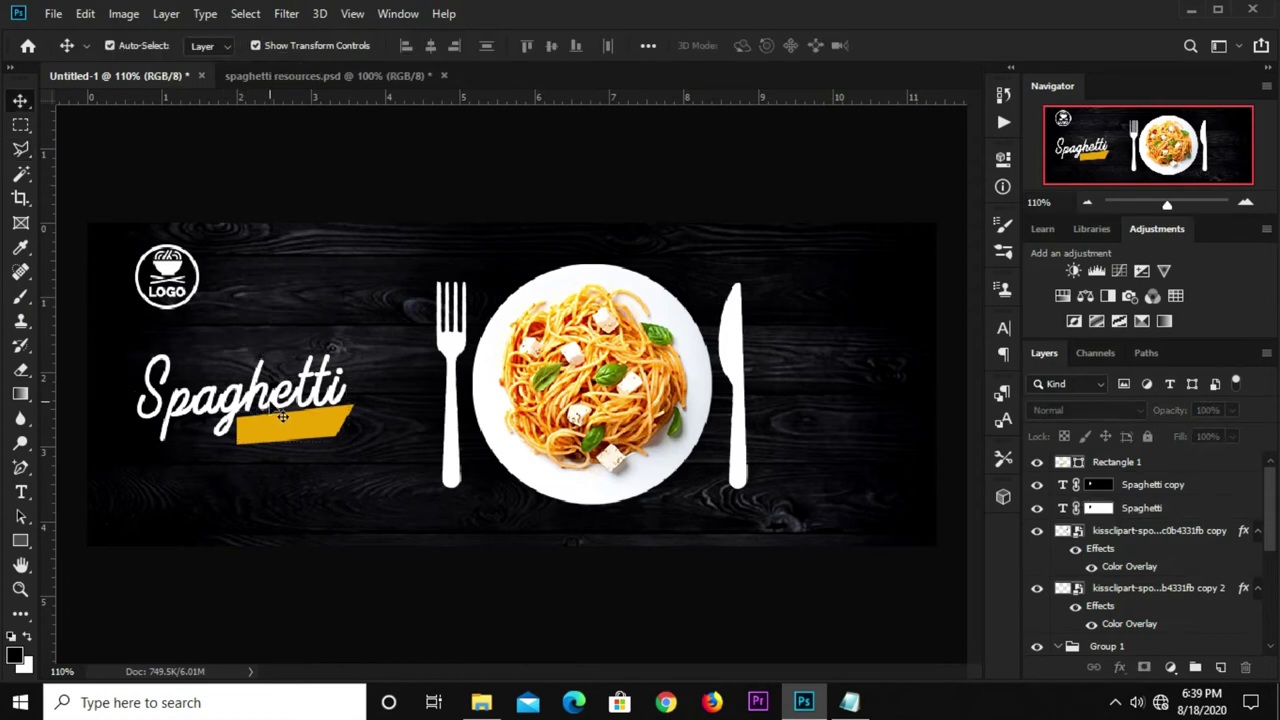
click(283, 418)
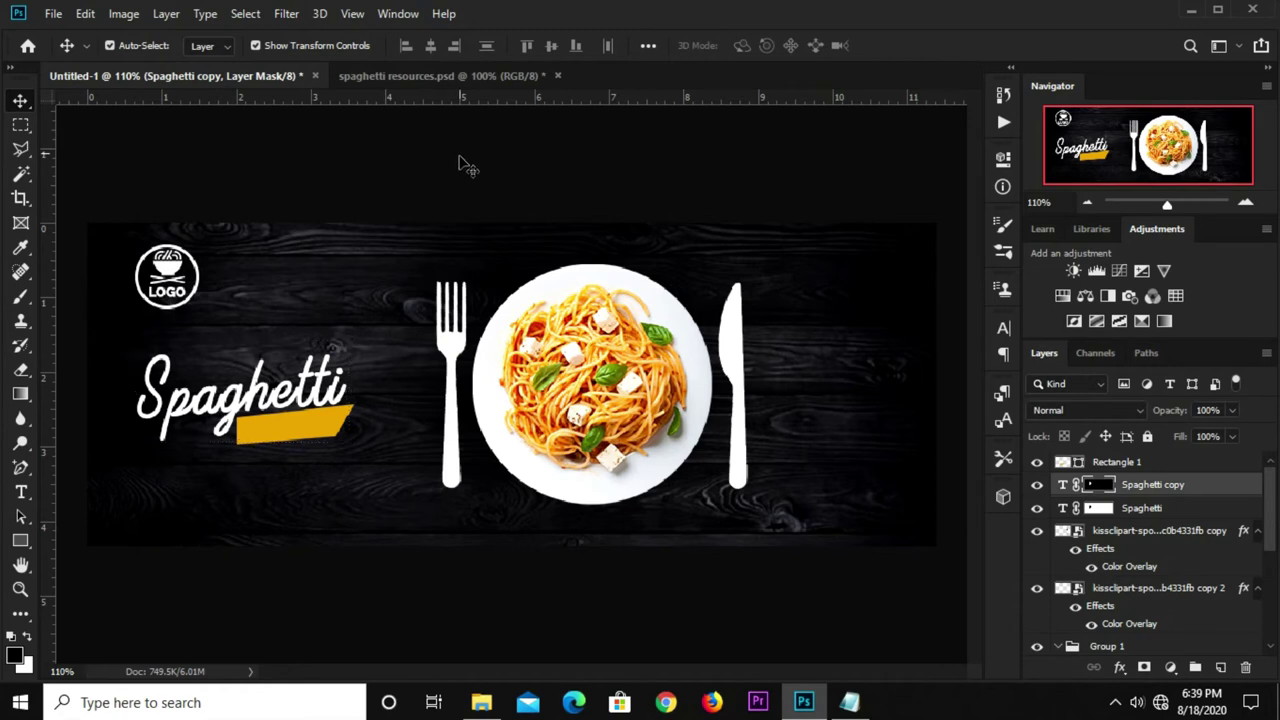
click(262, 372)
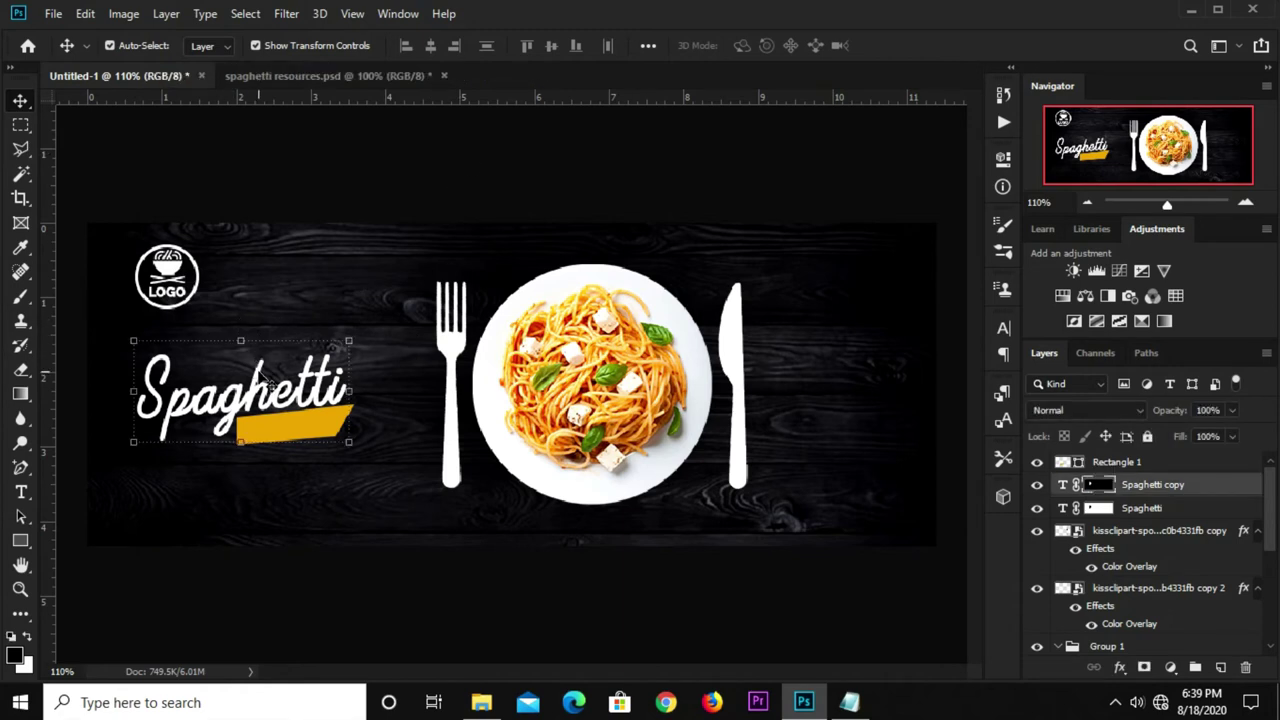
key(ctrl+backslash)
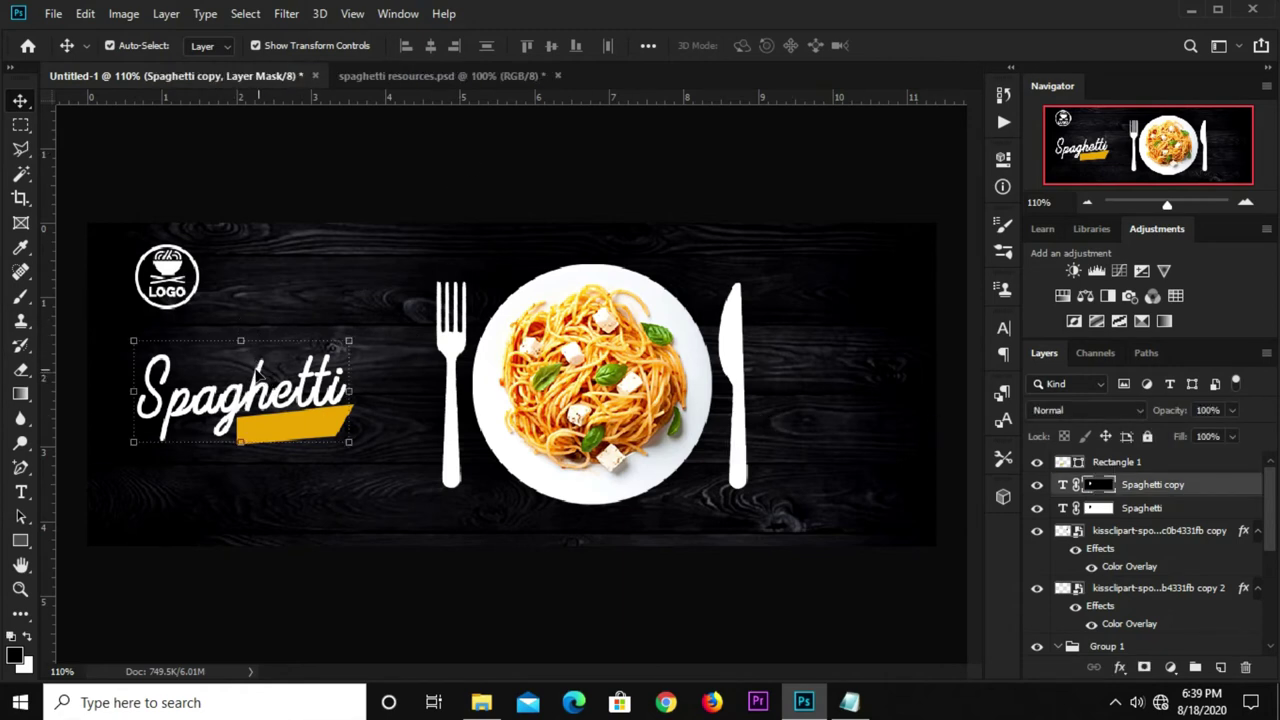
drag(257, 372, 264, 349)
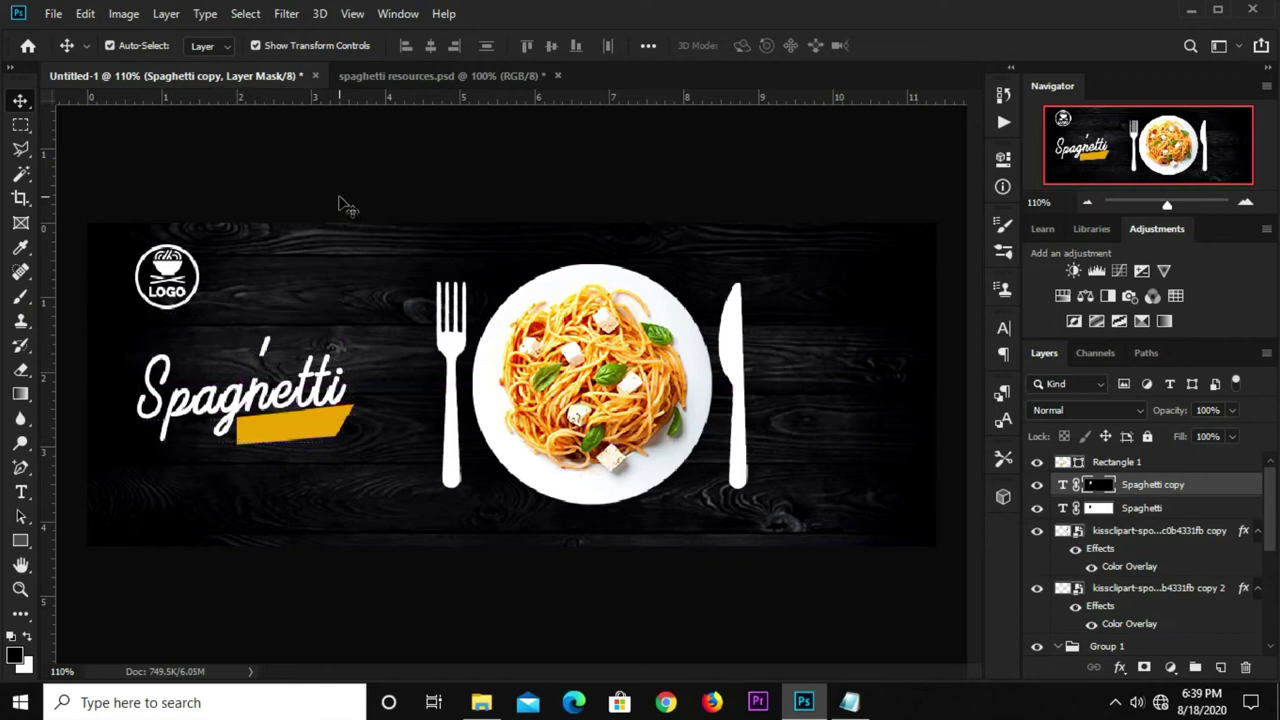
click(258, 507)
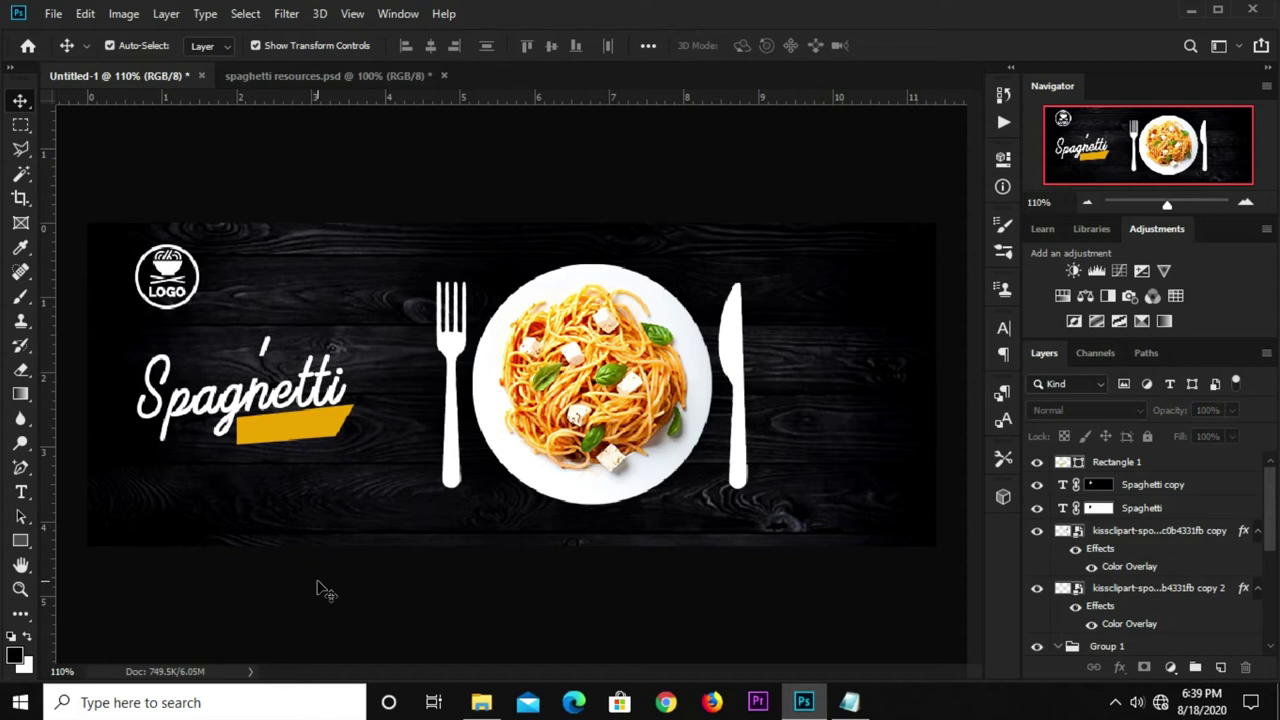
Add a 'Delicious' text line below the Spaghetti title.
click(20, 491)
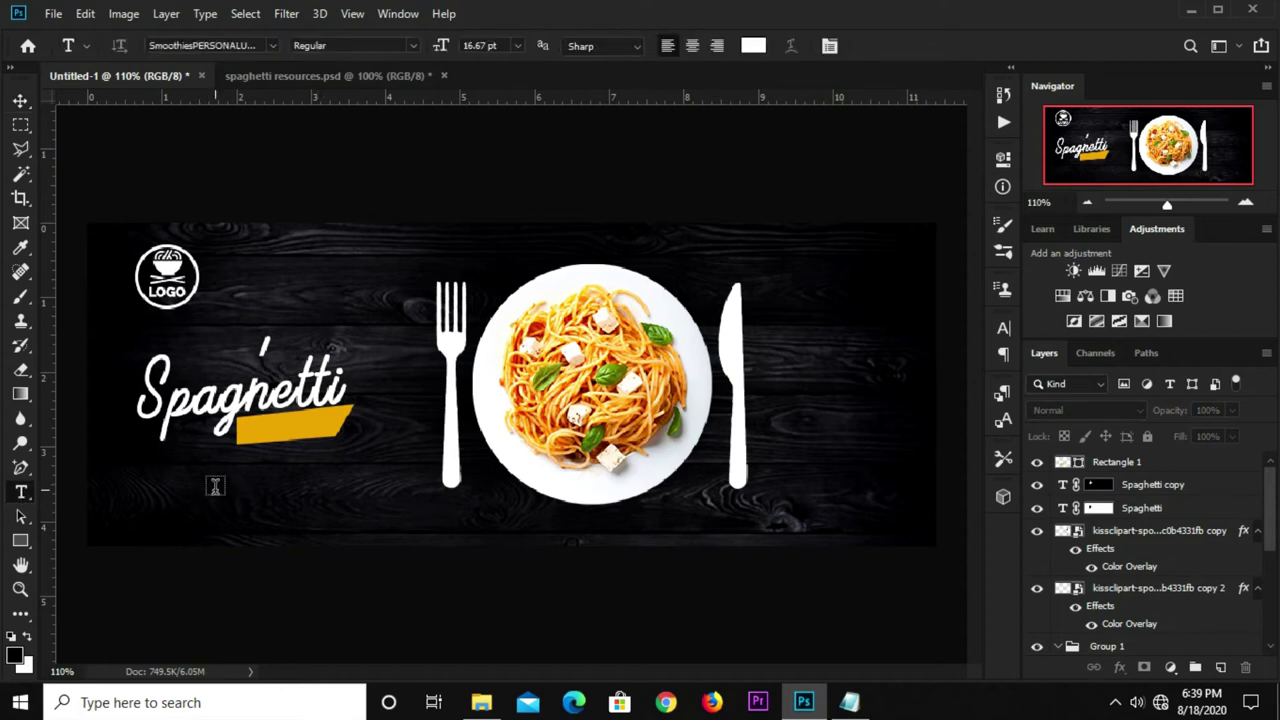
click(215, 486)
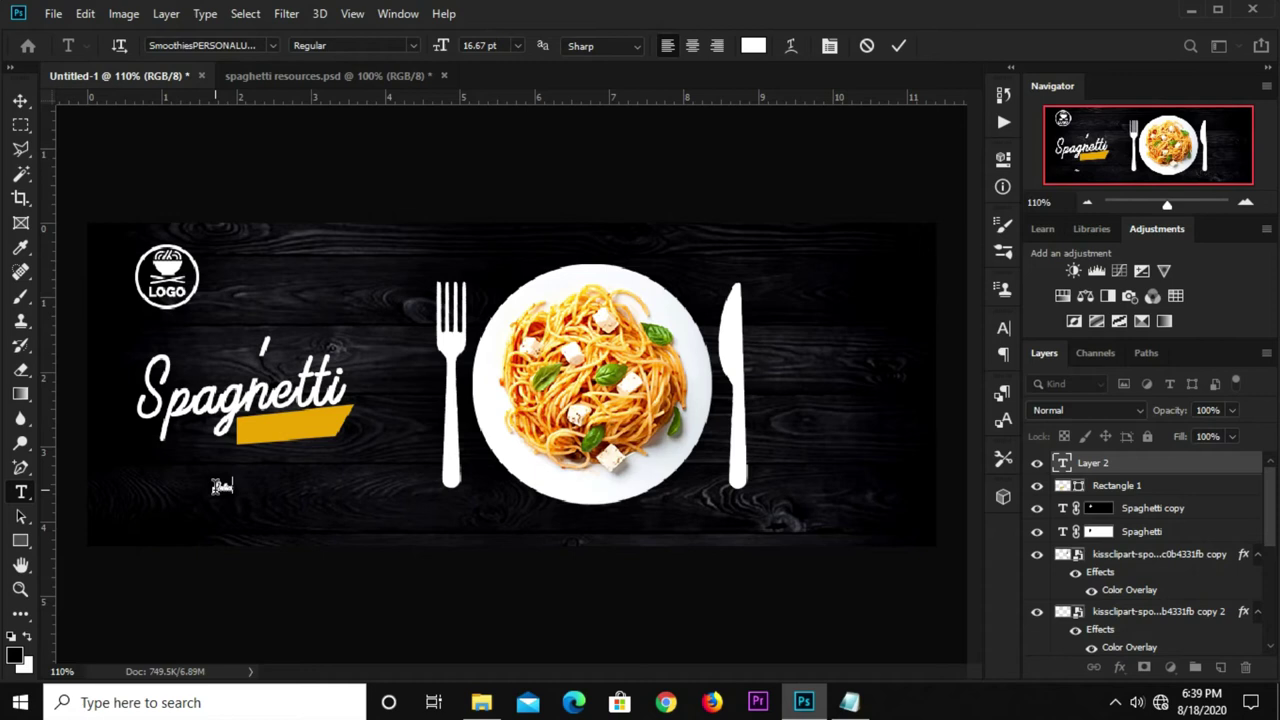
text(an)
click(898, 45)
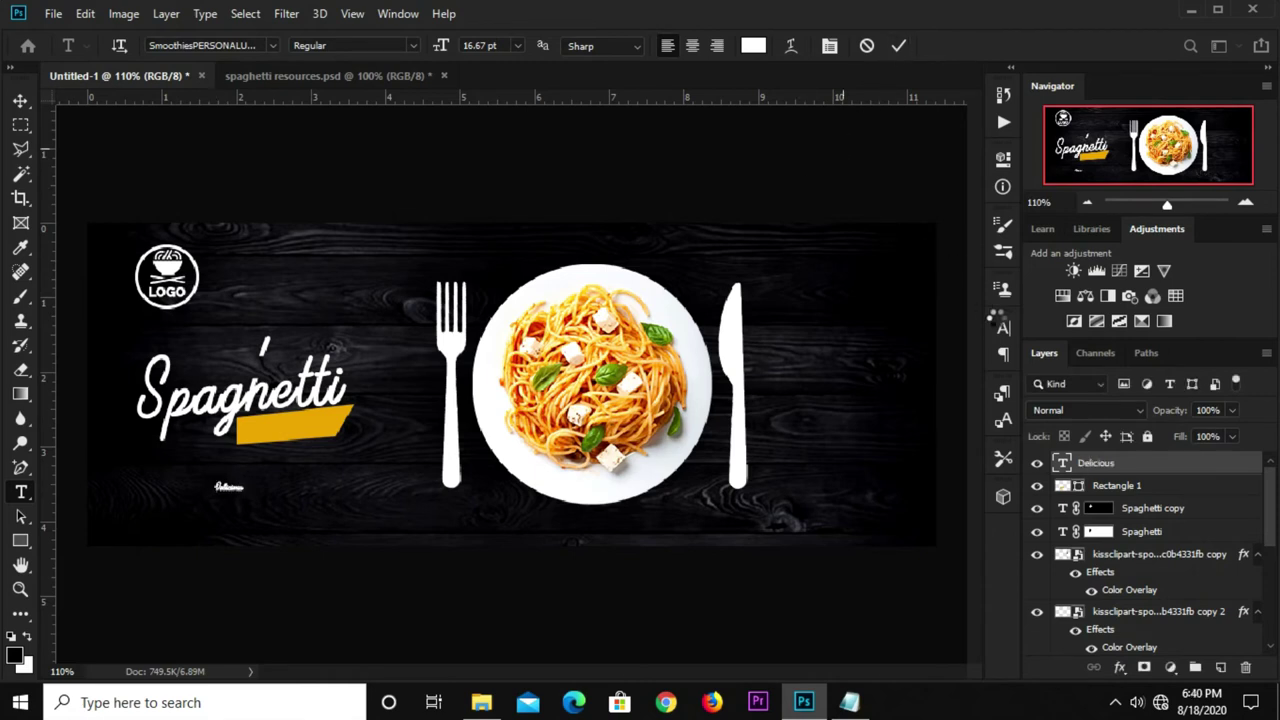
Set Delicious to Raleway Bold, colored with the yellow sampled from the bar.
click(1003, 328)
click(890, 358)
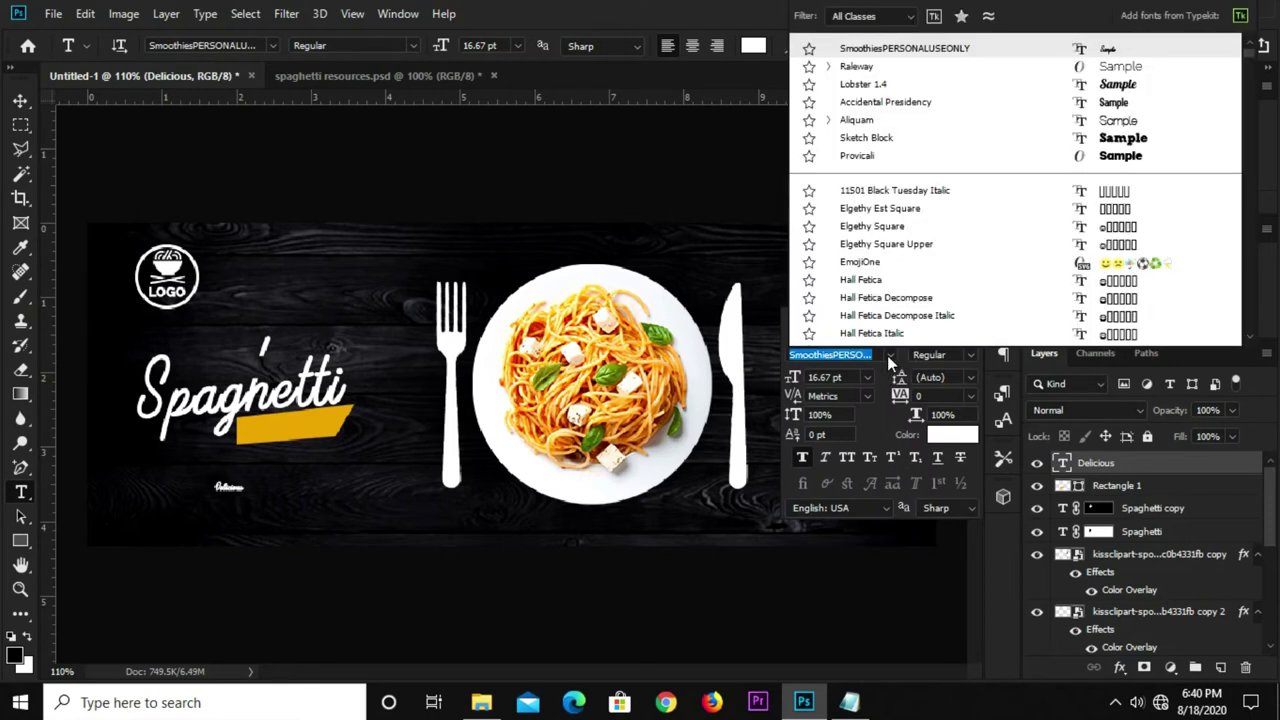
click(855, 67)
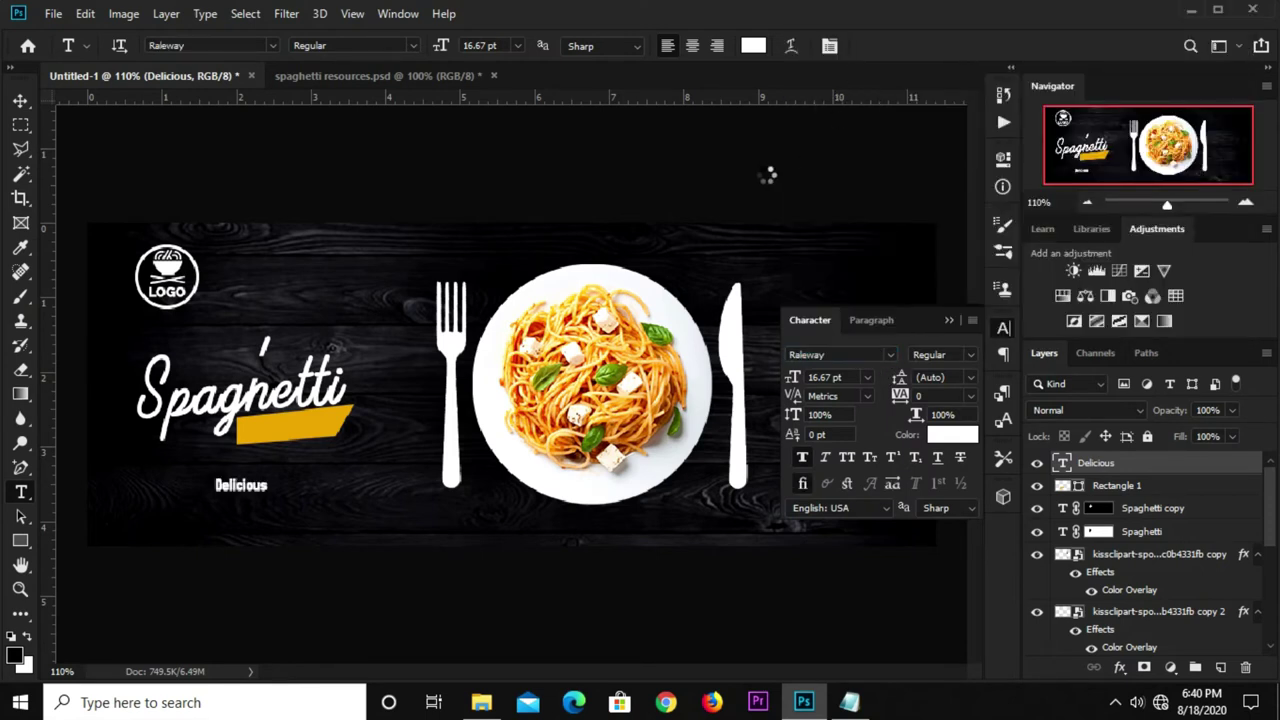
key(v)
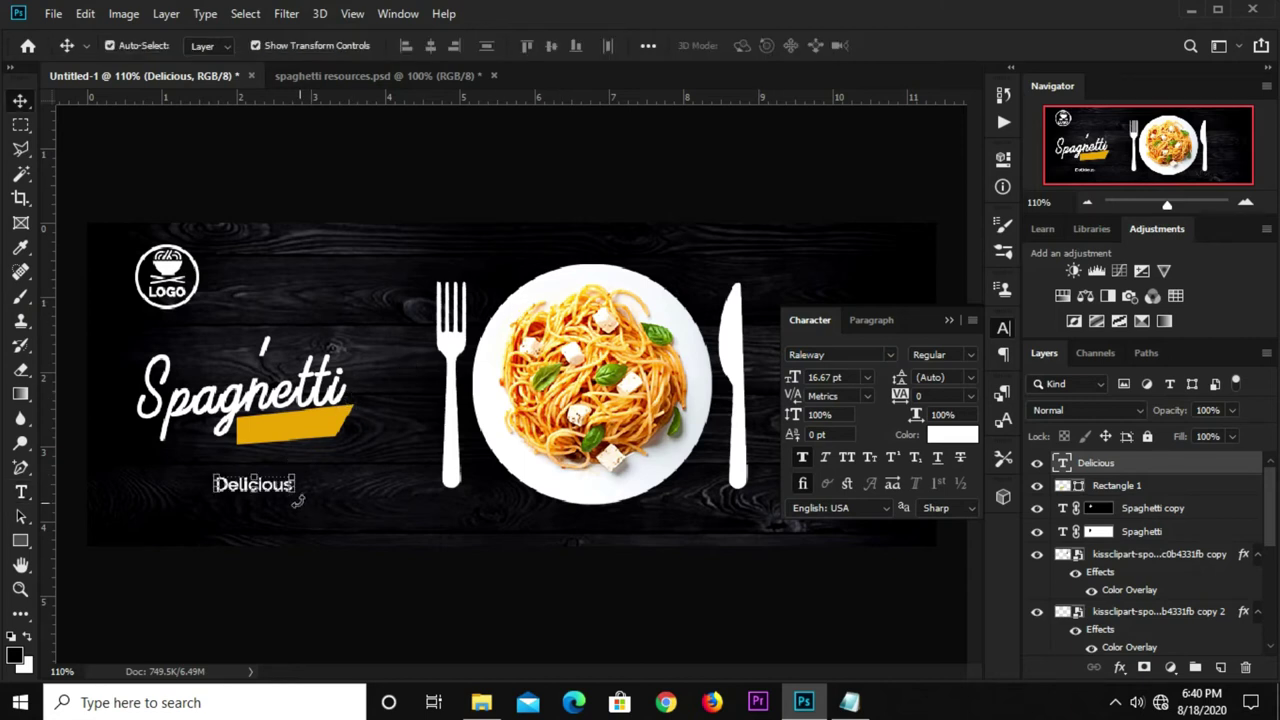
click(968, 354)
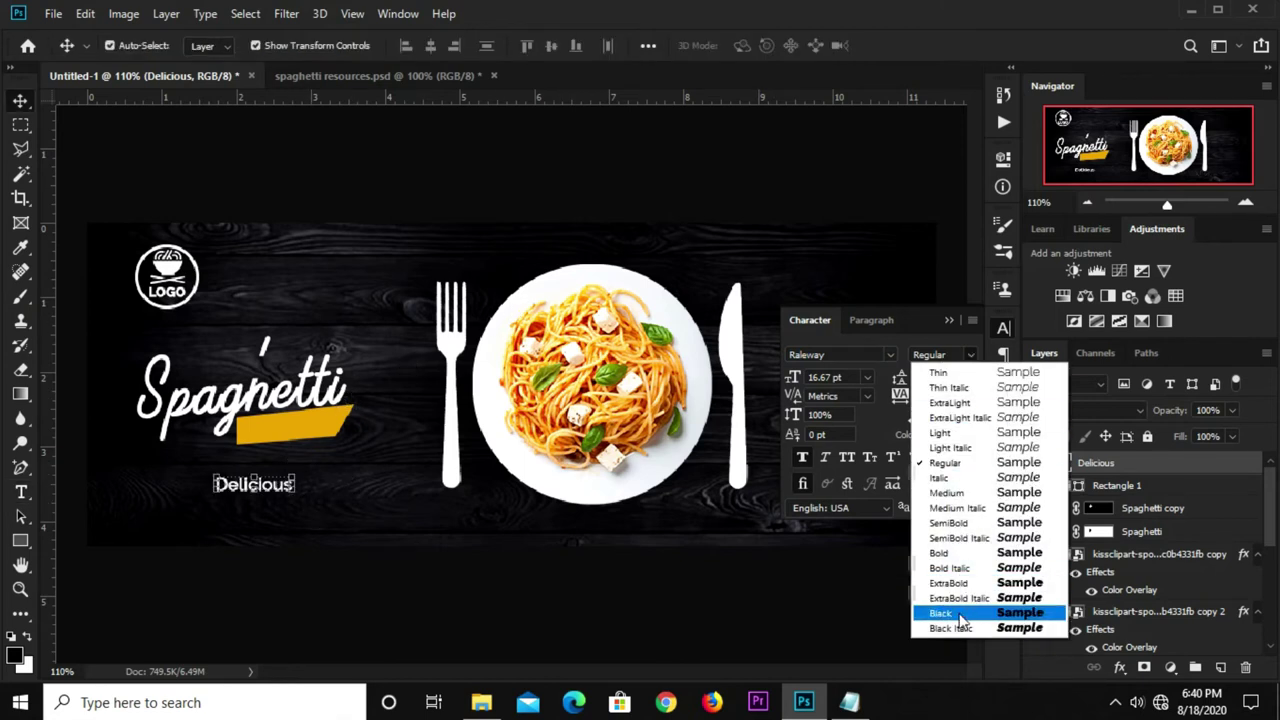
click(955, 555)
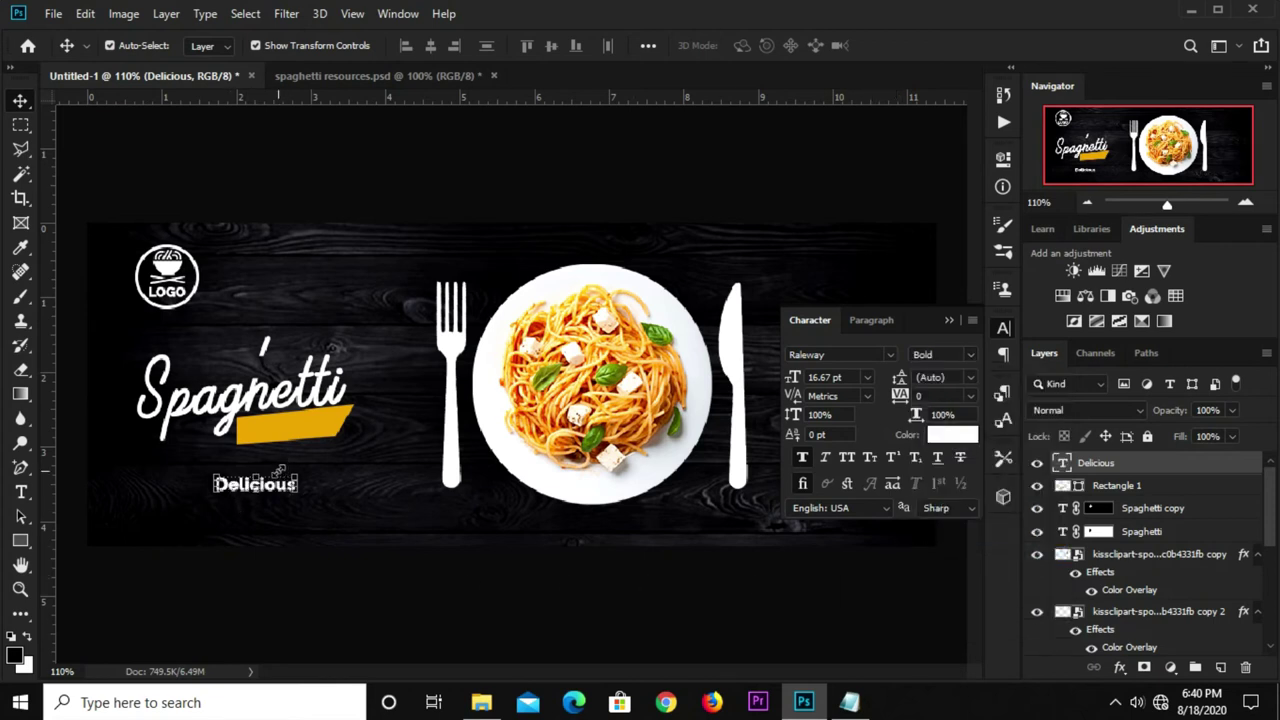
click(943, 436)
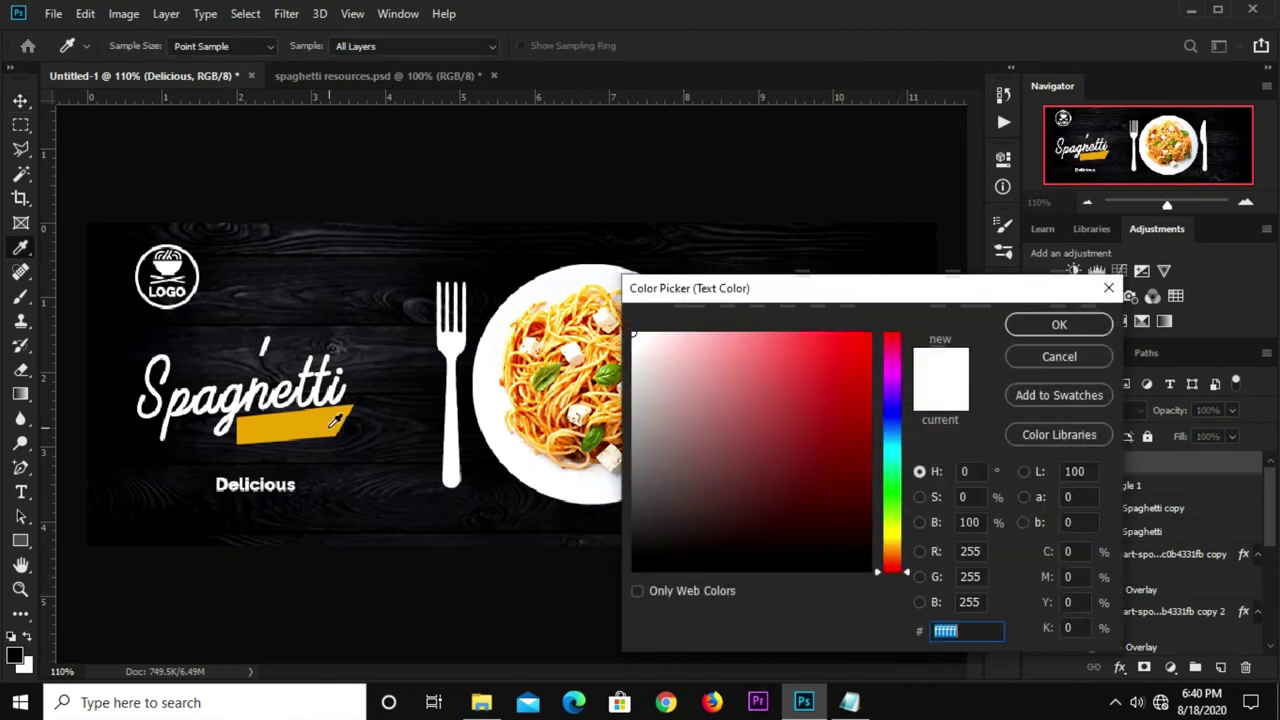
click(334, 420)
click(1059, 324)
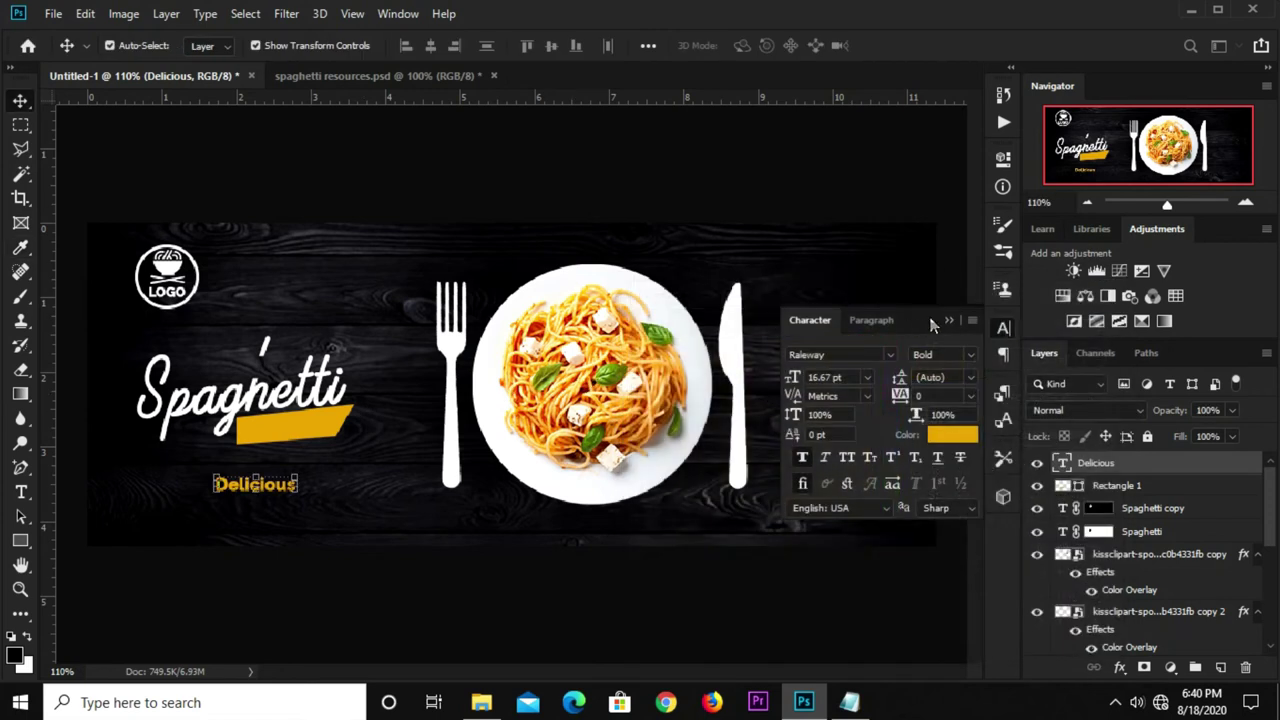
click(1003, 327)
key(ctrl+t)
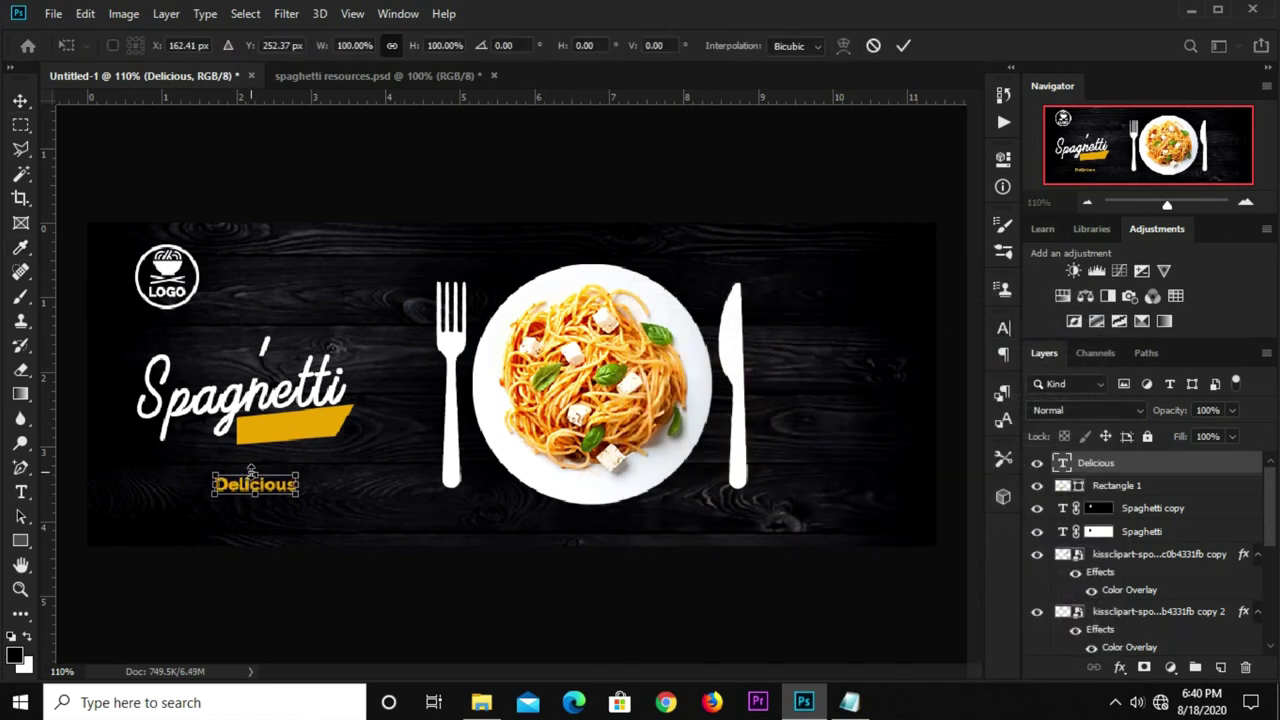
mouse_move(298, 474)
mouse_down()
mouse_move(345, 462)
mouse_move(289, 370)
mouse_up()
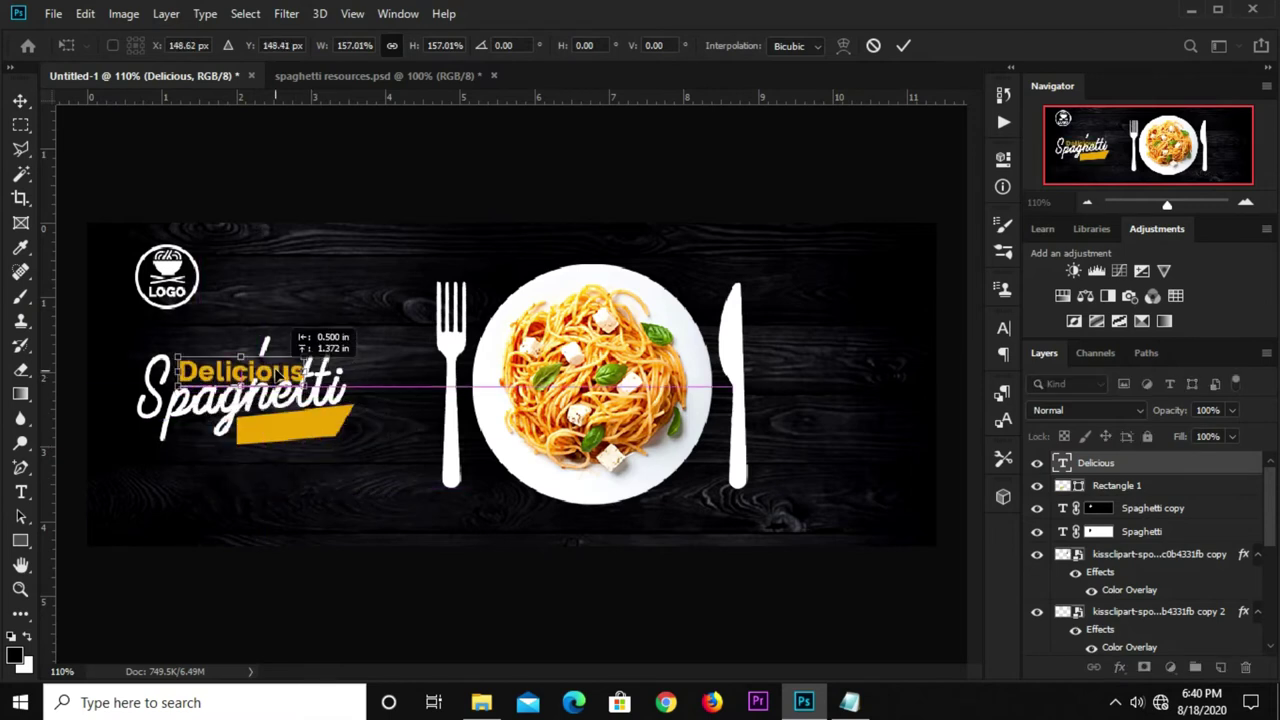
mouse_move(328, 352)
mouse_down()
mouse_move(307, 345)
mouse_move(316, 352)
mouse_up()
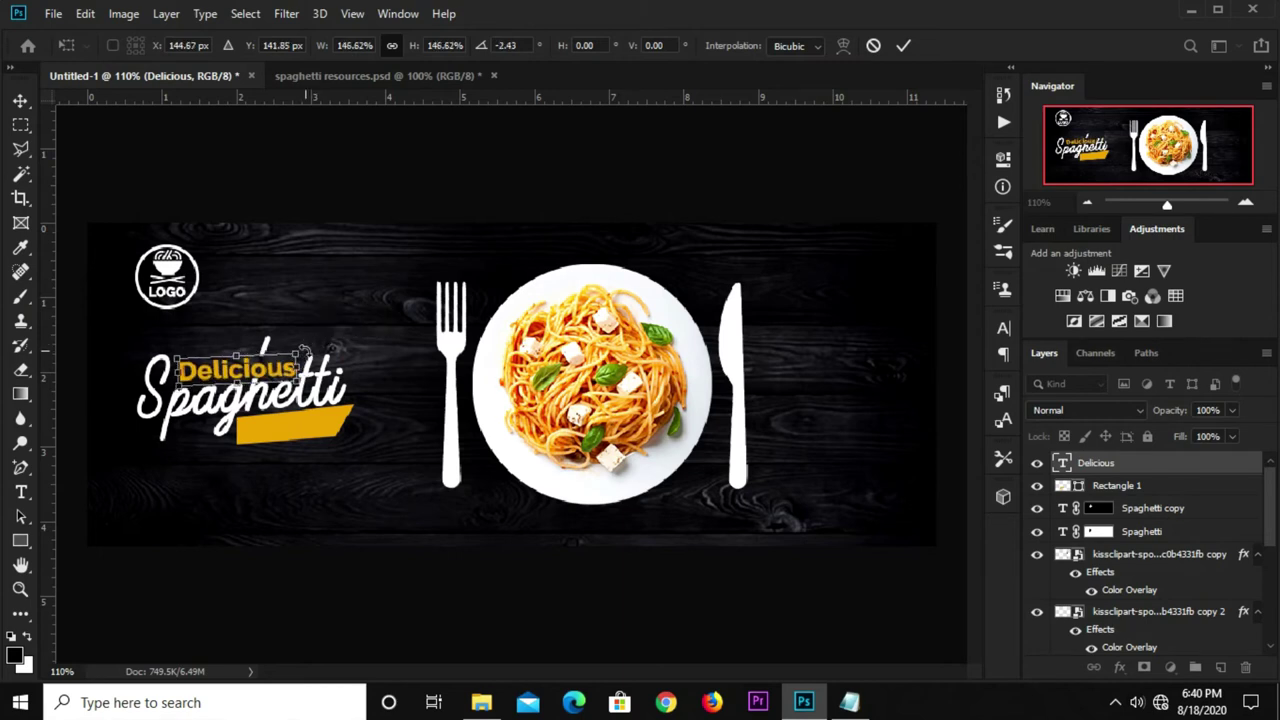
click(332, 222)
click(330, 263)
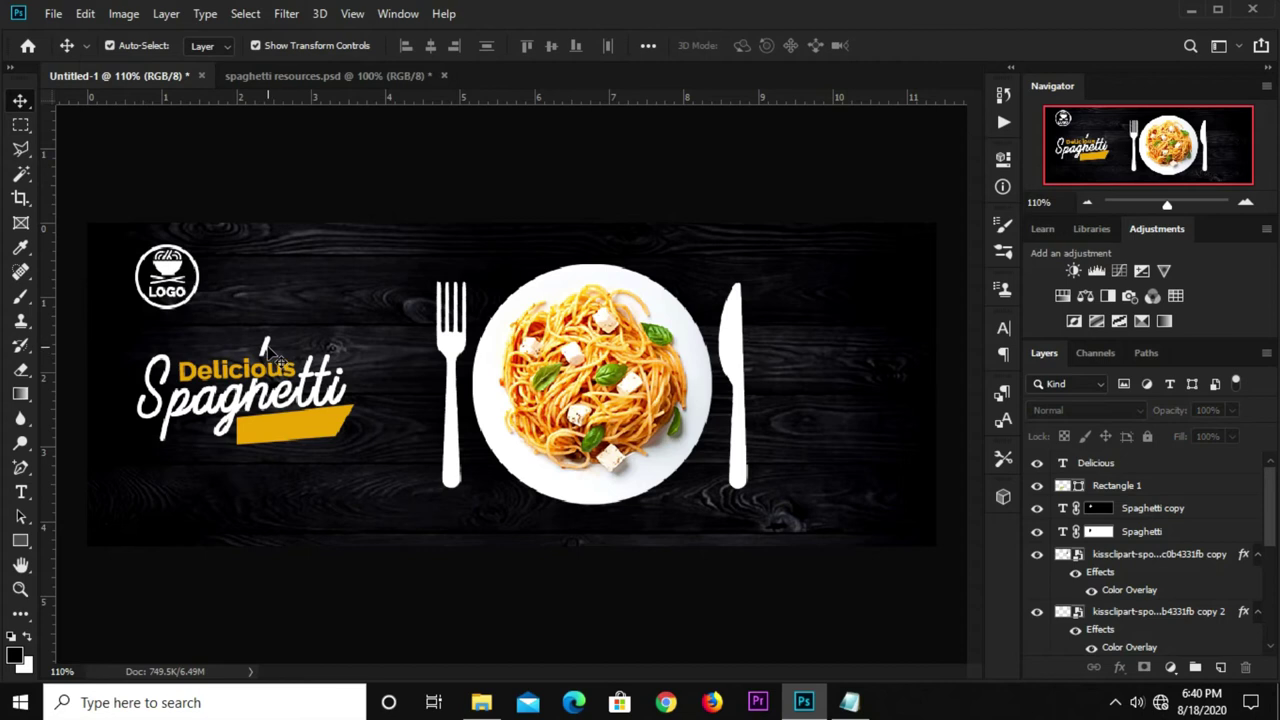
click(270, 368)
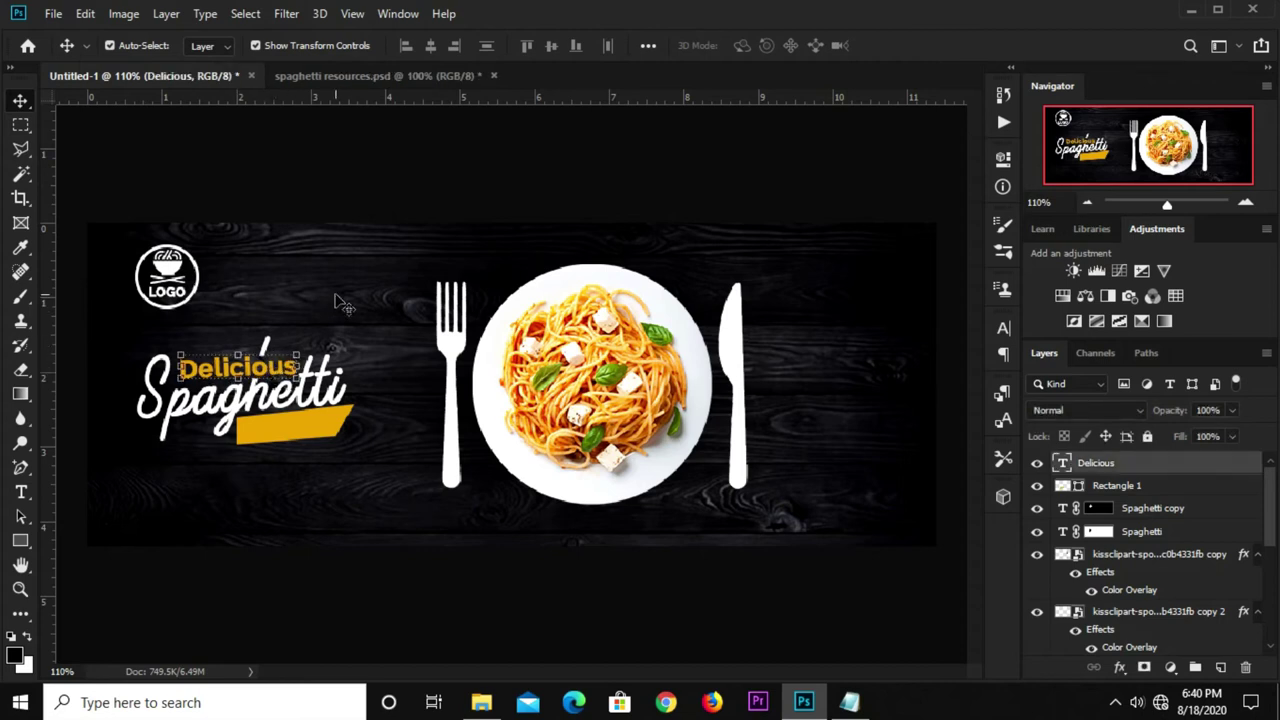
click(304, 326)
click(268, 348)
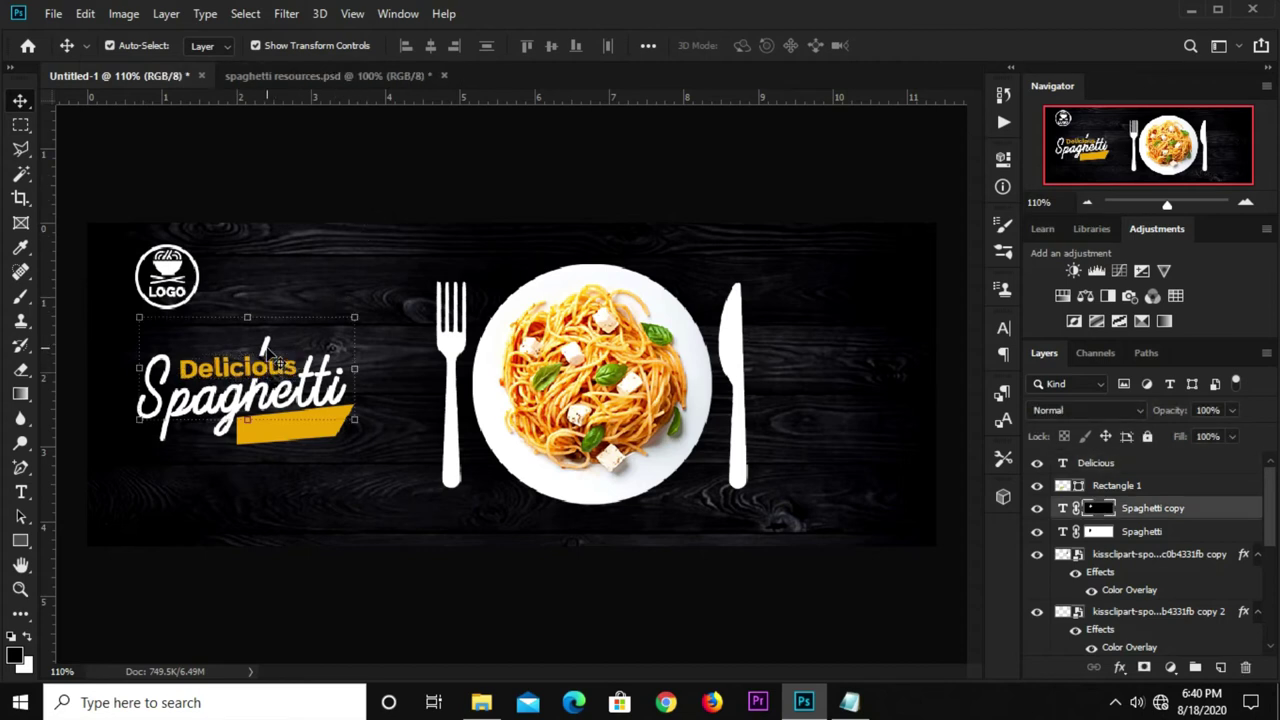
key(ctrl+h)
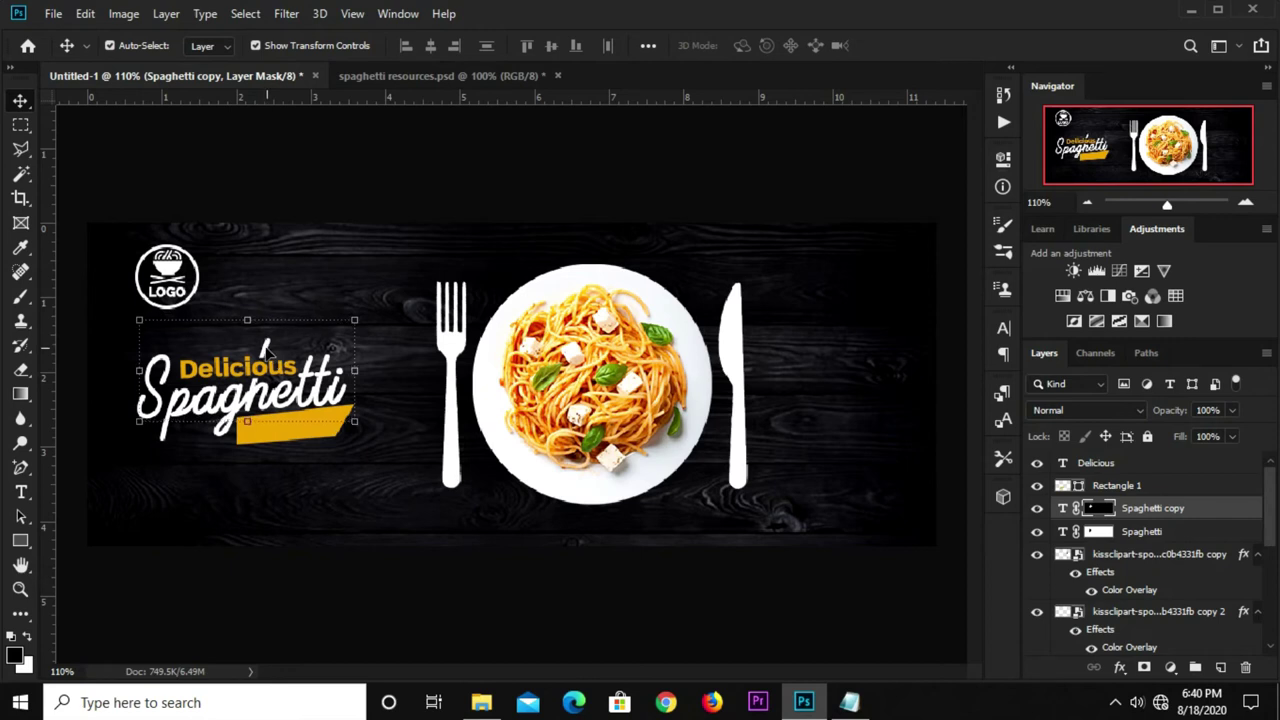
click(393, 182)
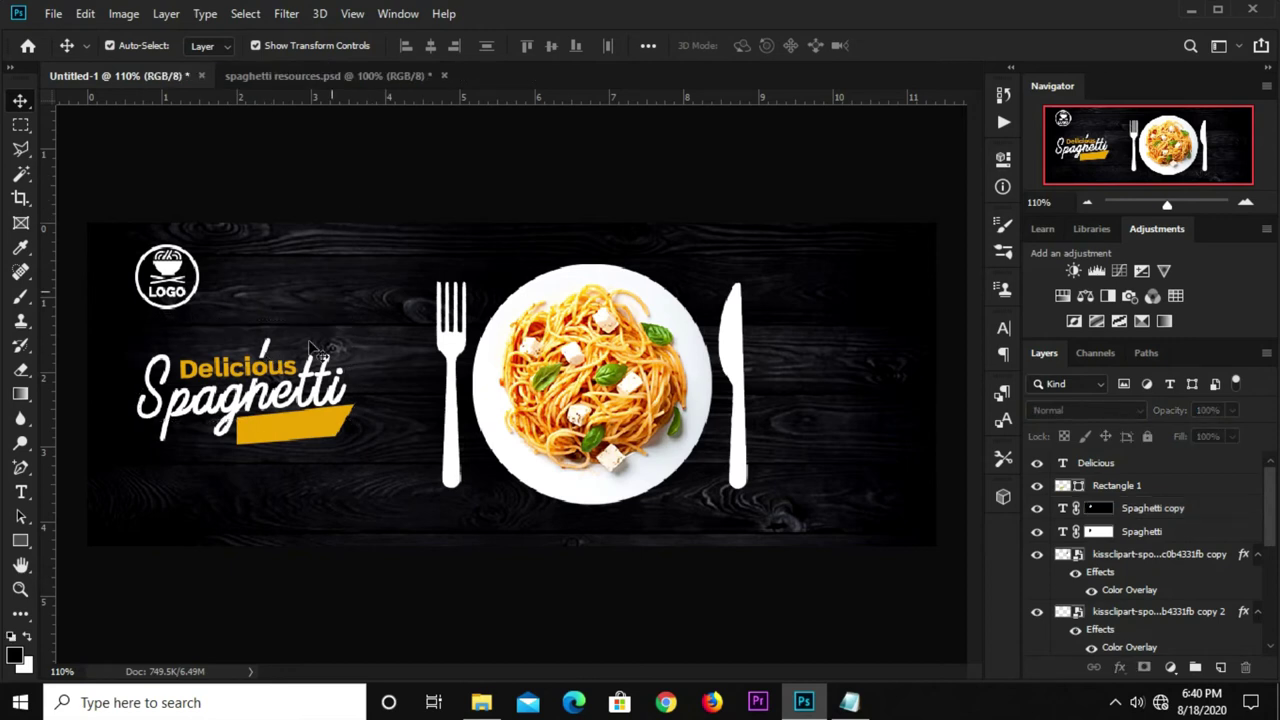
click(268, 373)
Duplicate the Delicious text below the title and color the copy black.
mouse_move(272, 372)
mouse_down()
mouse_move(407, 474)
mouse_move(315, 522)
mouse_up()
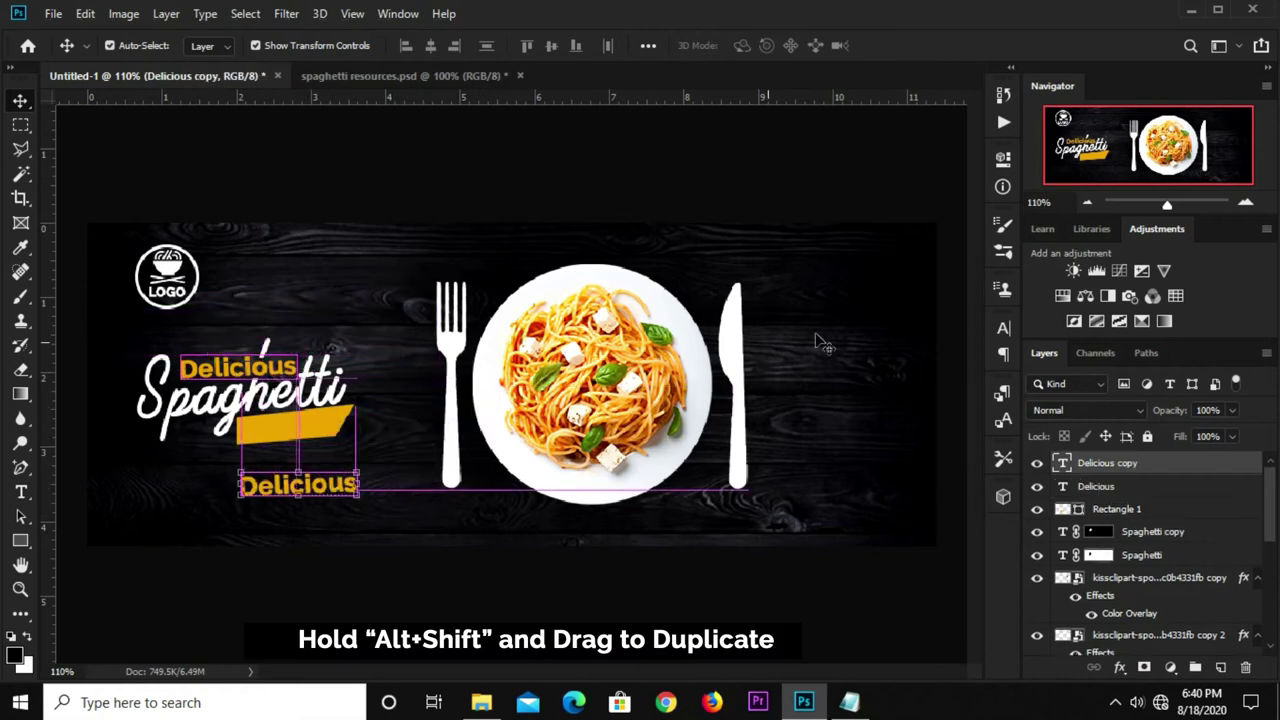
click(1003, 328)
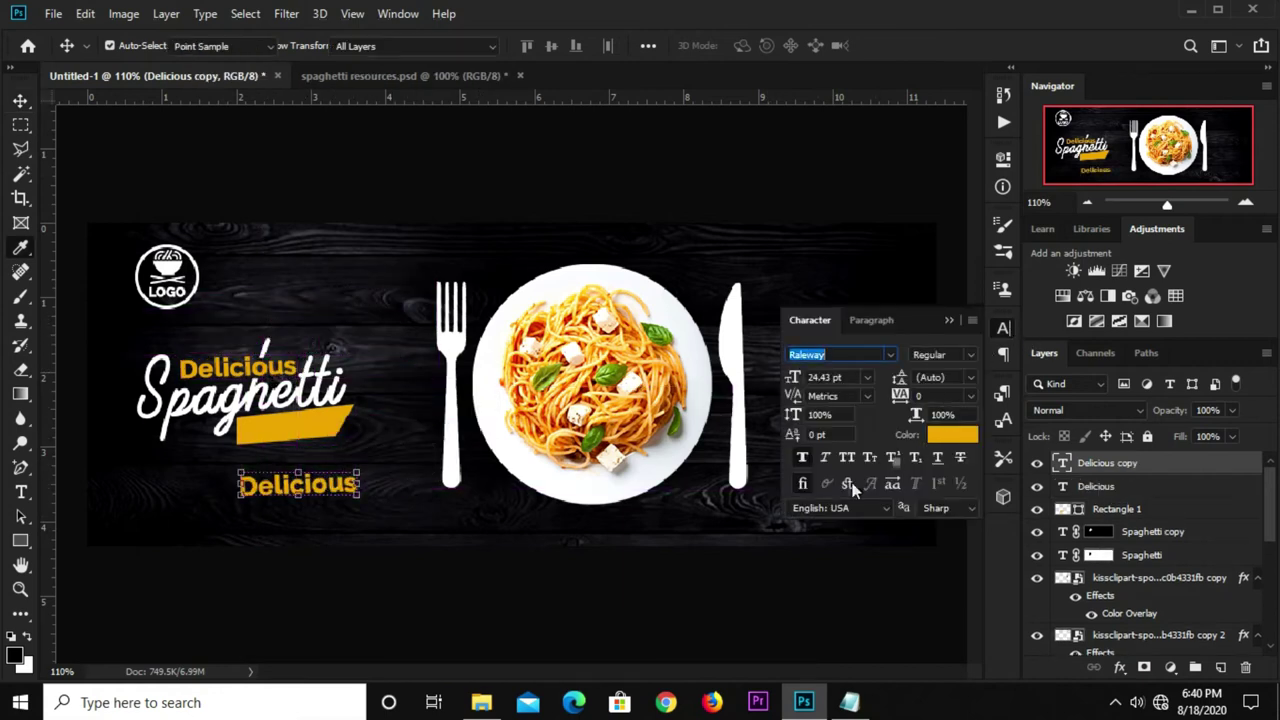
click(955, 440)
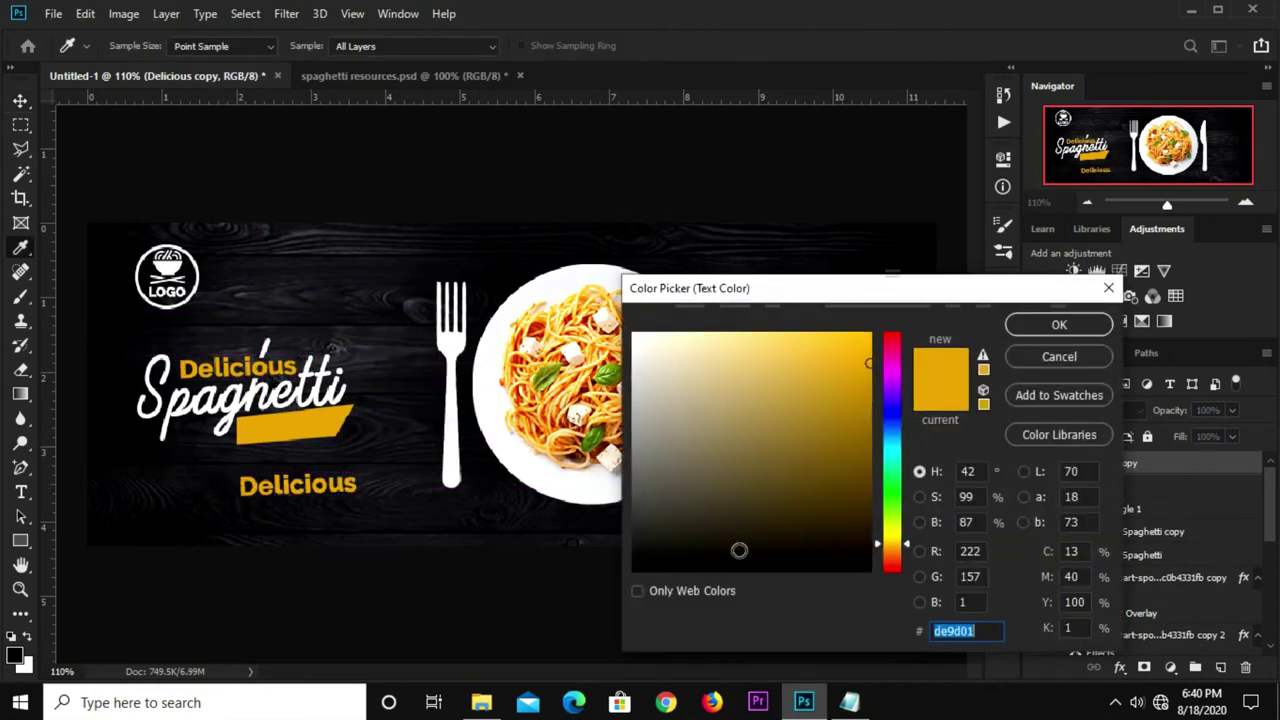
click(1025, 332)
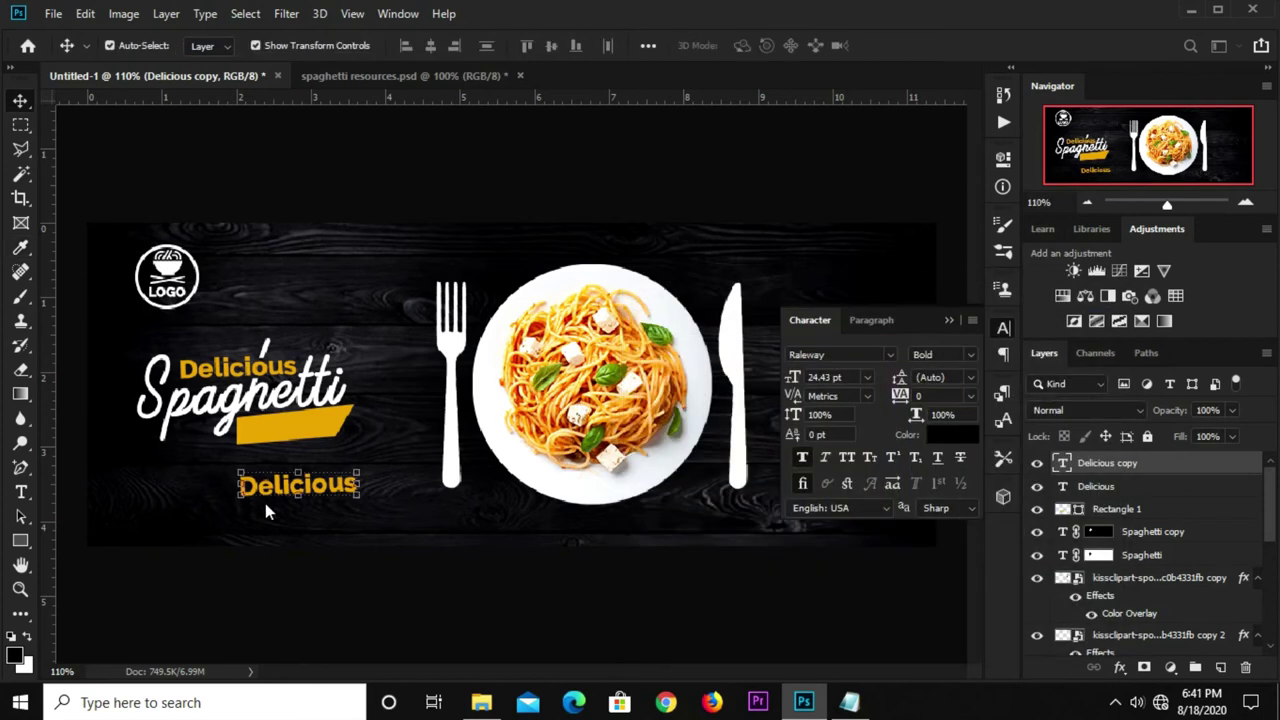
Copy the words 'best deal' from the notes.
click(849, 702)
drag(248, 335, 194, 345)
right_click(250, 336)
click(268, 394)
click(908, 82)
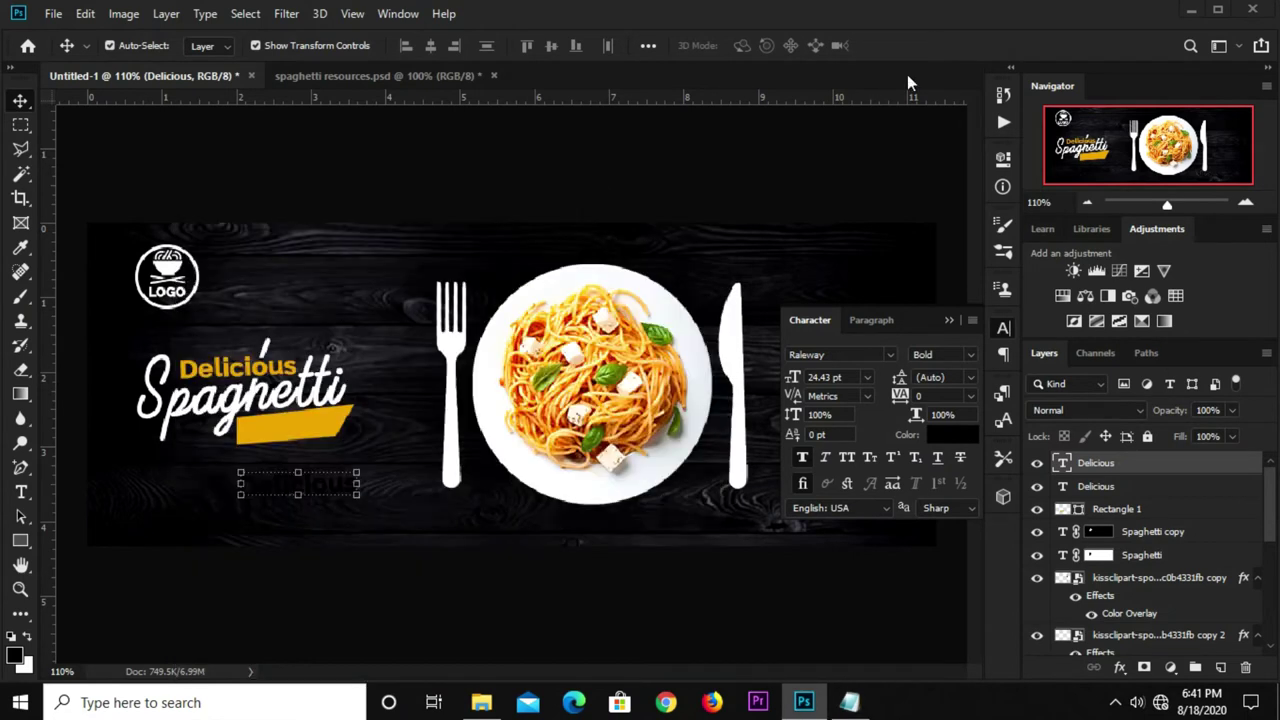
Replace the copied text with 'best deal' and switch it to All Caps.
click(20, 491)
click(281, 485)
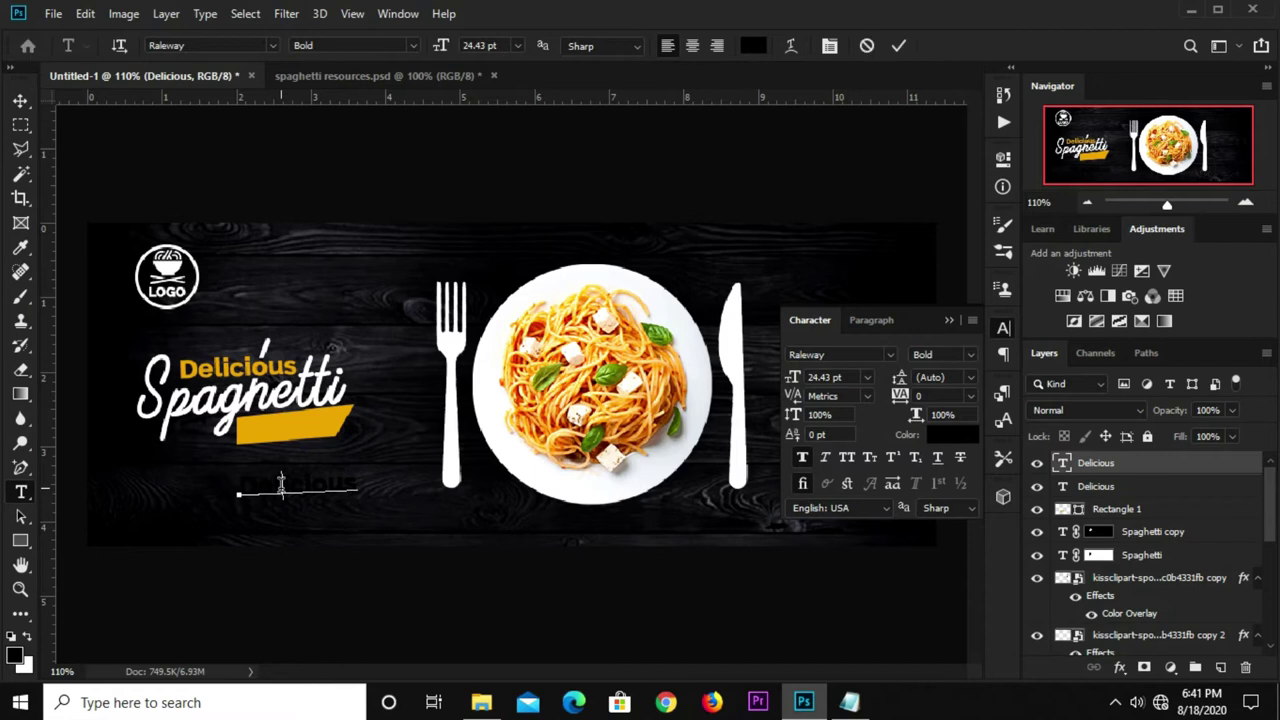
key(ctrl+v)
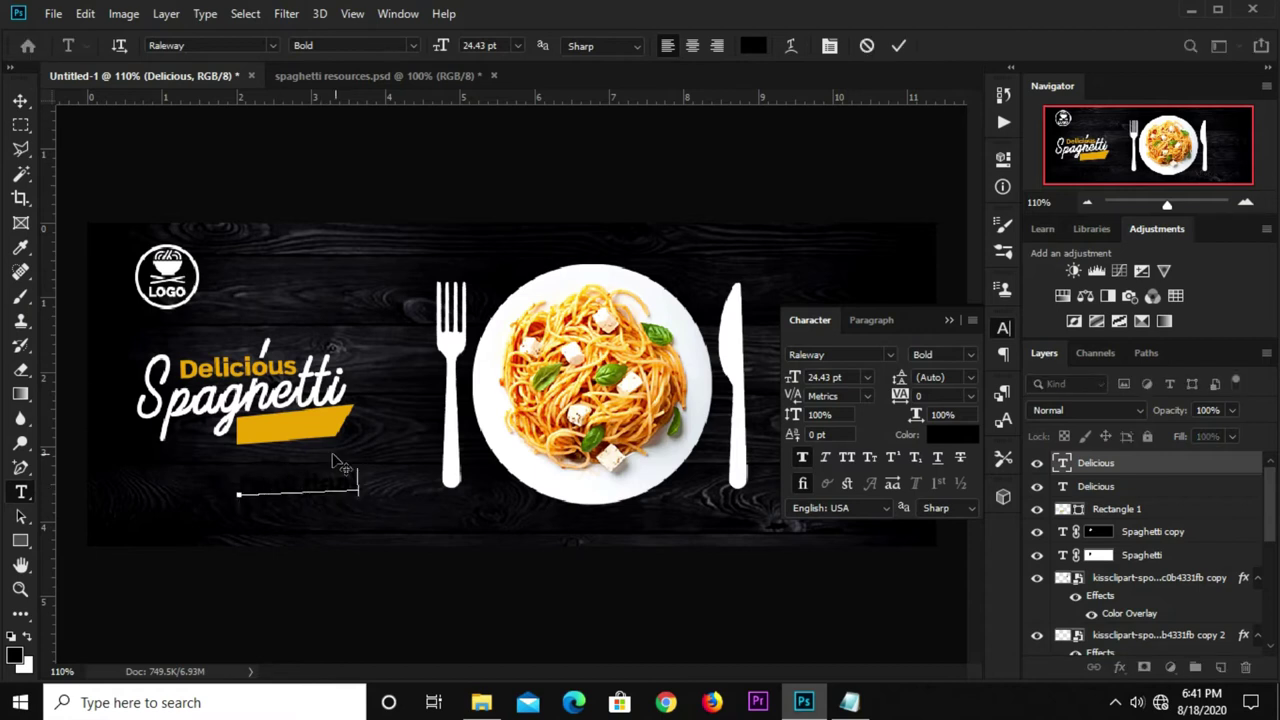
click(898, 46)
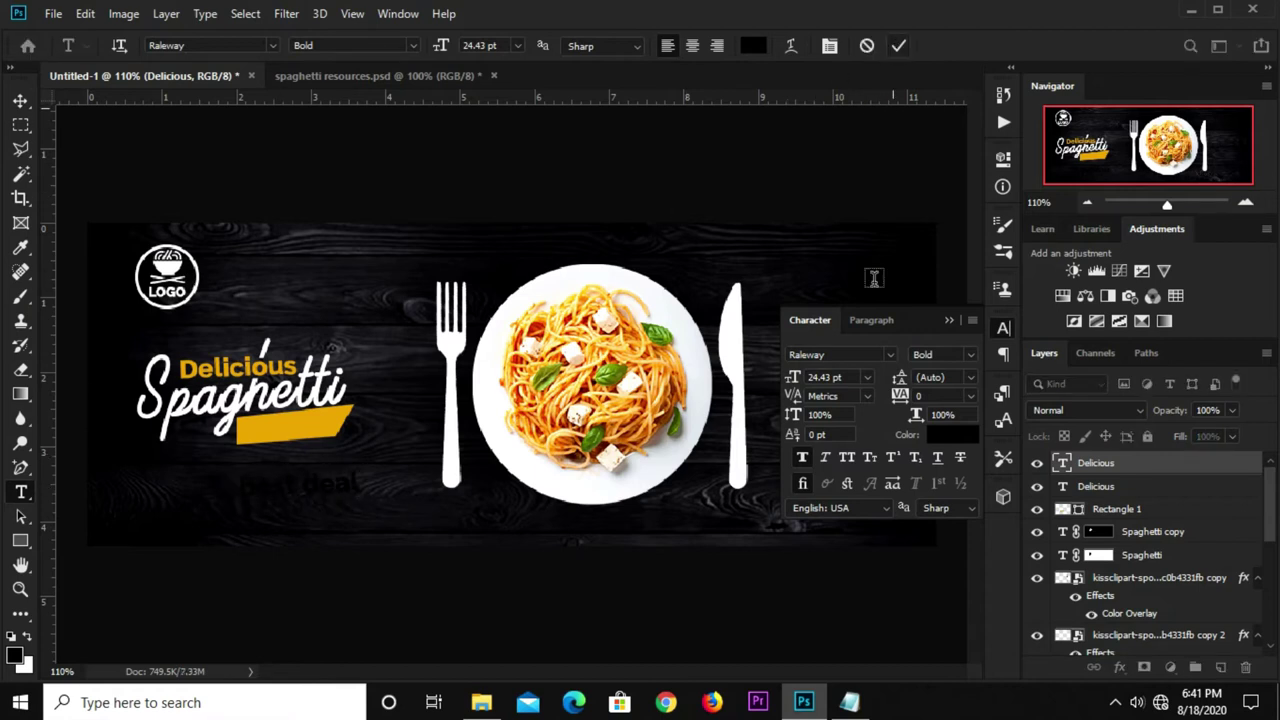
click(847, 460)
click(946, 321)
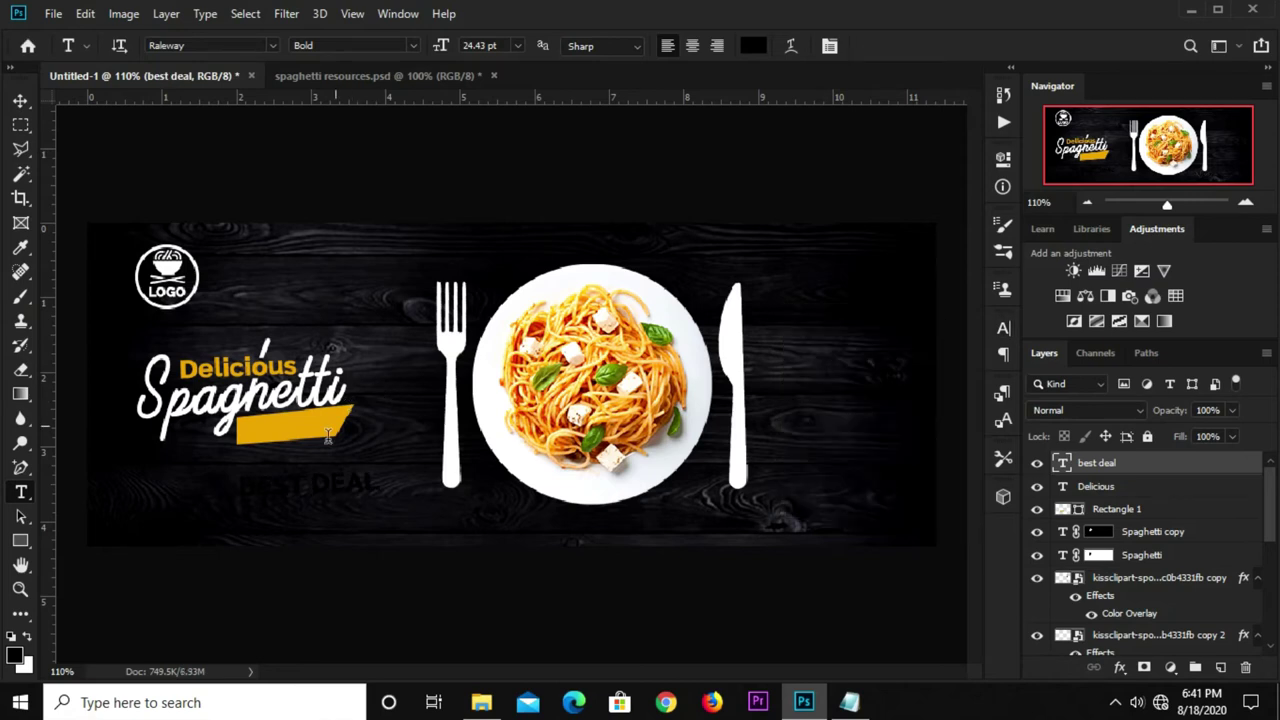
click(21, 103)
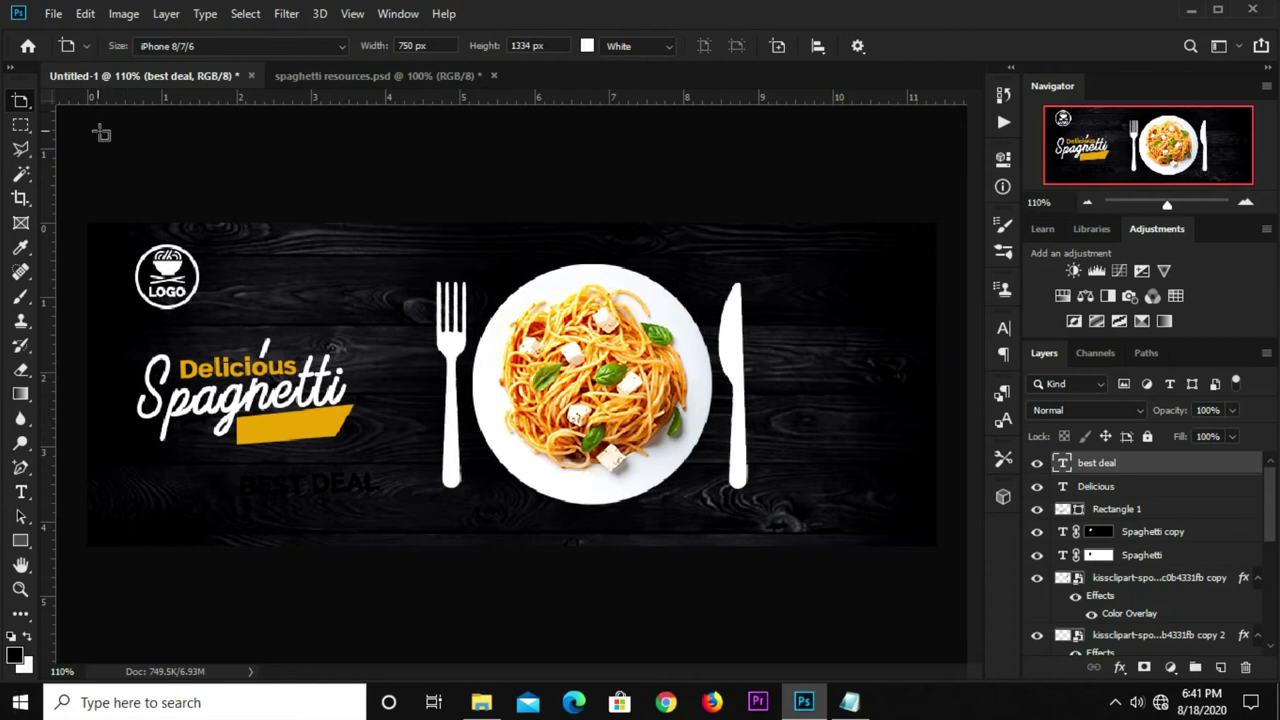
Shrink and rotate the BEST DEAL text onto the yellow bar.
right_click(21, 103)
click(75, 101)
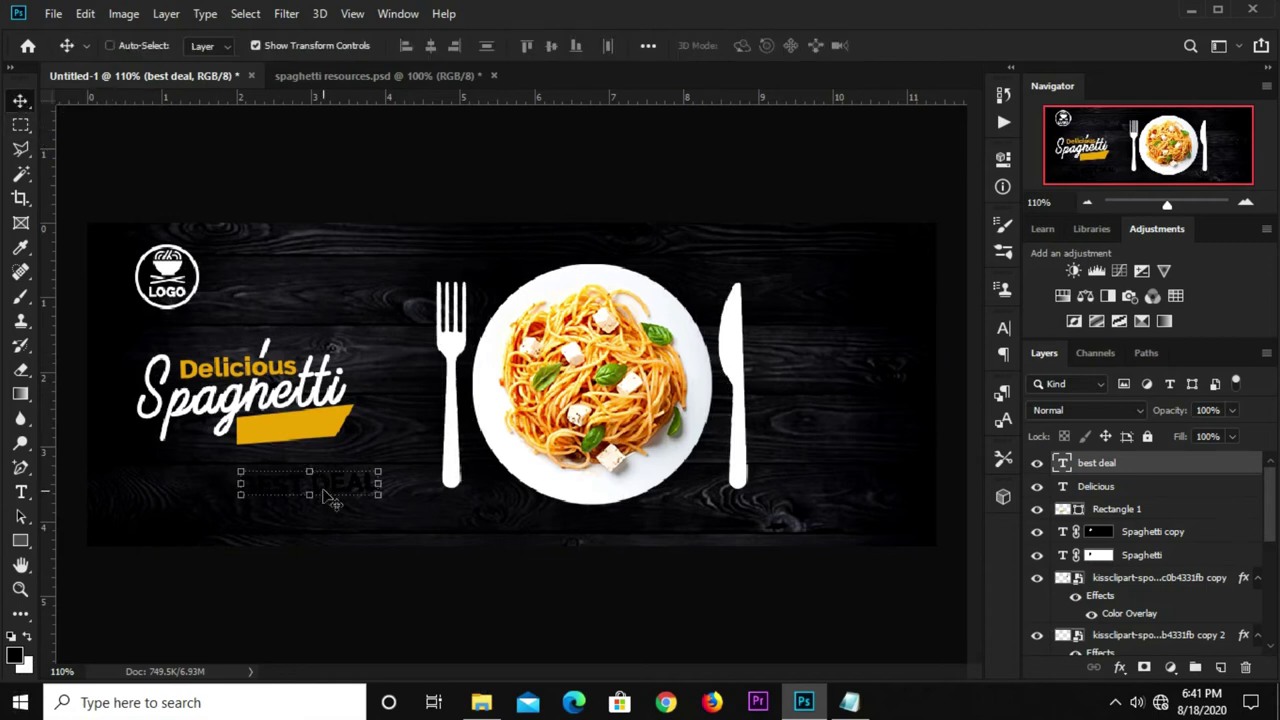
key(ctrl+t)
mouse_move(378, 471)
mouse_down()
mouse_move(360, 471)
mouse_move(325, 430)
mouse_move(368, 418)
mouse_move(356, 428)
mouse_up()
mouse_move(240, 452)
mouse_down()
mouse_move(246, 437)
mouse_move(226, 431)
mouse_up()
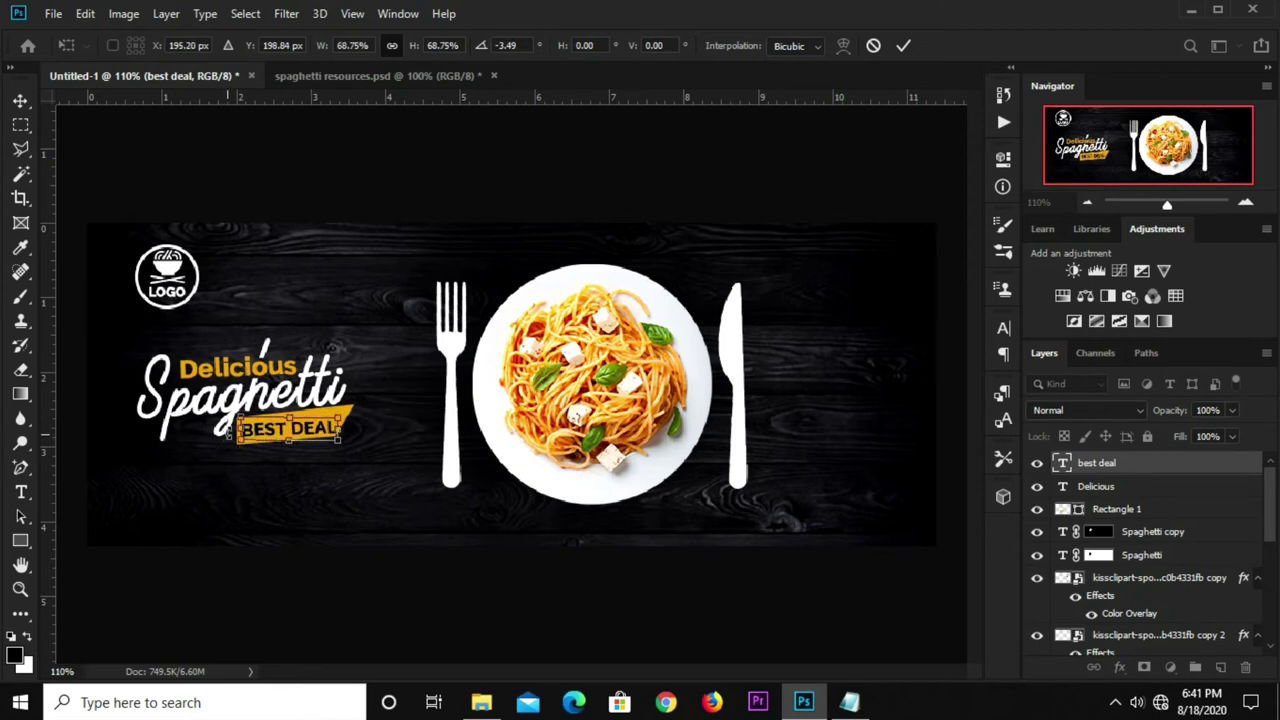
drag(342, 352, 338, 356)
text(195)
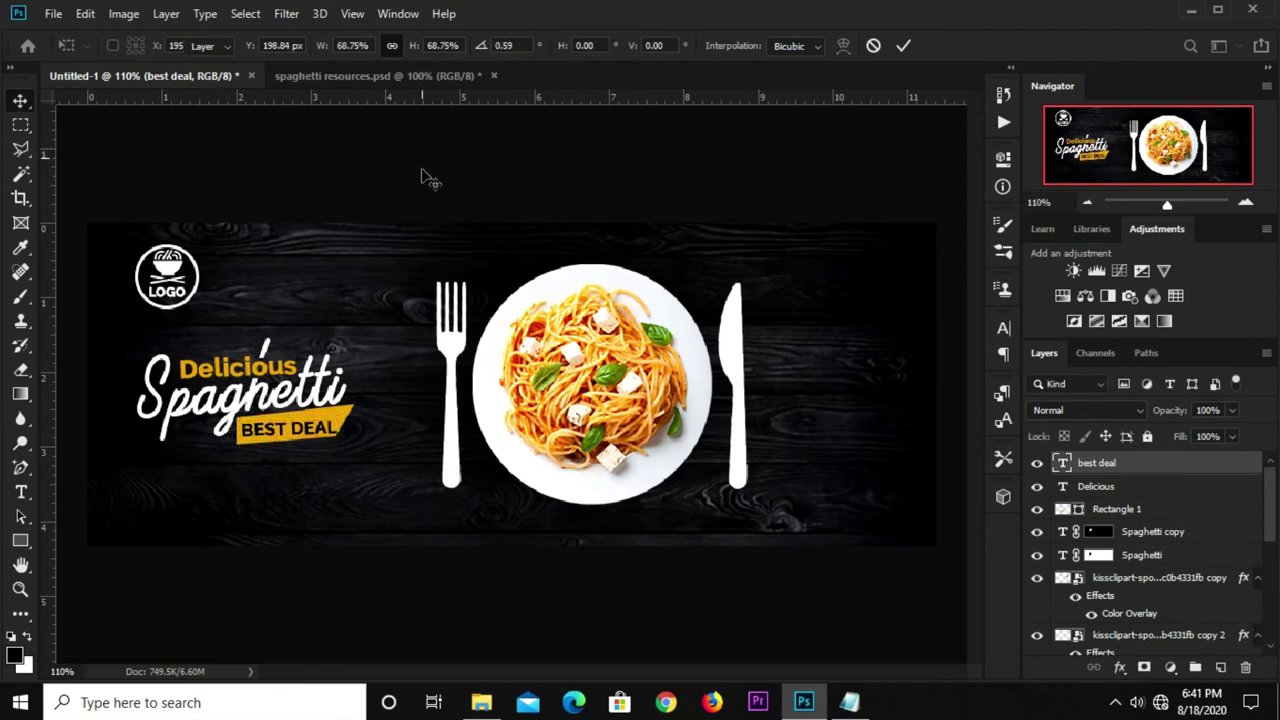
key(Return)
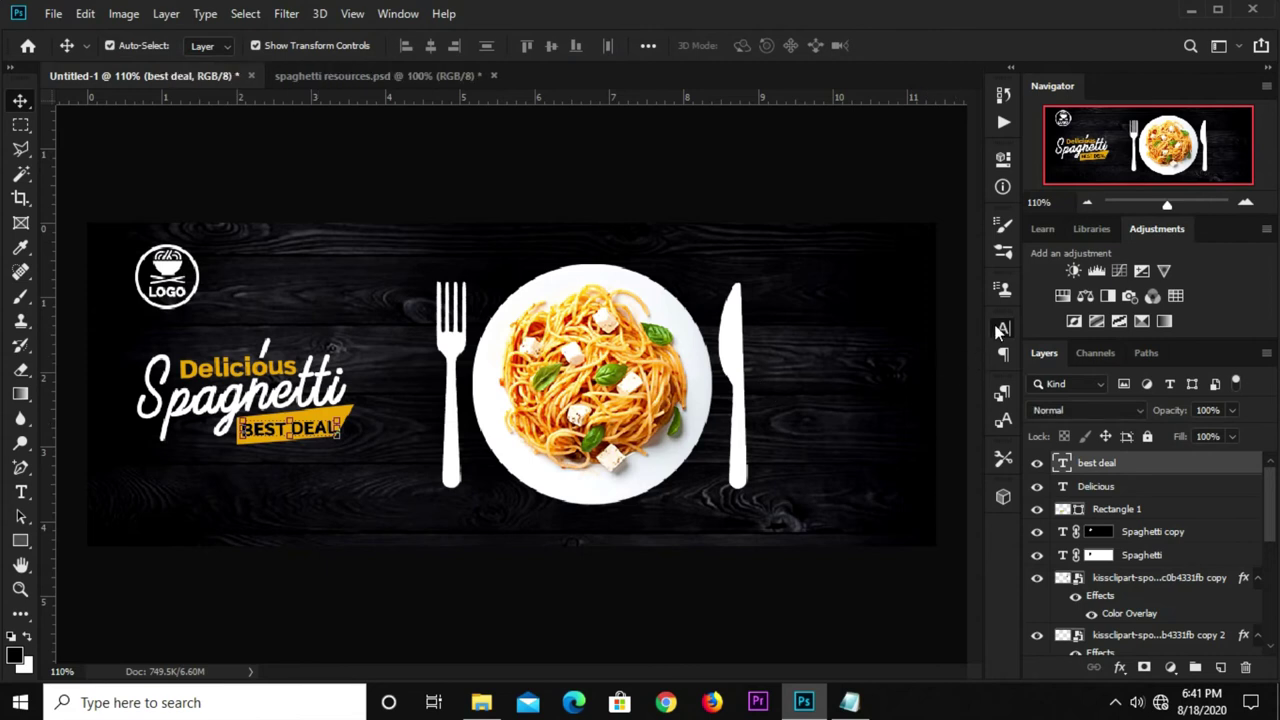
Keep BEST DEAL's font weight at Bold in the Character settings.
click(1001, 330)
click(970, 356)
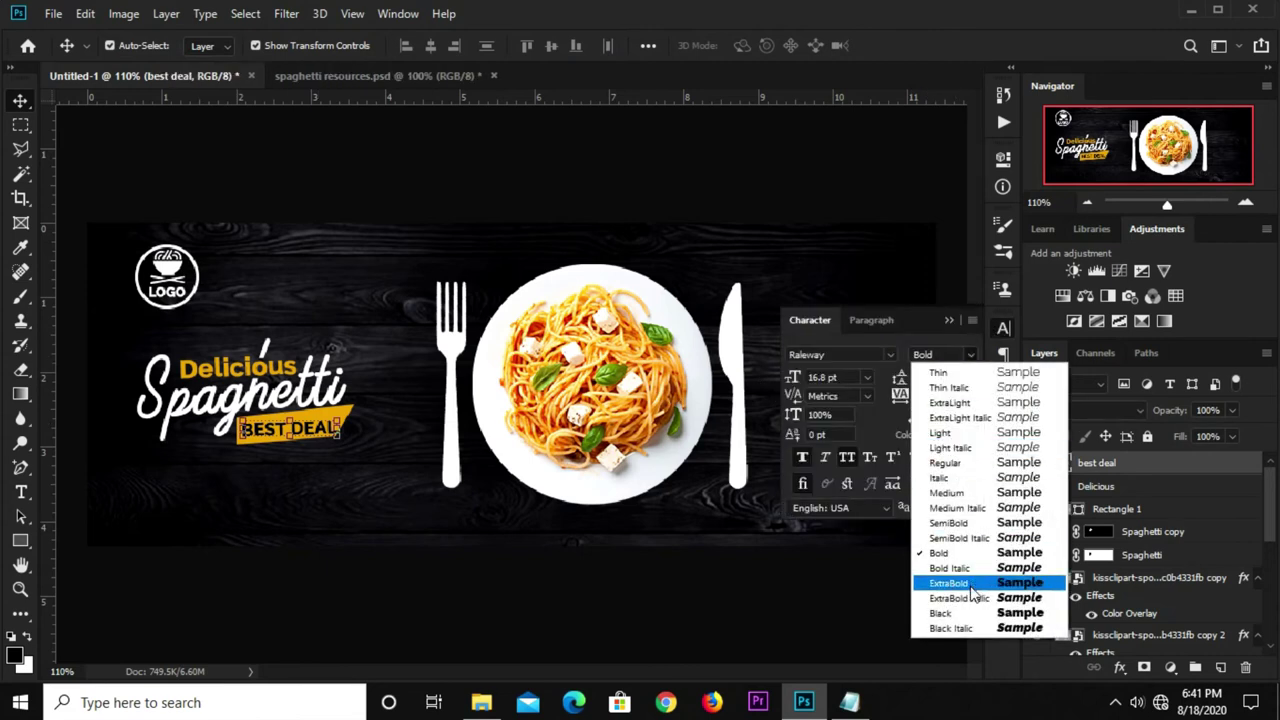
click(945, 553)
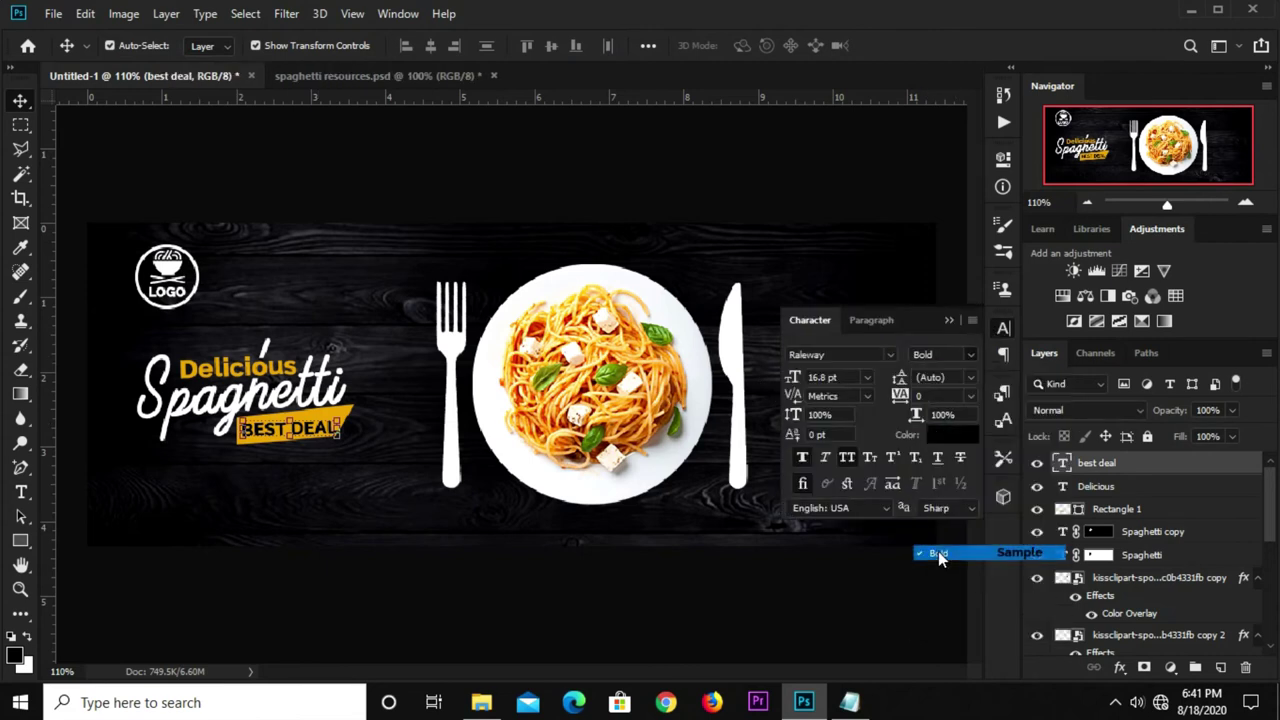
click(948, 320)
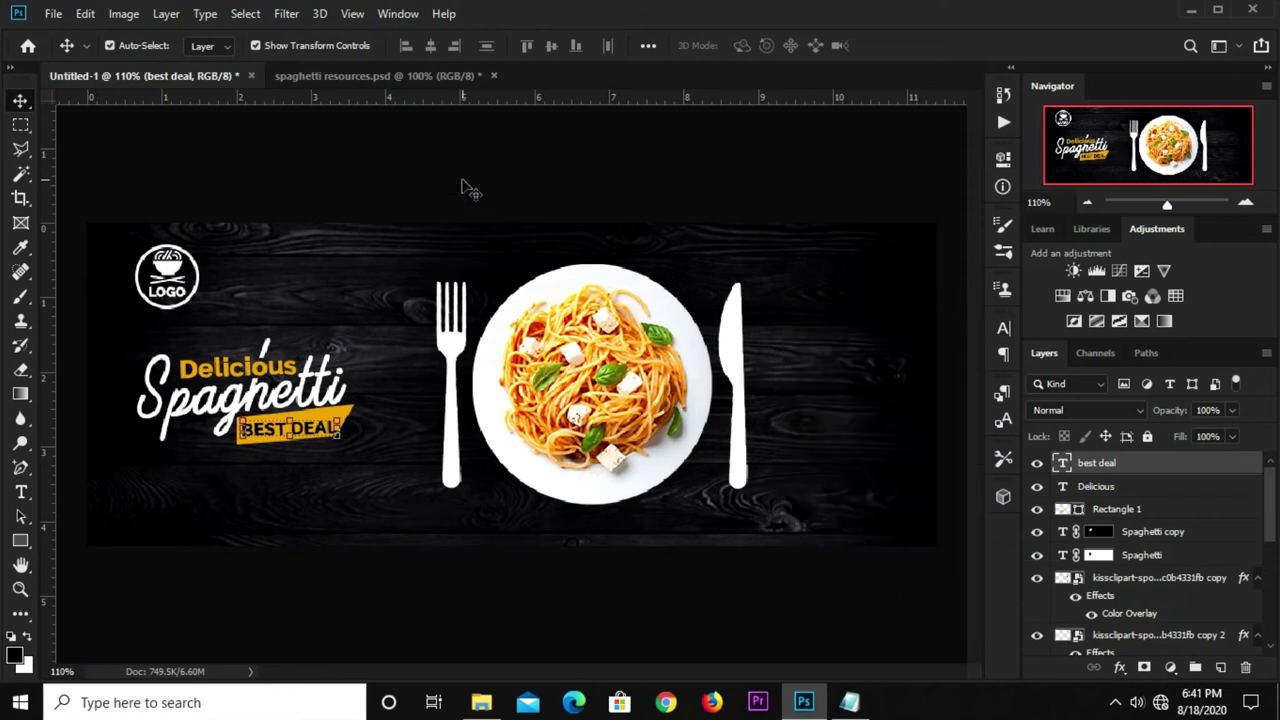
click(318, 432)
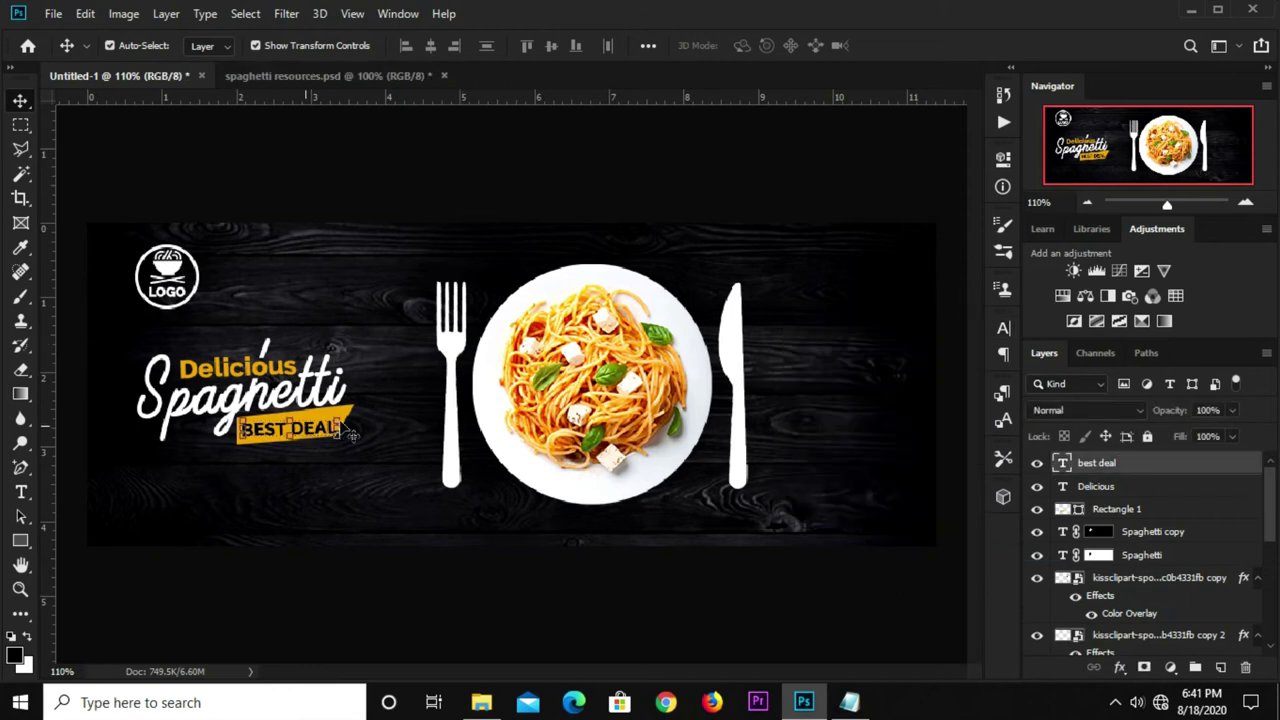
Tilt BEST DEAL to -3.72° to match the bar's slant.
key(ctrl+t)
scroll(348, 412, up, 1)
mouse_move(348, 412)
mouse_down()
mouse_move(360, 410)
mouse_move(345, 411)
mouse_move(338, 444)
mouse_move(360, 426)
mouse_up()
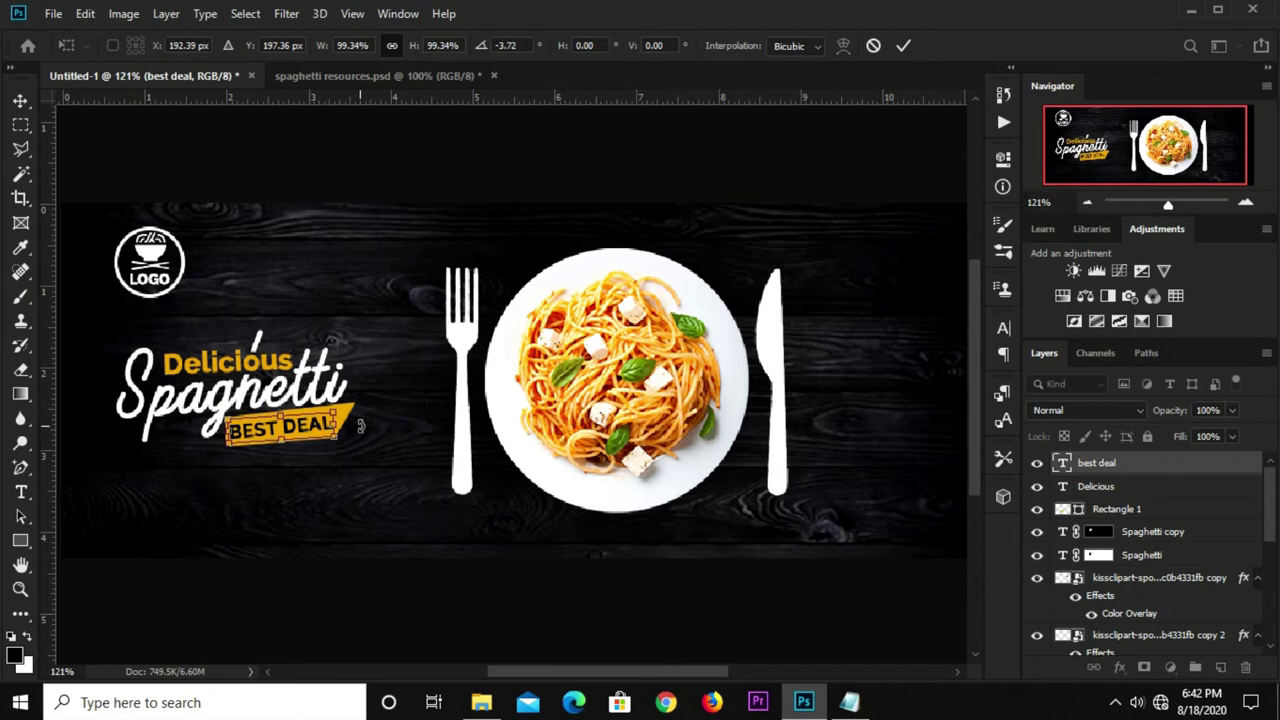
key(Return)
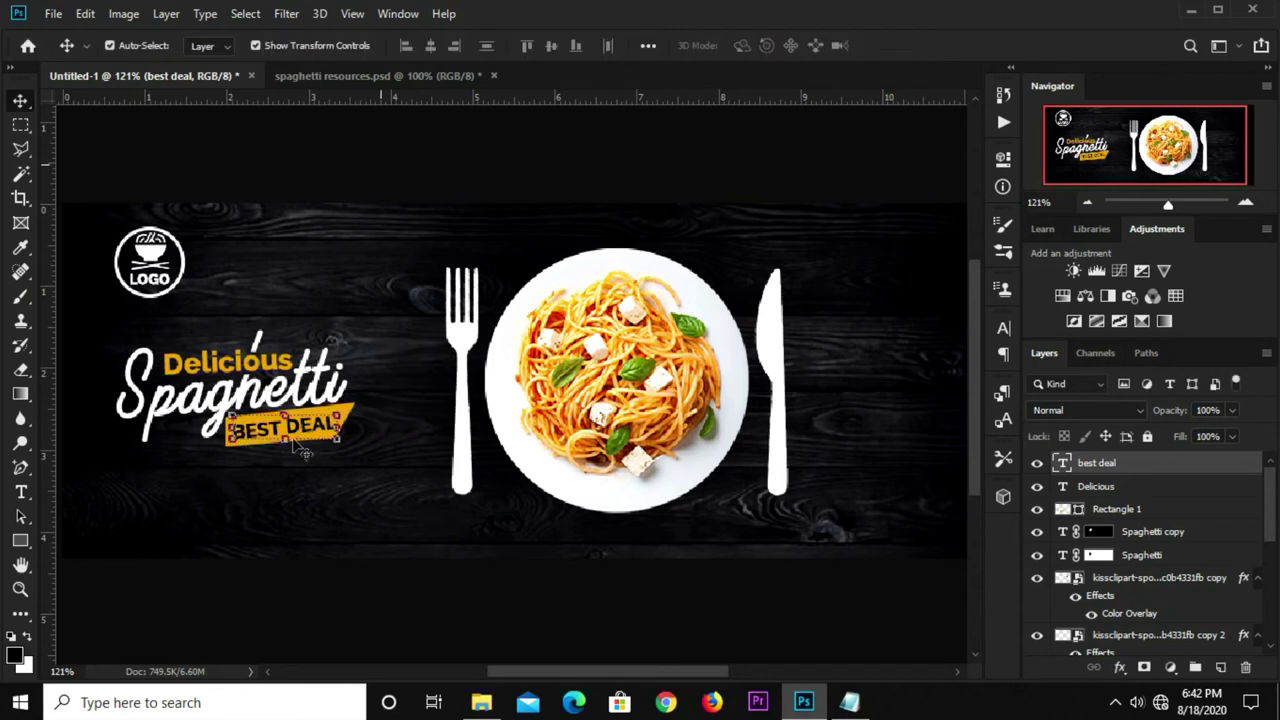
click(326, 450)
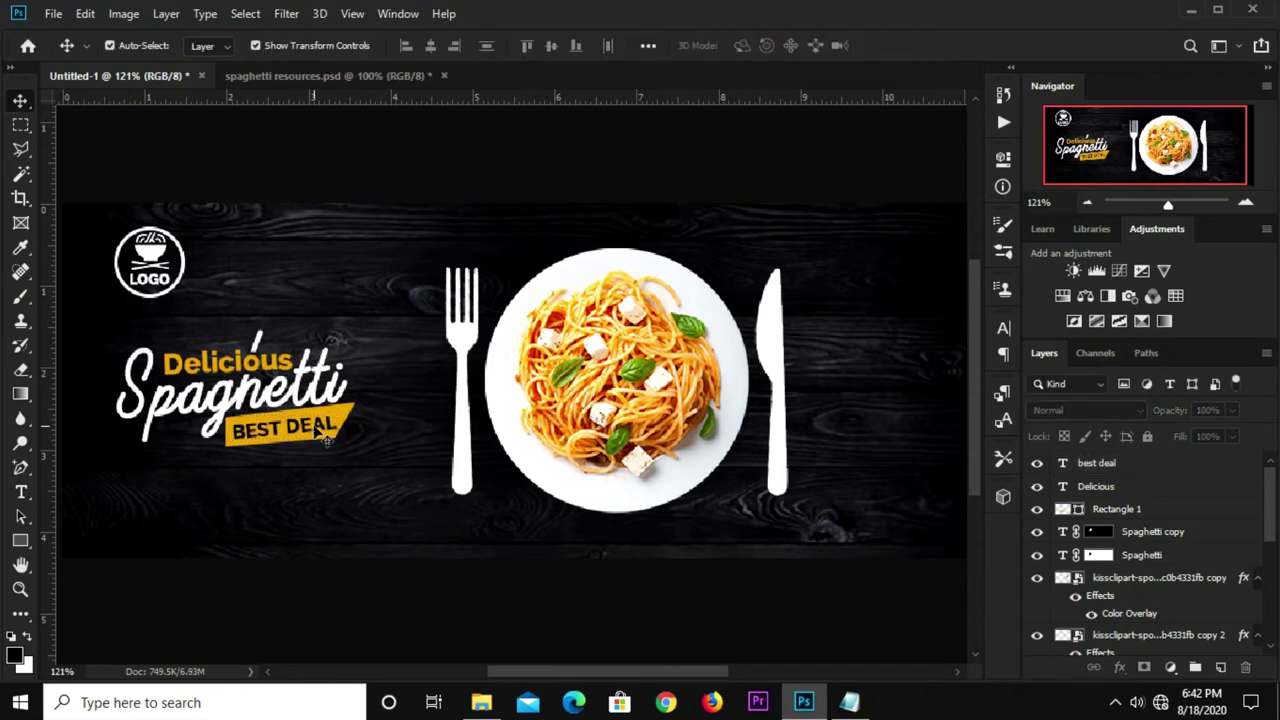
click(326, 440)
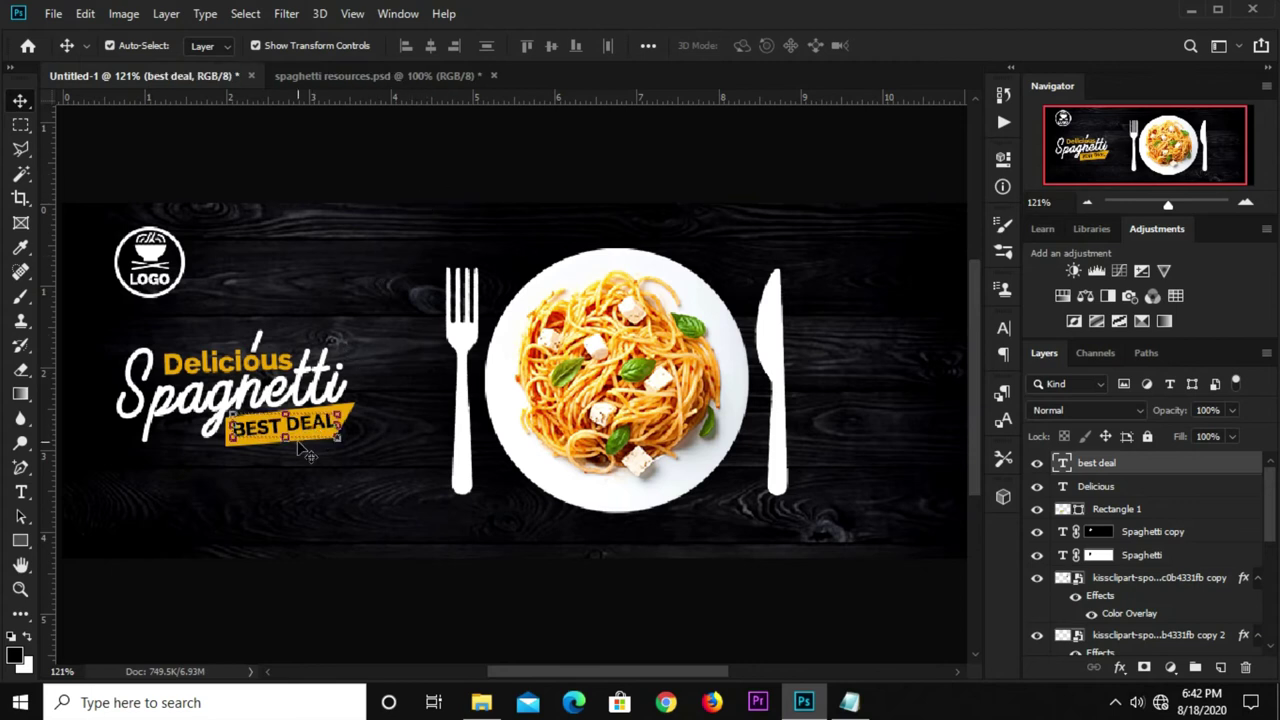
click(305, 452)
Select the yellow bar Rectangle 1 with the Add Anchor Point Tool.
click(1120, 510)
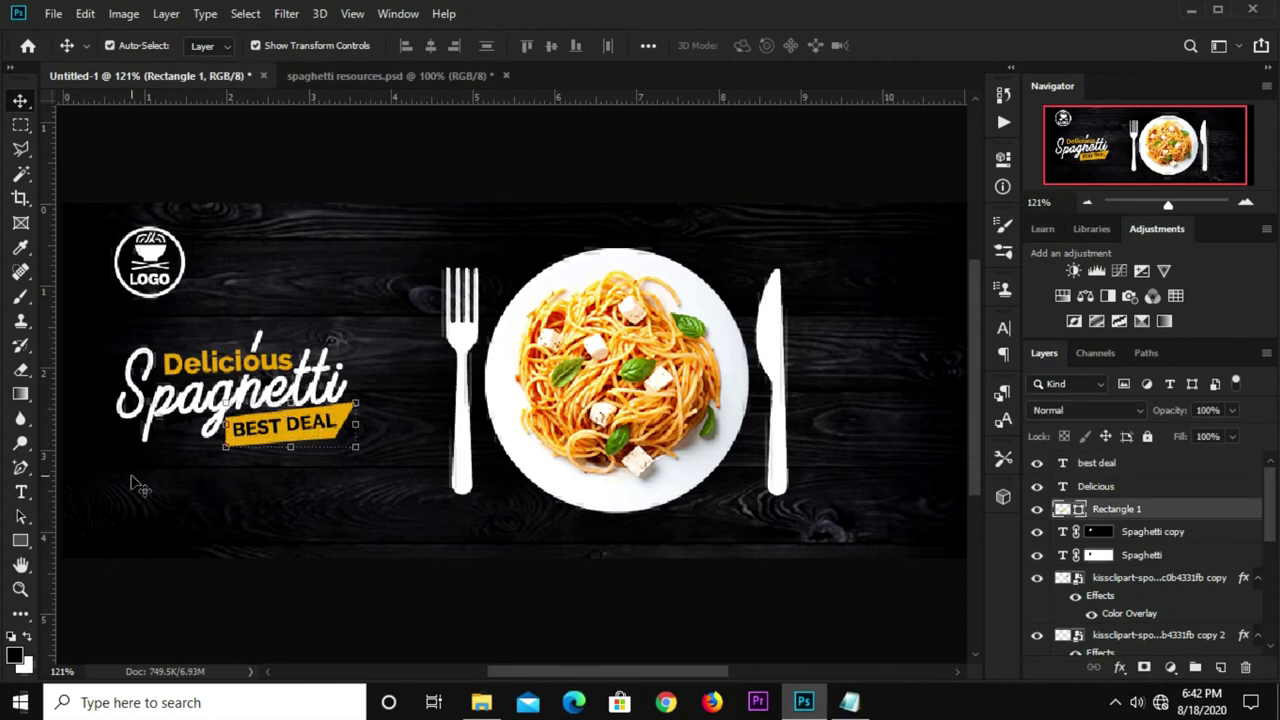
right_click(21, 469)
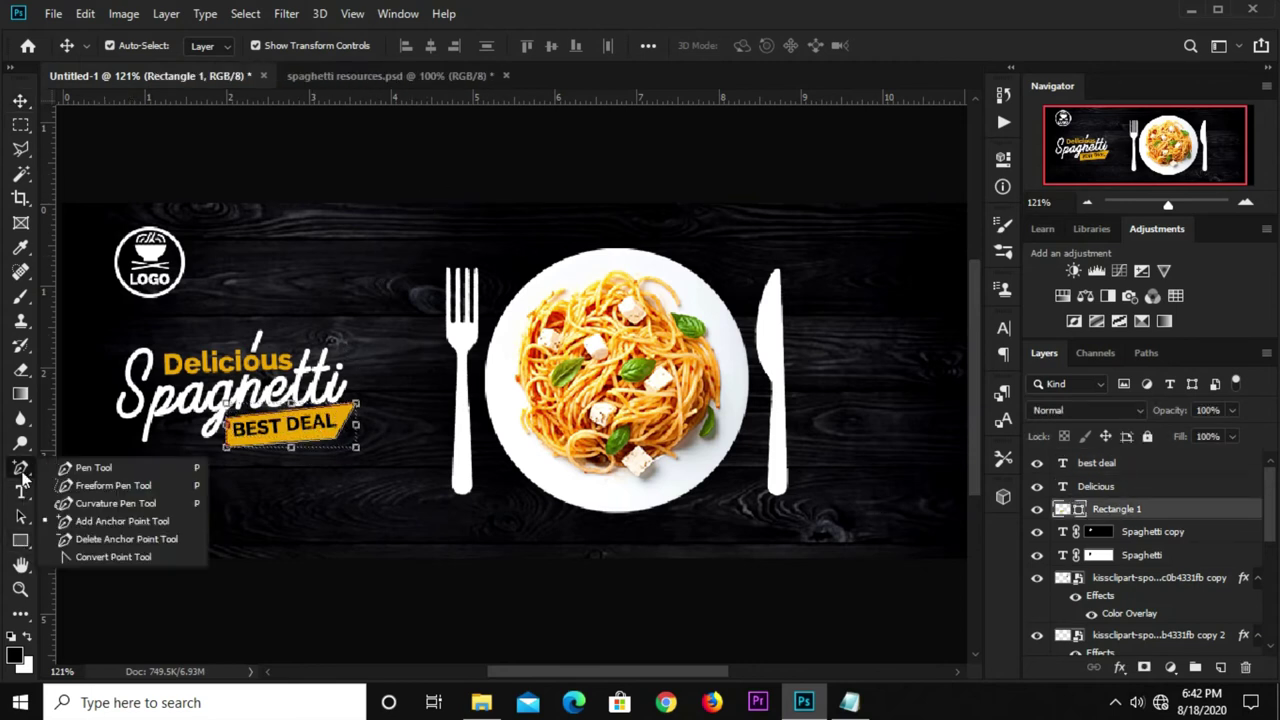
click(75, 521)
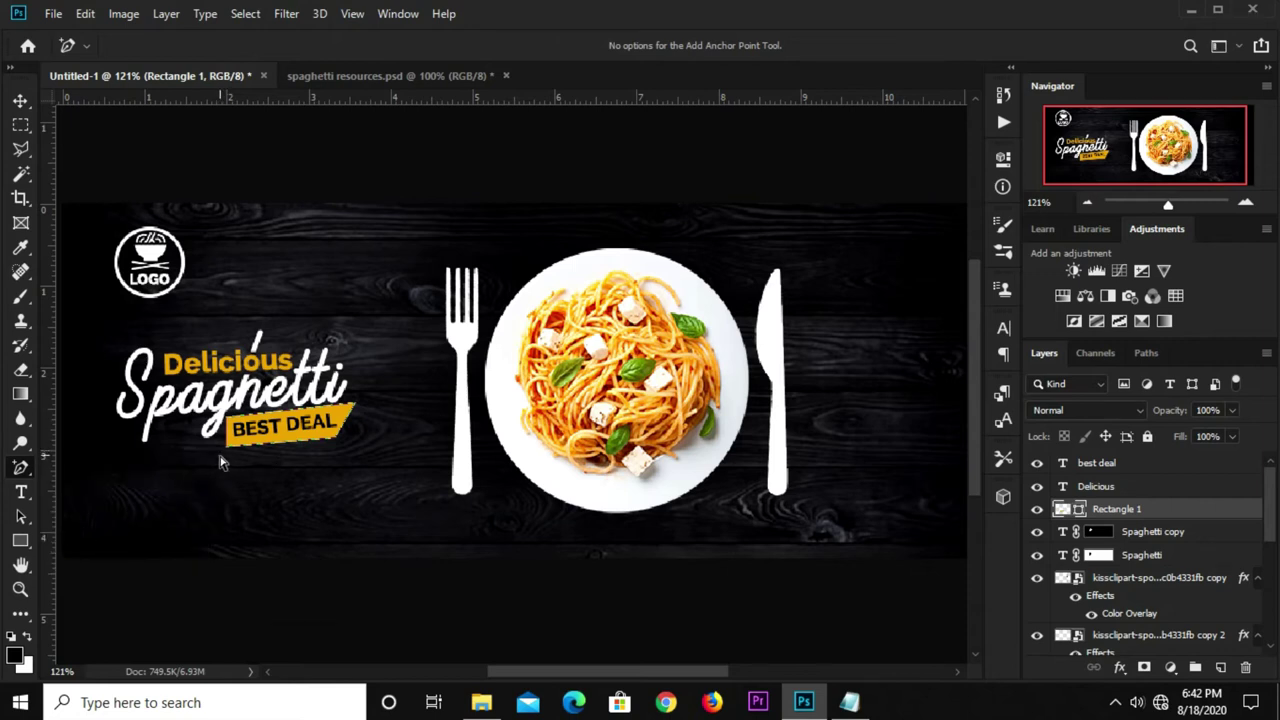
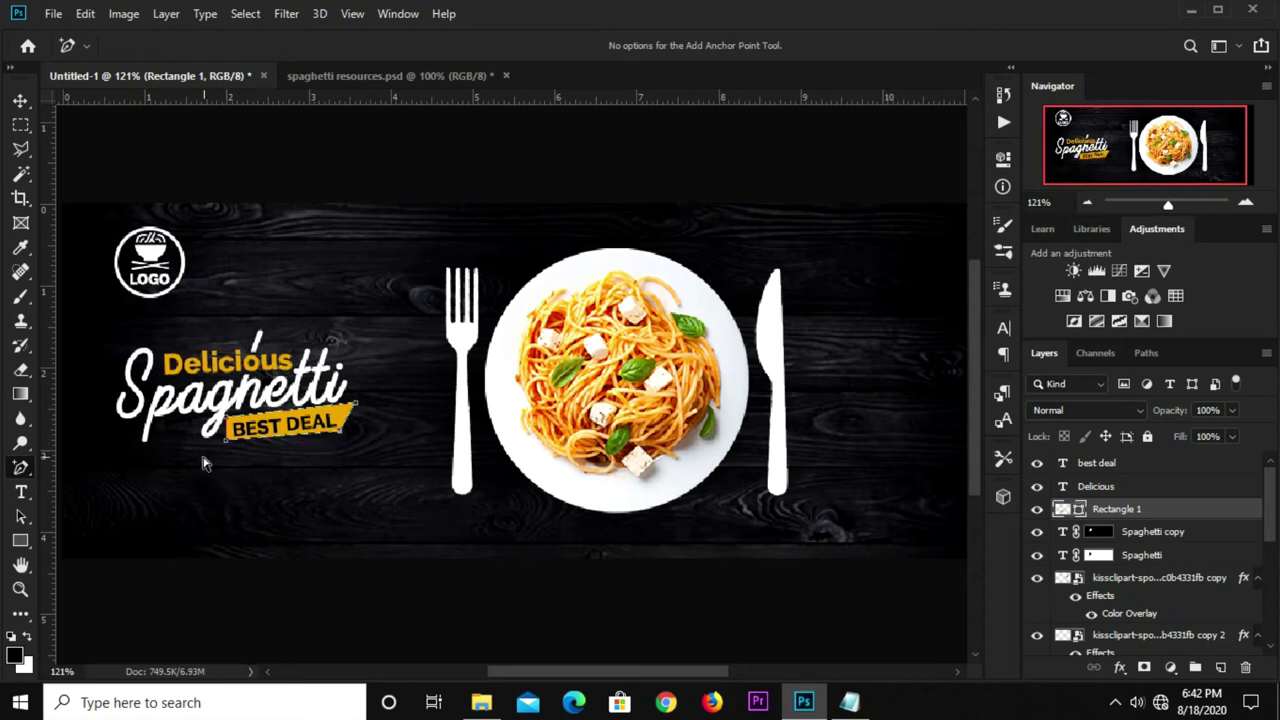
Add an anchor point to slant the BEST DEAL tag, then view the banner fitted and at 100%.
click(226, 441)
click(20, 101)
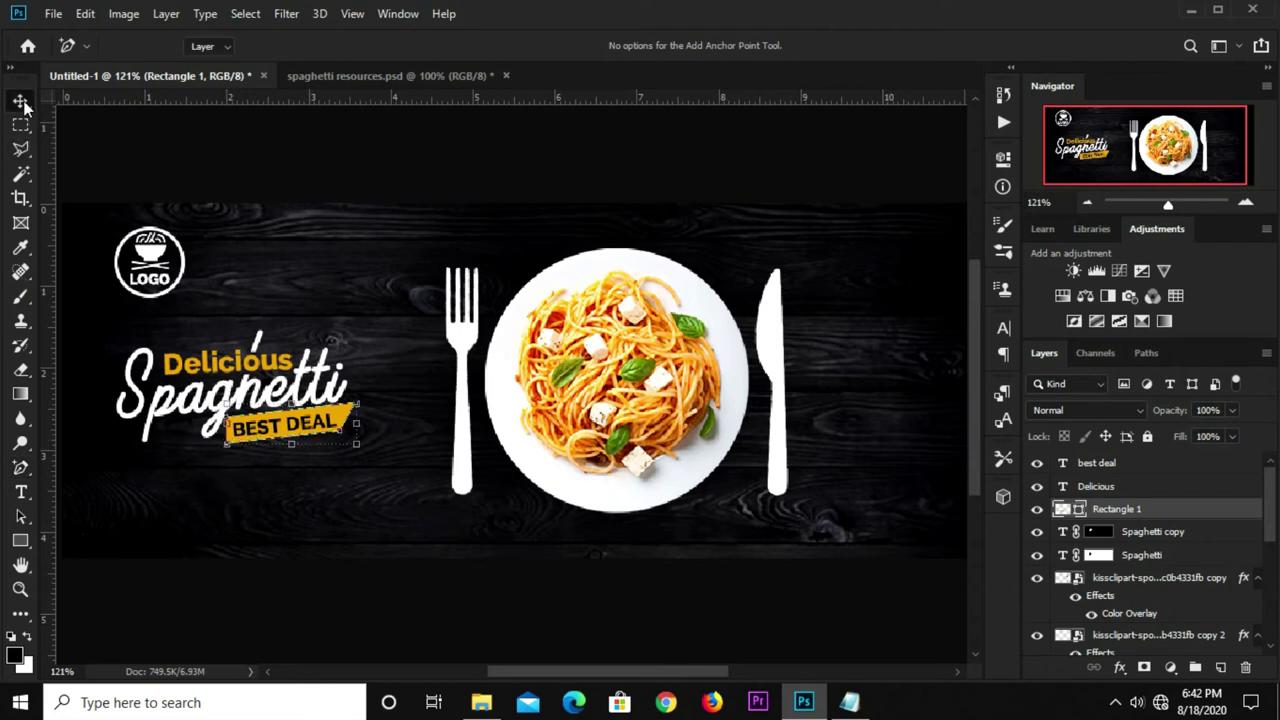
click(230, 173)
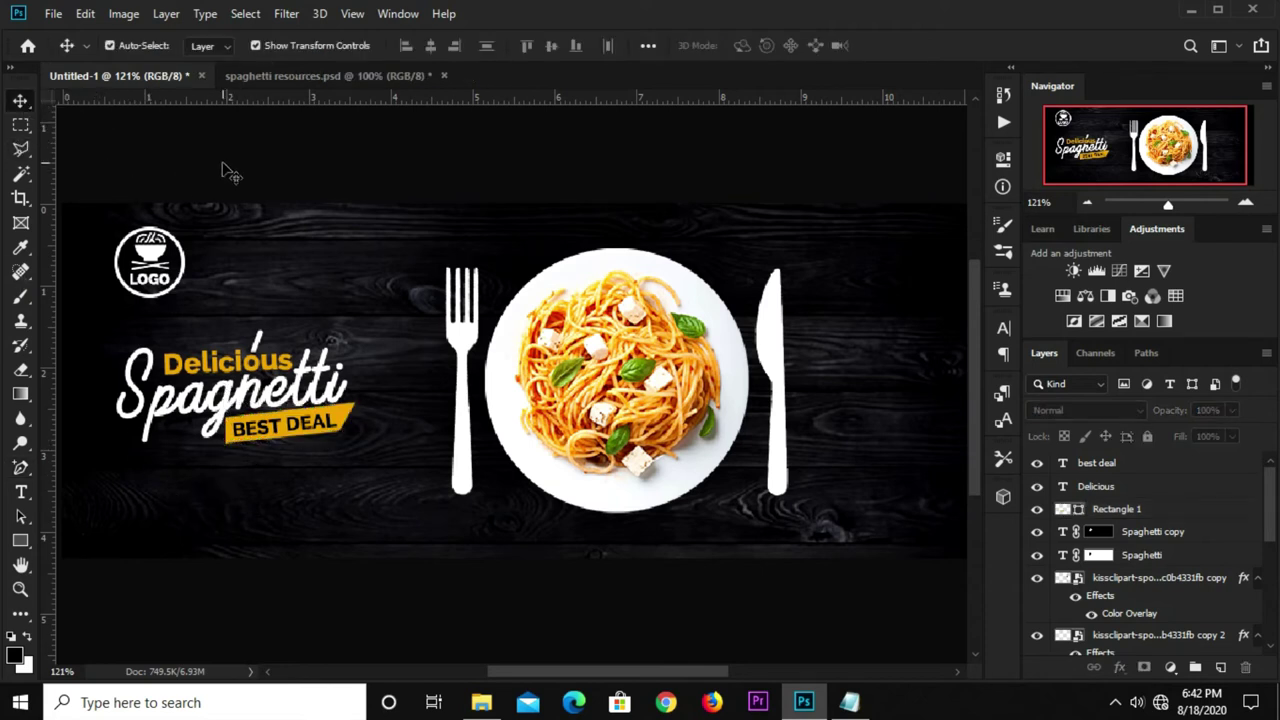
key(ctrl+0)
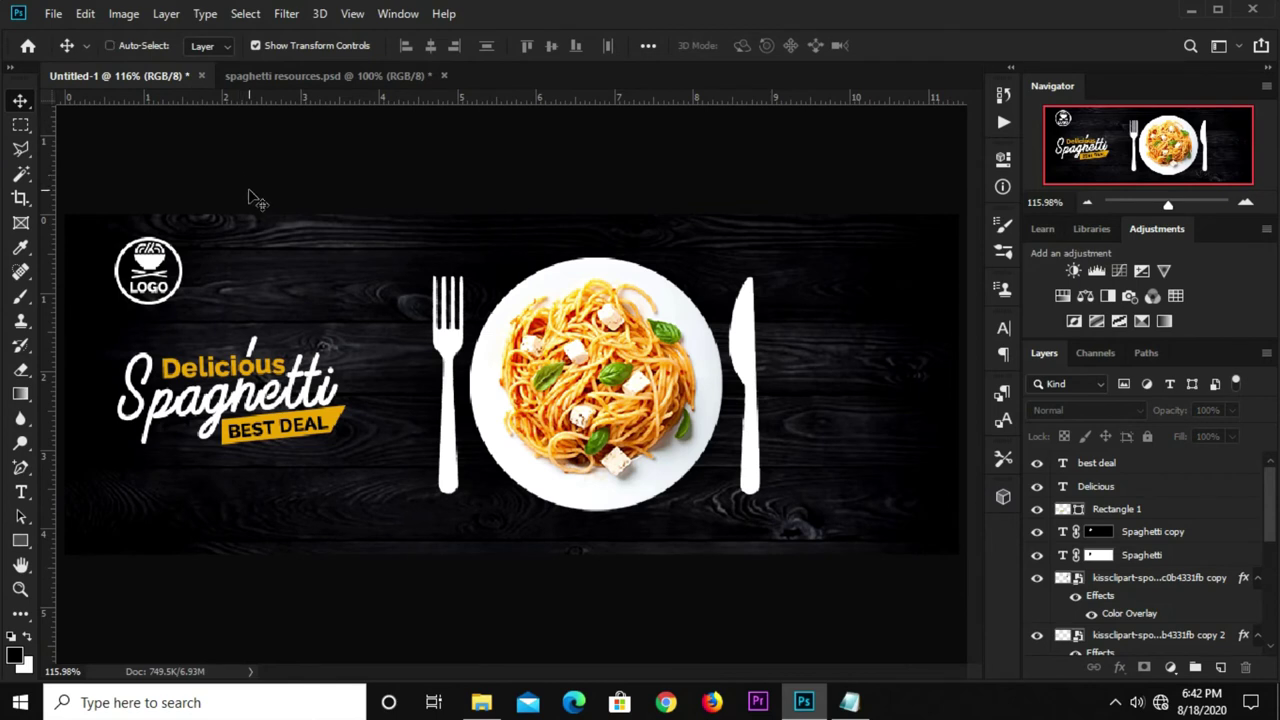
key(ctrl+1)
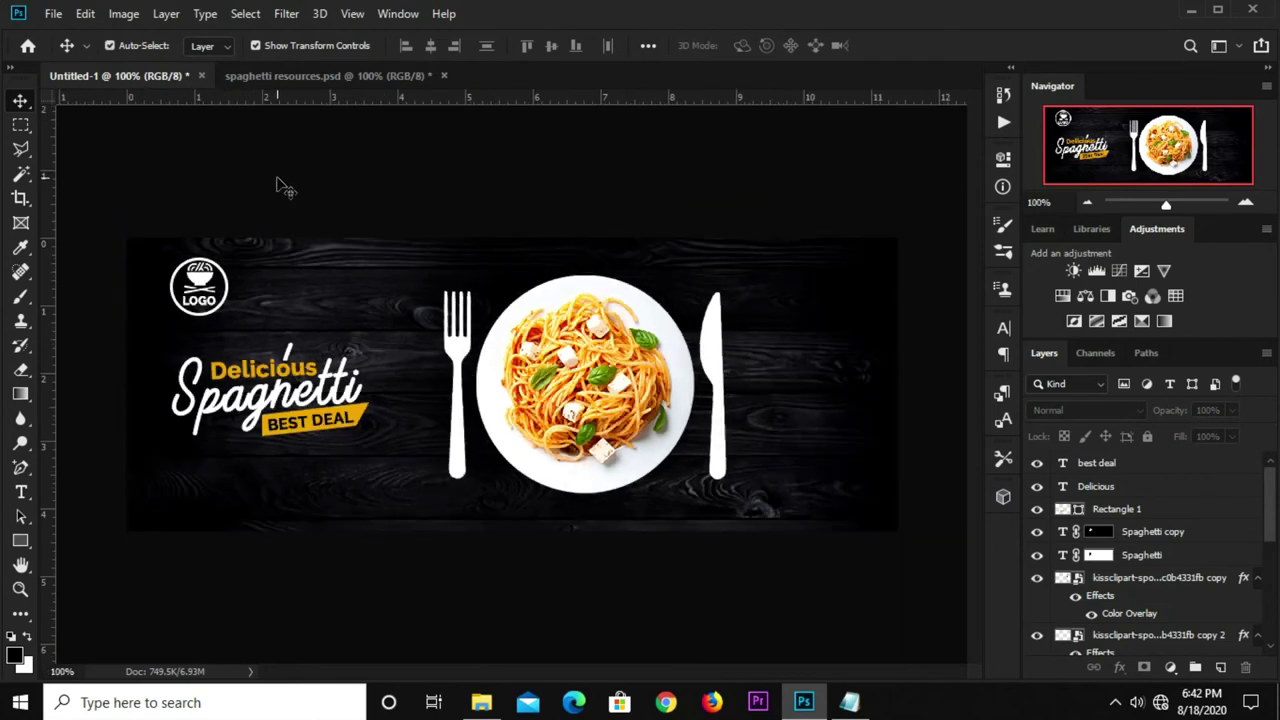
Place a vertical guide at 0.625 in and two horizontal guides, the lower at 3.736 in.
scroll(340, 276, down, 1)
drag(55, 505, 163, 542)
drag(410, 100, 419, 463)
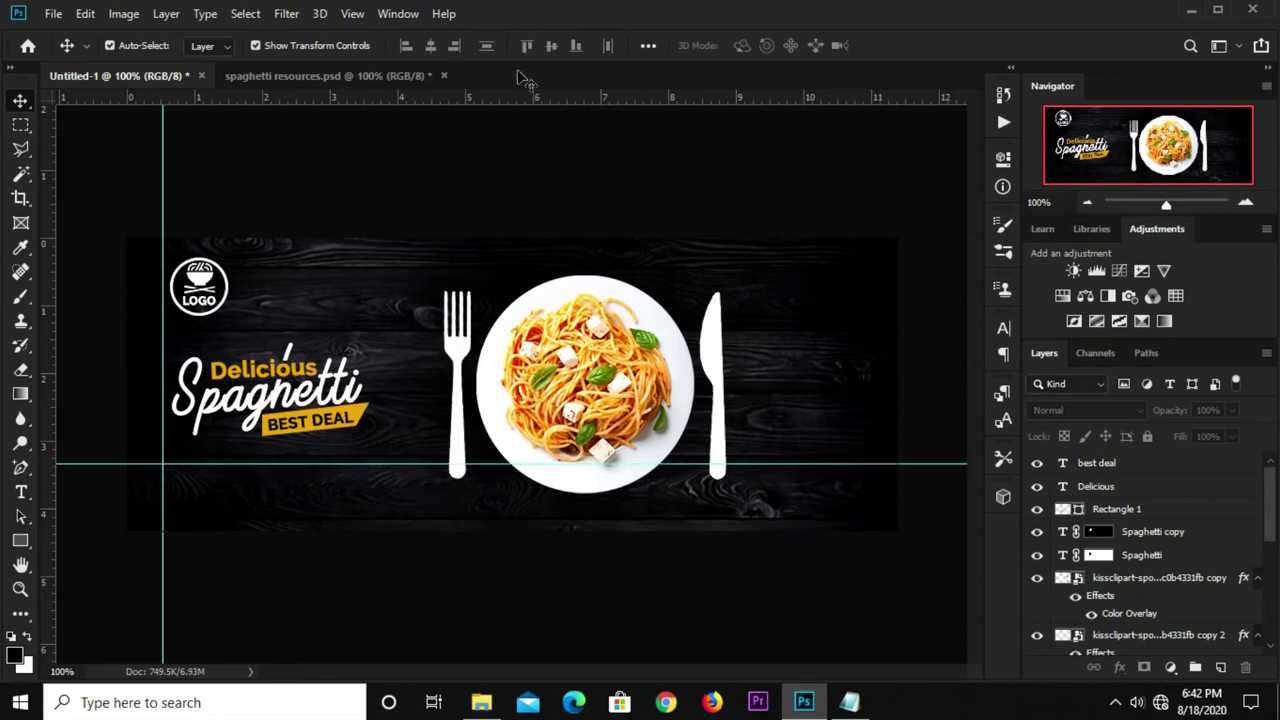
drag(505, 100, 472, 491)
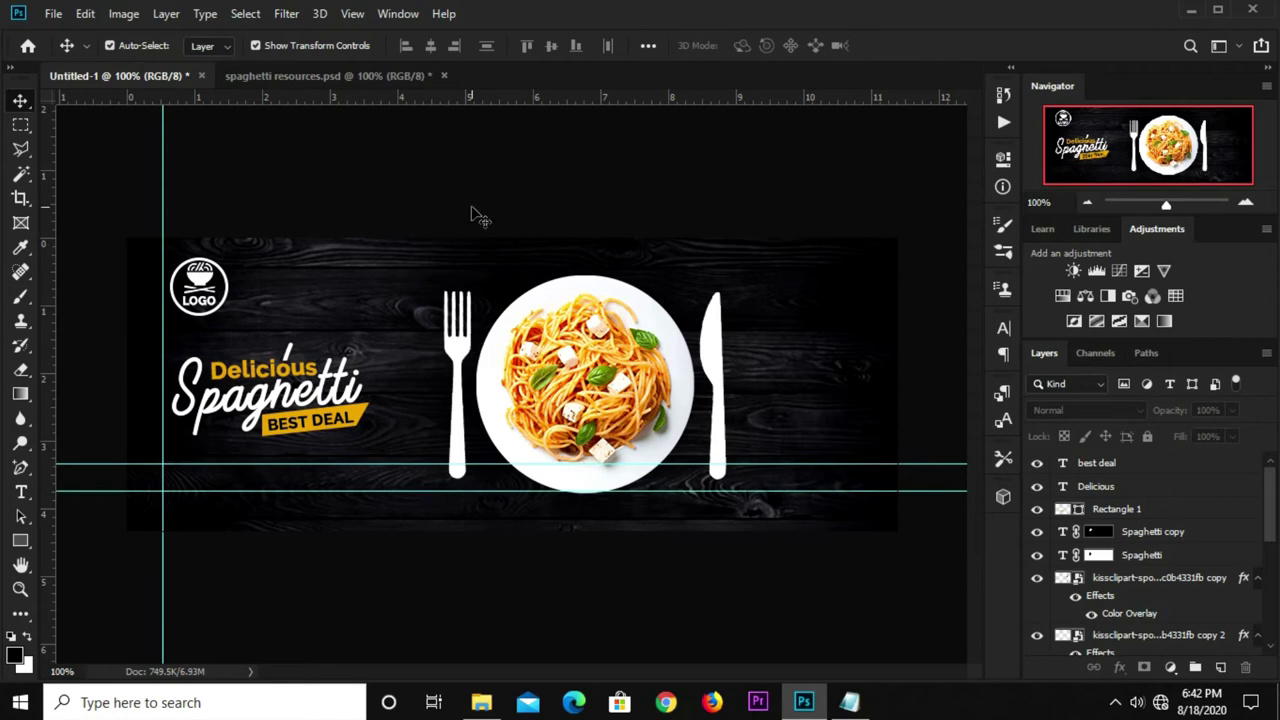
Copy the three kisspng social icon layers from spaghetti resources.psd into the Untitled-1 banner.
click(292, 76)
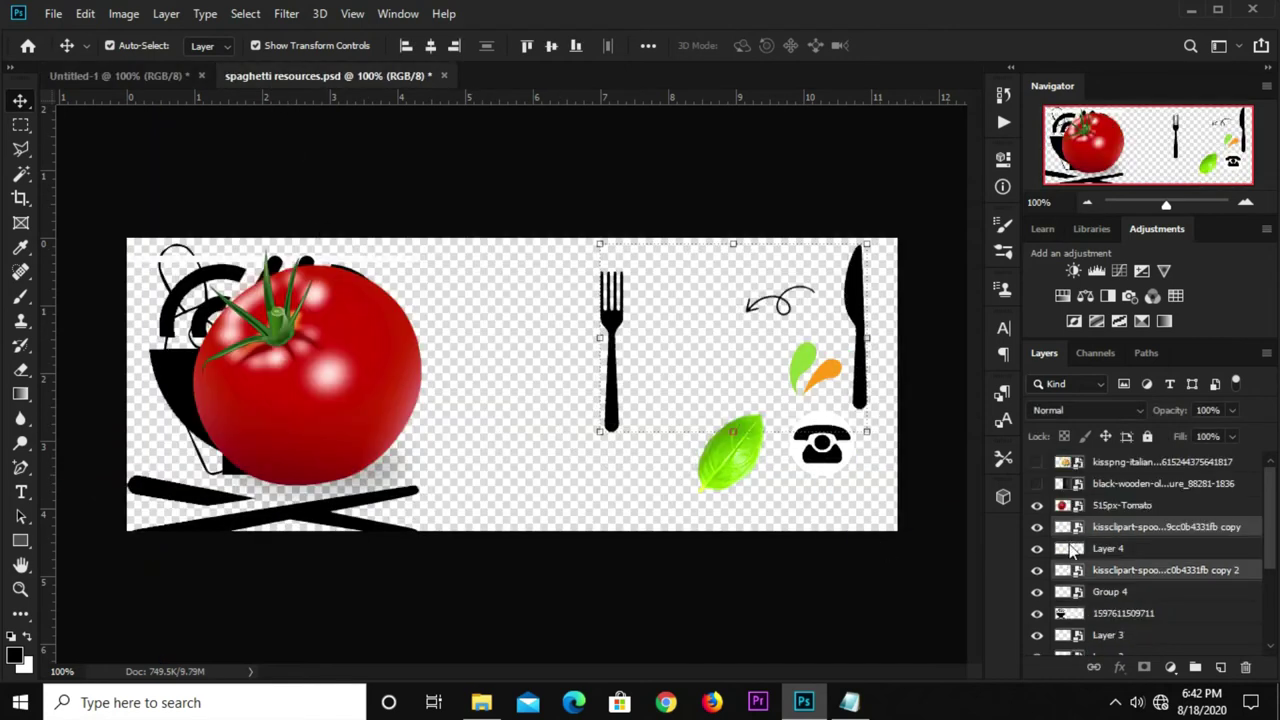
click(948, 560)
scroll(1118, 597, down, 2)
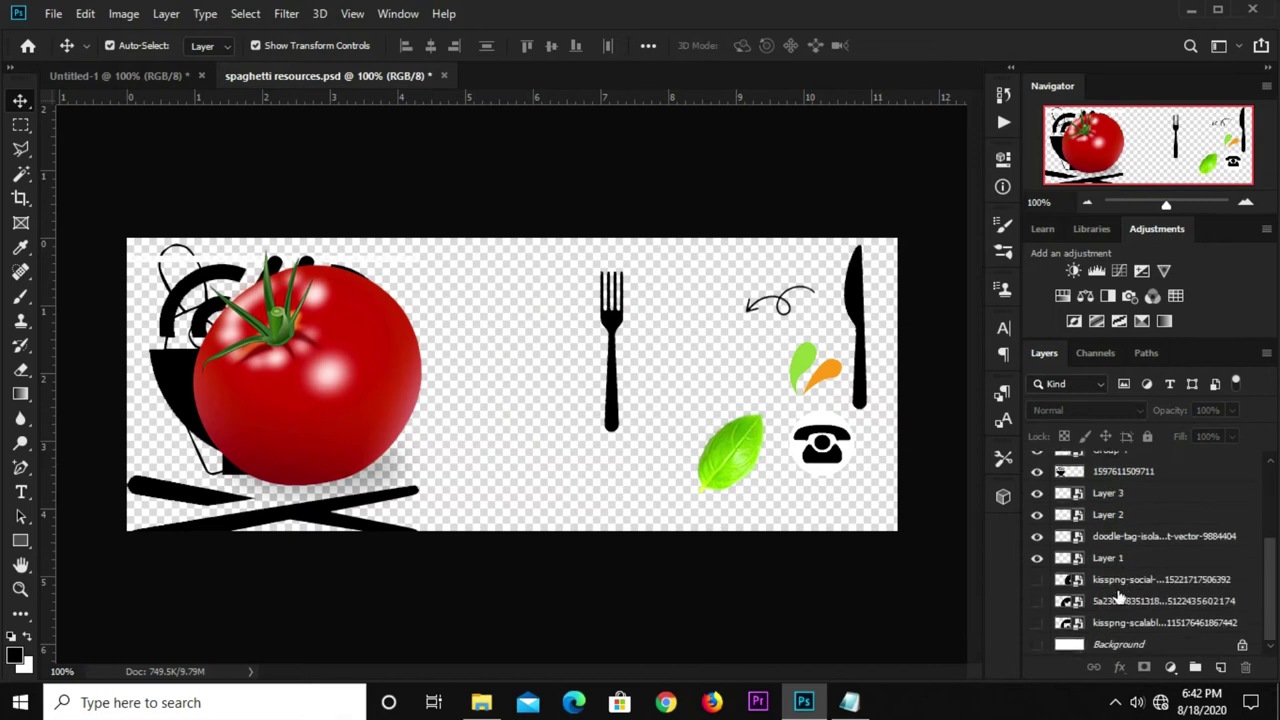
click(1036, 622)
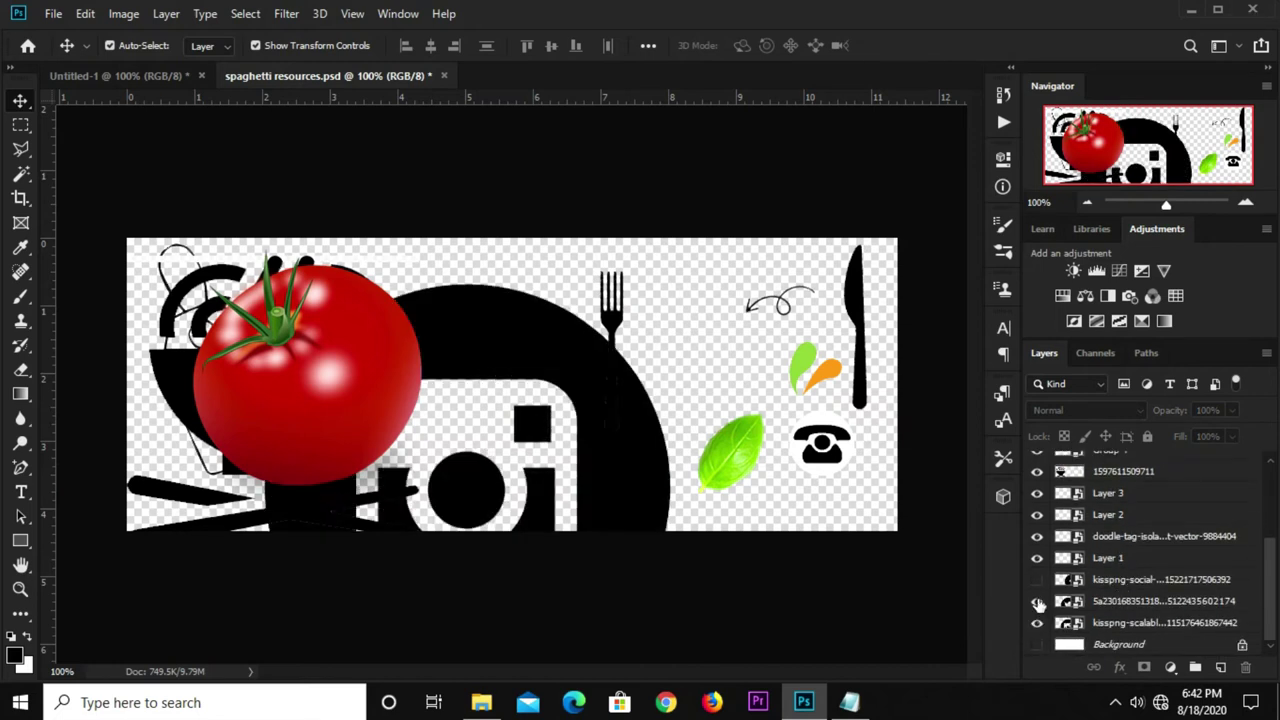
click(1037, 580)
click(1125, 580)
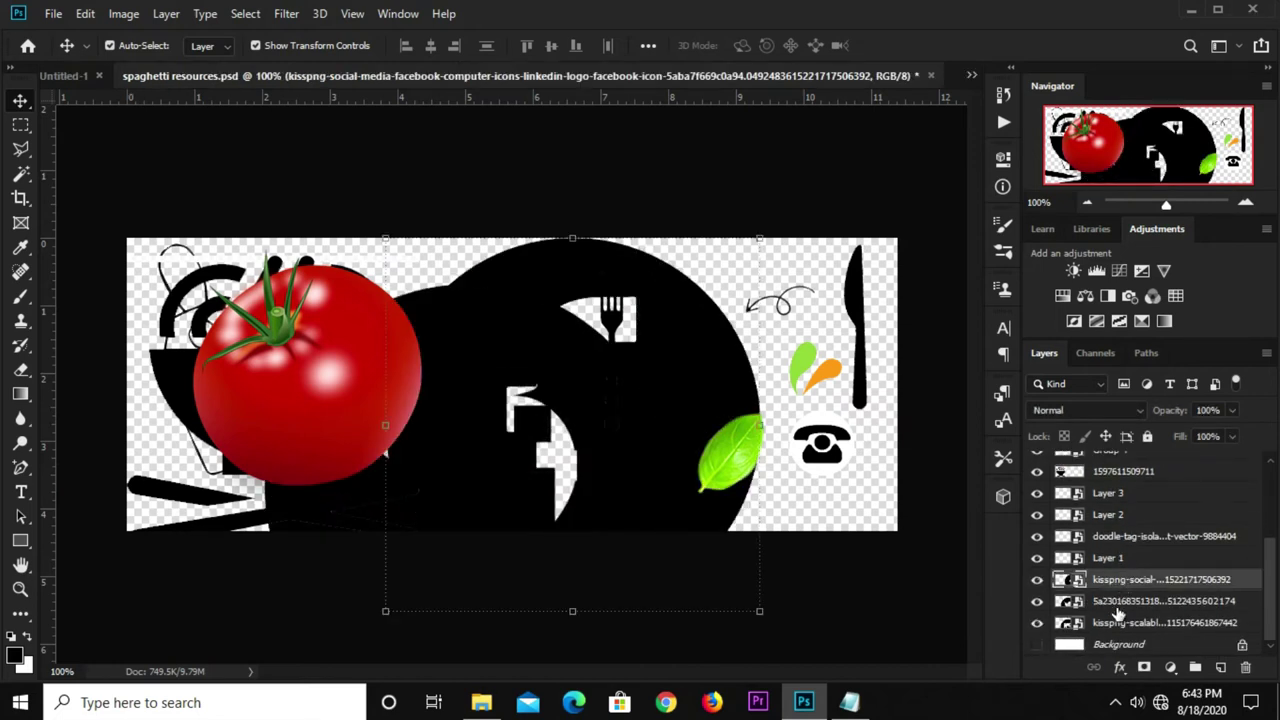
shift+click(1118, 632)
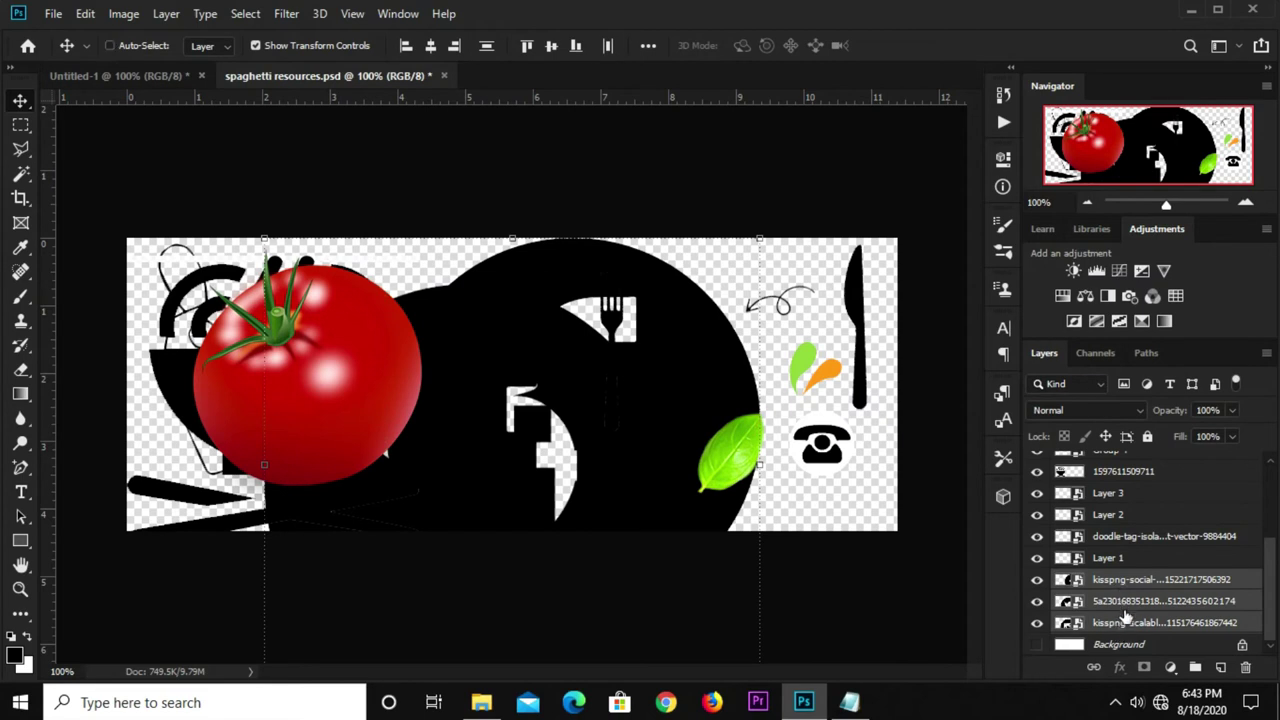
click(118, 76)
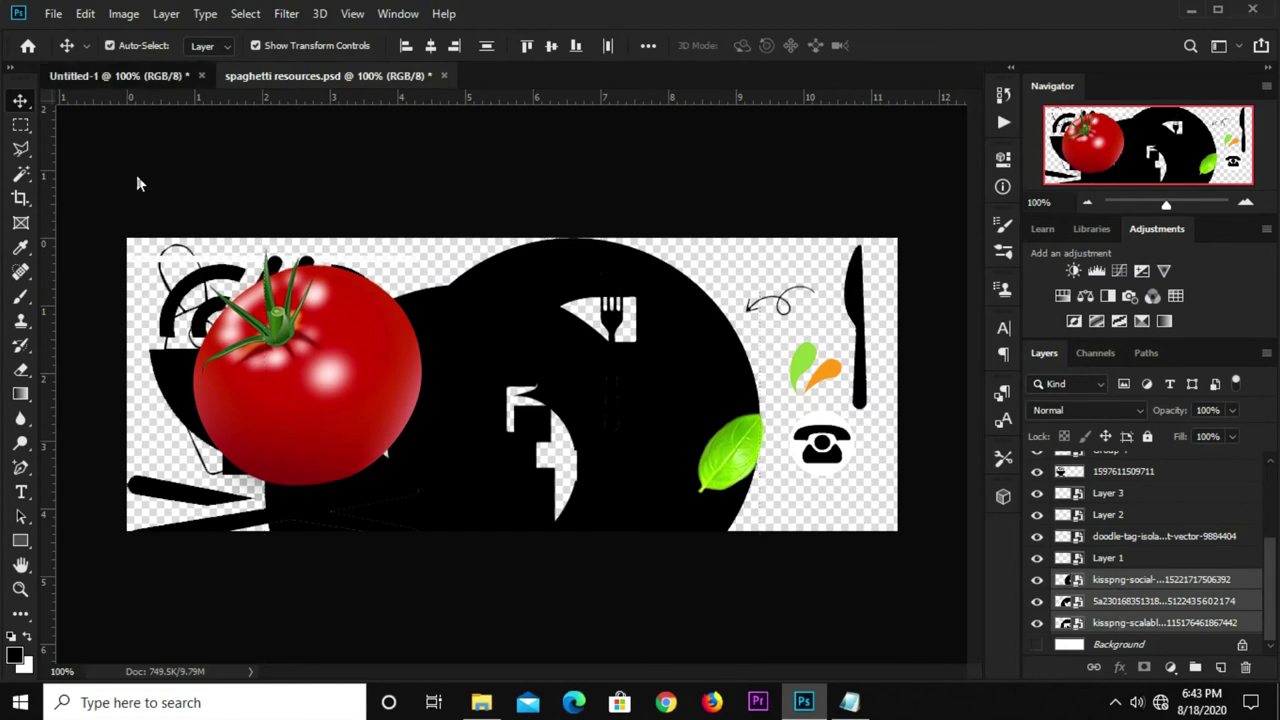
drag(224, 333, 313, 393)
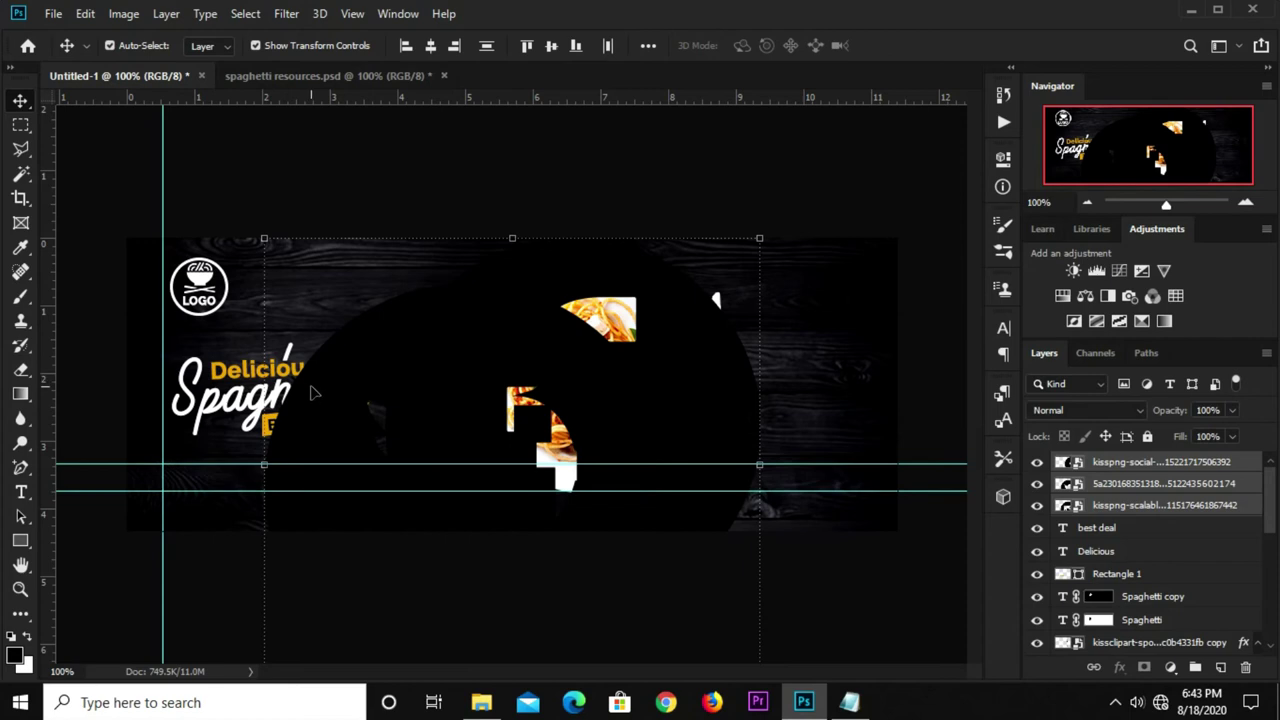
Hide two icon layers and scale the Instagram icon to 4.59% at the lower-left guides.
click(932, 447)
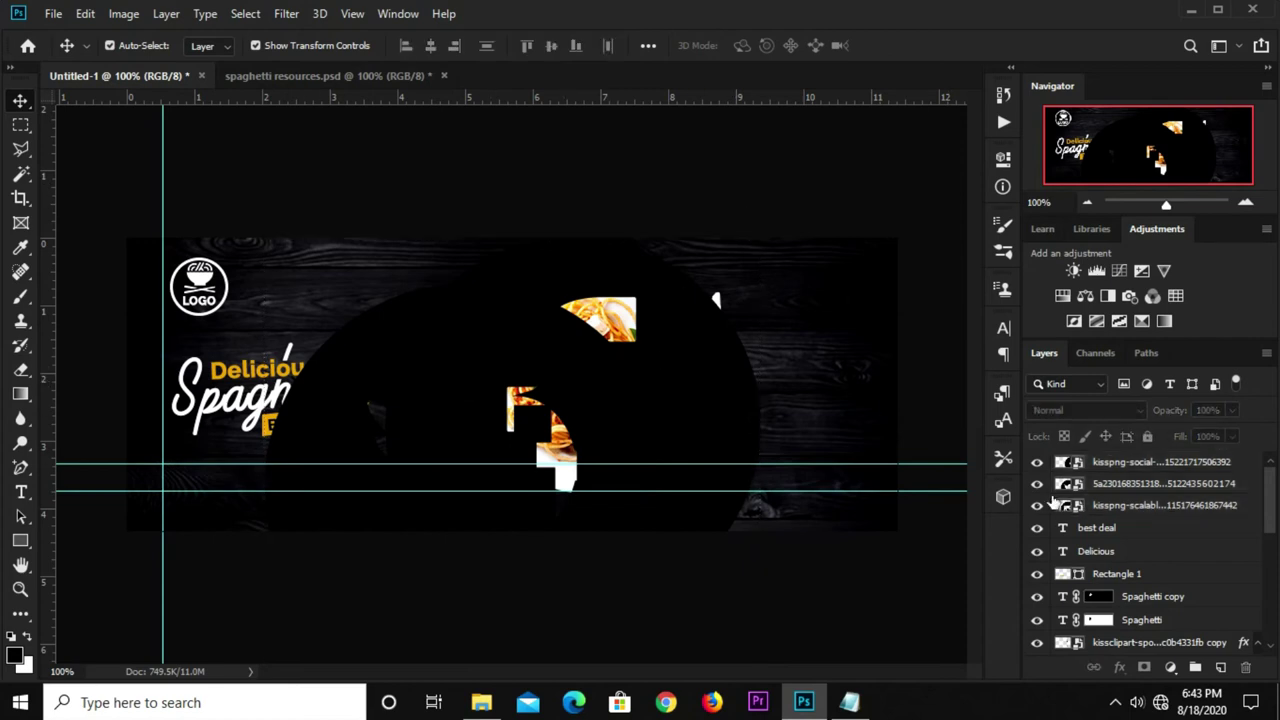
drag(1038, 470, 1038, 486)
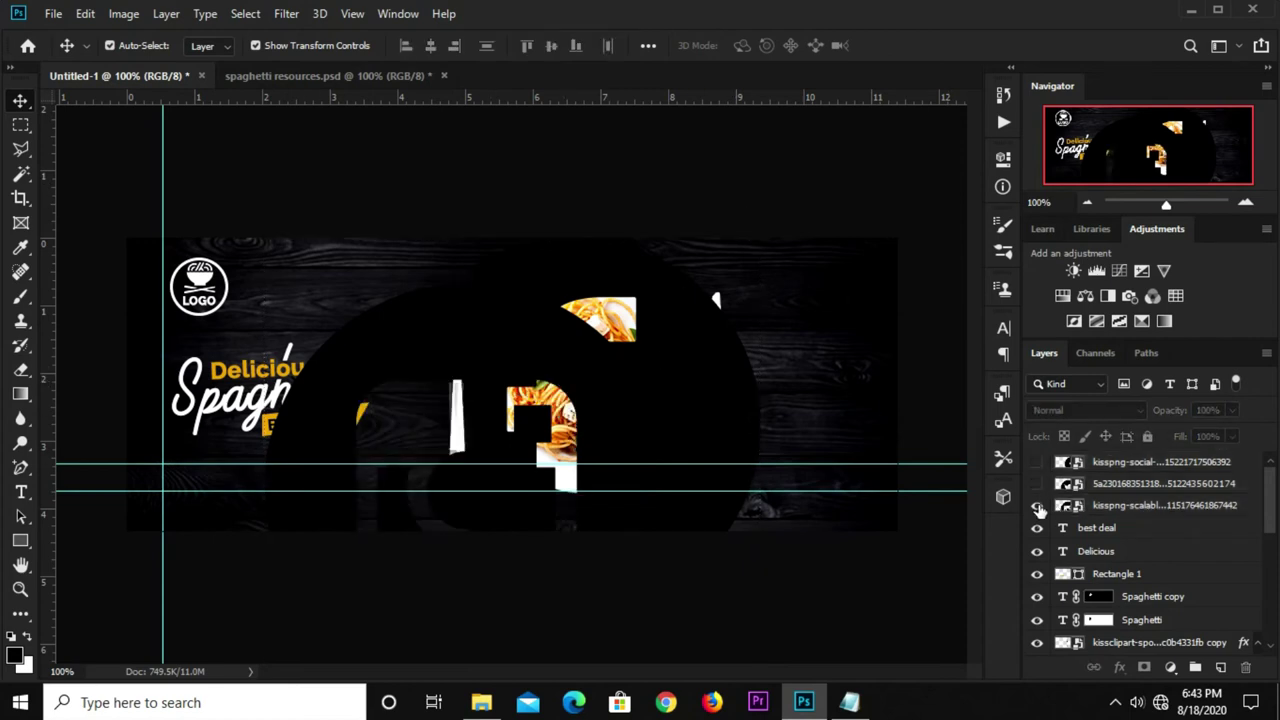
click(1128, 505)
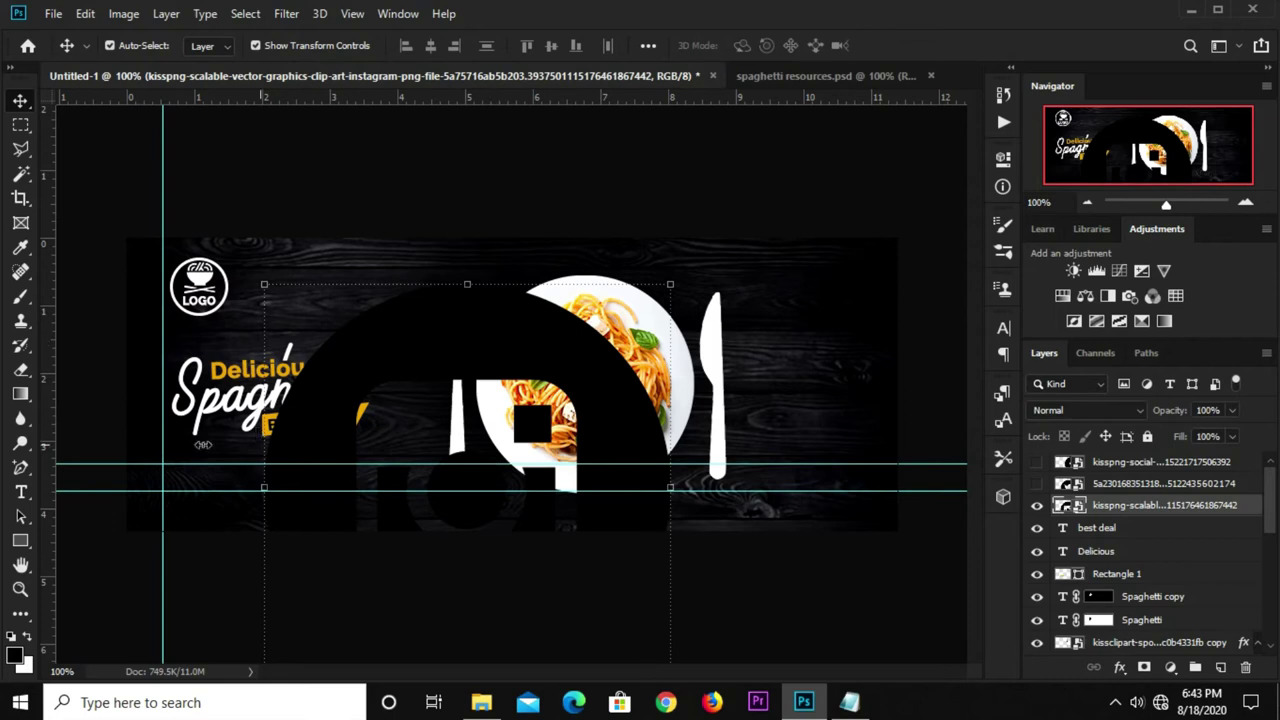
drag(176, 462, 200, 468)
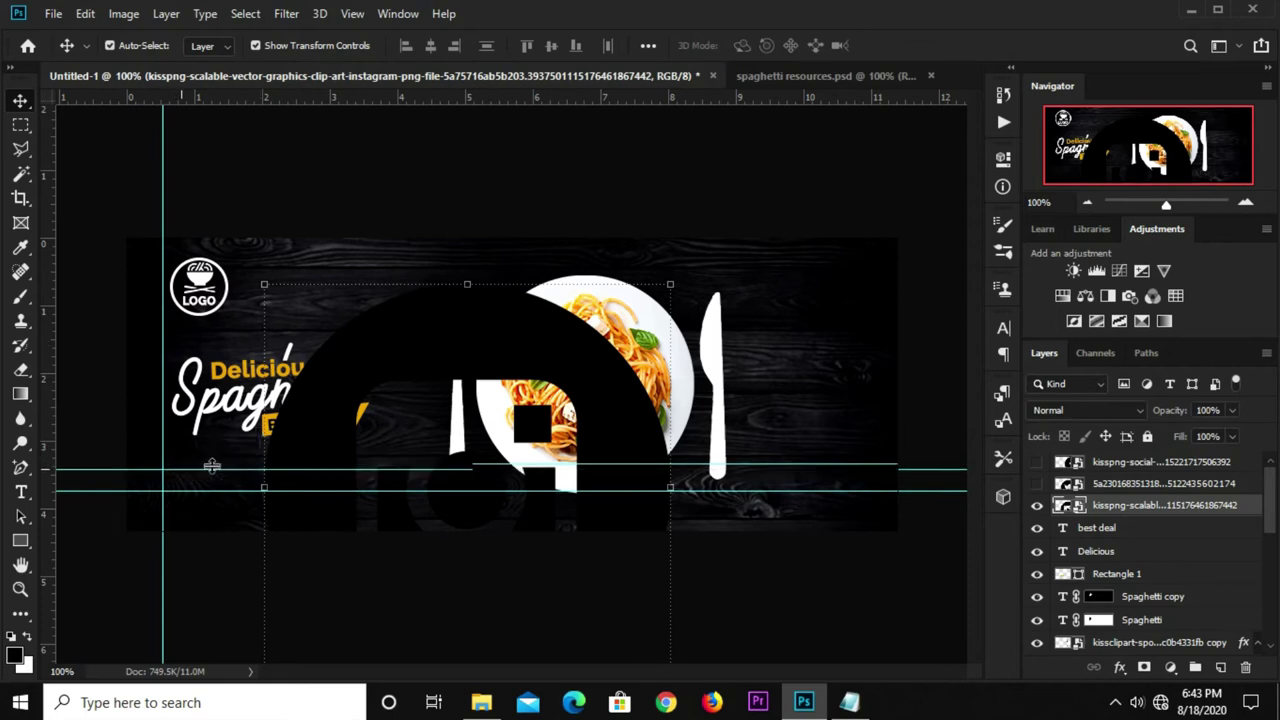
mouse_move(670, 281)
mouse_down()
mouse_move(320, 466)
mouse_move(232, 587)
mouse_move(193, 492)
mouse_up()
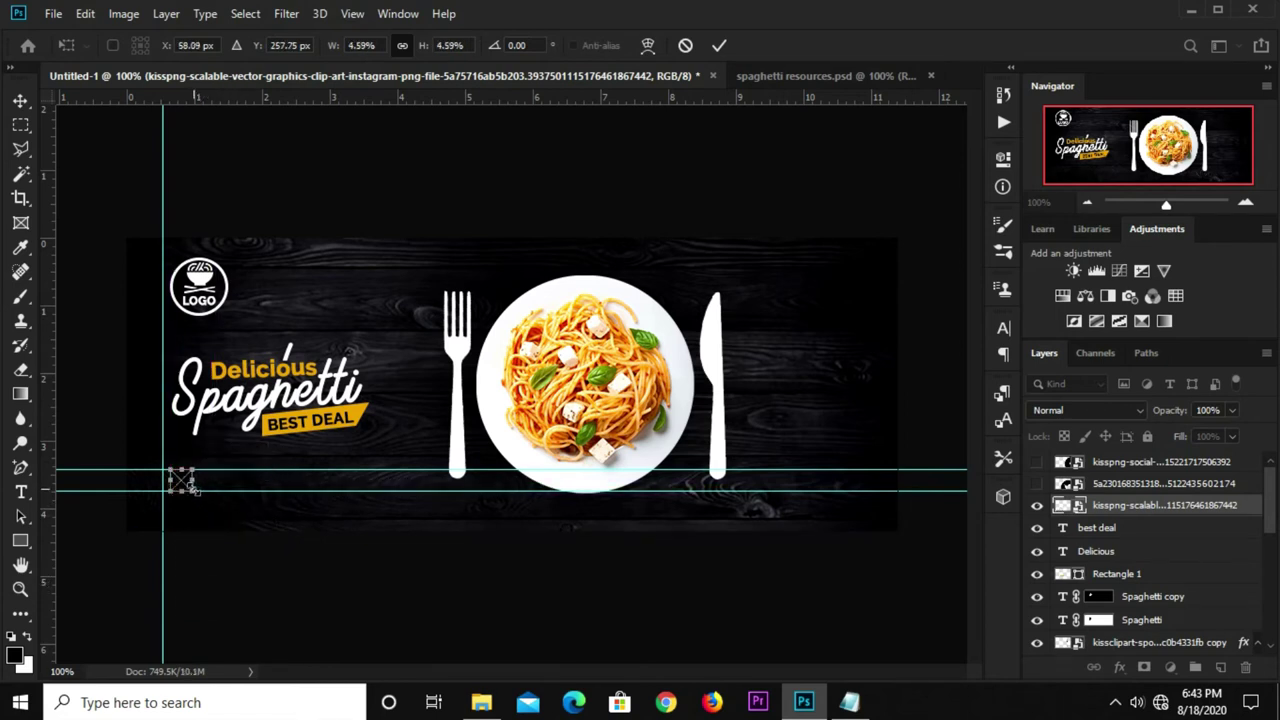
key(Return)
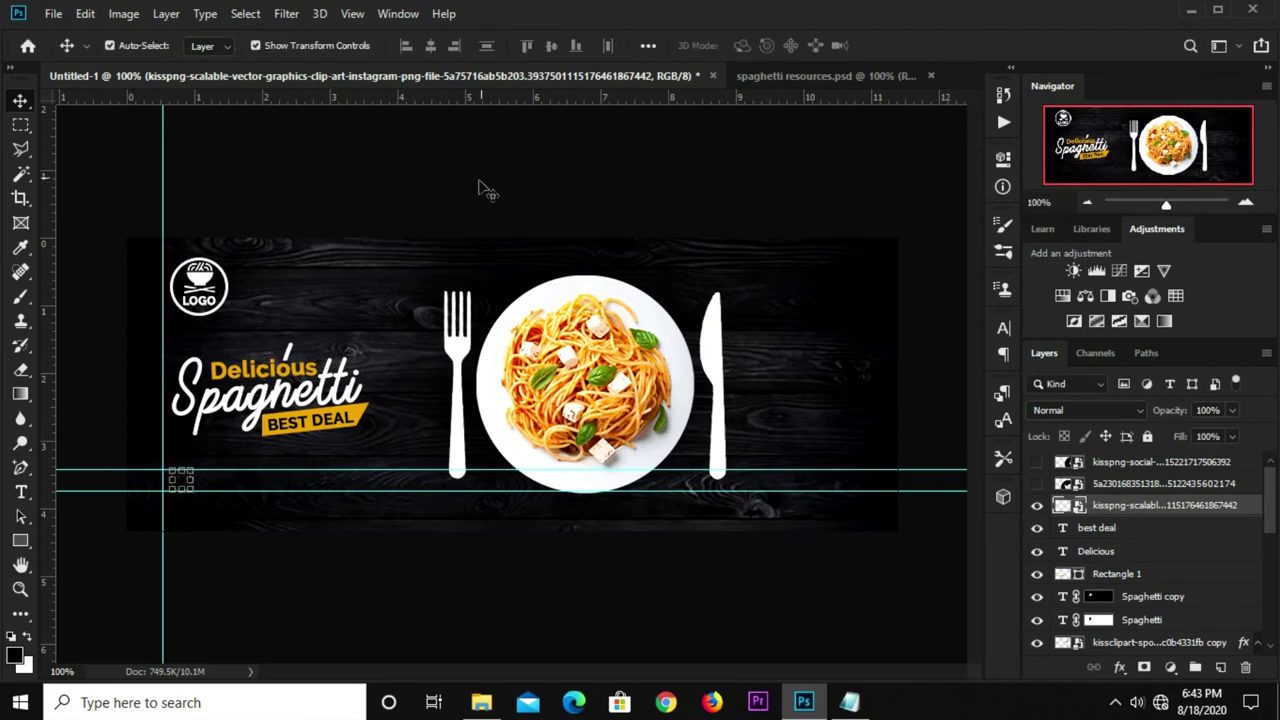
Show the second social icon and shrink it to a tiny mark near the lower-left guides.
click(1037, 483)
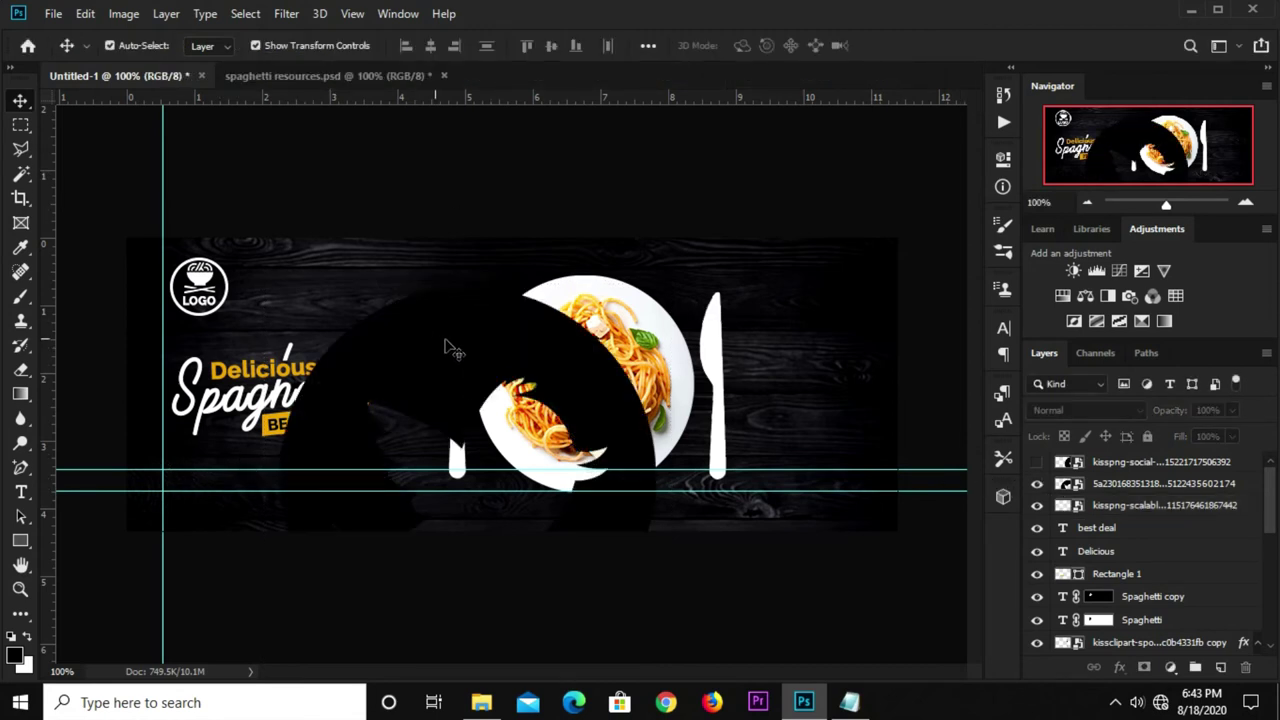
click(446, 347)
key(ctrl+t)
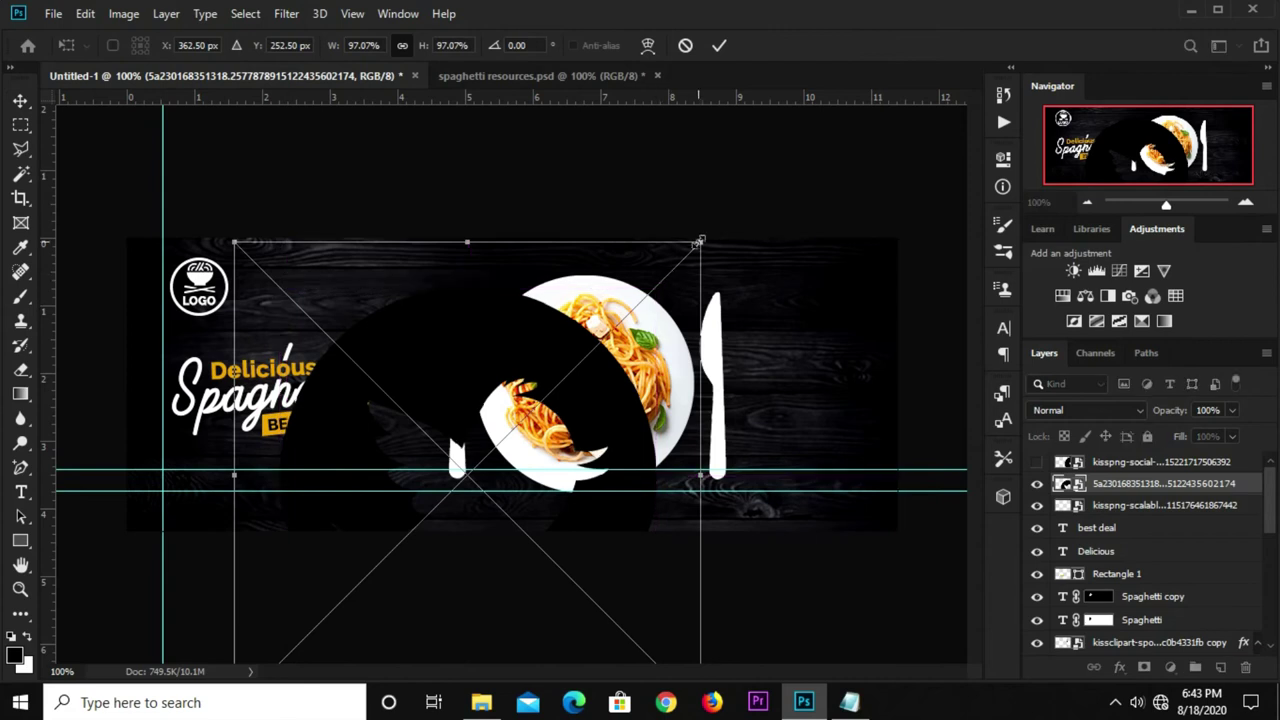
mouse_move(698, 242)
mouse_down()
mouse_move(262, 588)
mouse_move(298, 447)
mouse_up()
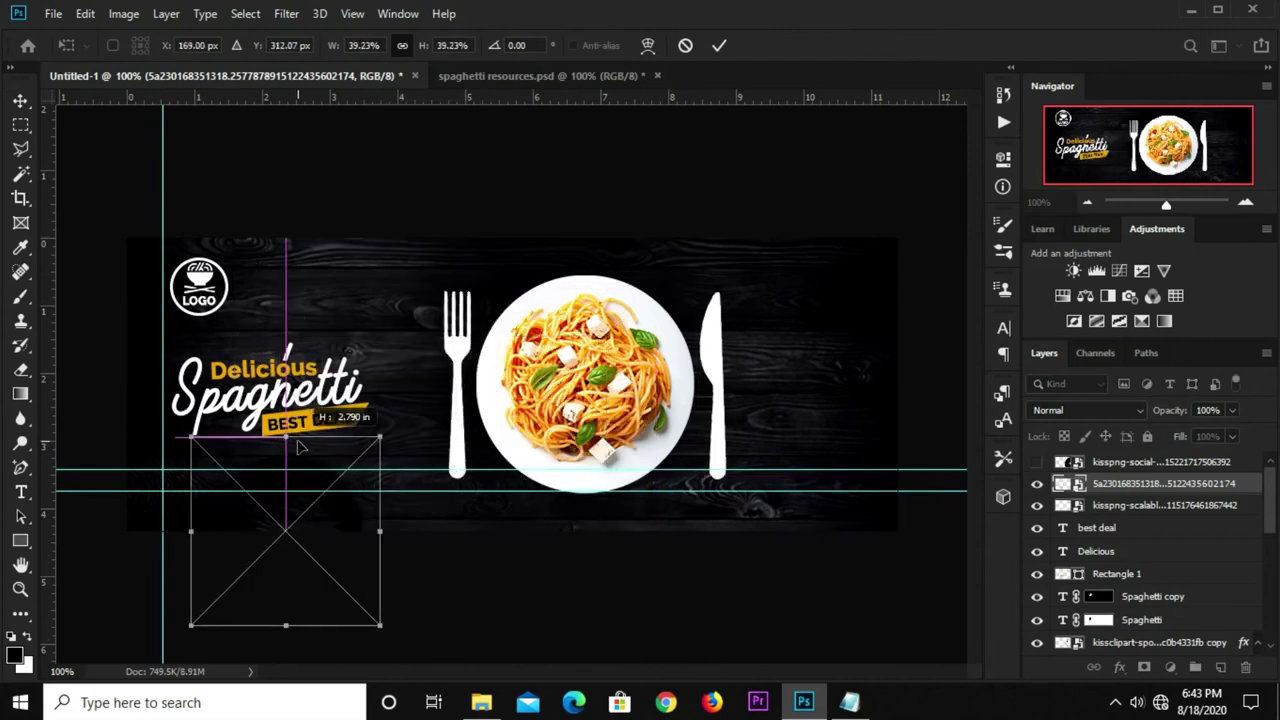
mouse_move(380, 437)
mouse_down()
mouse_move(300, 489)
mouse_move(275, 542)
mouse_up()
mouse_move(228, 592)
mouse_down()
mouse_move(228, 510)
mouse_move(224, 520)
mouse_up()
drag(273, 566, 222, 487)
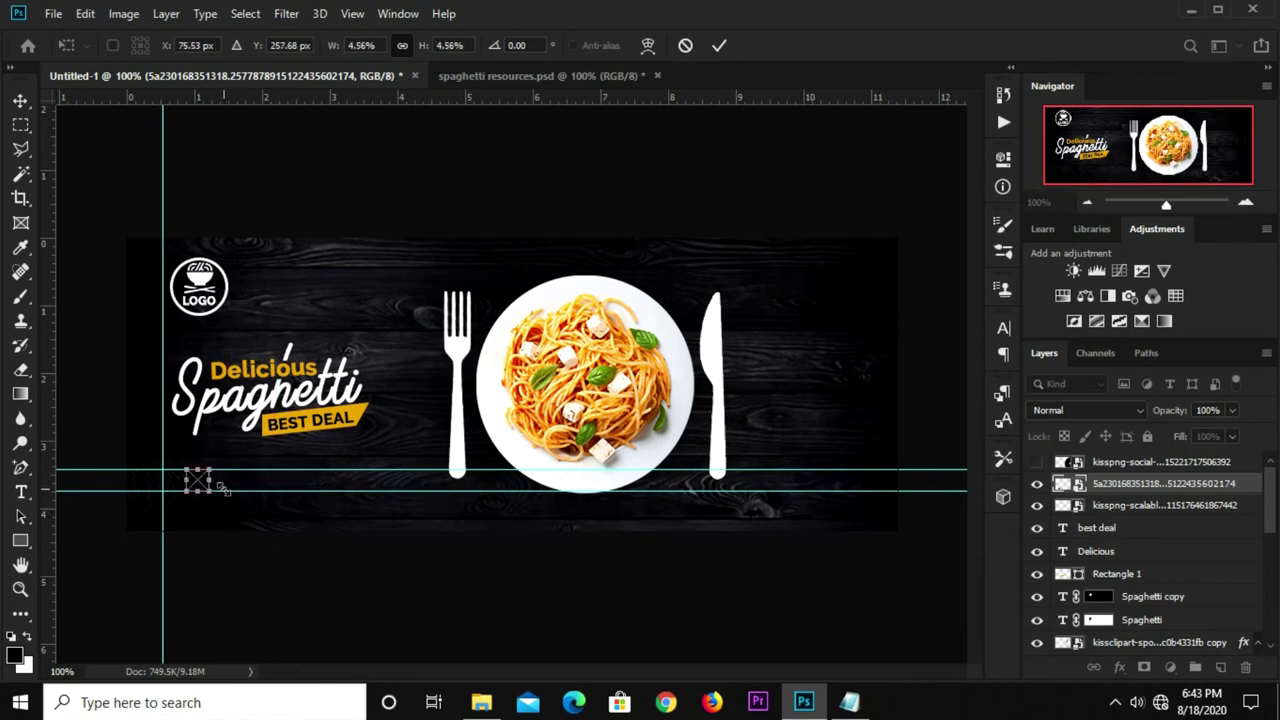
key(Right)
key(Right)
key(Right)
key(Right)
key(Right)
key(Right)
key(Left)
key(Left)
key(Left)
key(Left)
click(720, 46)
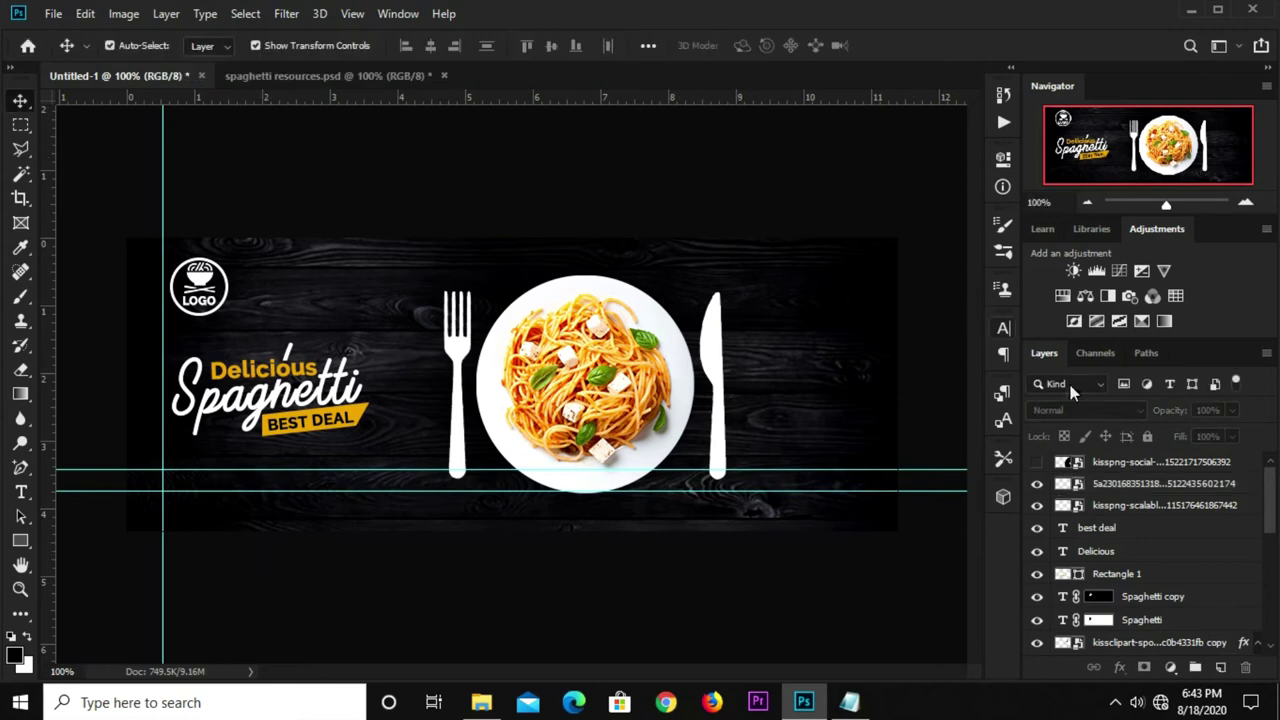
Show the Facebook icon and scale it to 12.02% beside the lower-left guides.
click(1036, 462)
click(1150, 462)
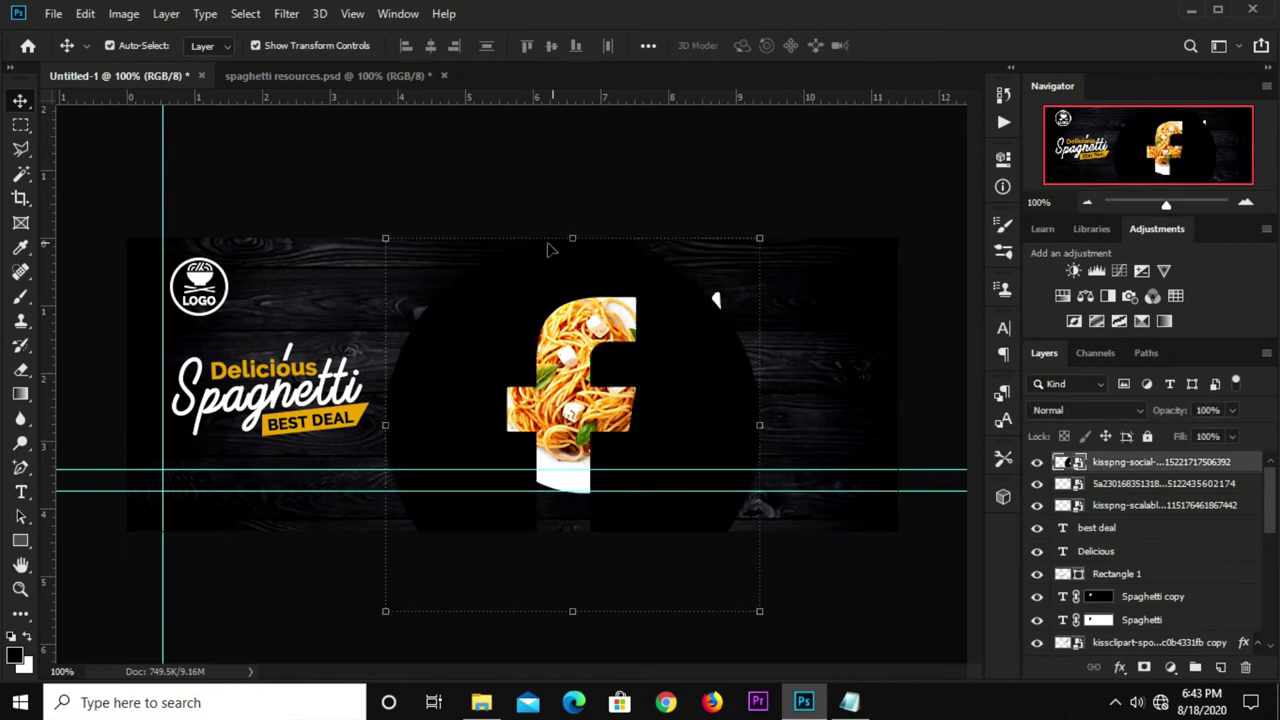
key(ctrl+t)
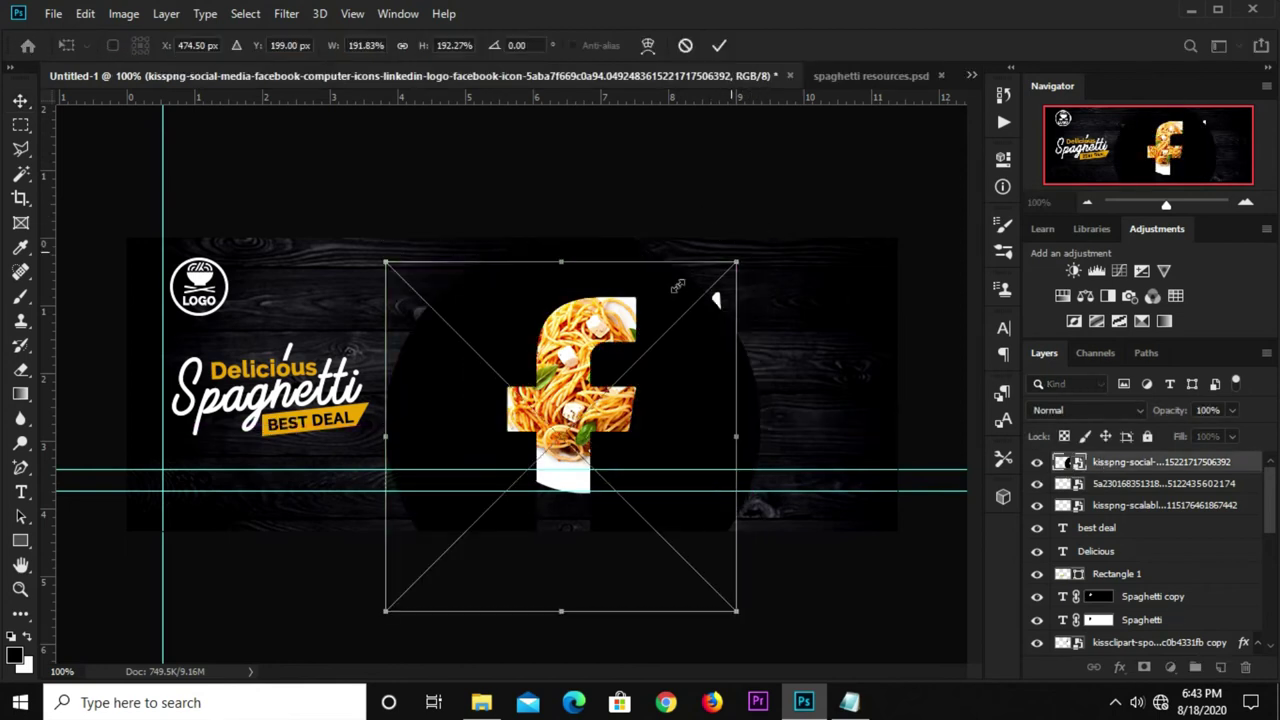
drag(760, 238, 481, 492)
drag(448, 553, 275, 510)
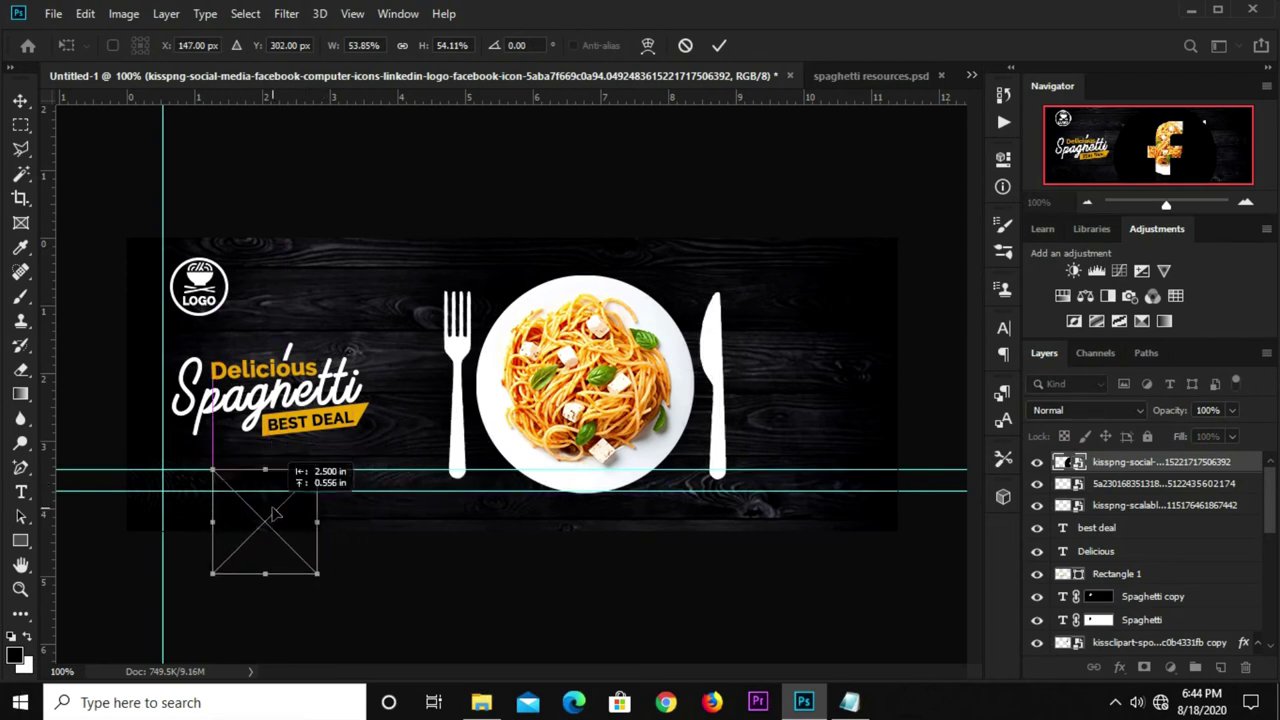
drag(317, 564, 244, 486)
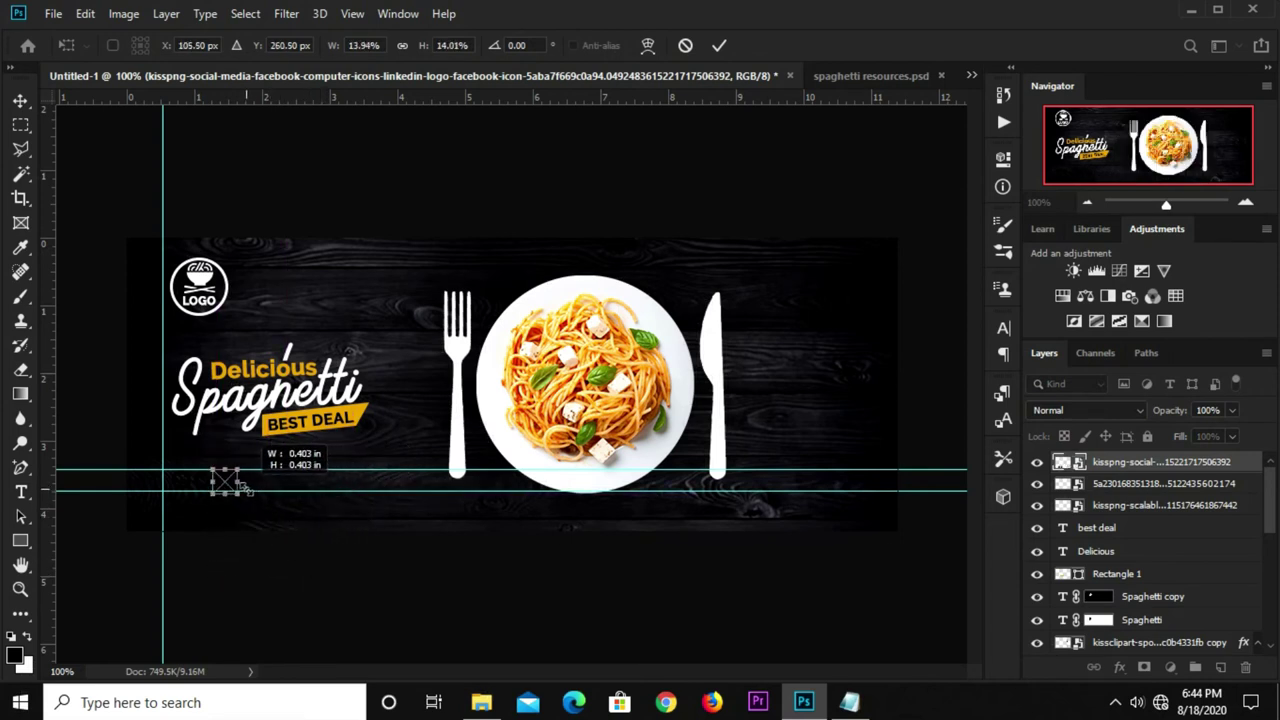
key(Right)
key(Right)
key(Right)
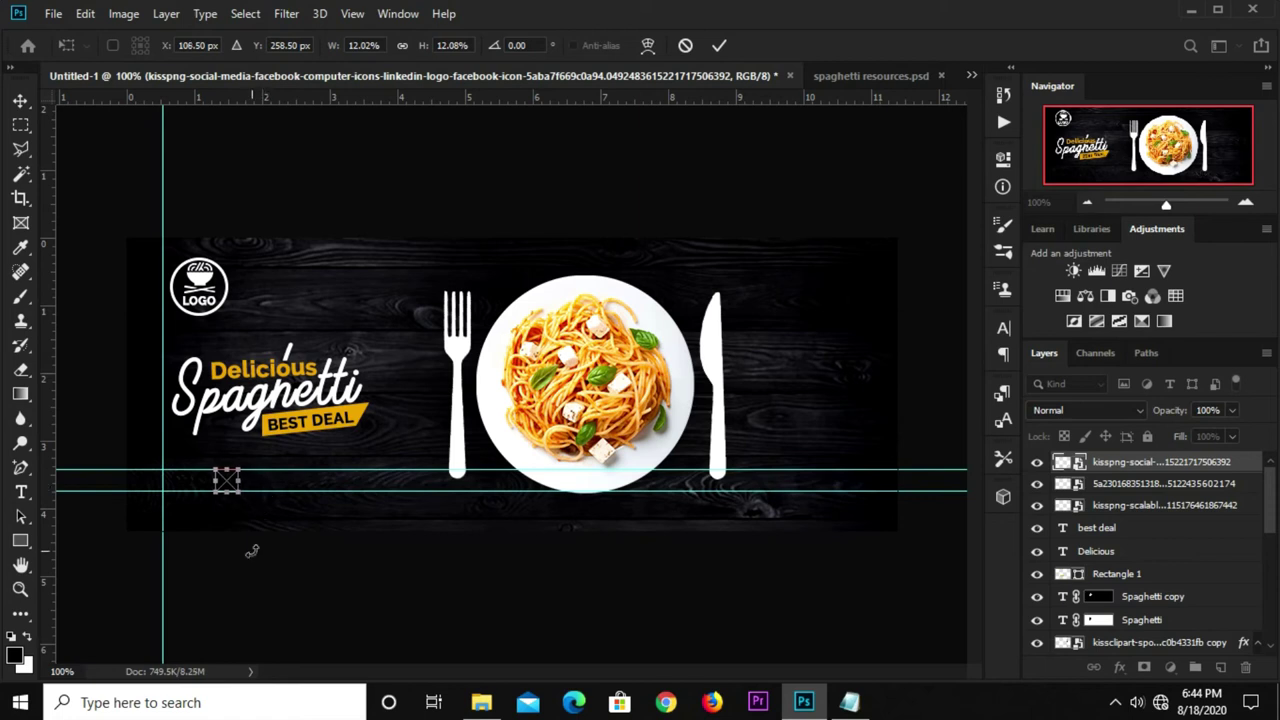
key(Return)
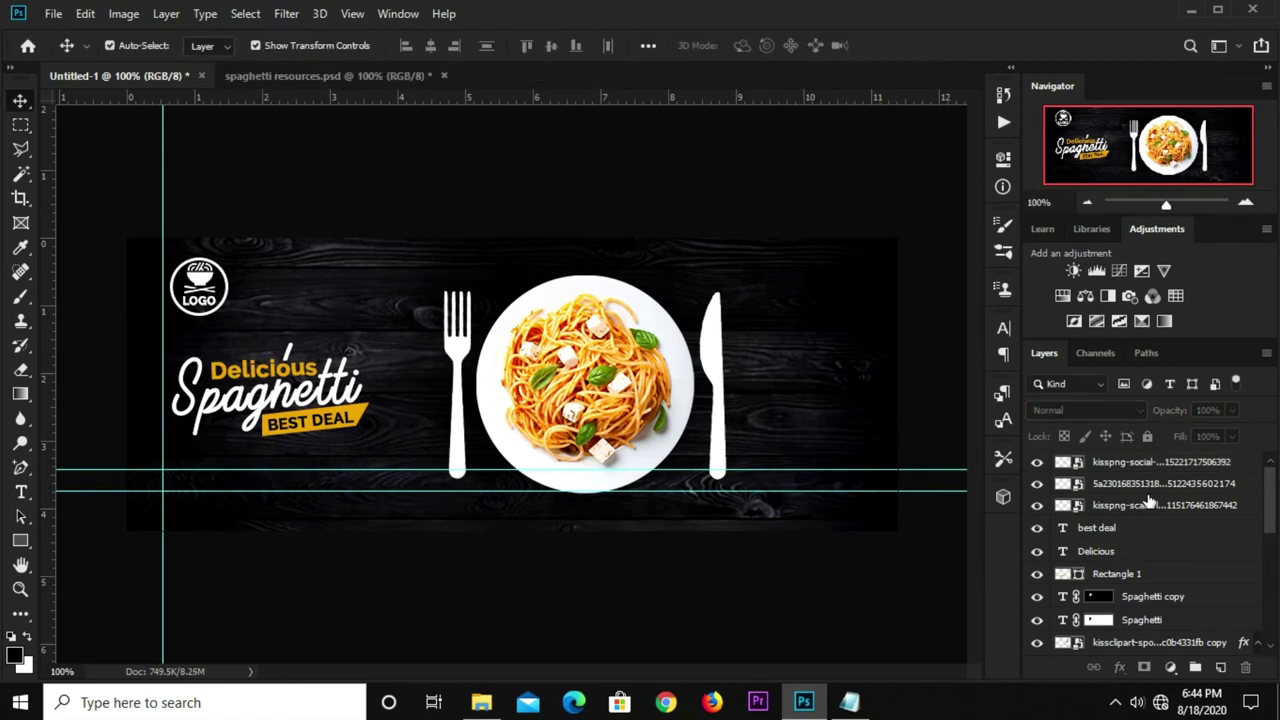
Give the Instagram icon layer a white Color Overlay layer style.
click(1135, 507)
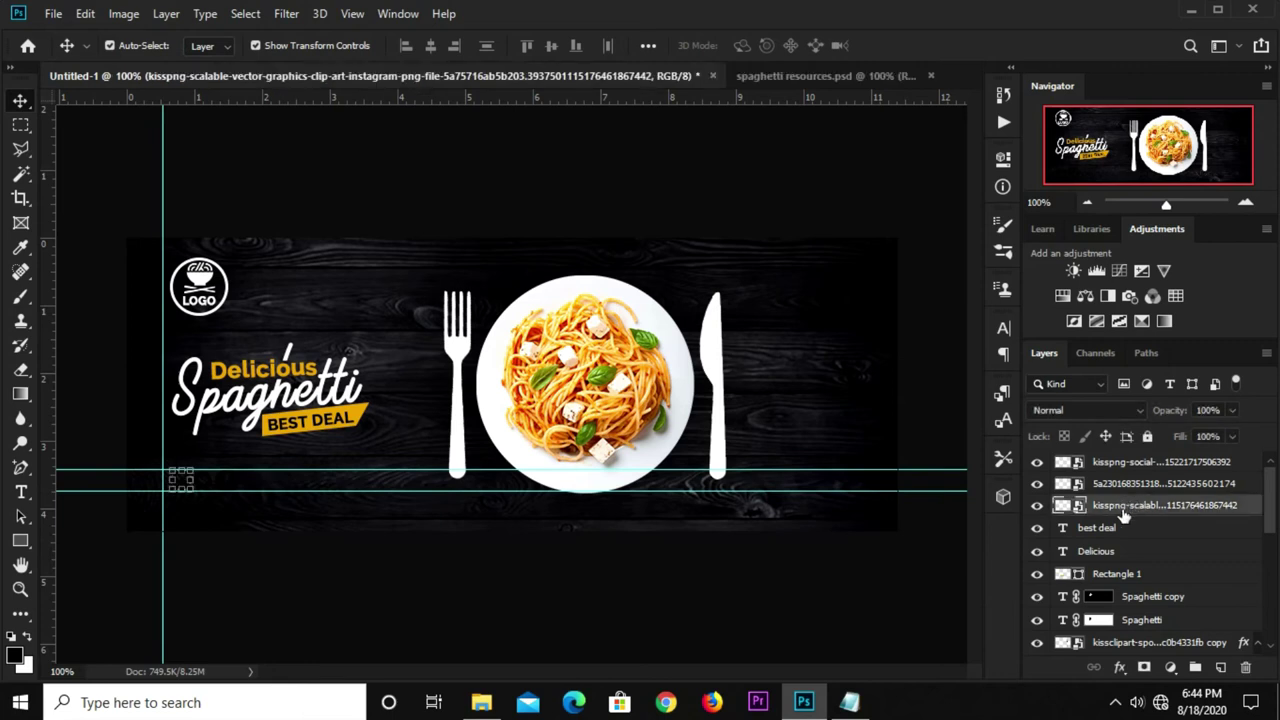
click(1113, 668)
key(Escape)
key(h)
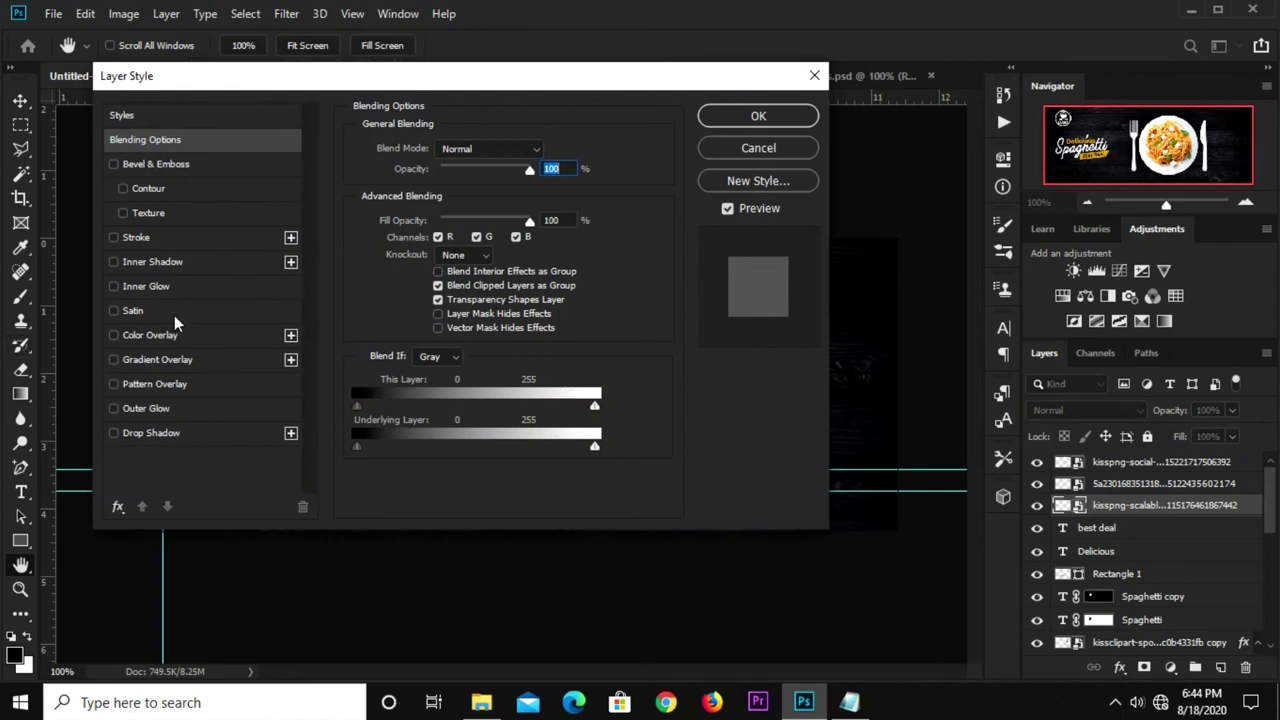
click(113, 336)
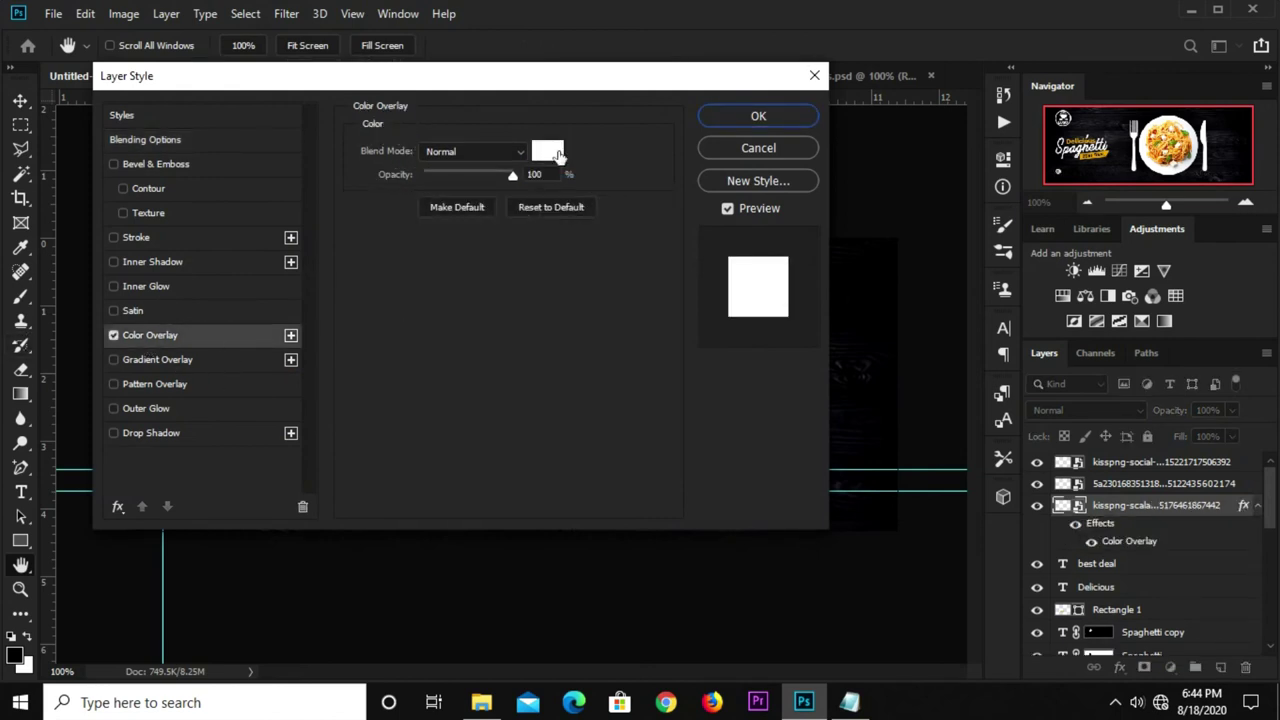
click(548, 151)
click(1052, 328)
click(735, 115)
click(830, 236)
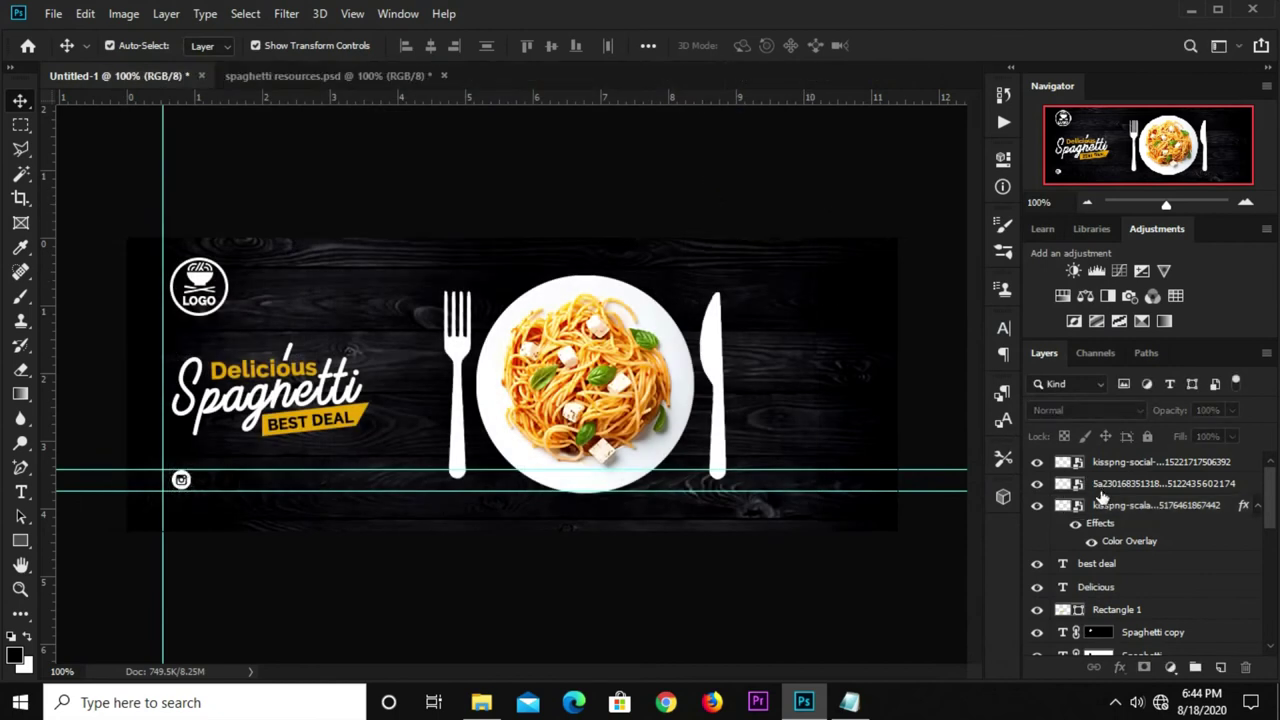
Paste the white overlay style onto the other two icon layers, then select all three.
click(1107, 486)
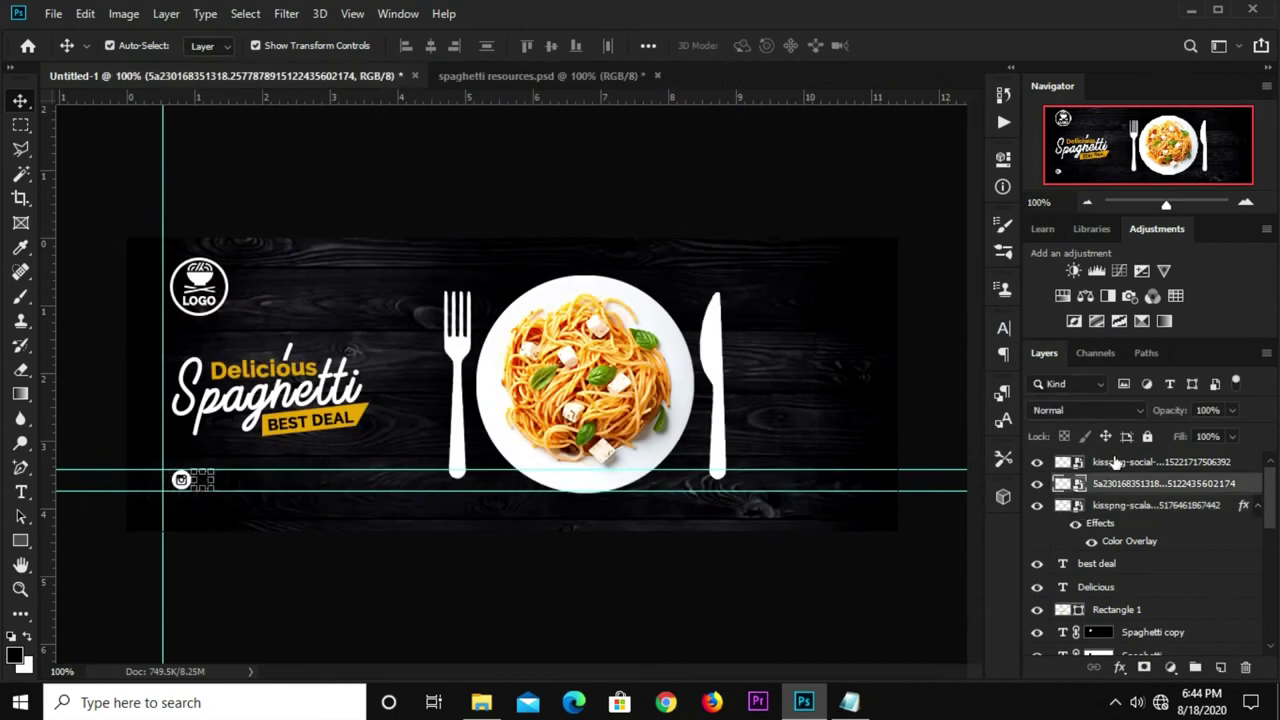
shift+click(1115, 461)
right_click(1115, 467)
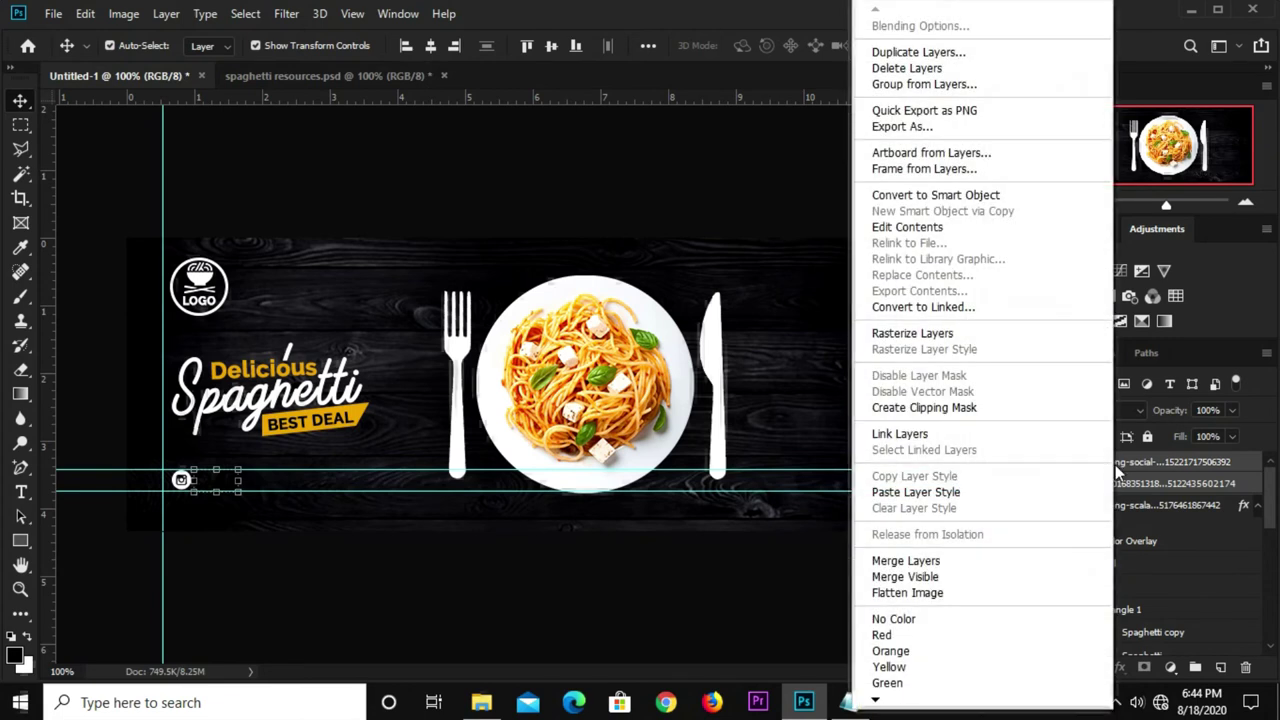
click(915, 492)
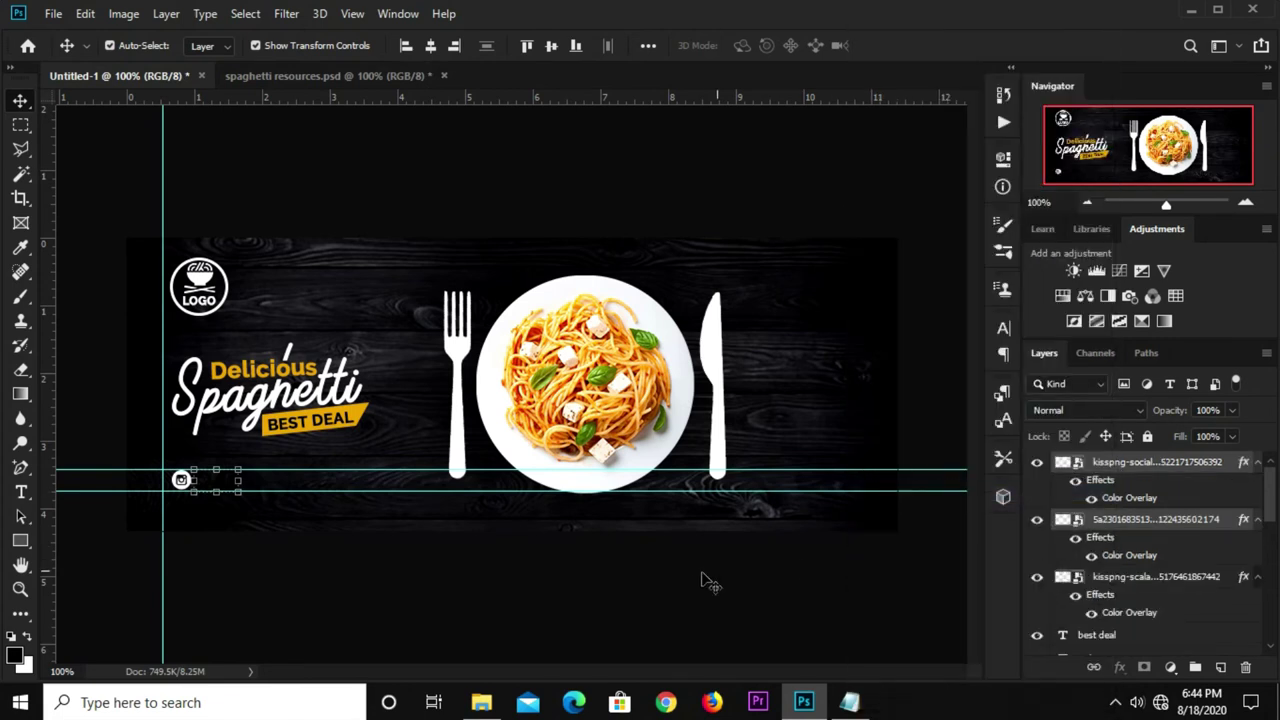
click(1140, 578)
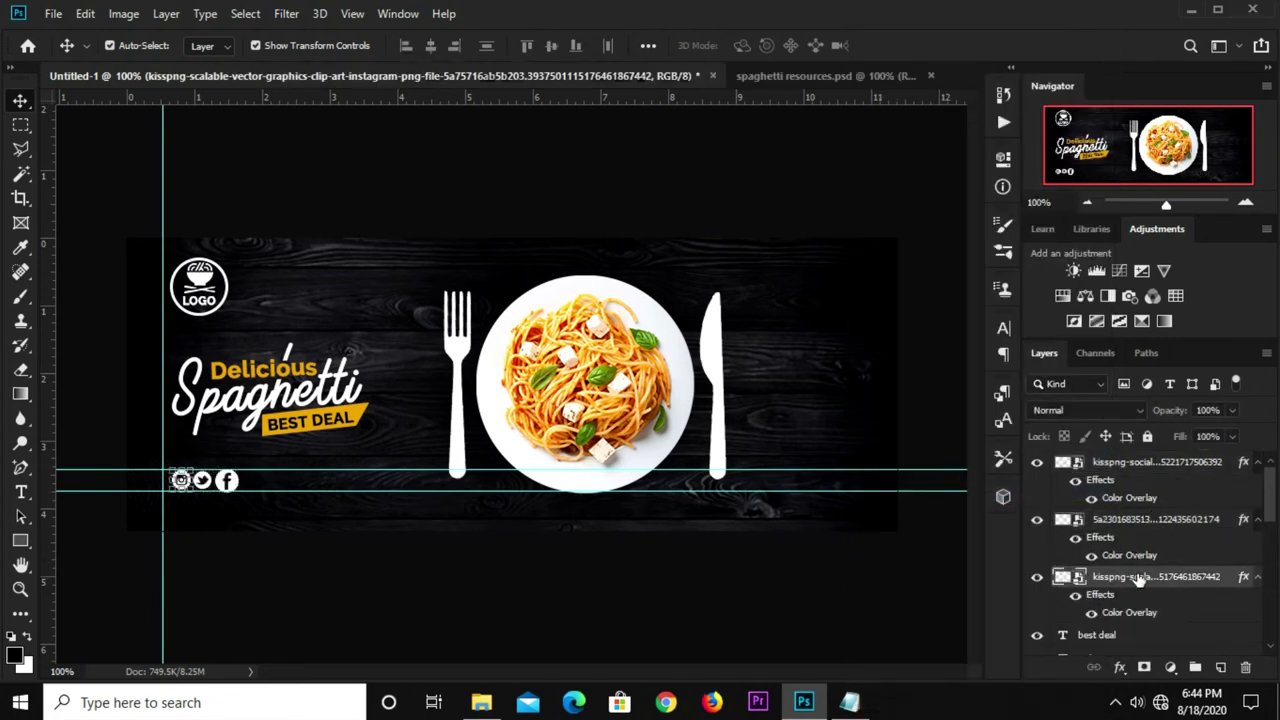
shift+click(1142, 462)
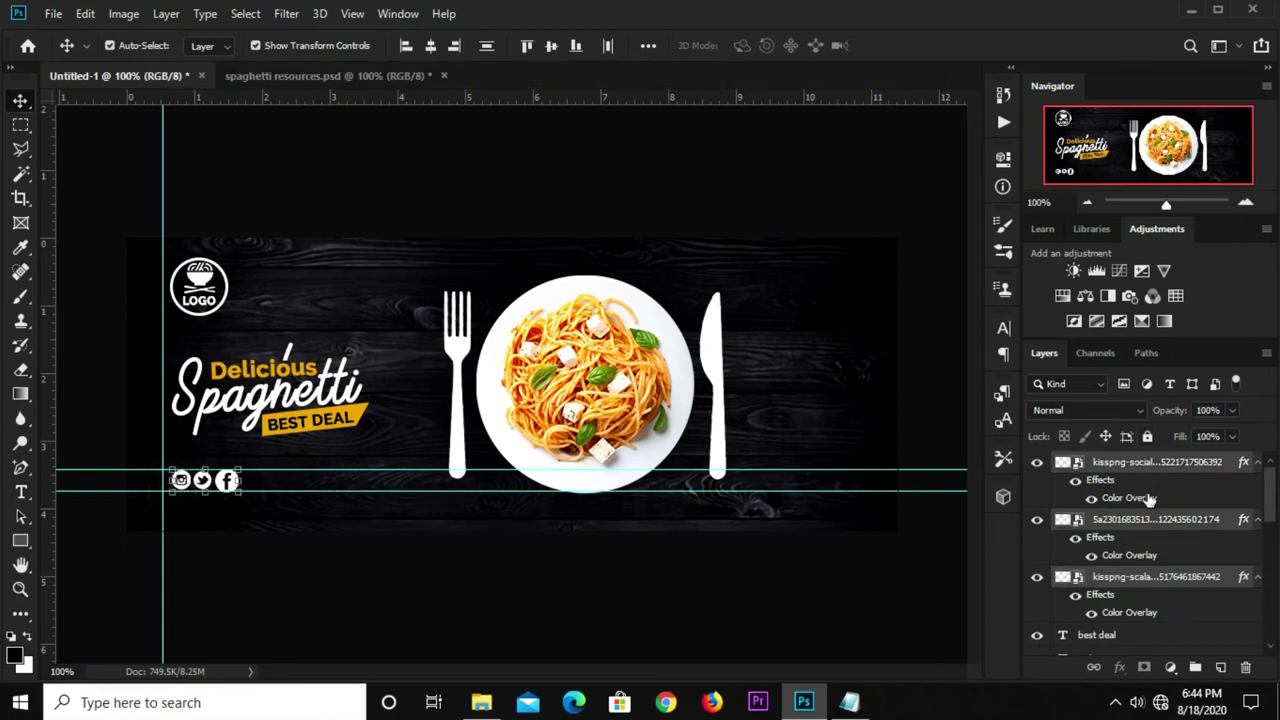
Group the three social icons as Group 2 and nudge the group left.
key(ctrl+g)
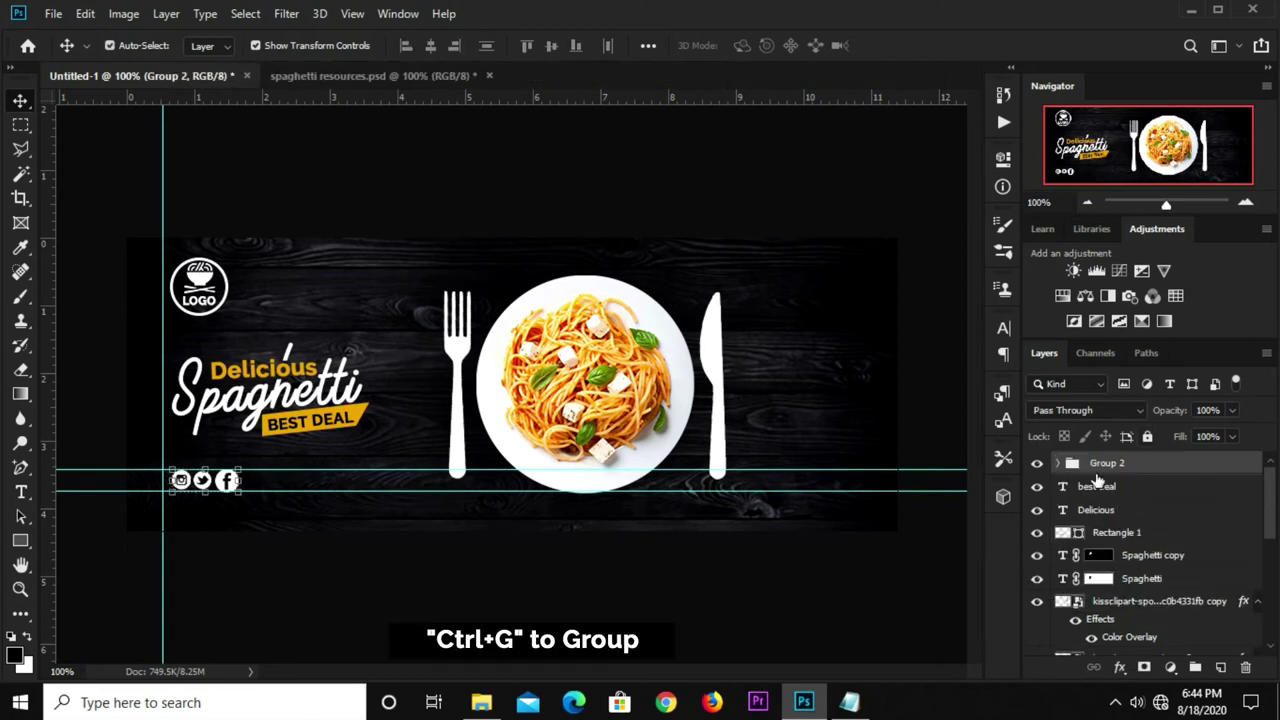
click(1036, 463)
click(1036, 463)
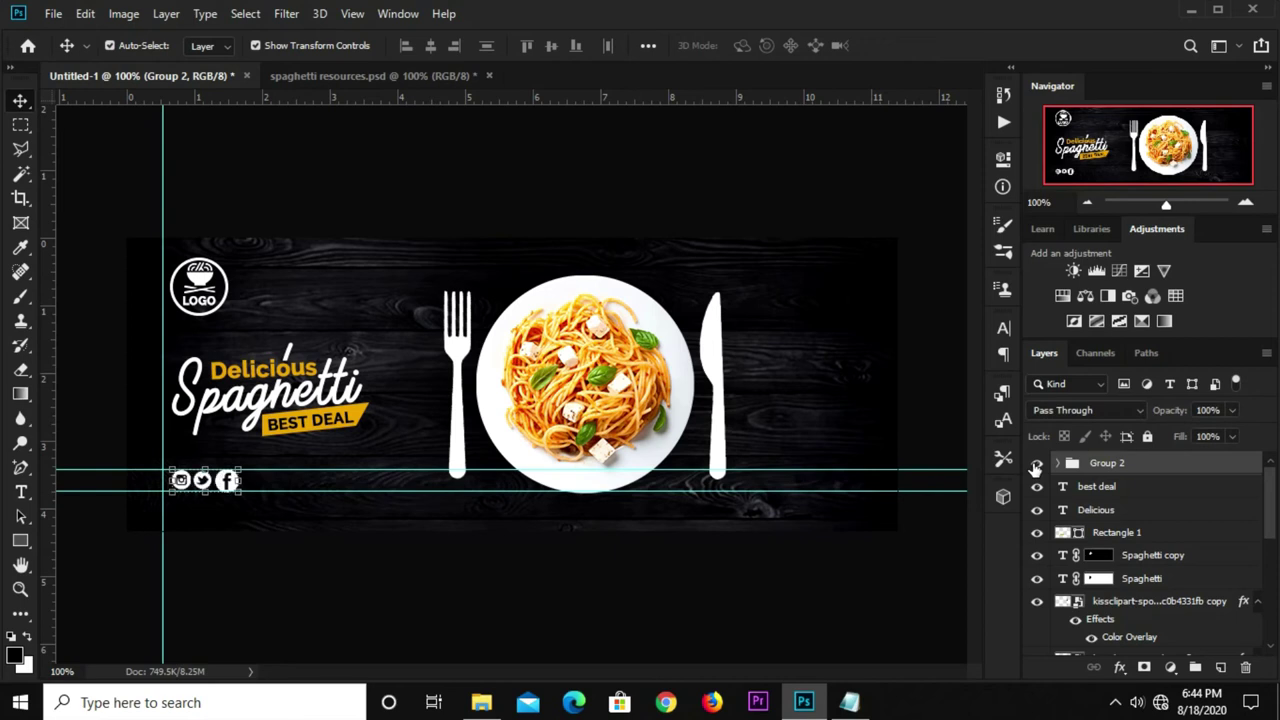
key(Left)
key(Left)
key(Left)
key(Left)
key(Left)
key(Left)
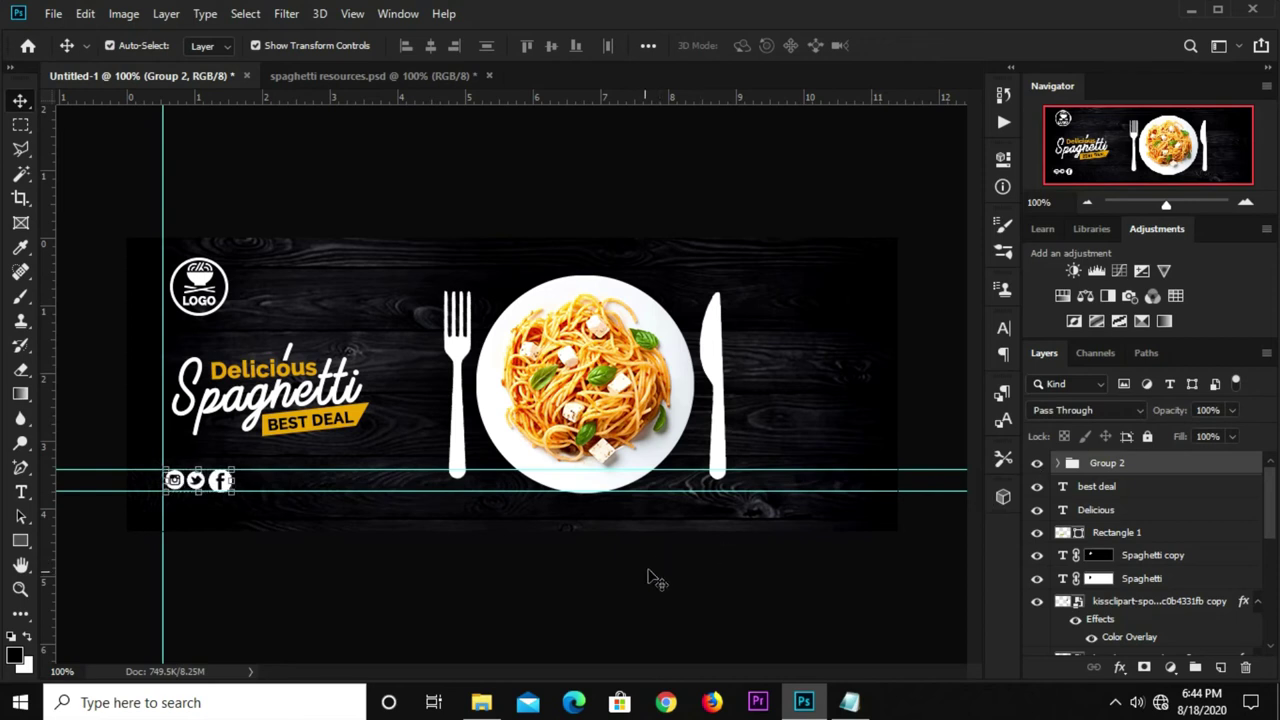
Clear all guides from the canvas and nudge the icon group up.
click(352, 13)
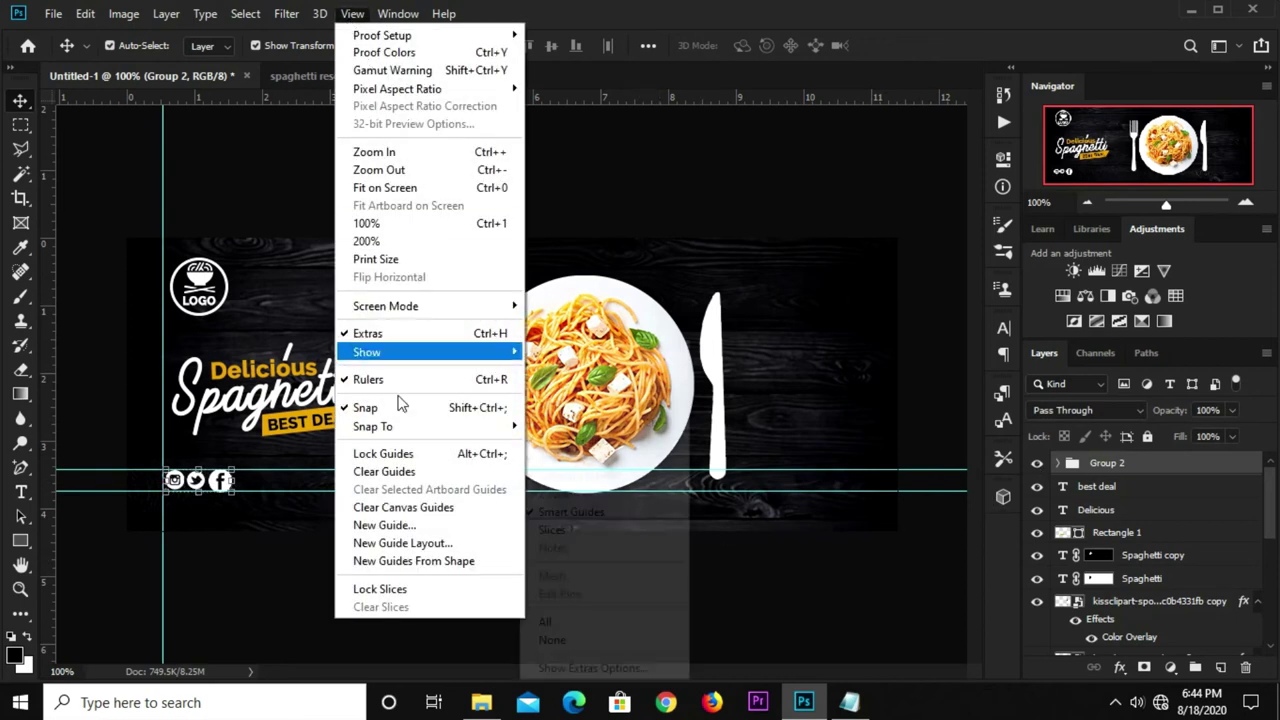
click(400, 472)
key(Up)
key(Up)
key(Up)
key(Up)
key(Up)
key(Up)
click(360, 586)
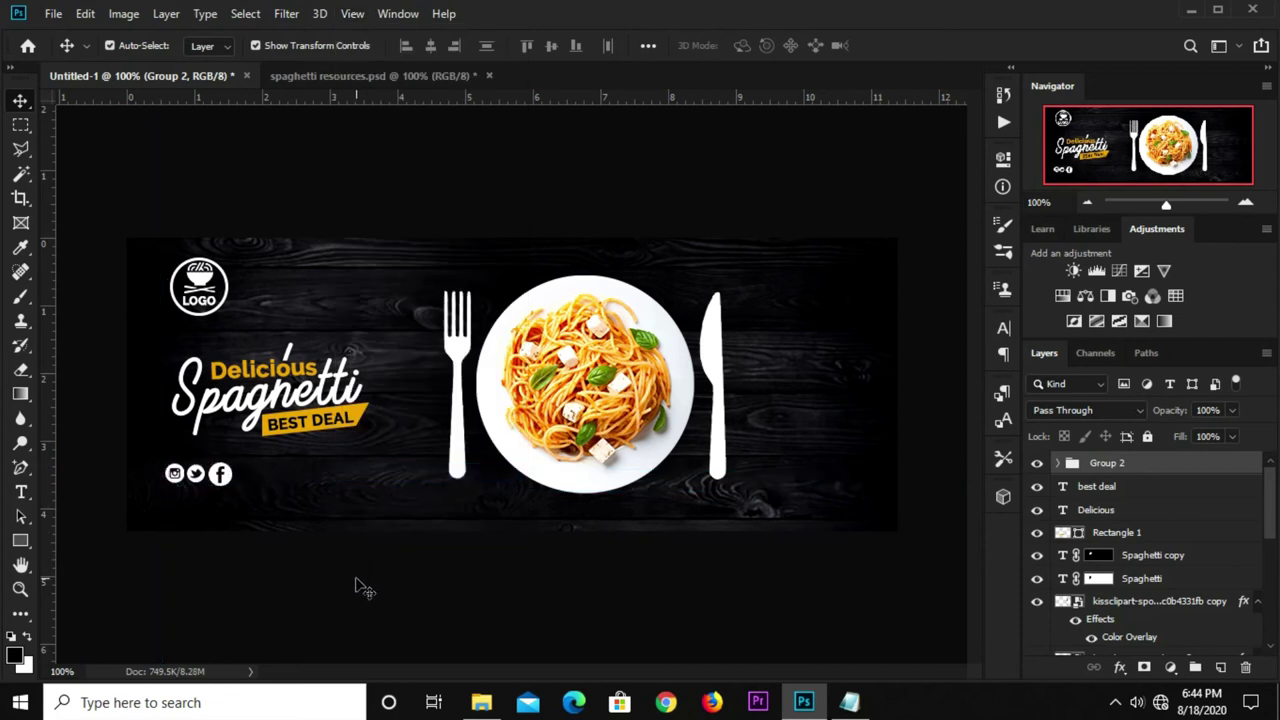
click(20, 542)
right_click(20, 548)
Draw a wide flat rectangle below the social icons and make it slightly taller.
click(80, 537)
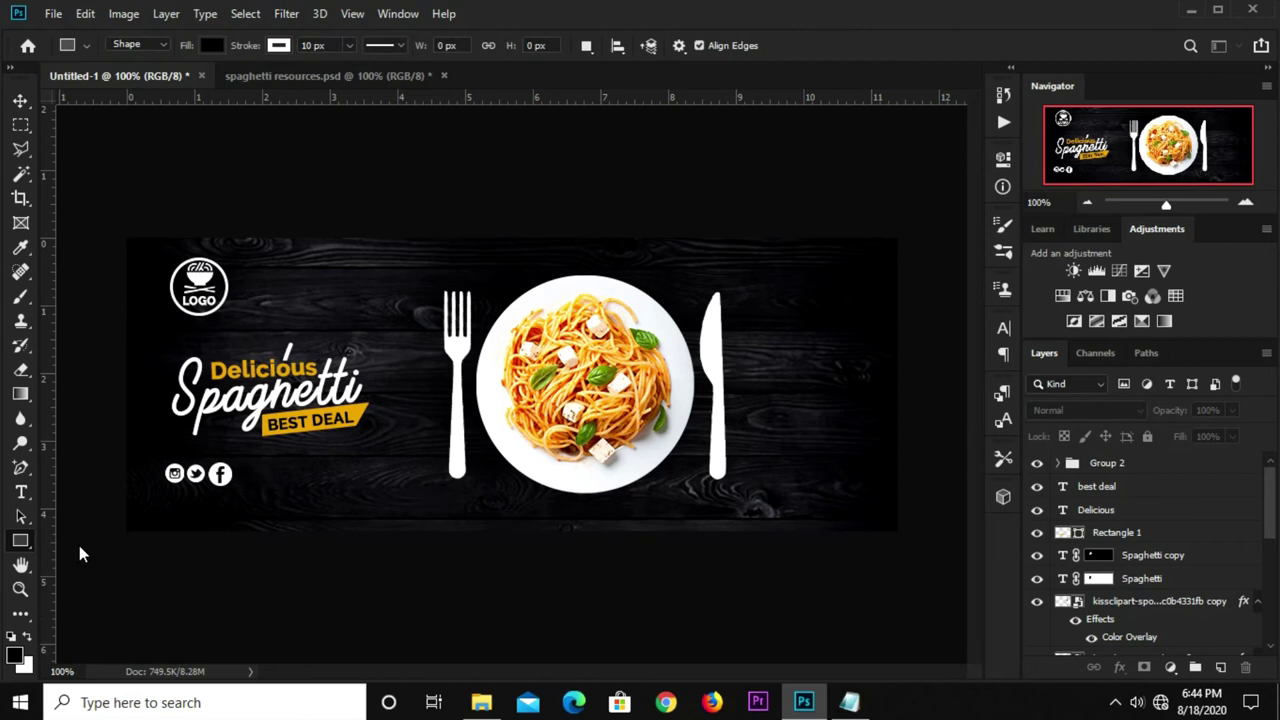
drag(166, 503, 266, 517)
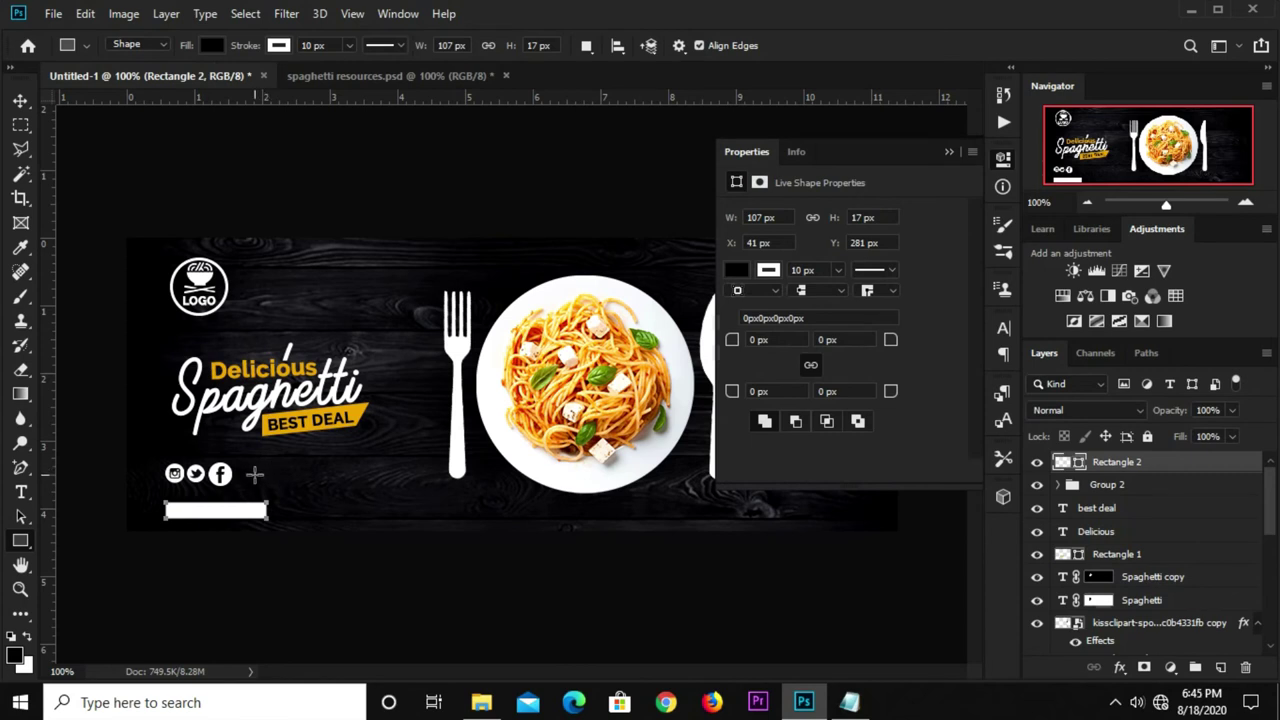
key(v)
drag(218, 503, 218, 493)
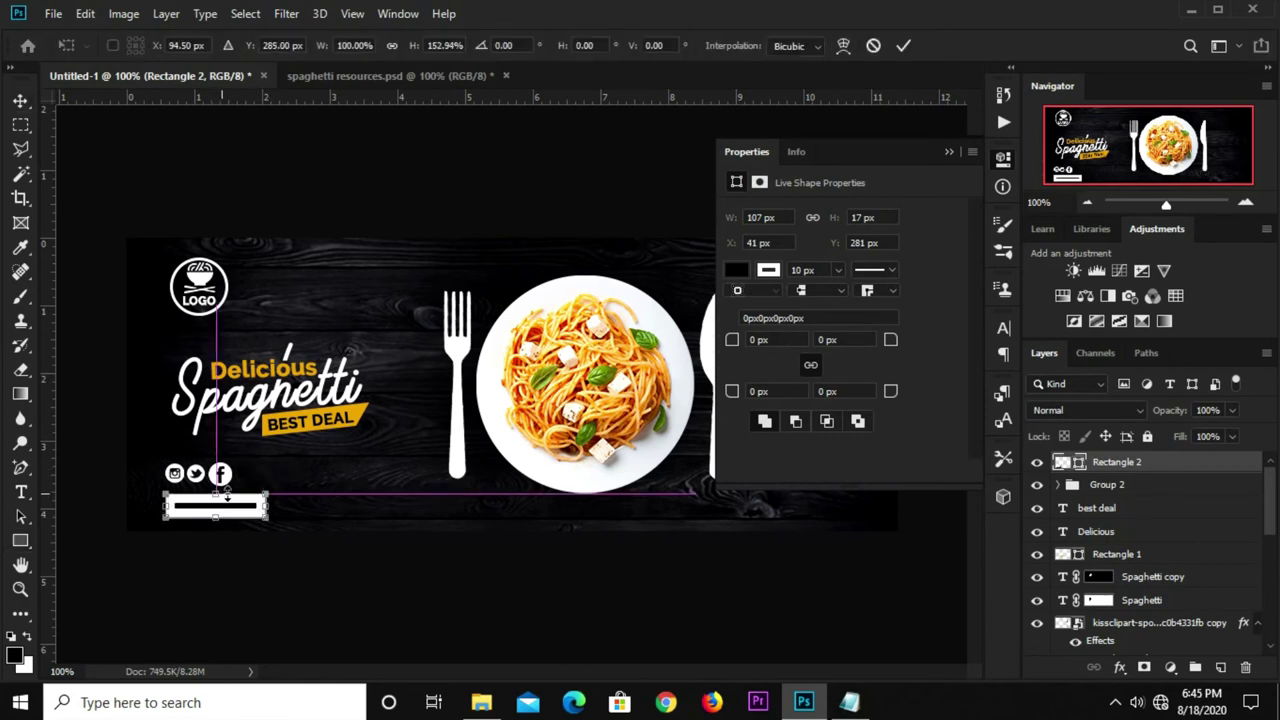
click(905, 45)
Give the rectangle no stroke, a yellow fill and 13 px rounded corners.
click(769, 272)
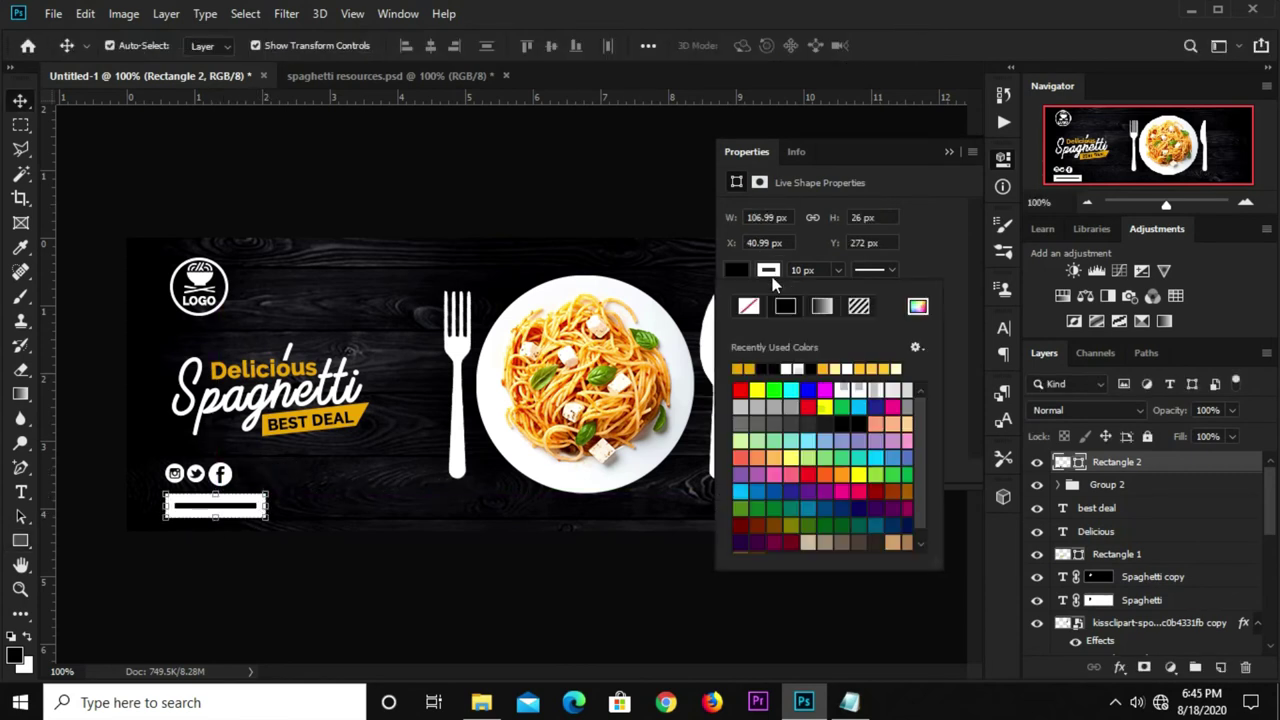
click(748, 307)
click(738, 272)
click(745, 367)
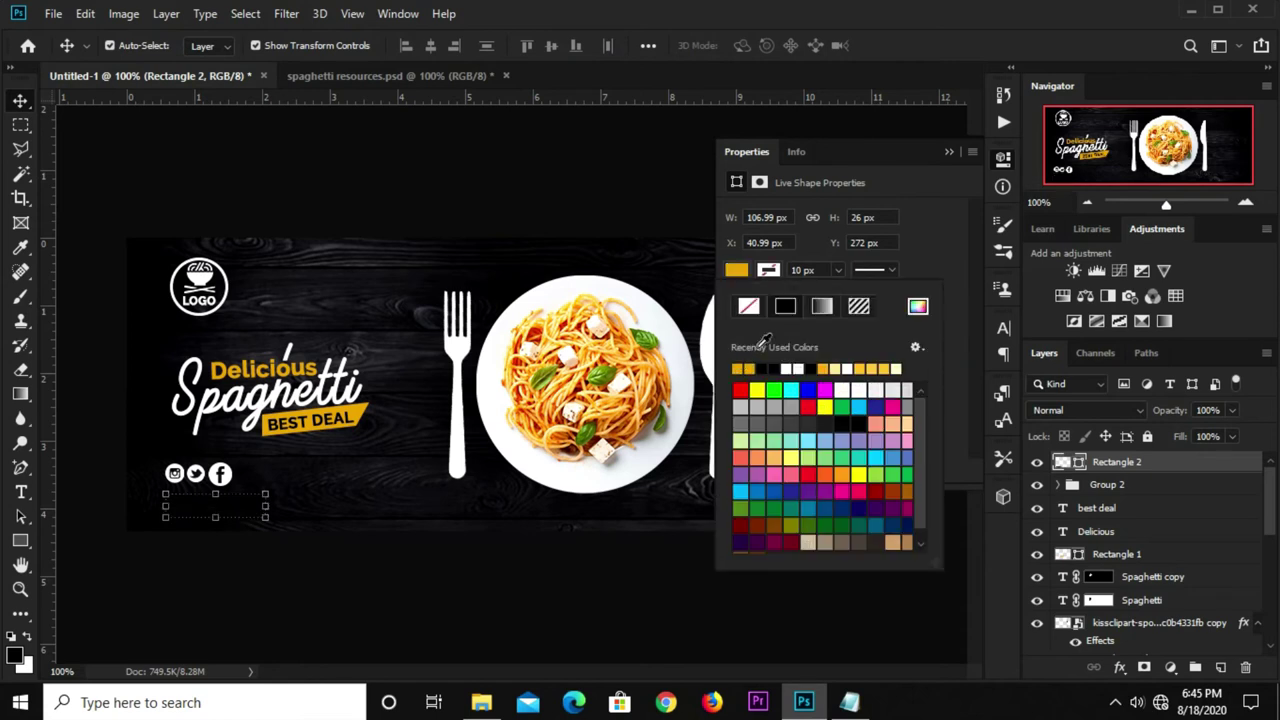
click(900, 243)
mouse_move(890, 340)
mouse_down()
mouse_move(940, 343)
mouse_move(931, 363)
mouse_up()
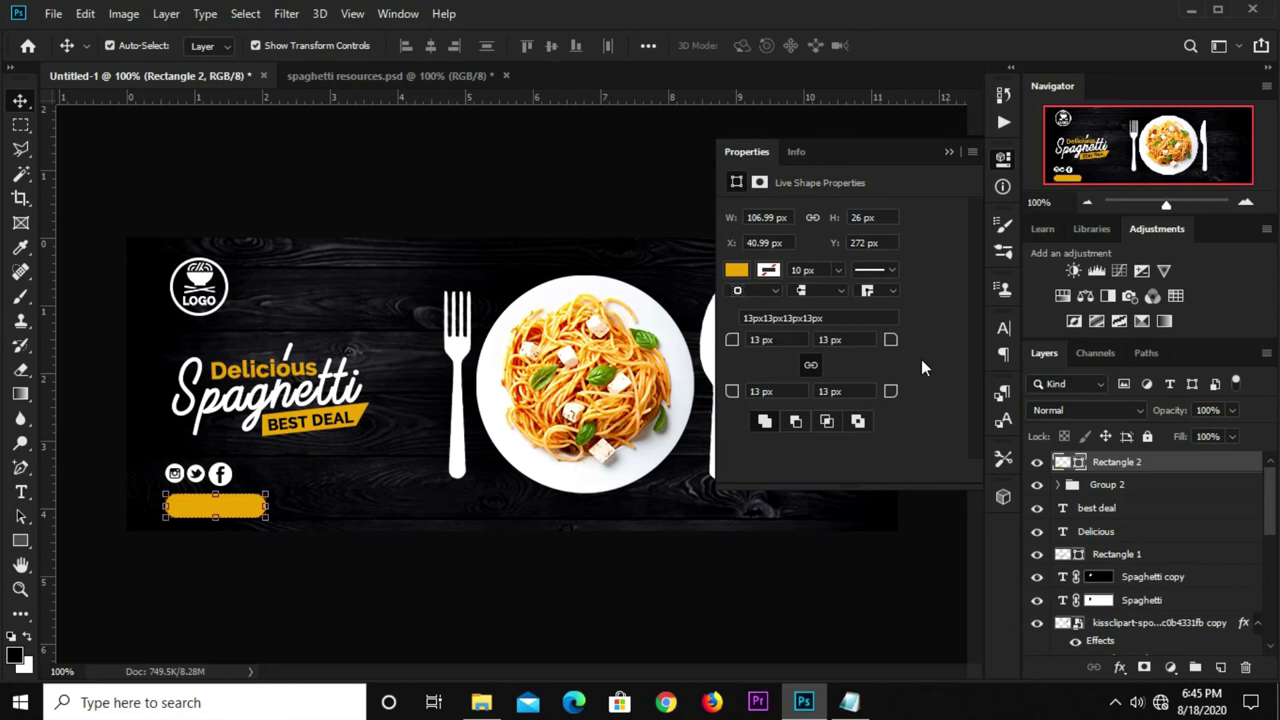
click(949, 152)
Nudge the yellow pill slightly left and up beneath the icon group.
drag(220, 508, 217, 507)
click(1101, 486)
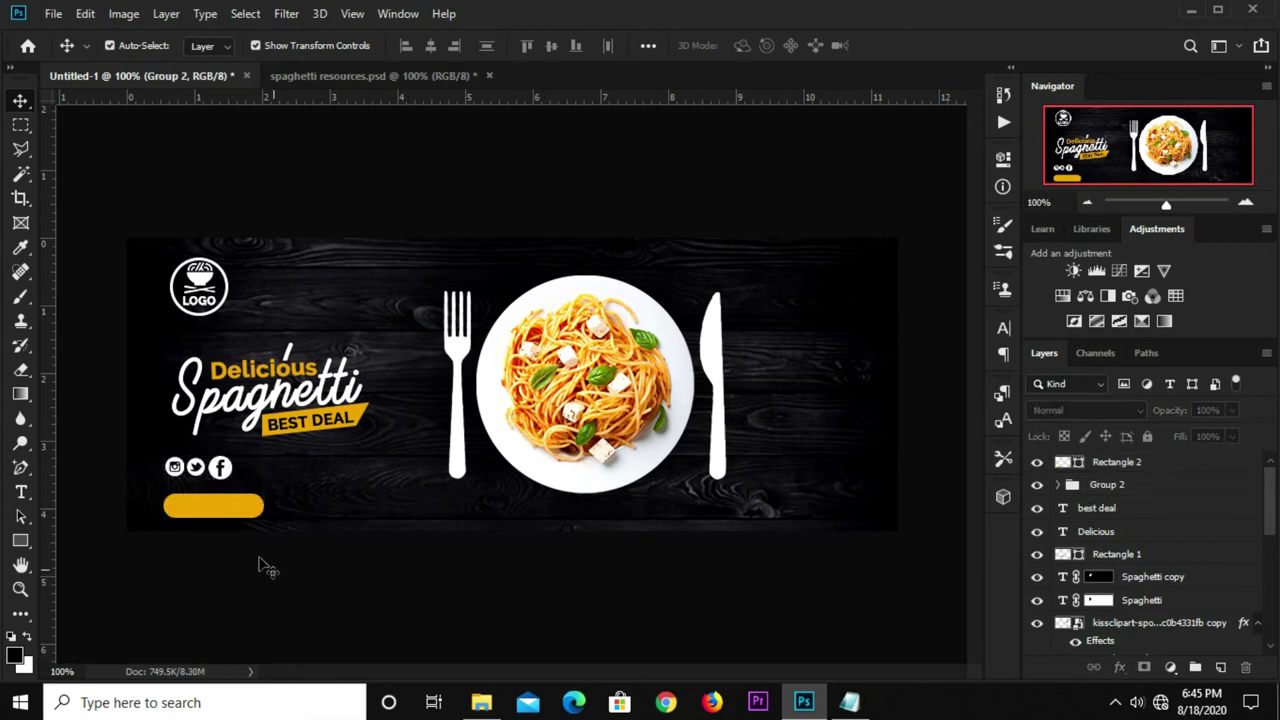
click(232, 512)
key(Up)
key(Up)
key(Up)
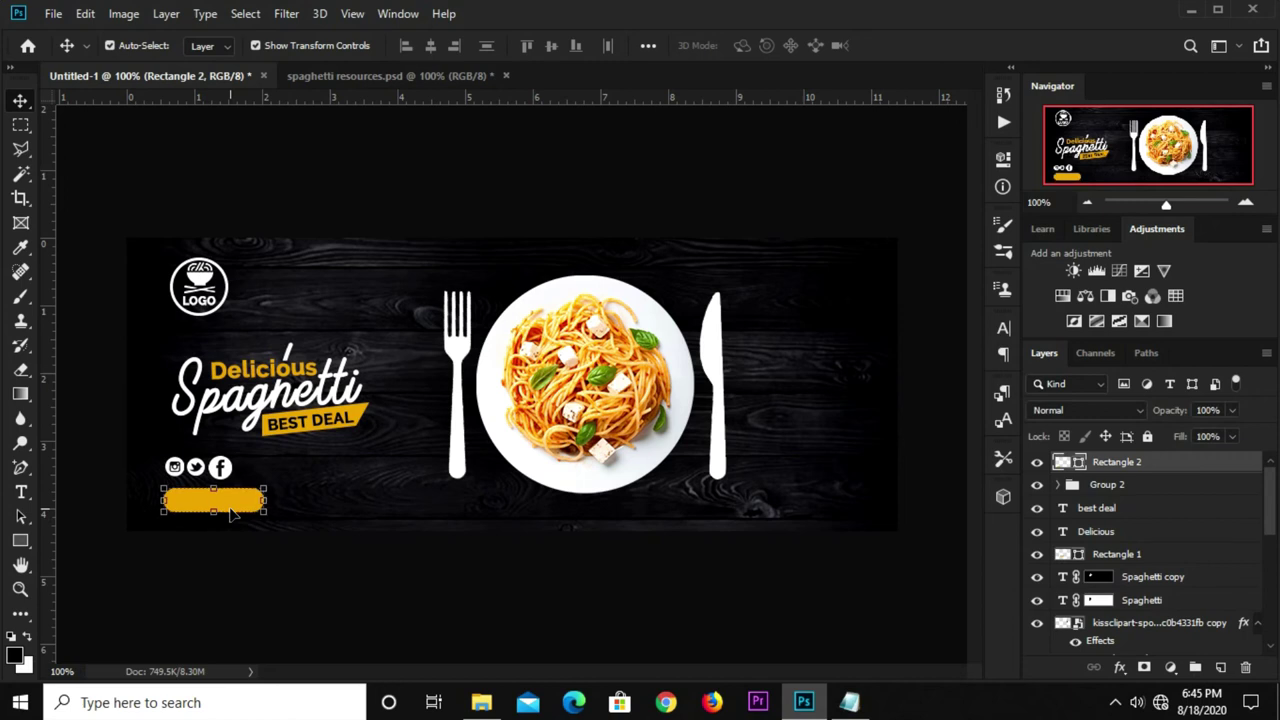
click(275, 581)
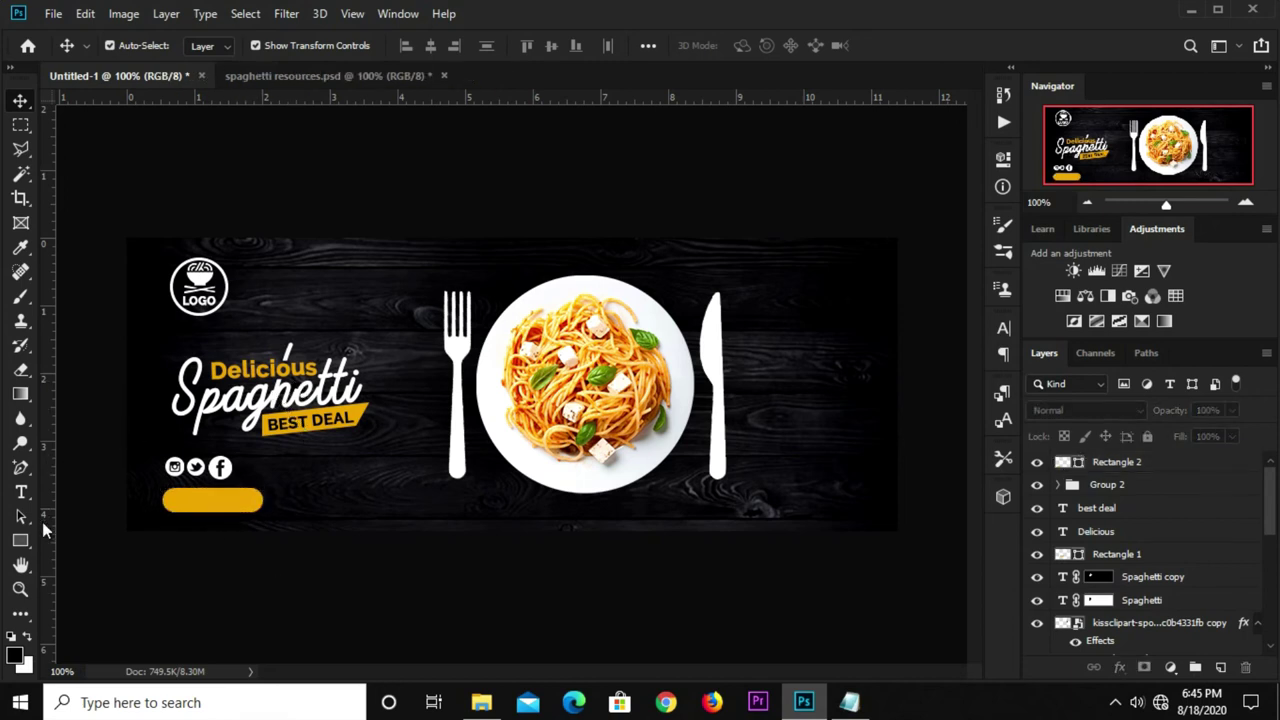
Add the horizontal text ORDER NOW to the banner.
right_click(20, 467)
click(100, 519)
right_click(22, 492)
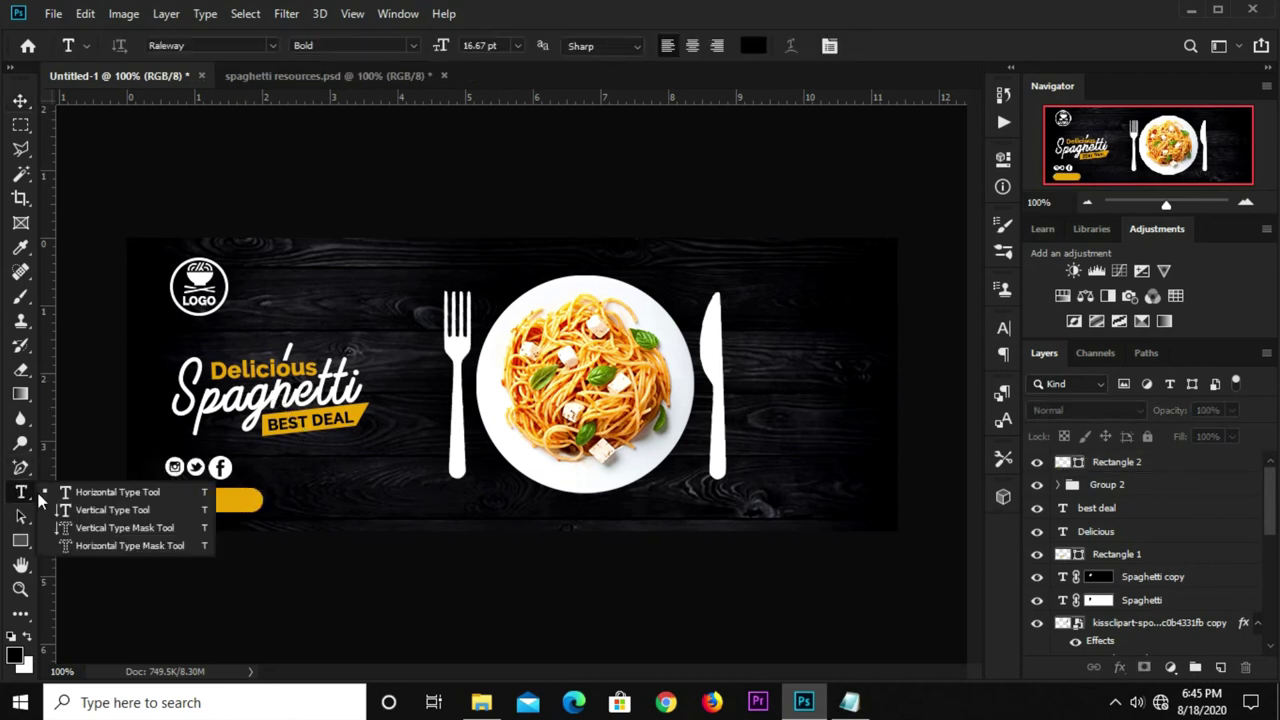
click(119, 491)
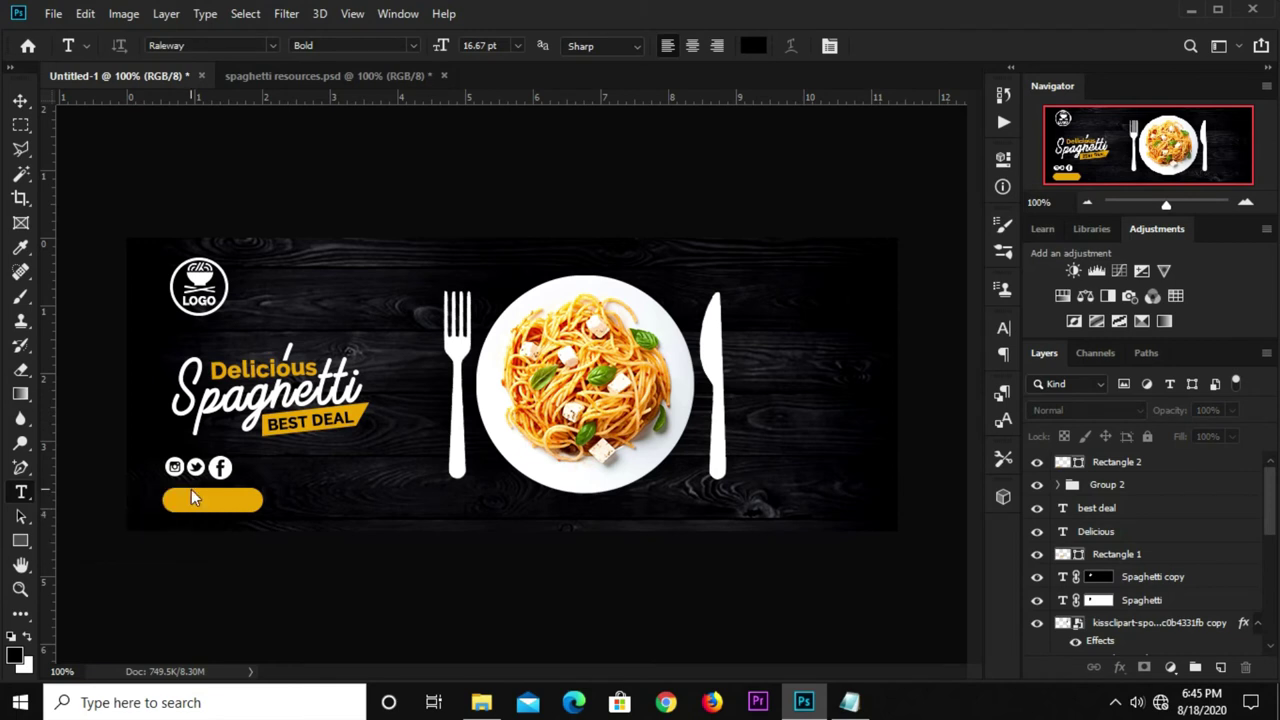
click(326, 487)
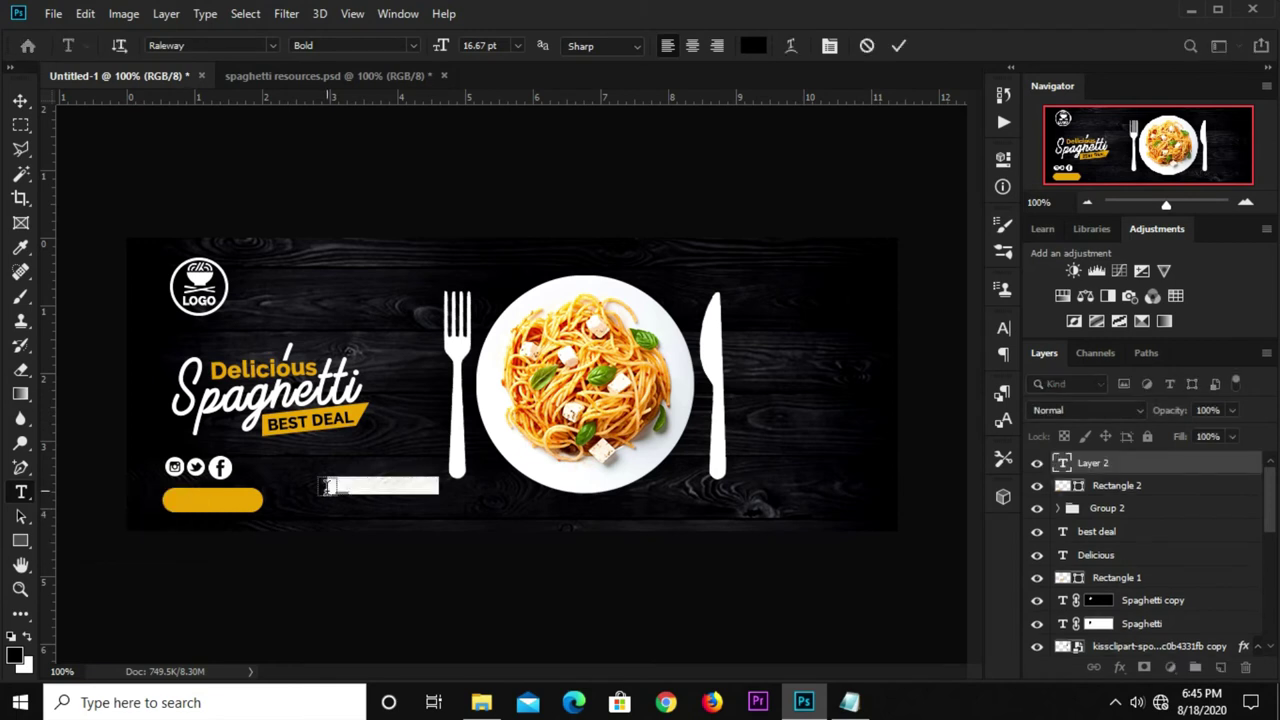
key(BackSpace)
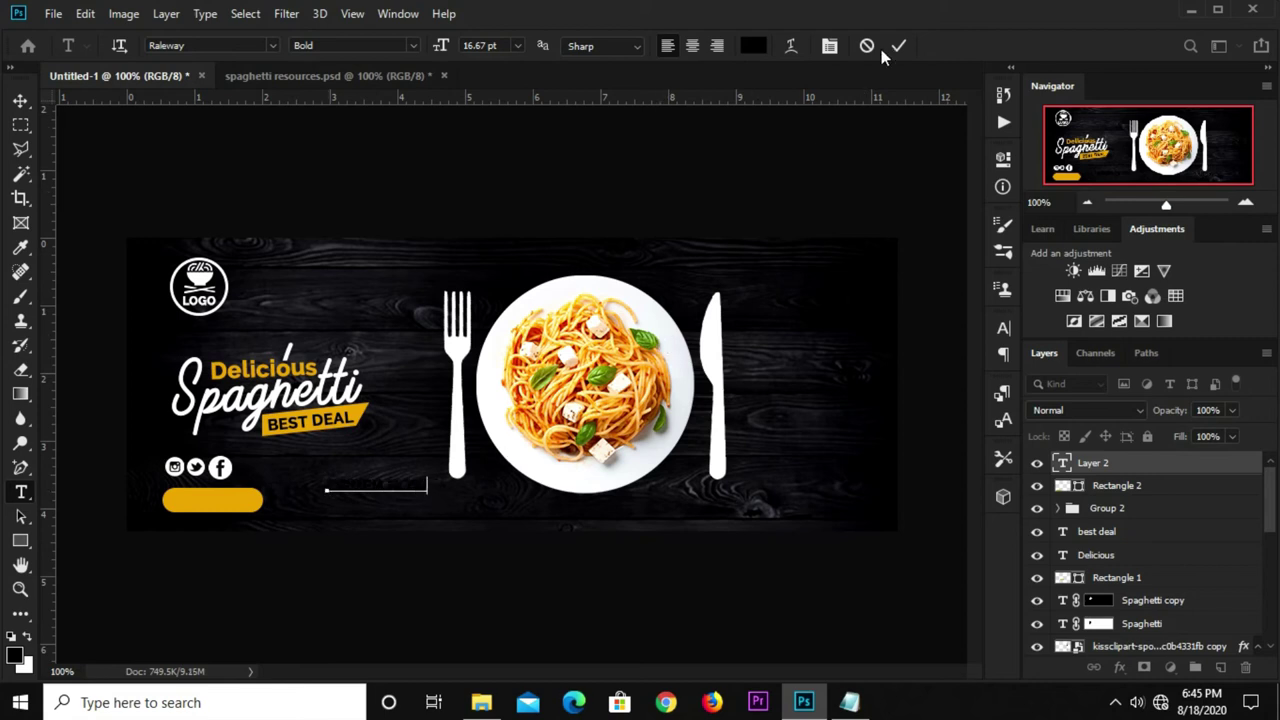
text(ORDER NOW)
key(ctrl+Return)
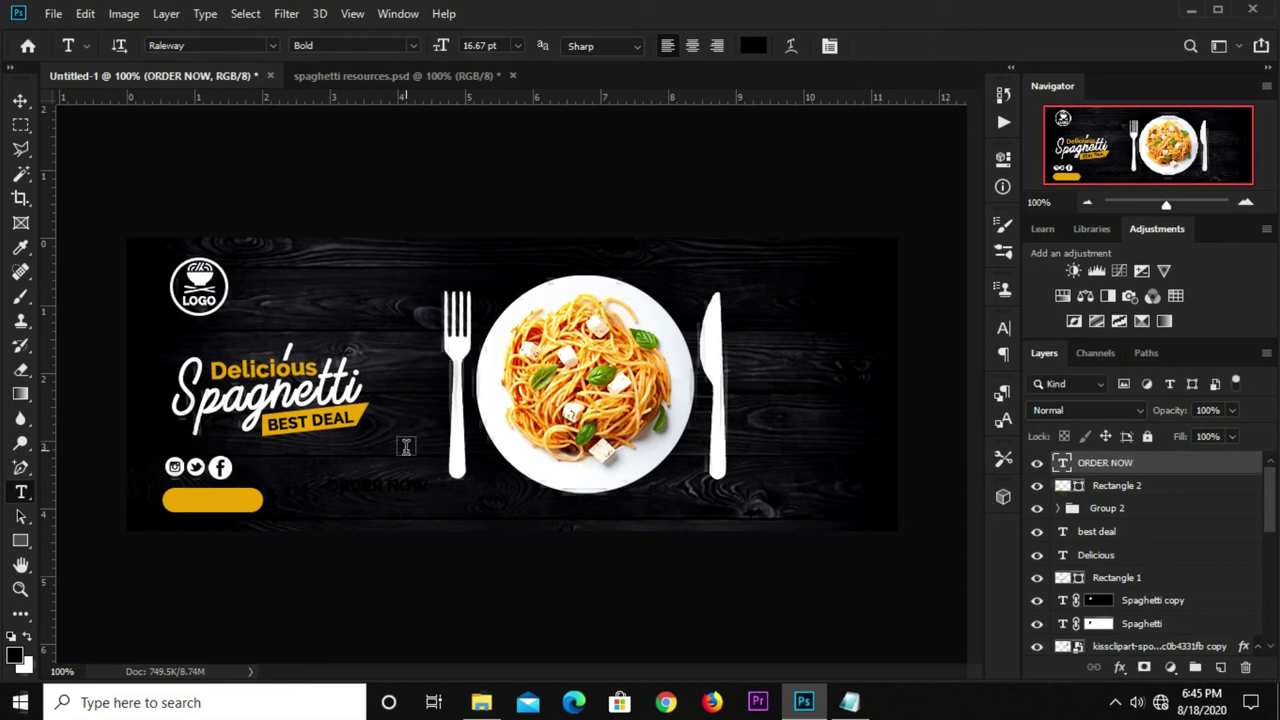
Move ORDER NOW onto the yellow button and scale it down to fit inside.
key(v)
mouse_move(413, 488)
mouse_down()
mouse_move(250, 505)
mouse_move(269, 485)
mouse_move(240, 505)
mouse_up()
key(ctrl+t)
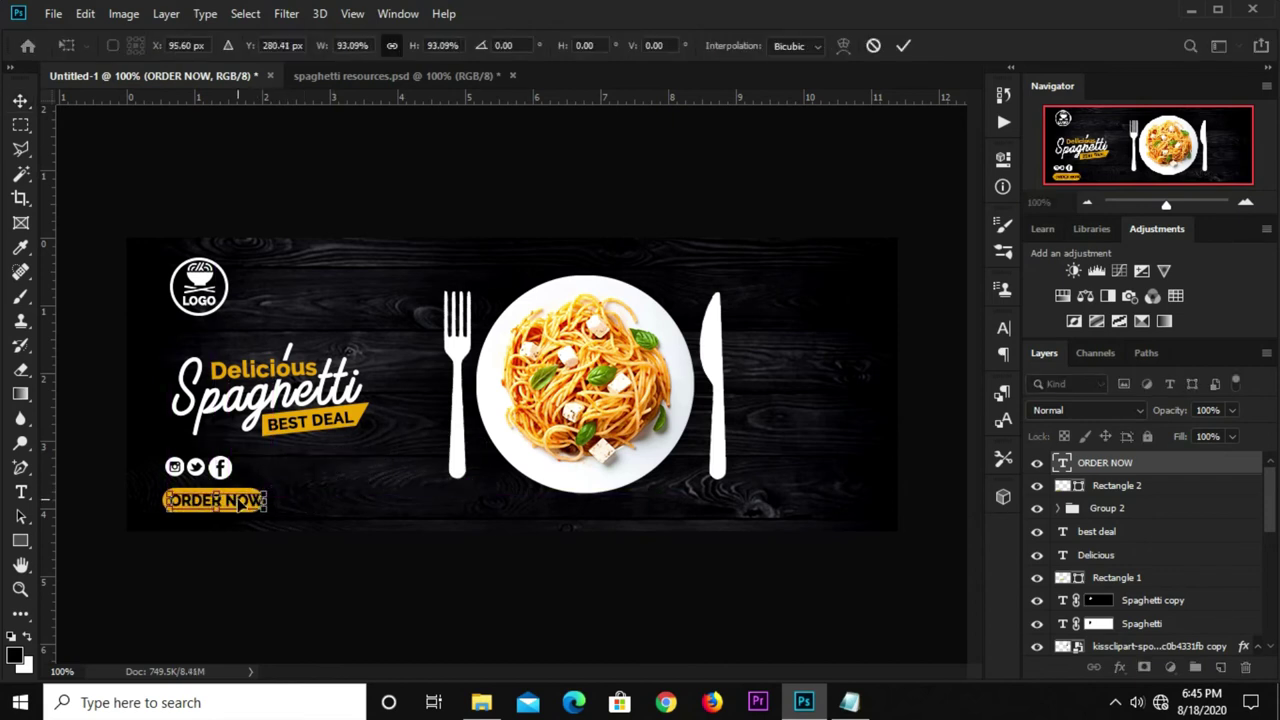
key(Return)
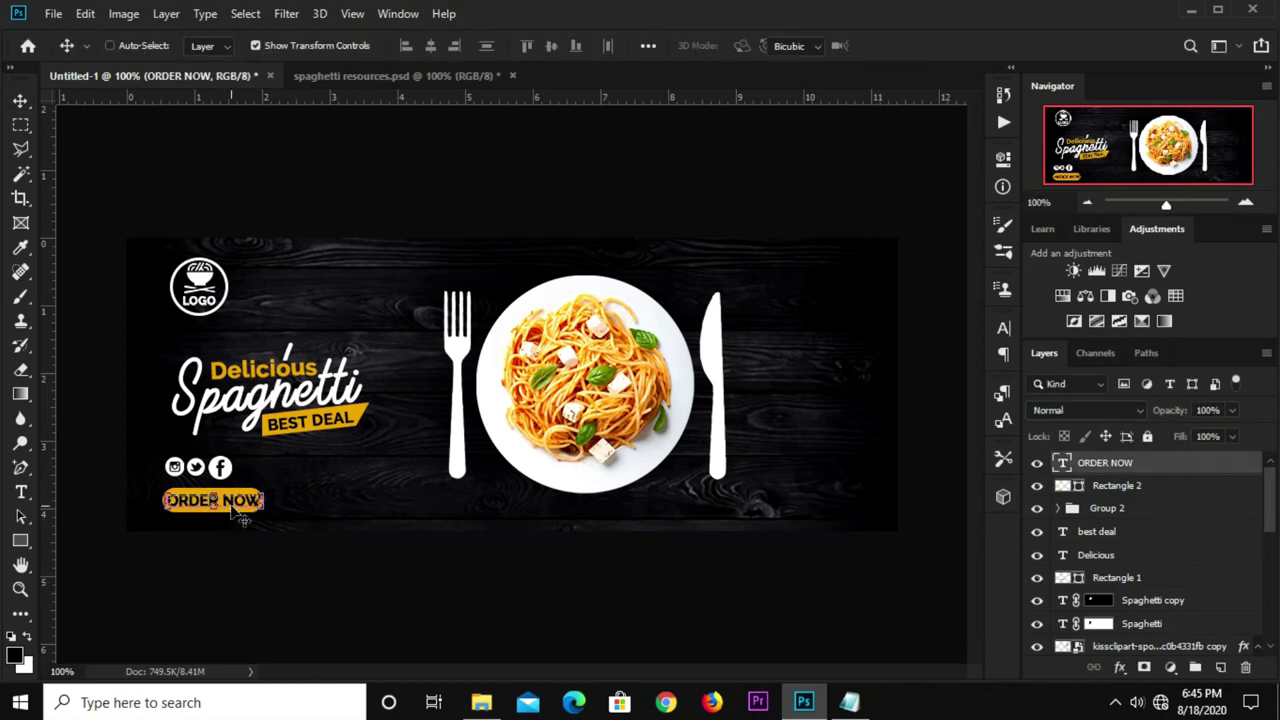
key(ctrl+t)
drag(263, 487, 258, 490)
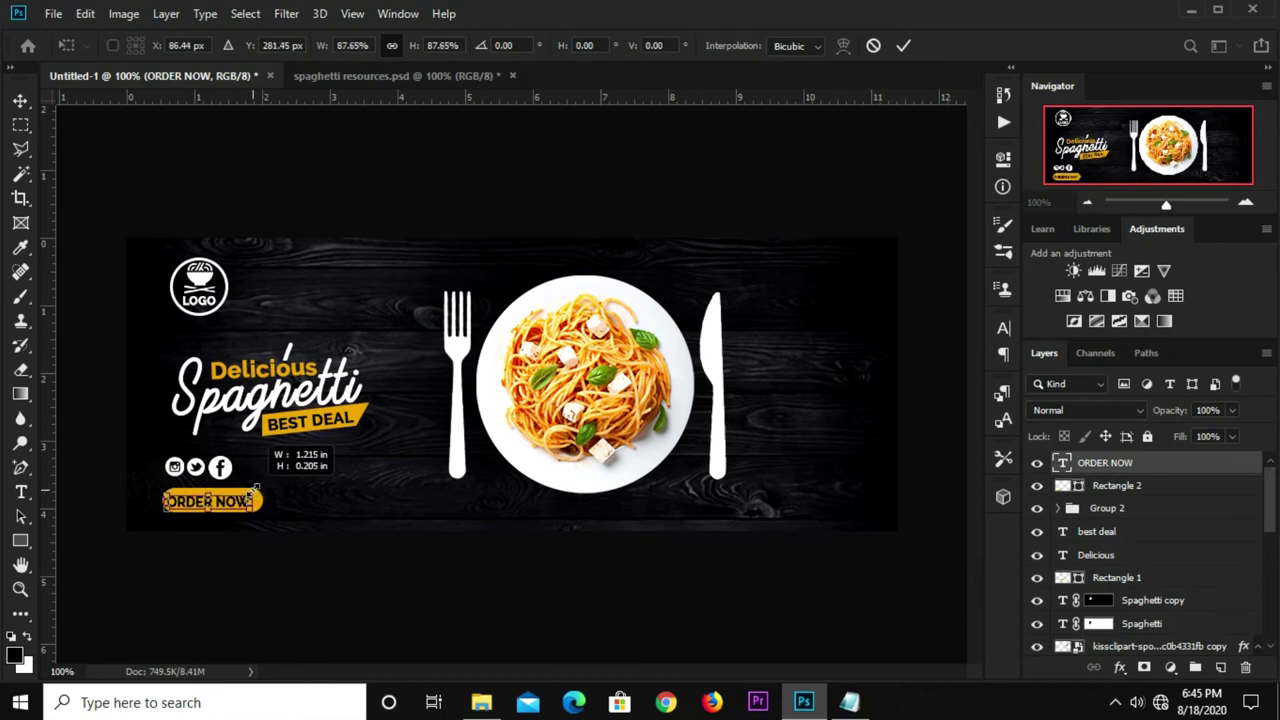
key(Return)
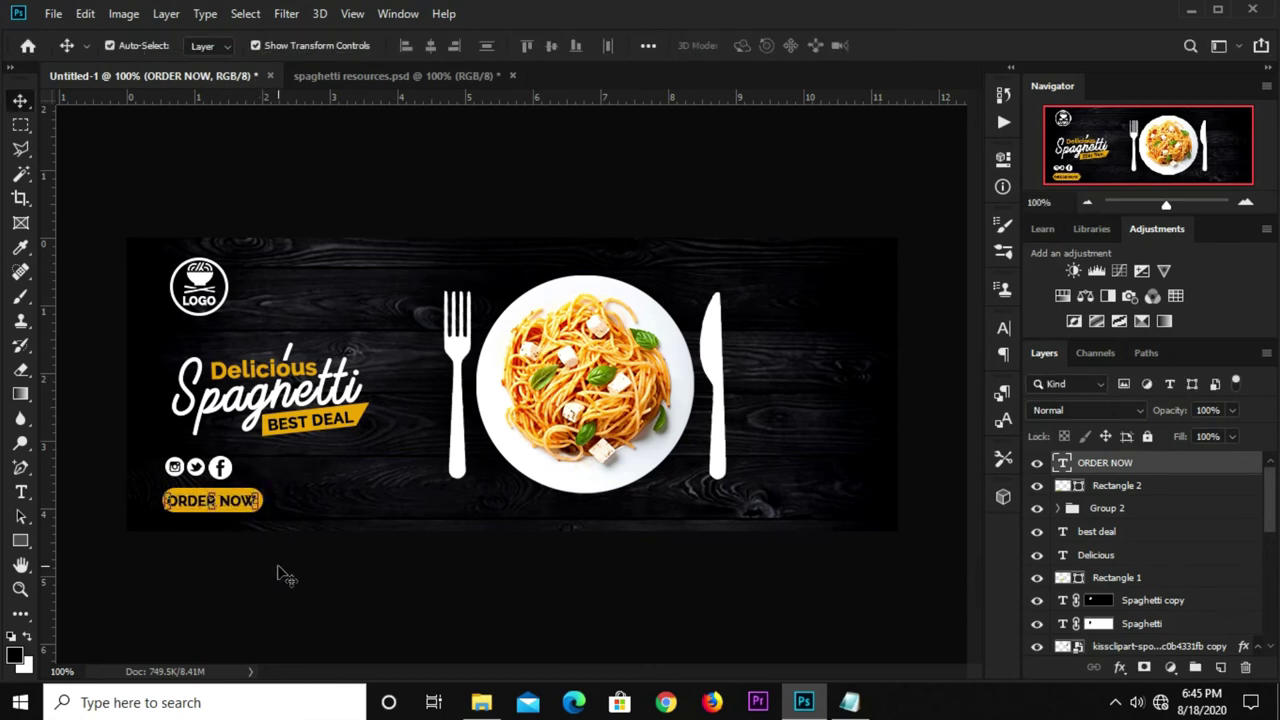
Shorten the yellow Rectangle 2 button to 76.92% height around the text.
click(214, 502)
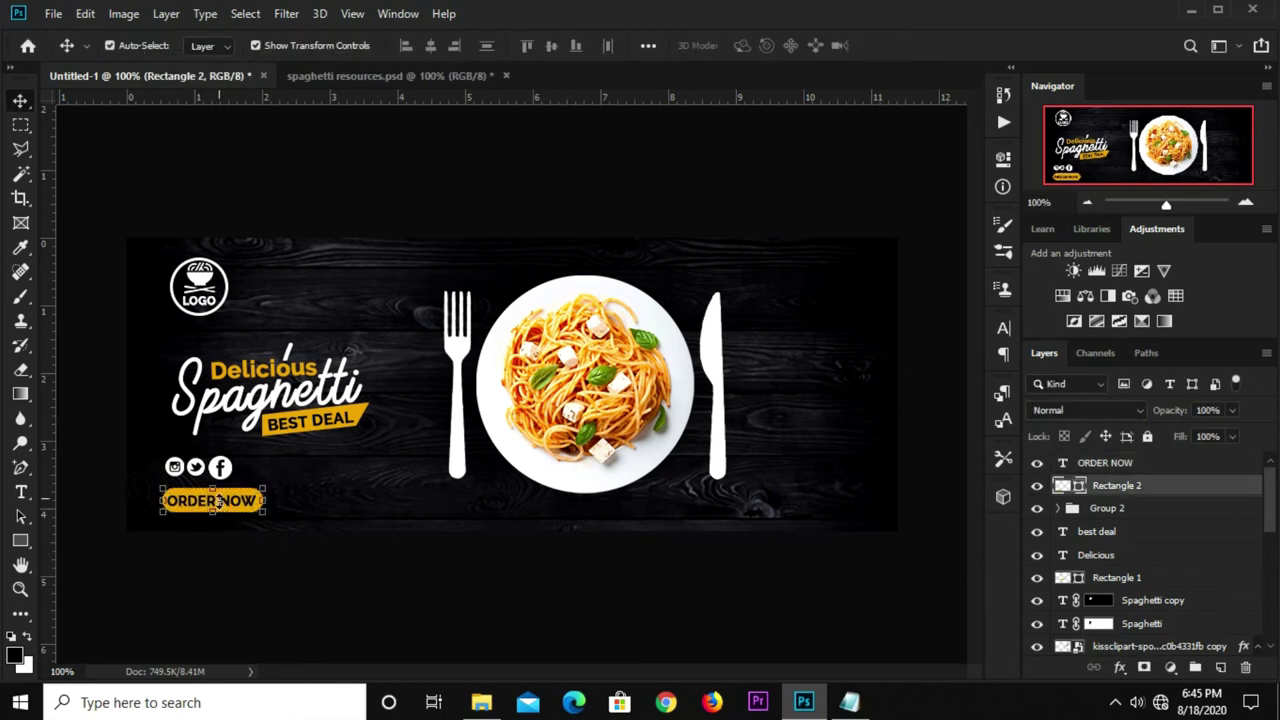
click(211, 487)
key(Return)
scroll(216, 487, up, 2)
key(ctrl+t)
drag(179, 498, 181, 505)
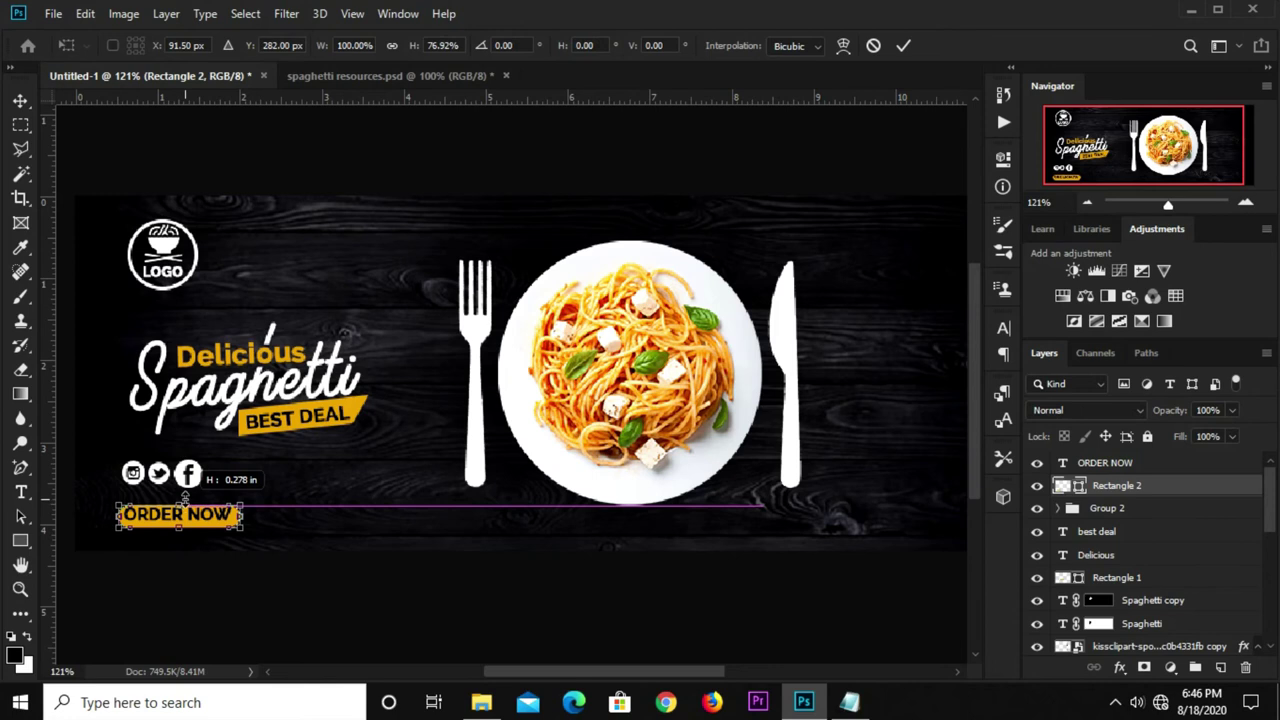
scroll(183, 500, up, 1)
drag(180, 507, 180, 498)
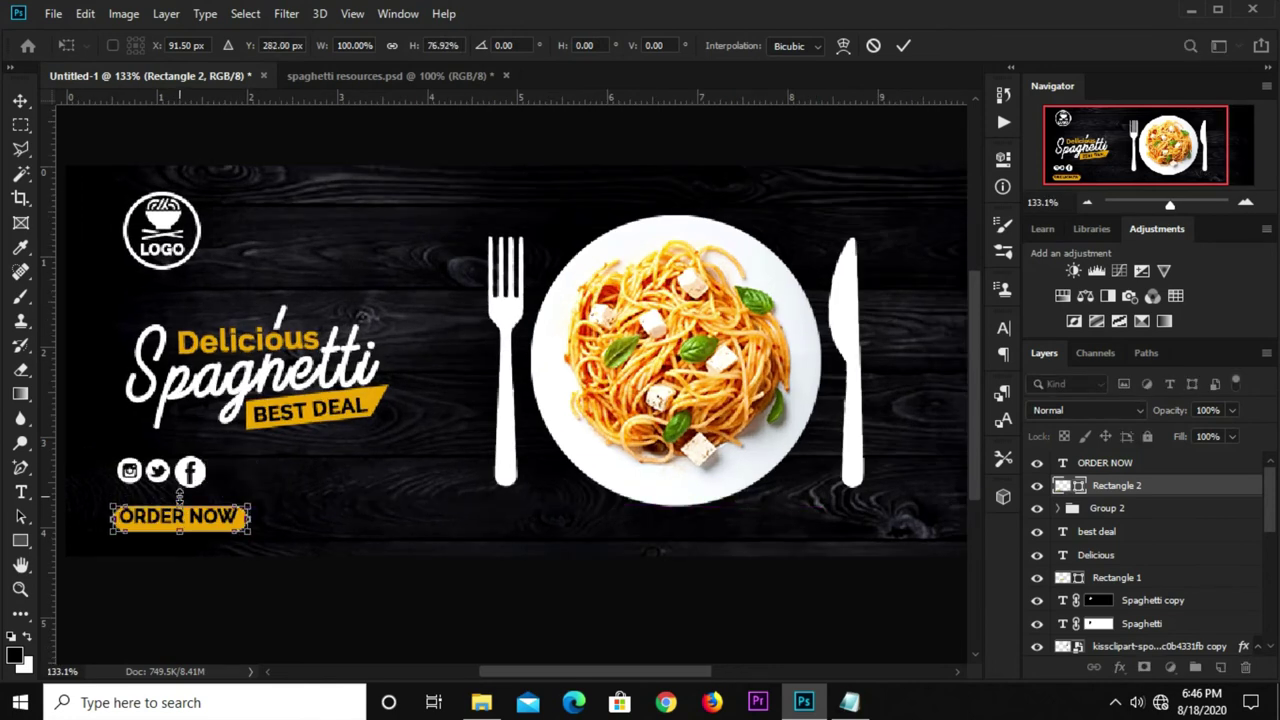
key(Return)
Deselect the text and zoom out and back in to review the banner.
click(205, 522)
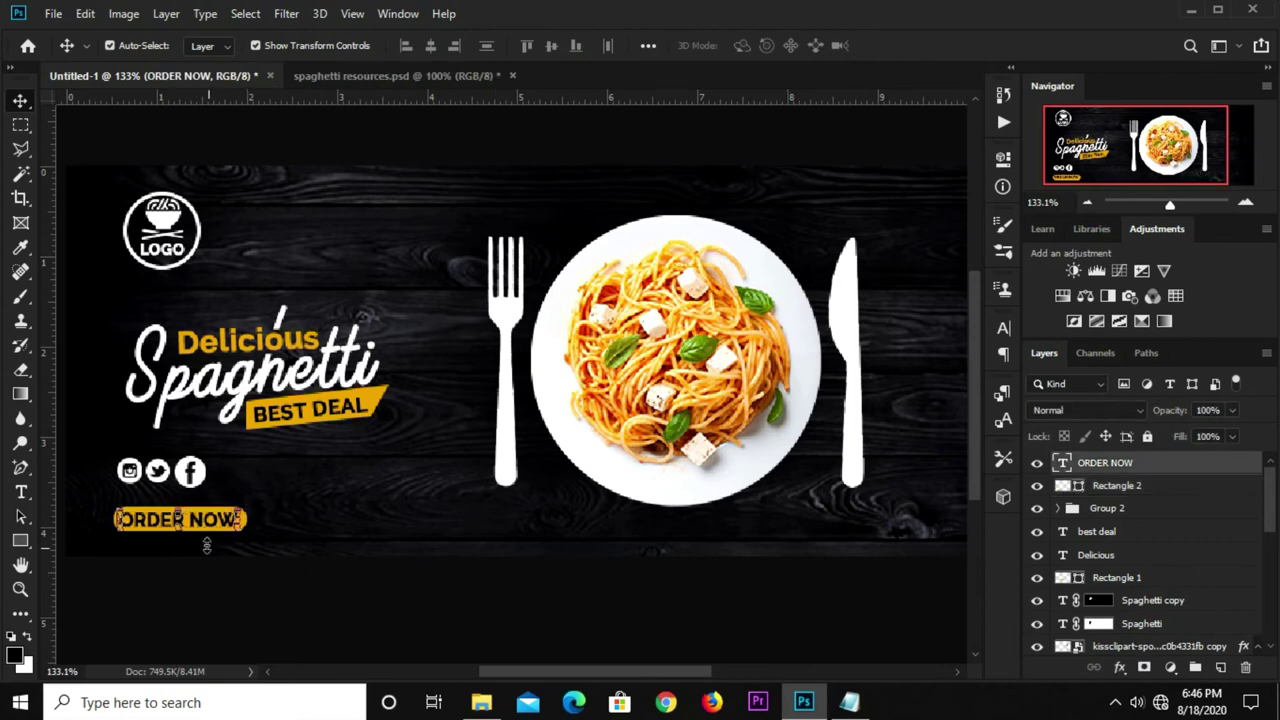
click(222, 574)
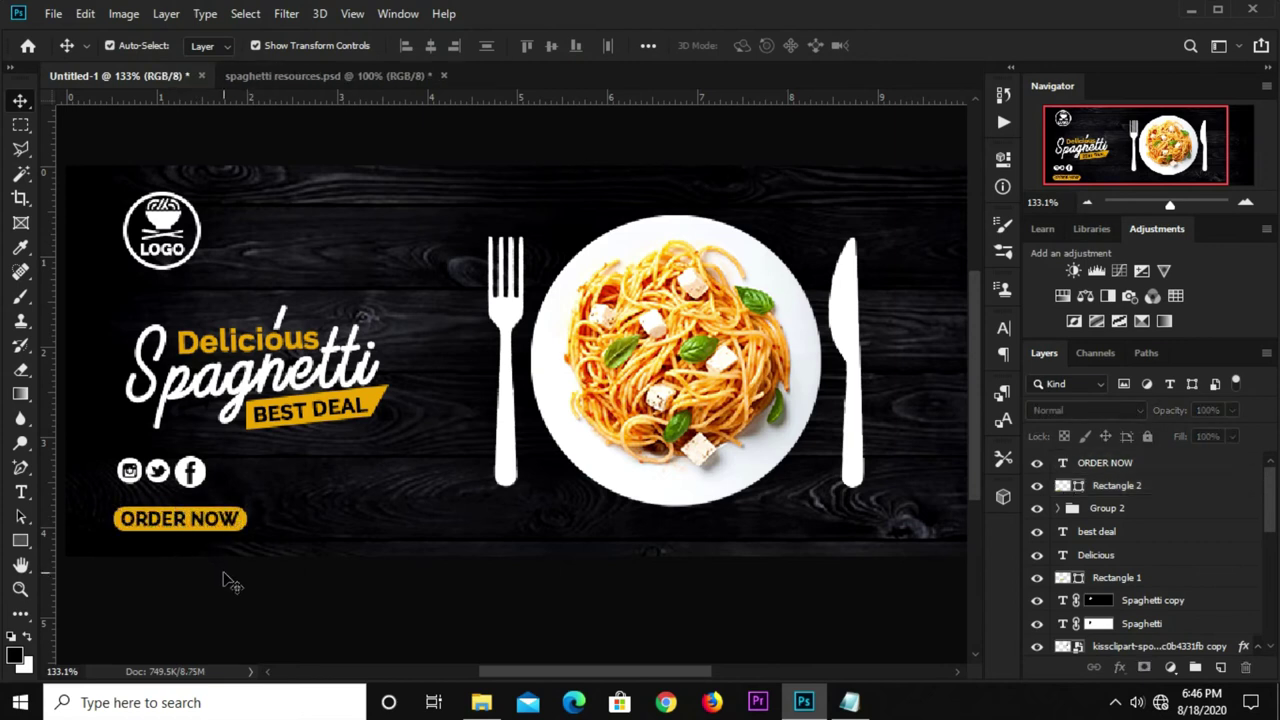
key(ctrl+minus)
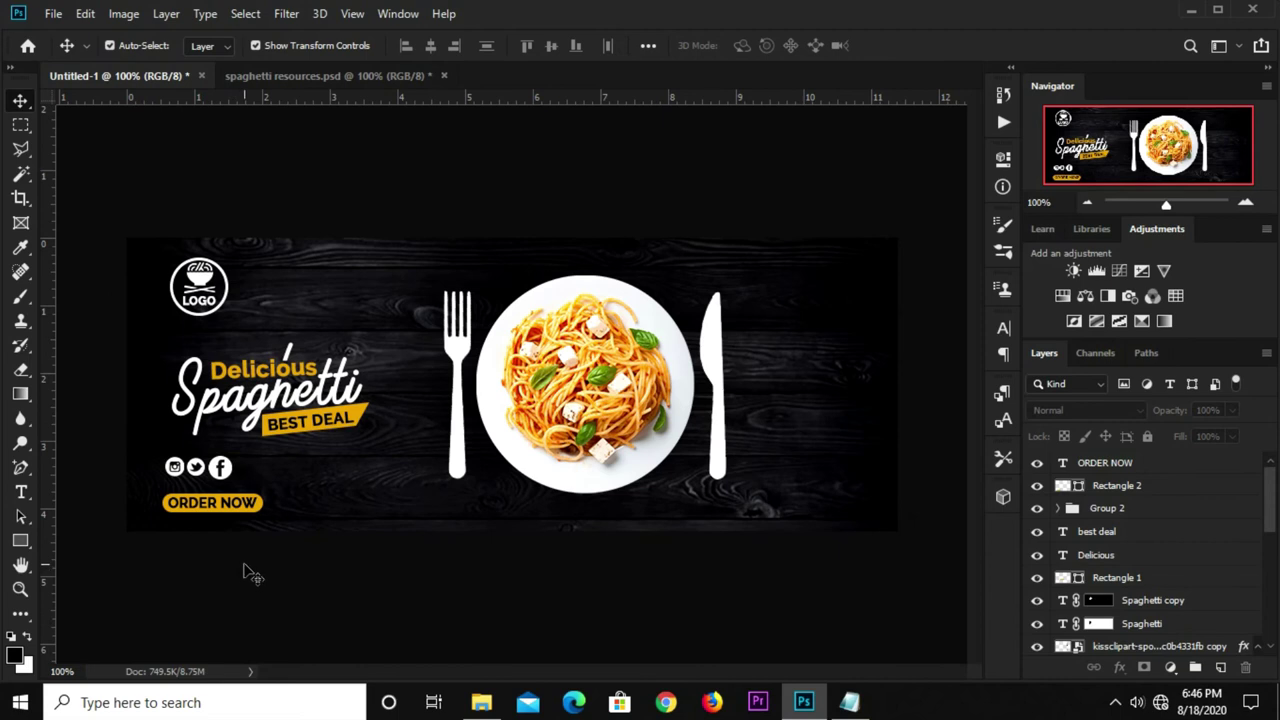
key(ctrl+minus)
key(ctrl+plus)
Bring the tomato from the resources file into the banner and shrink it to cherry size.
click(278, 76)
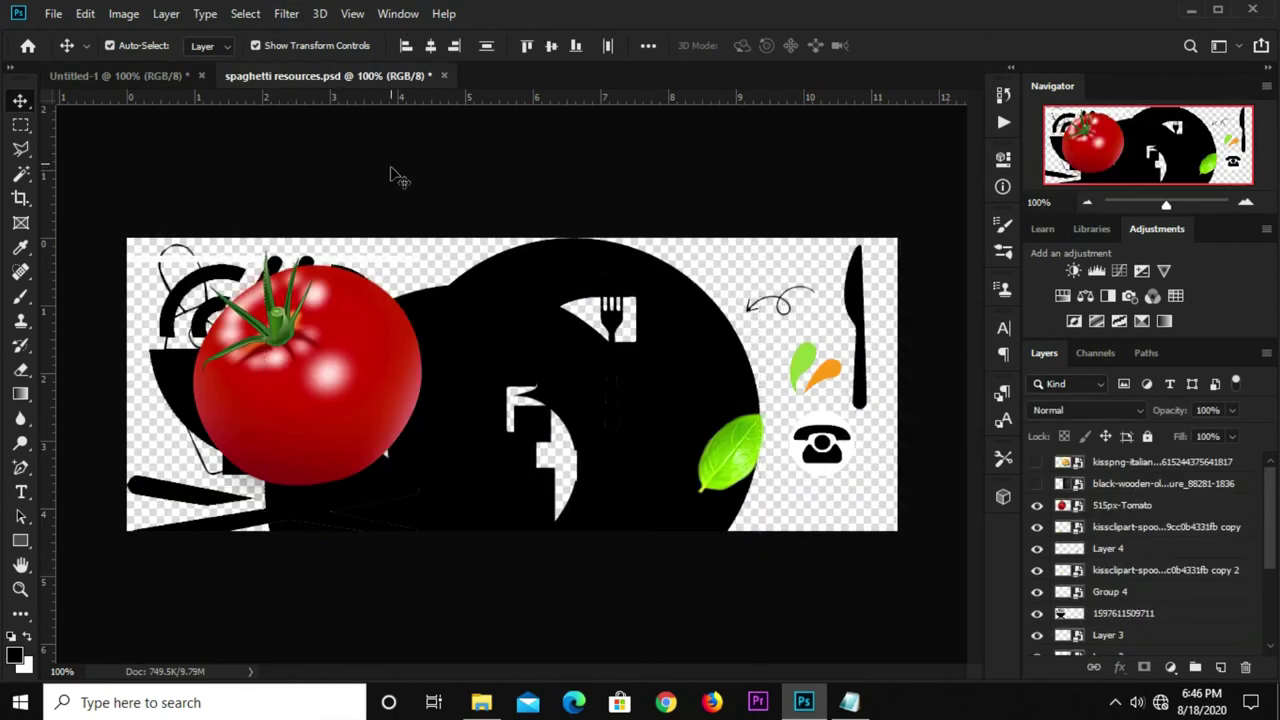
click(292, 369)
key(ctrl+v)
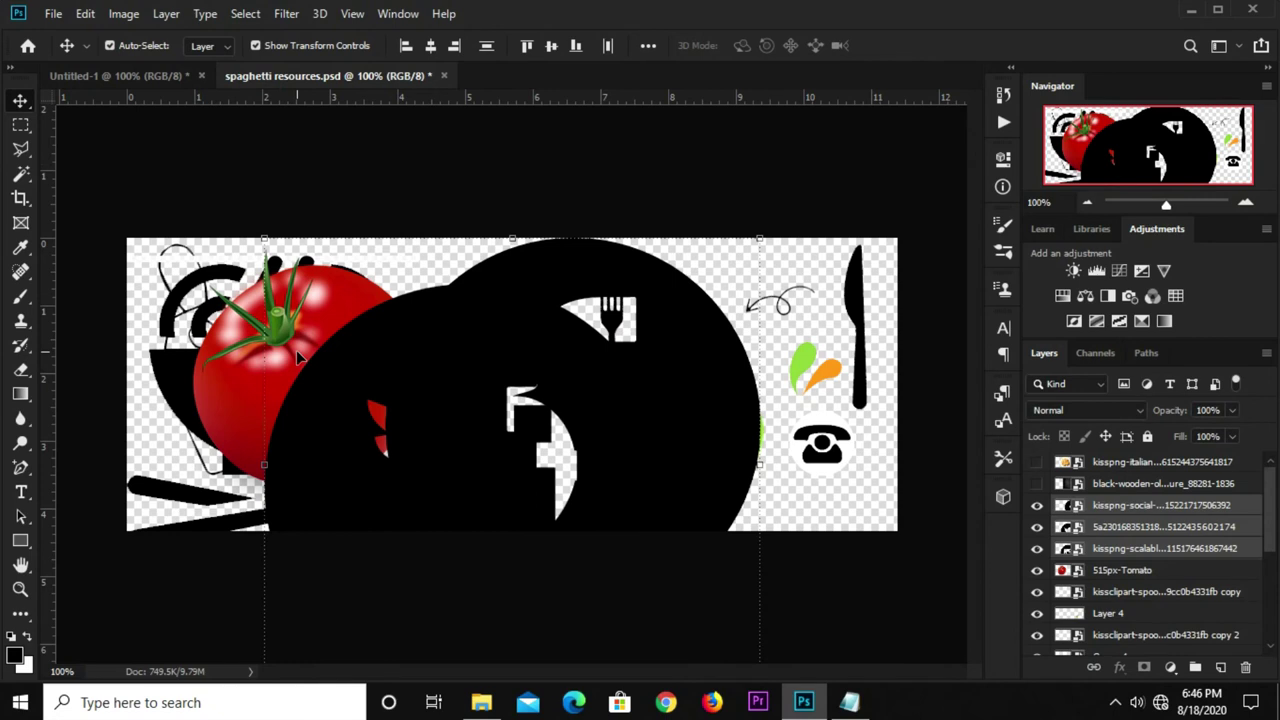
key(ctrl+z)
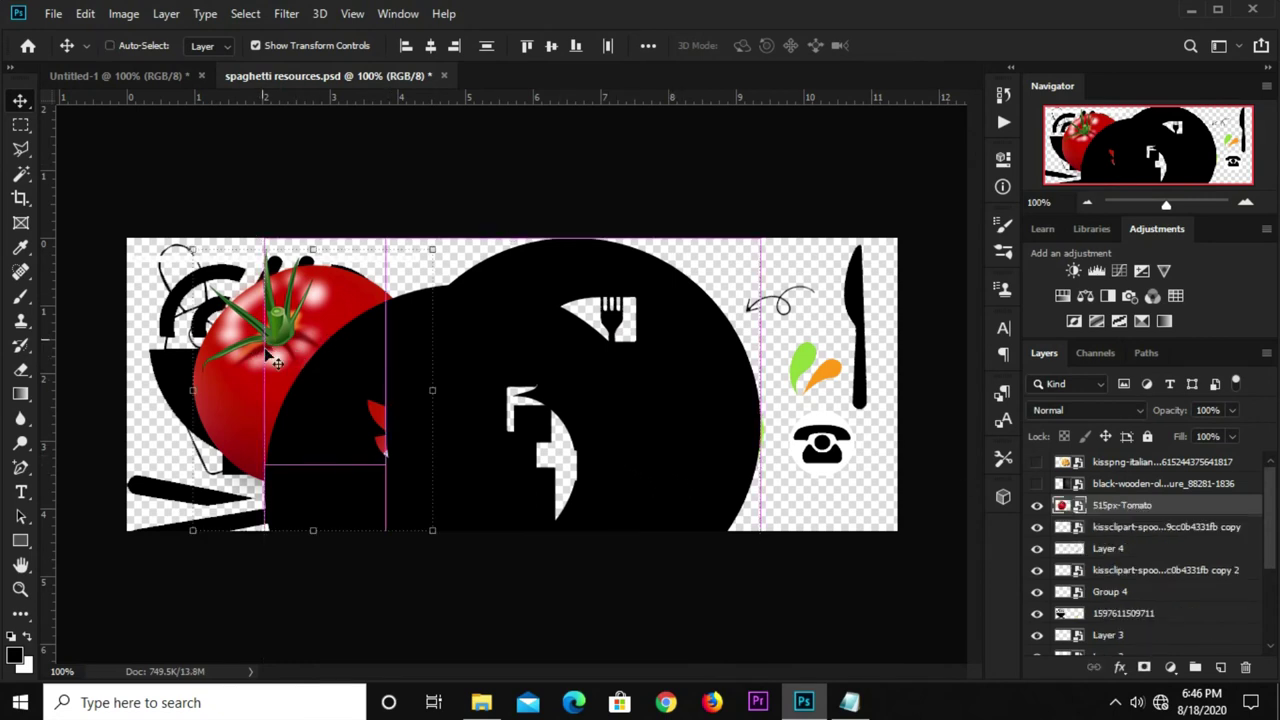
key(ctrl+z)
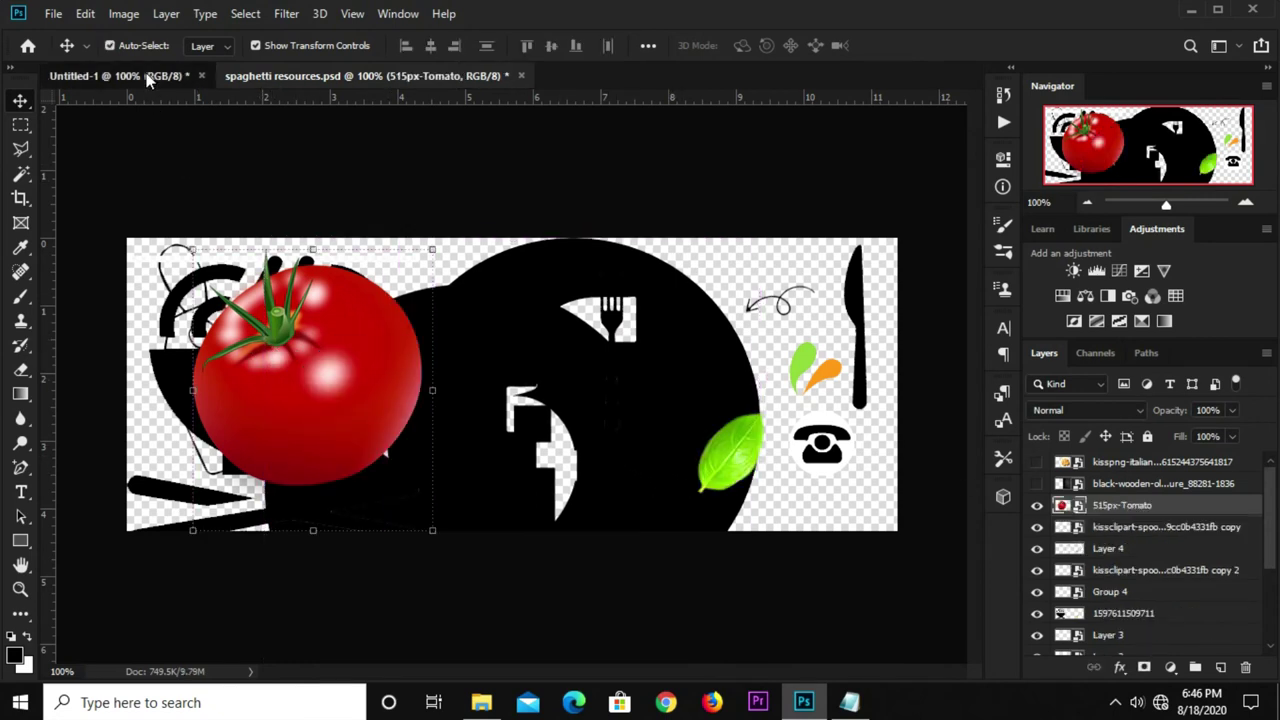
drag(196, 177, 523, 335)
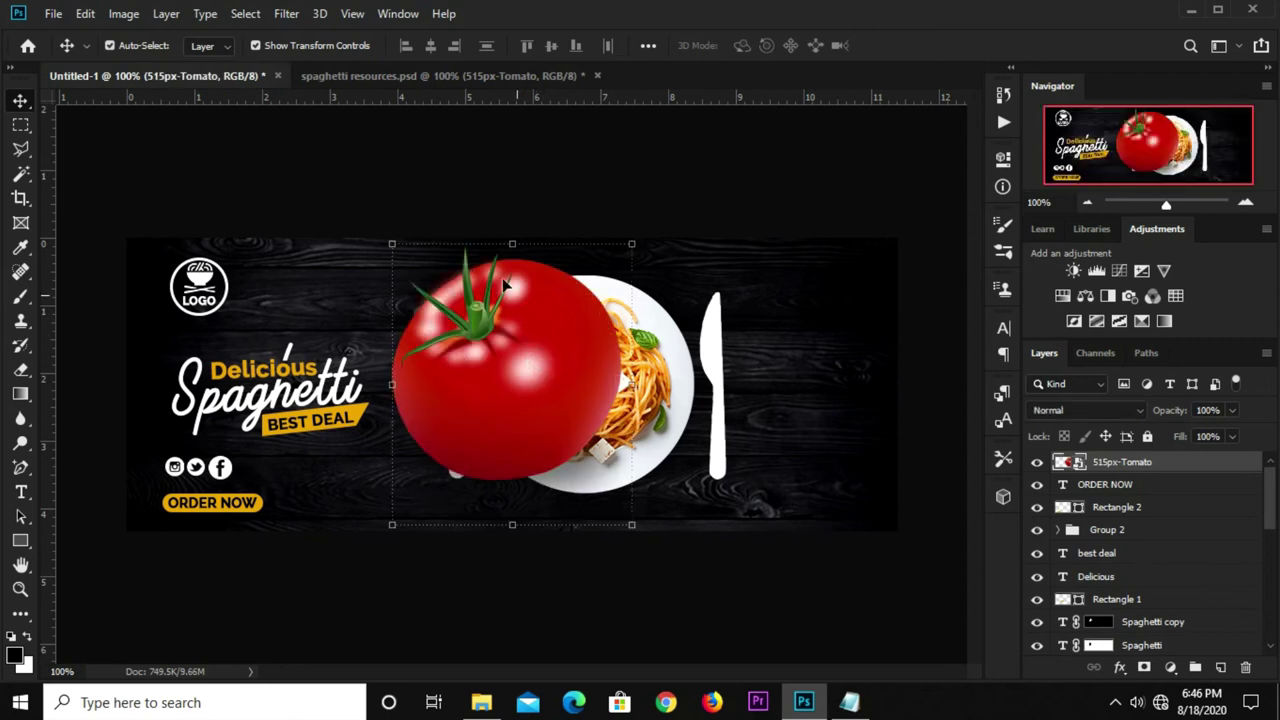
key(ctrl+t)
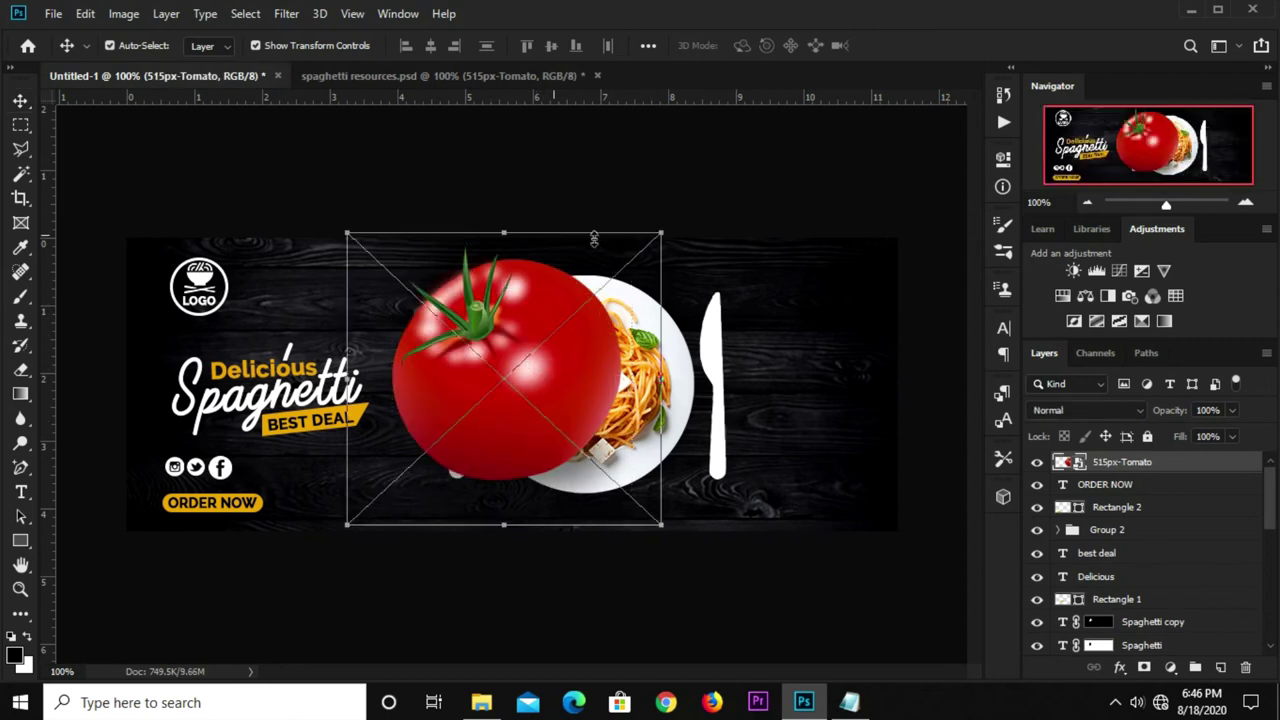
mouse_move(660, 224)
mouse_down()
mouse_move(368, 503)
mouse_move(680, 482)
mouse_move(686, 456)
mouse_up()
key(Return)
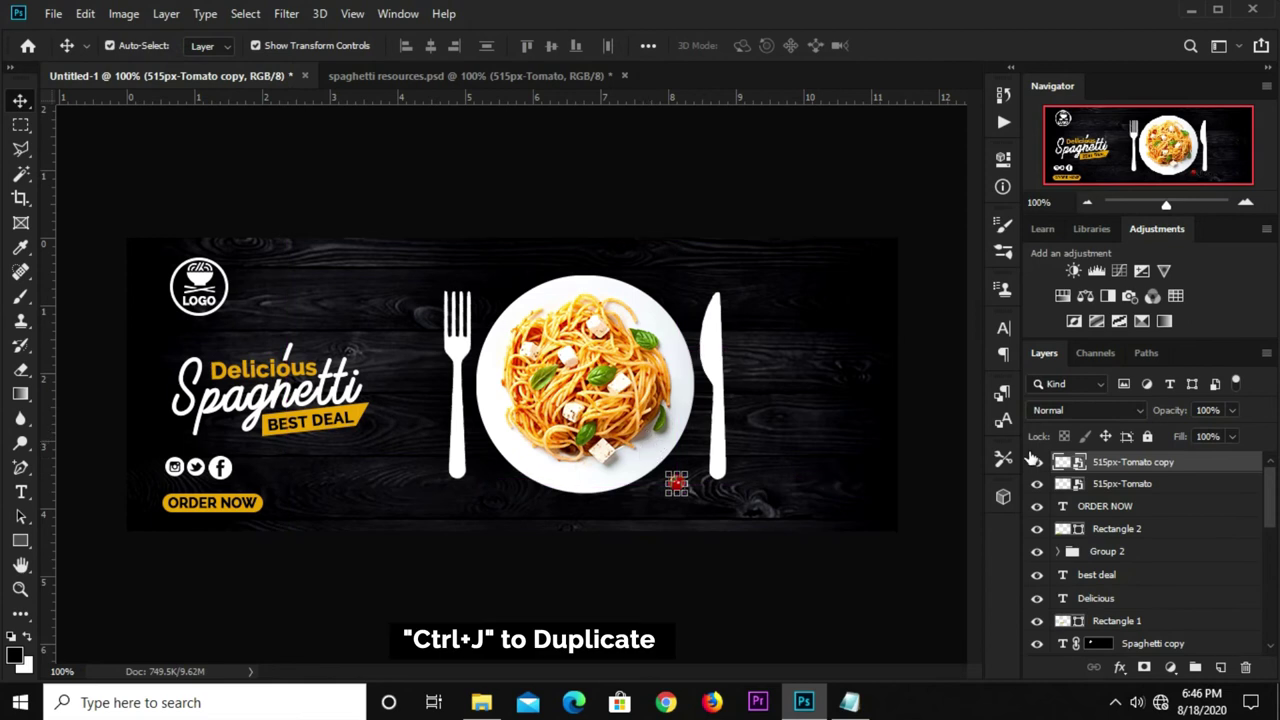
Place tomato copies below the plate's left edge and above the plate.
drag(678, 486, 510, 500)
key(ctrl+j)
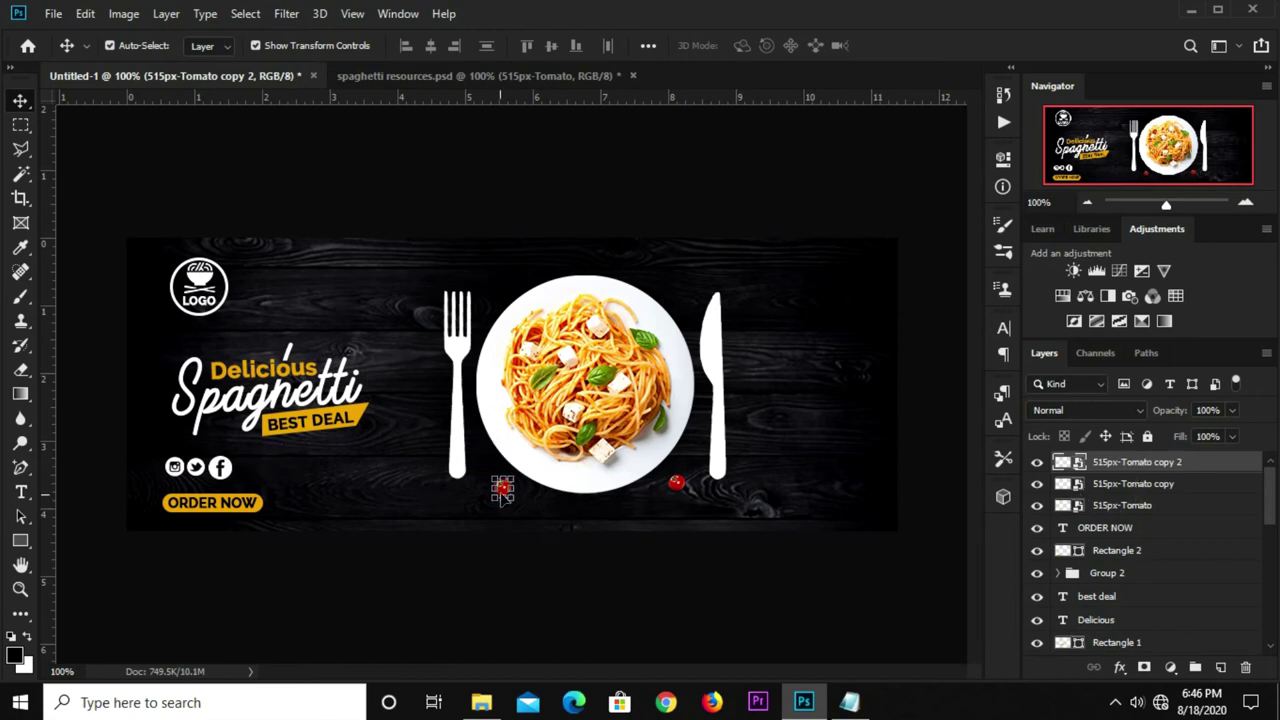
mouse_move(503, 488)
mouse_down()
mouse_move(483, 285)
mouse_move(534, 265)
mouse_up()
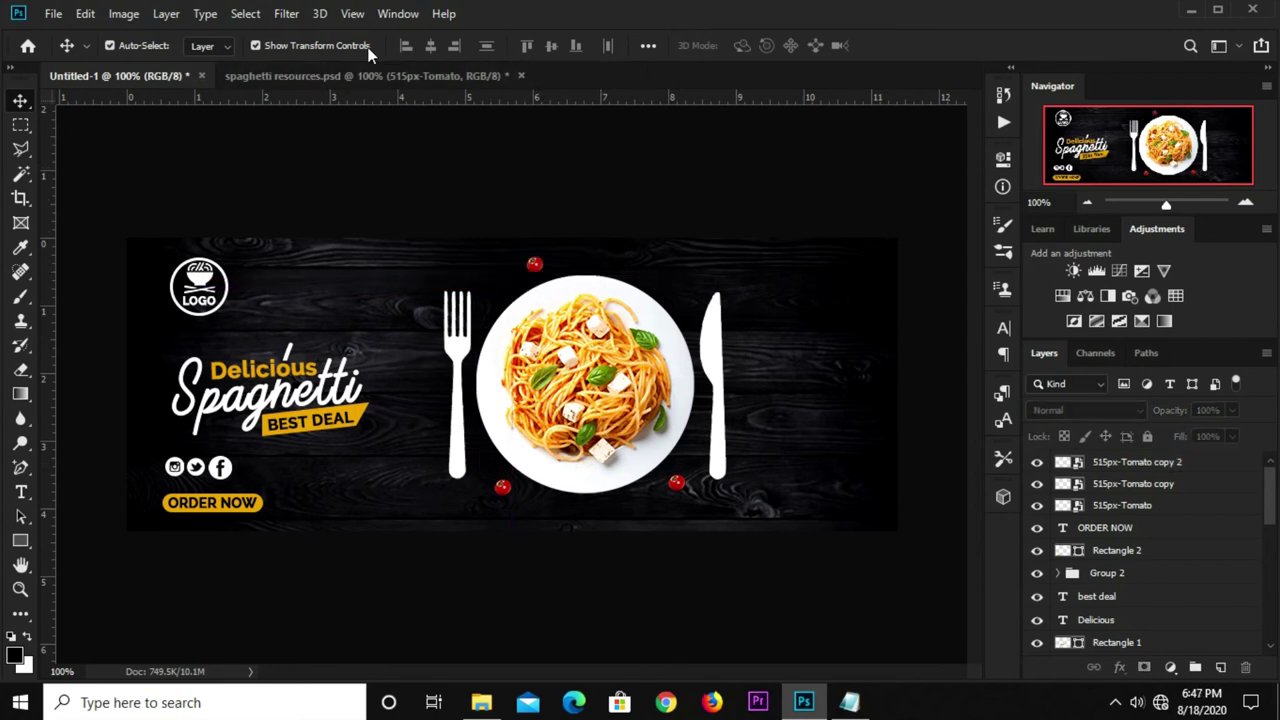
click(362, 72)
Bring the green leaf into the banner, enlarge it slightly and set it beside the fork at the bottom.
click(735, 462)
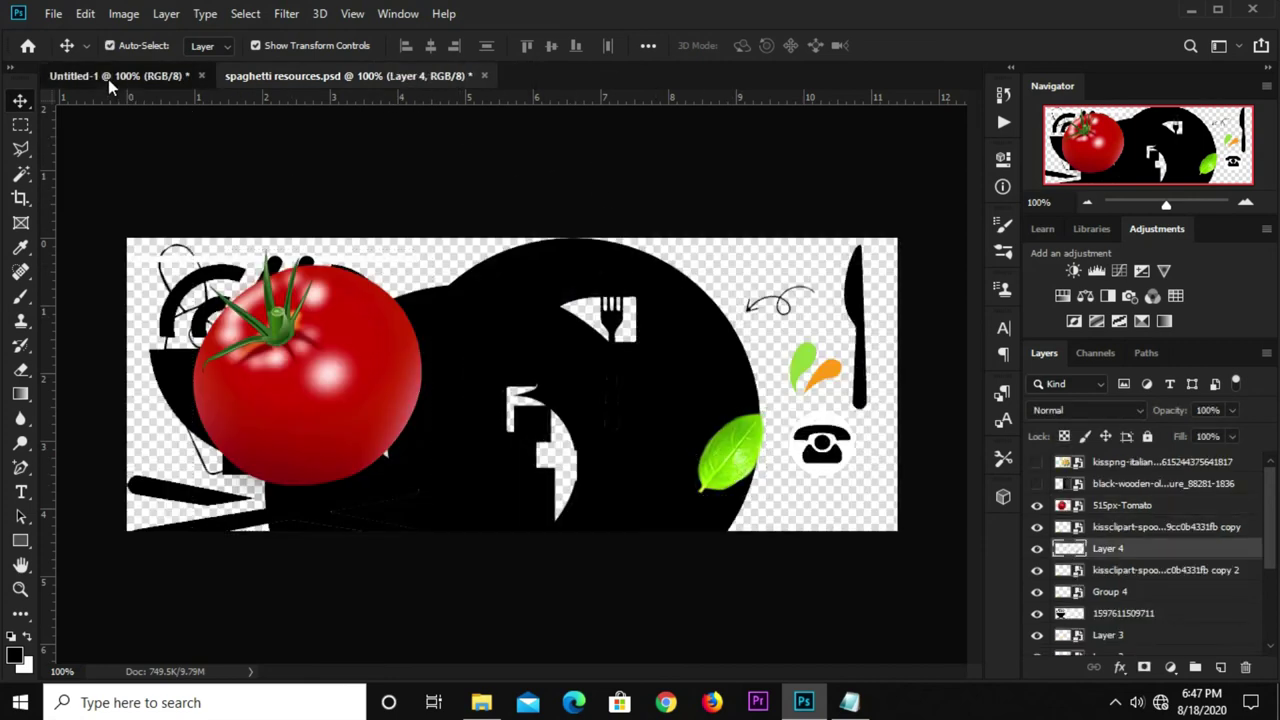
drag(200, 118, 400, 368)
drag(492, 384, 413, 447)
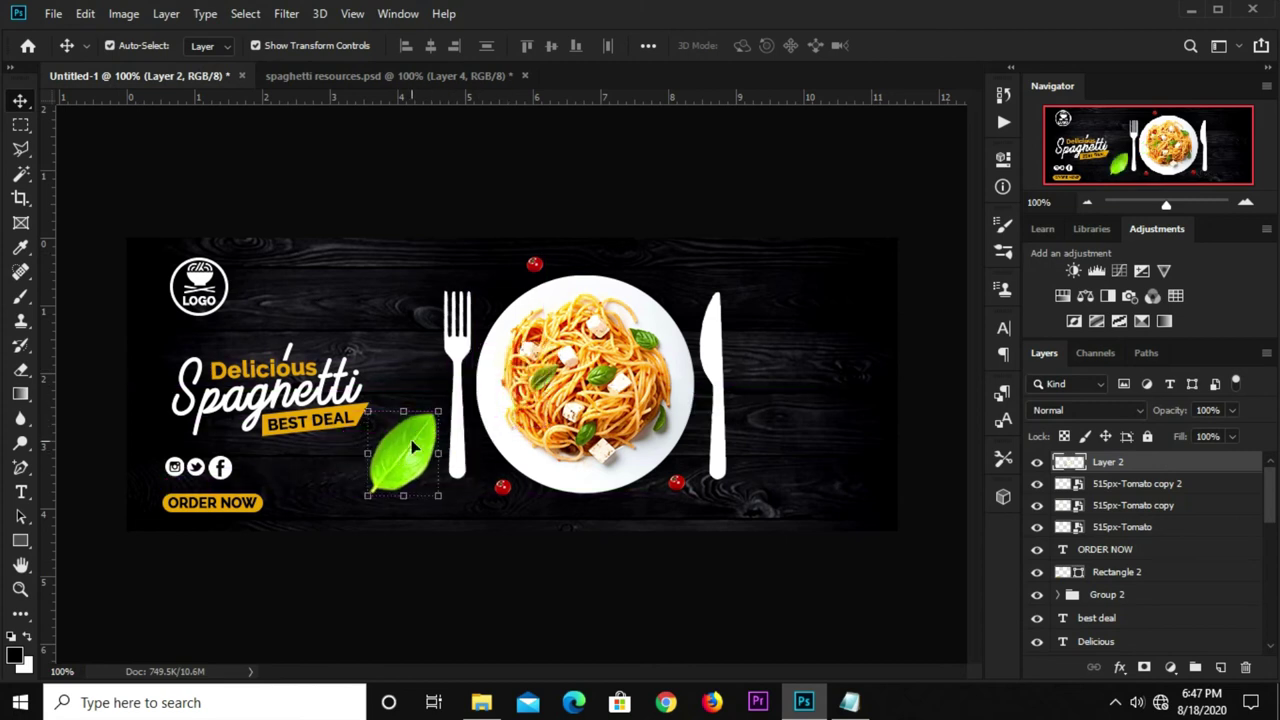
drag(438, 410, 446, 402)
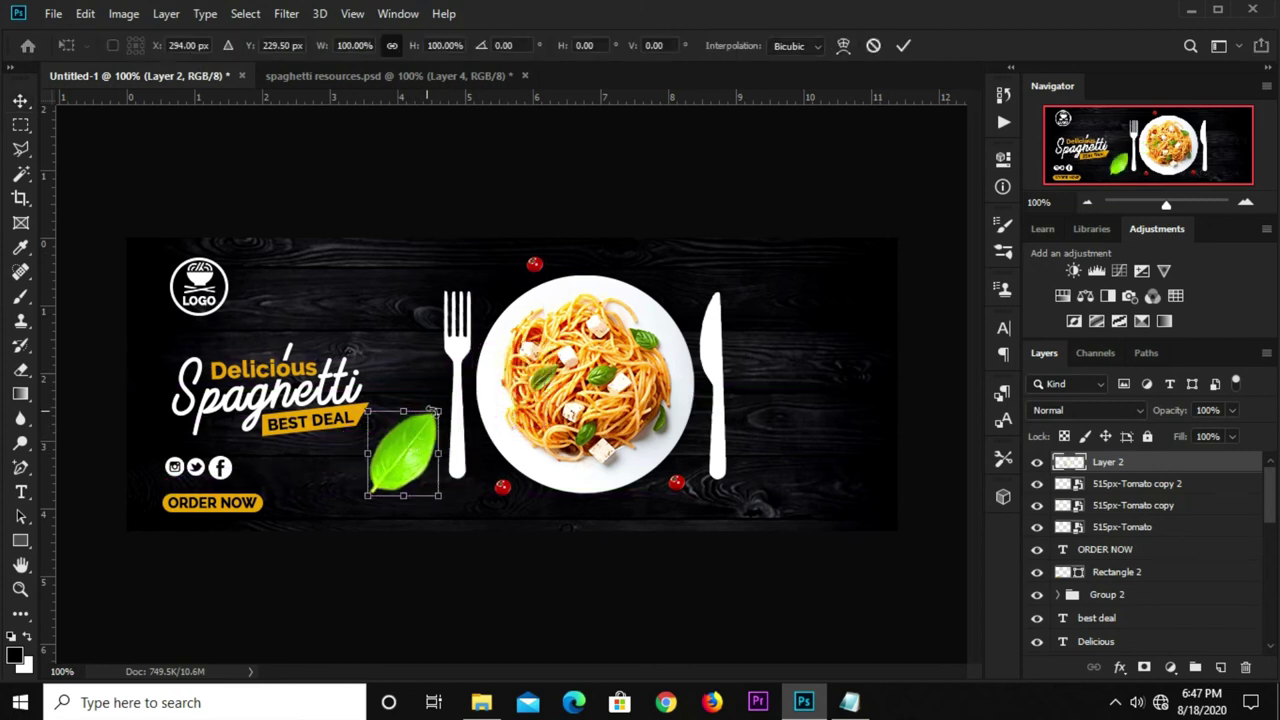
click(903, 45)
drag(413, 452, 398, 485)
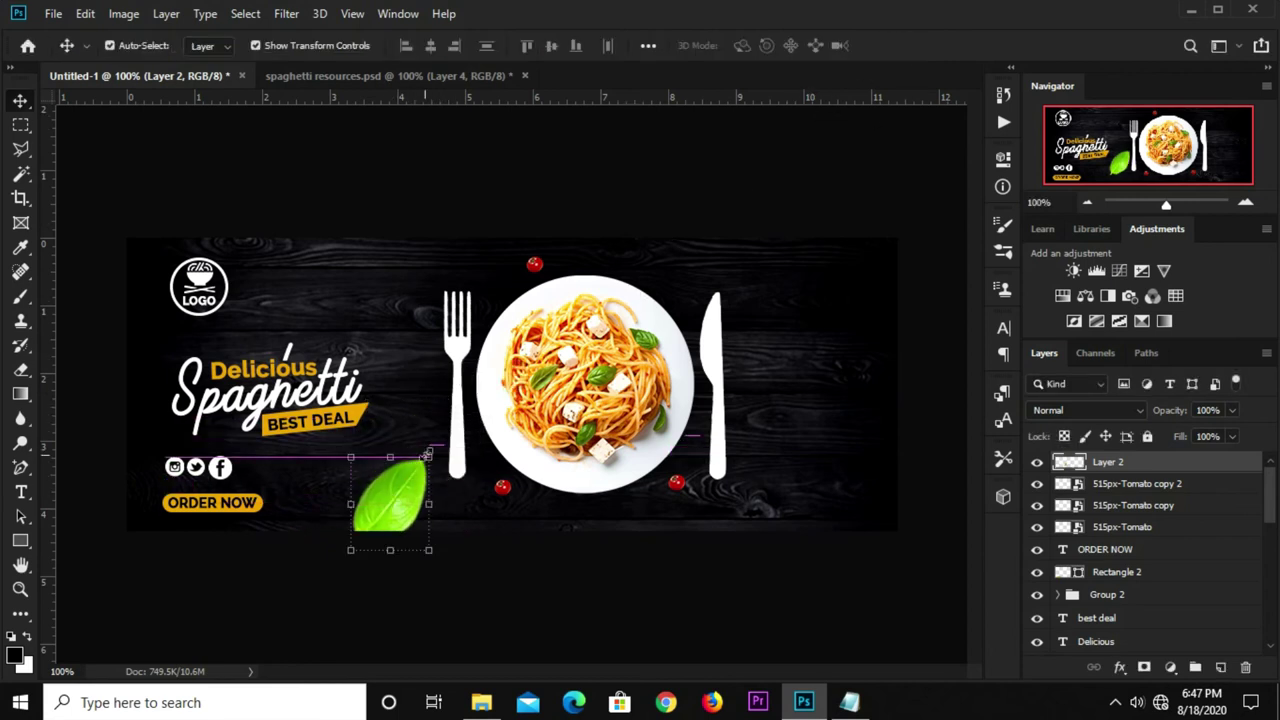
Tilt the leaf about 25 degrees and duplicate it.
key(ctrl+t)
drag(440, 552, 383, 514)
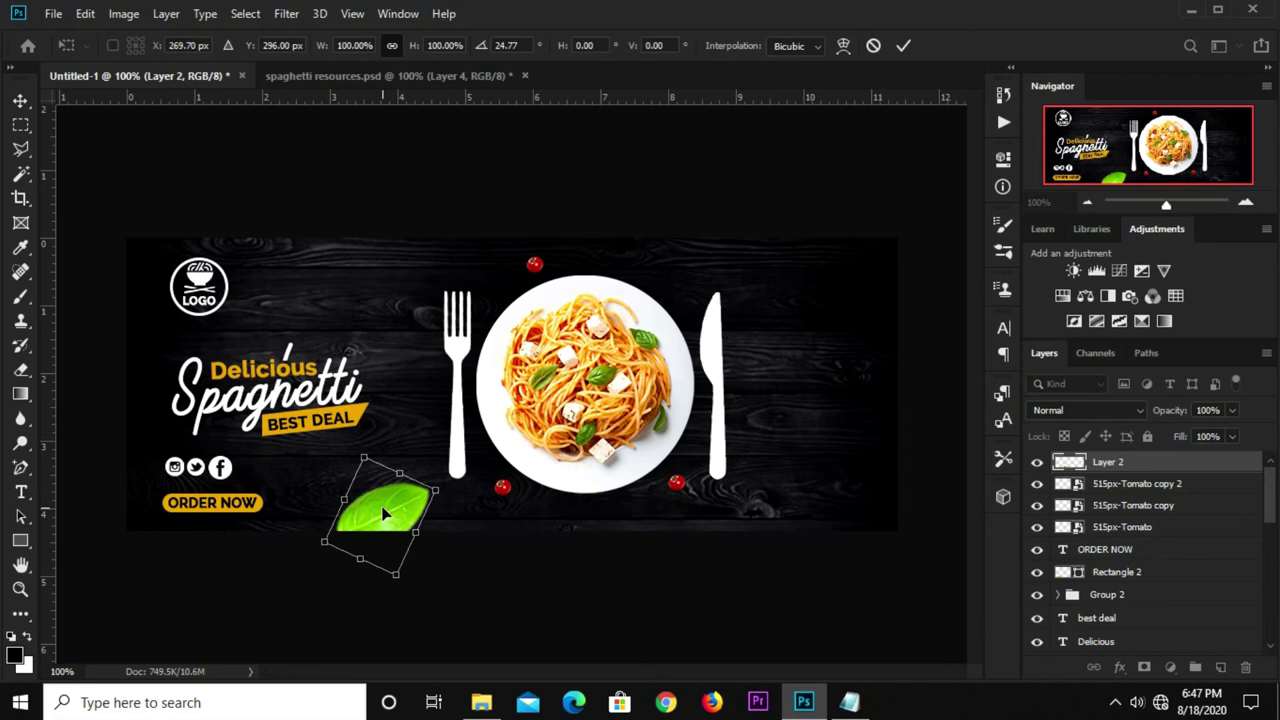
key(Return)
key(ctrl+j)
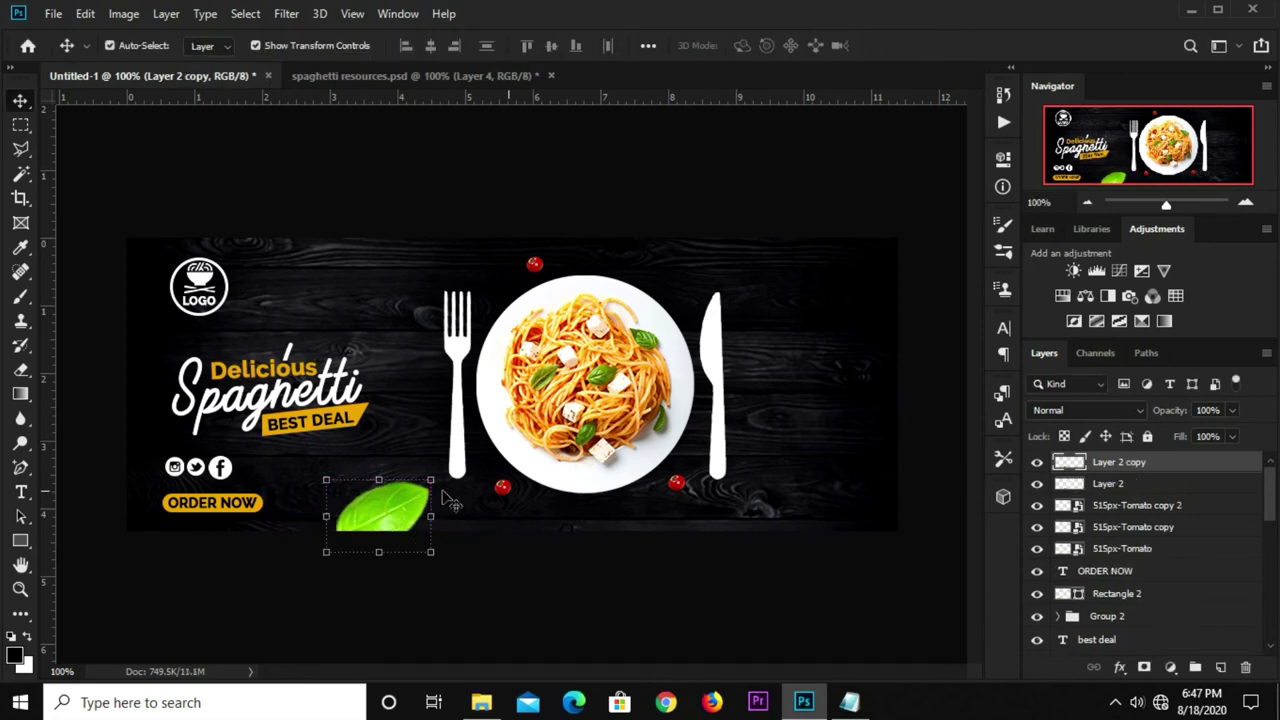
Move the leaf copy below the knife and shrink it to about a quarter size.
drag(394, 519, 759, 457)
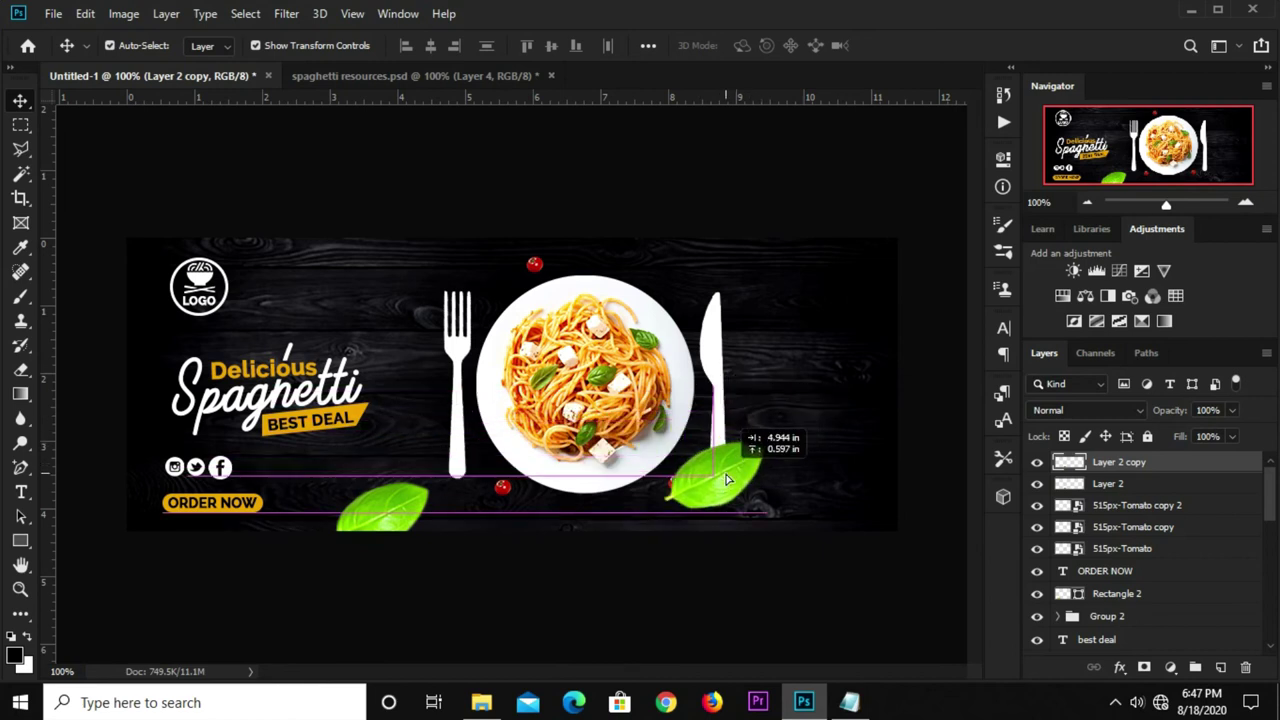
key(ctrl+t)
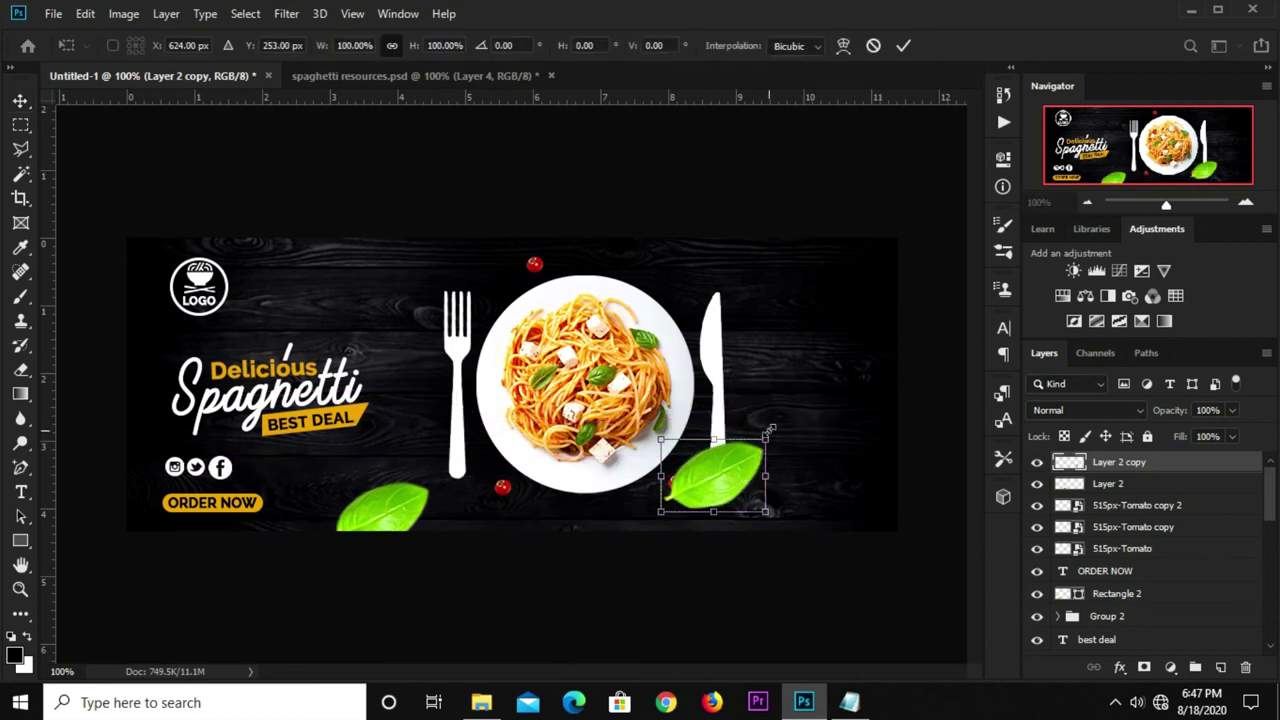
mouse_move(768, 430)
mouse_down()
mouse_move(684, 506)
mouse_move(540, 507)
mouse_up()
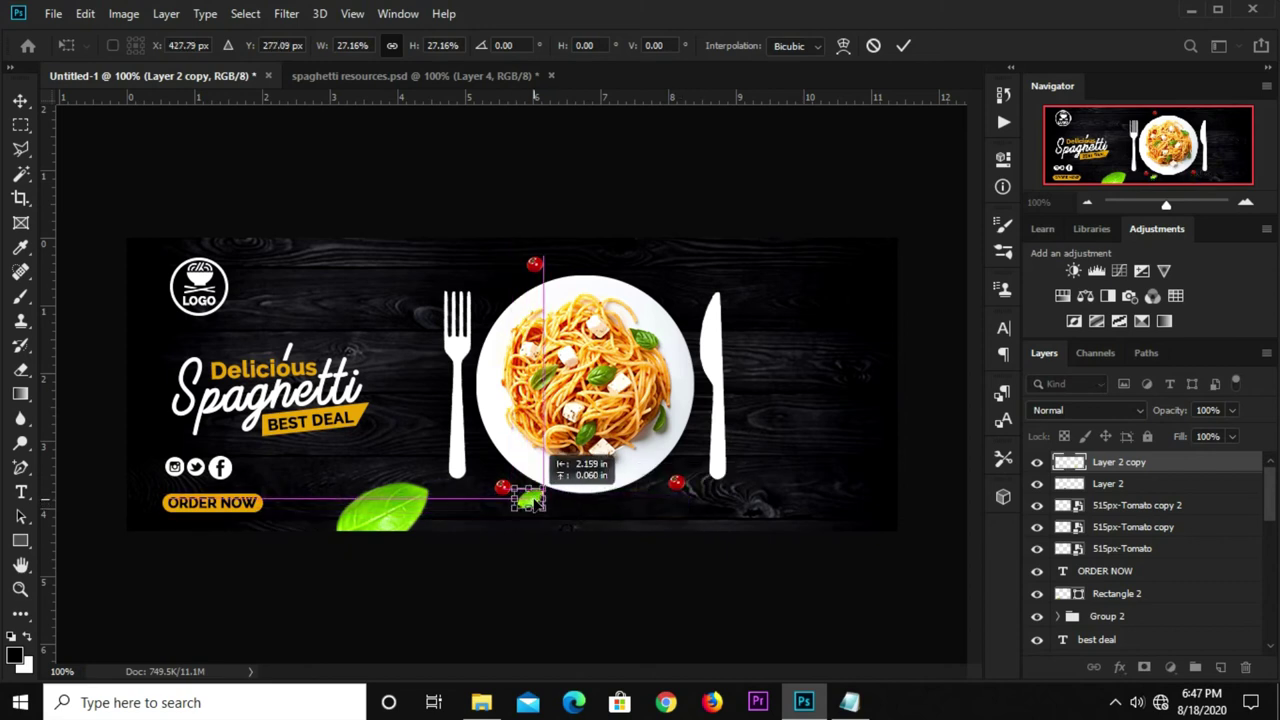
key(Return)
Place two more small leaf copies beside the fork and near the top tomato, nudging that tomato right.
key(ctrl+j)
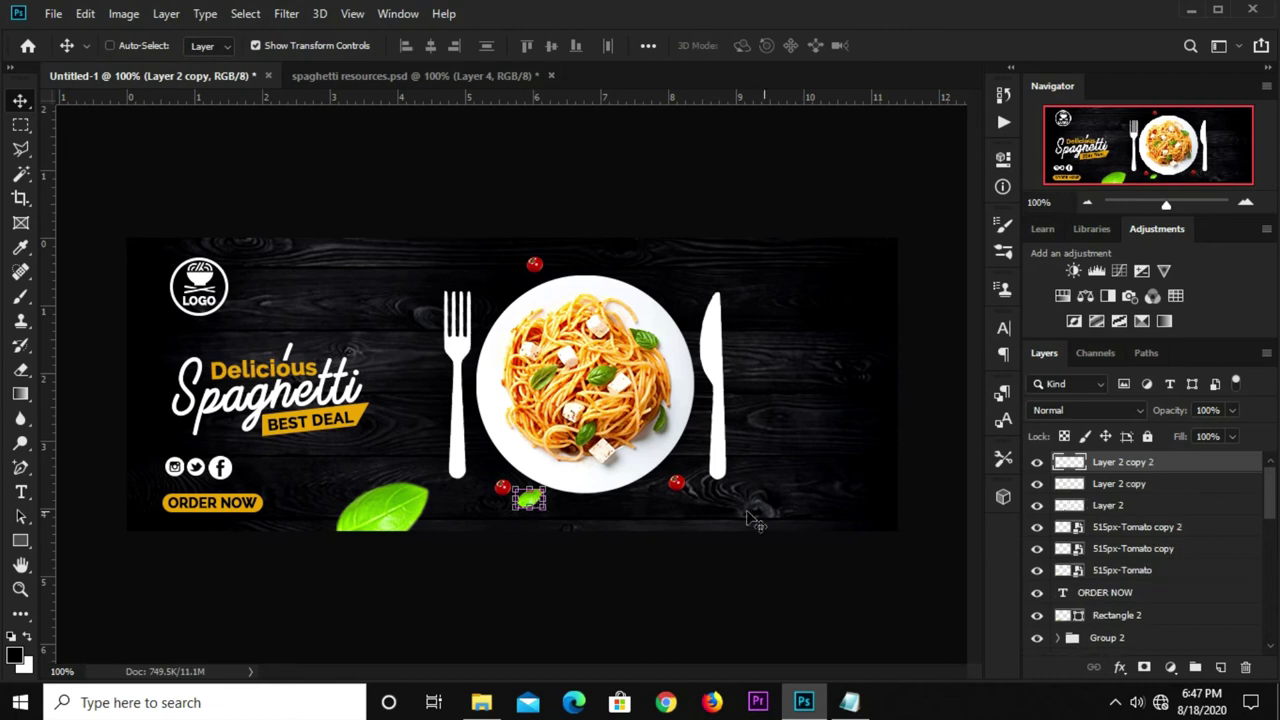
drag(527, 489, 490, 471)
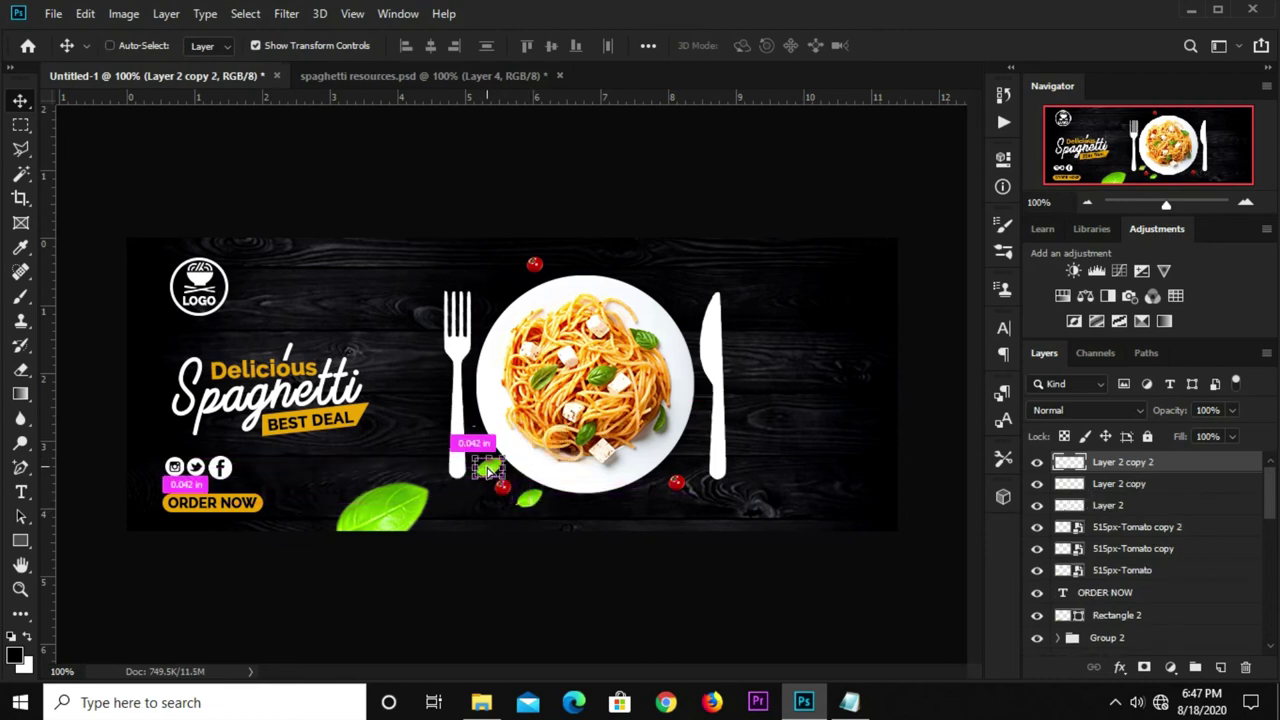
key(ctrl+j)
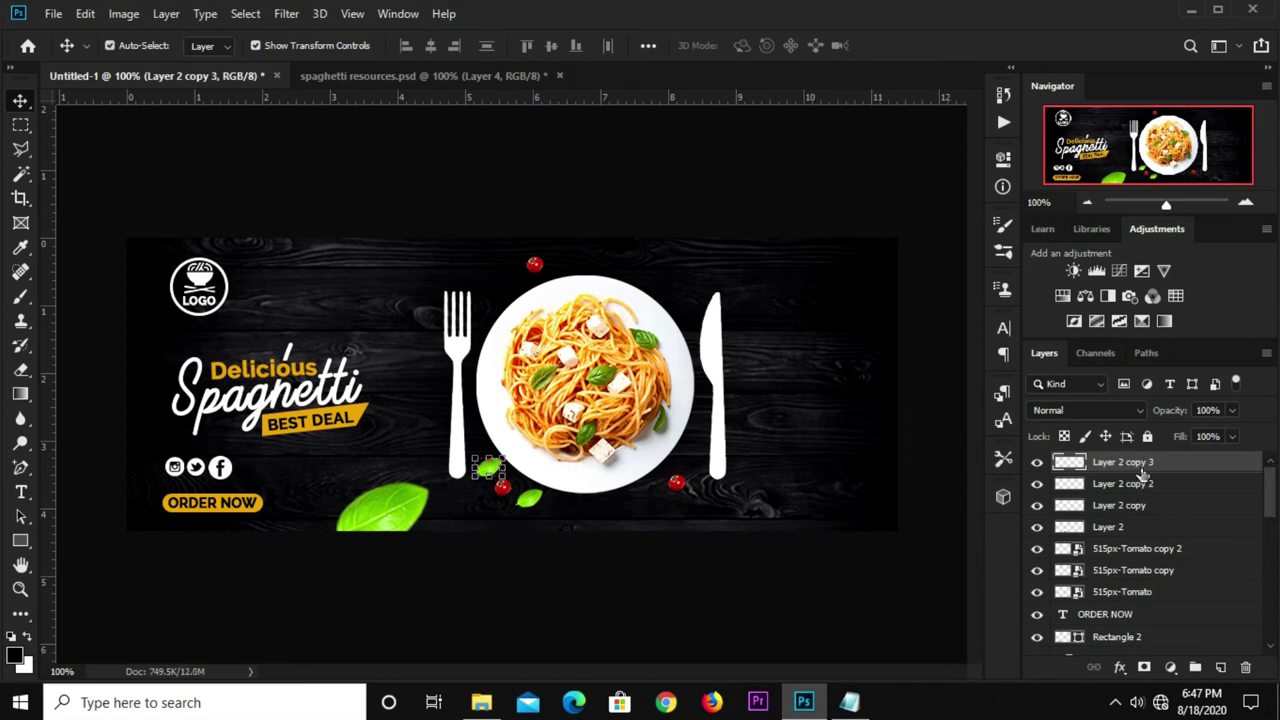
mouse_move(489, 460)
mouse_down()
mouse_move(536, 272)
mouse_move(514, 262)
mouse_up()
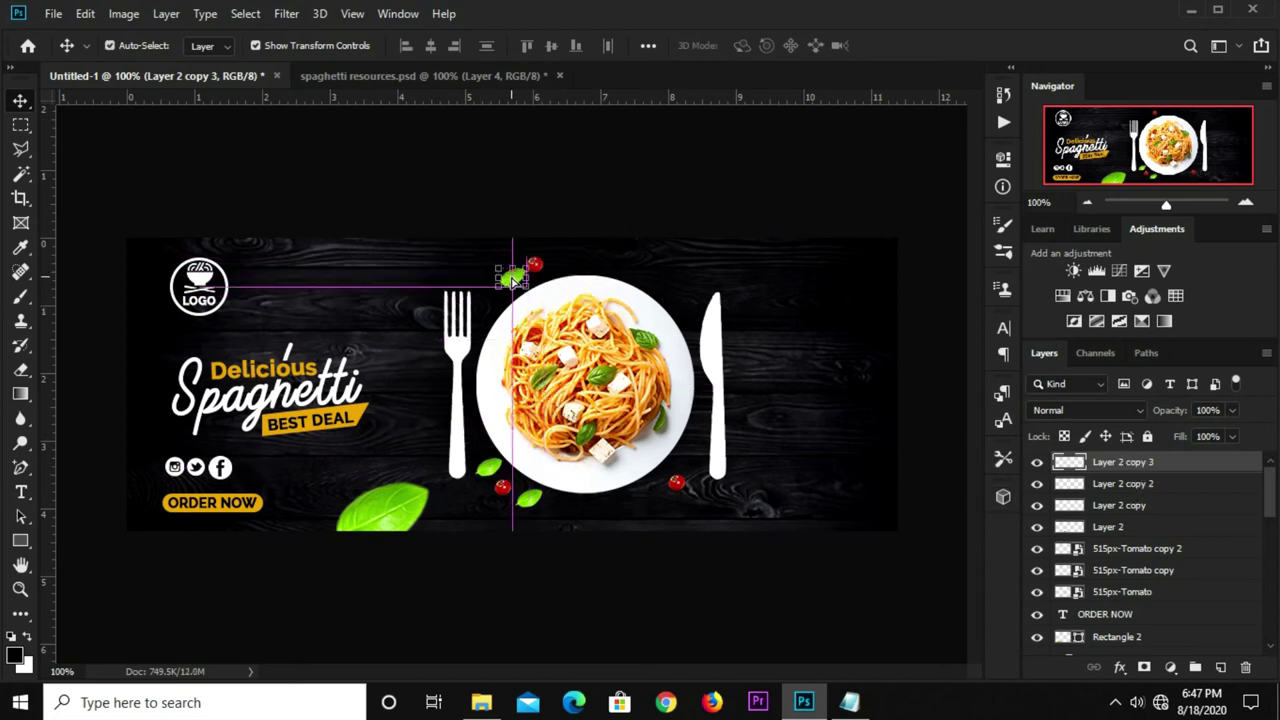
click(574, 201)
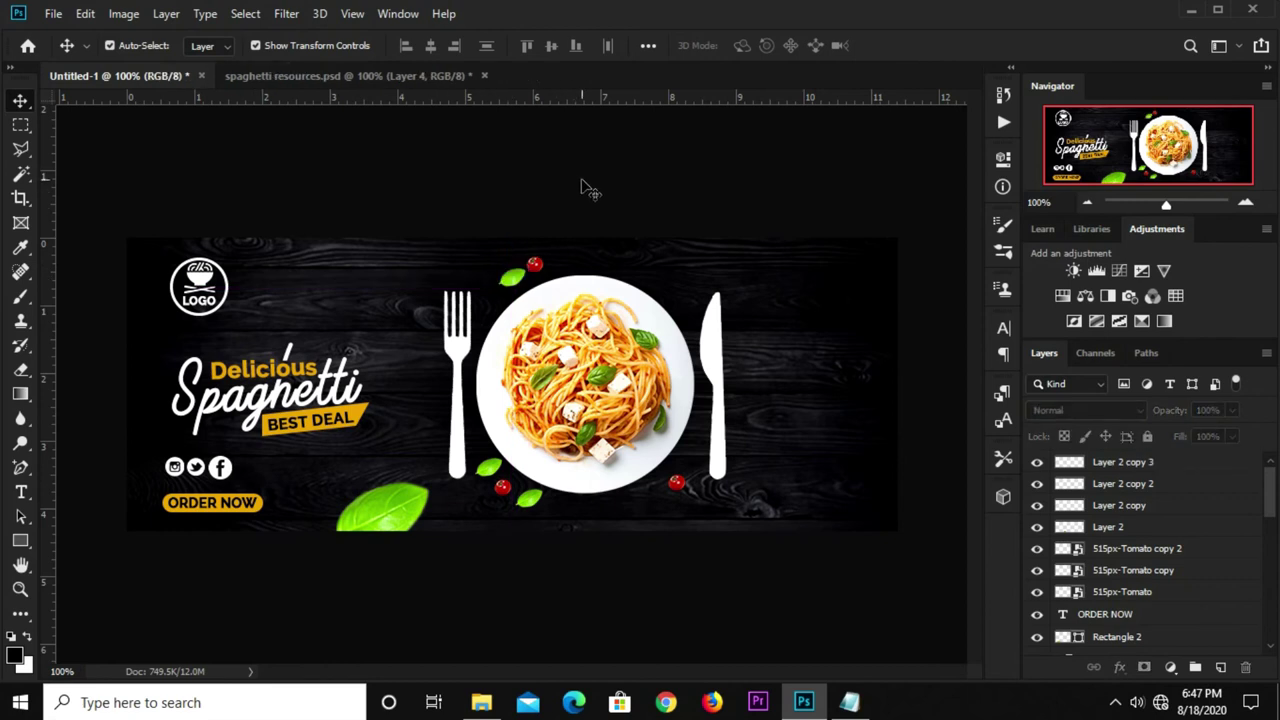
drag(540, 283, 548, 283)
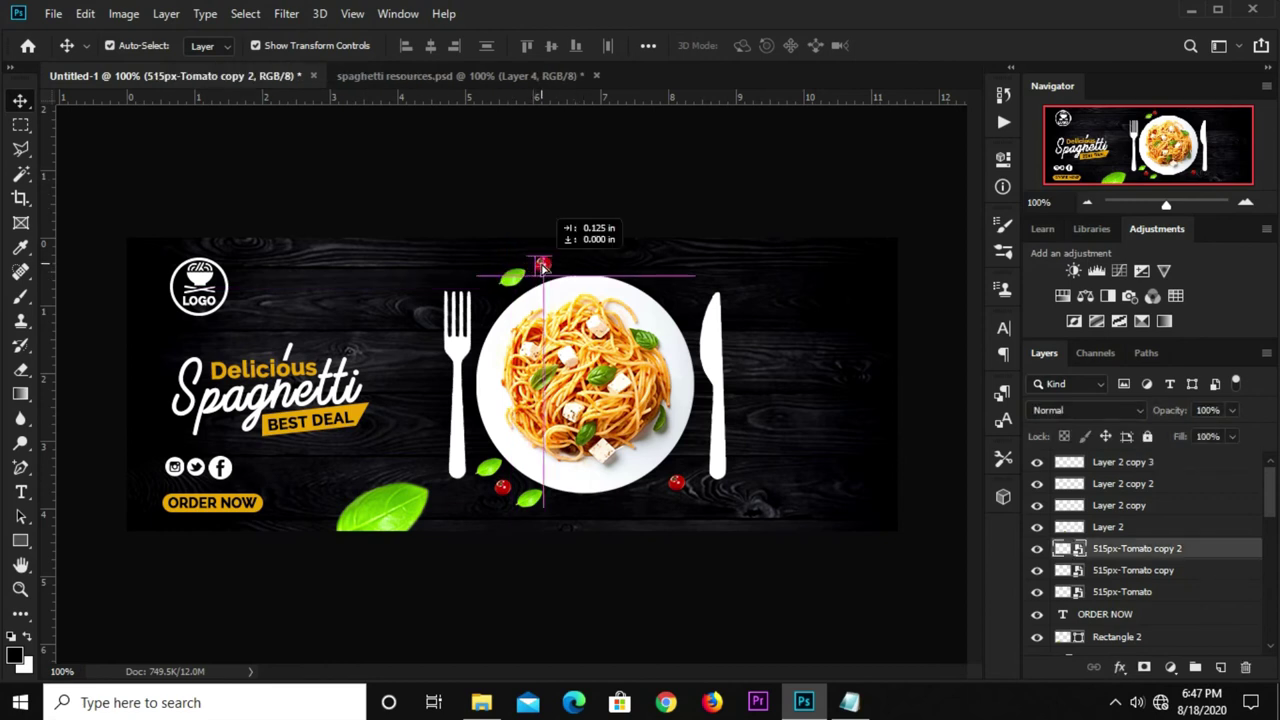
drag(485, 476, 471, 492)
click(560, 568)
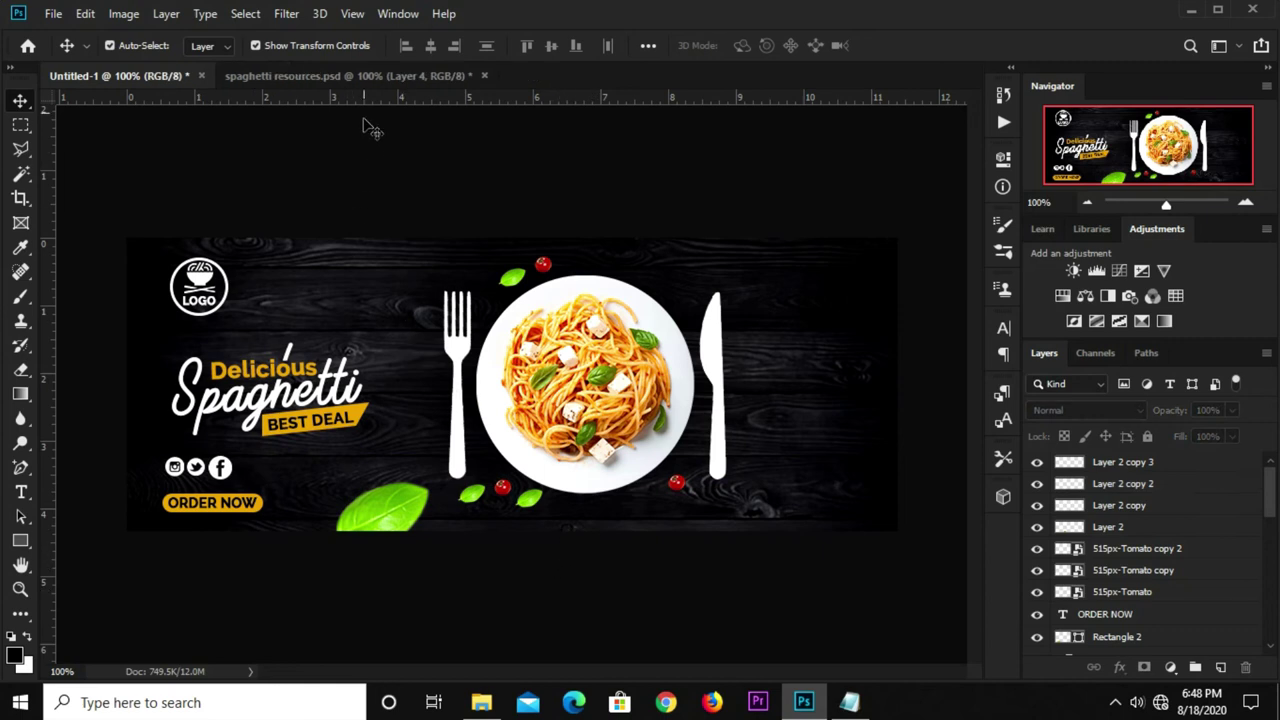
In the resources file, hide the covering graphics and move the bowl aside to select the tag doodle.
click(363, 100)
click(364, 380)
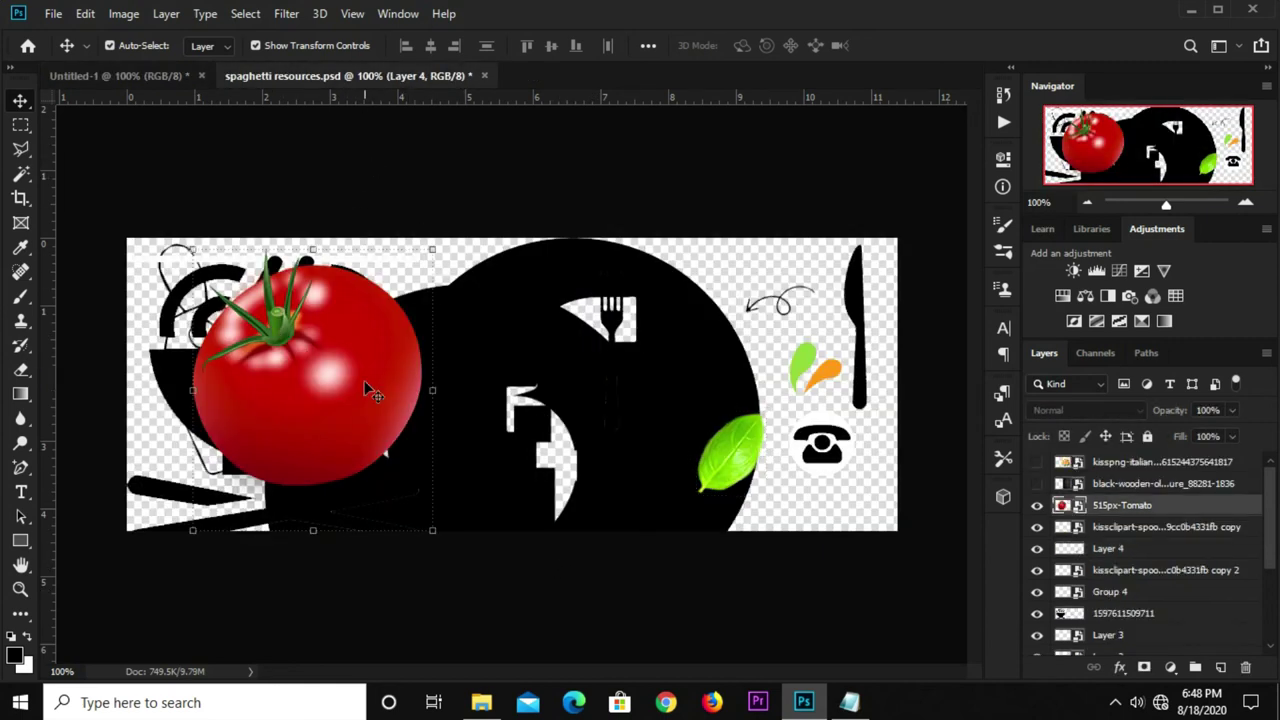
click(1036, 506)
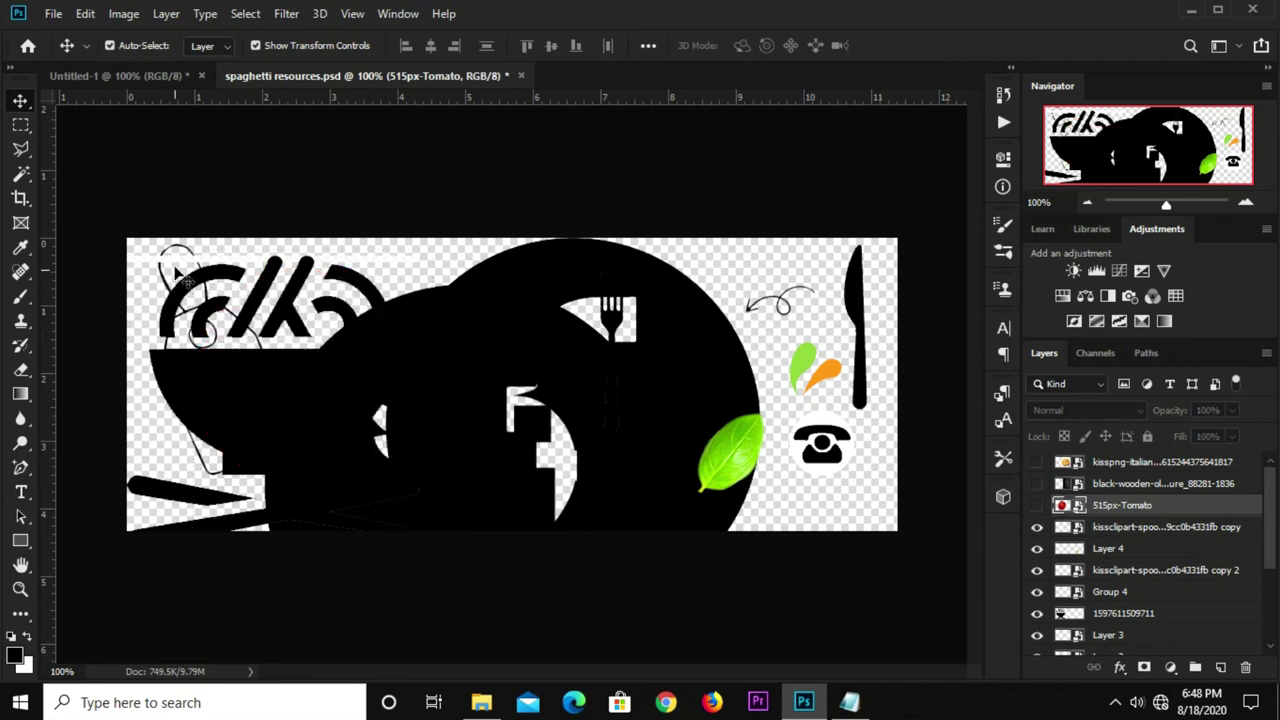
click(255, 410)
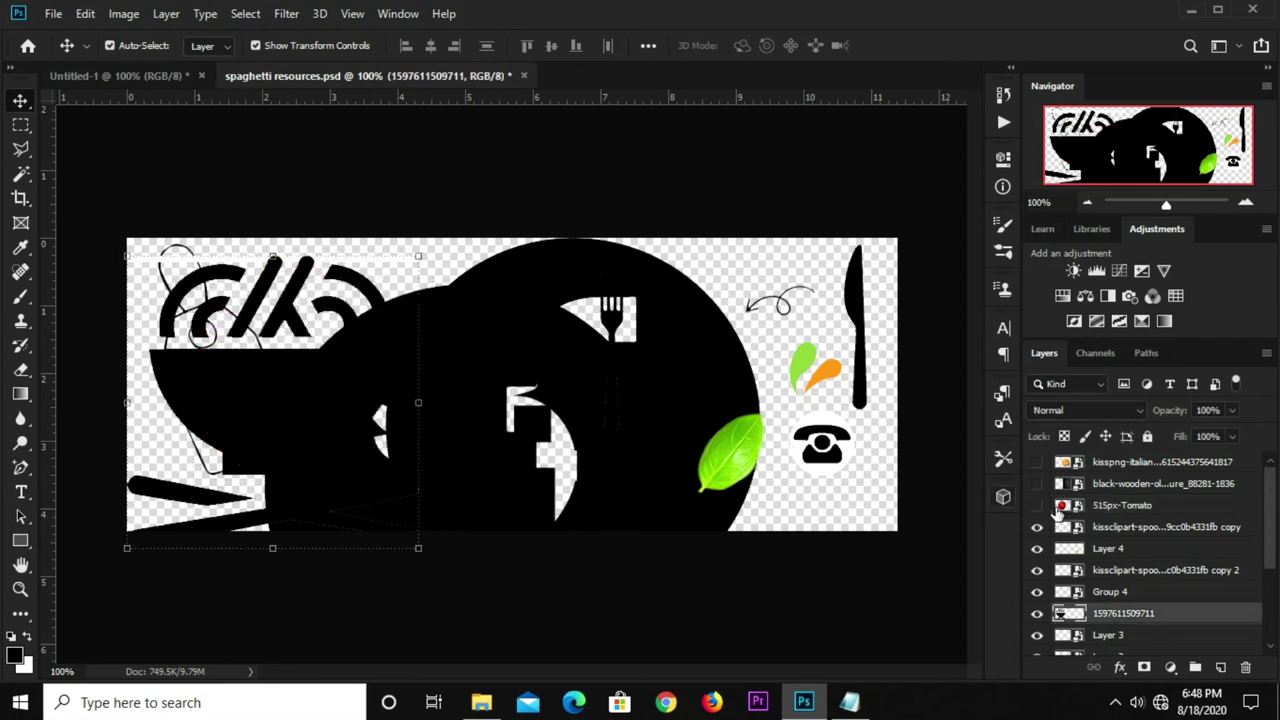
click(1036, 527)
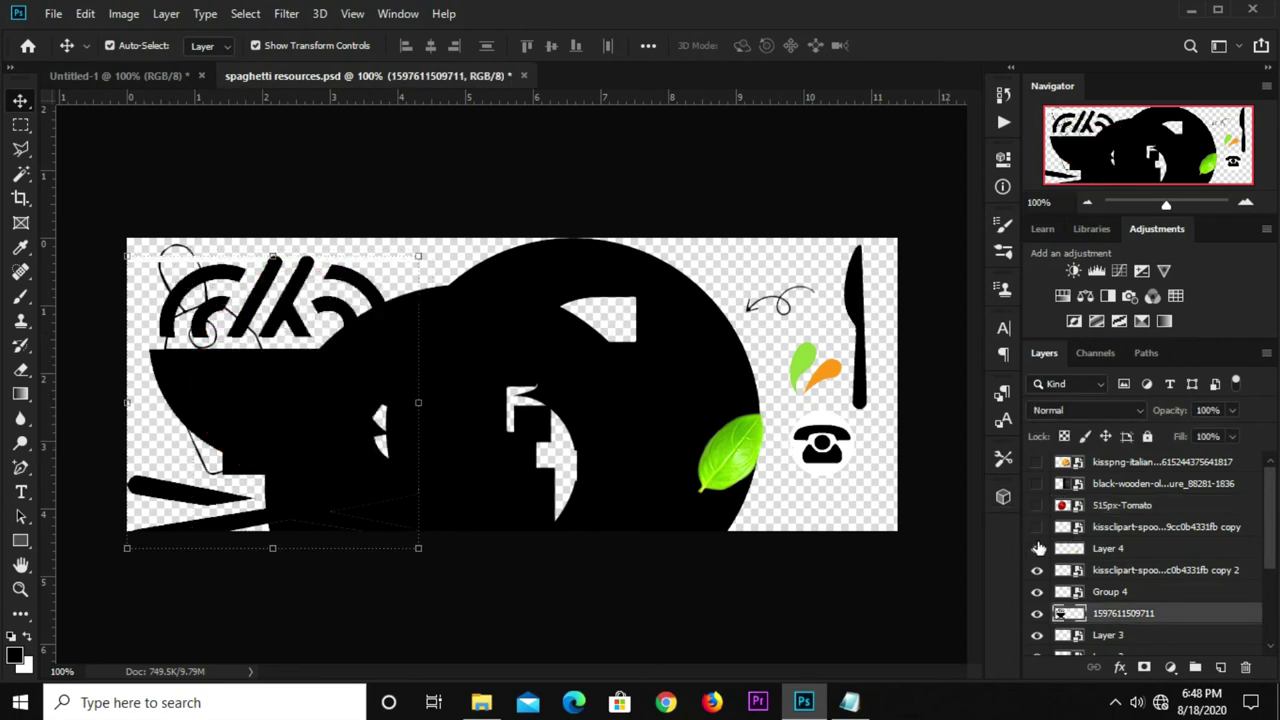
scroll(1100, 570, down, 1)
scroll(1143, 584, down, 5)
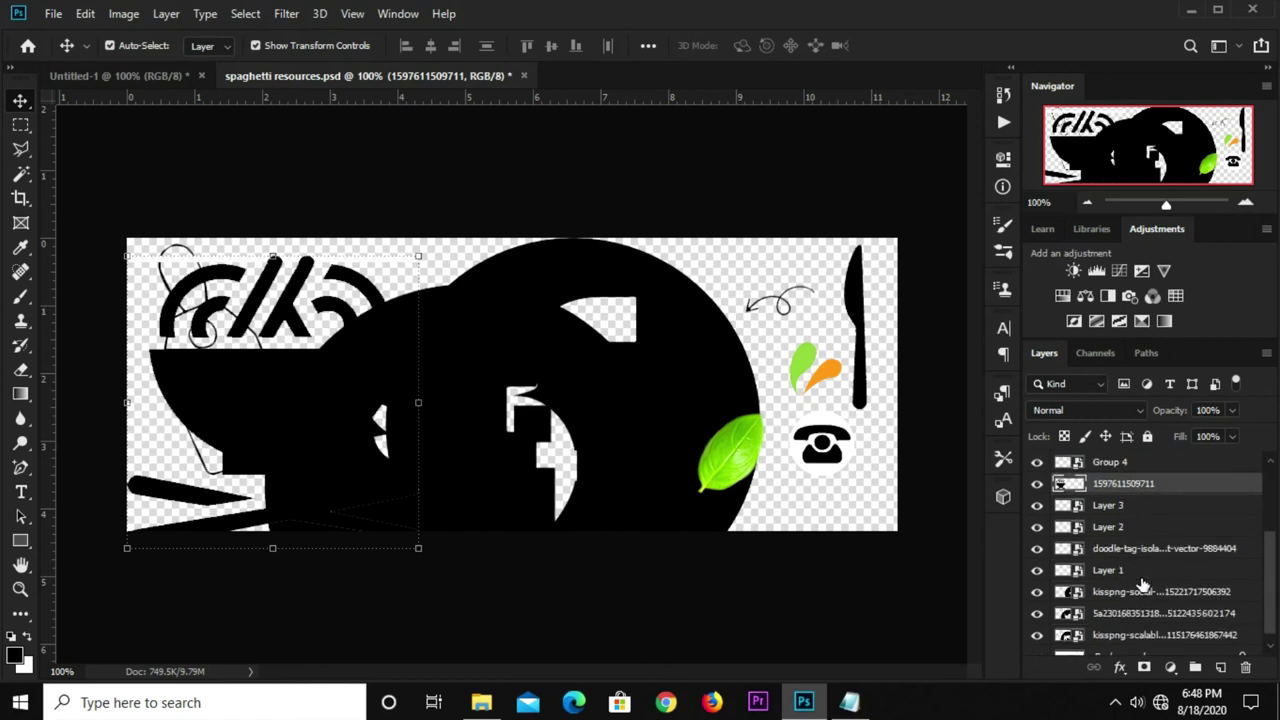
click(1036, 613)
click(1036, 635)
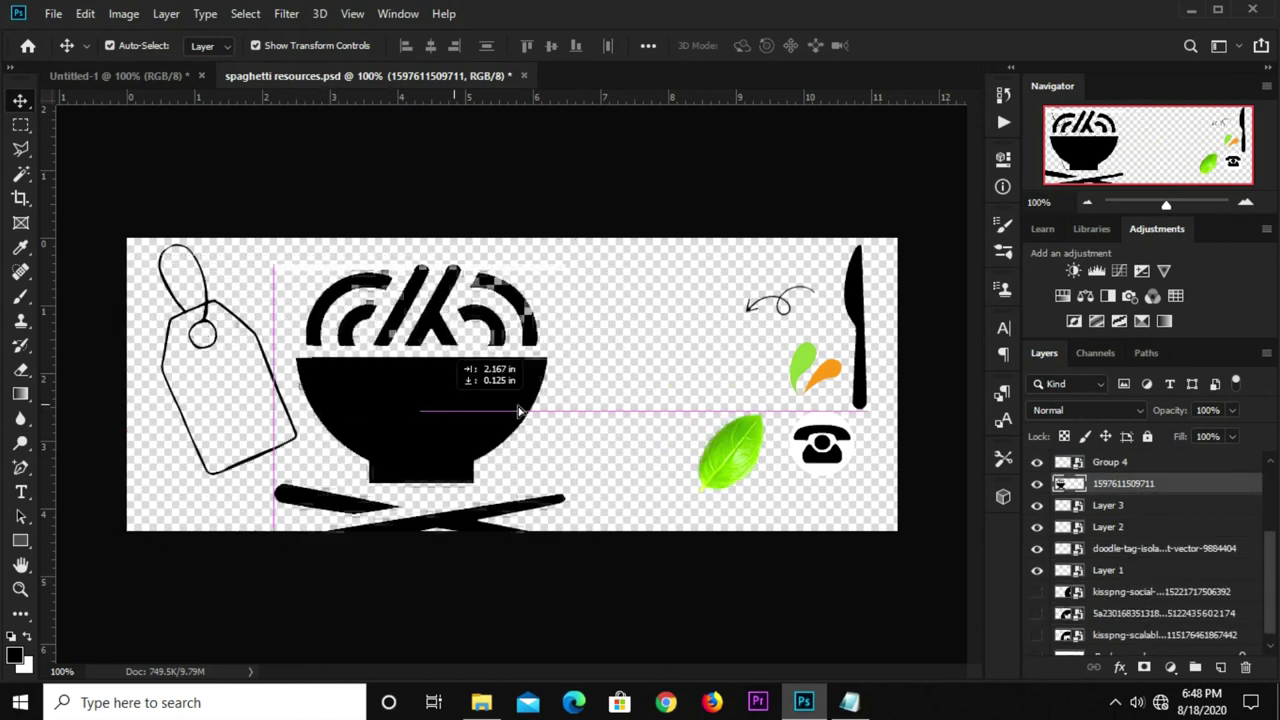
drag(333, 352, 531, 360)
click(214, 320)
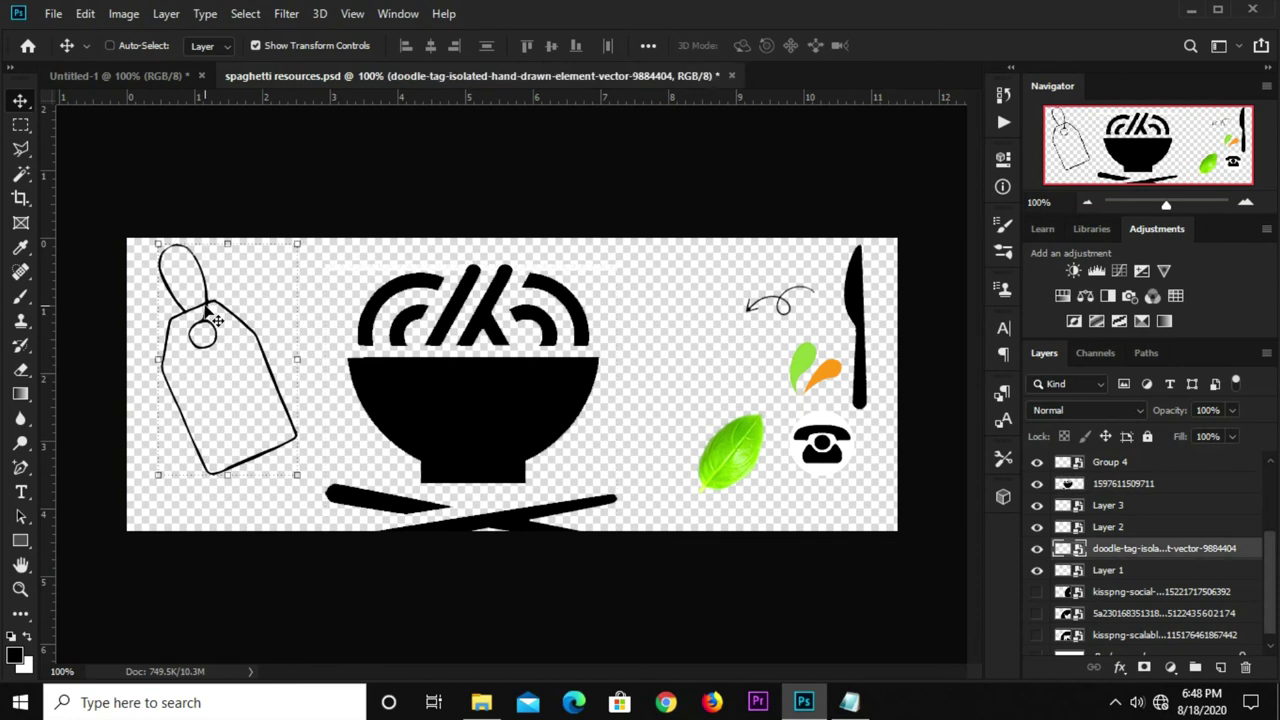
Paste the tag doodle into the banner right of the knife, scaled to about 60%.
click(132, 76)
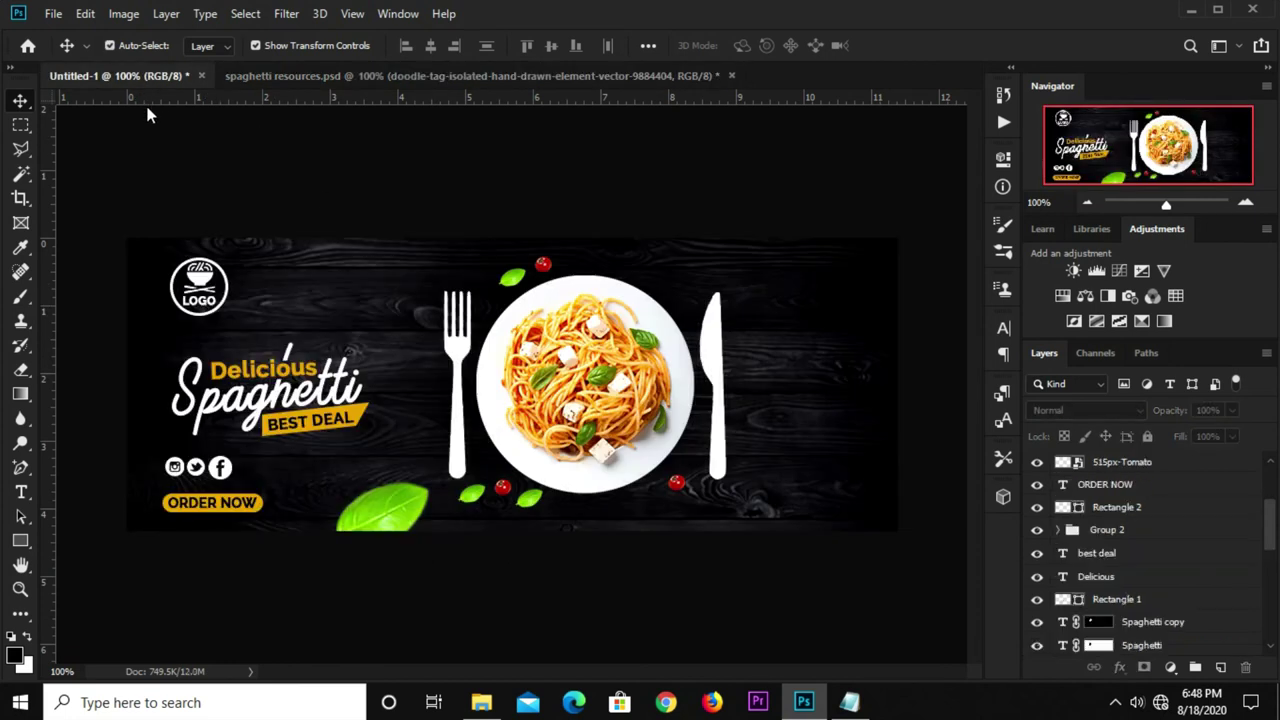
key(ctrl+v)
key(ctrl+t)
mouse_move(603, 328)
mouse_down()
mouse_move(683, 340)
mouse_move(795, 318)
mouse_up()
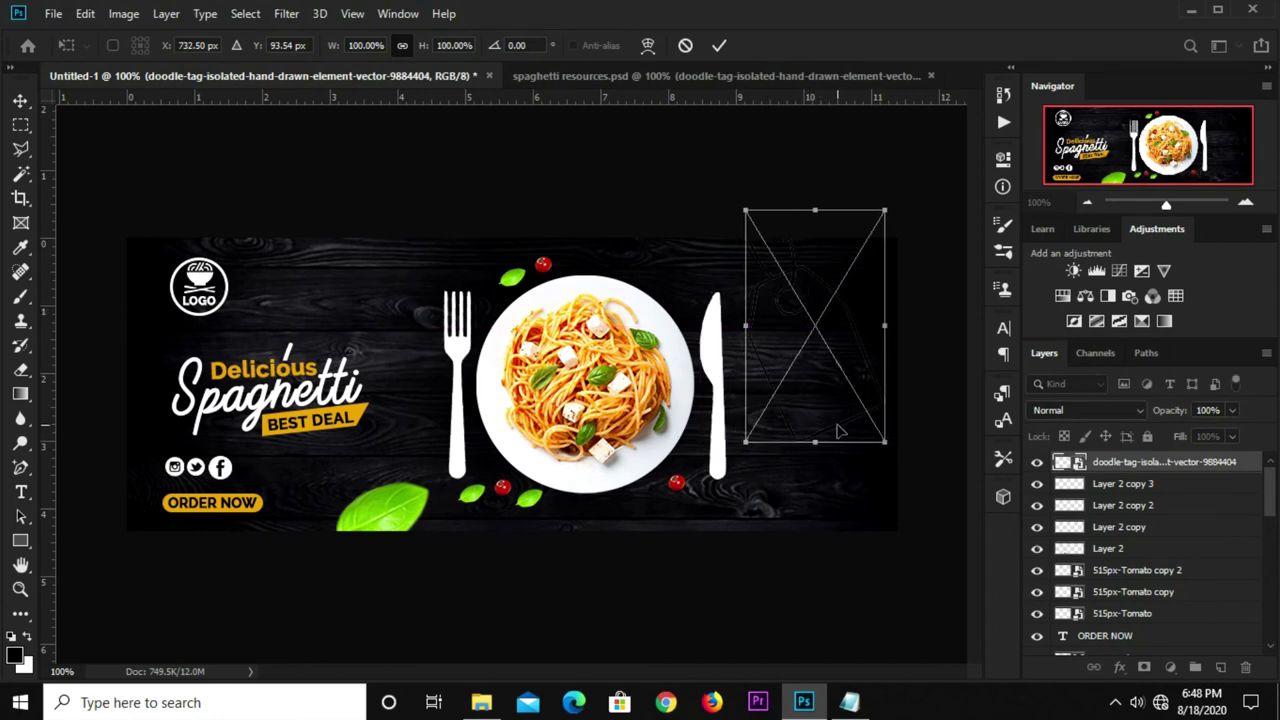
mouse_move(884, 441)
mouse_down()
mouse_move(834, 295)
mouse_move(813, 303)
mouse_up()
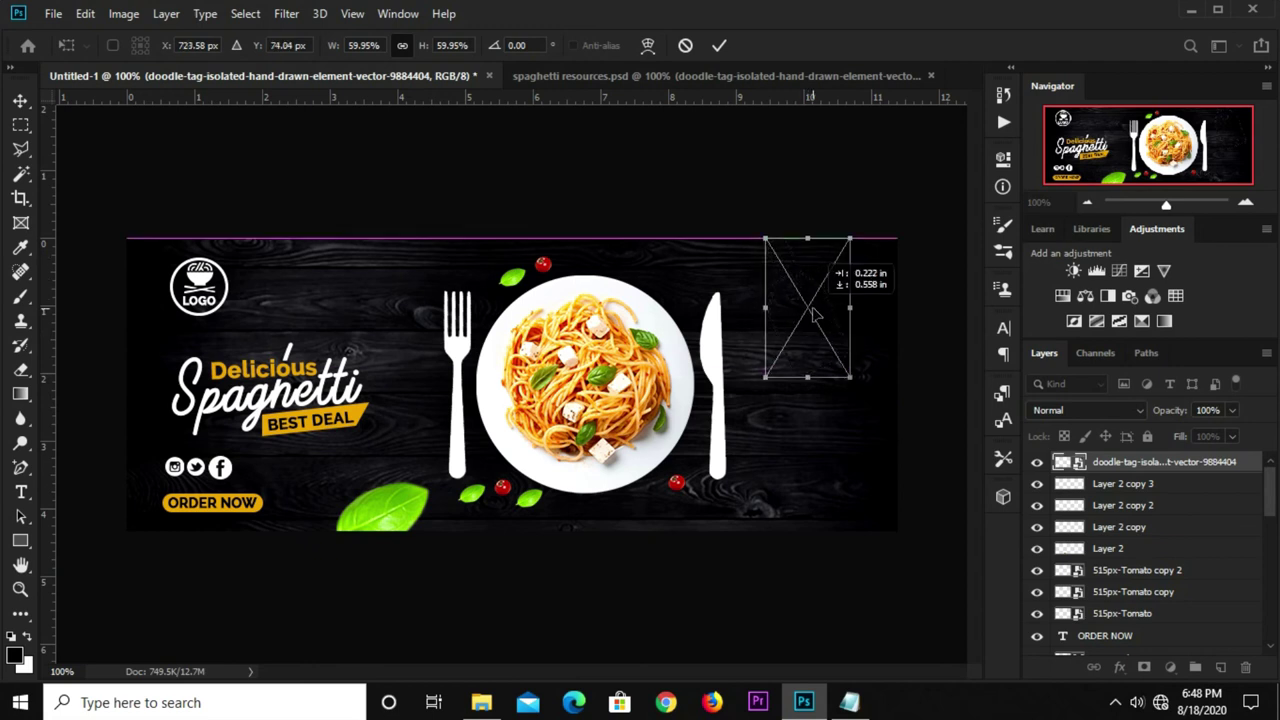
key(Return)
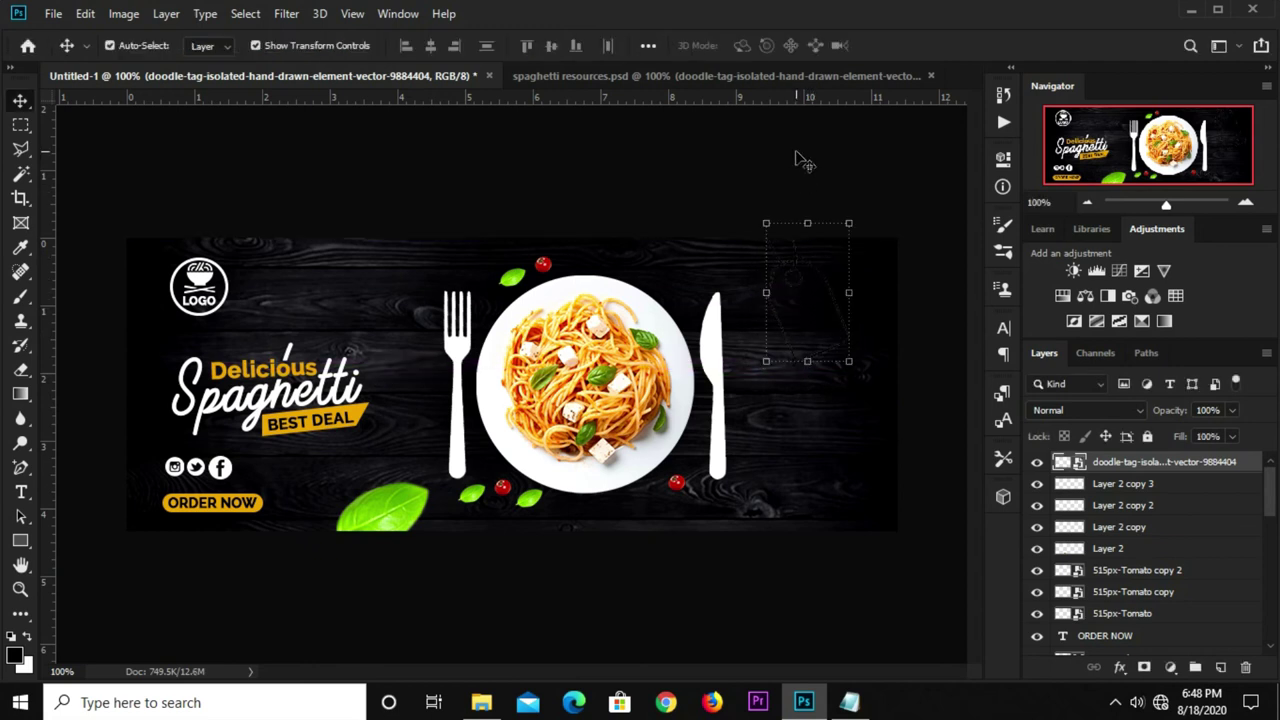
click(800, 270)
Enable a Color Overlay on the tag and copy the colour code de9d01 from the notes.
click(1121, 666)
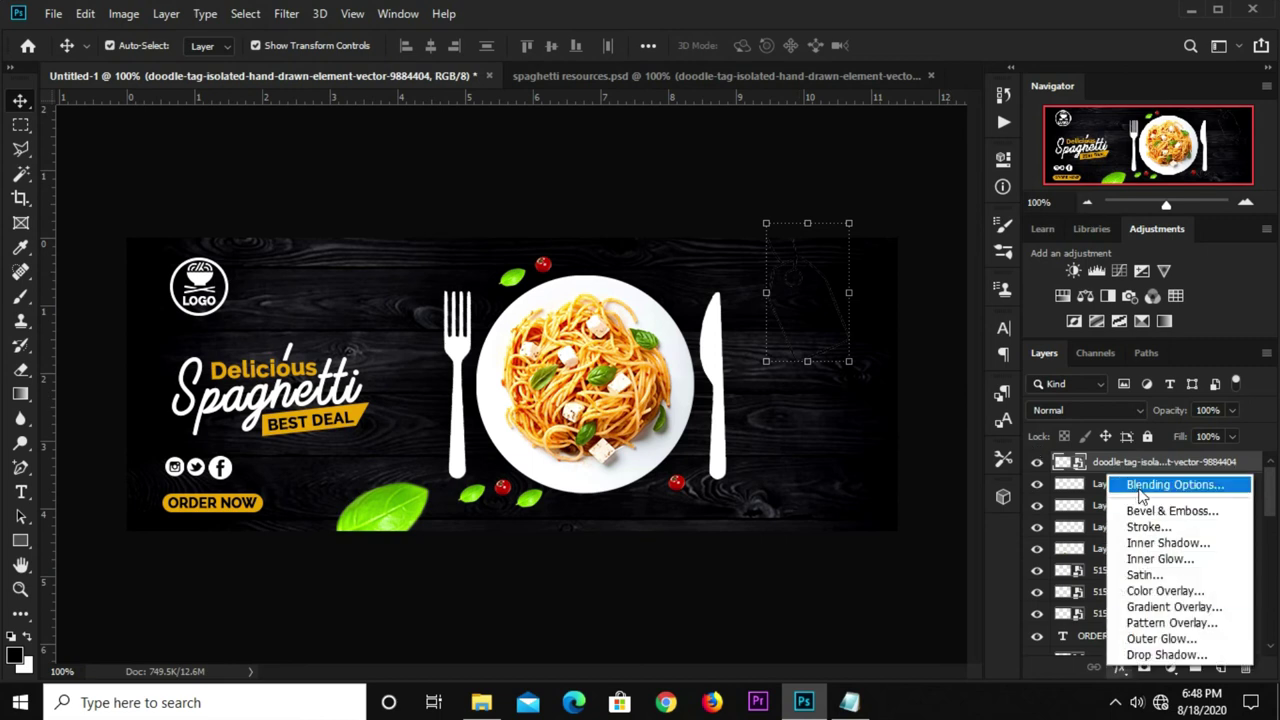
click(1140, 488)
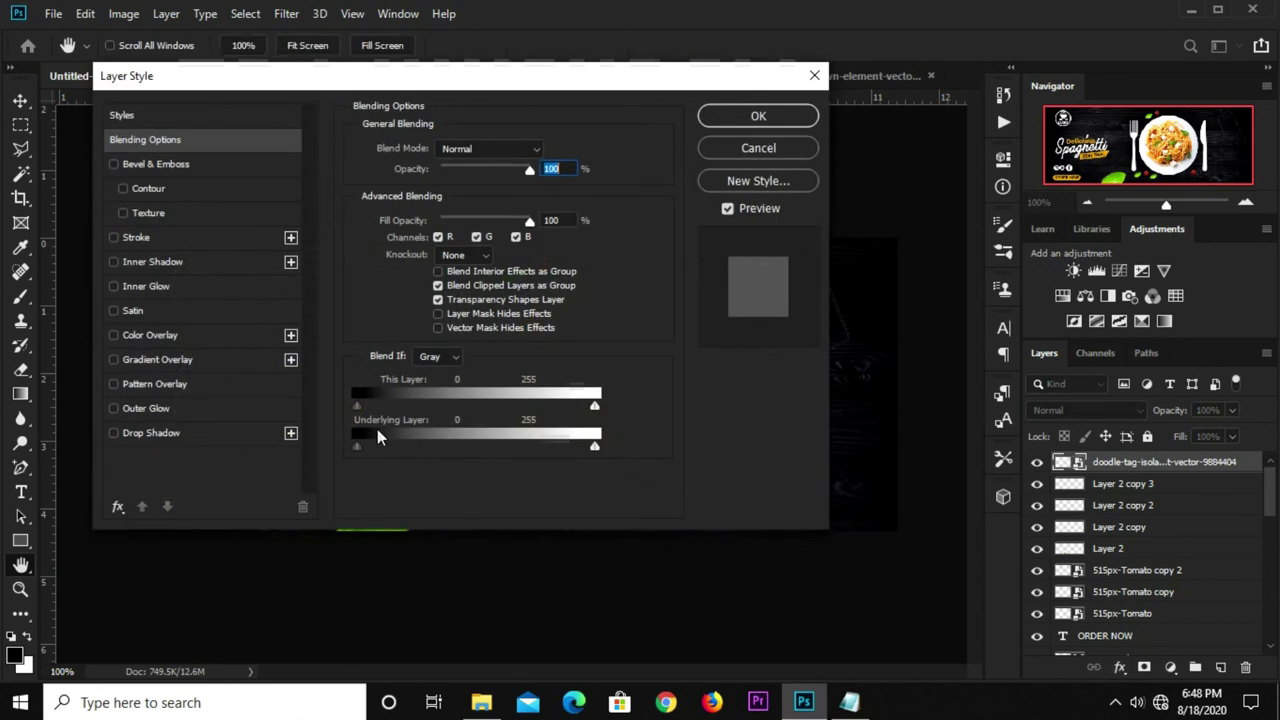
click(133, 335)
click(547, 151)
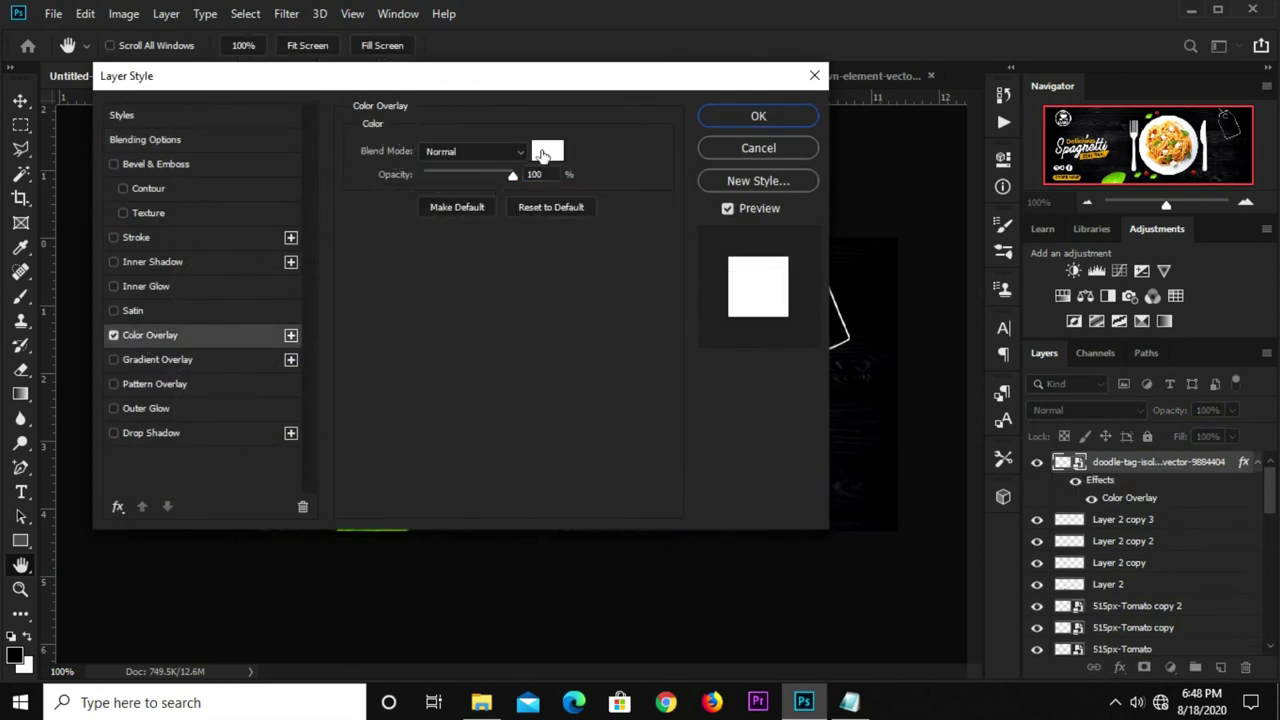
click(847, 700)
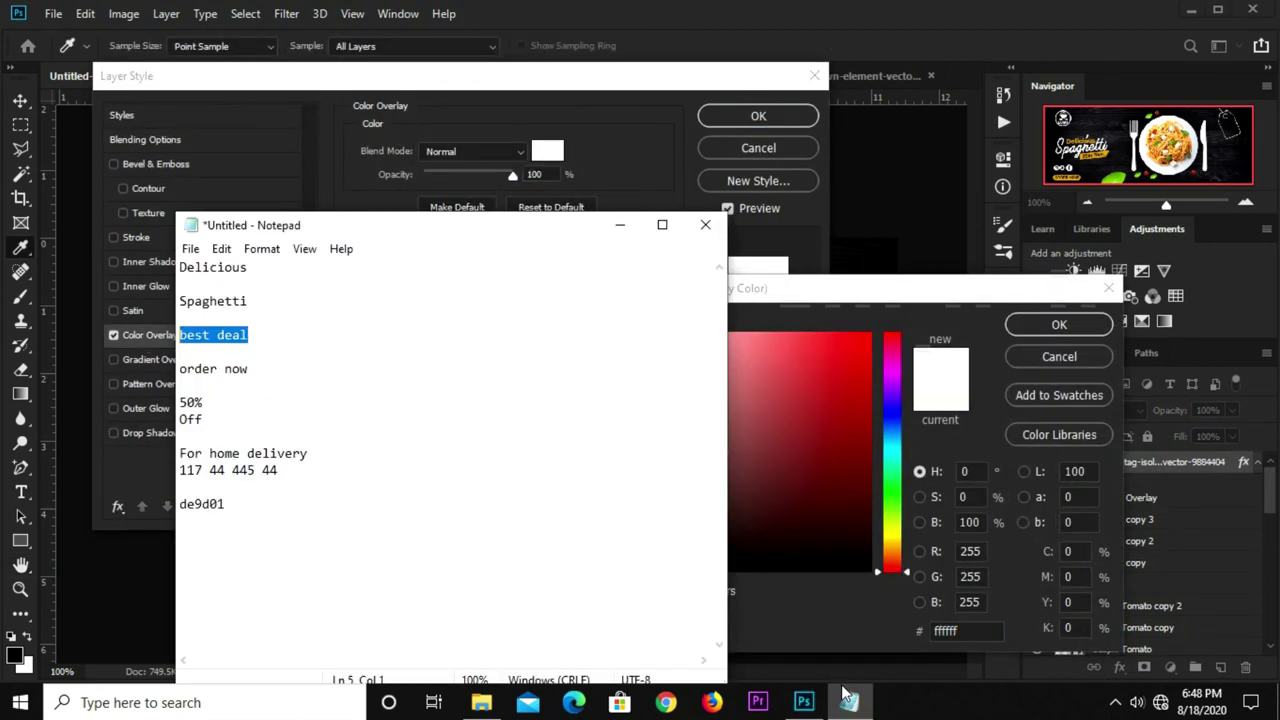
double_click(180, 503)
right_click(187, 503)
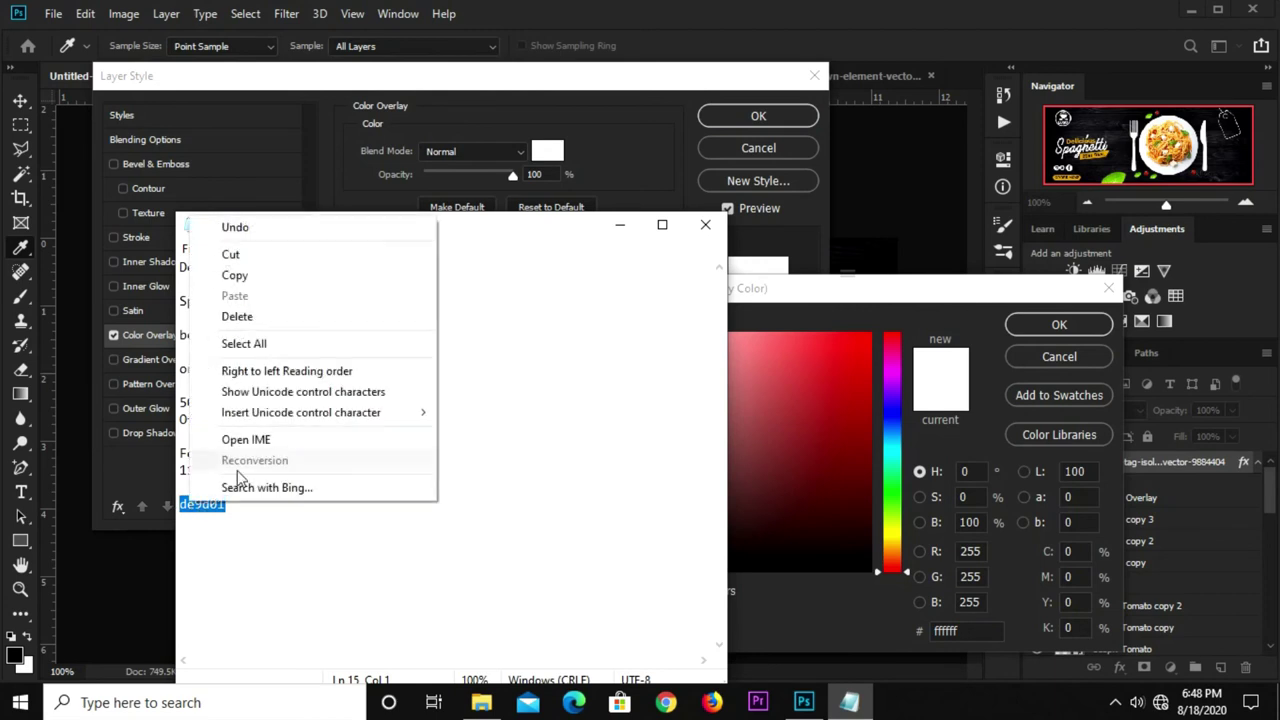
click(248, 279)
Apply de9d01 as the tag's overlay colour and close Layer Style.
click(905, 288)
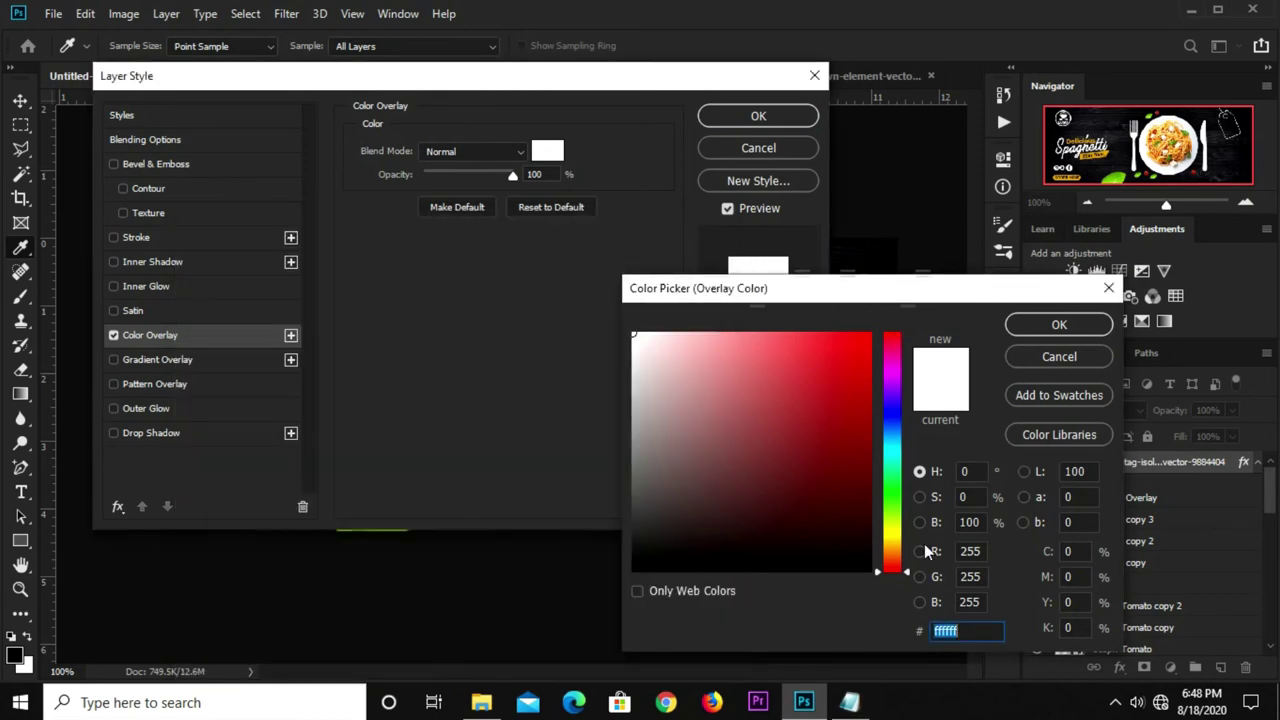
right_click(948, 633)
click(985, 457)
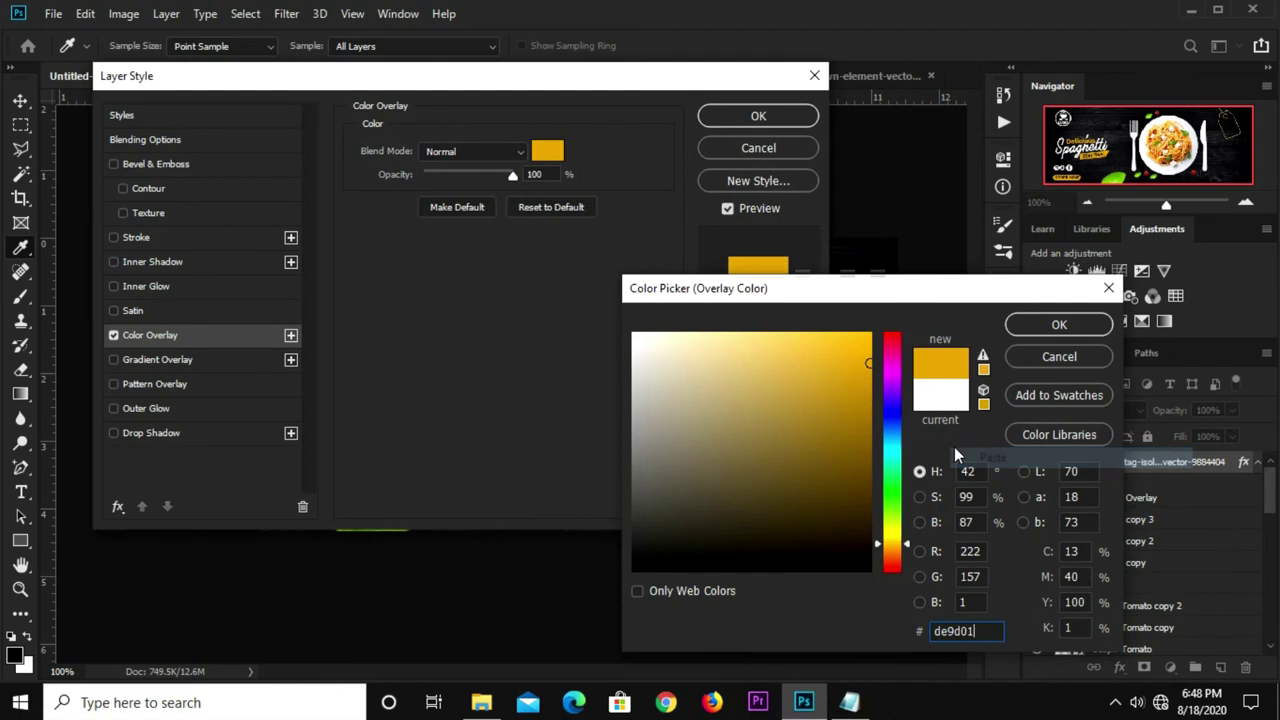
click(1030, 326)
click(758, 116)
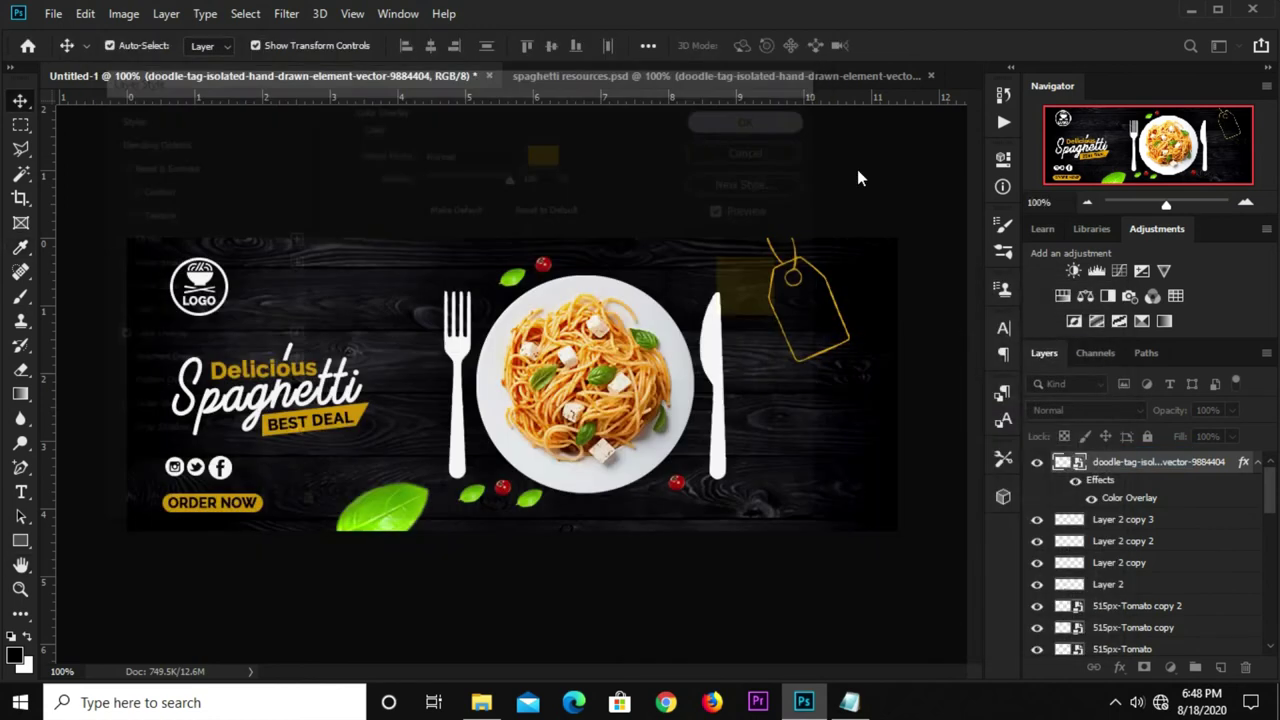
click(845, 185)
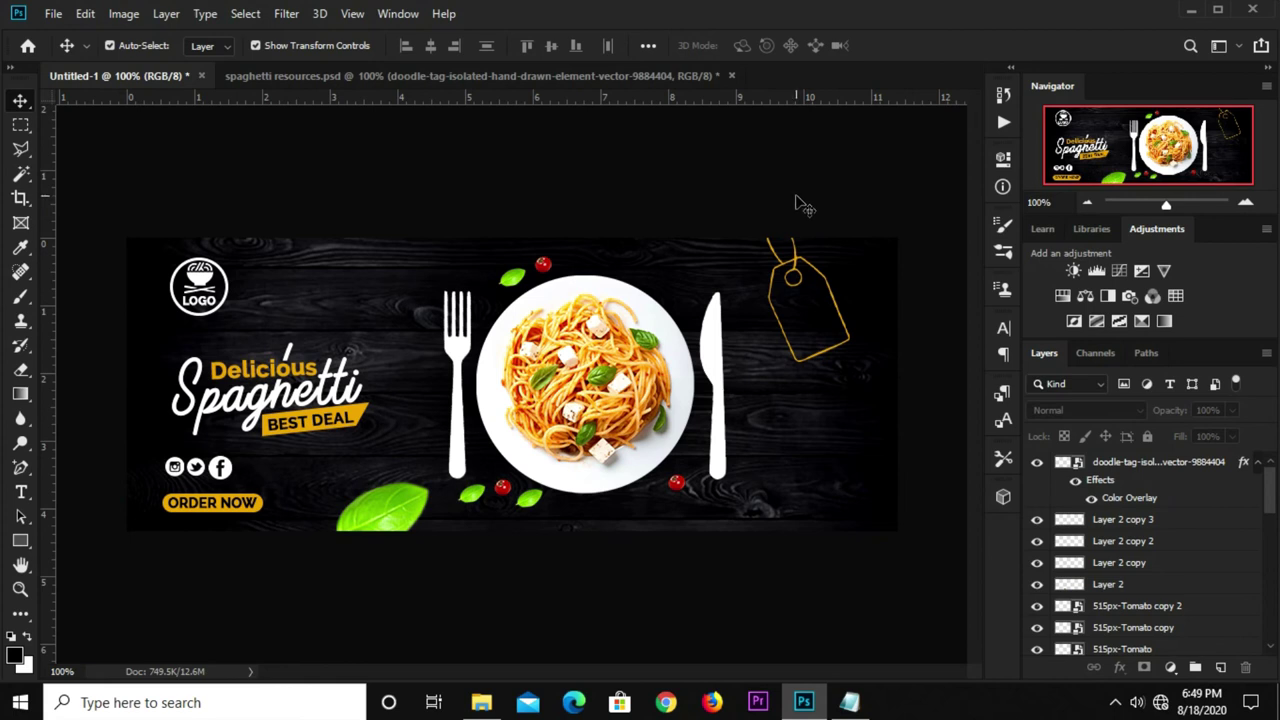
Add a '50%' text layer right of the knife, coloured with the banner's sampled yellow.
click(20, 492)
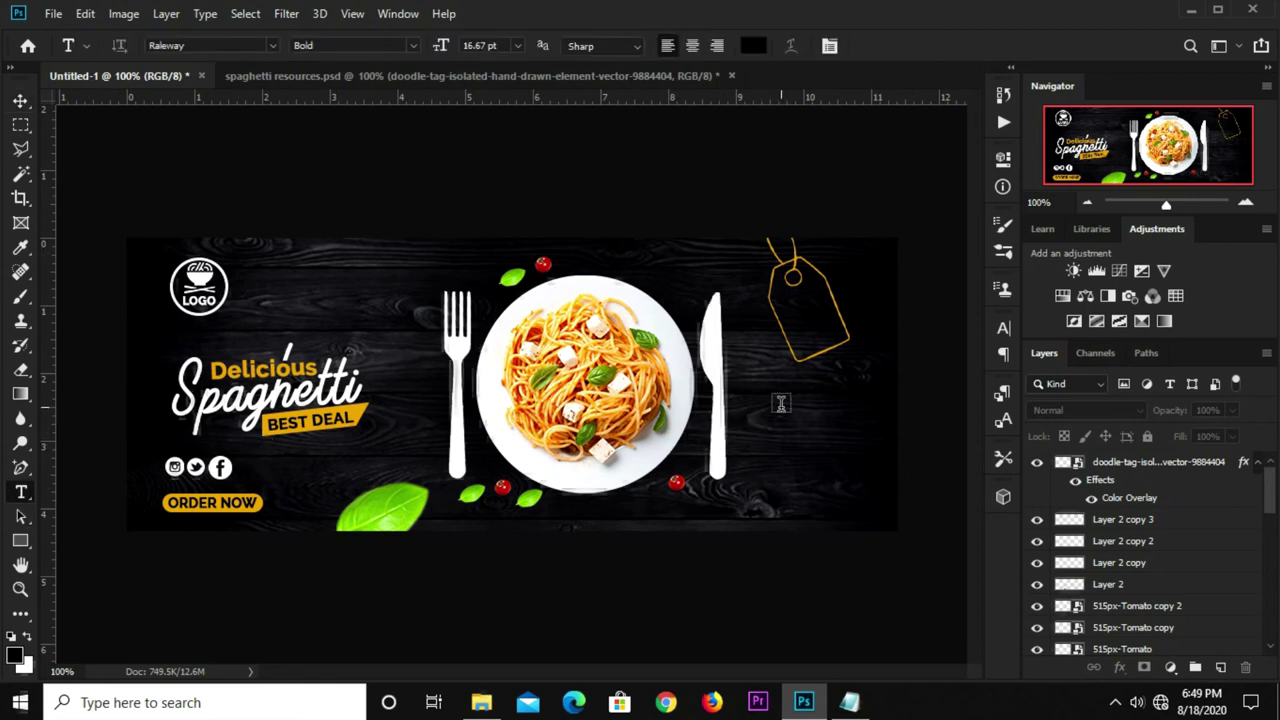
click(781, 403)
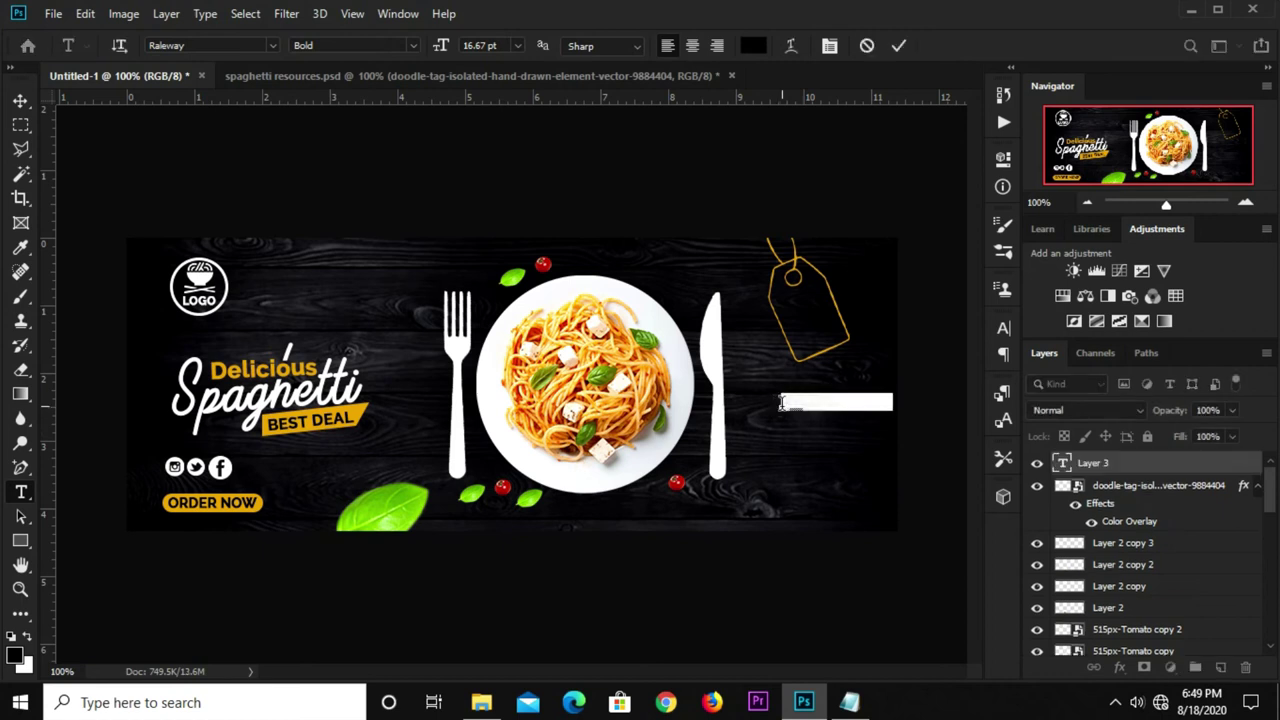
key(BackSpace)
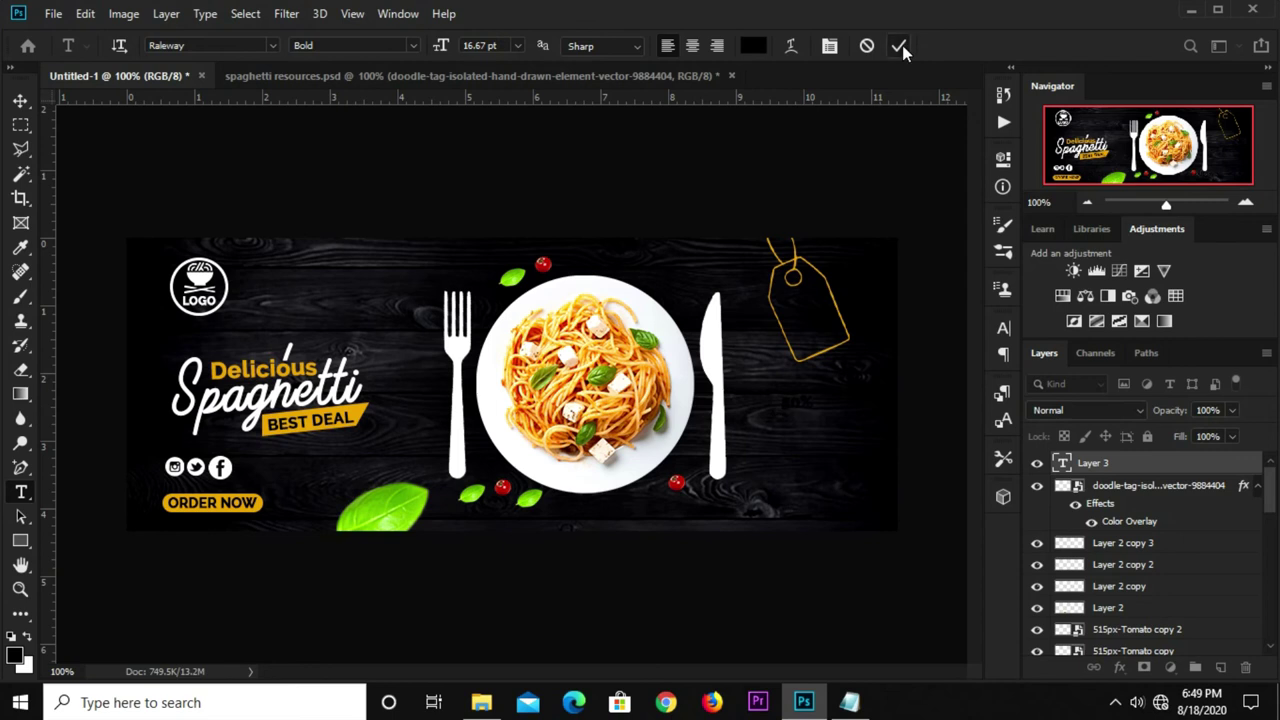
click(899, 47)
click(752, 46)
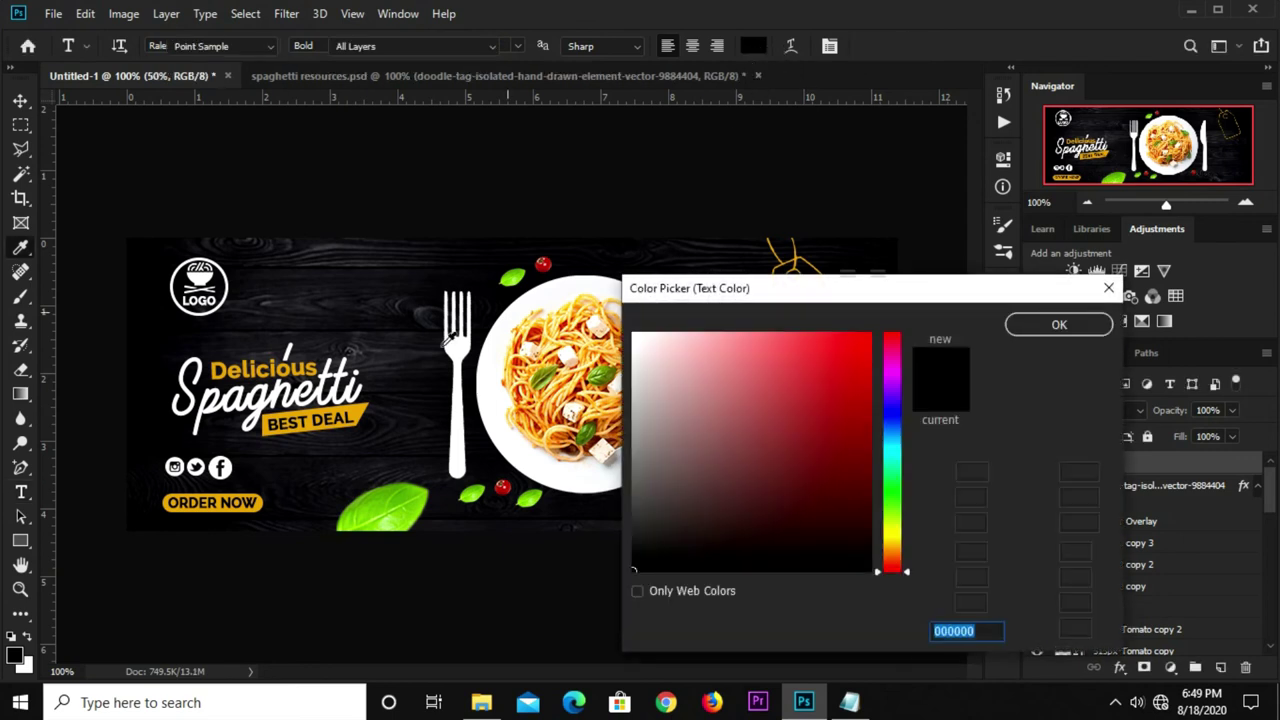
click(358, 410)
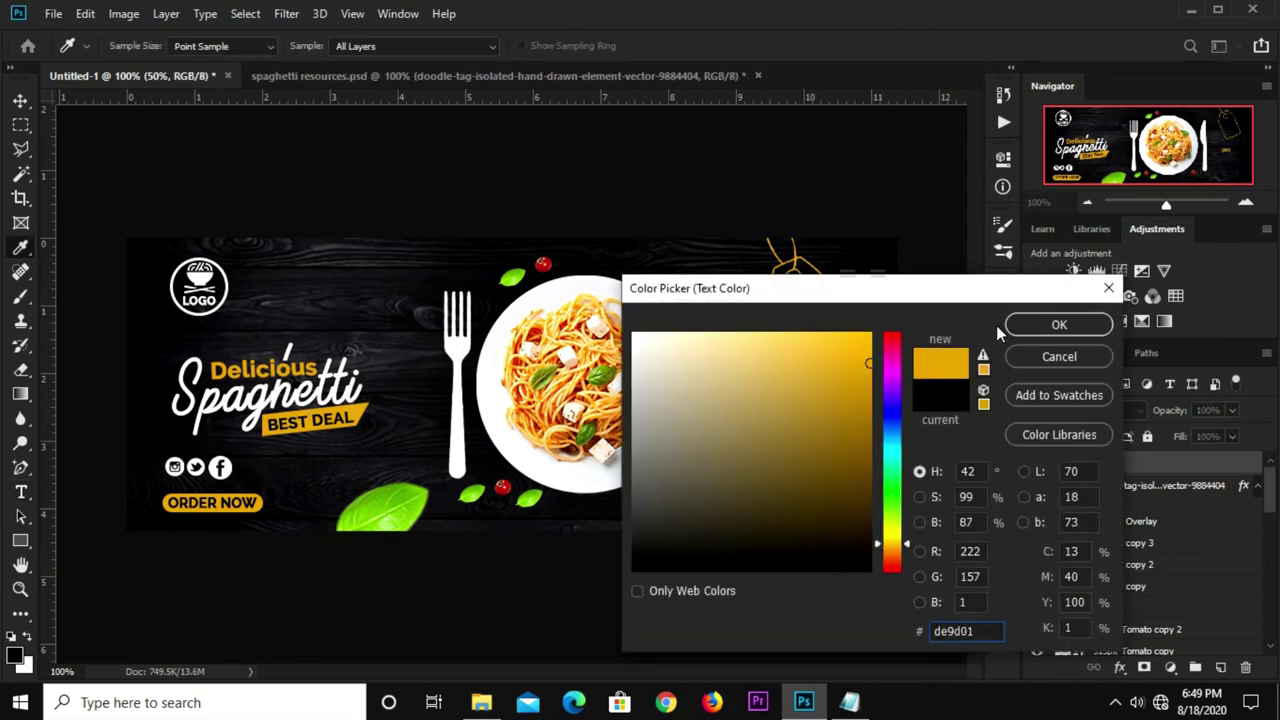
click(1045, 325)
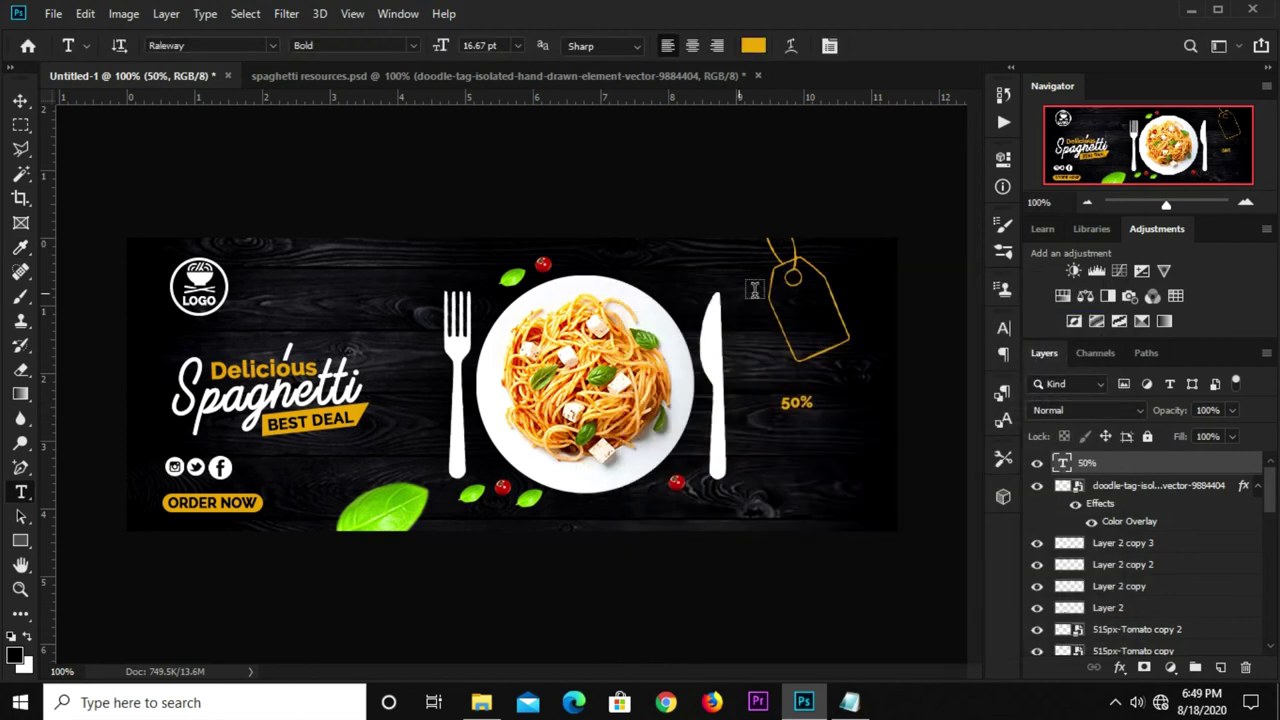
Set the 50% text to the Accidental Presidency font and move it toward the tag.
key(v)
click(1000, 329)
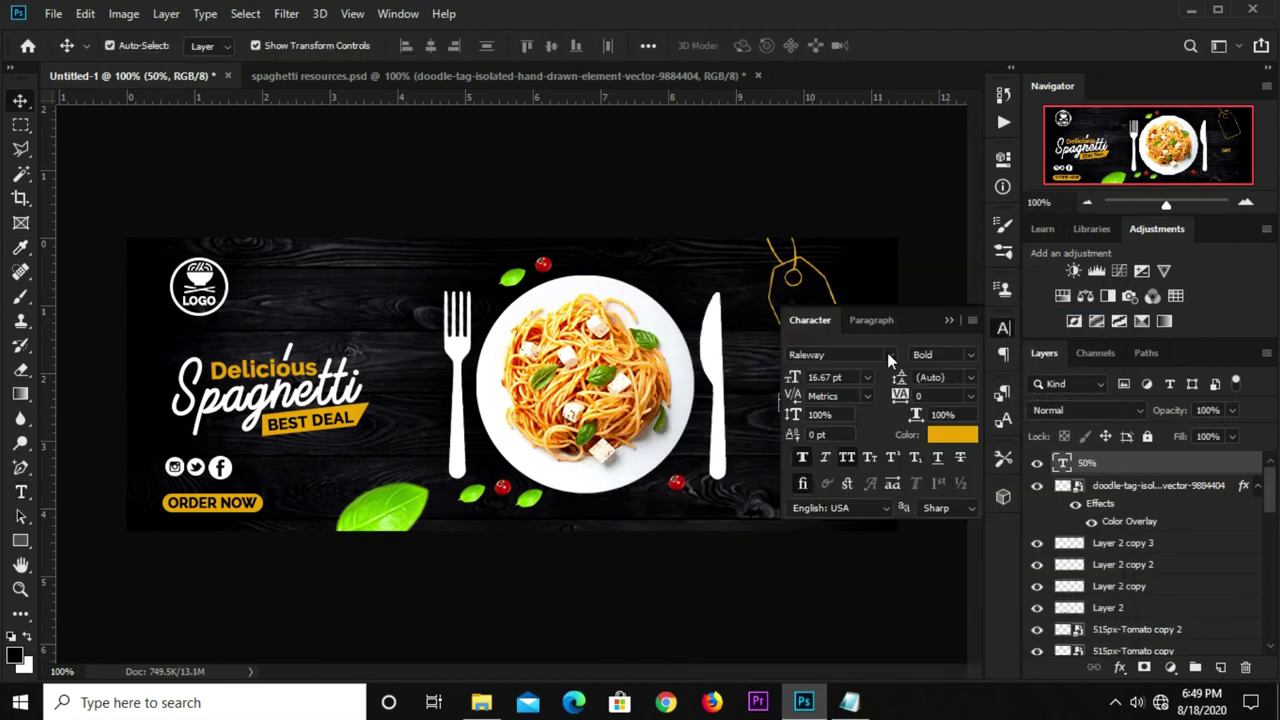
click(887, 352)
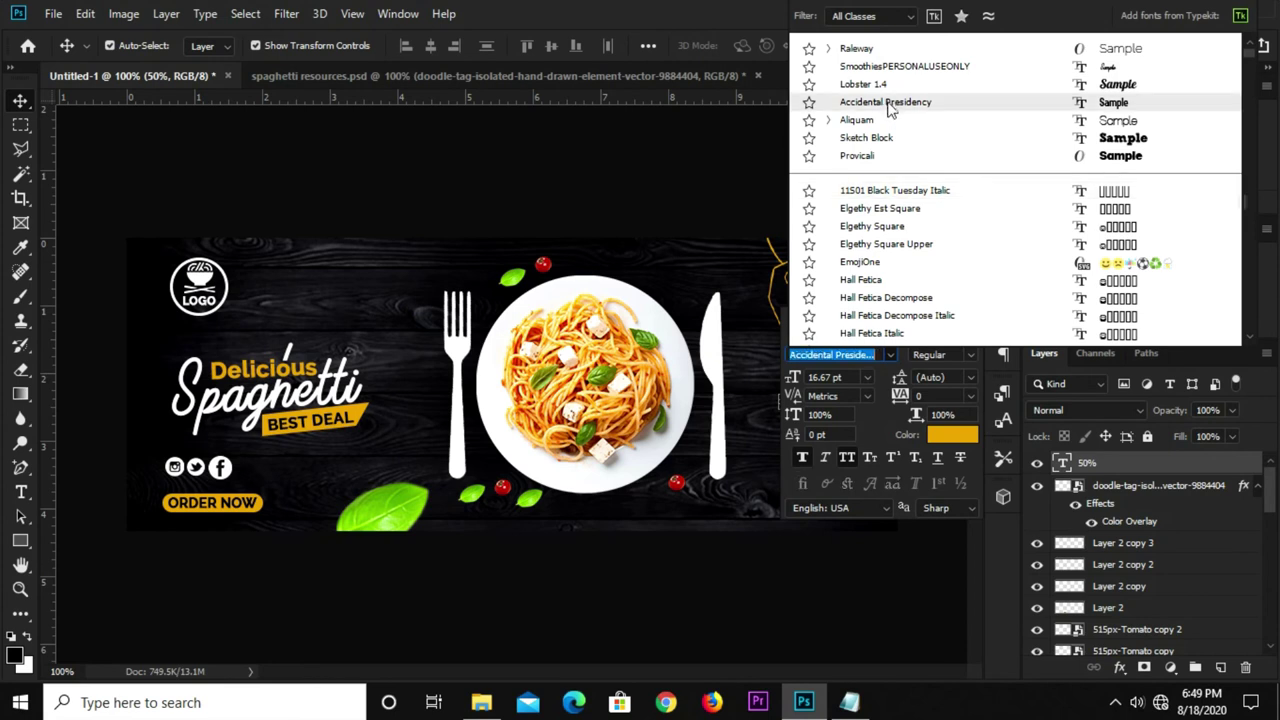
click(886, 103)
click(947, 322)
drag(806, 400, 880, 336)
key(ctrl+t)
Tilt the 50% to -26.90° at 233.80% on the tag and place a copy just below it.
drag(828, 368, 816, 325)
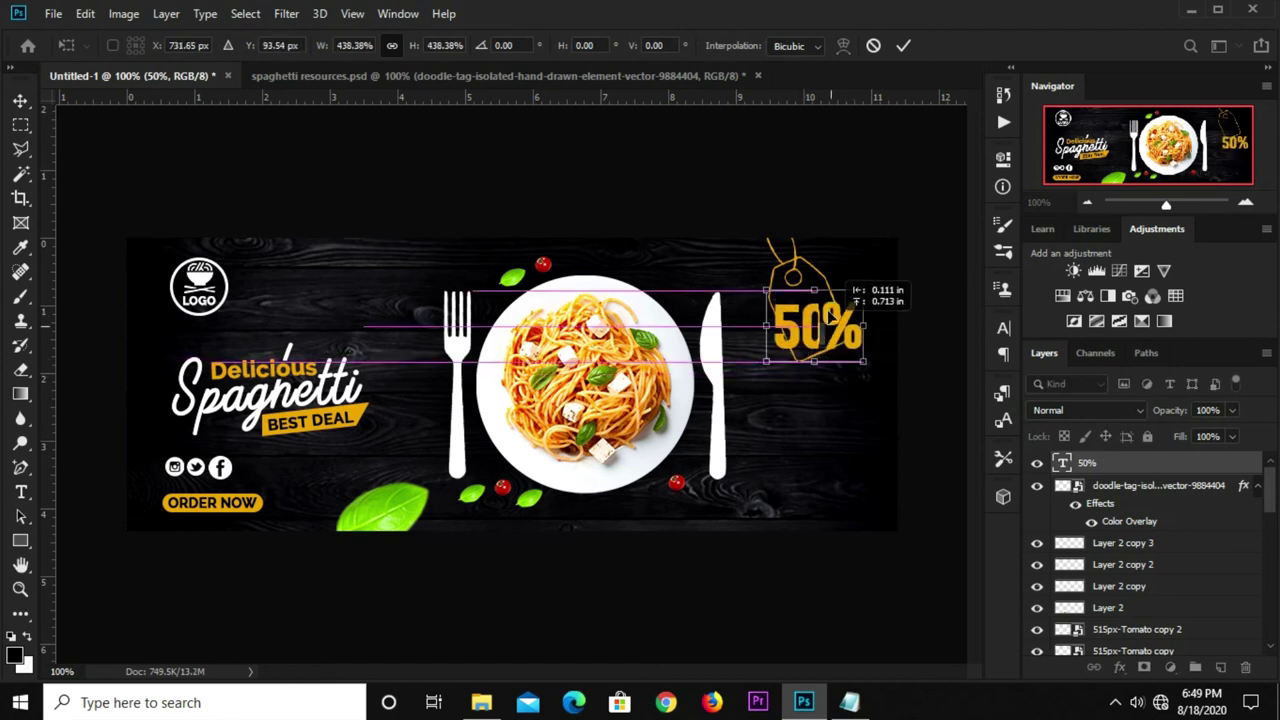
mouse_move(862, 277)
mouse_down()
mouse_move(850, 320)
mouse_move(775, 358)
mouse_up()
drag(856, 284, 850, 277)
mouse_move(778, 340)
mouse_down()
mouse_move(787, 333)
mouse_move(773, 347)
mouse_up()
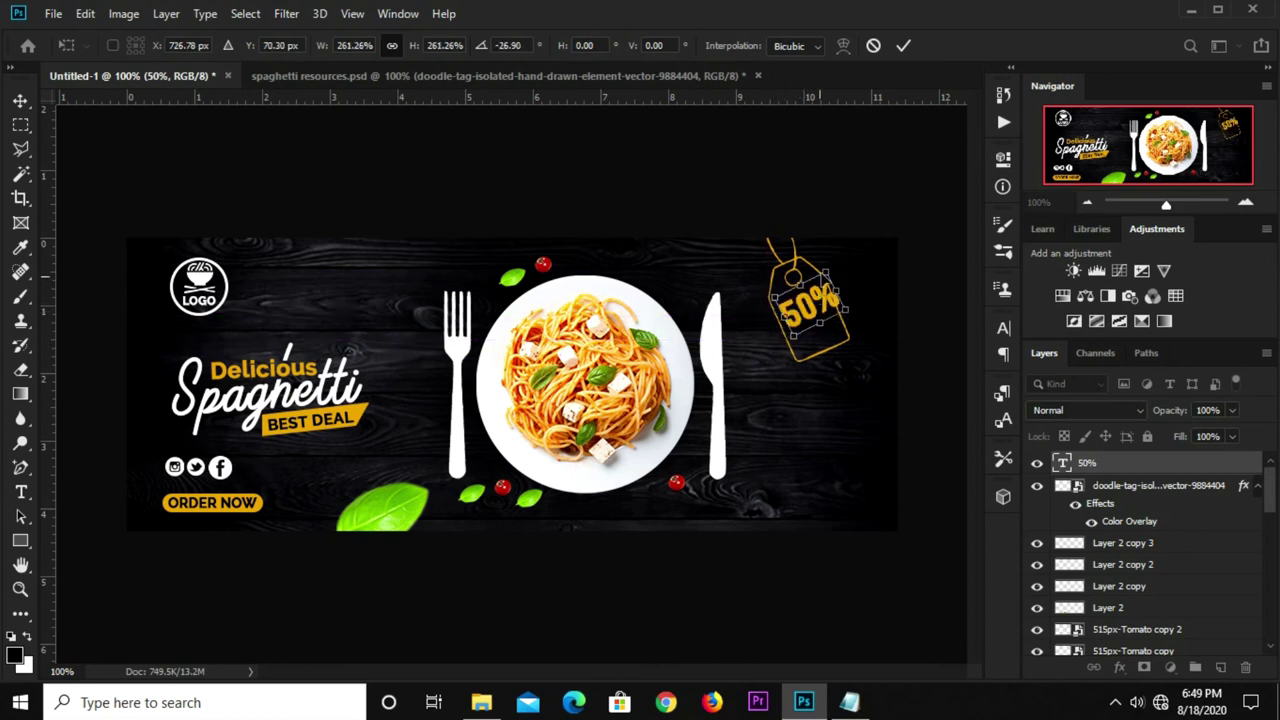
drag(828, 274, 822, 277)
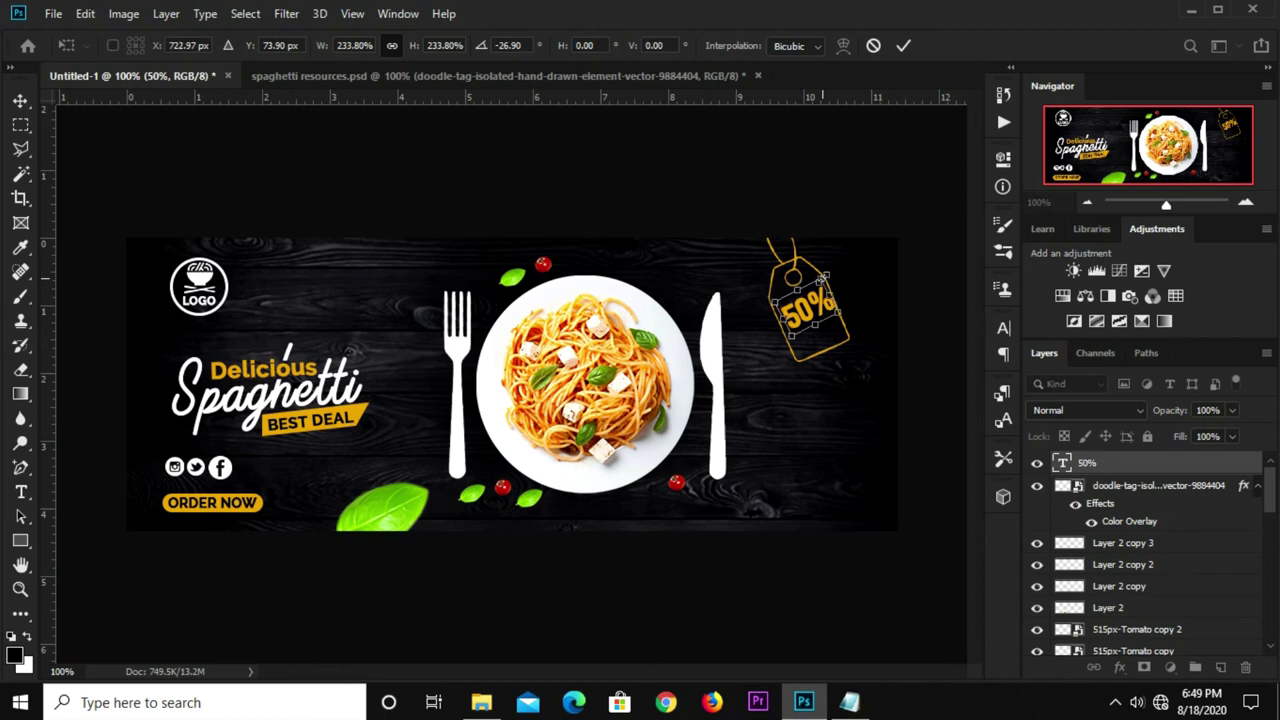
key(Return)
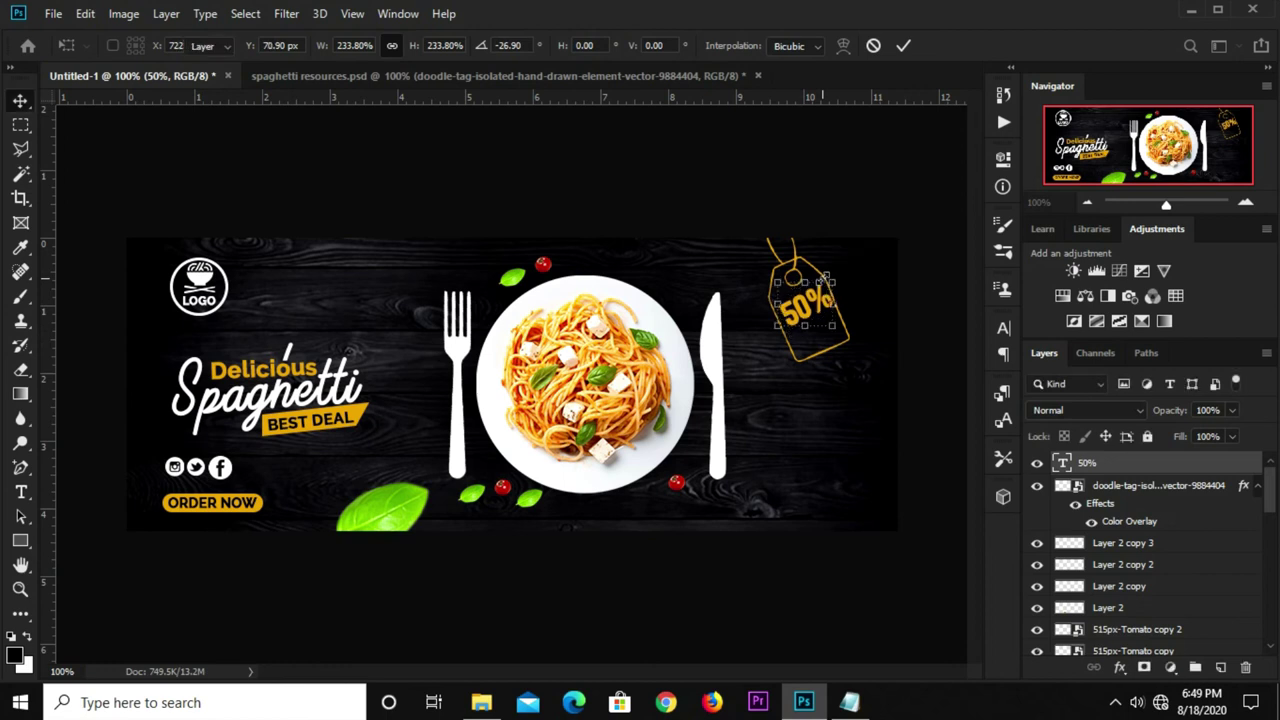
click(815, 310)
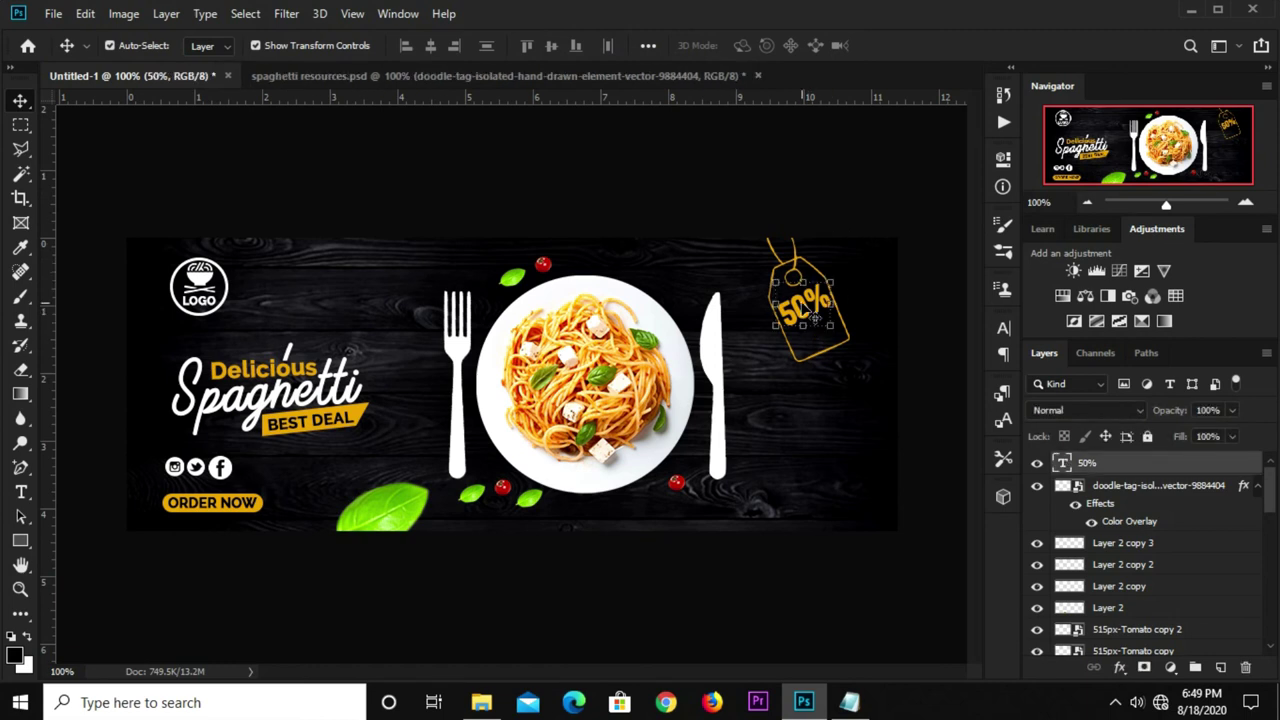
drag(812, 303, 817, 330)
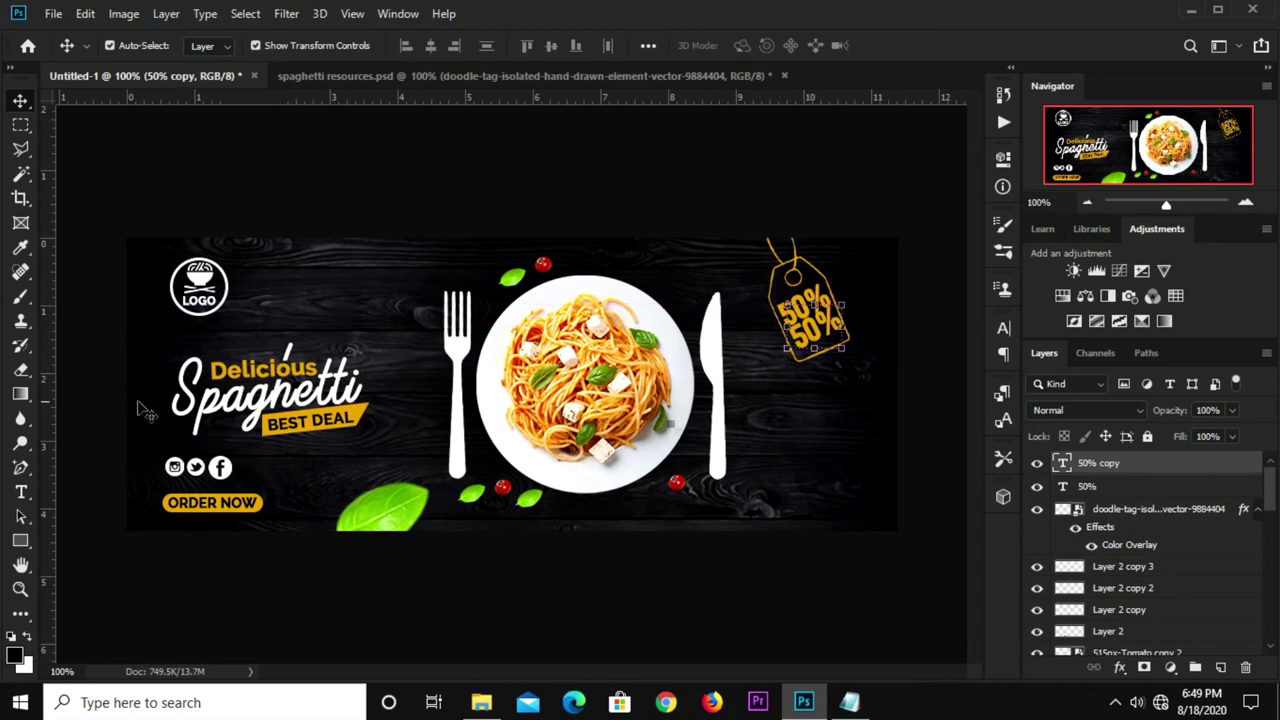
Retype the lower copy as 'OFF' and nudge it into place on the tag.
right_click(14, 494)
click(59, 487)
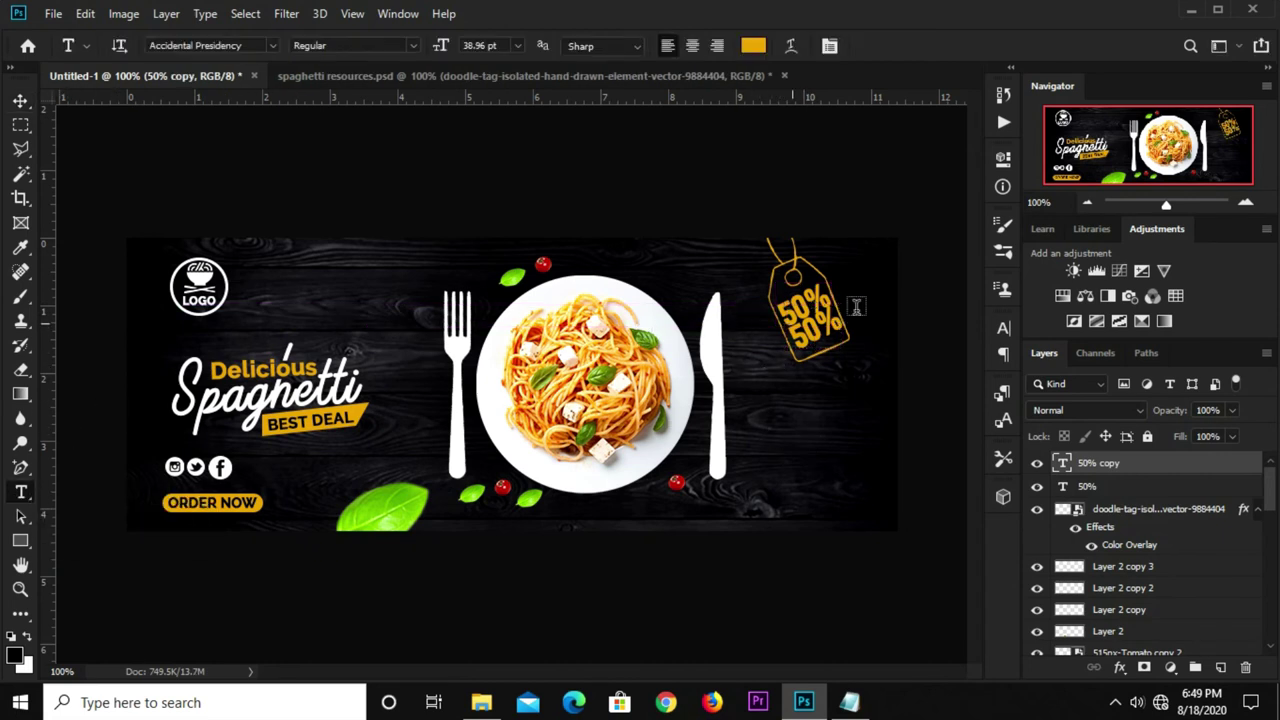
double_click(806, 343)
text(50)
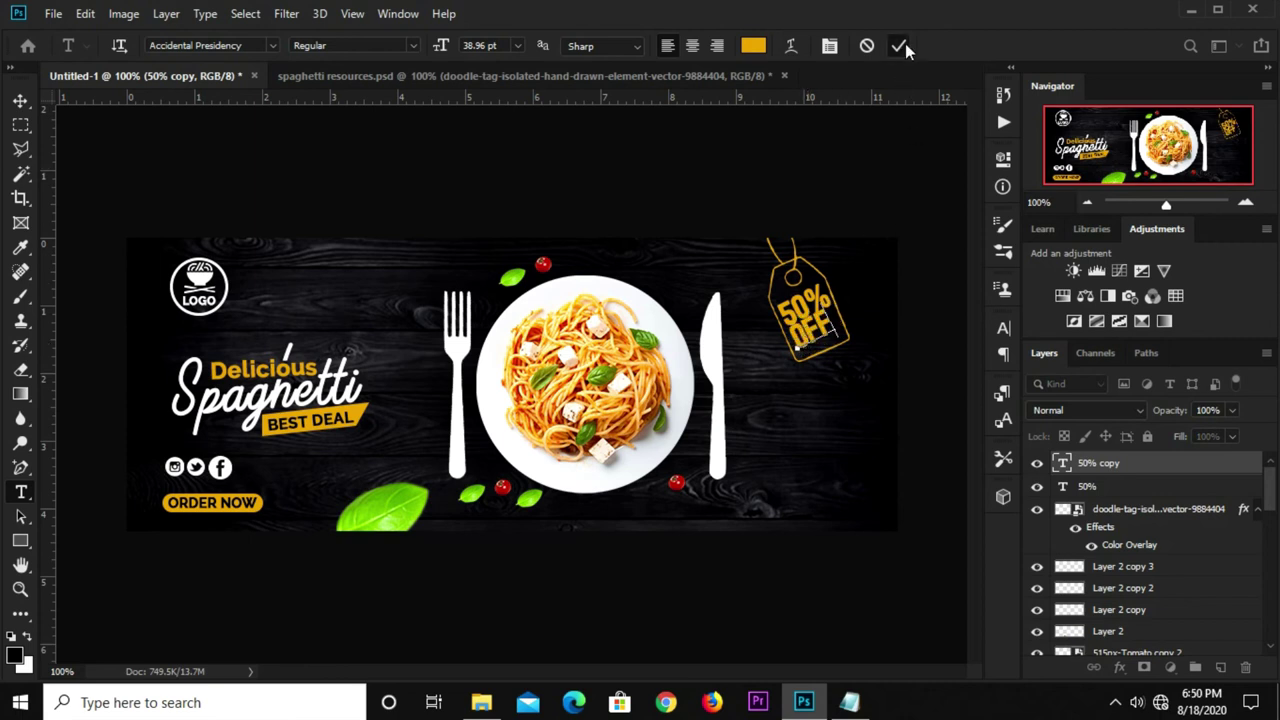
click(900, 45)
key(v)
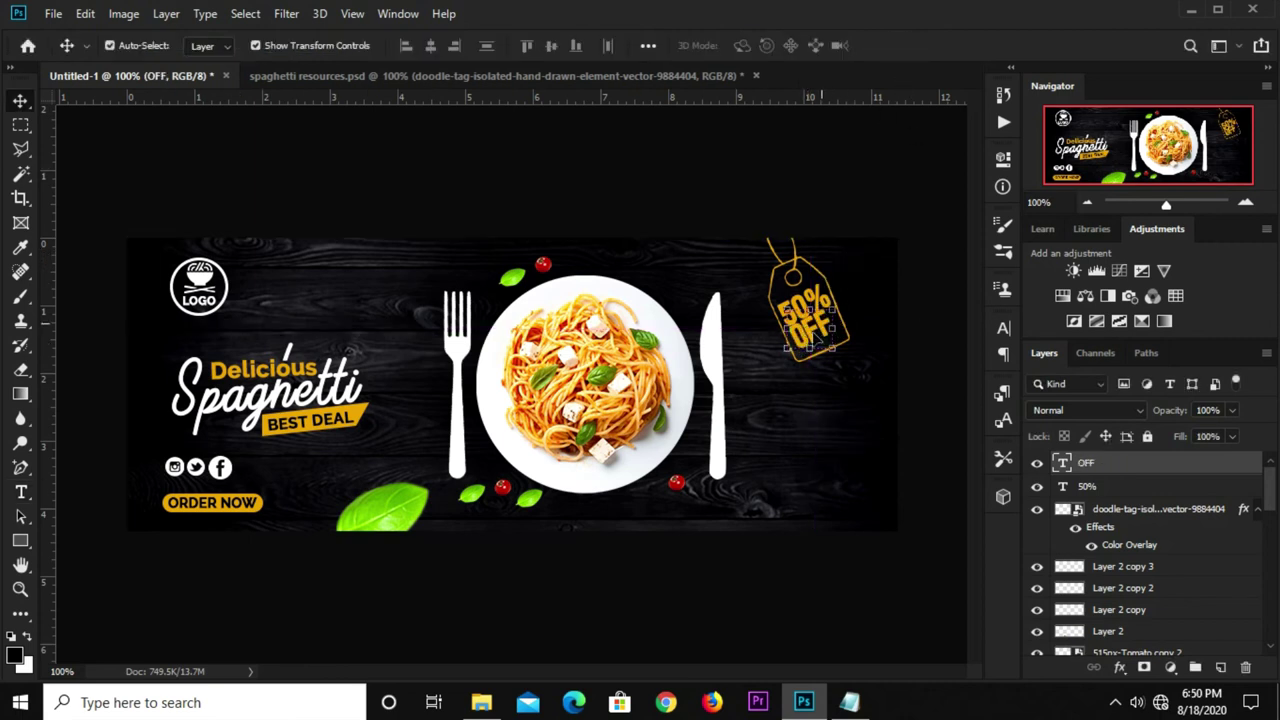
drag(812, 336, 819, 339)
key(Left)
key(Left)
key(Left)
key(Left)
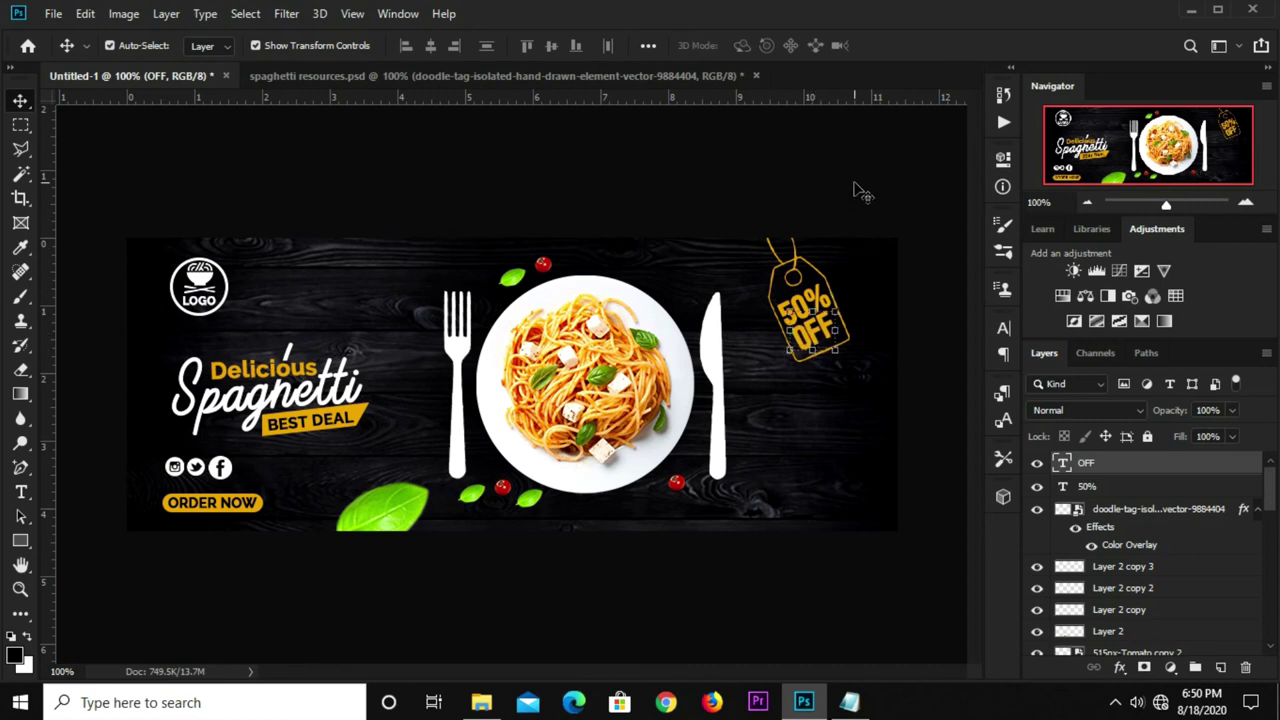
click(860, 192)
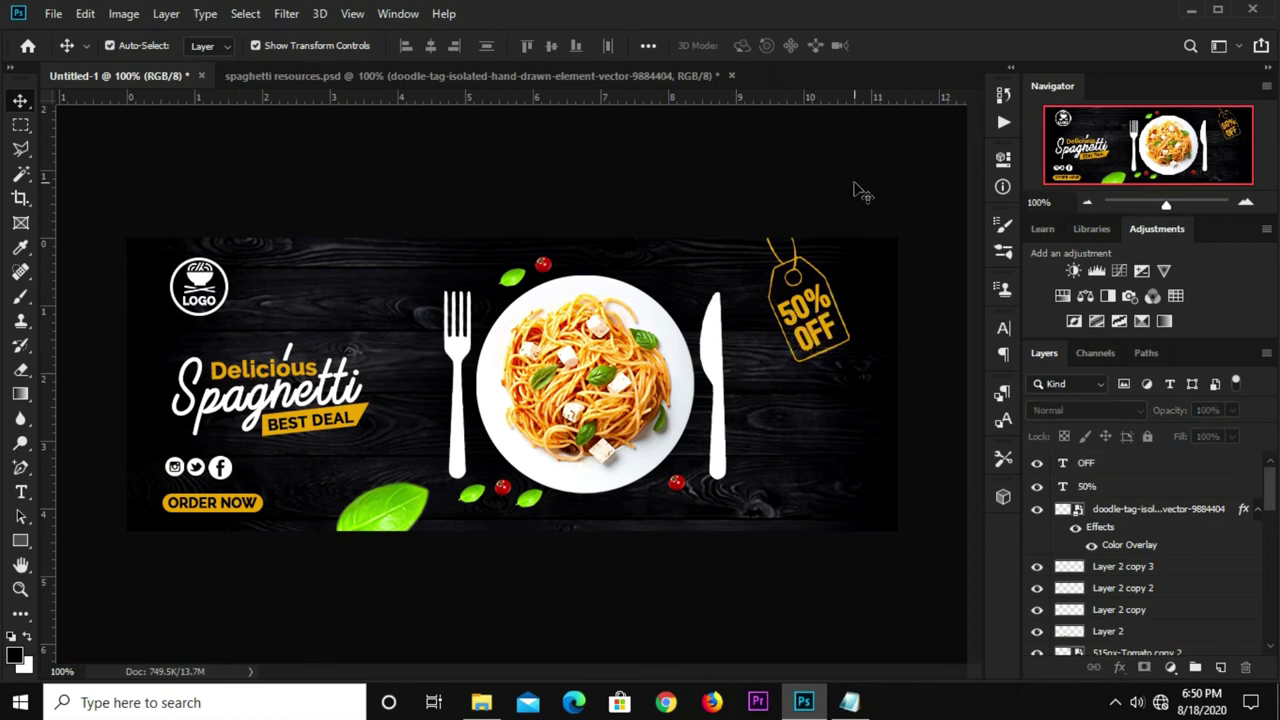
Scale 50% and OFF together to 87.93% so they fit inside the tag.
click(1108, 487)
shift+click(1080, 463)
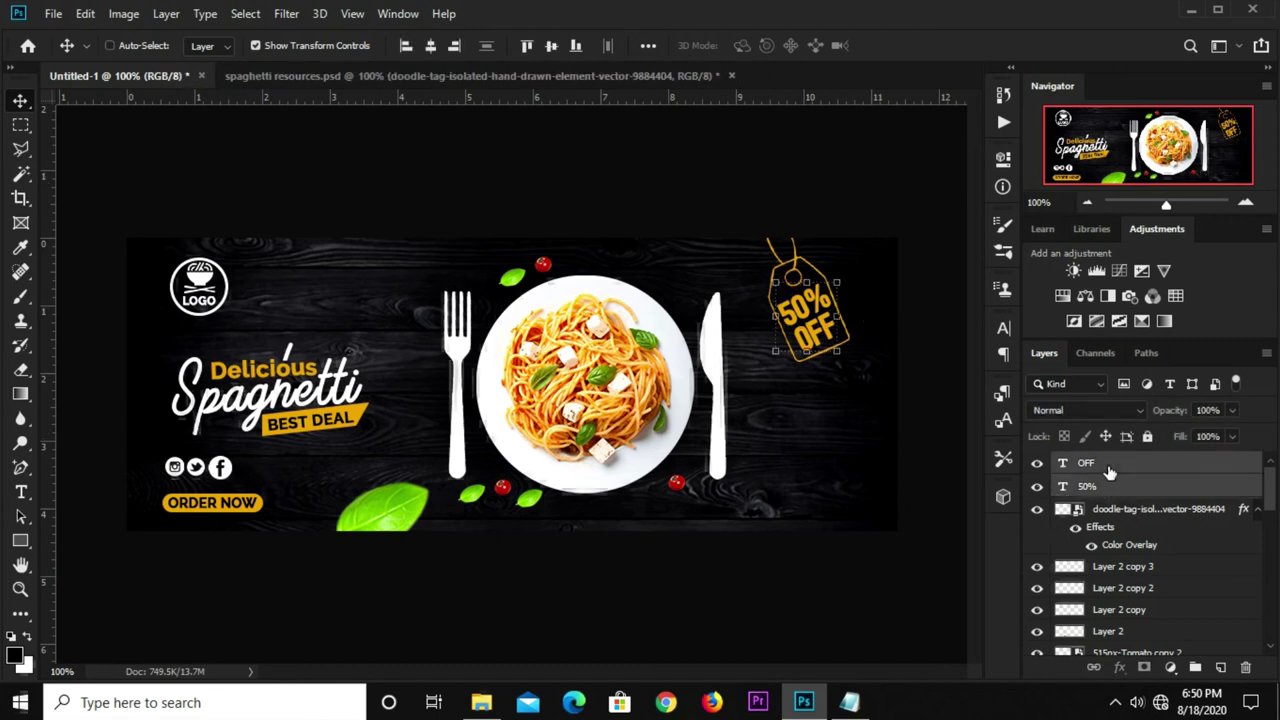
key(ctrl+t)
drag(835, 280, 831, 290)
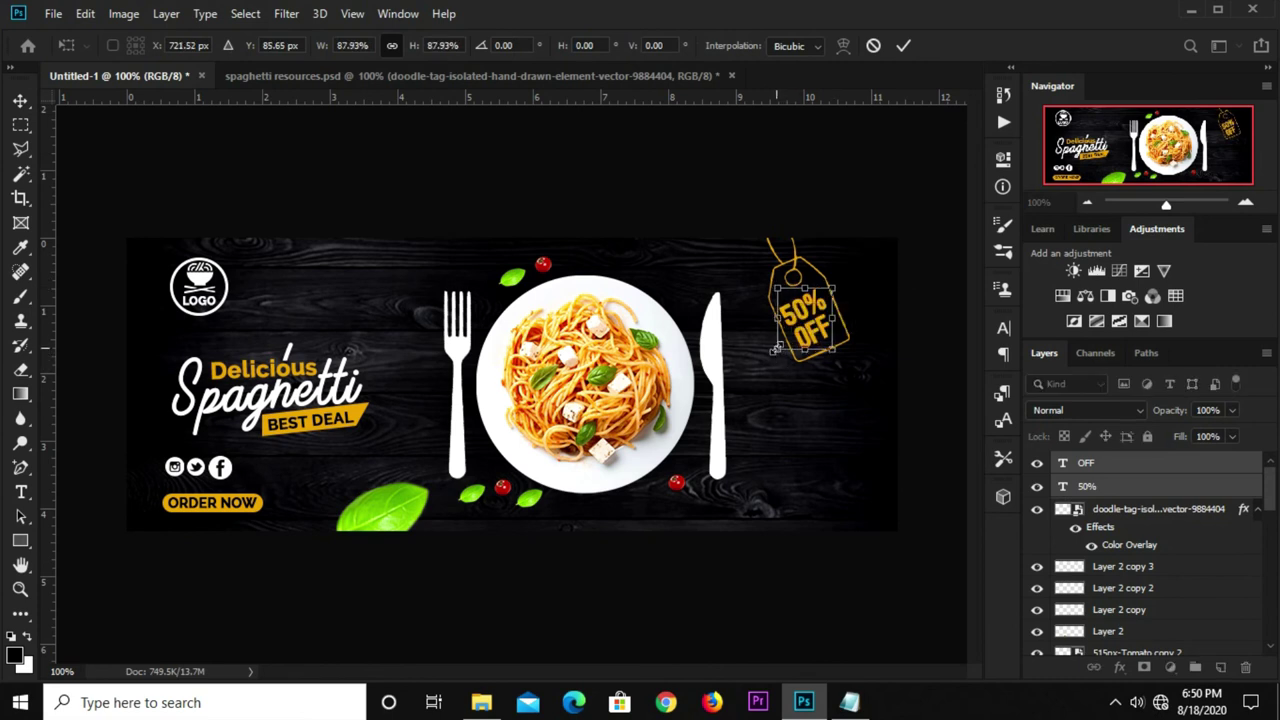
key(Up)
key(Up)
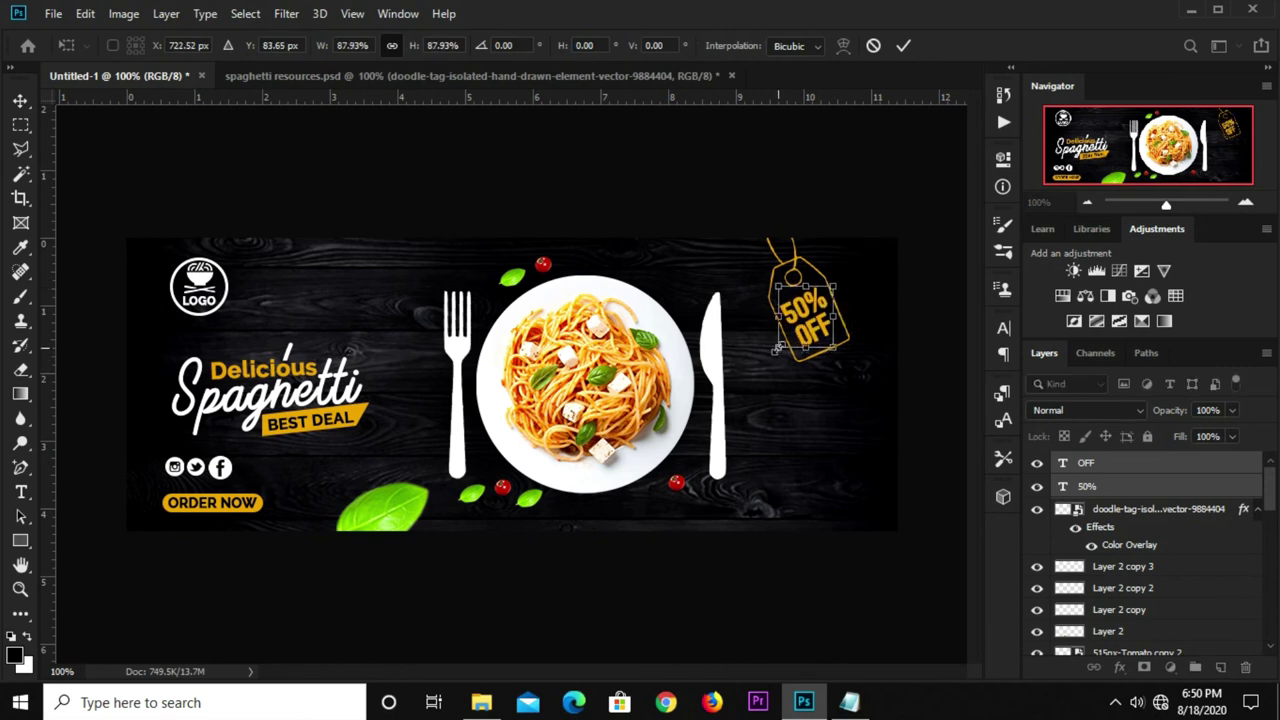
key(Return)
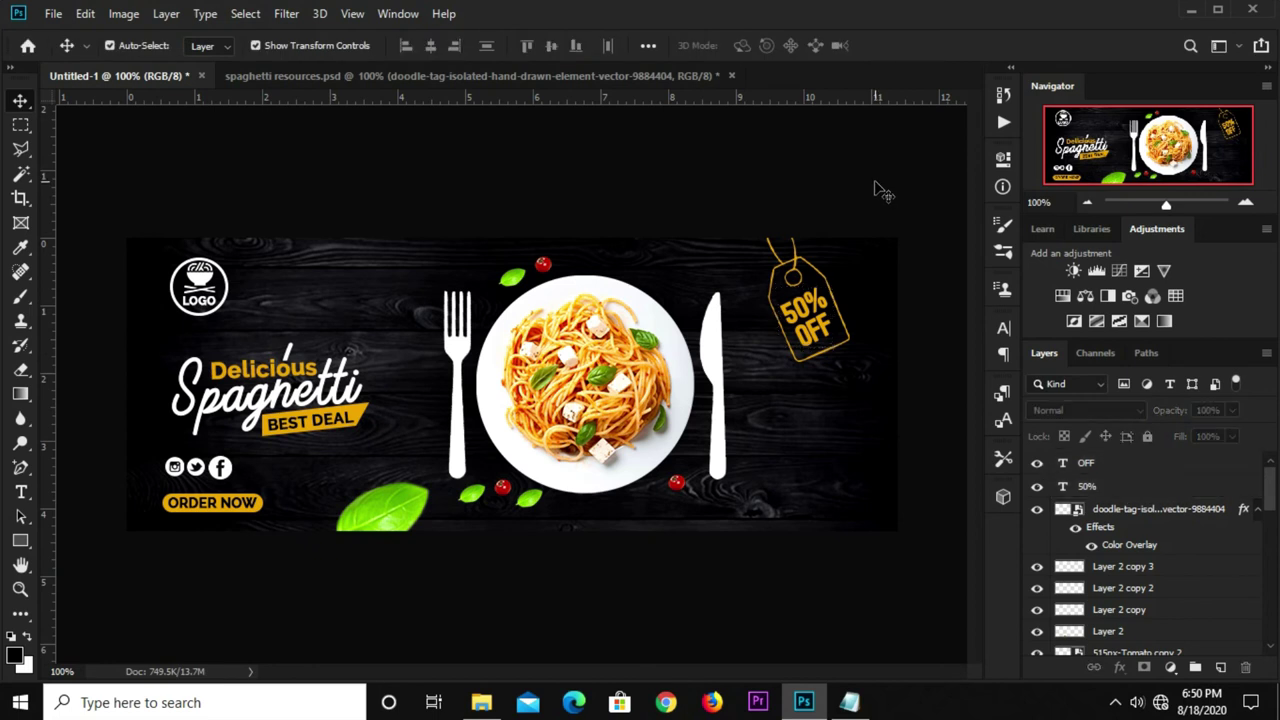
Bring the white telephone icon into the banner's lower-right corner, shrunk to 43.61%.
click(560, 76)
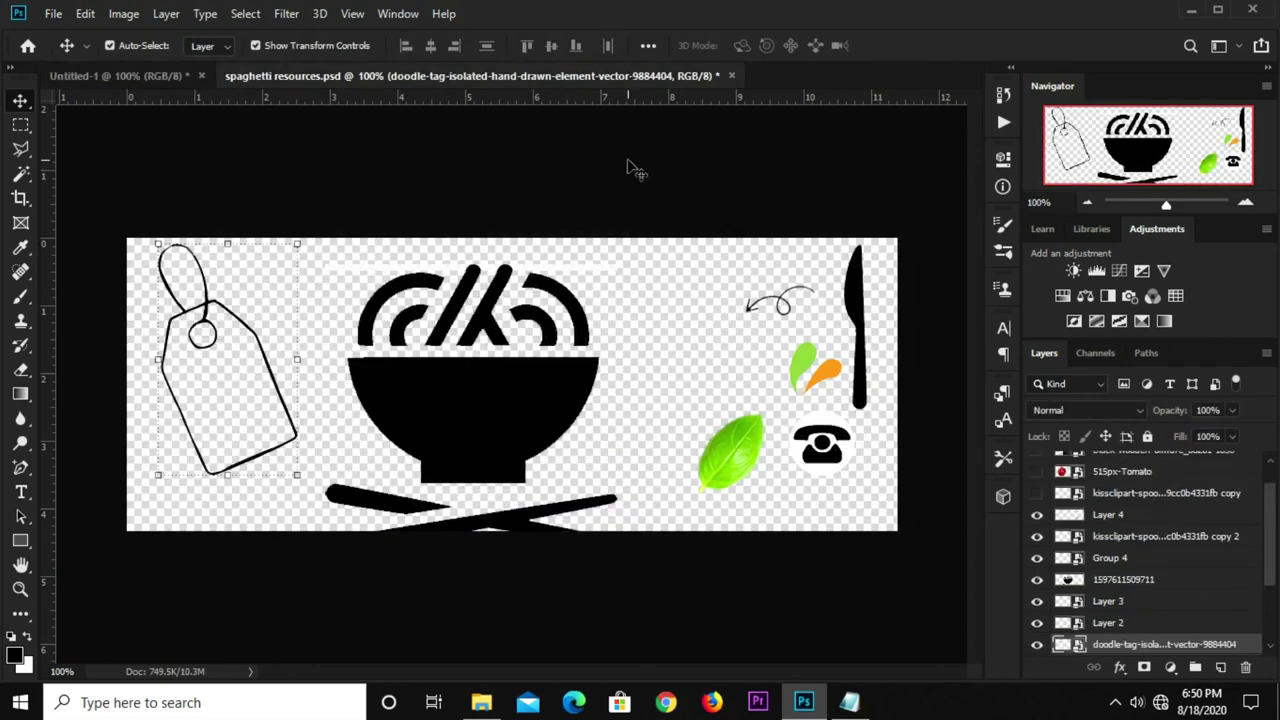
click(822, 463)
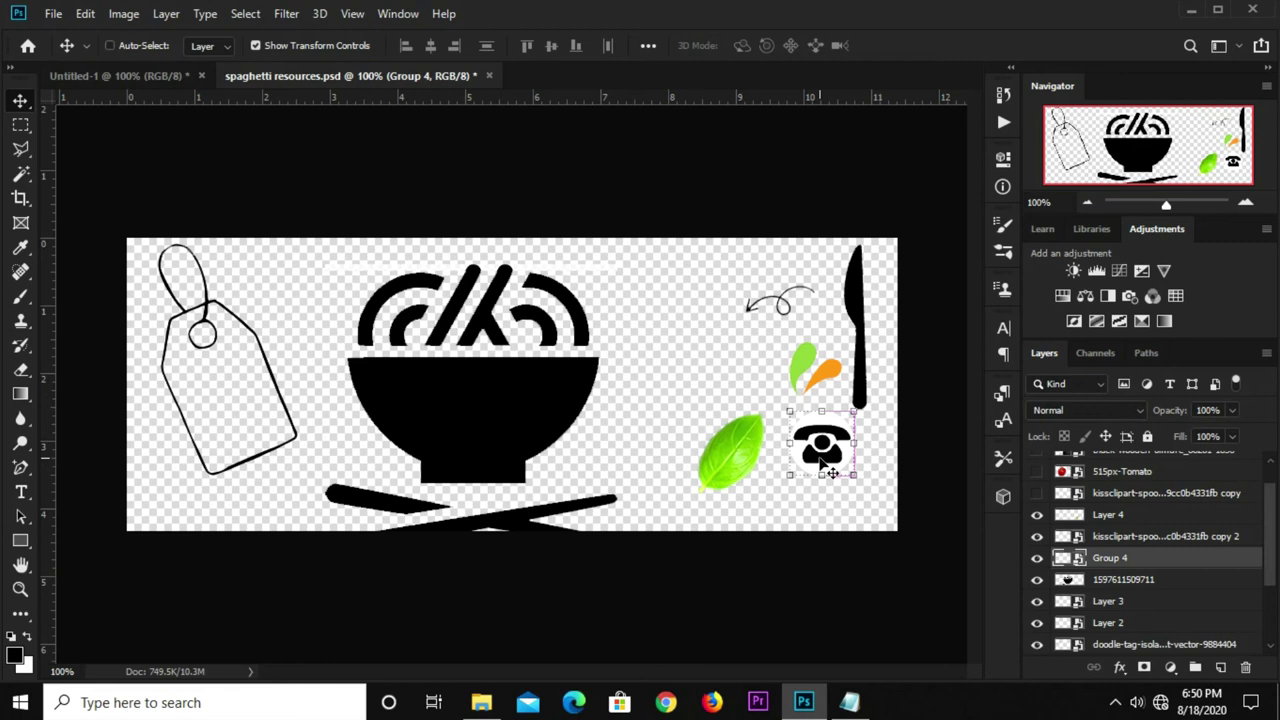
mouse_move(129, 82)
mouse_down()
mouse_move(512, 385)
mouse_move(856, 497)
mouse_move(841, 497)
mouse_up()
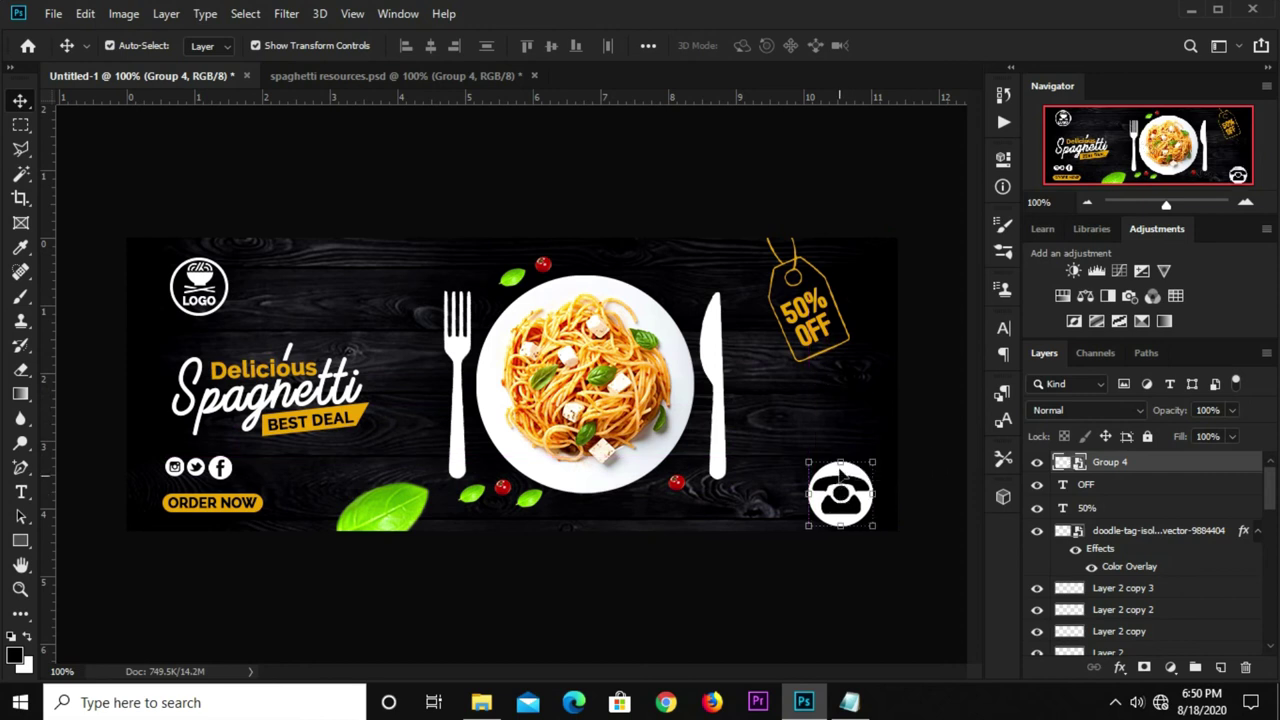
key(ctrl+t)
mouse_move(861, 455)
mouse_down()
mouse_move(864, 513)
mouse_move(863, 502)
mouse_up()
key(Return)
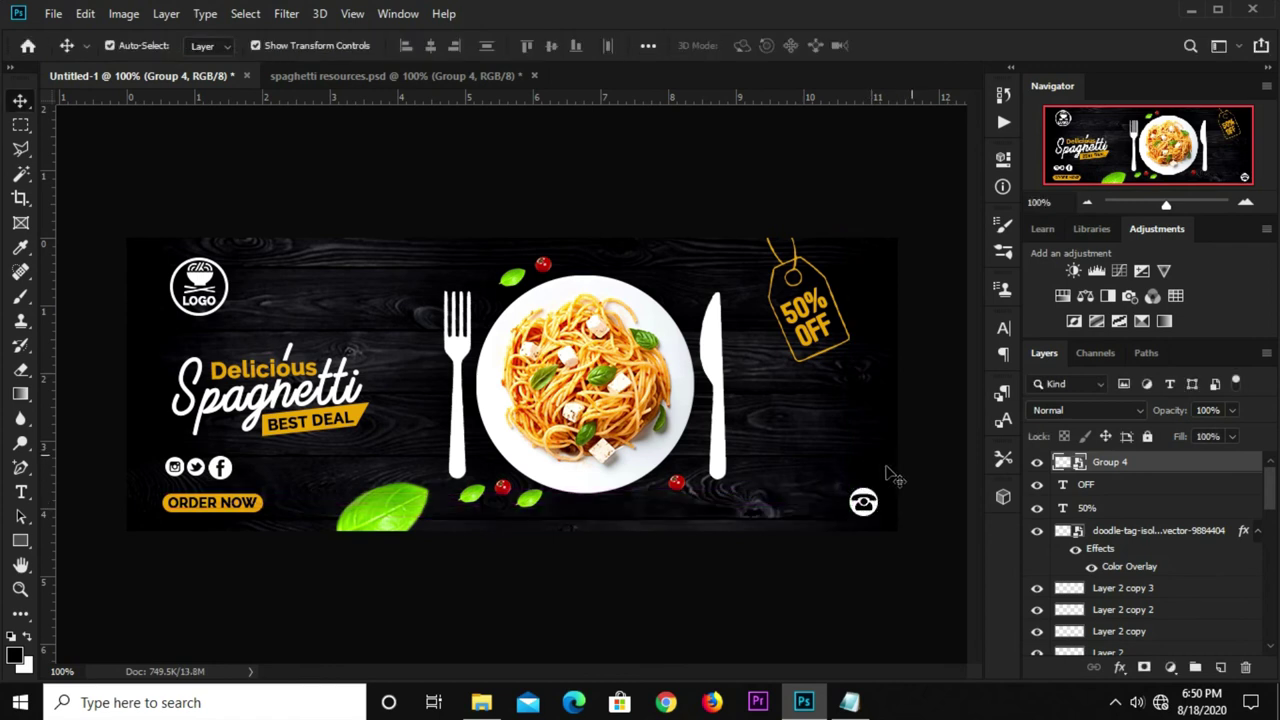
click(893, 477)
click(205, 510)
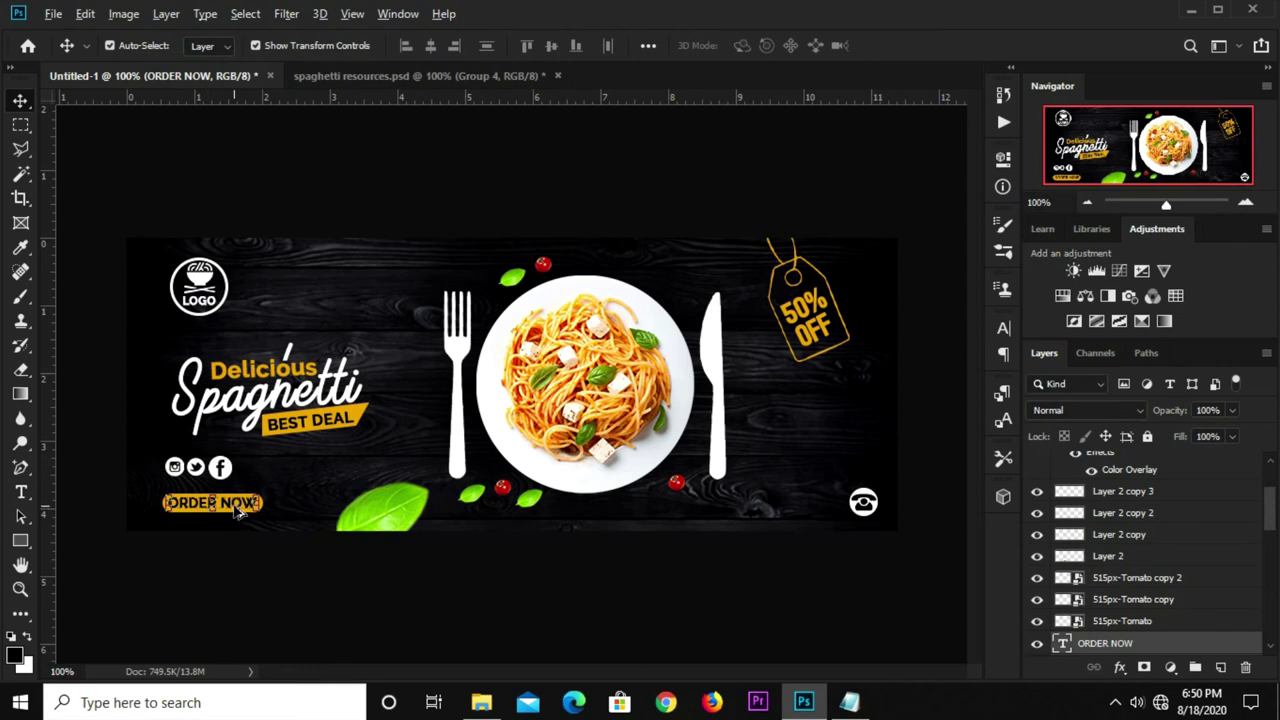
Place a copy of ORDER NOW beside the phone icon and colour it golden #de9d01.
drag(240, 510, 812, 494)
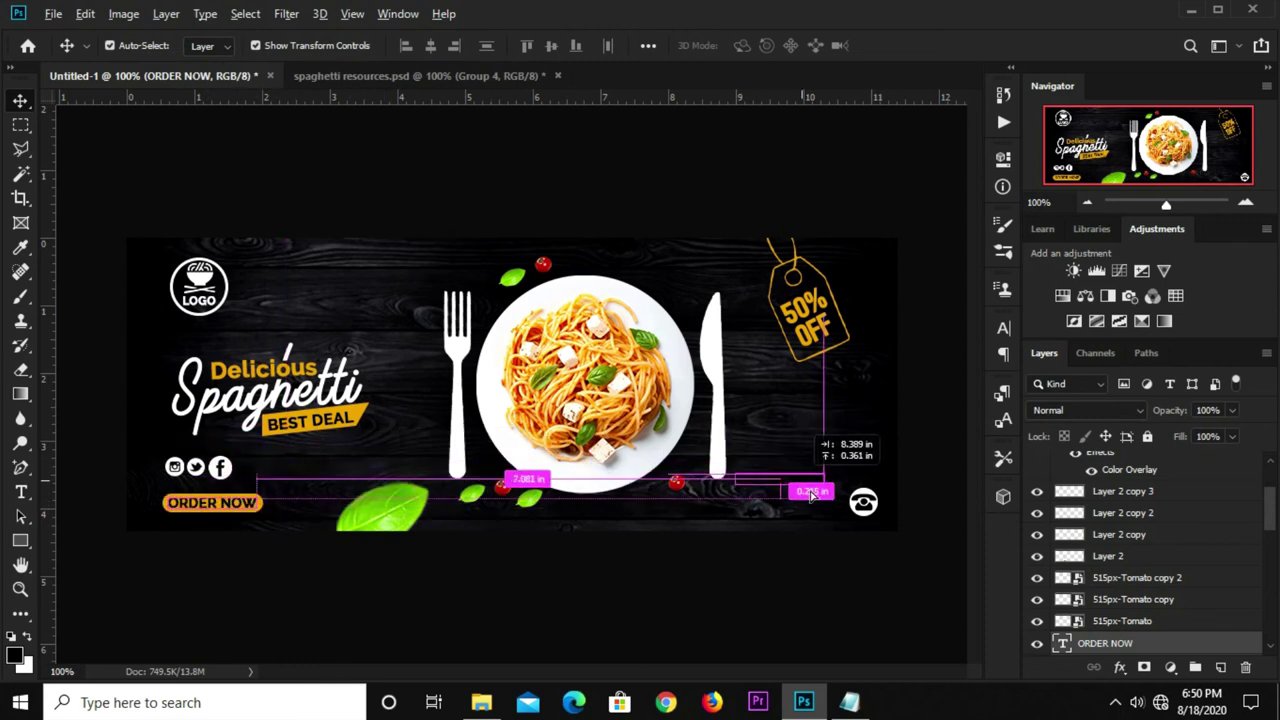
drag(812, 494, 802, 494)
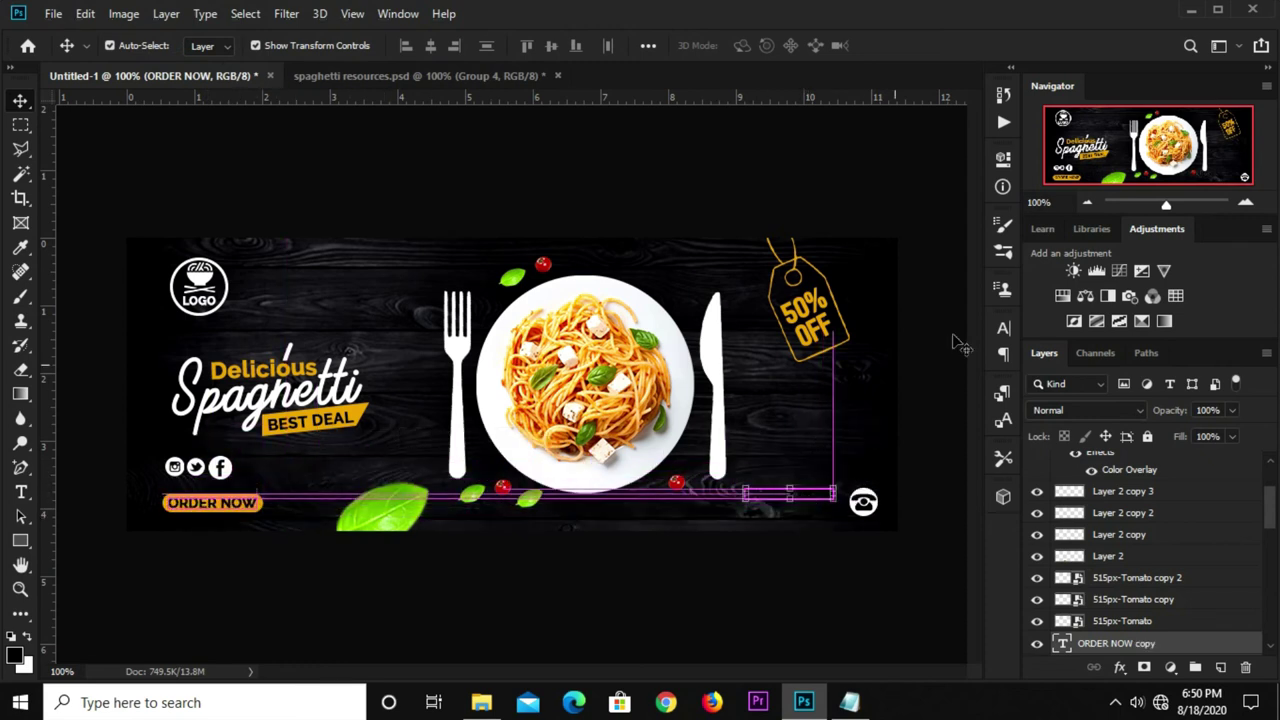
click(1004, 328)
click(937, 437)
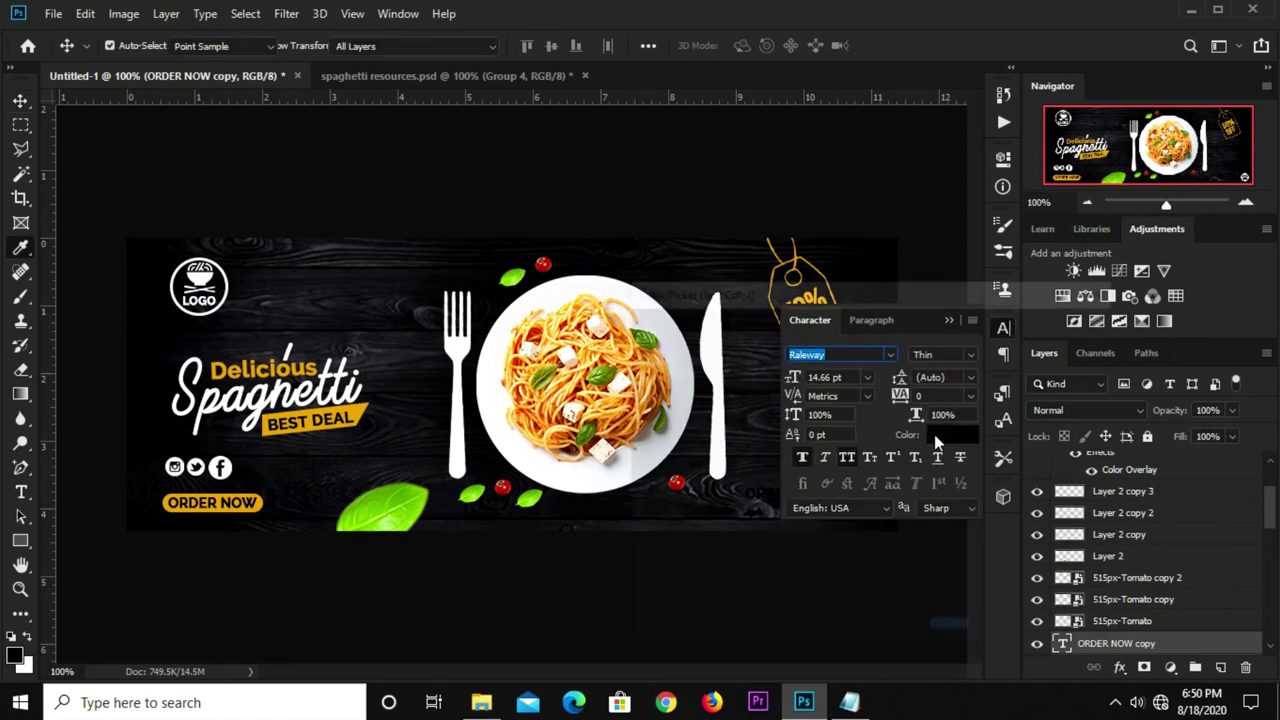
click(357, 408)
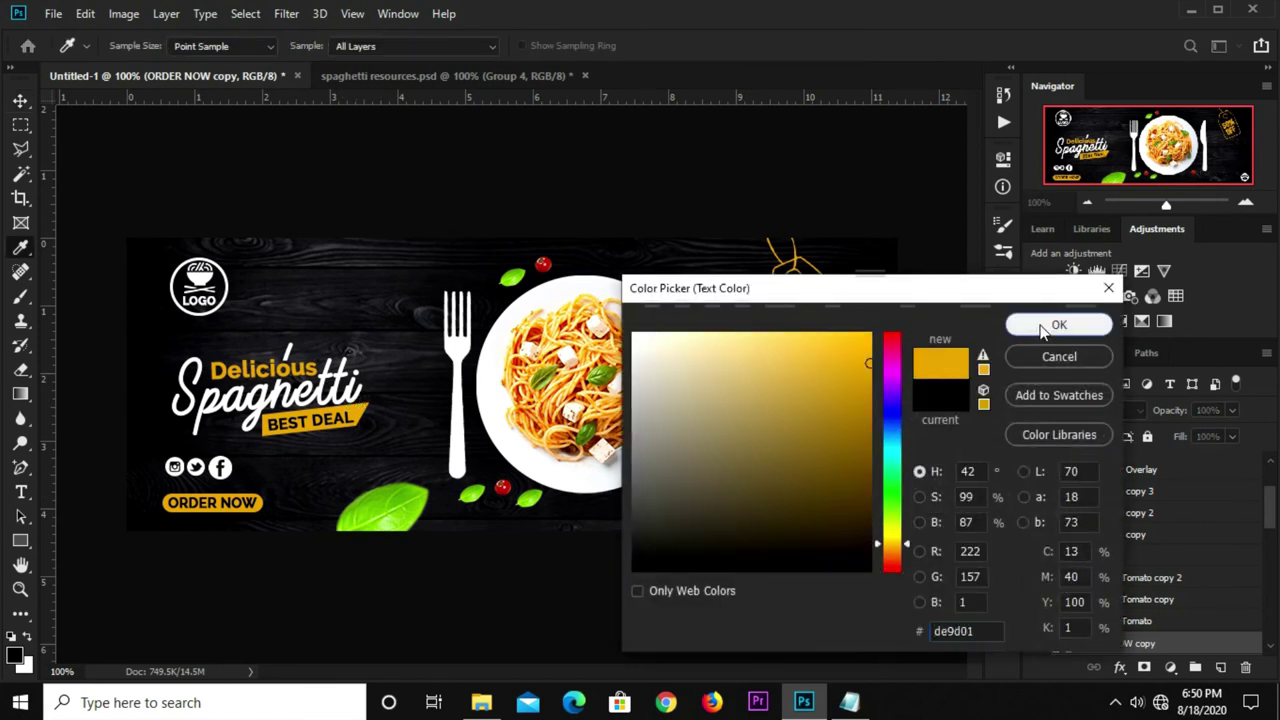
click(1100, 325)
click(949, 320)
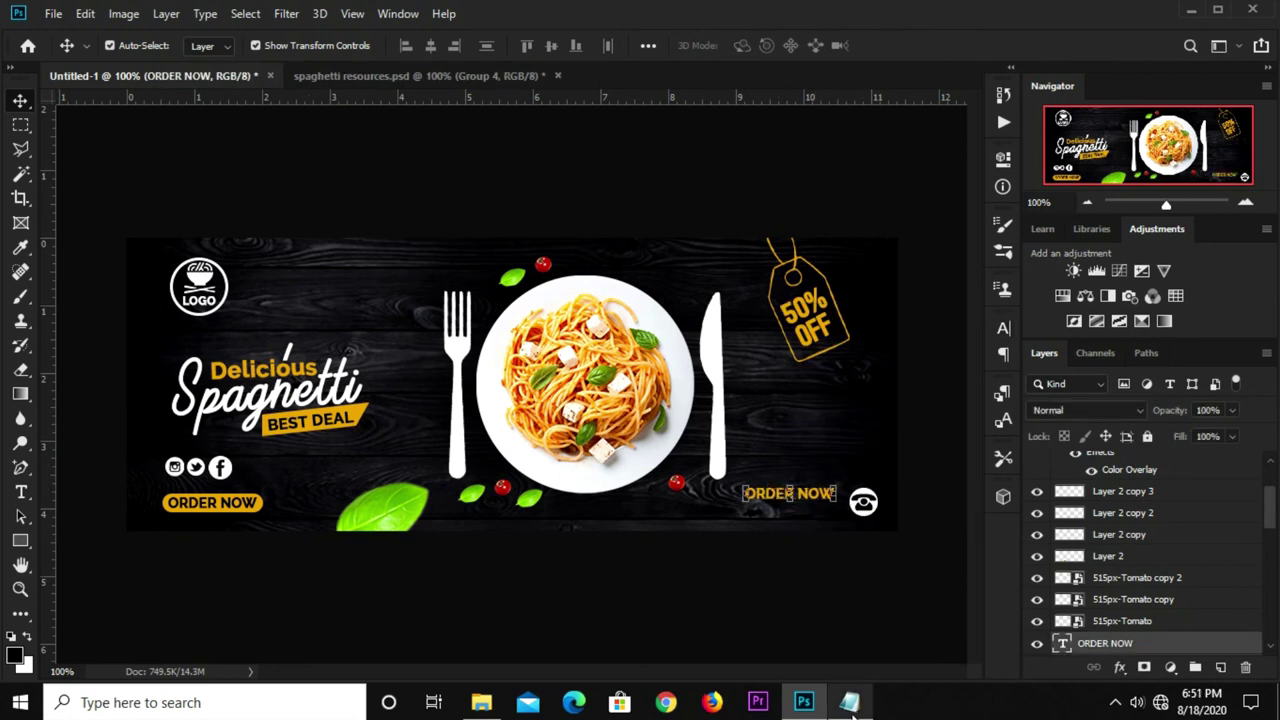
Copy the 'For home delivery' line from the Notepad list.
click(849, 702)
drag(306, 453, 153, 457)
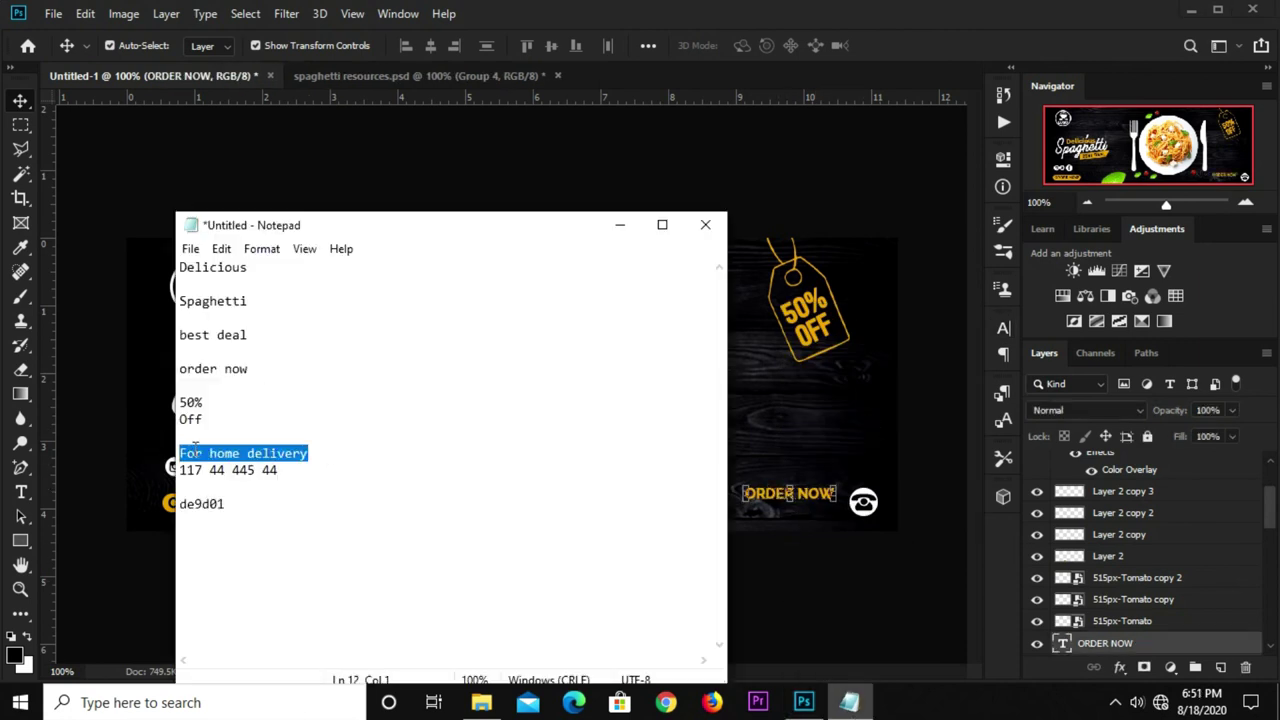
right_click(192, 452)
click(250, 220)
click(915, 56)
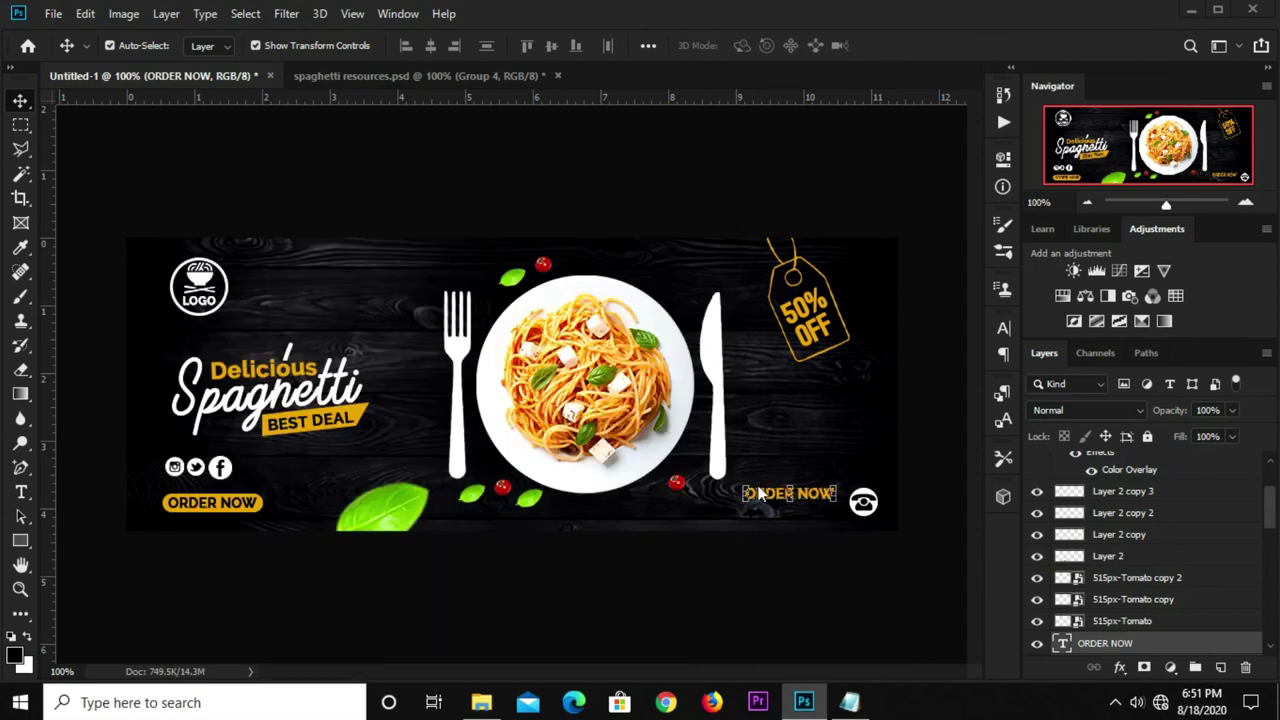
Replace the ORDER NOW copy beside the phone icon with the pasted text FOR HOME DELIVERY.
click(21, 492)
click(70, 497)
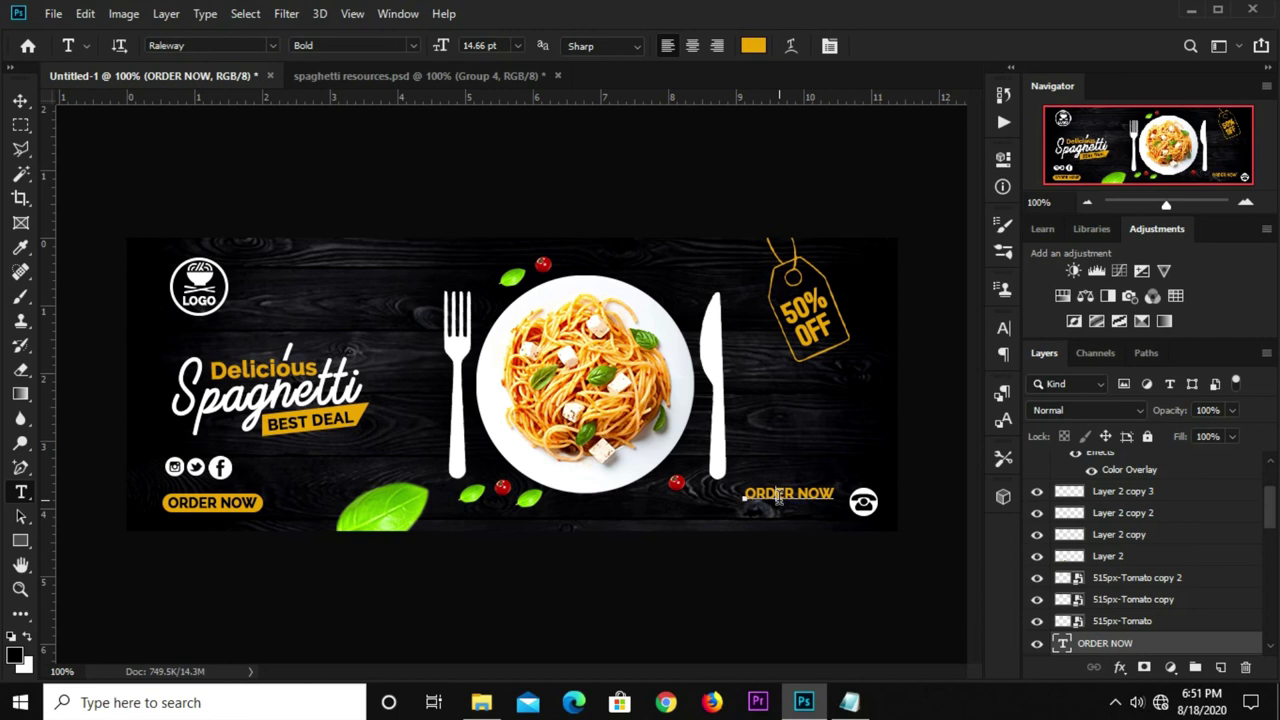
click(778, 497)
key(ctrl+a)
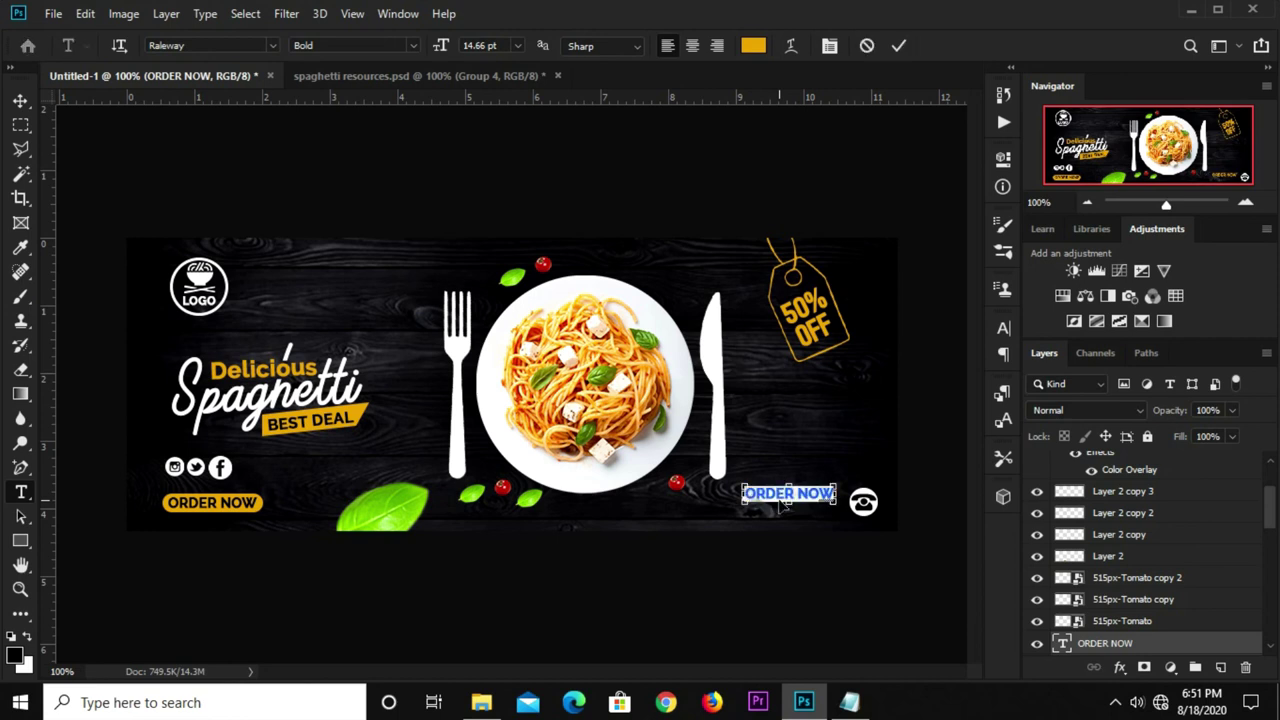
key(ctrl+v)
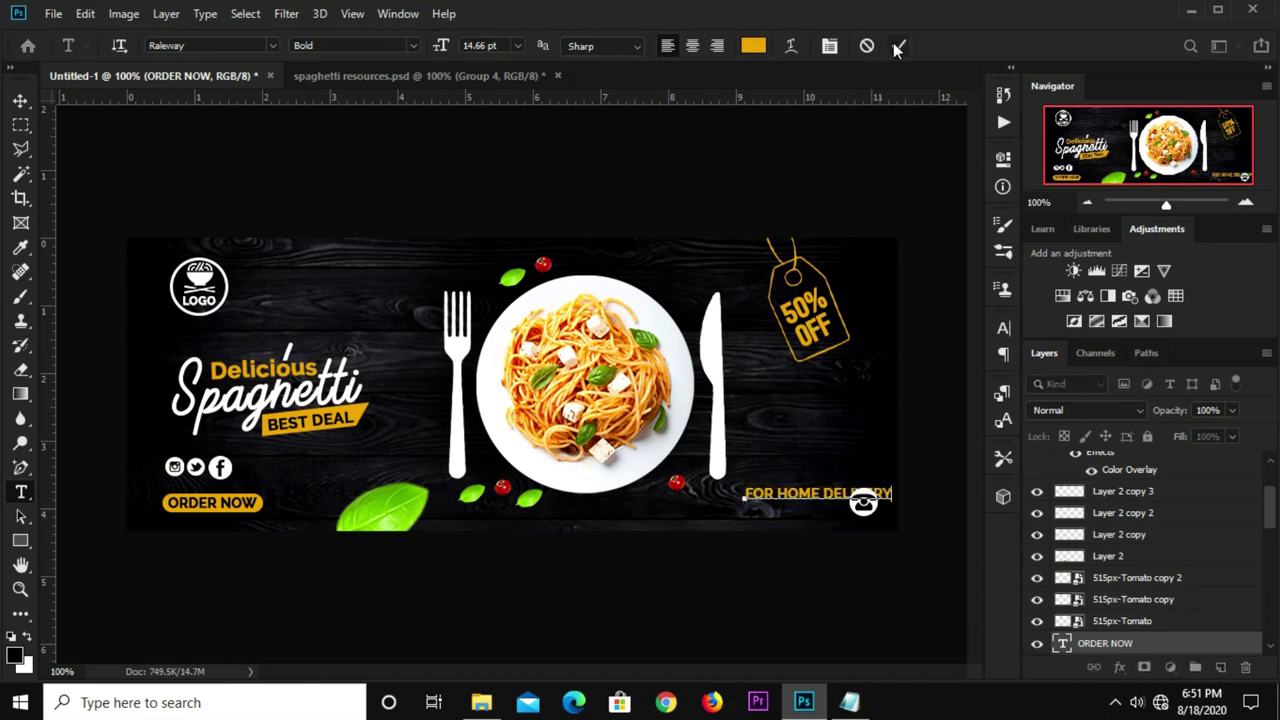
key(ctrl+Return)
Scale the FOR HOME DELIVERY text down to fit the corner.
key(v)
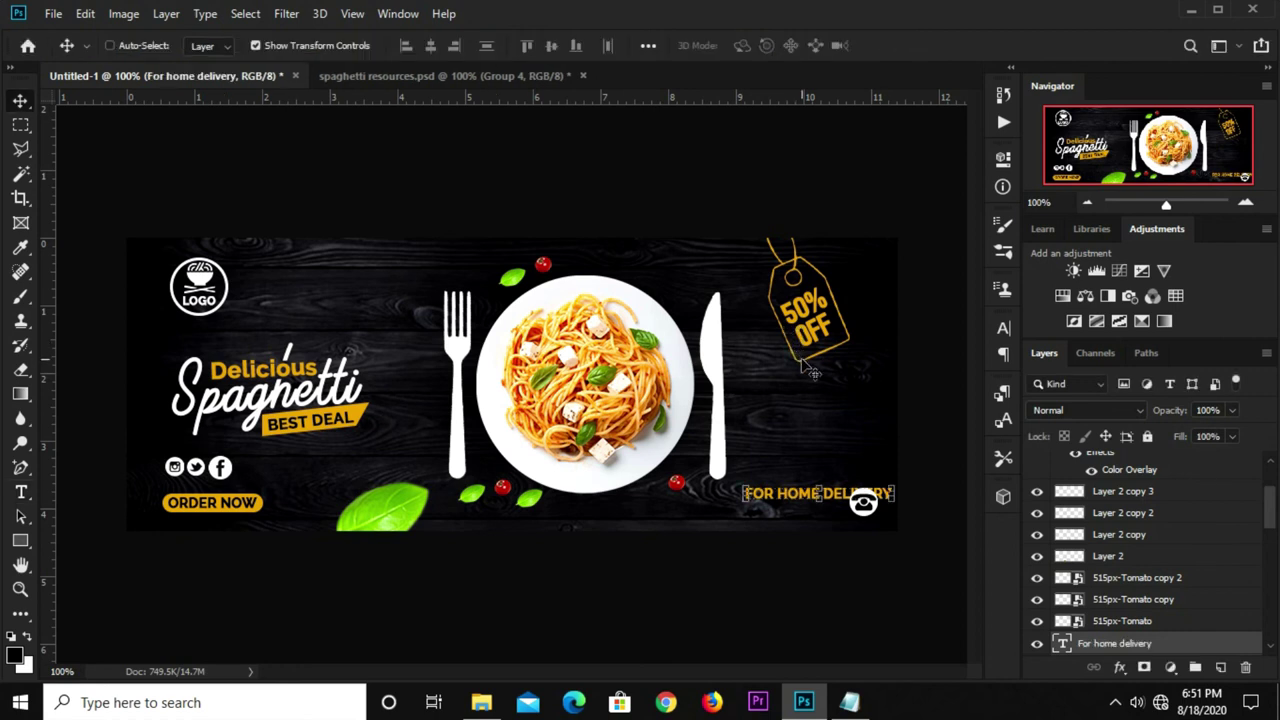
key(ctrl+t)
drag(893, 484, 843, 498)
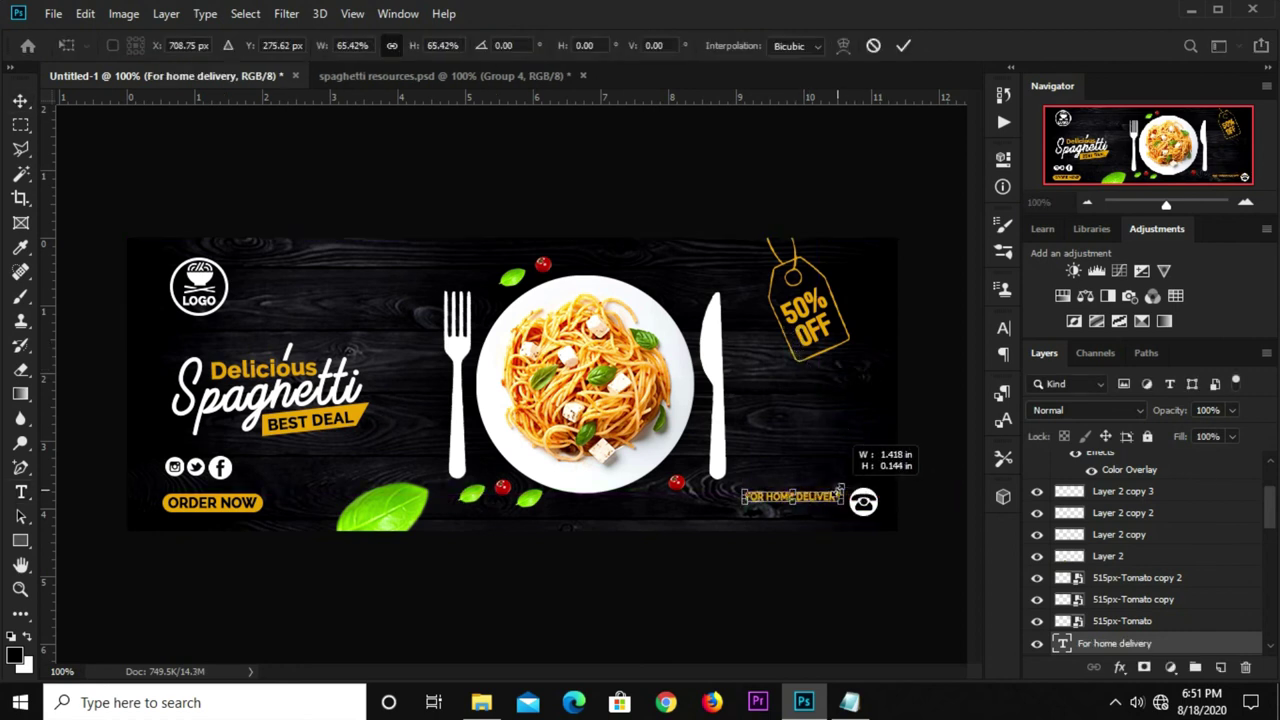
drag(740, 508, 727, 511)
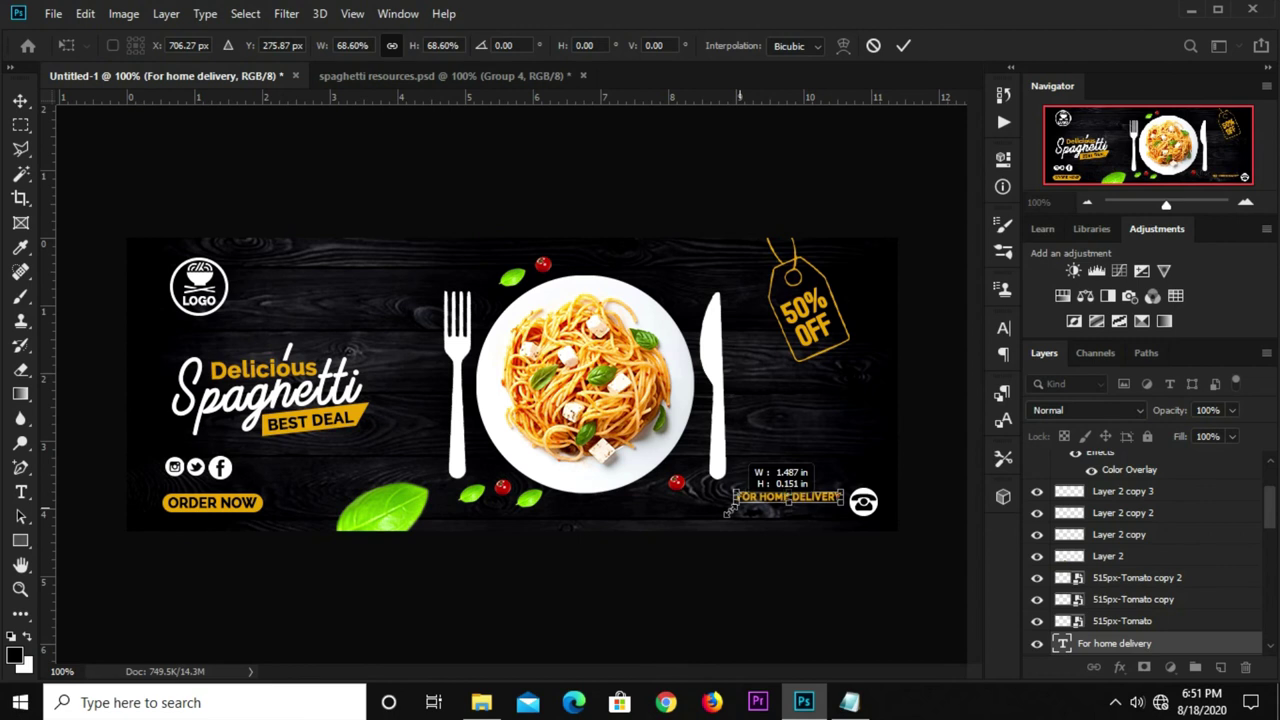
key(Return)
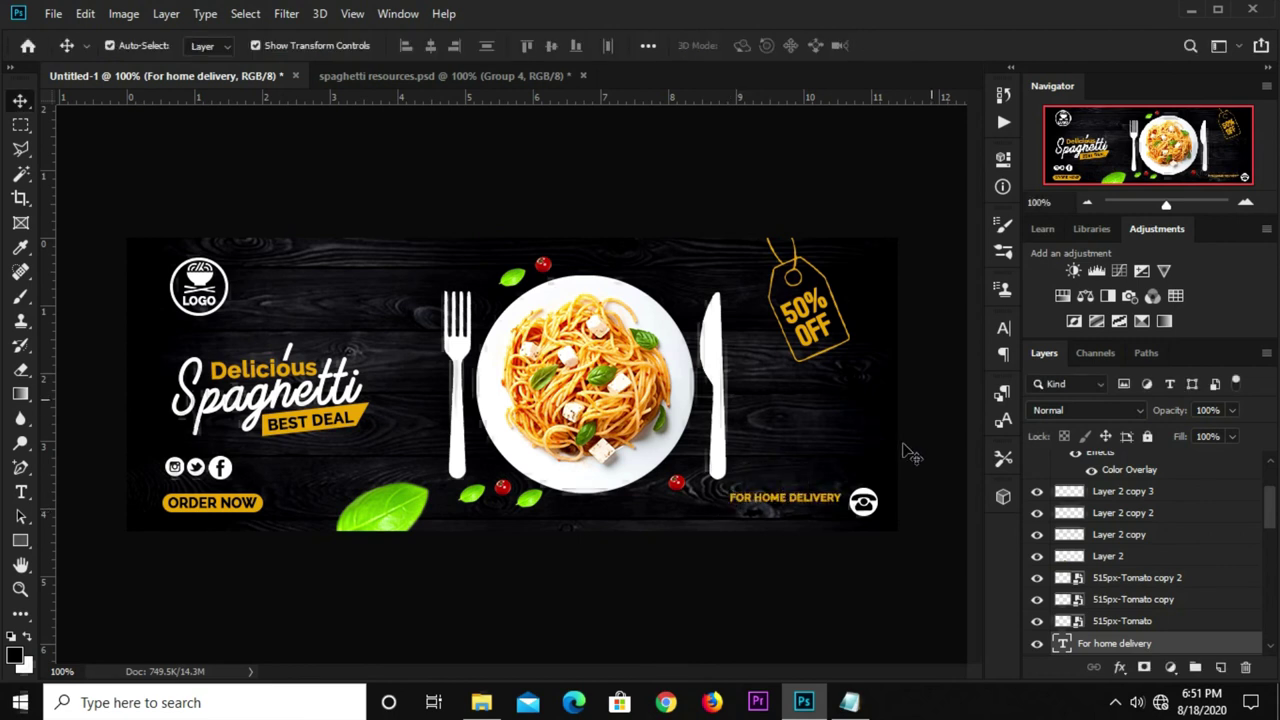
click(890, 540)
Copy the phone number line from the Notepad text list.
click(851, 704)
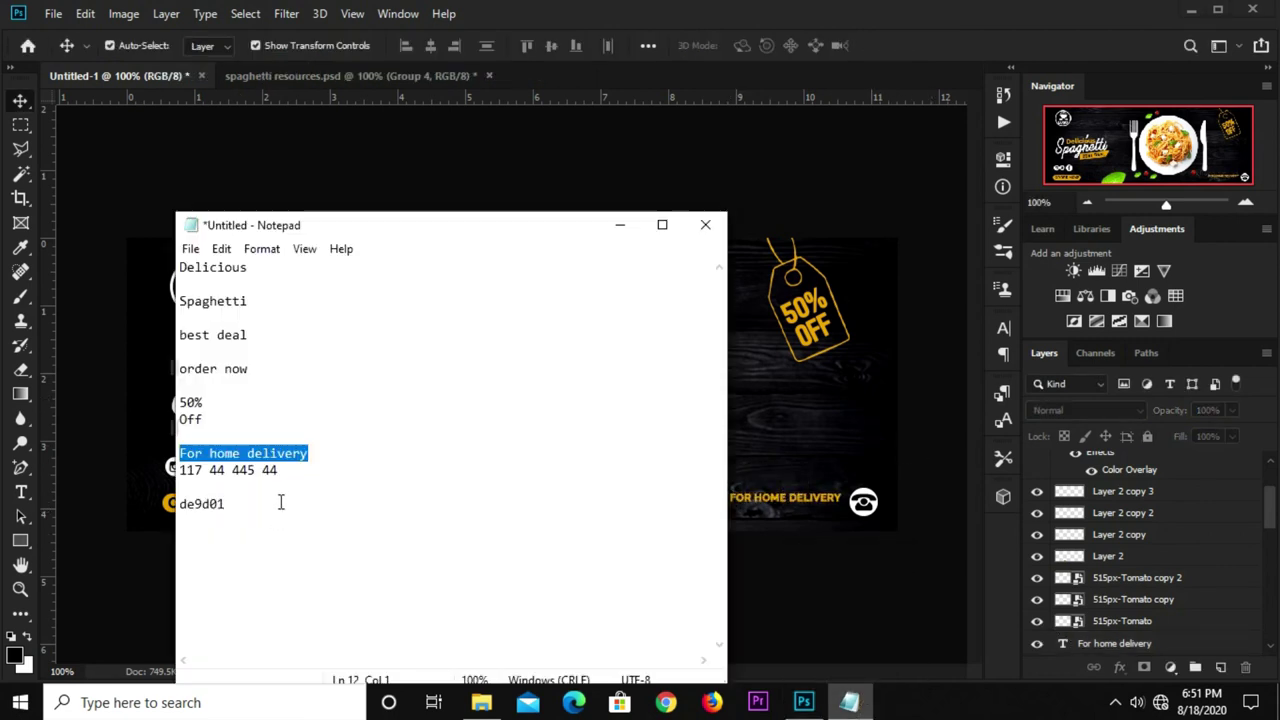
drag(290, 472, 165, 470)
right_click(188, 470)
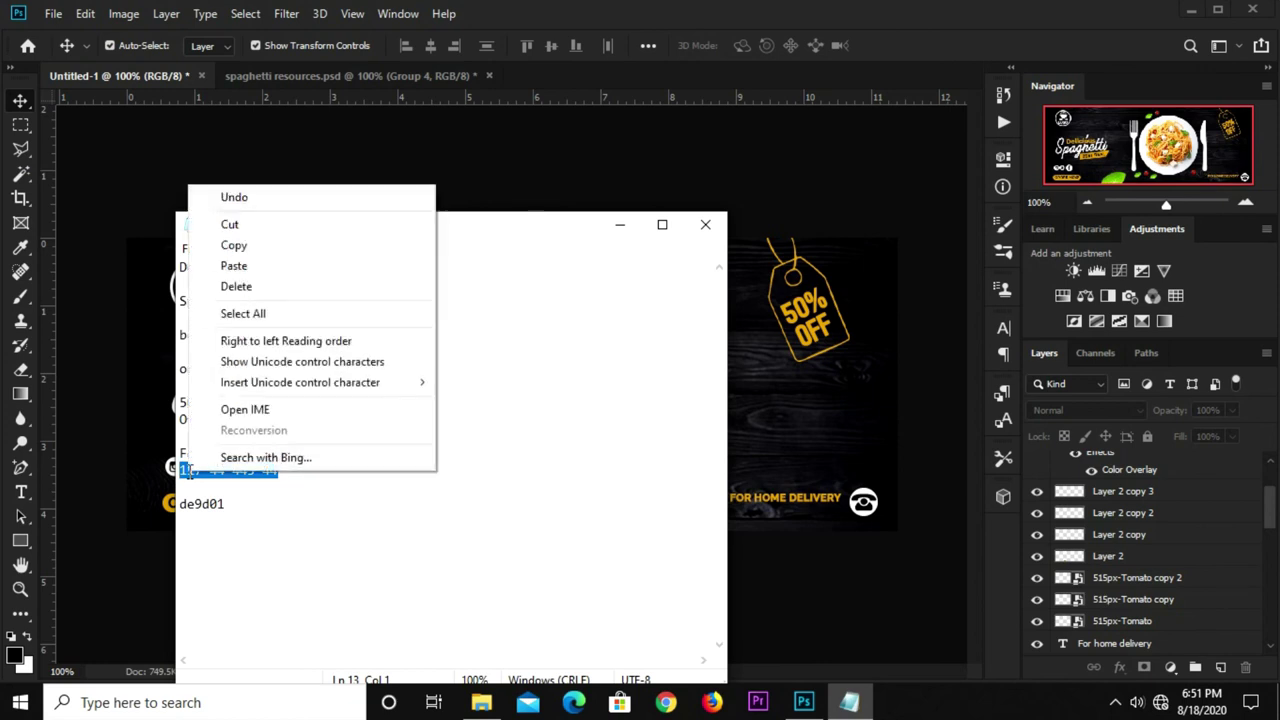
click(232, 247)
click(862, 17)
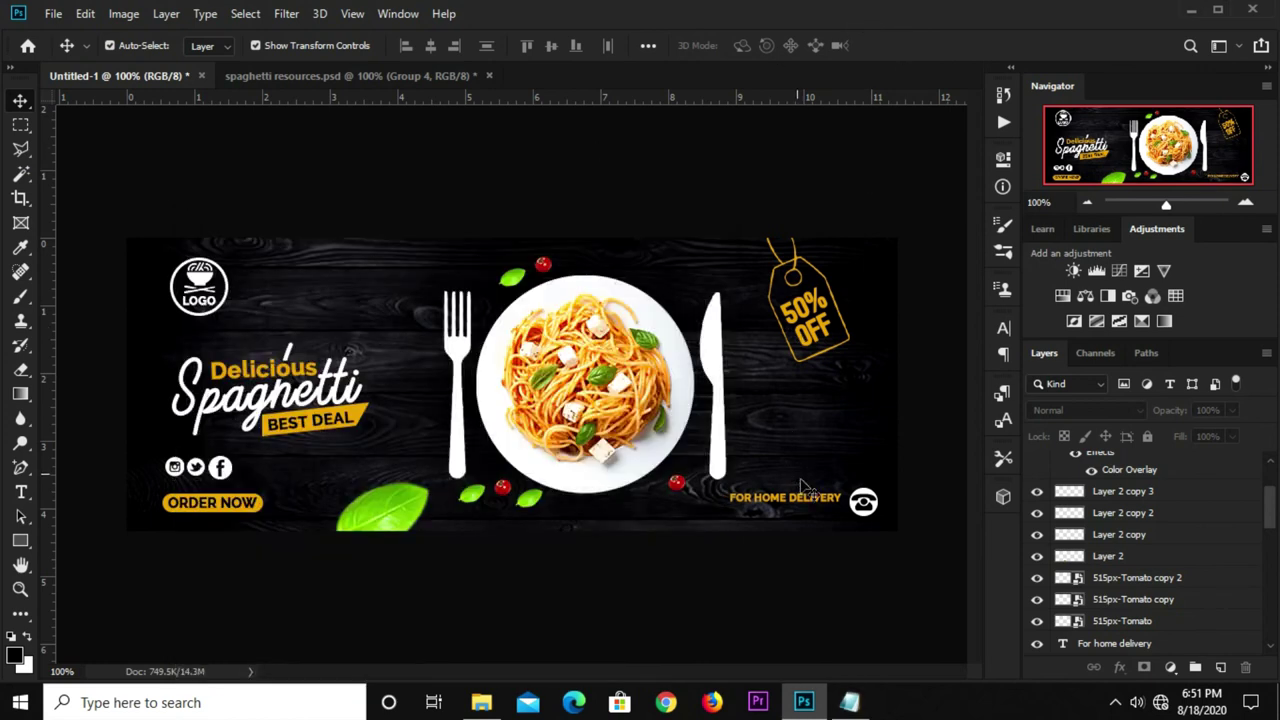
Duplicate the delivery text below itself and replace it with the phone number.
drag(819, 507, 815, 513)
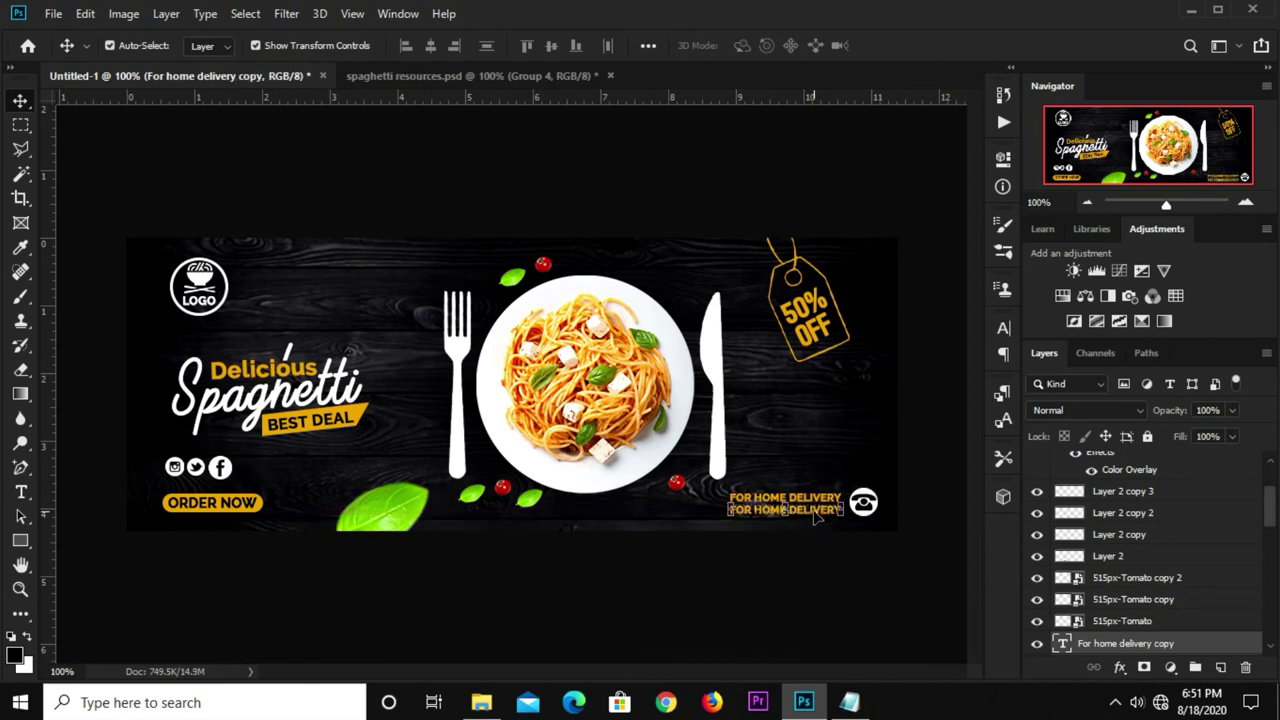
click(20, 492)
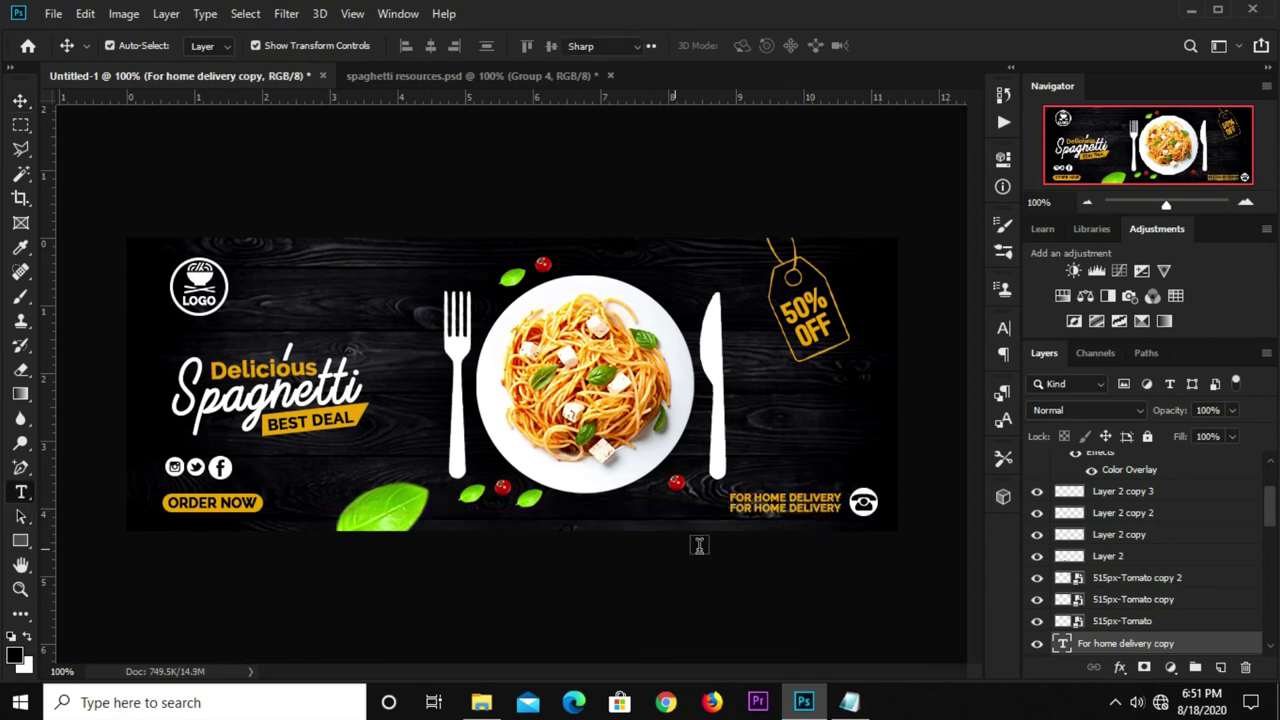
click(795, 508)
key(ctrl+a)
text(+17 44 445 44)
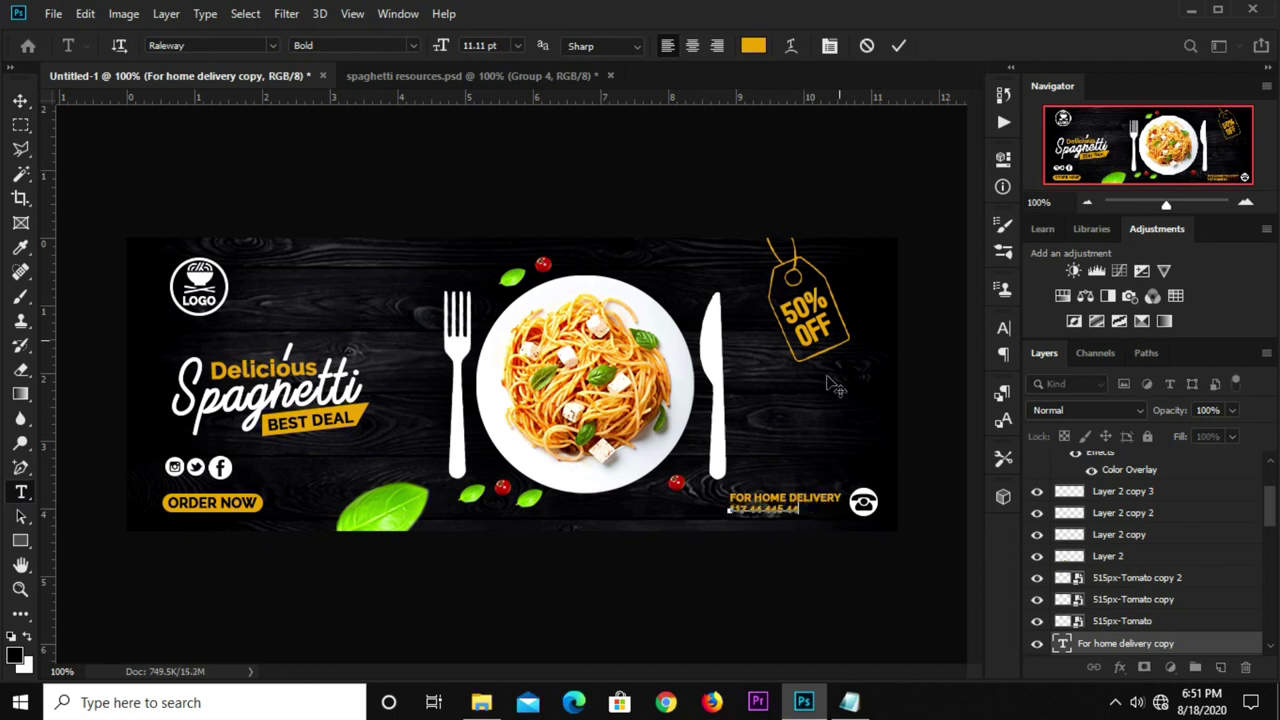
click(898, 45)
Make the phone number white (ffffff) and enlarge it to about 180%.
click(753, 45)
text(ffffff)
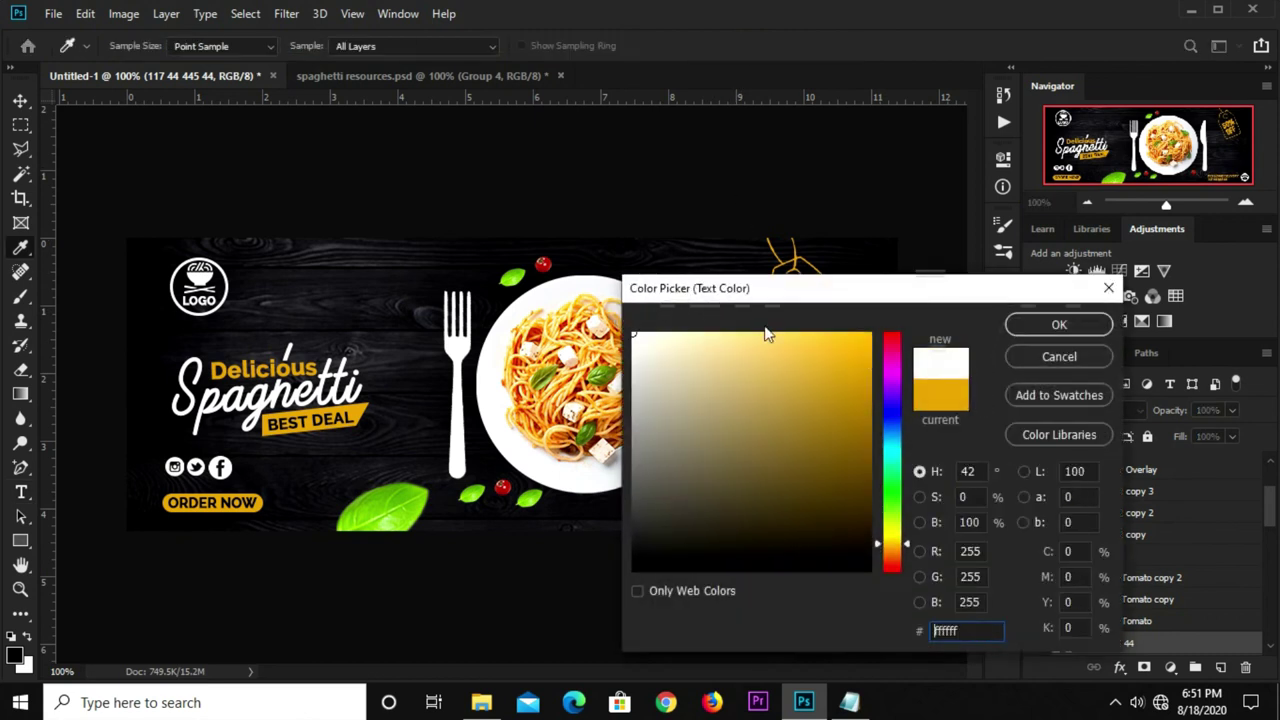
click(1013, 333)
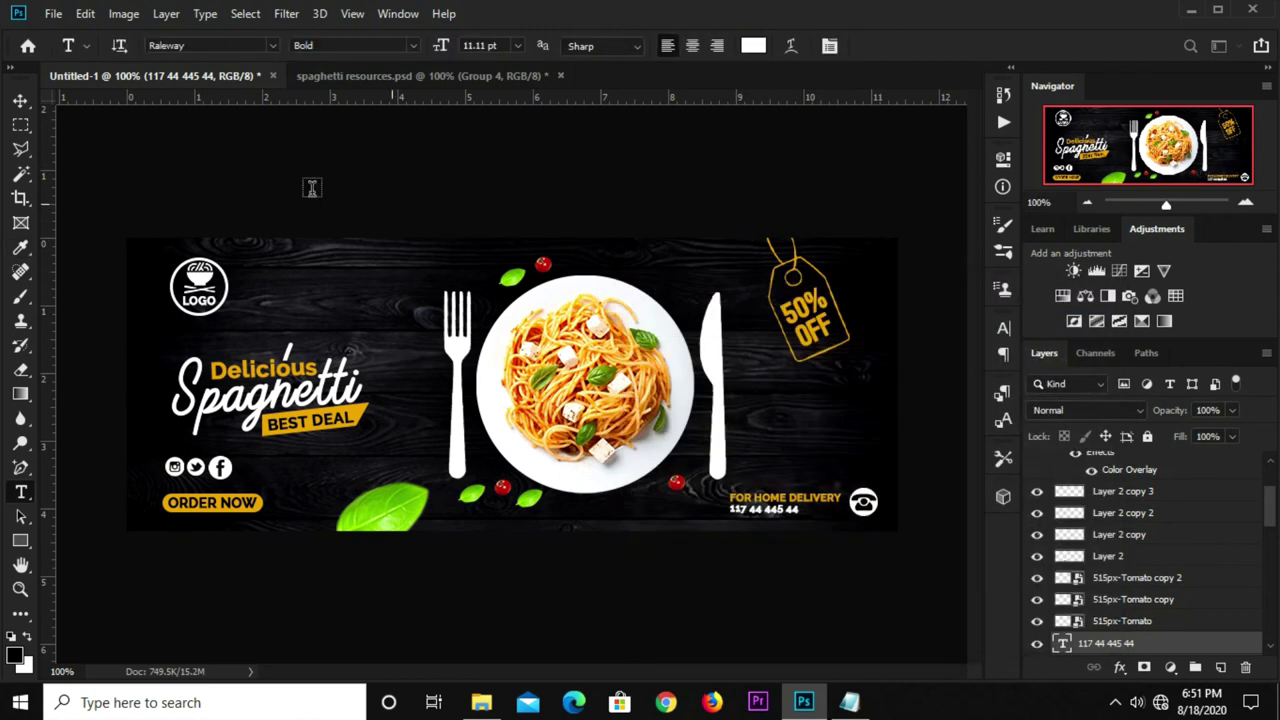
click(20, 100)
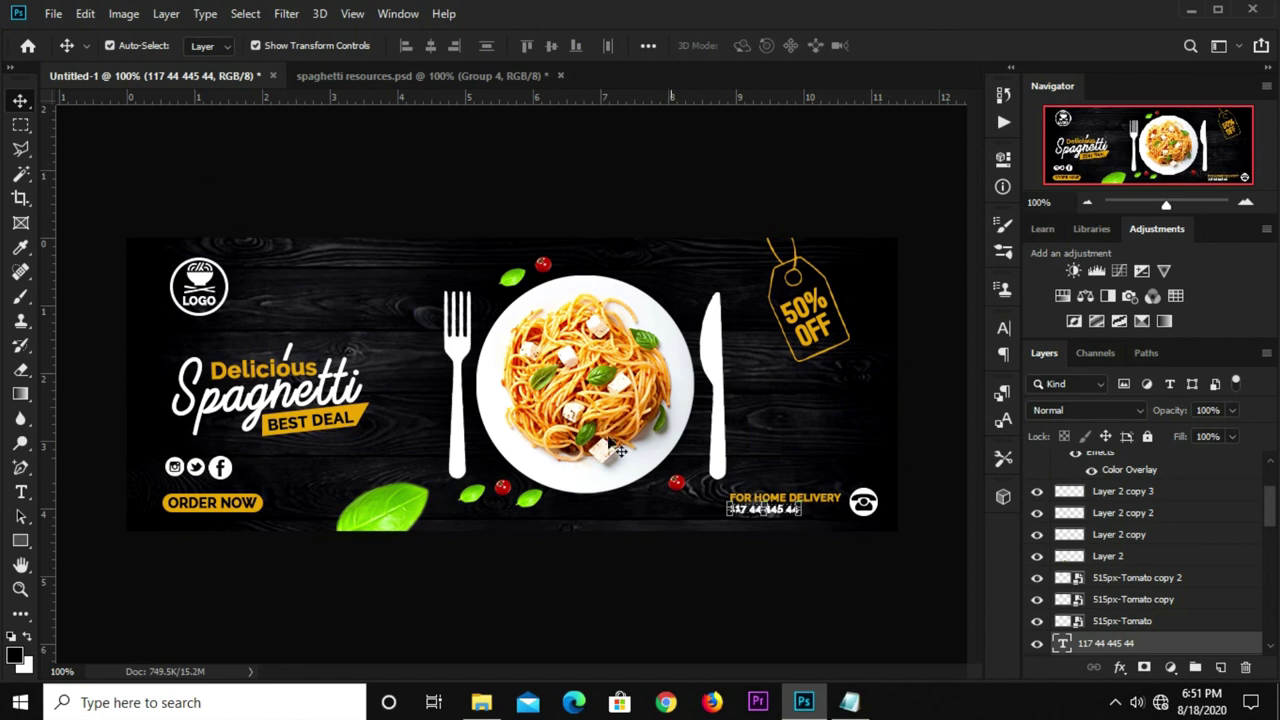
key(ctrl+t)
drag(805, 509, 844, 486)
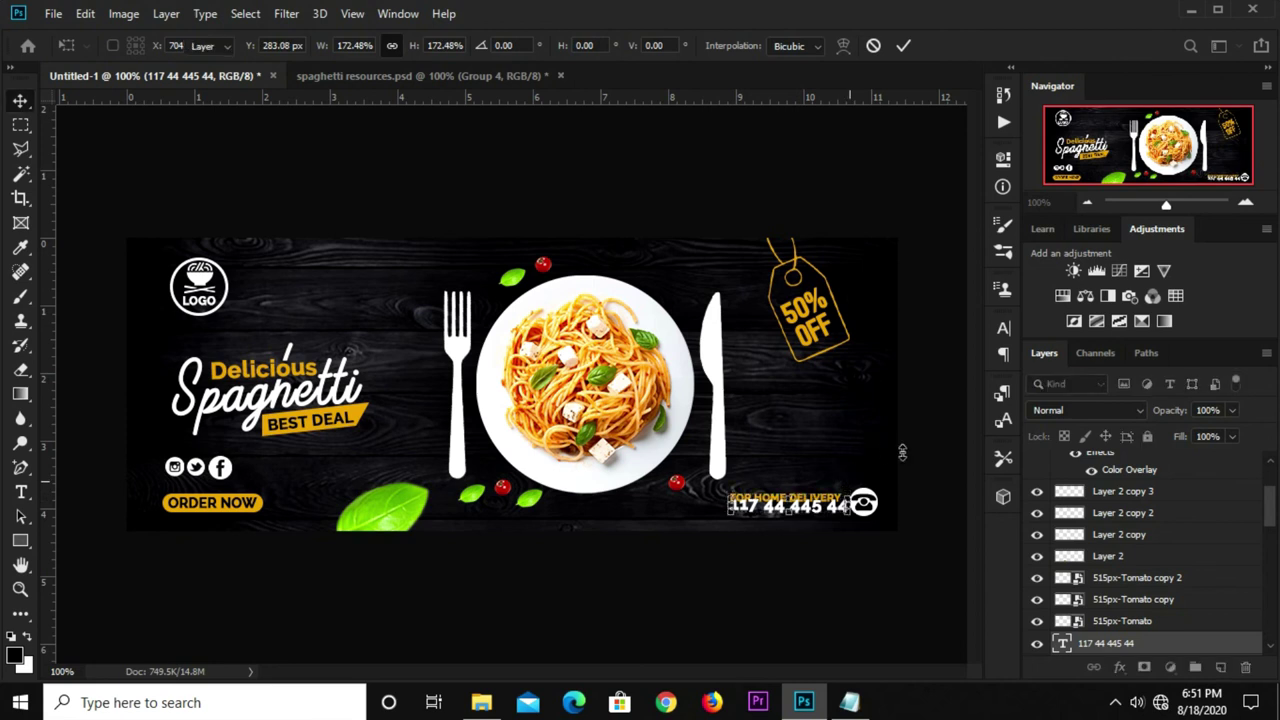
key(Return)
Move FOR HOME DELIVERY above the phone number, scaled to about 91% and nudged right.
click(832, 505)
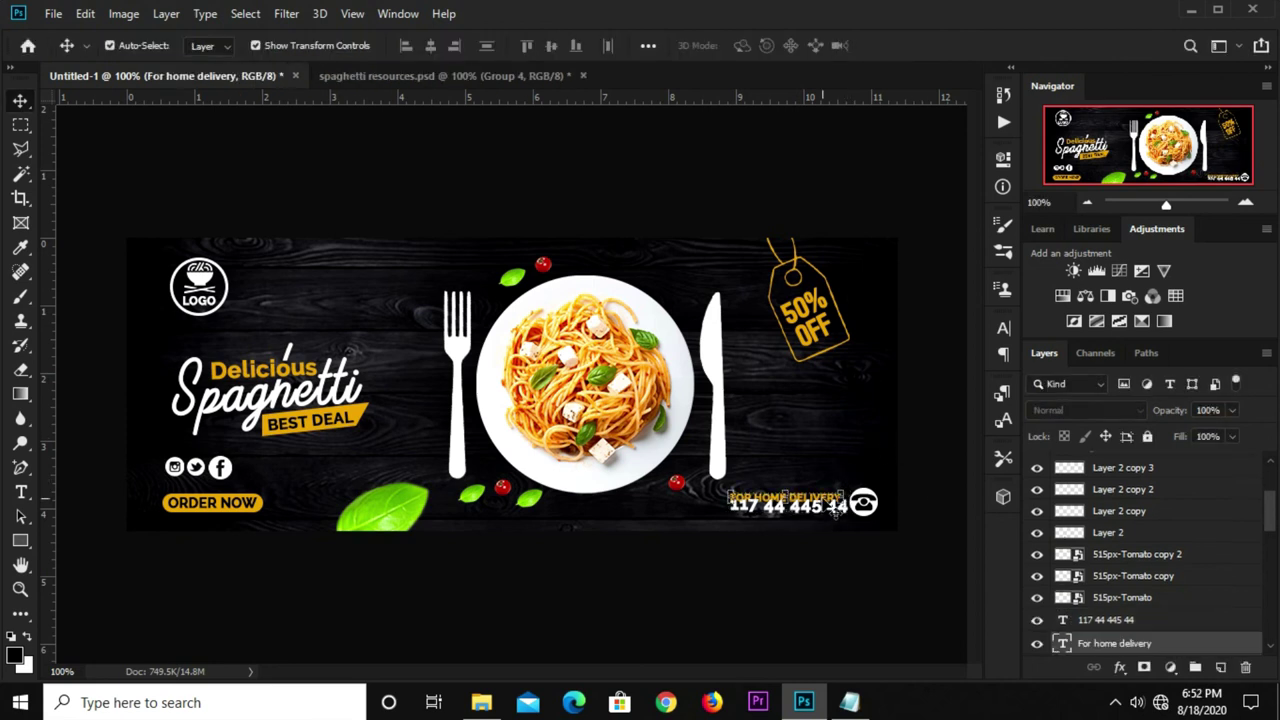
drag(785, 497, 777, 526)
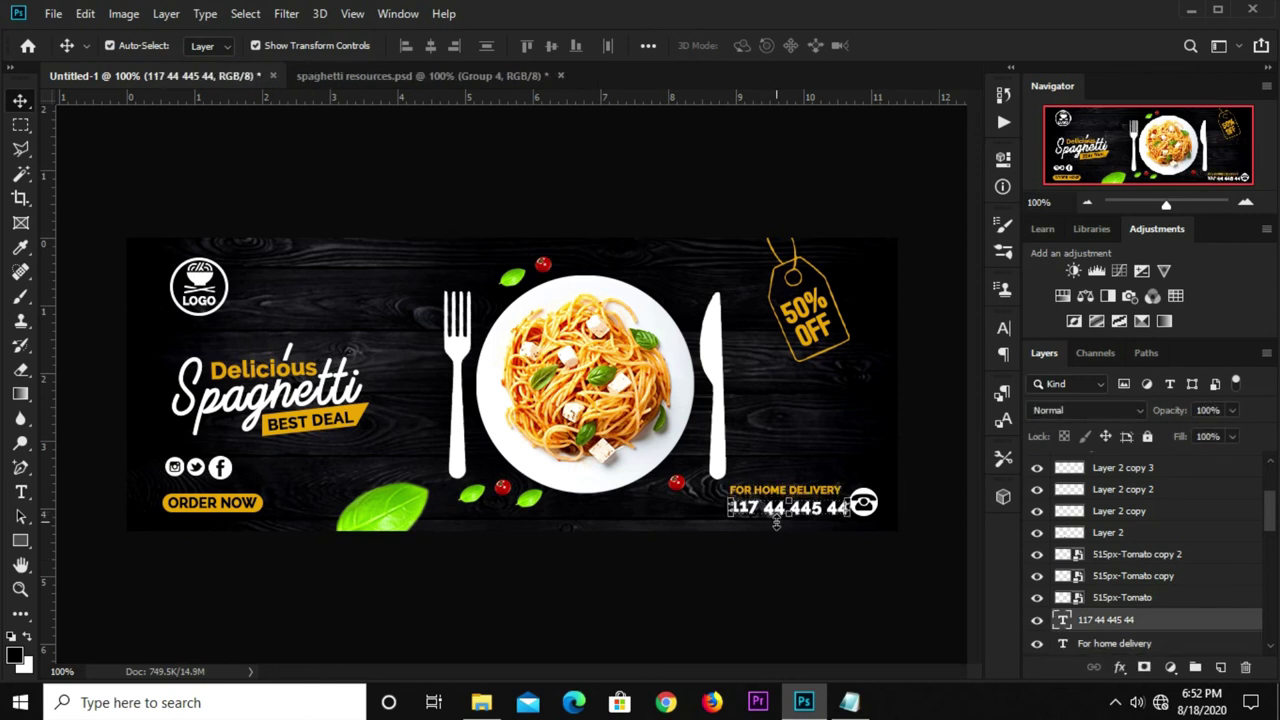
click(738, 489)
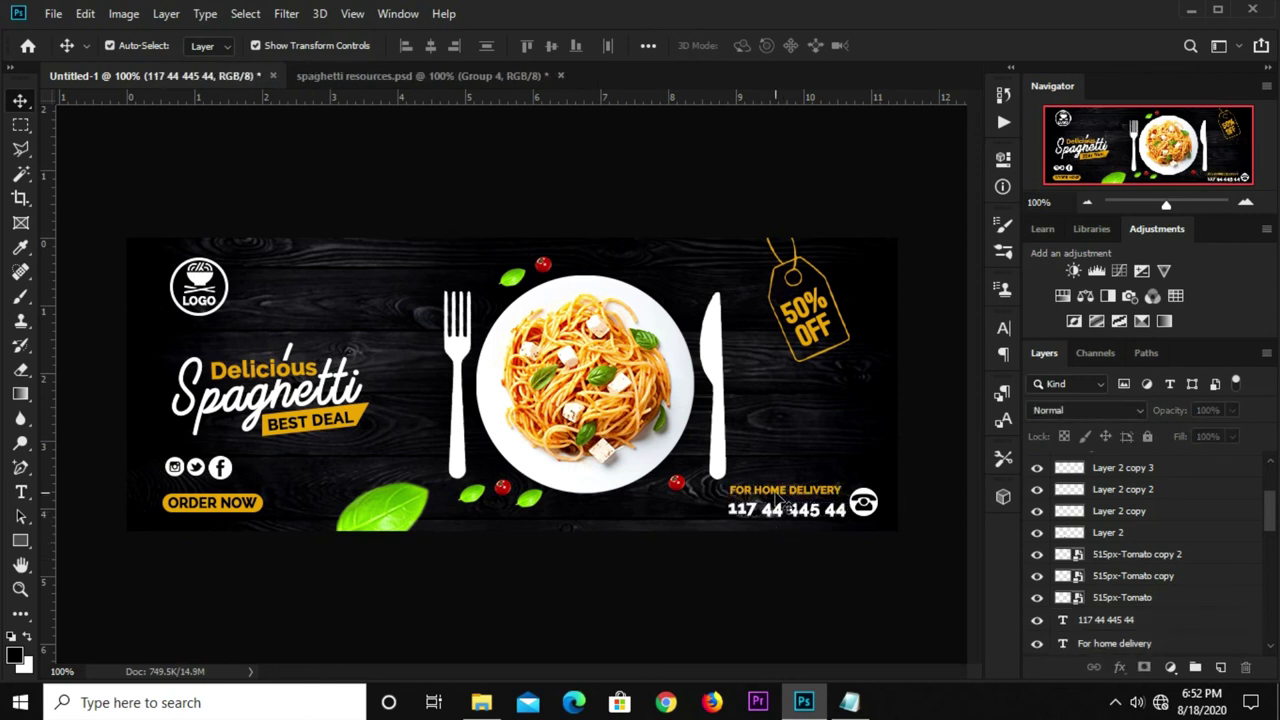
key(ctrl+t)
drag(728, 482, 803, 482)
key(Return)
click(810, 530)
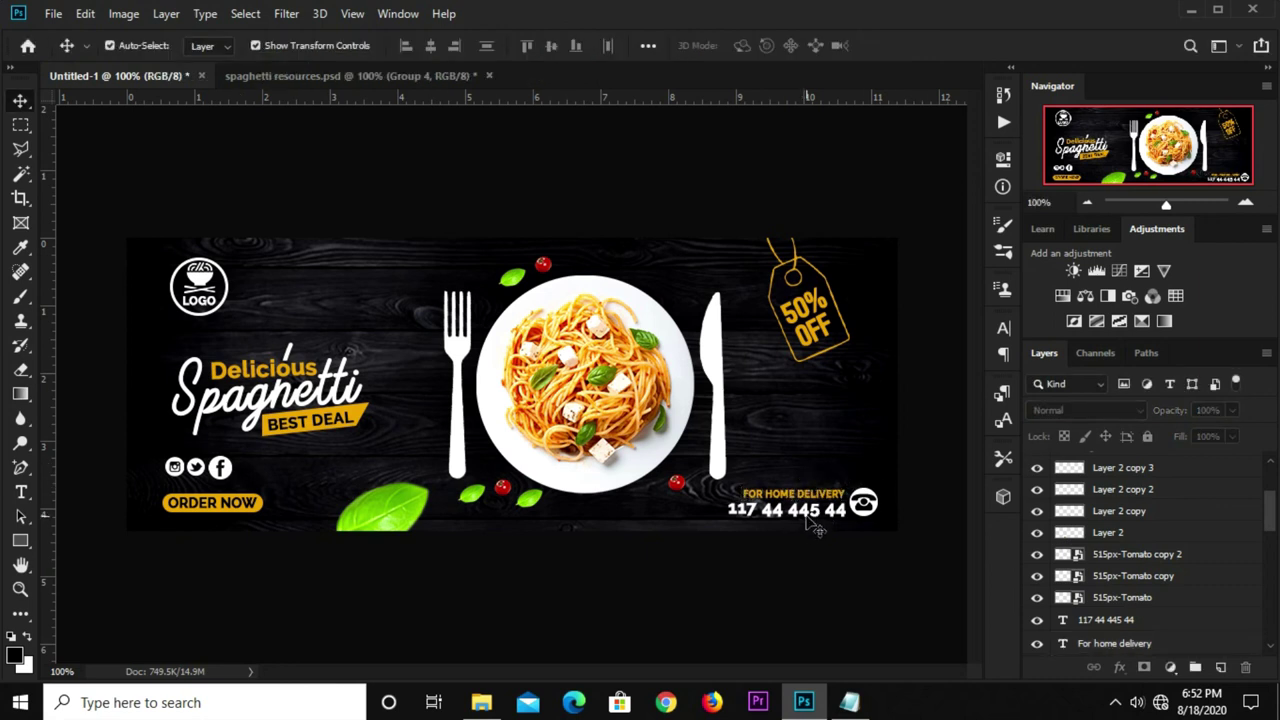
click(816, 494)
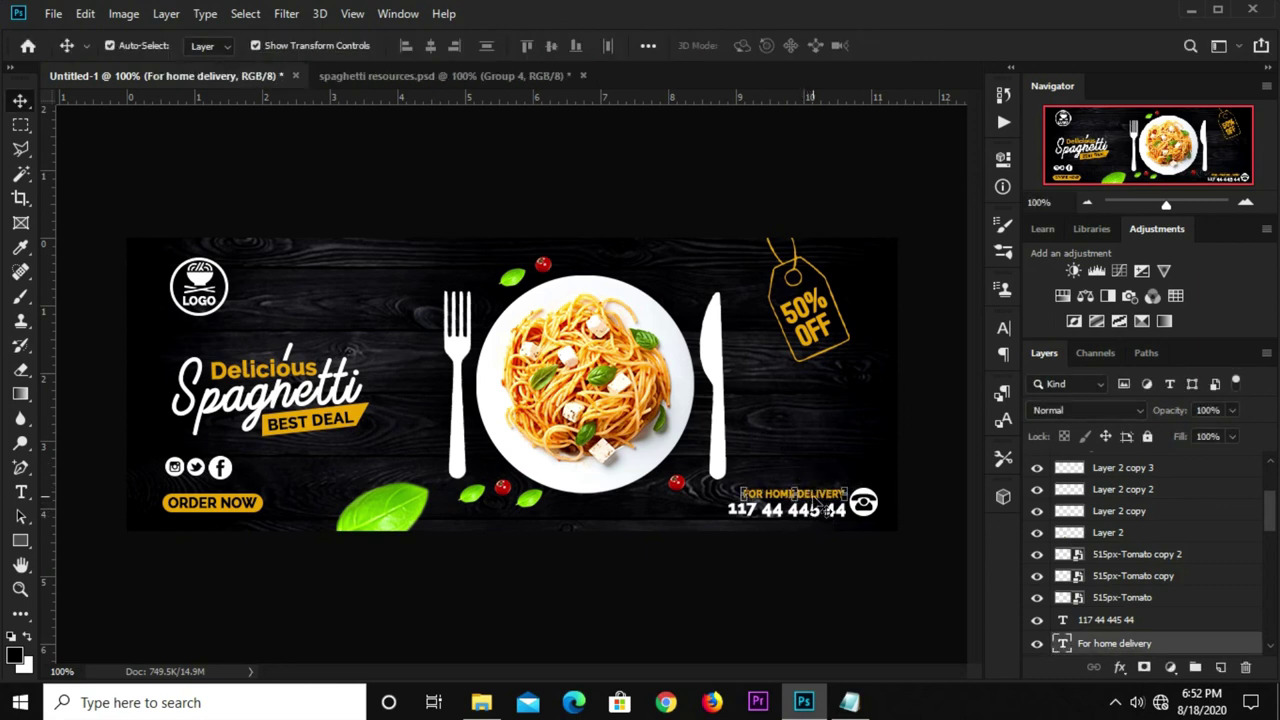
Drag the curly arrow from the spaghetti resources into the banner as Layer 3, beside the knife.
click(362, 76)
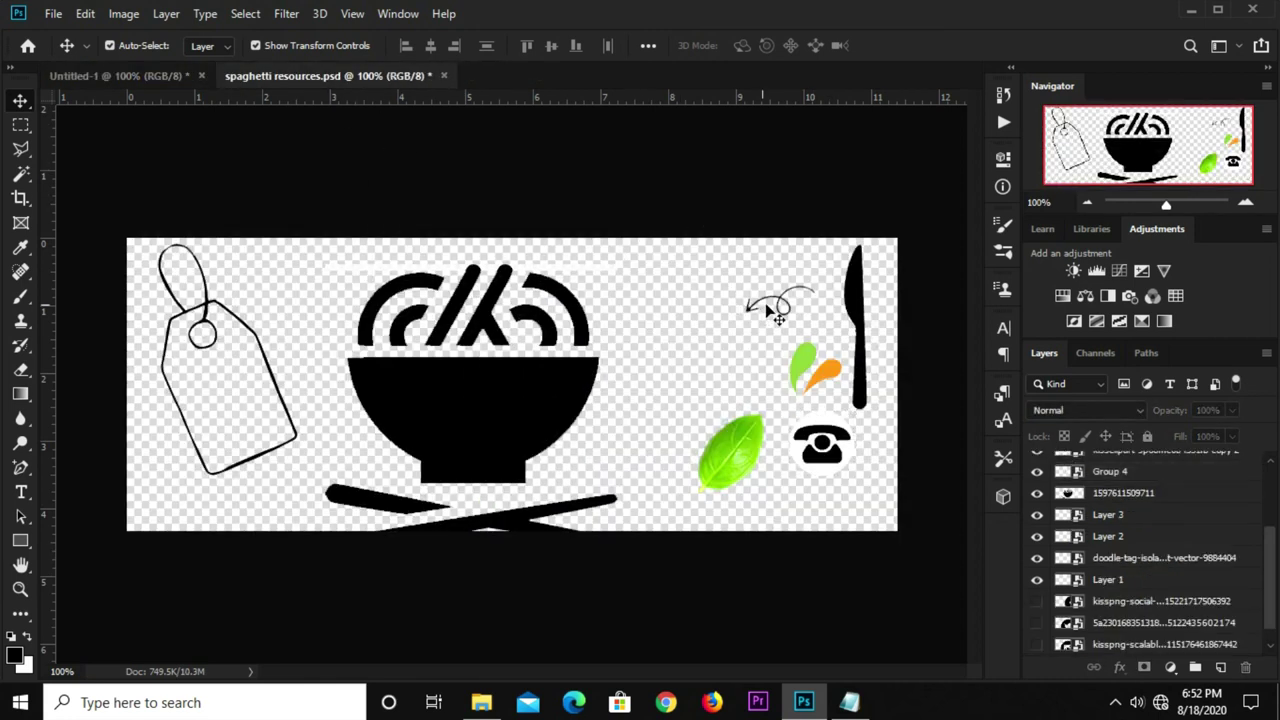
click(776, 300)
drag(783, 305, 683, 350)
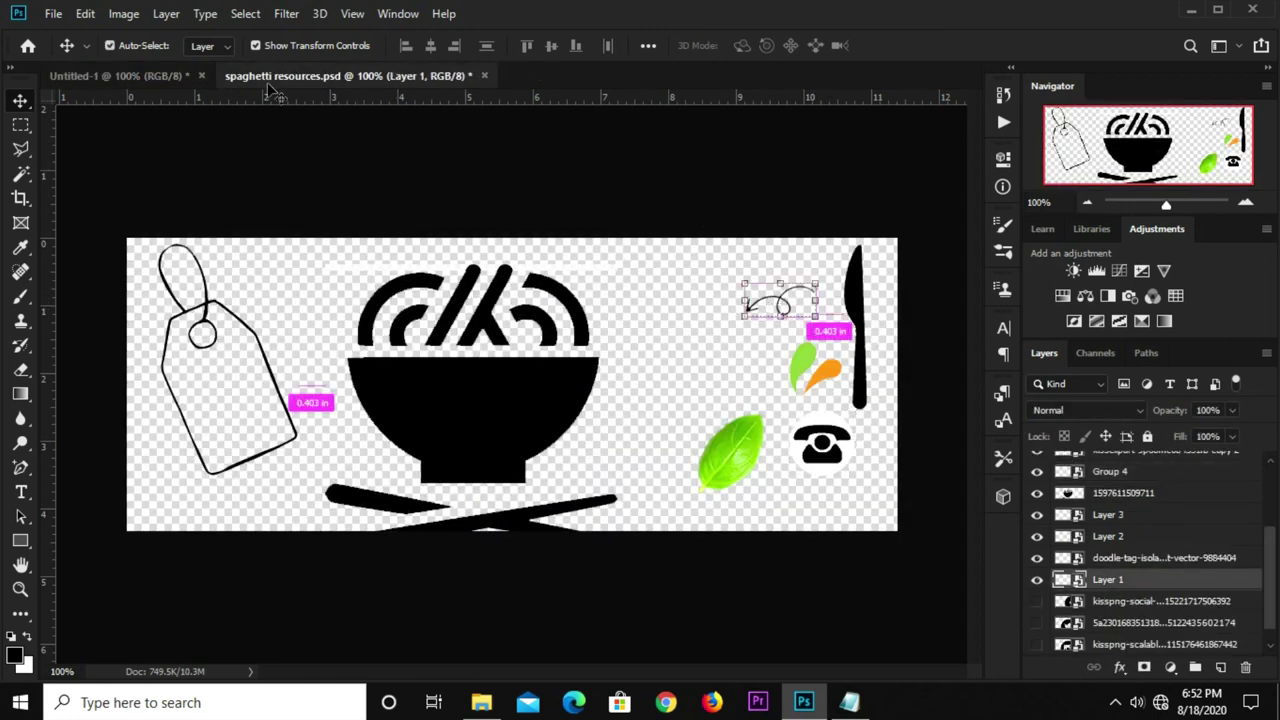
mouse_move(683, 350)
mouse_down()
mouse_move(471, 359)
mouse_move(836, 426)
mouse_move(902, 403)
mouse_up()
key(ctrl+t)
click(719, 45)
Copy the 50% OFF tag's golden Color Overlay layer style and paste it onto the arrow's Layer 3.
click(806, 268)
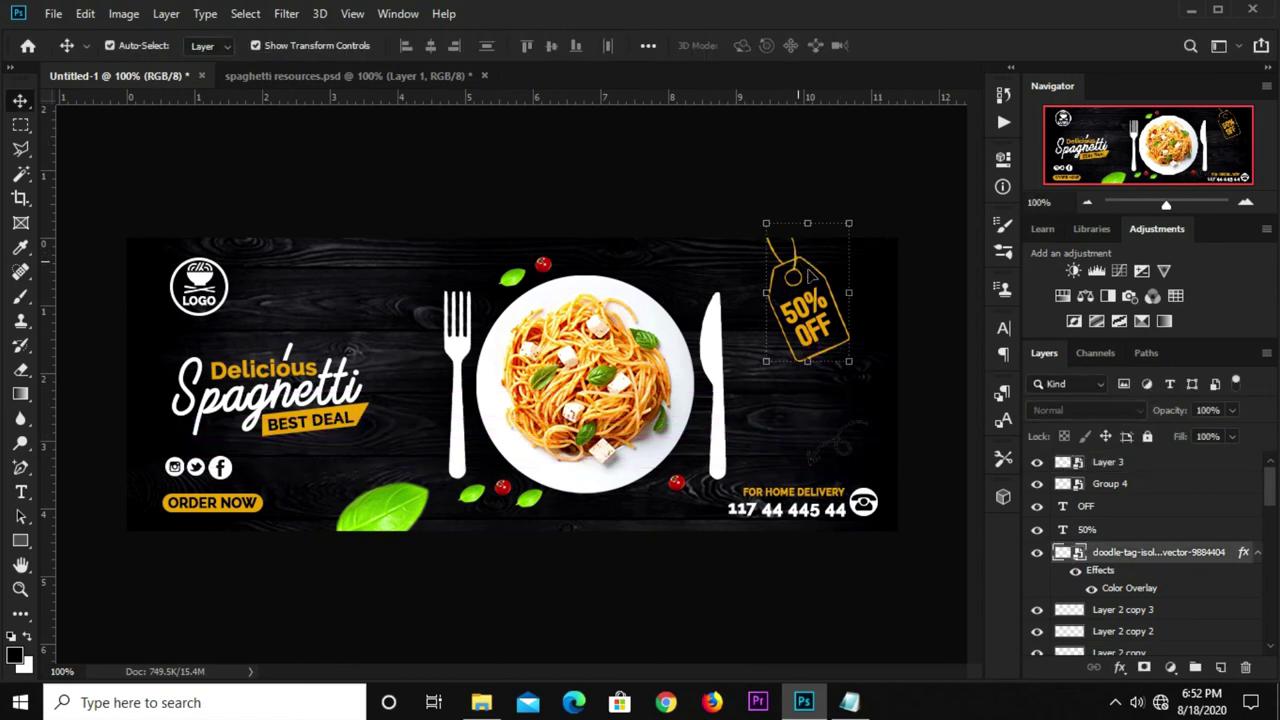
right_click(1116, 553)
click(901, 477)
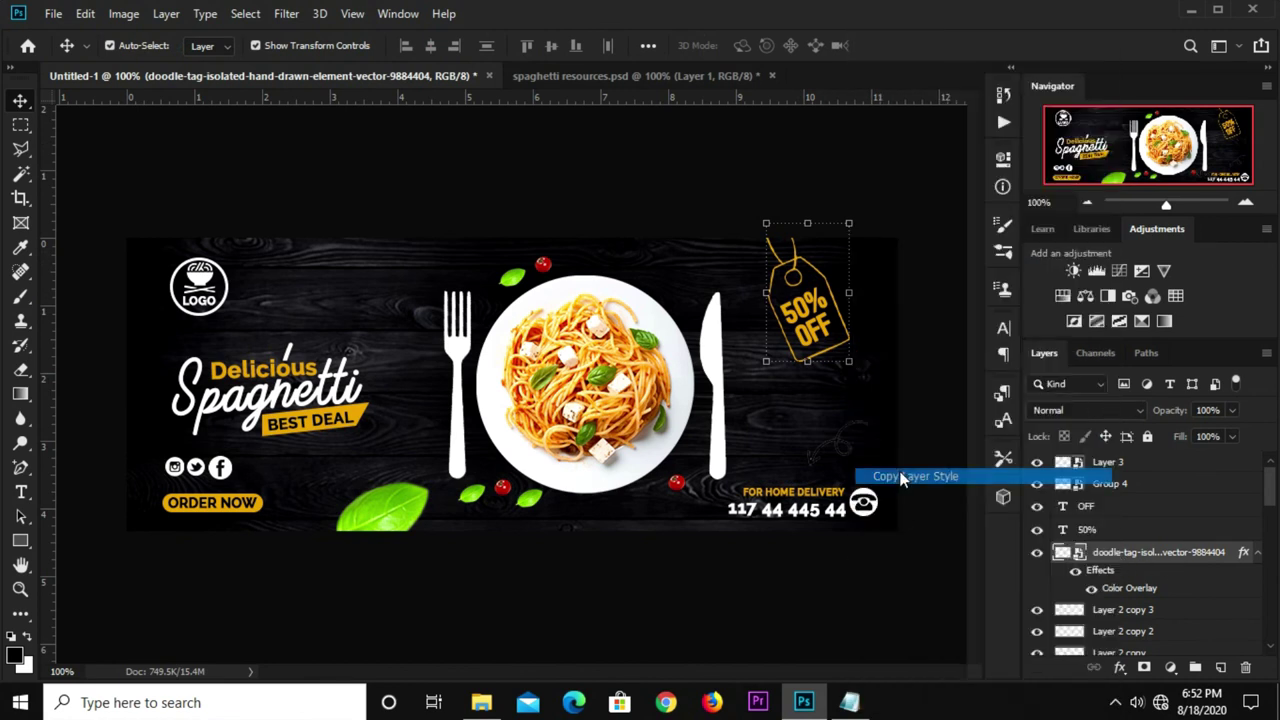
click(832, 450)
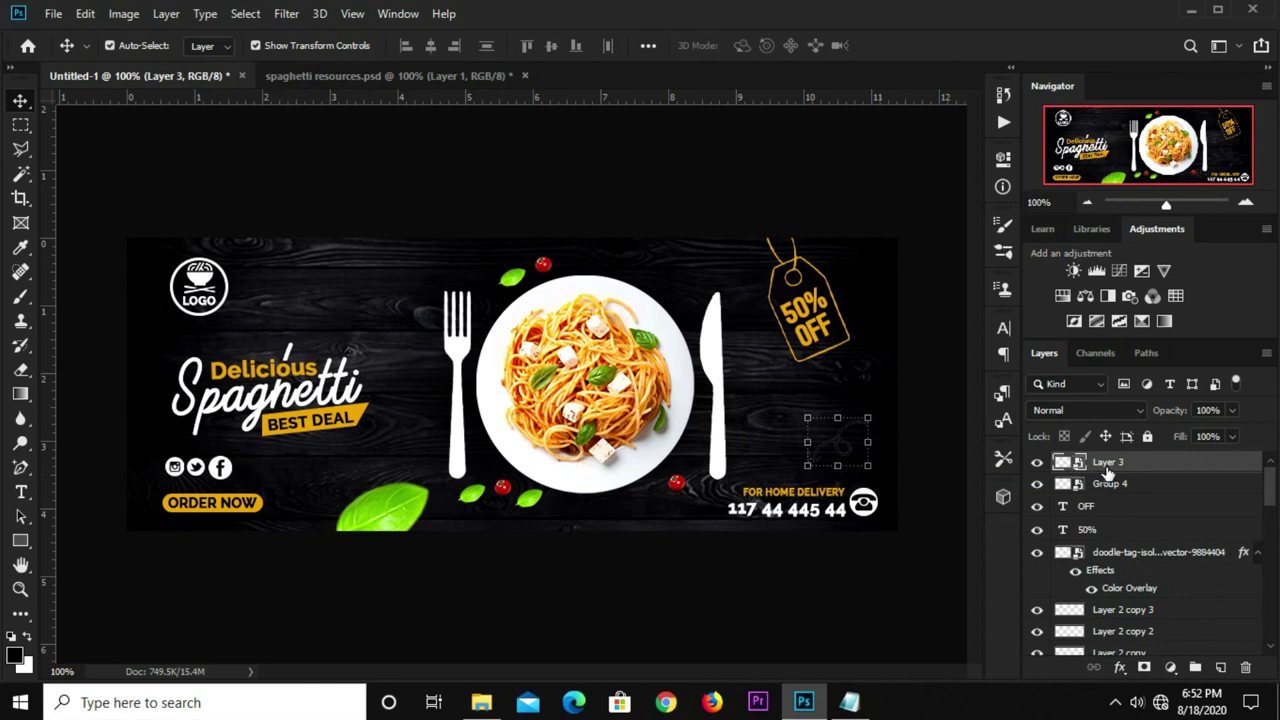
right_click(1105, 466)
click(935, 491)
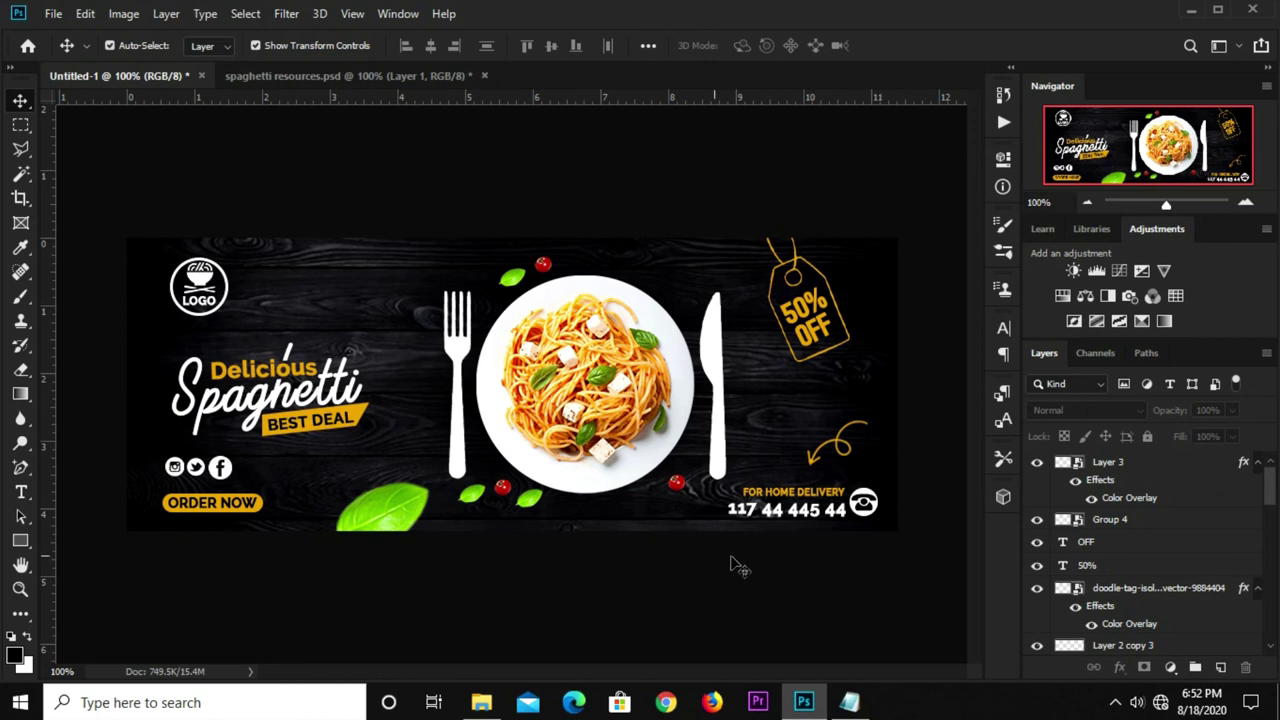
click(405, 533)
scroll(1131, 617, down, 3)
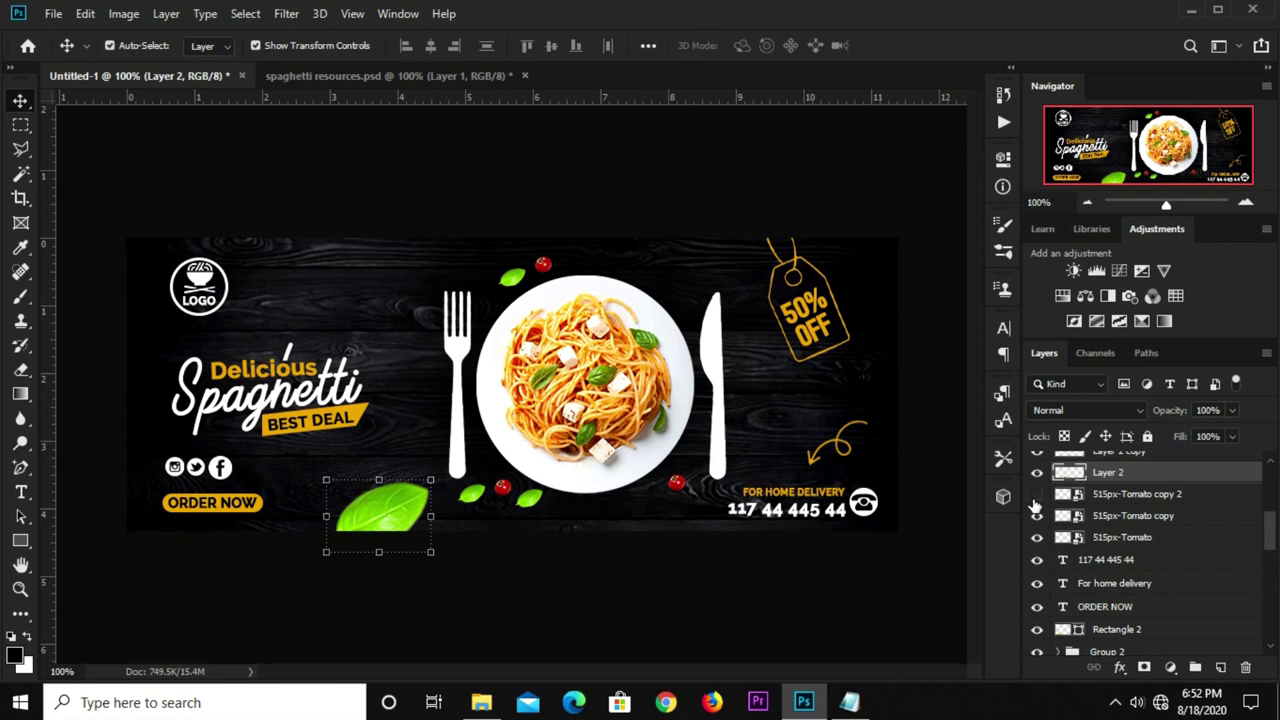
Add a new Layer 4 beneath the 515px-Tomato layer and pick a black brush.
click(1118, 537)
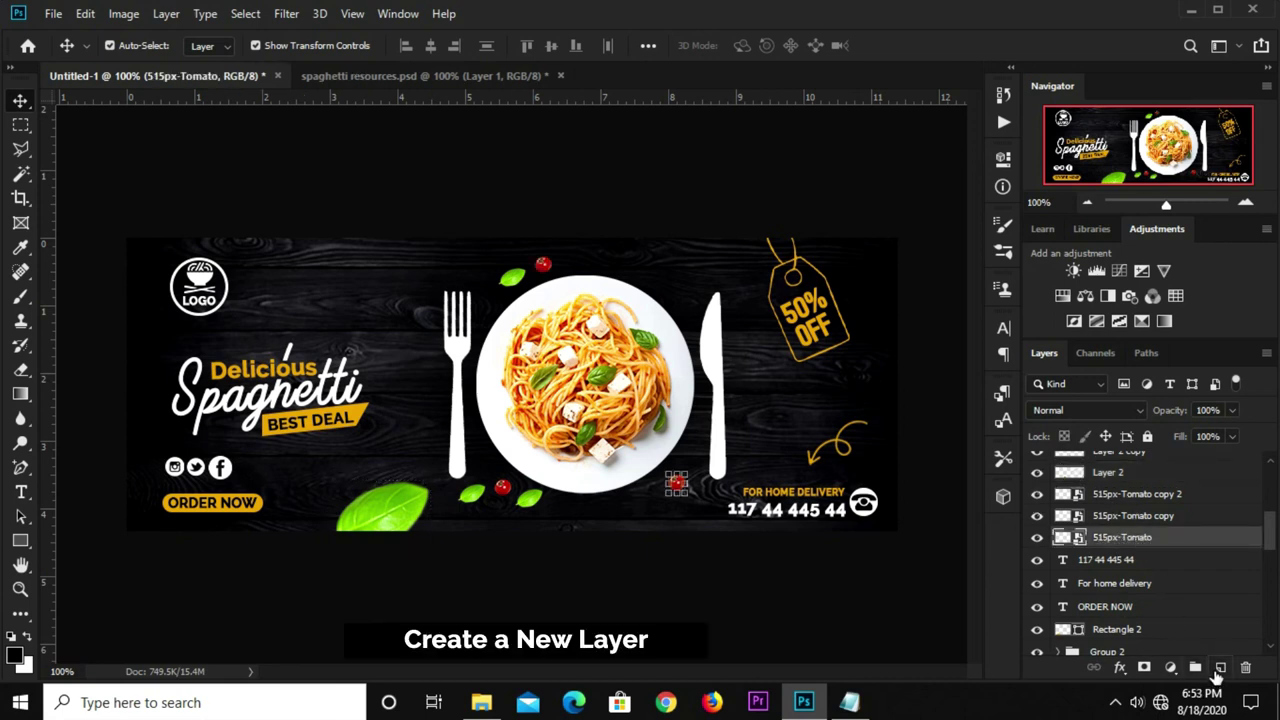
click(1220, 667)
drag(1155, 546, 1105, 566)
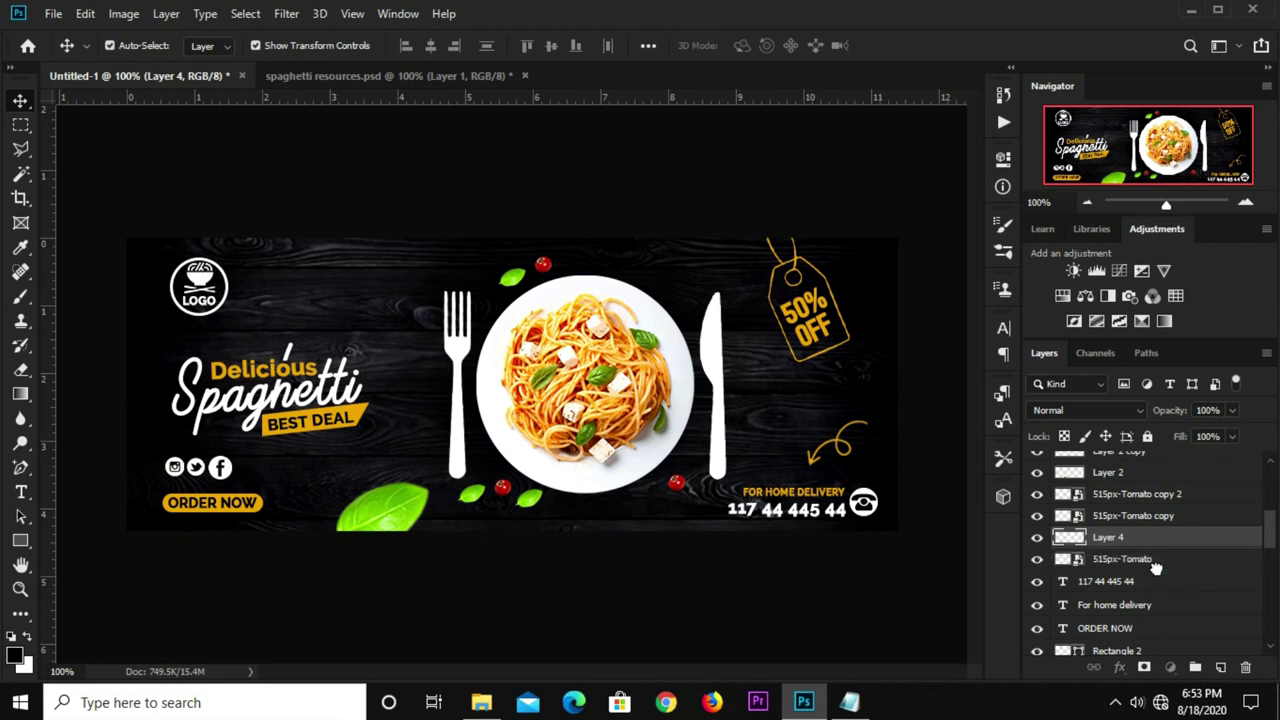
click(20, 296)
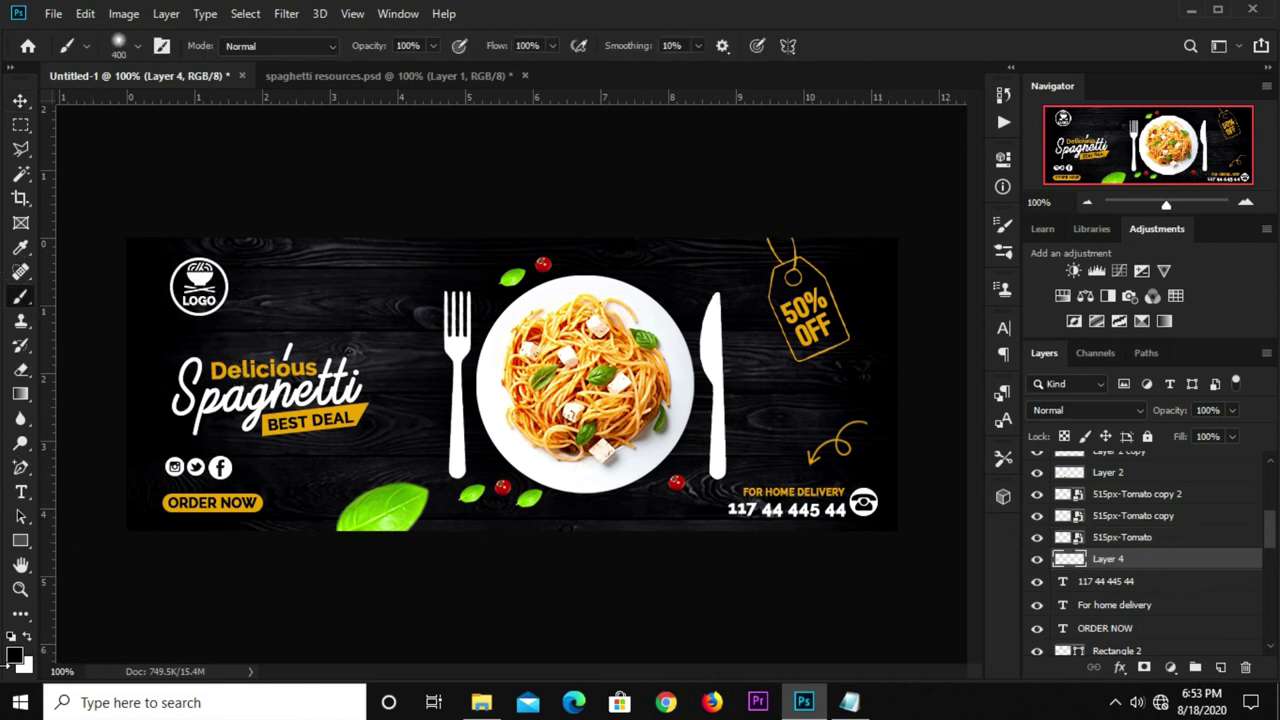
click(14, 655)
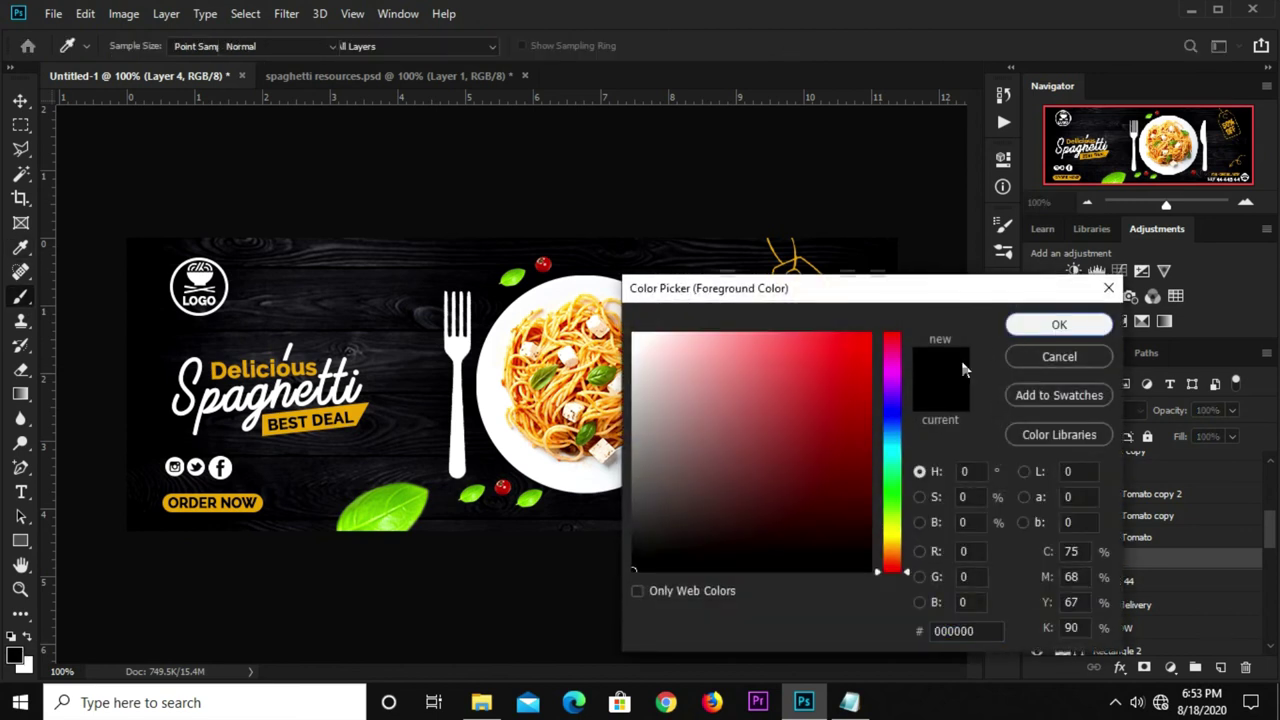
click(1050, 325)
Paint shadows under the leaves and small tomatoes, resizing the brush for each.
key(bracketleft)
key(bracketleft)
key(bracketleft)
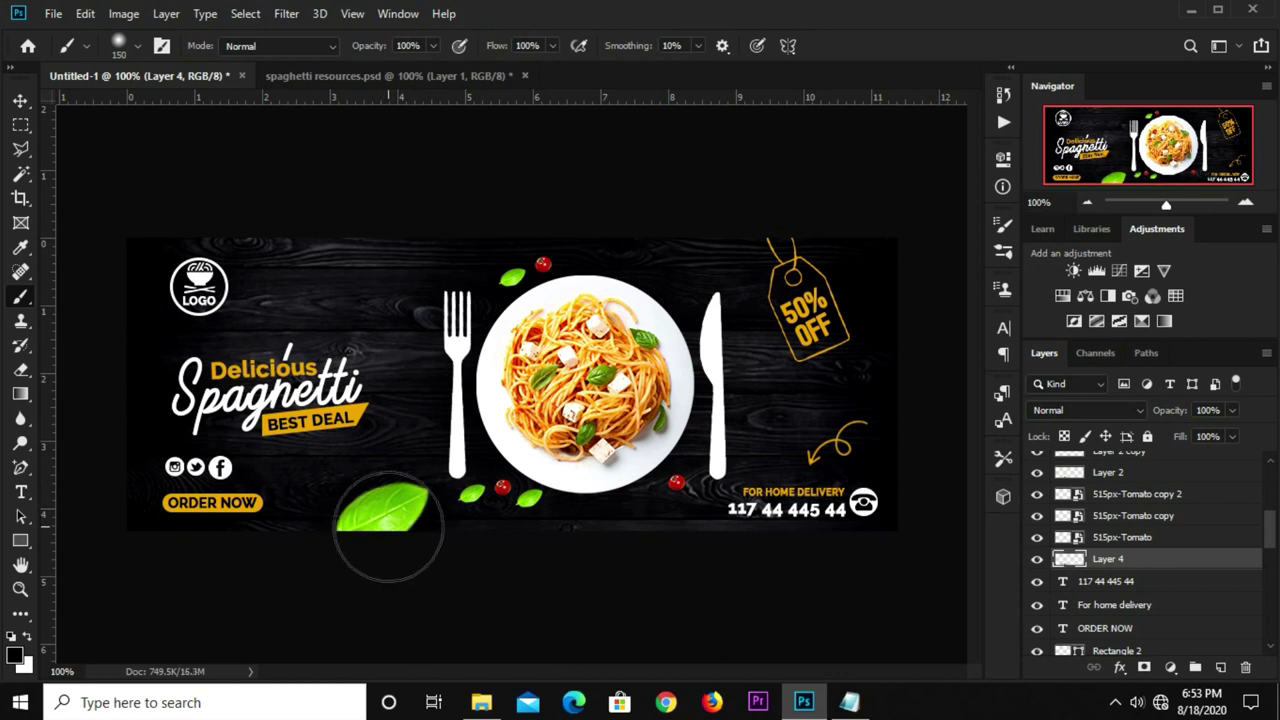
key(bracketleft)
key(bracketleft)
key(bracketleft)
key(bracketleft)
key(bracketleft)
key(bracketleft)
key(bracketleft)
key(bracketleft)
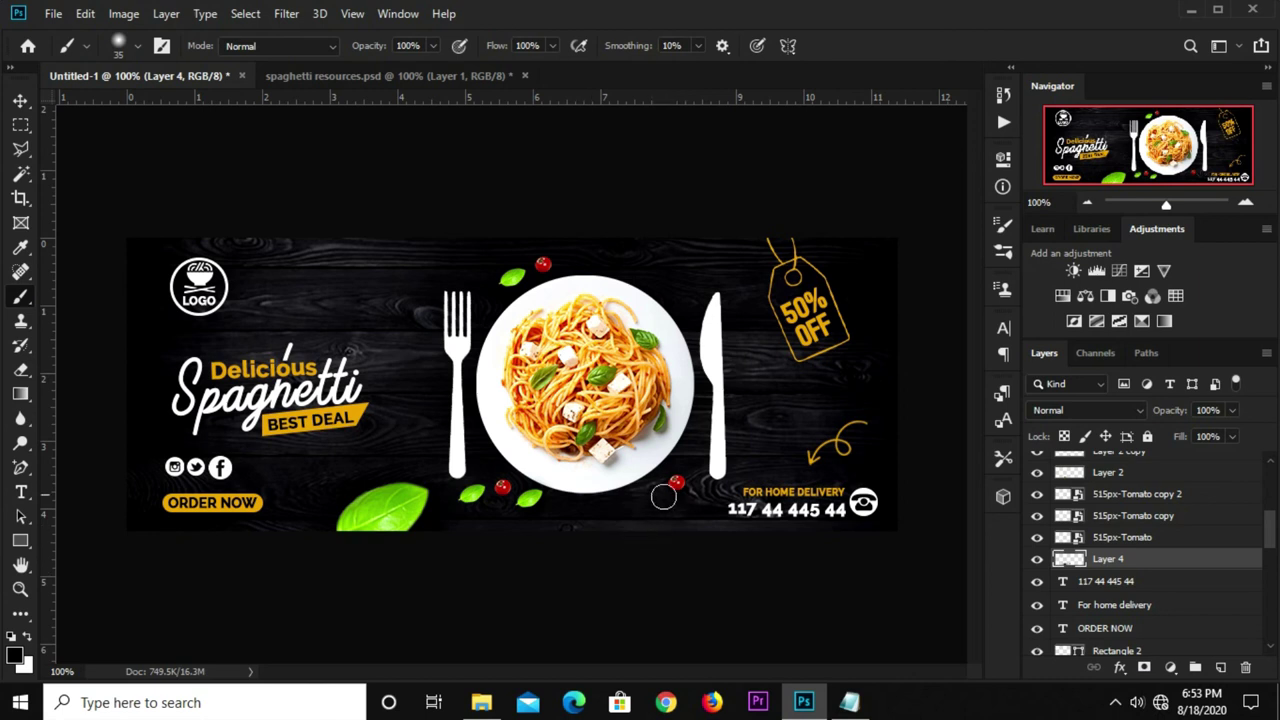
key(bracketright)
key(bracketleft)
key(bracketleft)
key(bracketleft)
key(bracketright)
key(bracketright)
key(bracketleft)
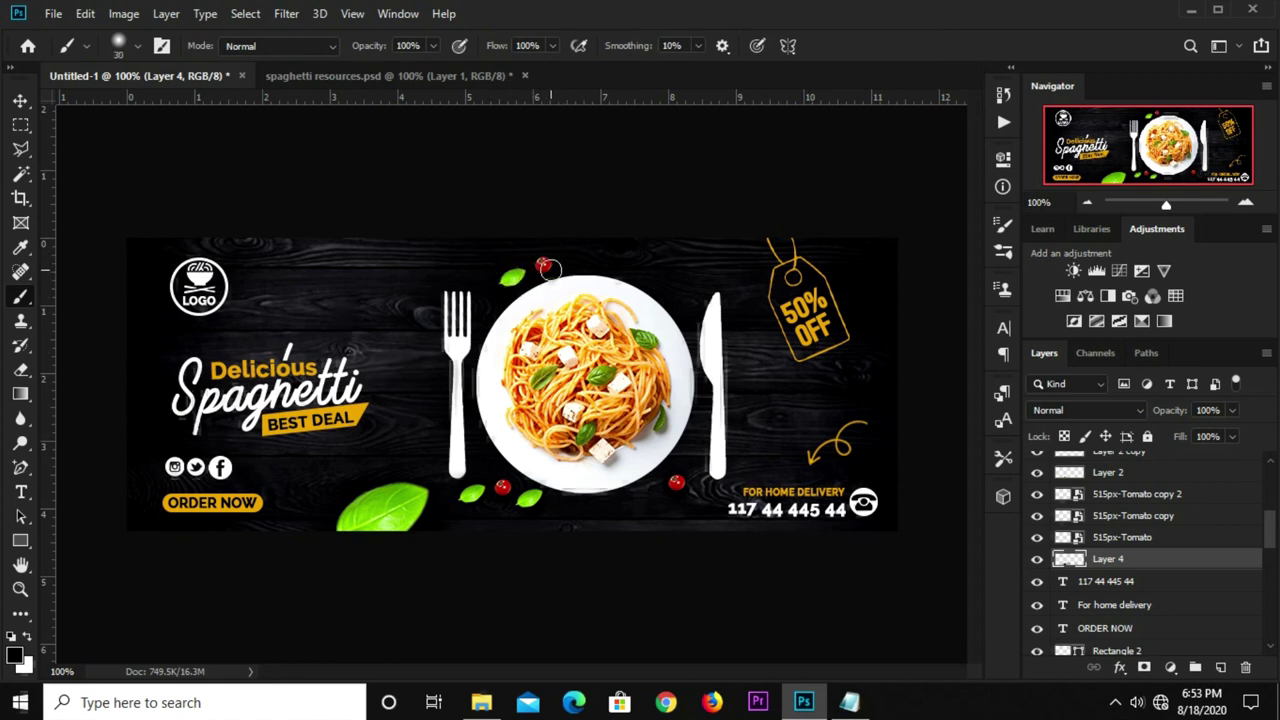
key(bracketleft)
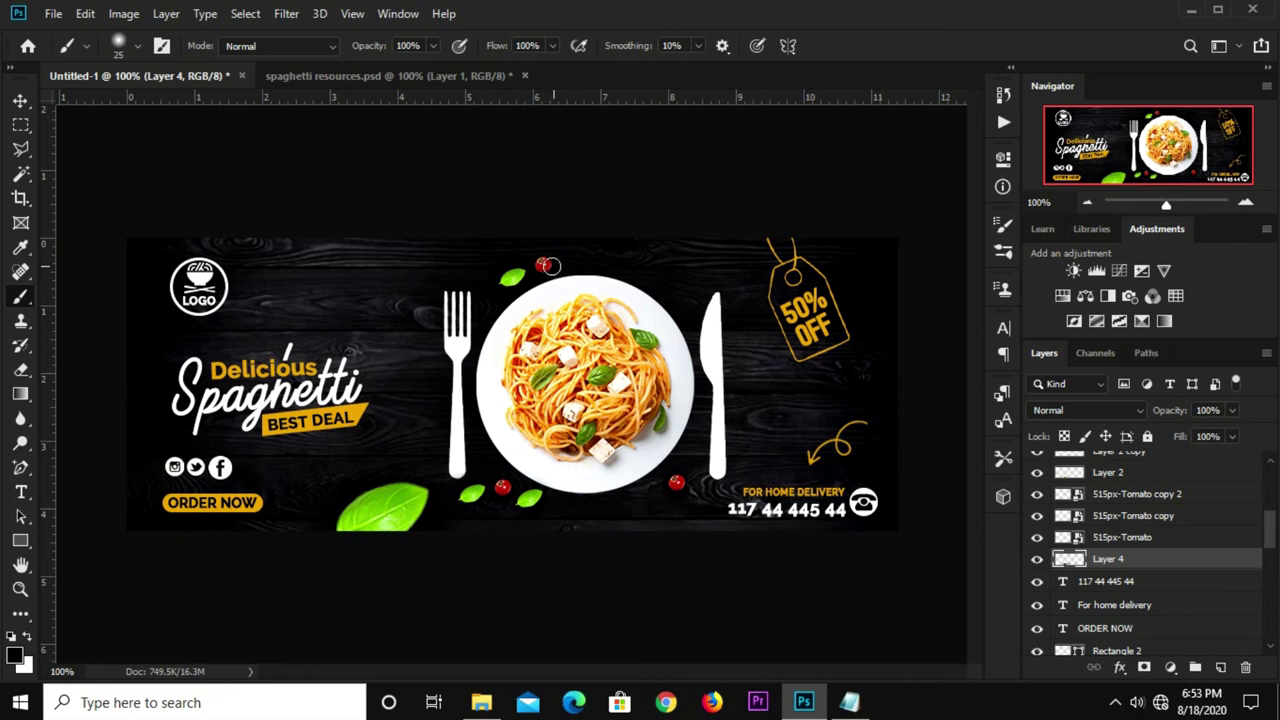
click(20, 100)
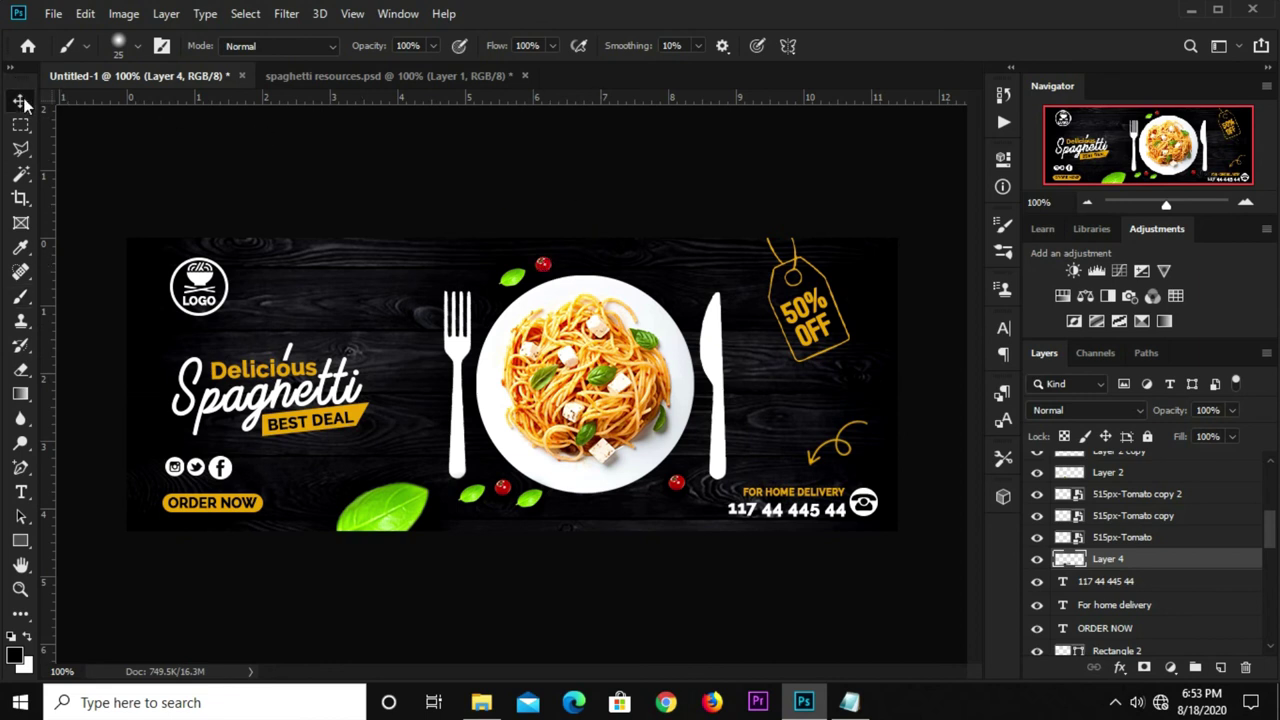
click(134, 137)
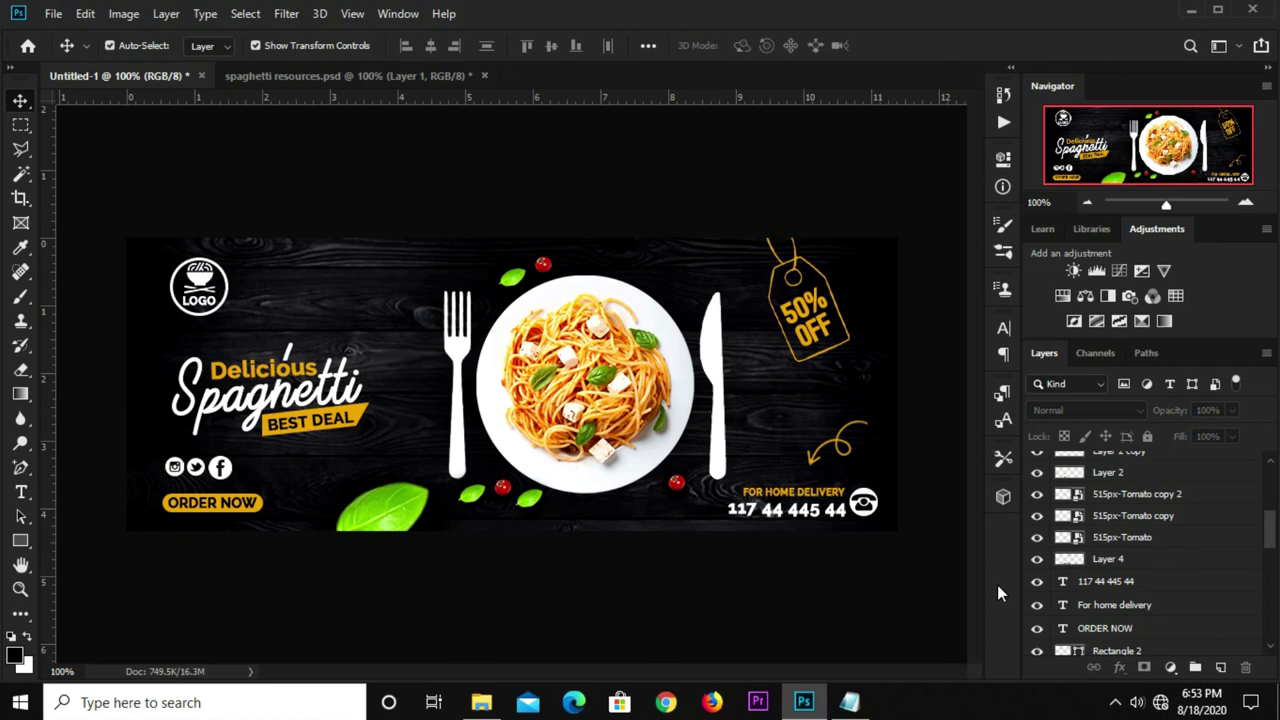
Toggle the painted shadow layer to compare and preview the banner zoomed out.
click(1037, 560)
click(1037, 560)
click(1038, 561)
key(ctrl+minus)
key(ctrl+plus)
Add a Curves adjustment layer with the curve pulled down to darken the banner.
click(1169, 668)
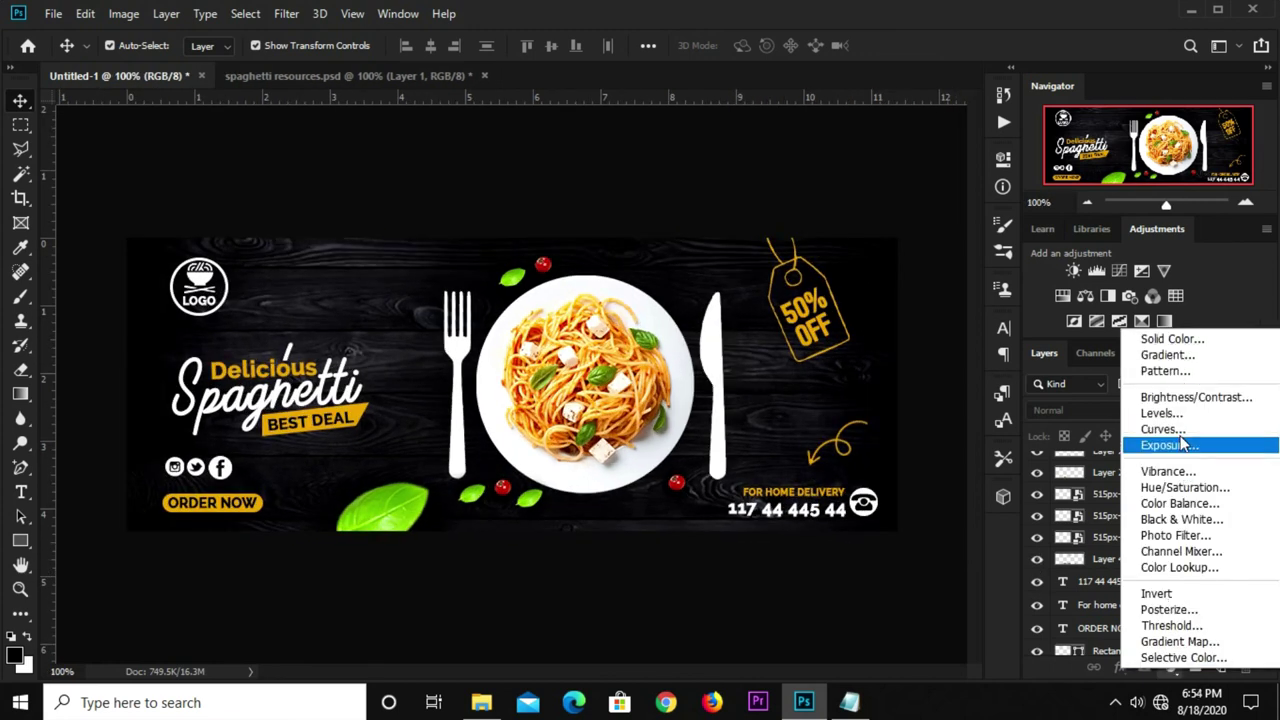
click(1160, 429)
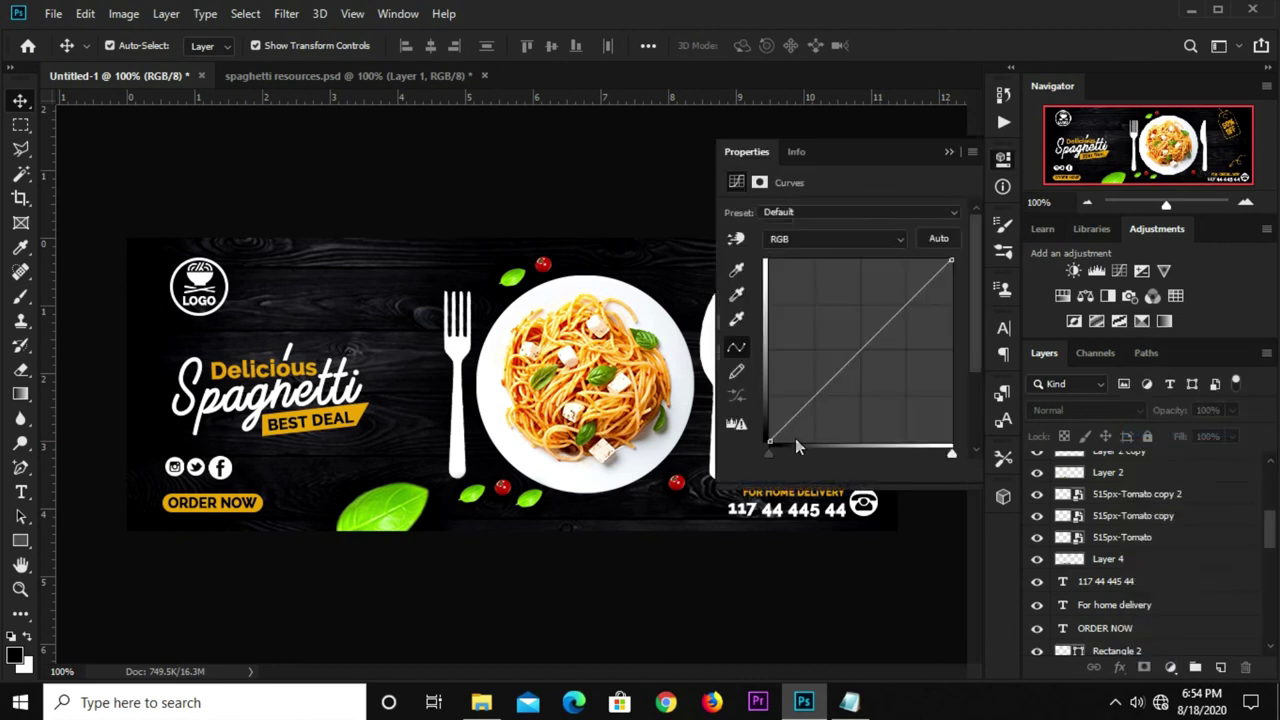
drag(841, 366, 832, 394)
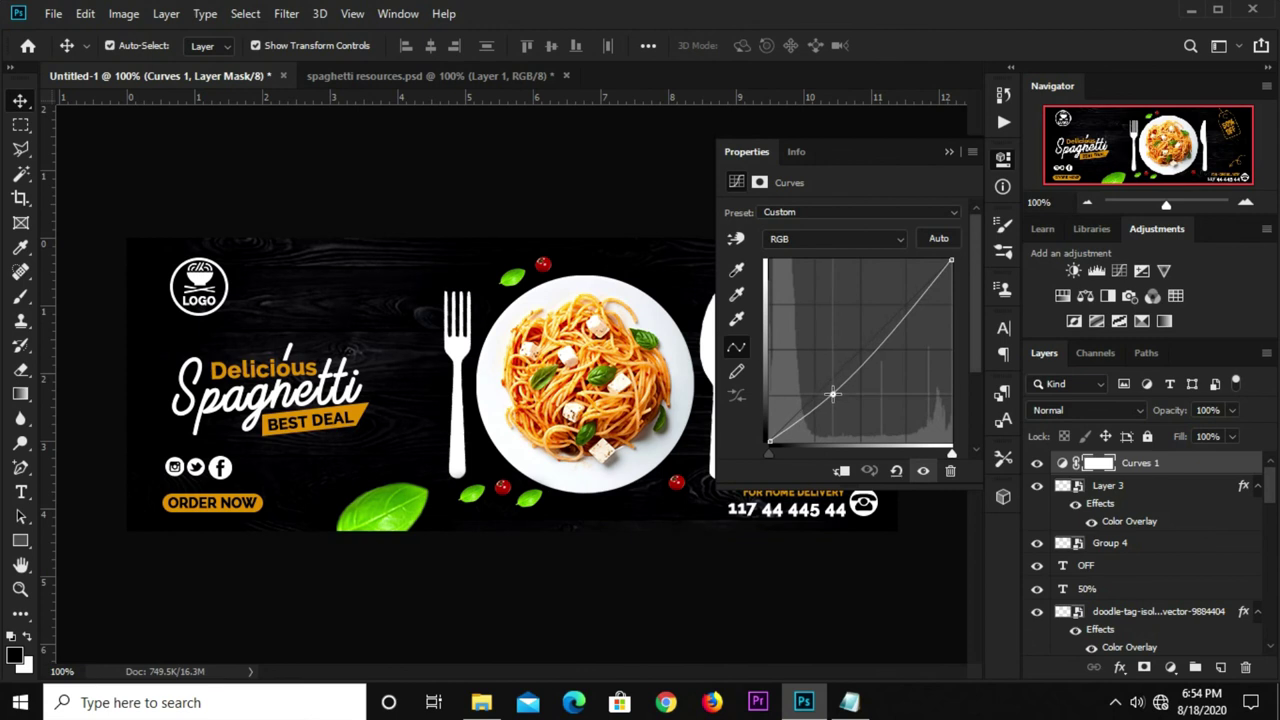
click(949, 153)
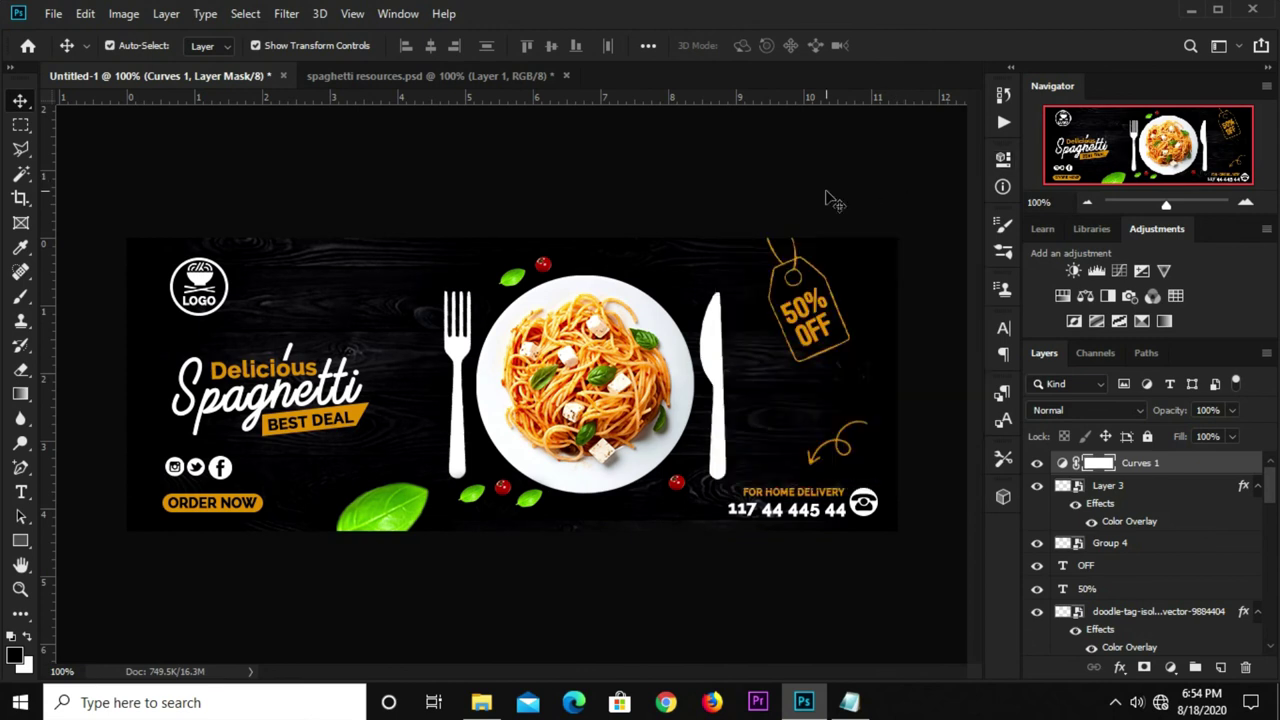
Lower the Curves 1 layer opacity to 84% and toggle it to compare.
click(1116, 466)
click(1233, 411)
drag(1238, 433, 1220, 437)
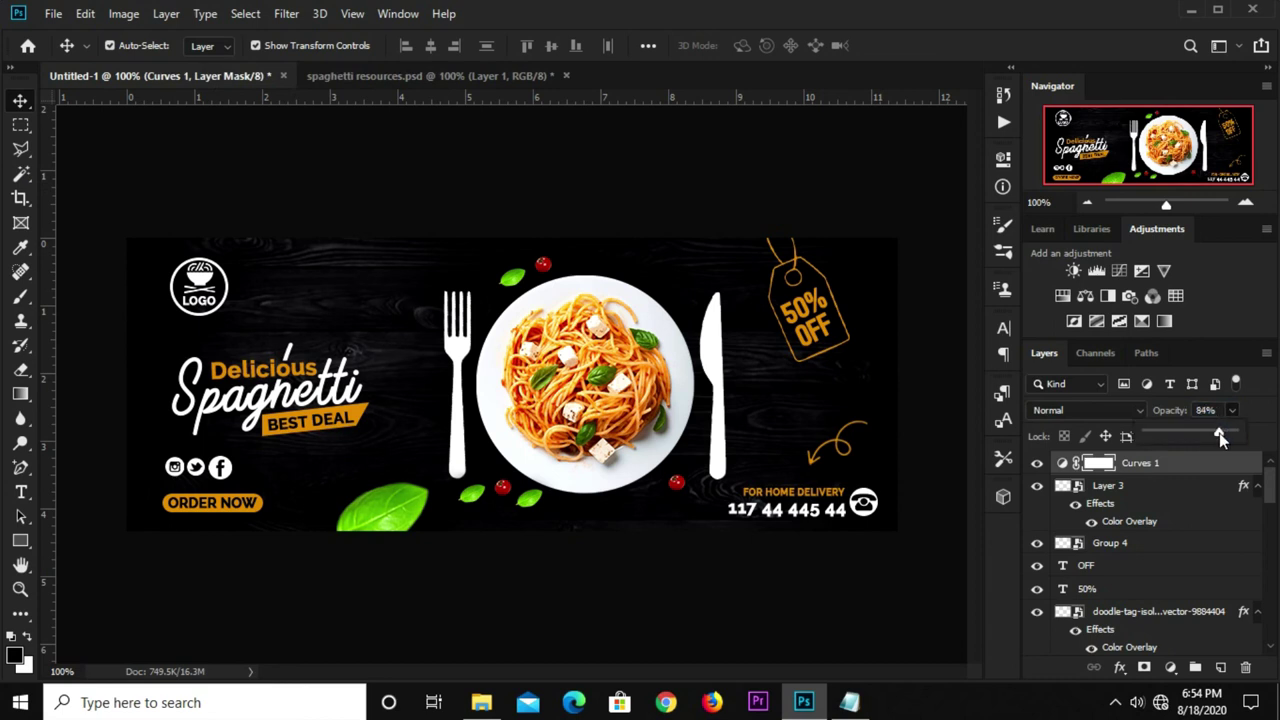
click(914, 331)
click(1037, 463)
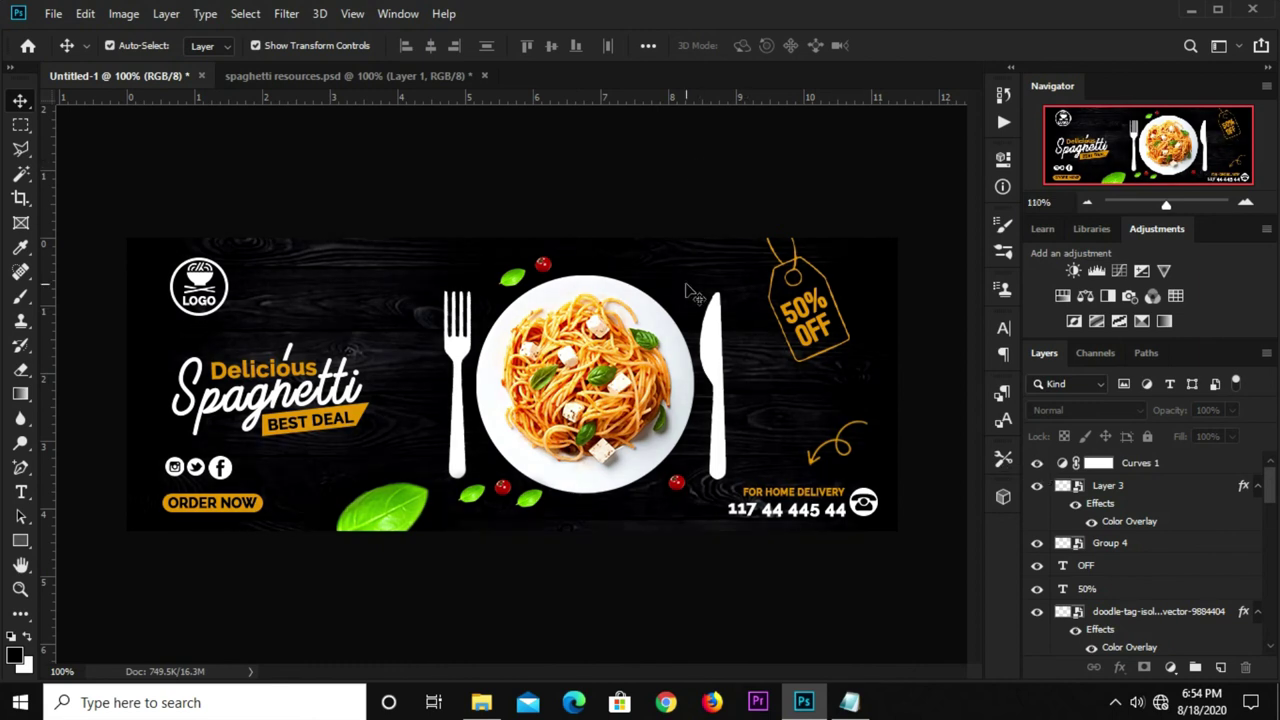
key(ctrl)
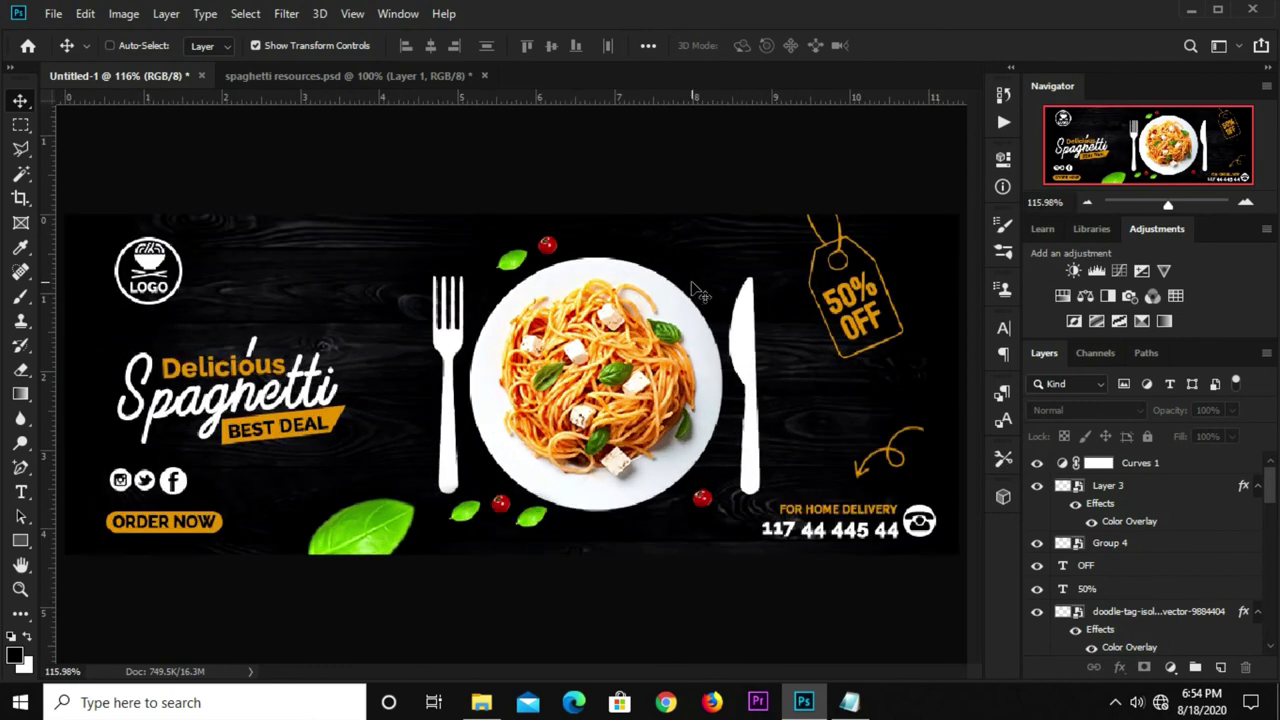